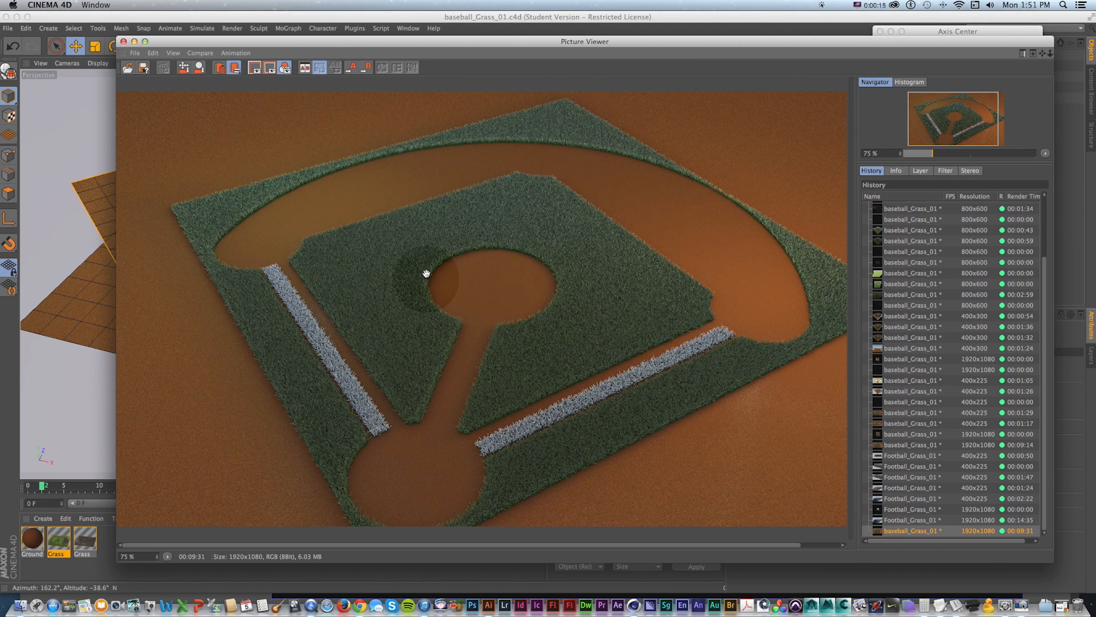
View the 1920x1080 football field grass render in the Picture Viewer, and minimize the viewer
{"action": "left_click", "coordinate": [908, 520]}
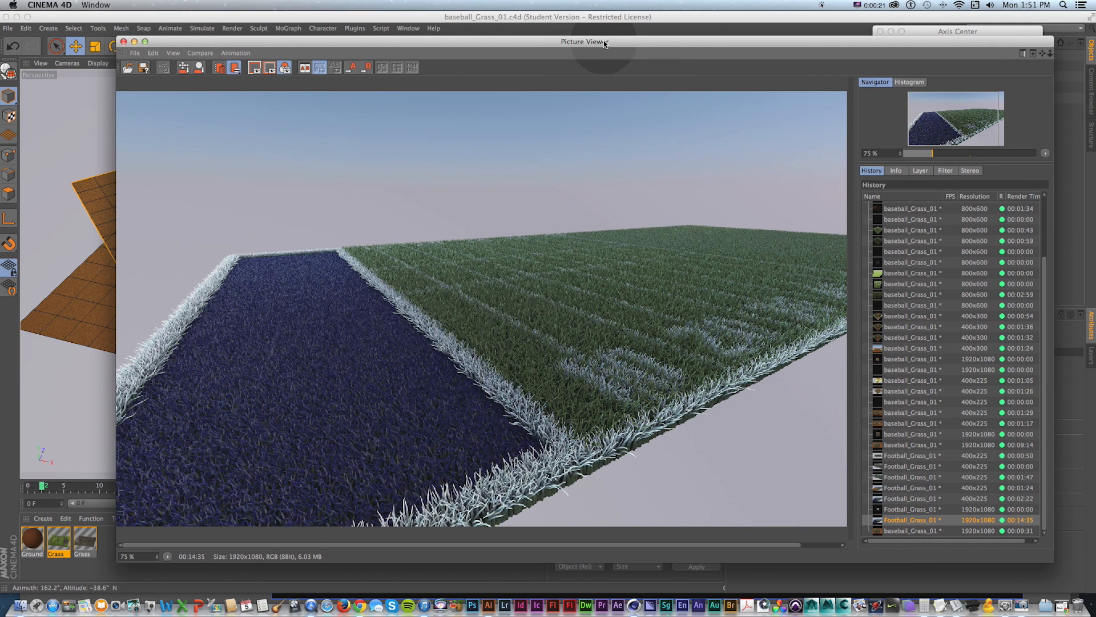
{"action": "left_click_drag", "start_coordinate": [604, 41], "coordinate": [604, 43]}
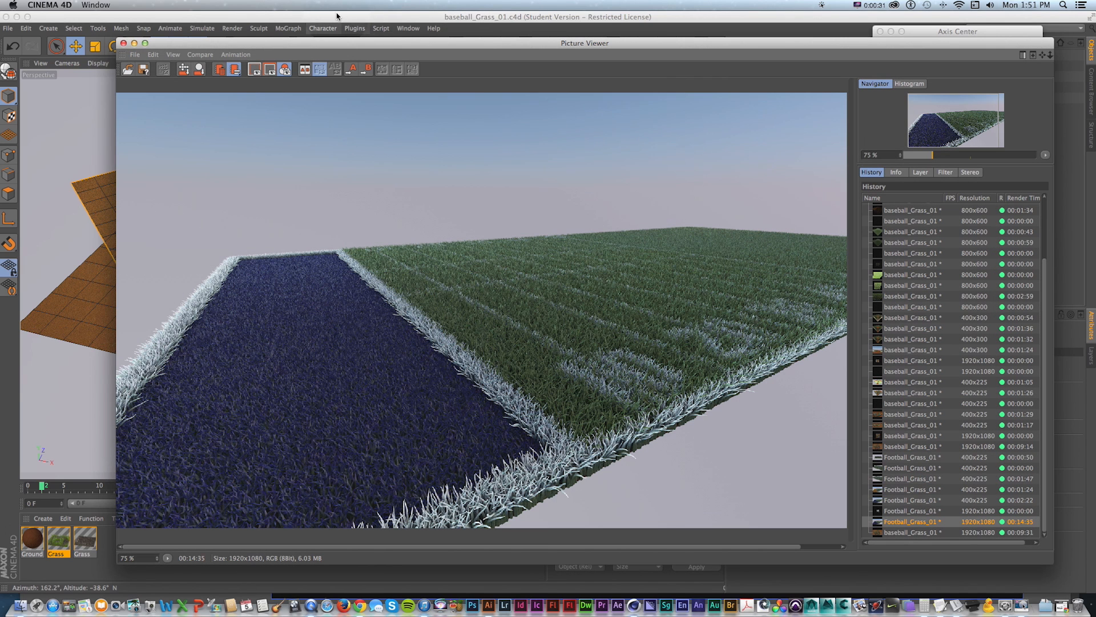
{"action": "left_click", "coordinate": [336, 14]}
{"action": "left_click", "coordinate": [134, 43]}
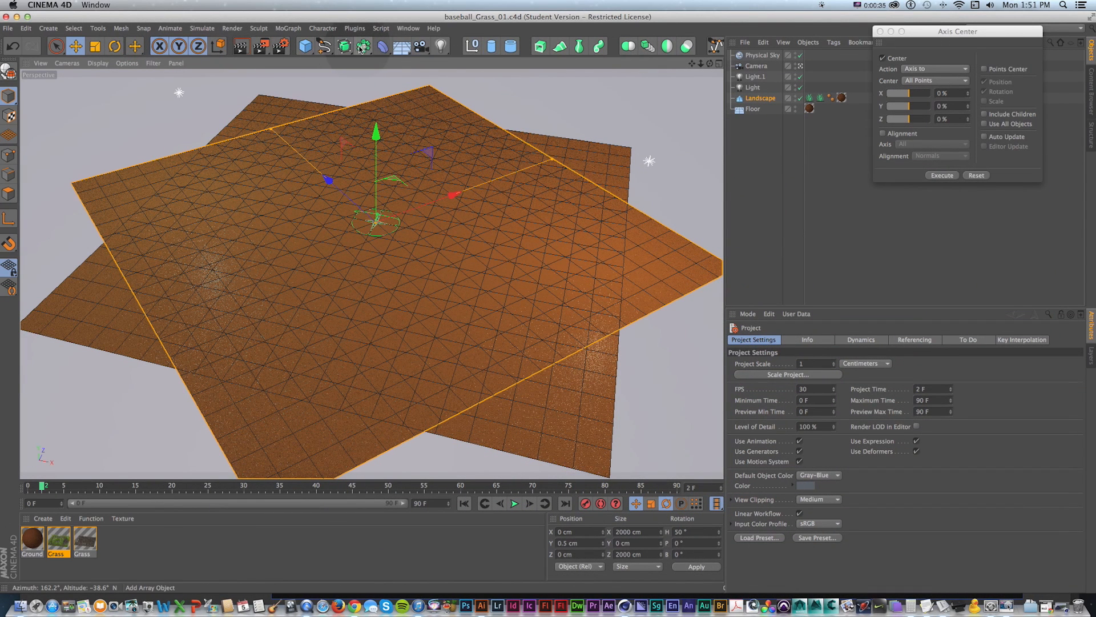
Look up the Grow Grass command among the environment objects and bring the Picture Viewer back
{"action": "left_click", "coordinate": [400, 47]}
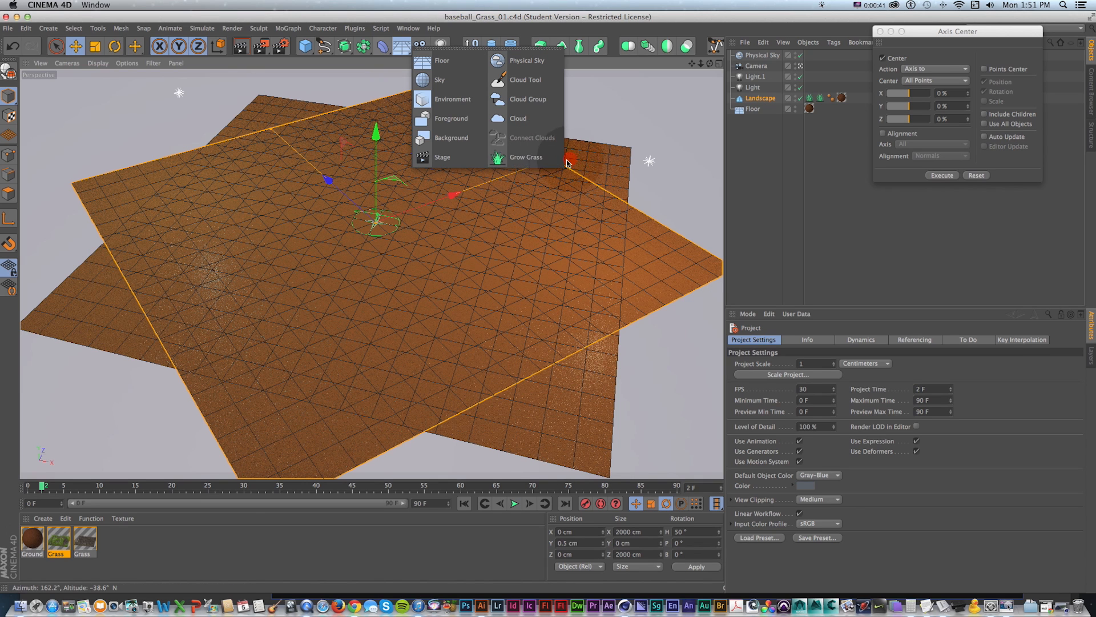
{"action": "left_click_drag", "start_coordinate": [575, 163], "coordinate": [633, 166]}
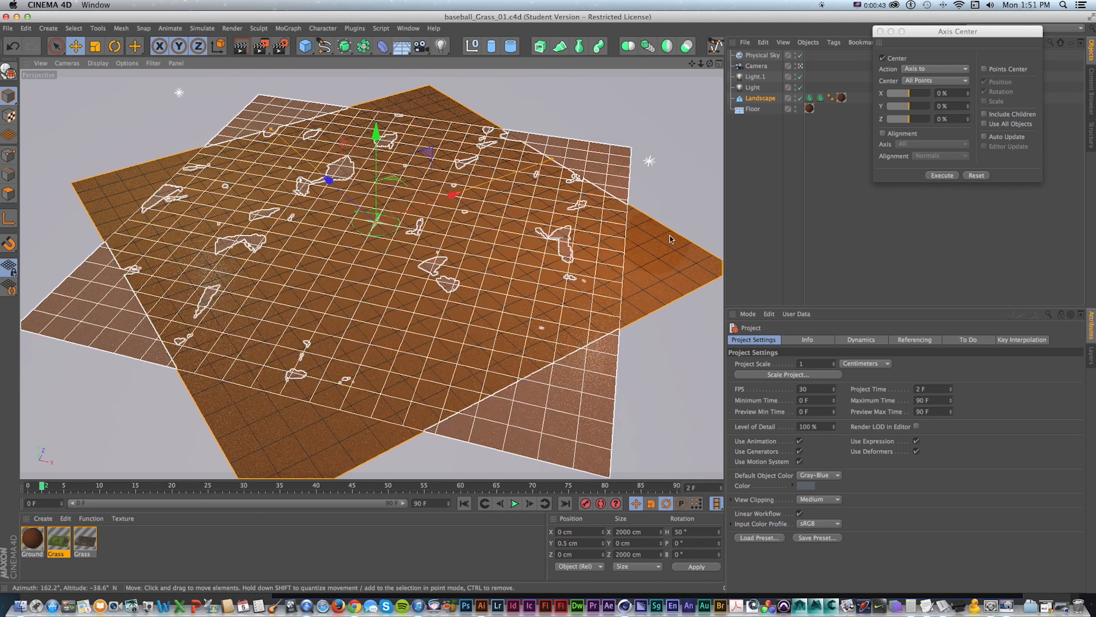
{"action": "key", "text": "super+Tab"}
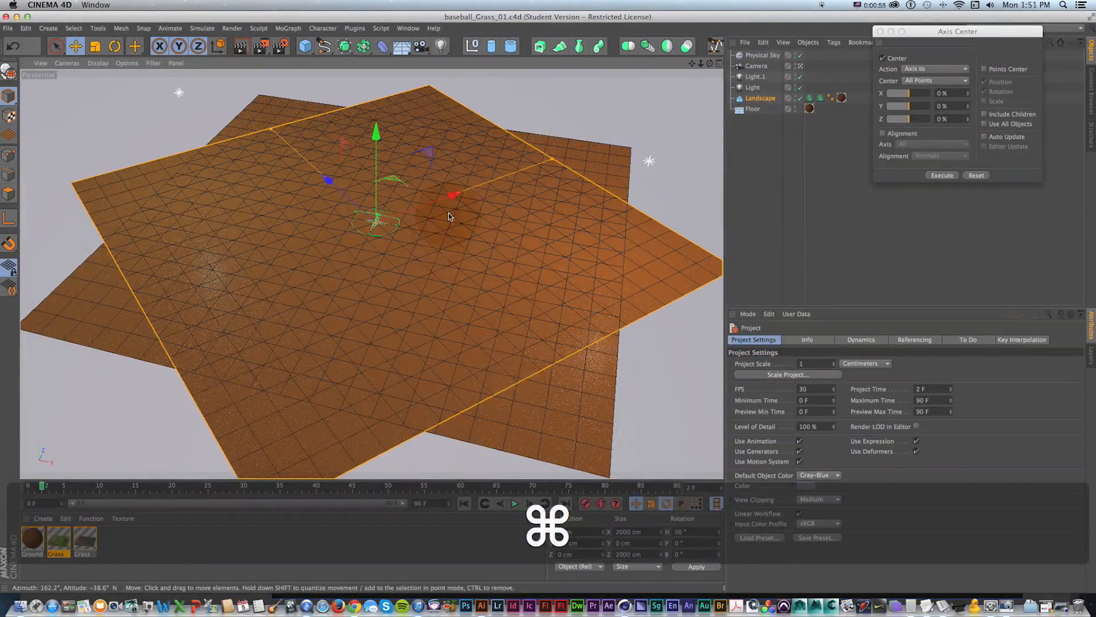
{"action": "key", "text": "super+Tab"}
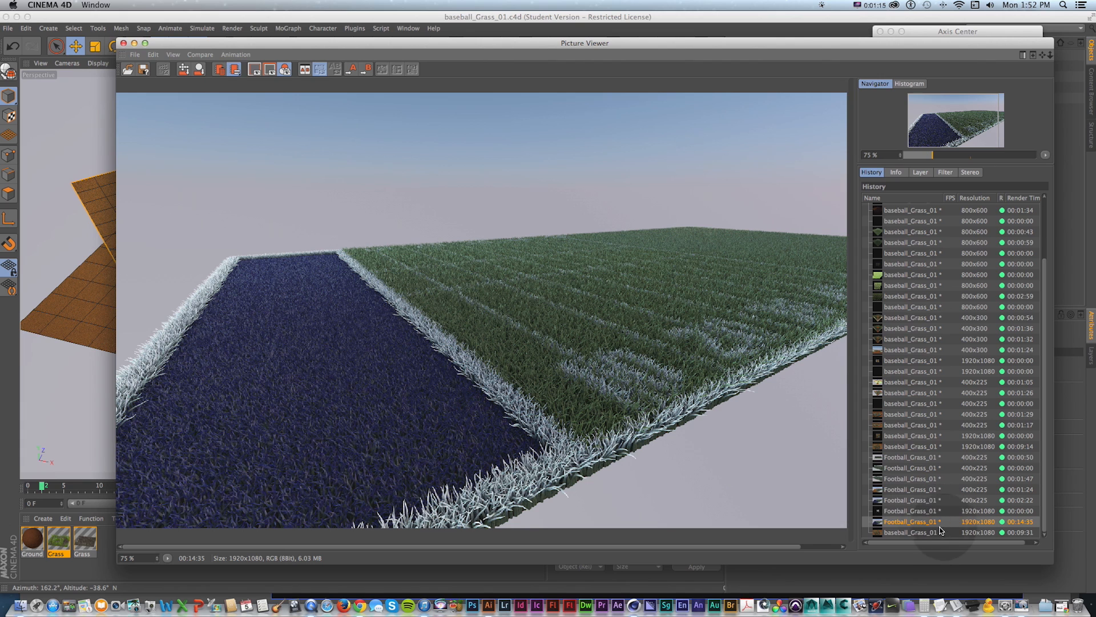
Compare the latest baseball diamond render with the football field render in the render history
{"action": "left_click_drag", "start_coordinate": [513, 39], "coordinate": [519, 37]}
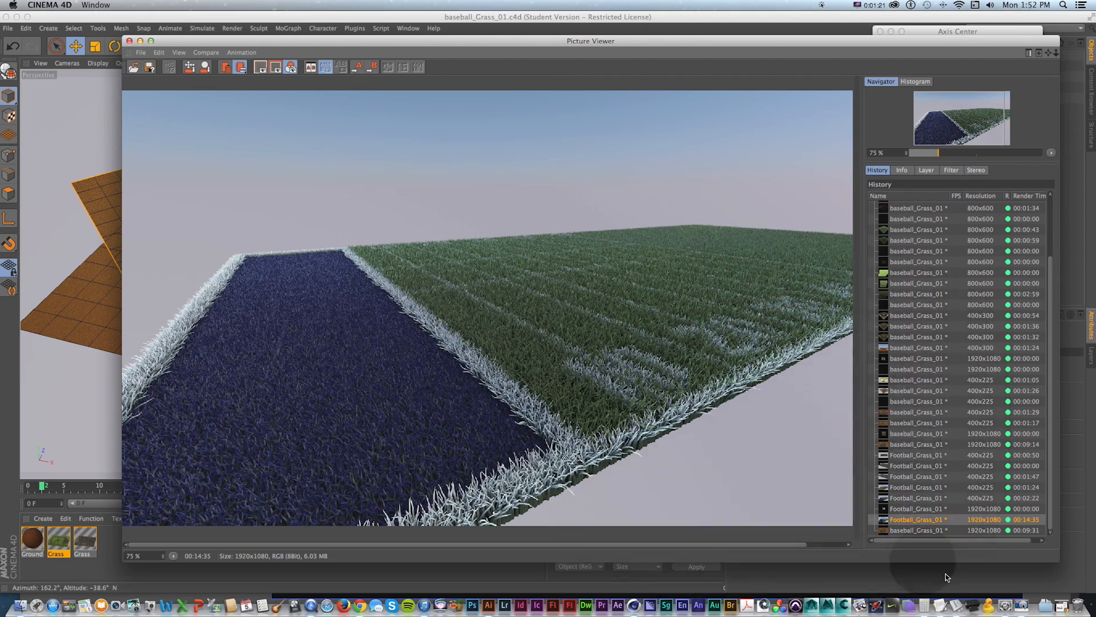
{"action": "left_click", "coordinate": [929, 531]}
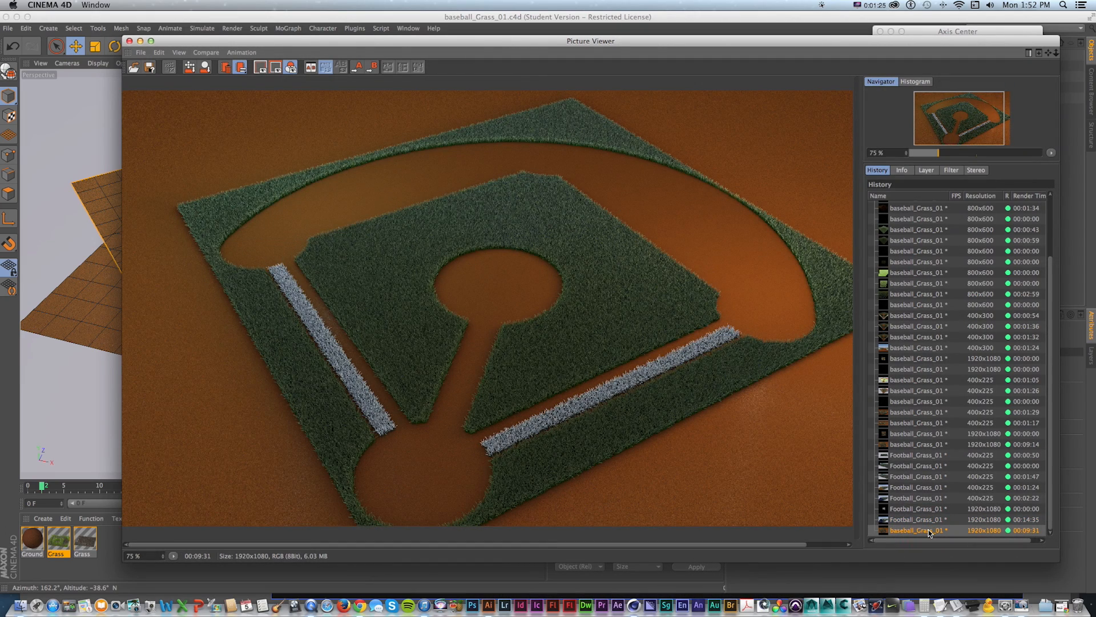
{"action": "key", "text": "Up"}
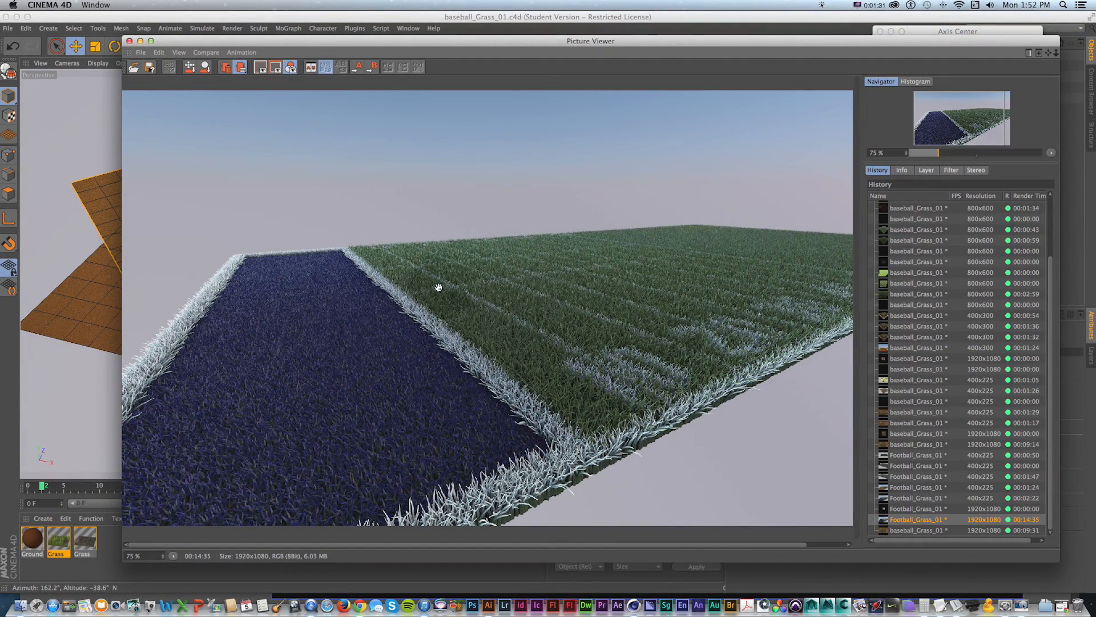
{"action": "left_click_drag", "start_coordinate": [317, 39], "coordinate": [327, 49]}
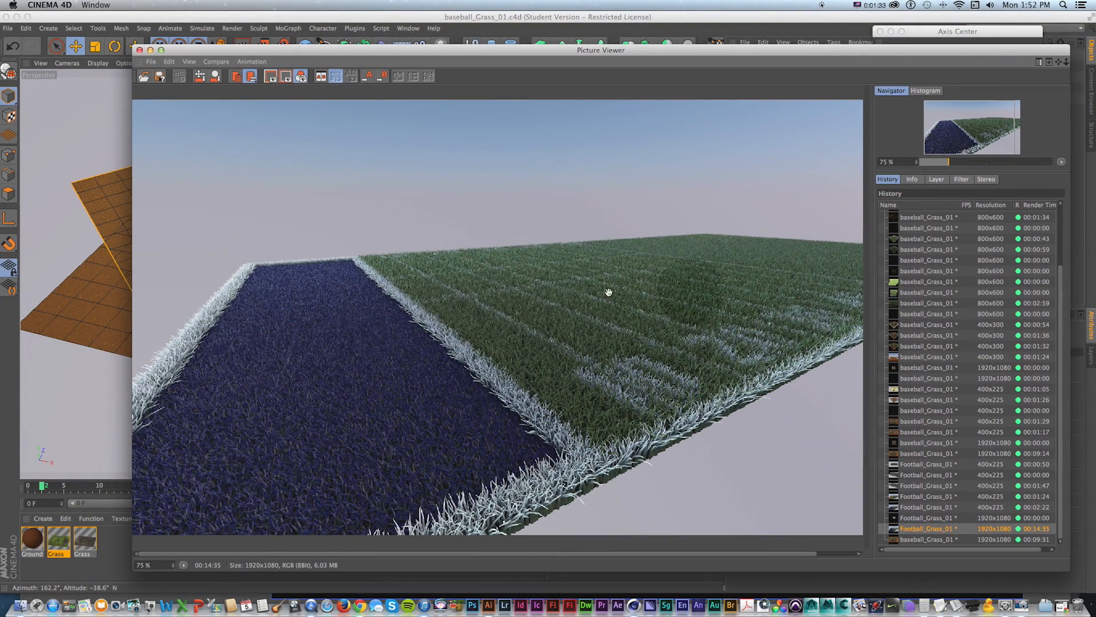
Switch to QuickTime Player and scrub through Sox_OpeningDay_02_FINAL.mov to its end
{"action": "key", "text": "super"}
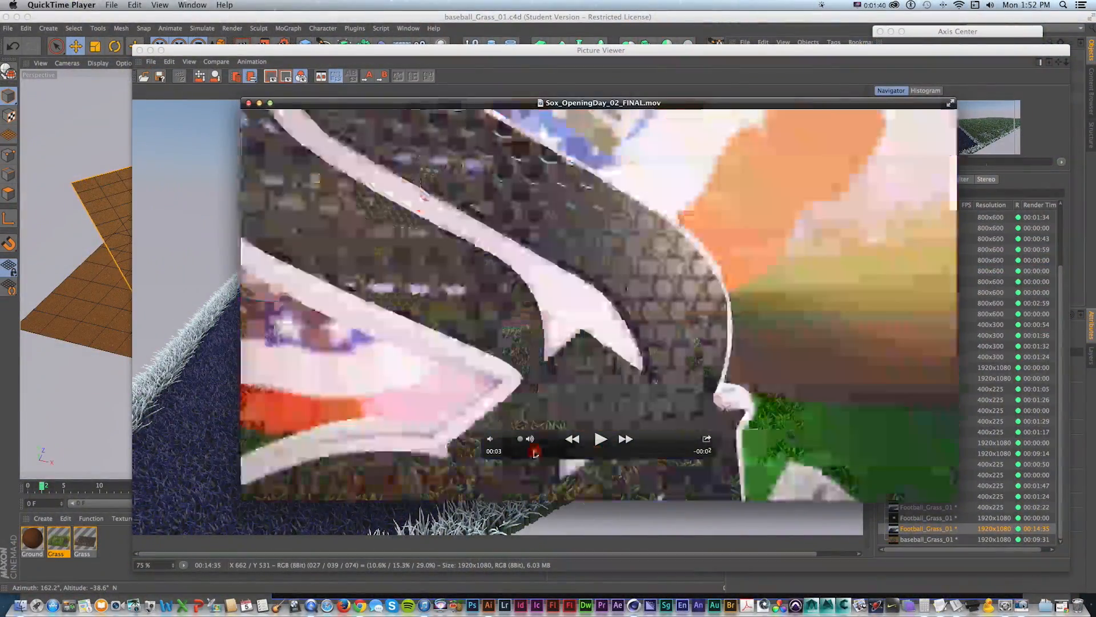
{"action": "left_click_drag", "start_coordinate": [535, 453], "coordinate": [853, 137]}
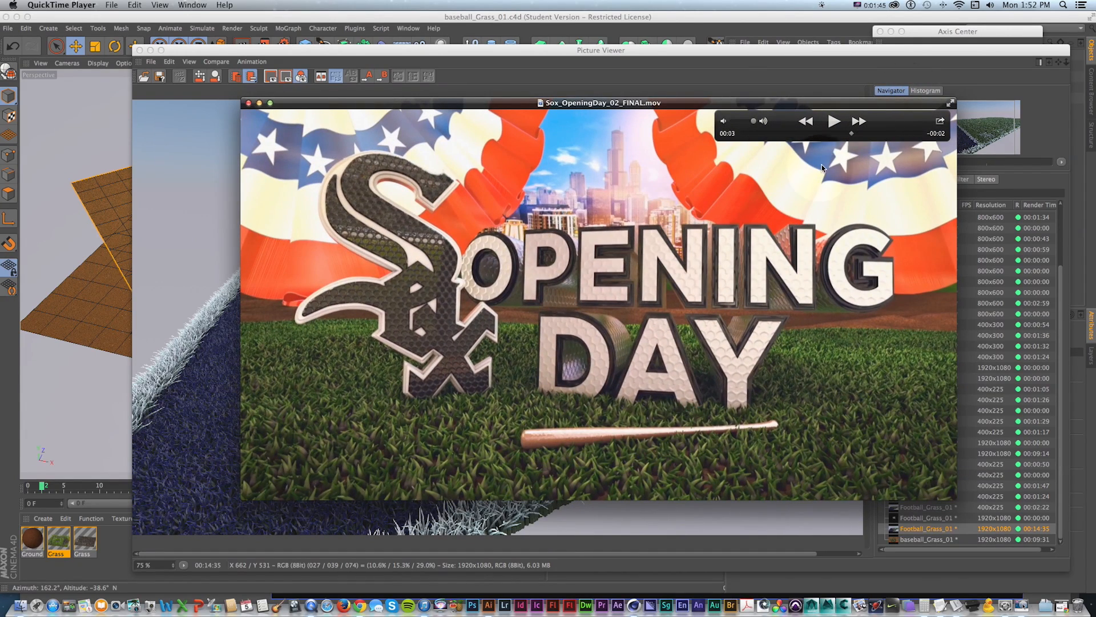
{"action": "left_click_drag", "start_coordinate": [851, 133], "coordinate": [920, 133]}
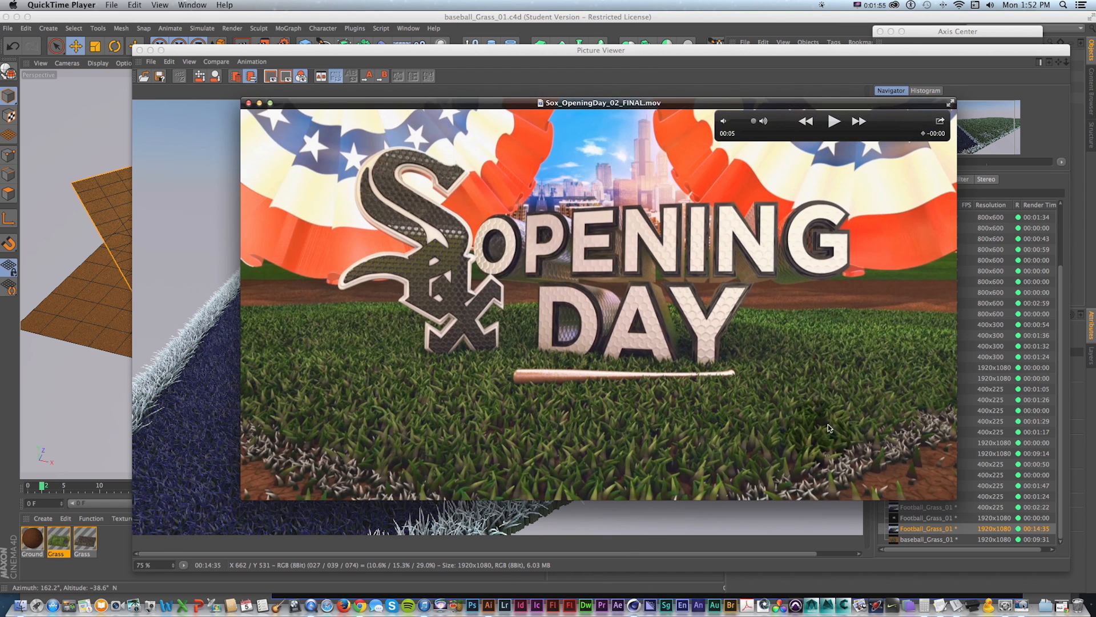
Return to Cinema 4D, review the baseball and football renders again, and minimize the Picture Viewer
{"action": "left_click", "coordinate": [384, 54]}
{"action": "left_click", "coordinate": [924, 538]}
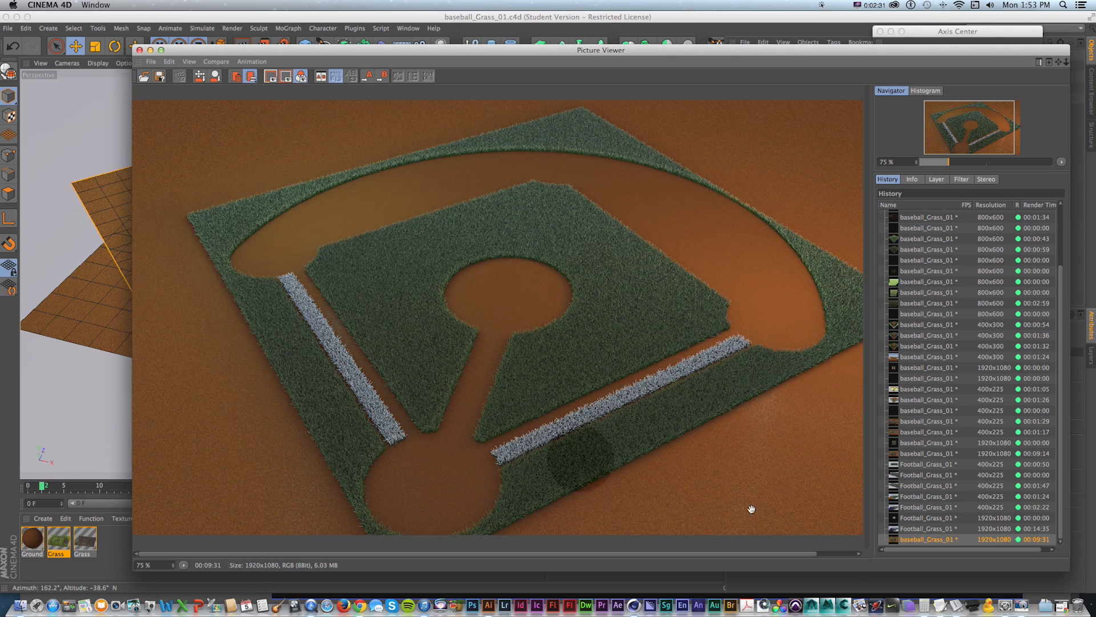
{"action": "left_click", "coordinate": [941, 529]}
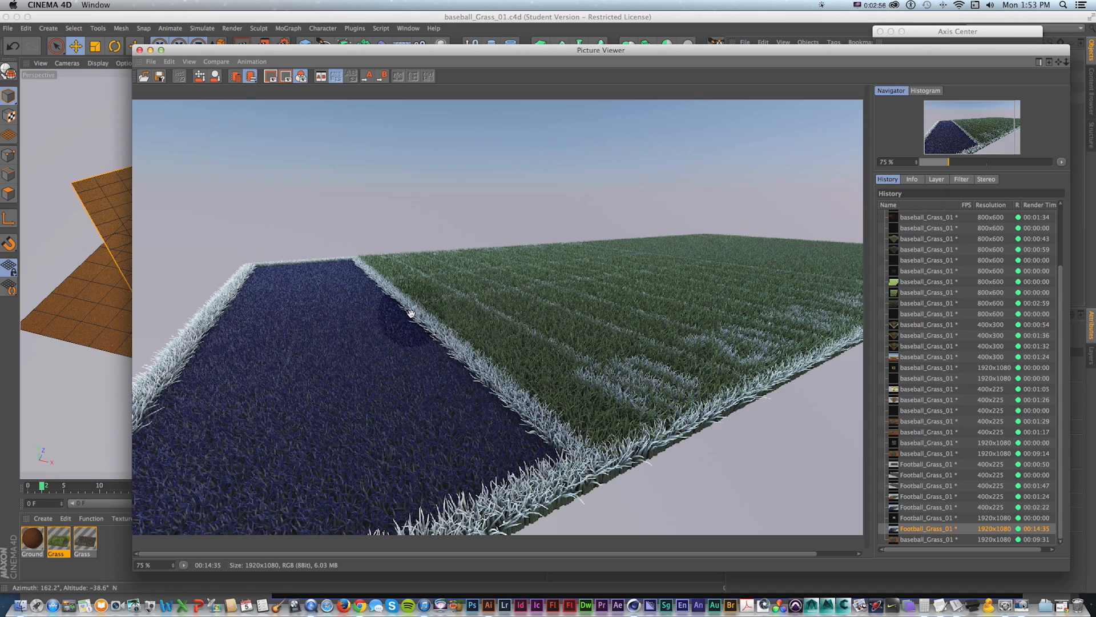
{"action": "left_click", "coordinate": [152, 50]}
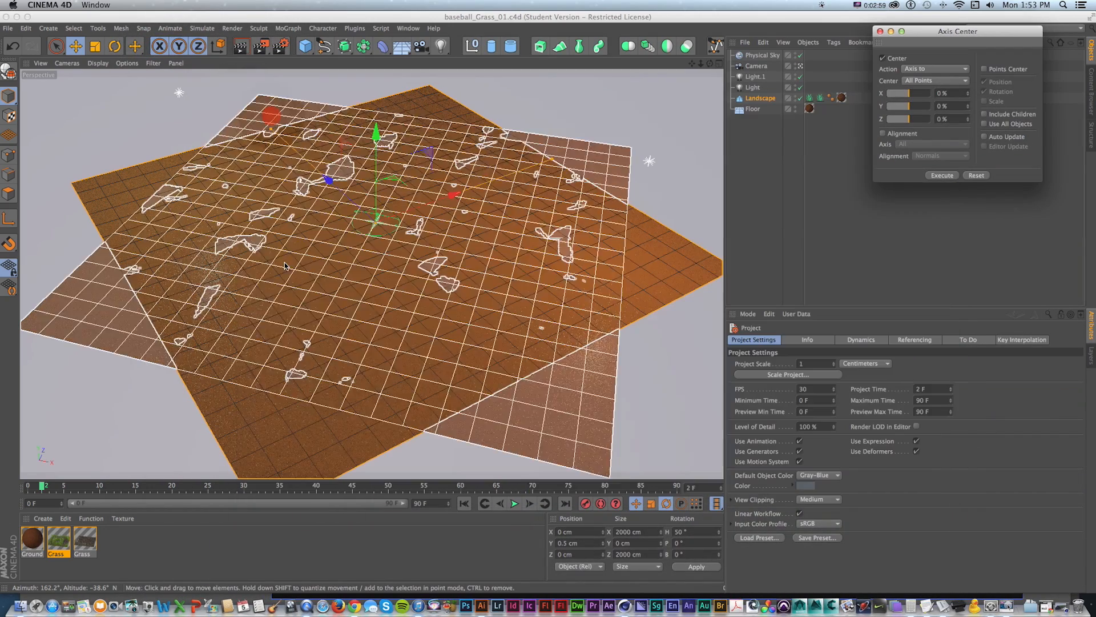
Open the Landscape's green Grass material in the Material Editor to inspect its density texture and blade settings
{"action": "left_click", "coordinate": [428, 328]}
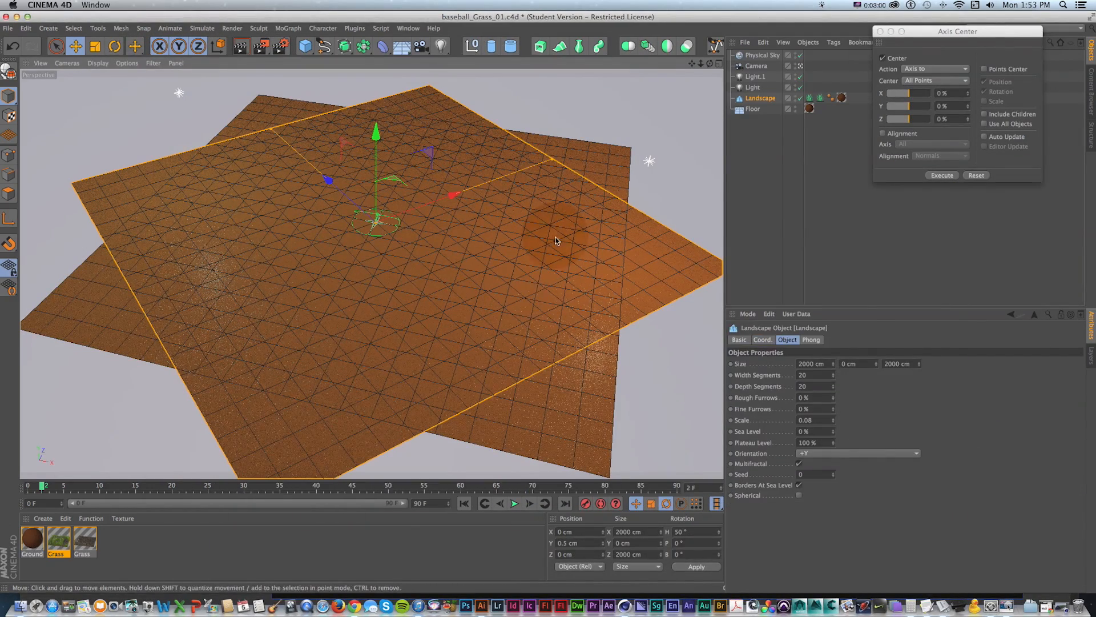
{"action": "double_click", "coordinate": [809, 98]}
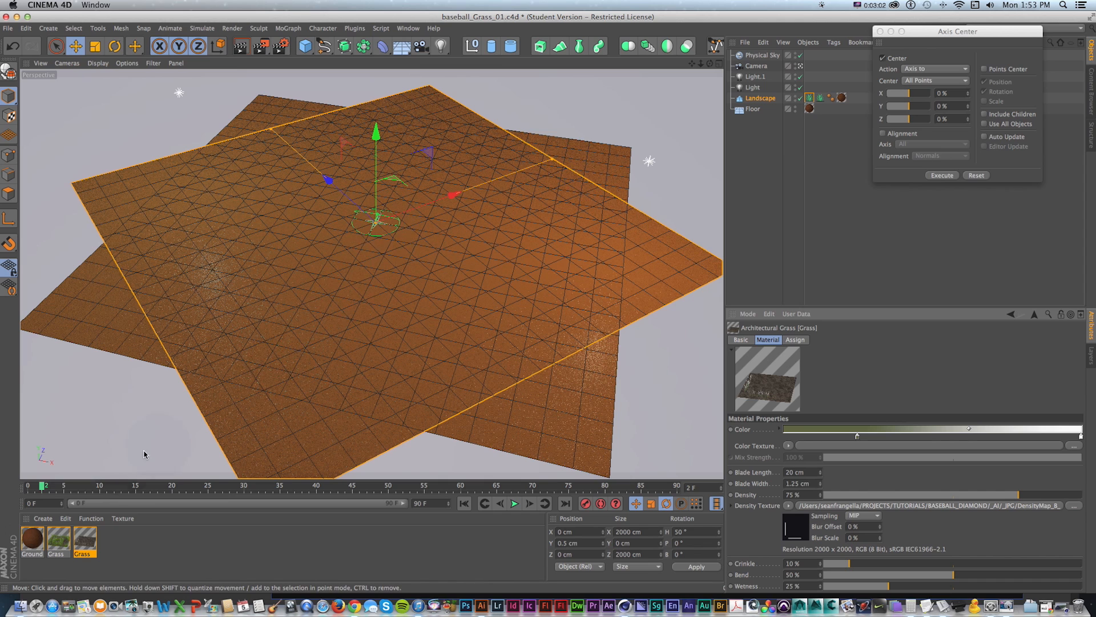
{"action": "left_click_drag", "start_coordinate": [320, 76], "coordinate": [376, 76]}
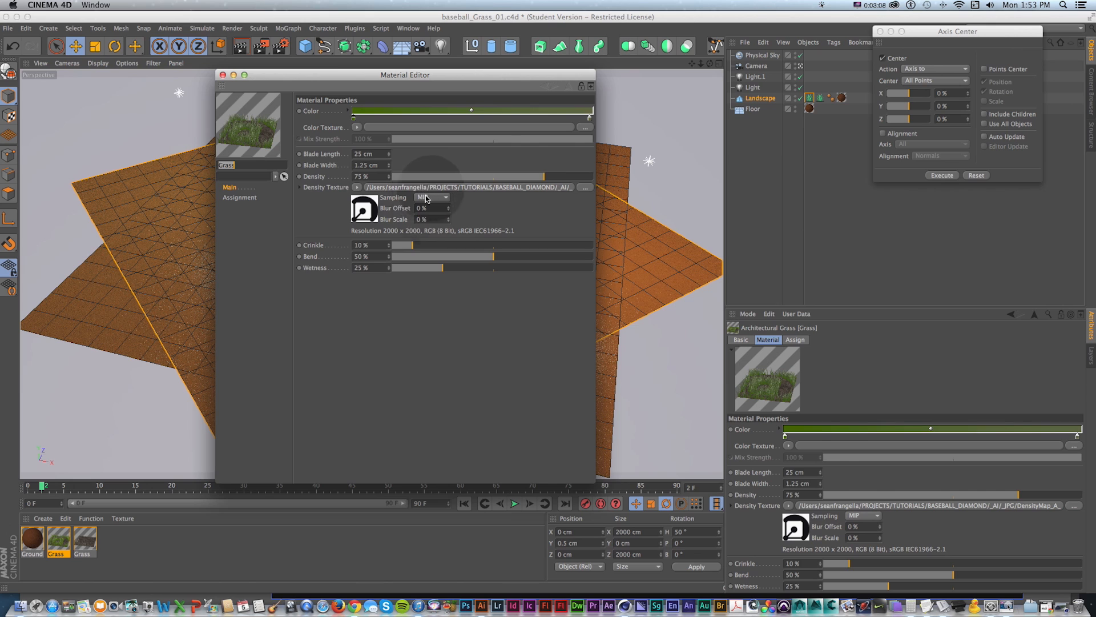
{"action": "left_click_drag", "start_coordinate": [297, 75], "coordinate": [332, 80]}
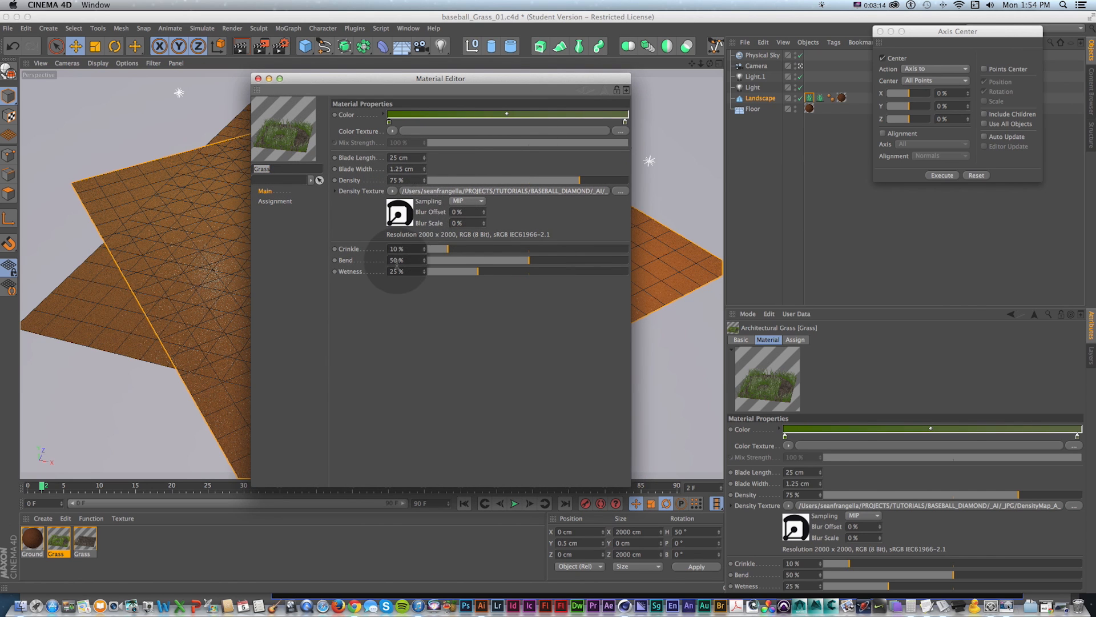
Switch to Illustrator and examine the black-and-white baseball diamond artwork in DensityMap_A_2.ai
{"action": "key", "text": "super+Tab"}
{"action": "key", "text": "space"}
{"action": "left_click_drag", "start_coordinate": [565, 206], "coordinate": [318, 186]}
{"action": "left_click_drag", "start_coordinate": [449, 208], "coordinate": [448, 178]}
{"action": "key", "text": "super+minus"}
{"action": "key", "text": "space"}
{"action": "key", "text": "z"}
{"action": "left_click", "coordinate": [472, 214]}
{"action": "key", "text": "space"}
{"action": "left_click_drag", "start_coordinate": [482, 268], "coordinate": [306, 132]}
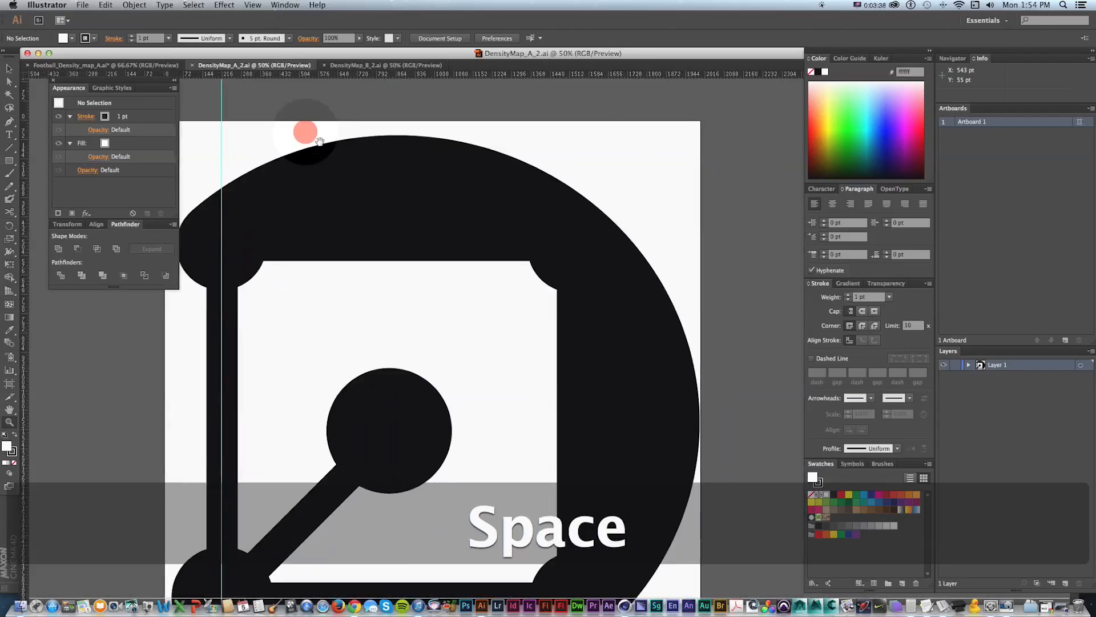
{"action": "left_click_drag", "start_coordinate": [409, 207], "coordinate": [441, 138]}
{"action": "key", "text": "v"}
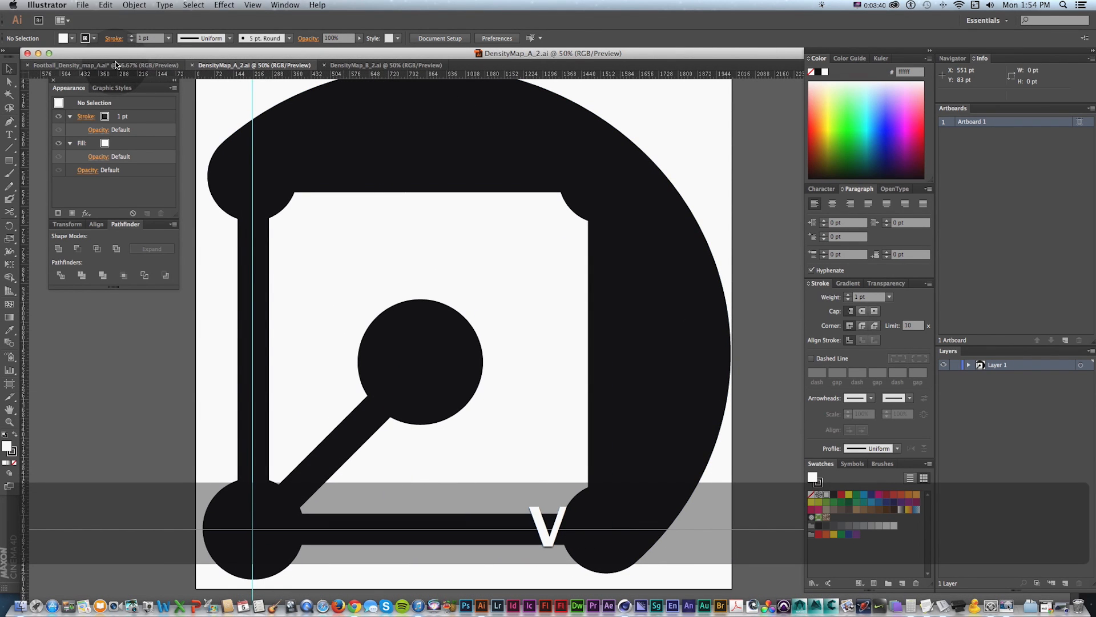
Examine the football field line and number artwork in Football_Density_map_A.ai
{"action": "left_click", "coordinate": [113, 65]}
{"action": "key", "text": "space"}
{"action": "left_click_drag", "start_coordinate": [526, 245], "coordinate": [456, 158]}
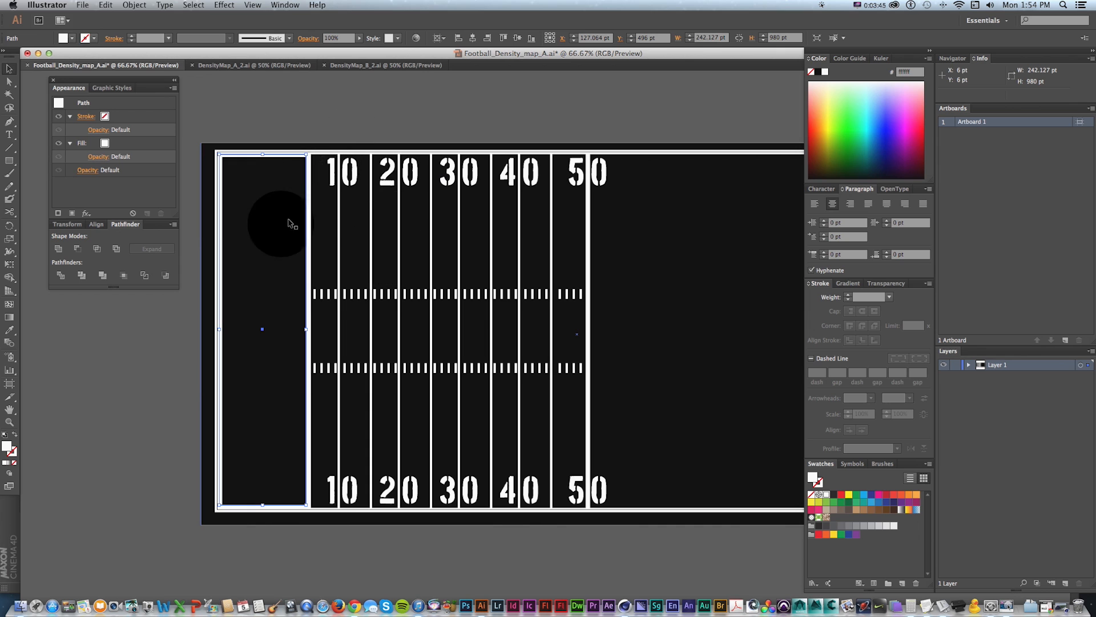
Switch to Finder and preview the football density map JPGs A, B and C in the _JPG folder
{"action": "key", "text": "super+Tab"}
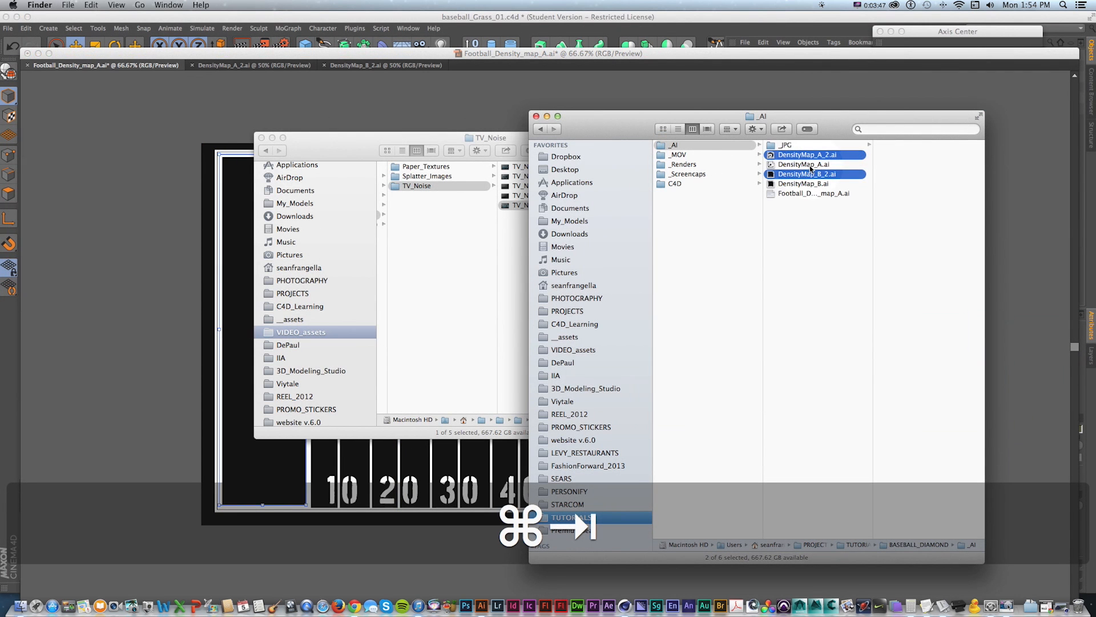
{"action": "left_click", "coordinate": [805, 146]}
{"action": "left_click", "coordinate": [888, 145]}
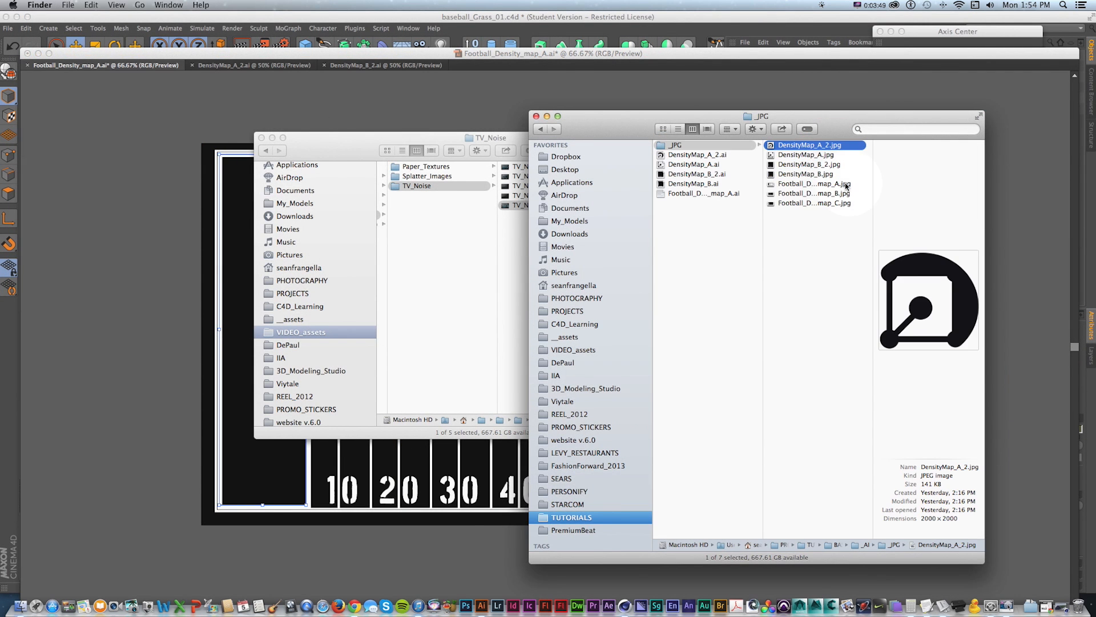
{"action": "key", "text": "space"}
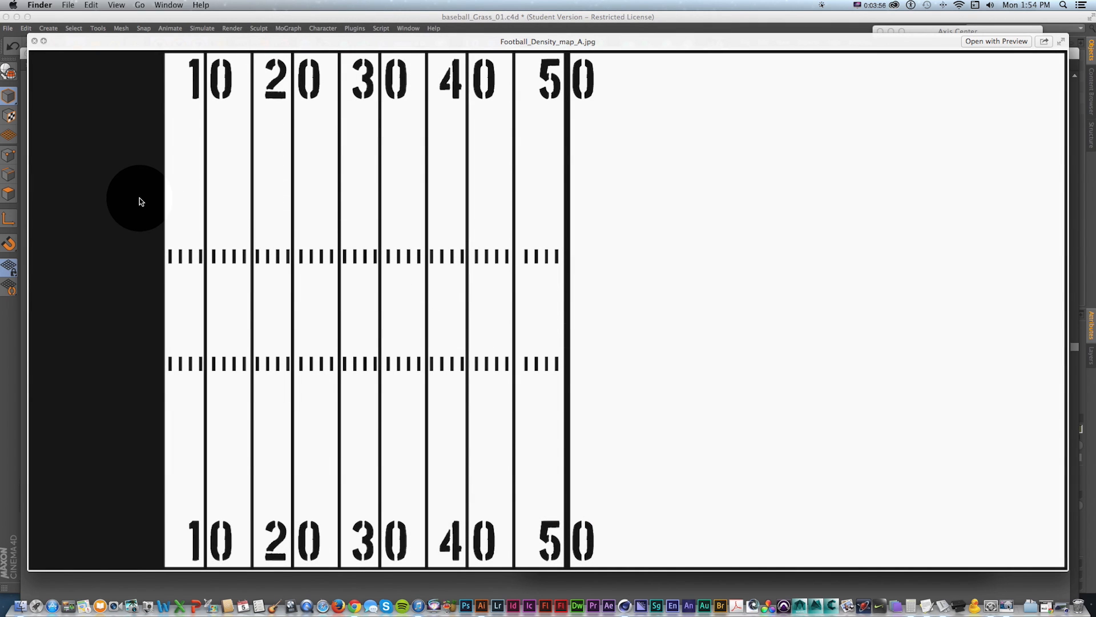
{"action": "key", "text": "Down"}
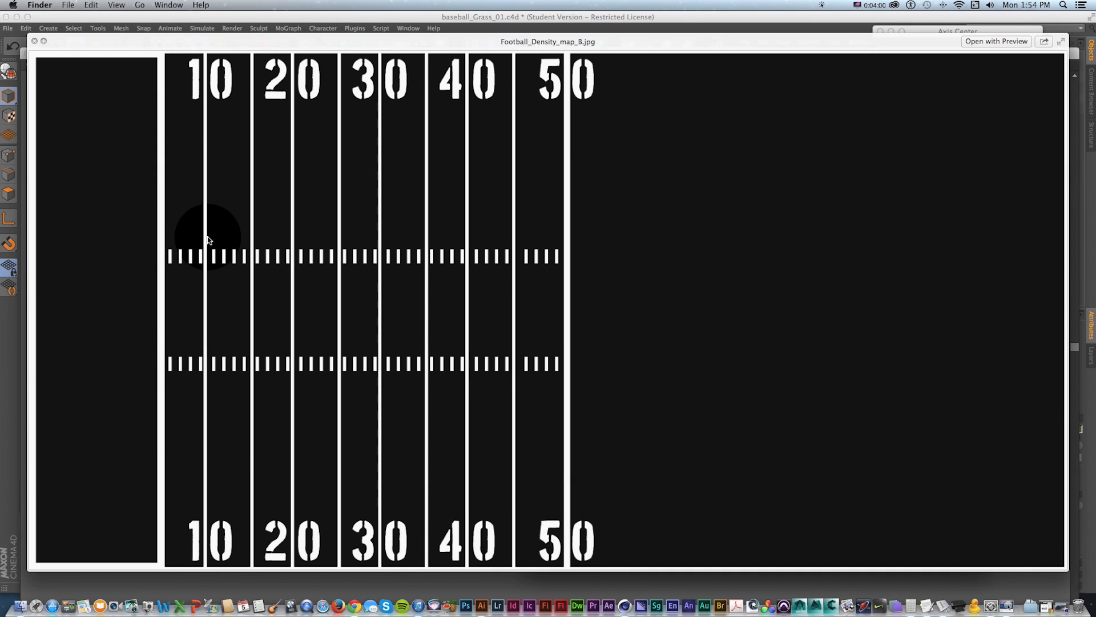
{"action": "key", "text": "Down"}
{"action": "key", "text": "space"}
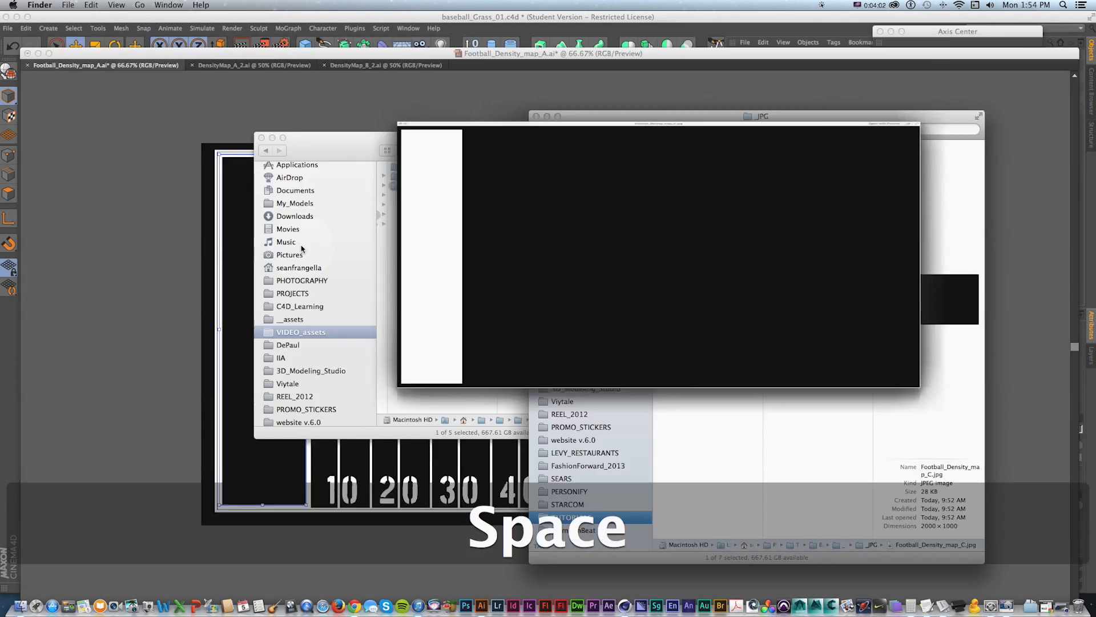
Return via Illustrator to Cinema 4D, show the football render again, and move the Material Editor off the viewport
{"action": "left_click", "coordinate": [246, 84]}
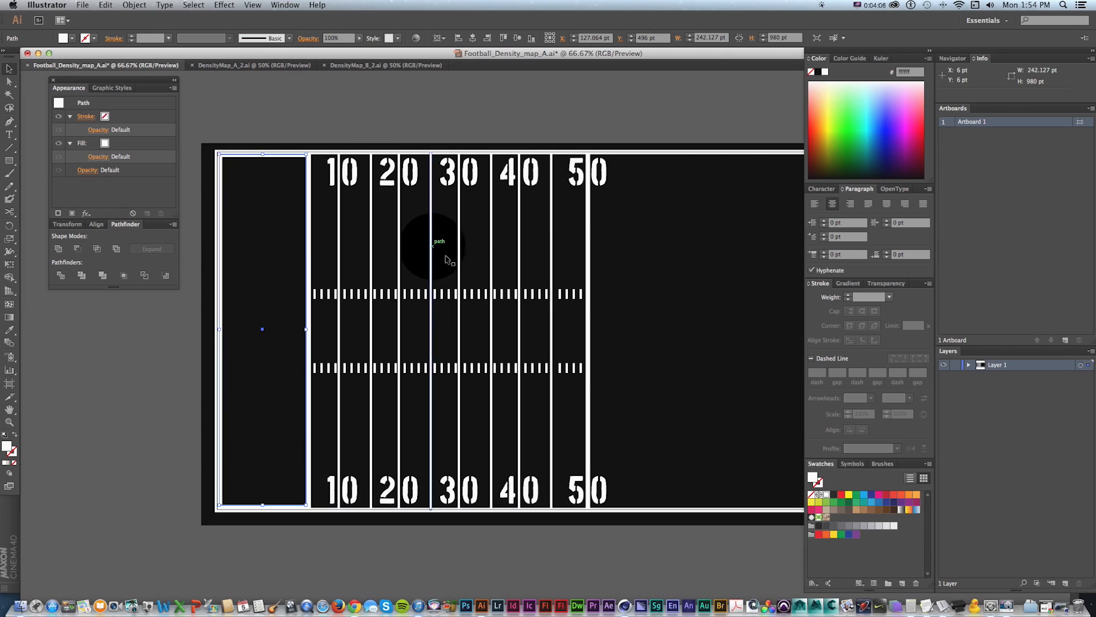
{"action": "key", "text": "space"}
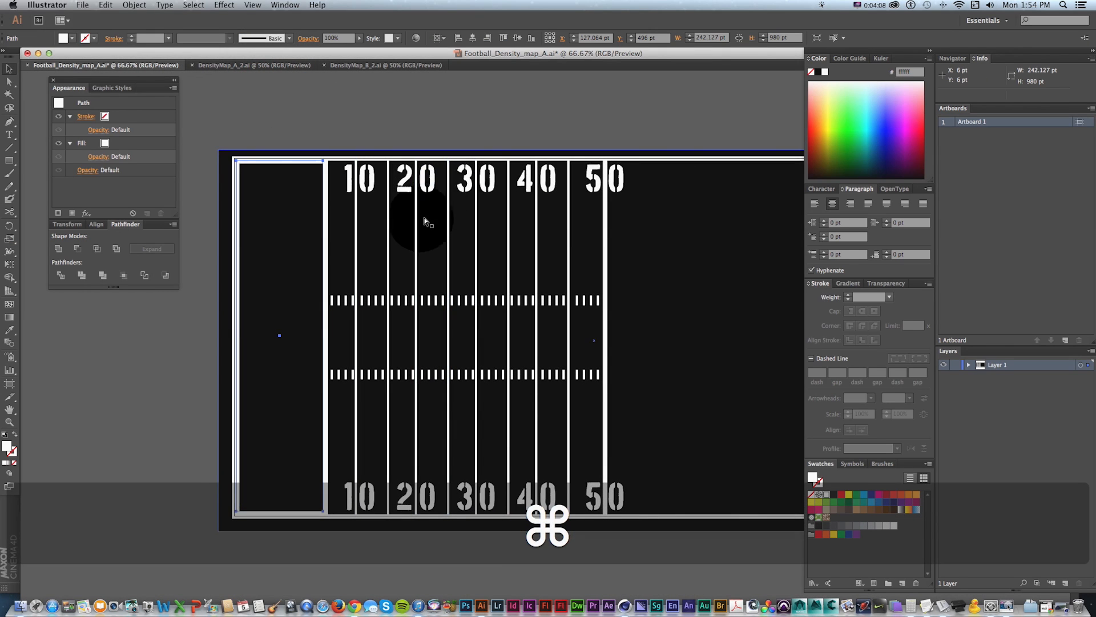
{"action": "key", "text": "super+Tab"}
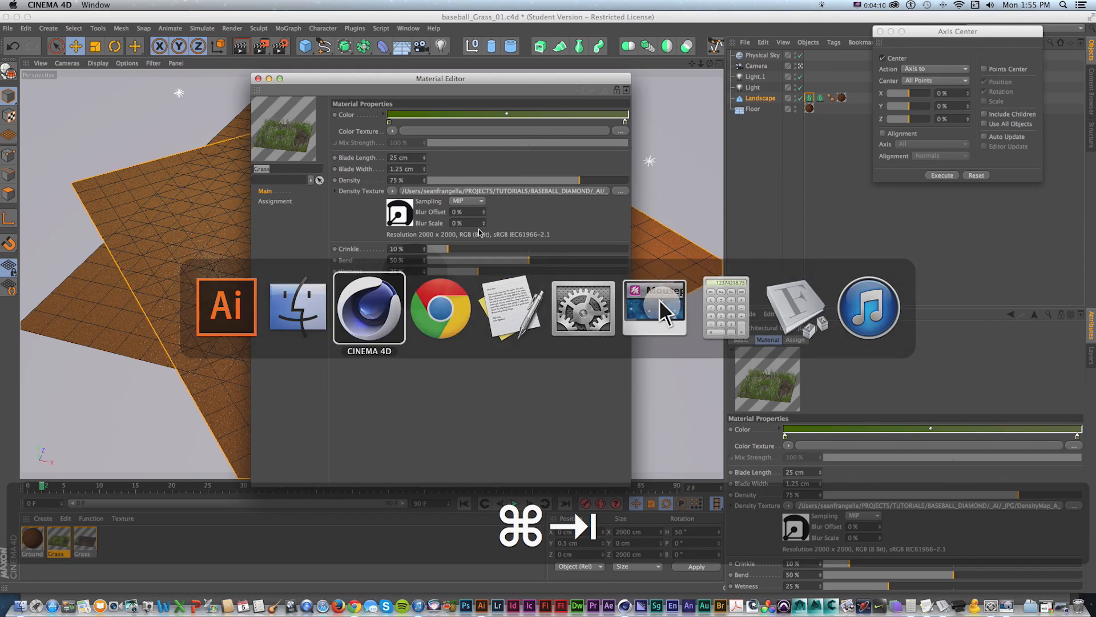
{"action": "left_click", "coordinate": [1062, 606]}
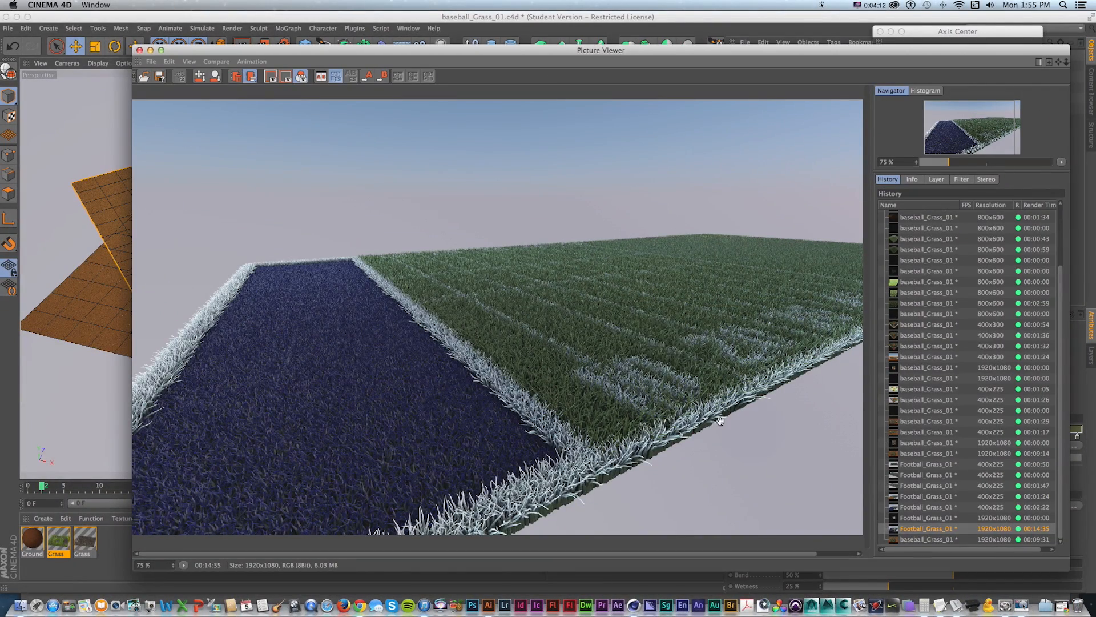
{"action": "left_click_drag", "start_coordinate": [314, 80], "coordinate": [645, 113]}
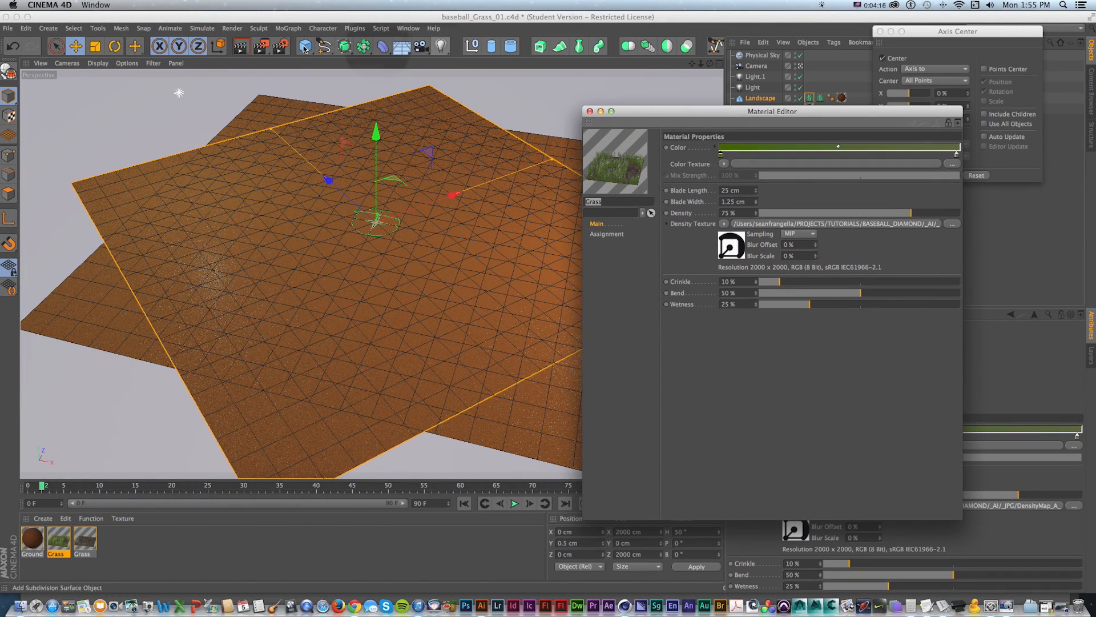
Create a new empty project and close the leftover Material Editor window
{"action": "left_click", "coordinate": [7, 28]}
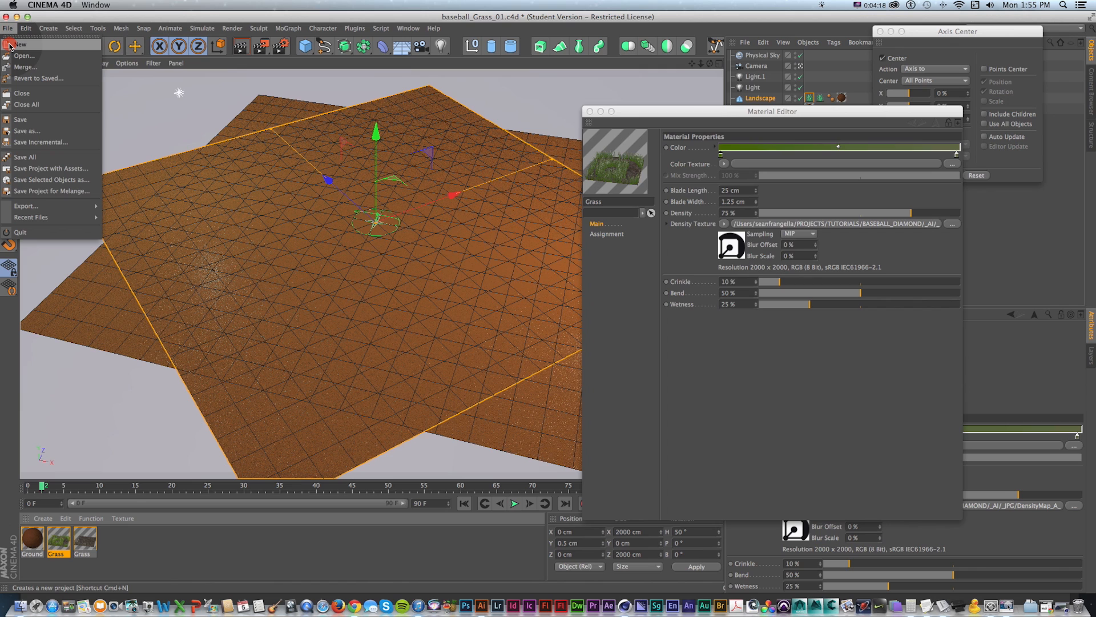
{"action": "left_click", "coordinate": [9, 46]}
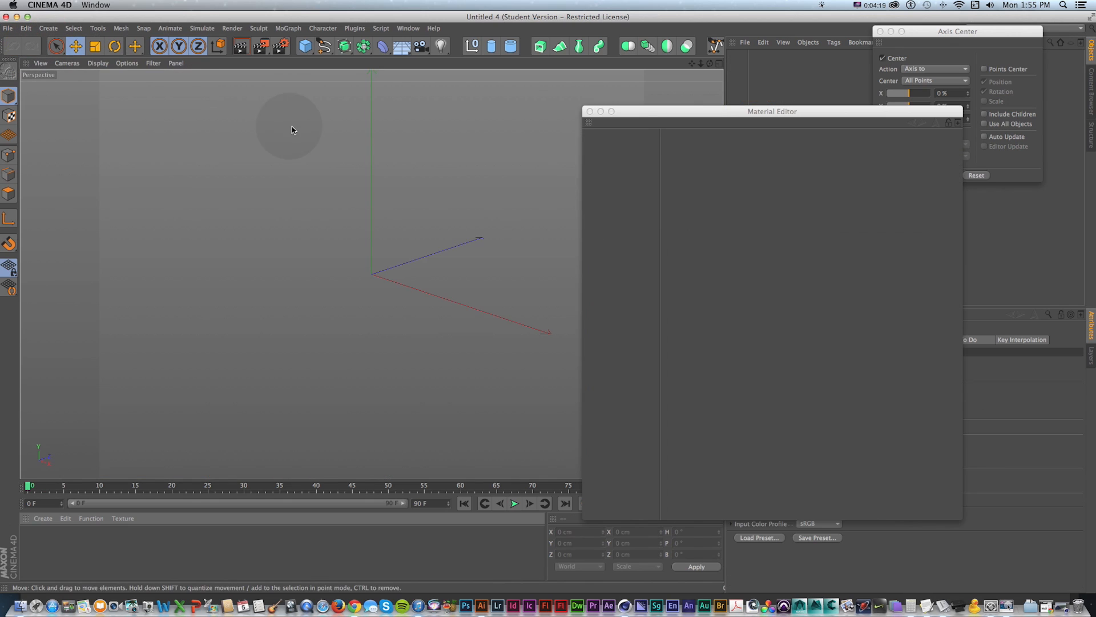
{"action": "left_click", "coordinate": [590, 111]}
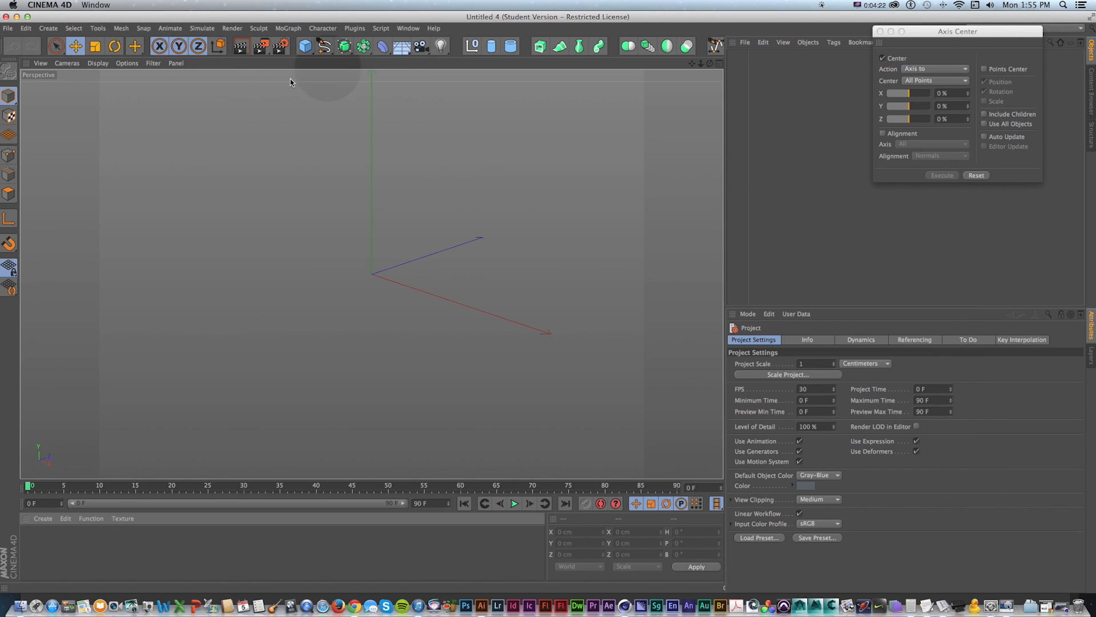
Add a Landscape primitive to the scene and view it at an angle from above
{"action": "left_click", "coordinate": [307, 50]}
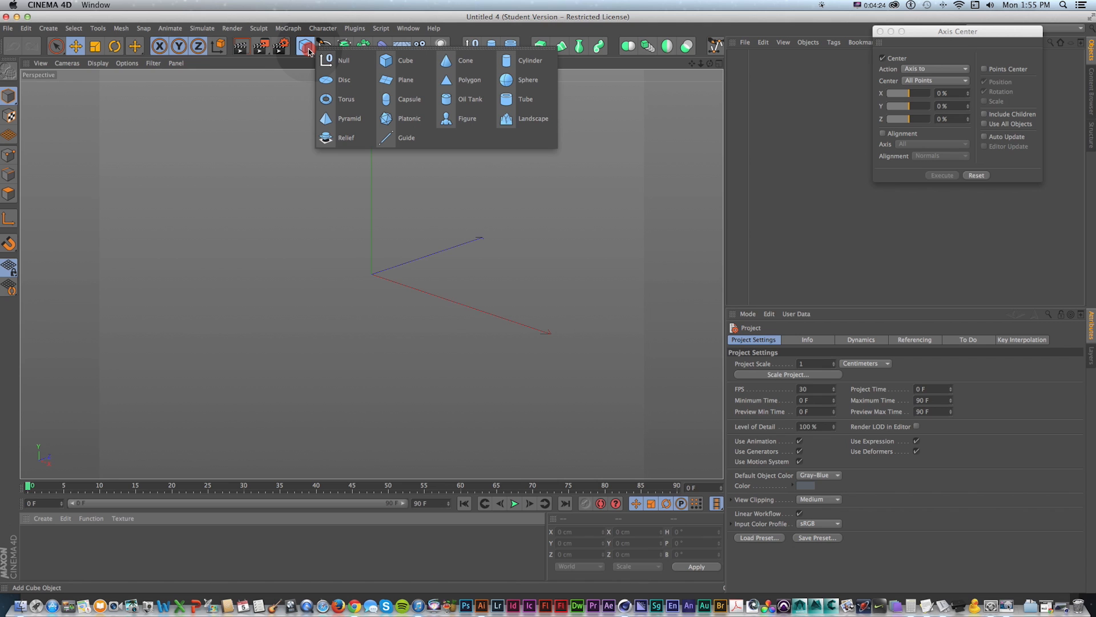
{"action": "mouse_move", "coordinate": [309, 52]}
{"action": "left_mouse_down"}
{"action": "mouse_move", "coordinate": [482, 76]}
{"action": "mouse_move", "coordinate": [528, 118]}
{"action": "left_mouse_up"}
{"action": "mouse_move", "coordinate": [394, 297]}
{"action": "left_mouse_down"}
{"action": "mouse_move", "coordinate": [420, 283]}
{"action": "mouse_move", "coordinate": [410, 239]}
{"action": "mouse_move", "coordinate": [413, 315]}
{"action": "mouse_move", "coordinate": [439, 229]}
{"action": "mouse_move", "coordinate": [435, 179]}
{"action": "mouse_move", "coordinate": [411, 191]}
{"action": "mouse_move", "coordinate": [416, 128]}
{"action": "left_mouse_up"}
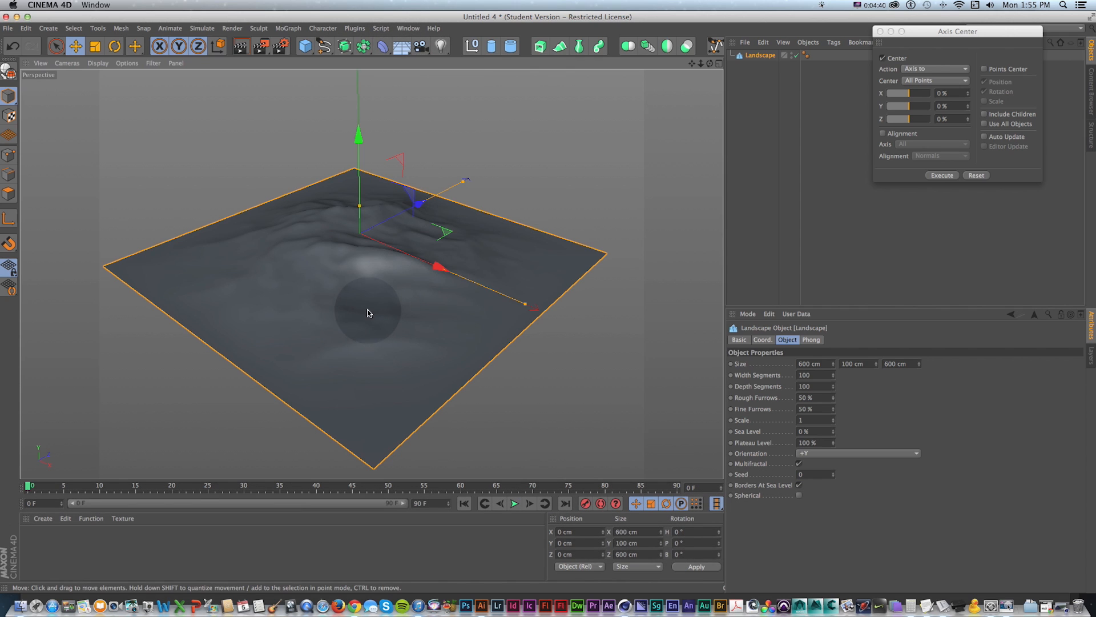
Apply Grow Grass to the selected Landscape object
{"action": "left_click", "coordinate": [402, 48]}
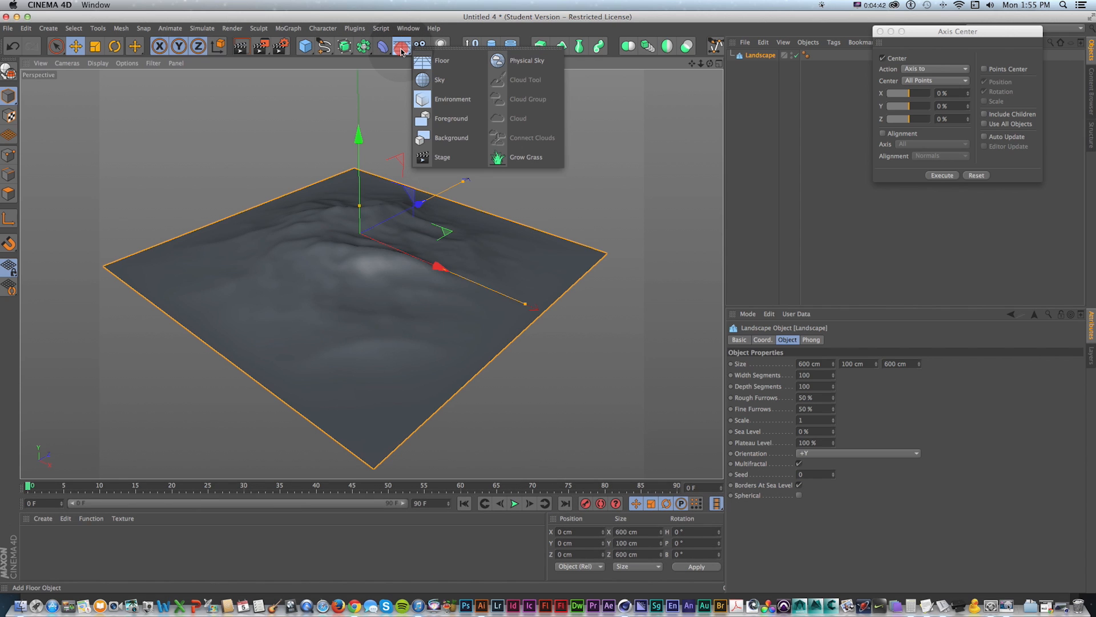
{"action": "mouse_move", "coordinate": [405, 51]}
{"action": "left_mouse_down"}
{"action": "mouse_move", "coordinate": [481, 69]}
{"action": "mouse_move", "coordinate": [536, 149]}
{"action": "left_mouse_up"}
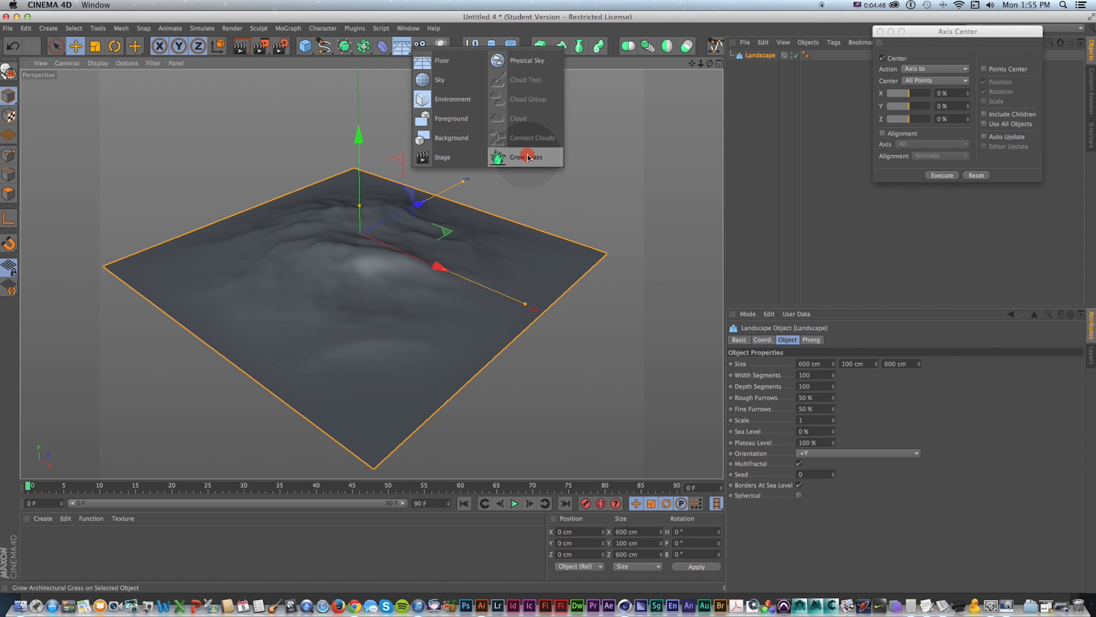
{"action": "left_click_drag", "start_coordinate": [529, 157], "coordinate": [529, 156]}
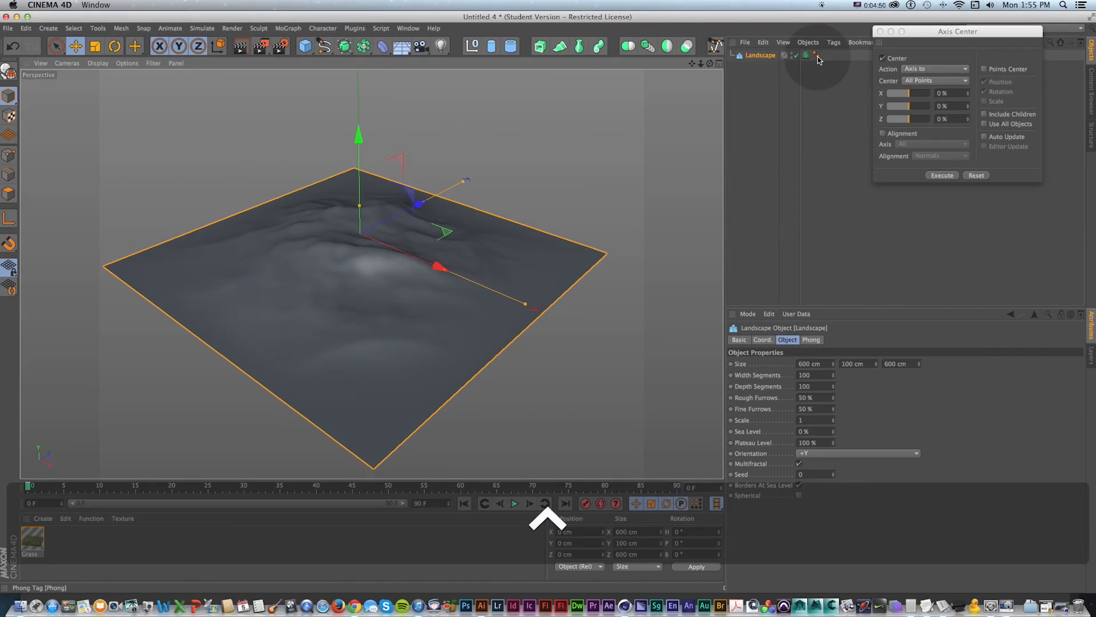
Open the Grass material and inspect the Hair Render entry in the render settings, keeping both windows clear of the landscape
{"action": "double_click", "coordinate": [33, 538]}
{"action": "left_click_drag", "start_coordinate": [225, 78], "coordinate": [479, 99]}
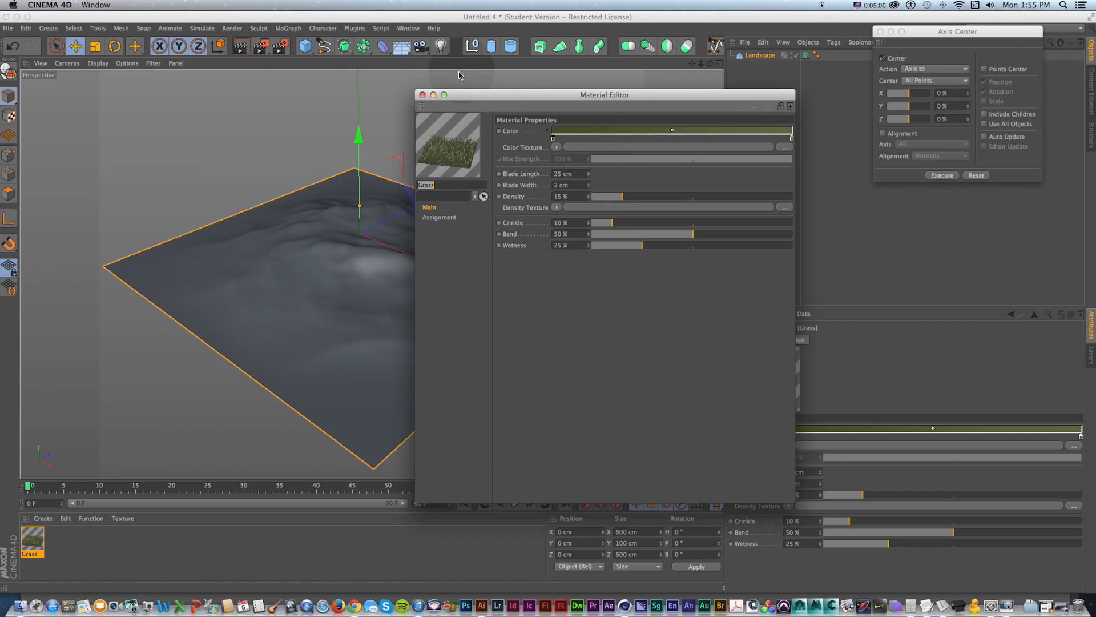
{"action": "left_click", "coordinate": [280, 49]}
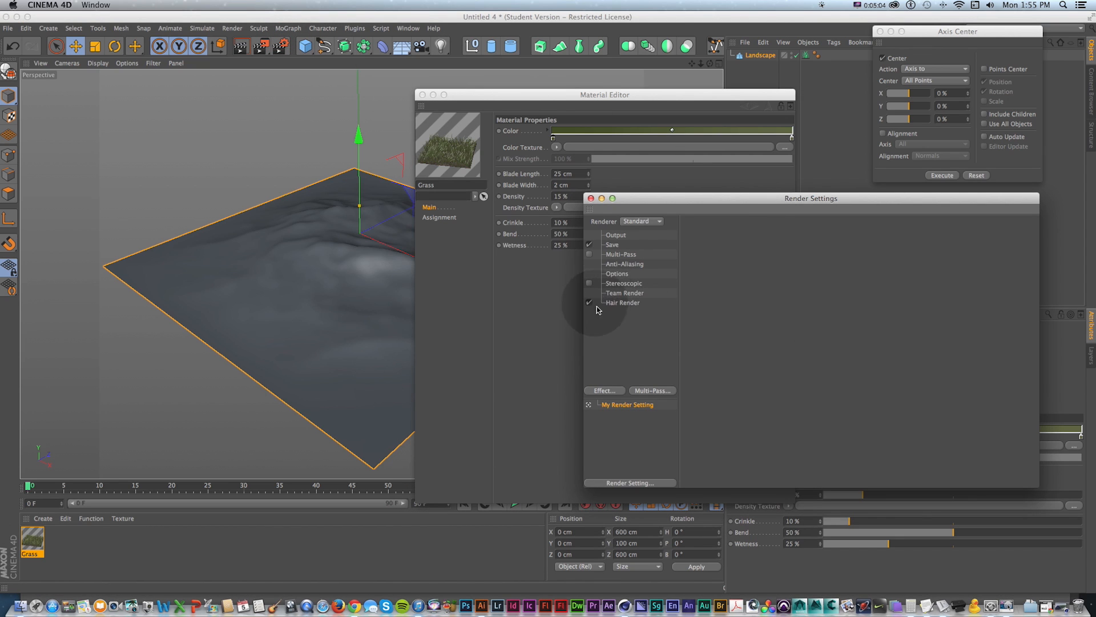
{"action": "left_click_drag", "start_coordinate": [631, 201], "coordinate": [530, 167]}
{"action": "left_click_drag", "start_coordinate": [426, 97], "coordinate": [556, 104]}
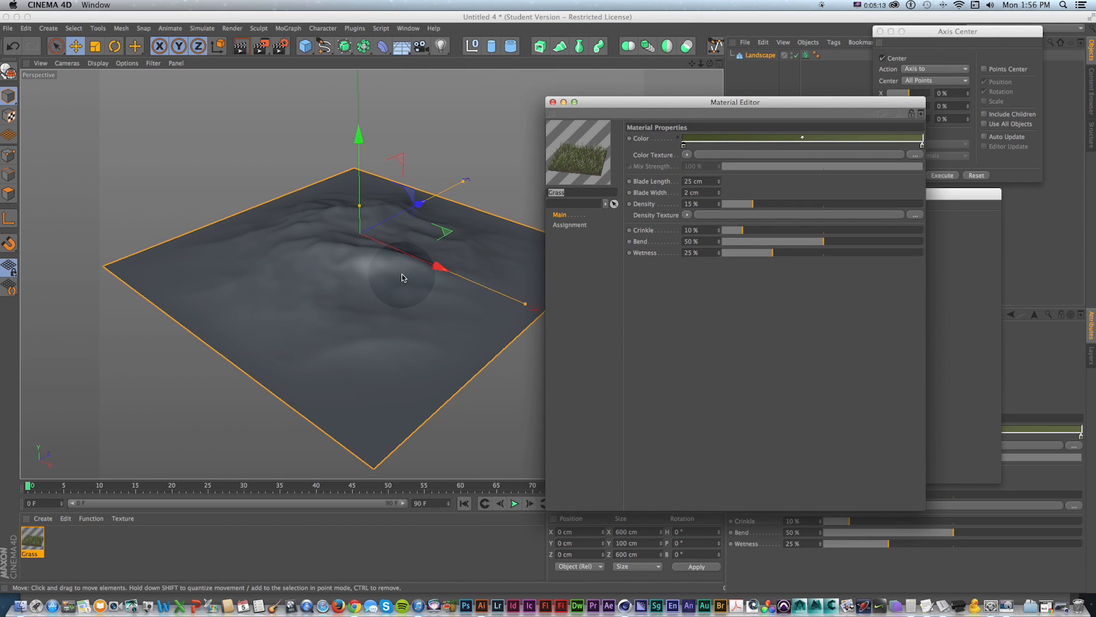
Render the grass in the viewport, and set up an interactive render region enlarged to cover most of the visible landscape
{"action": "key", "text": "super+r"}
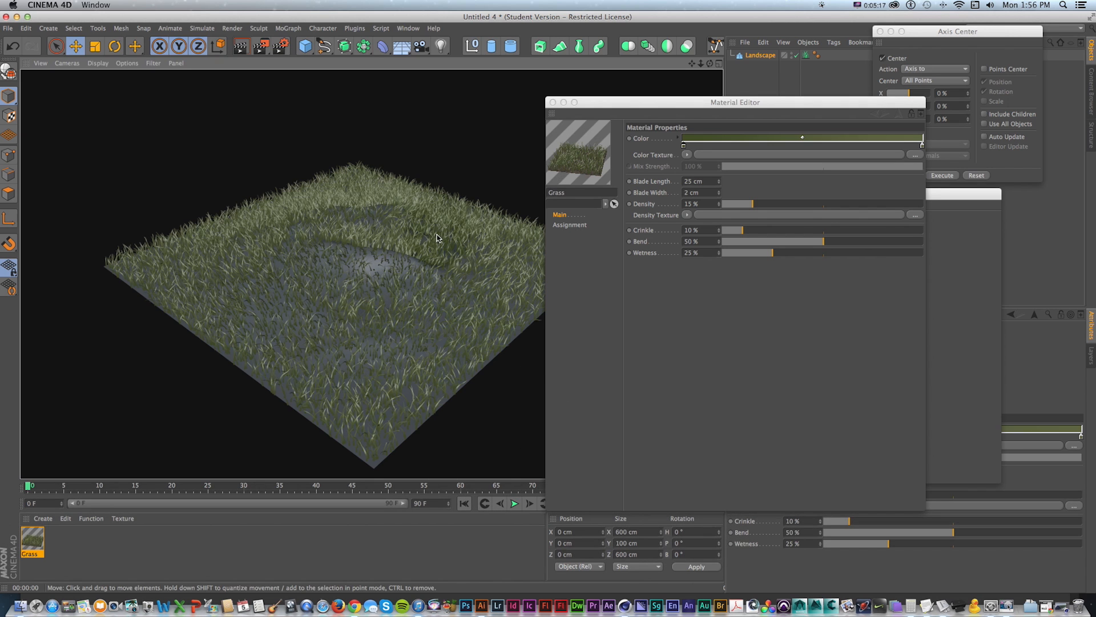
{"action": "key", "text": "alt"}
{"action": "key", "text": "alt+r"}
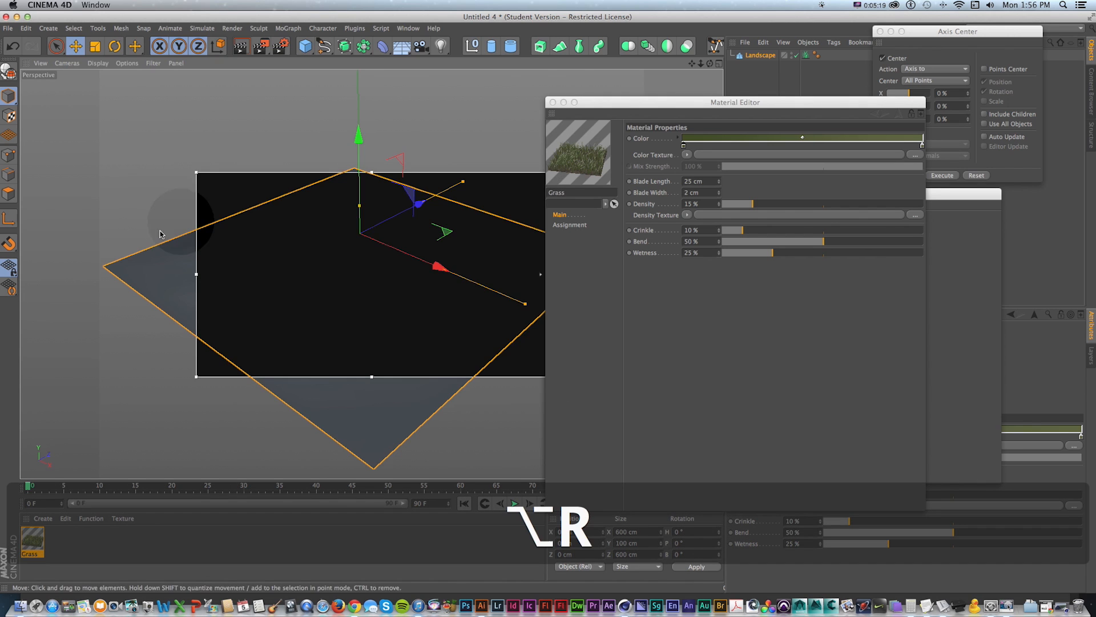
{"action": "left_click_drag", "start_coordinate": [196, 171], "coordinate": [156, 117]}
{"action": "left_click_drag", "start_coordinate": [157, 375], "coordinate": [130, 422]}
{"action": "left_click_drag", "start_coordinate": [617, 103], "coordinate": [632, 127]}
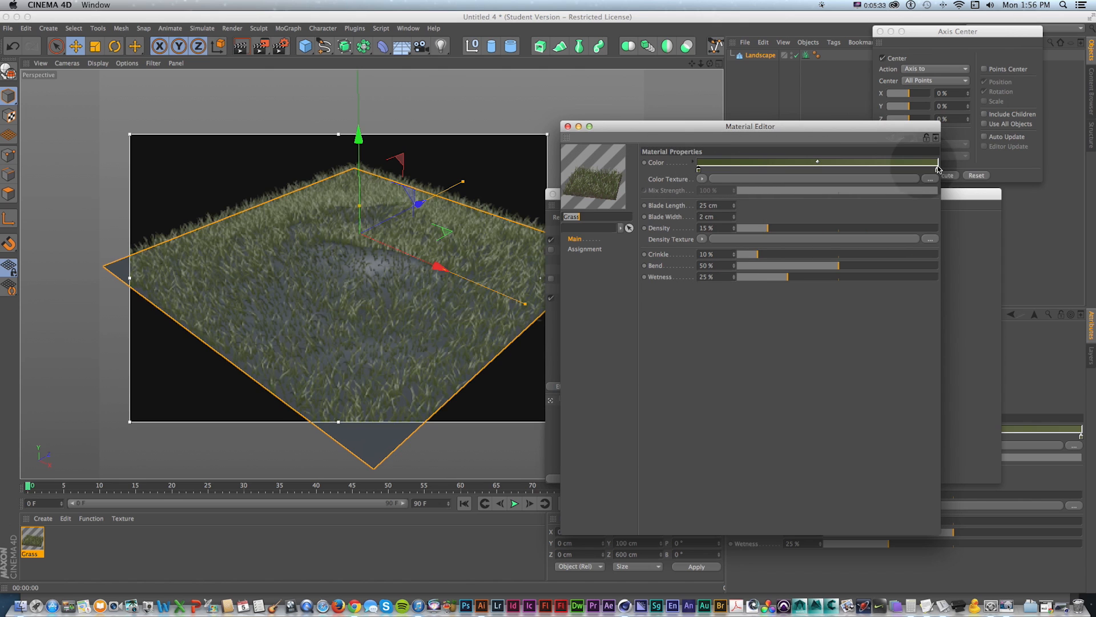
Recolor the grass gradient's end knot purple-blue, and shift the start knot inward and make it white
{"action": "double_click", "coordinate": [938, 170]}
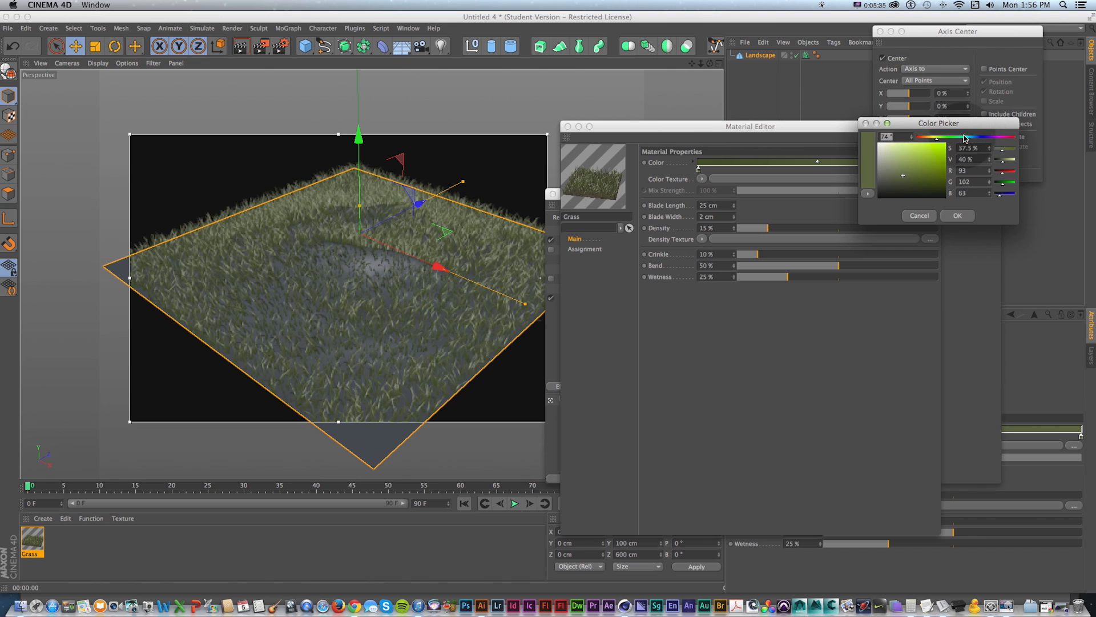
{"action": "left_click_drag", "start_coordinate": [964, 138], "coordinate": [985, 139]}
{"action": "left_click", "coordinate": [957, 215]}
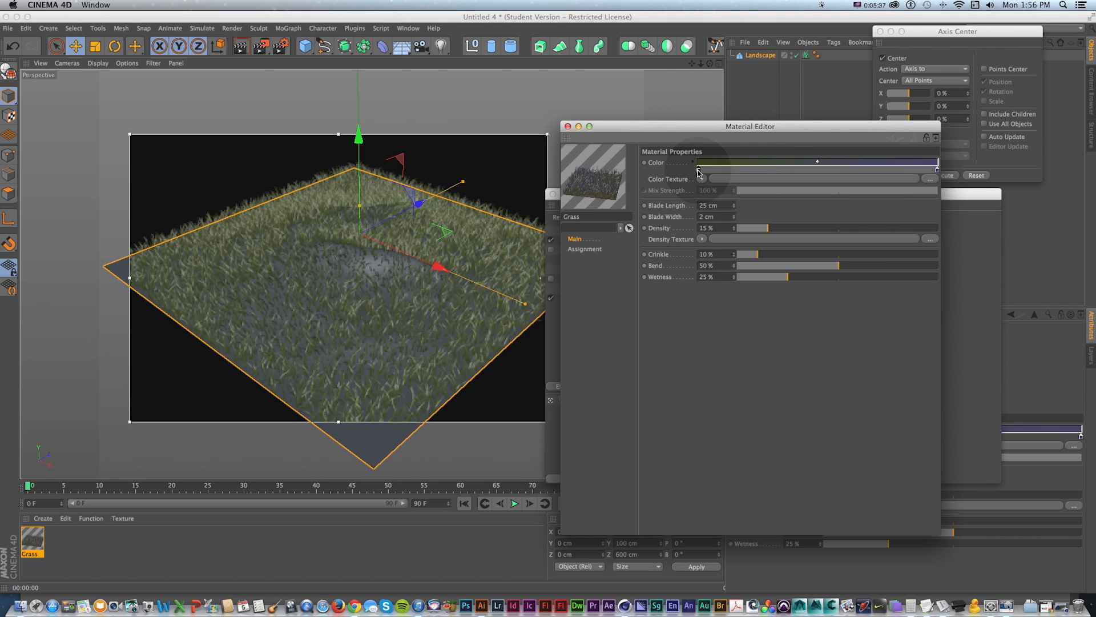
{"action": "left_click_drag", "start_coordinate": [699, 170], "coordinate": [734, 173]}
{"action": "double_click", "coordinate": [734, 170]}
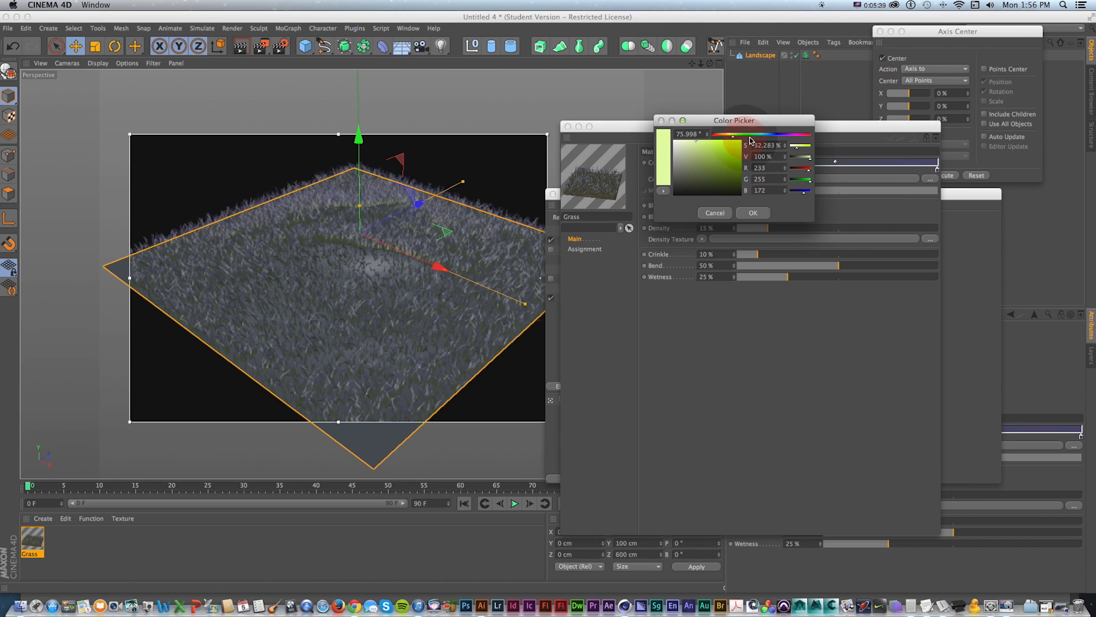
{"action": "left_click", "coordinate": [753, 213]}
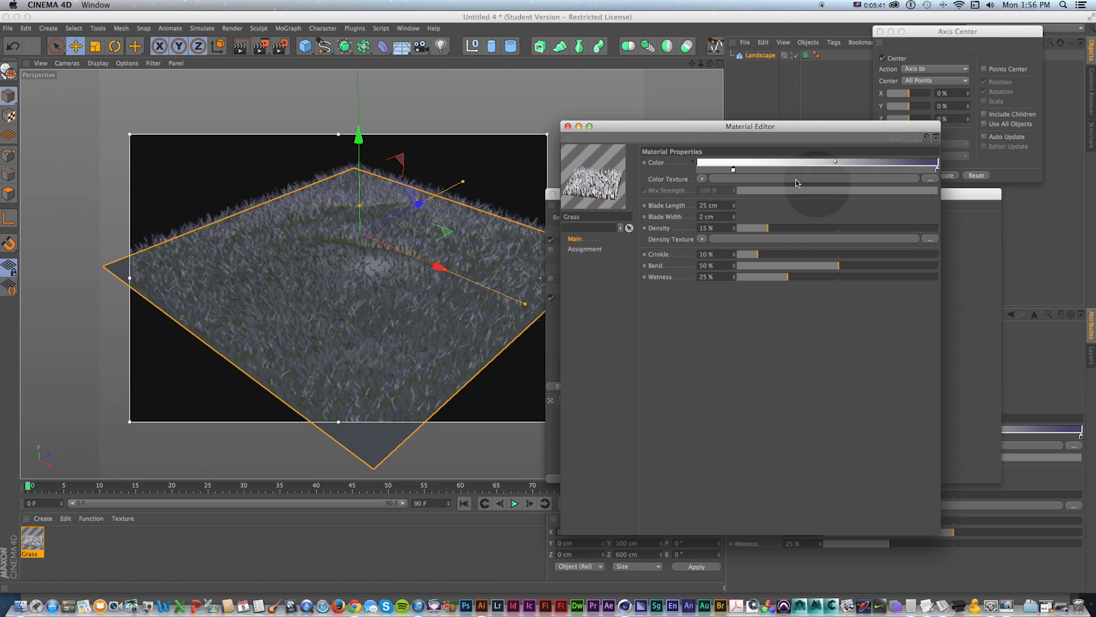
Add an extra knot to the grass color gradient and invert the gradient's knots
{"action": "left_click", "coordinate": [792, 169]}
{"action": "right_click", "coordinate": [830, 164]}
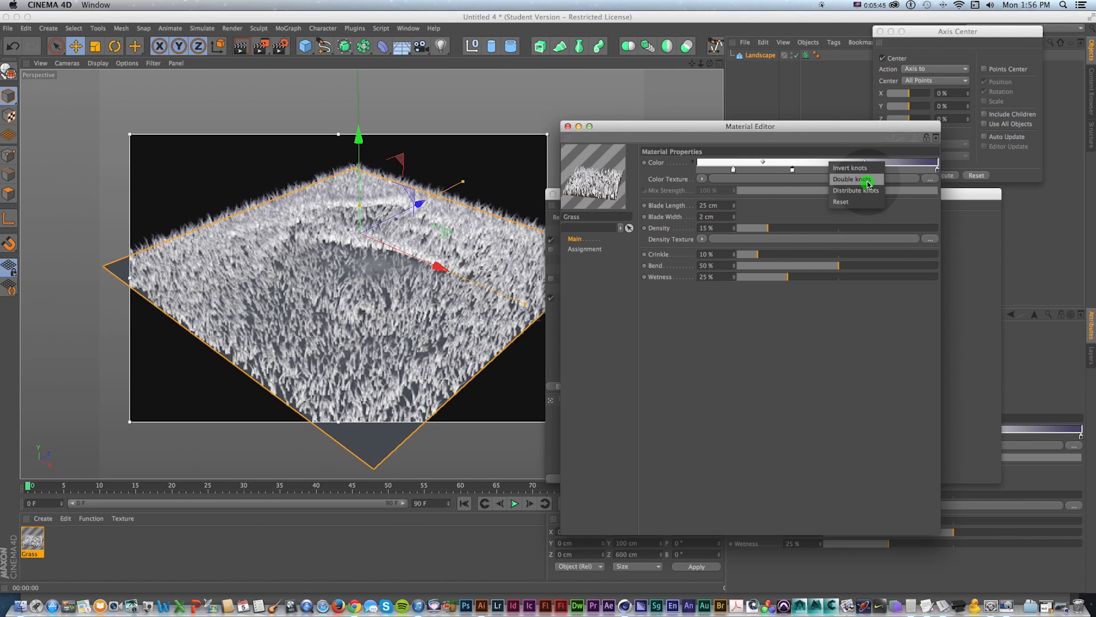
{"action": "left_click", "coordinate": [850, 168]}
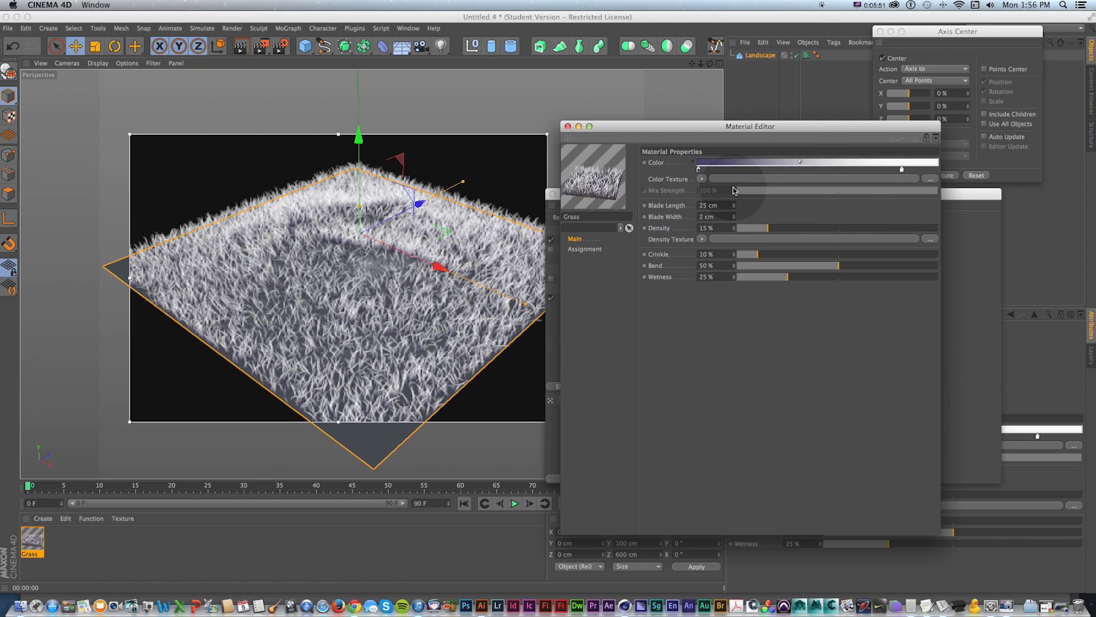
Try a grass blade length of 99 cm with a width of 2.71 cm, and a shorter blade length of 15 cm
{"action": "left_click_drag", "start_coordinate": [735, 206], "coordinate": [735, 206]}
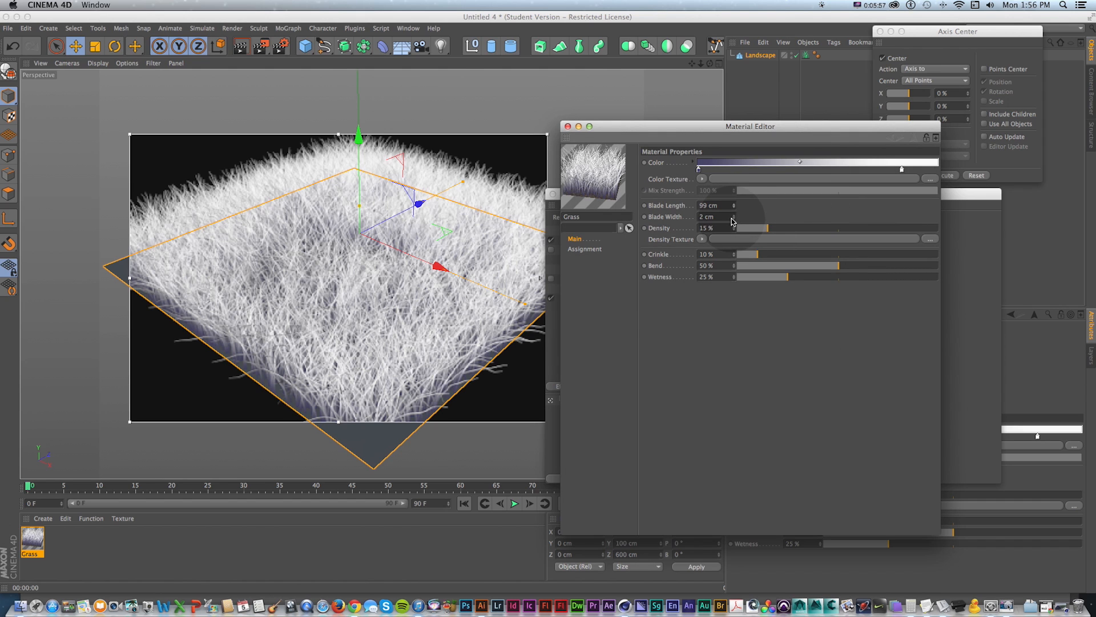
{"action": "left_click_drag", "start_coordinate": [735, 221], "coordinate": [735, 221]}
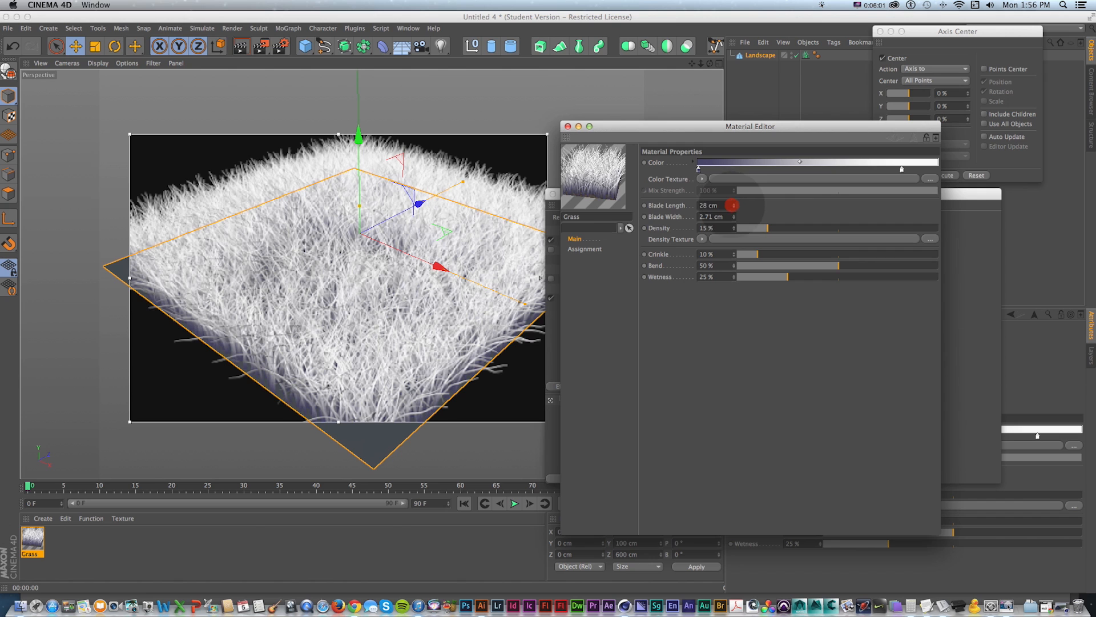
{"action": "type", "text": "15"}
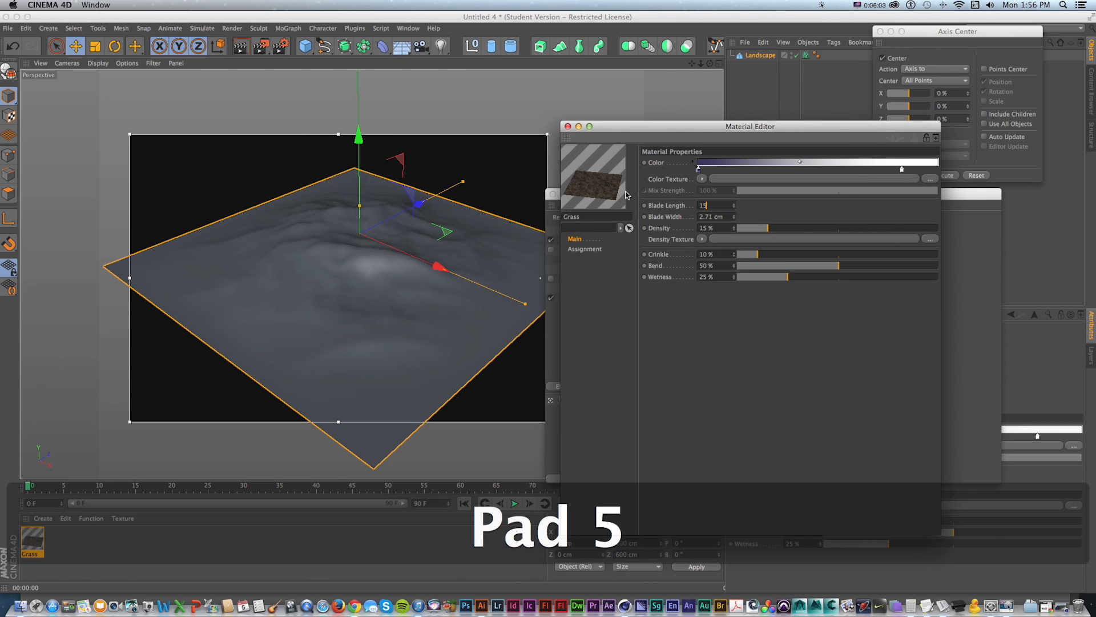
{"action": "key", "text": "Tab"}
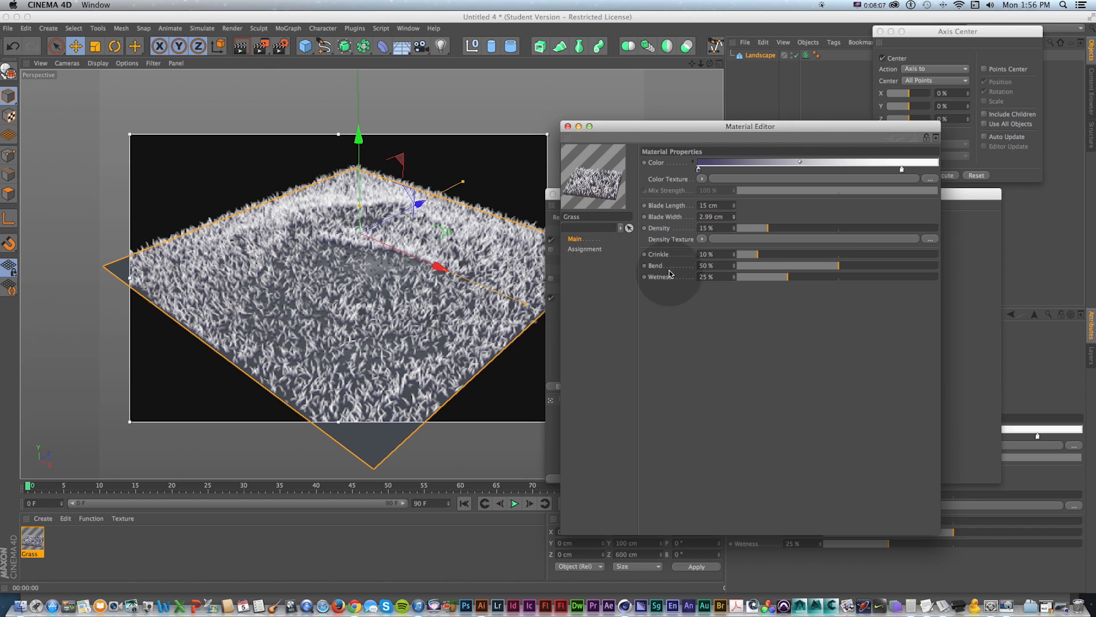
Undo the last blade size changes and set the grass to Blade Length 25 cm, Blade Width 1 cm and Density 75%
{"action": "key", "text": "super+z"}
{"action": "key", "text": "super+z"}
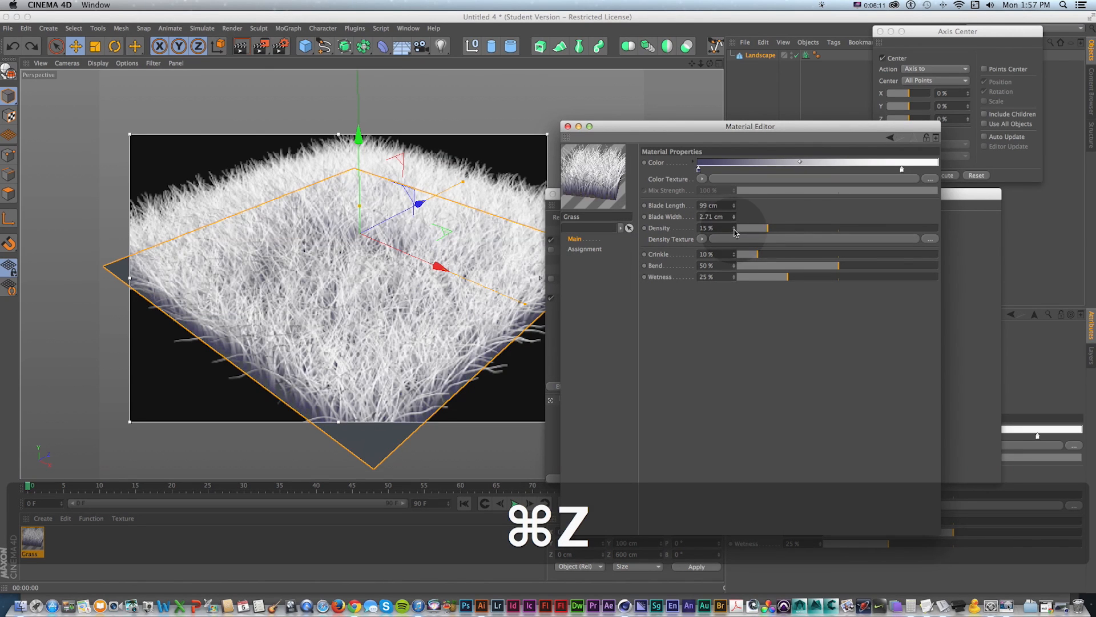
{"action": "double_click", "coordinate": [713, 205]}
{"action": "type", "text": "25"}
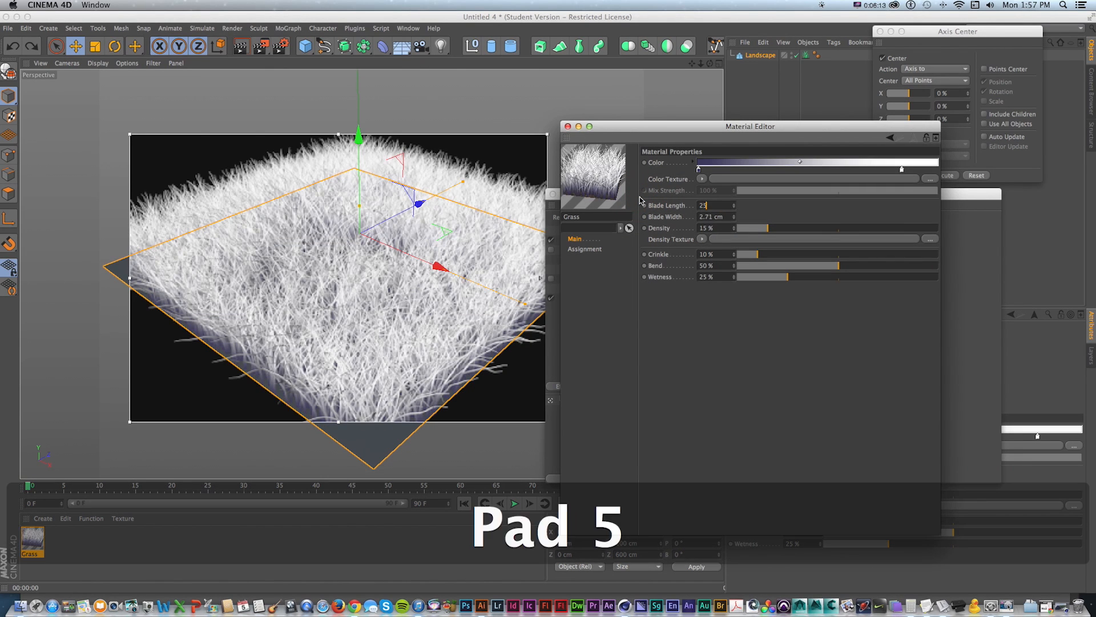
{"action": "key", "text": "Tab"}
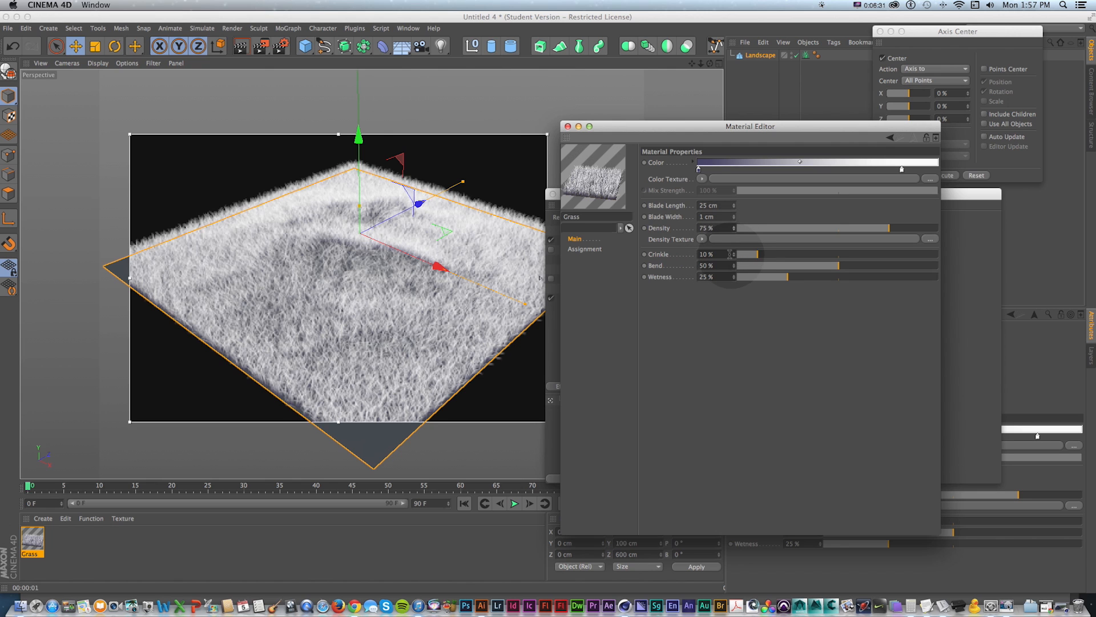
Try a Crinkle of 54% on the grass close up, and set both Crinkle and Bend to 0%
{"action": "scroll", "coordinate": [372, 299], "scroll_direction": "up", "scroll_amount": 15}
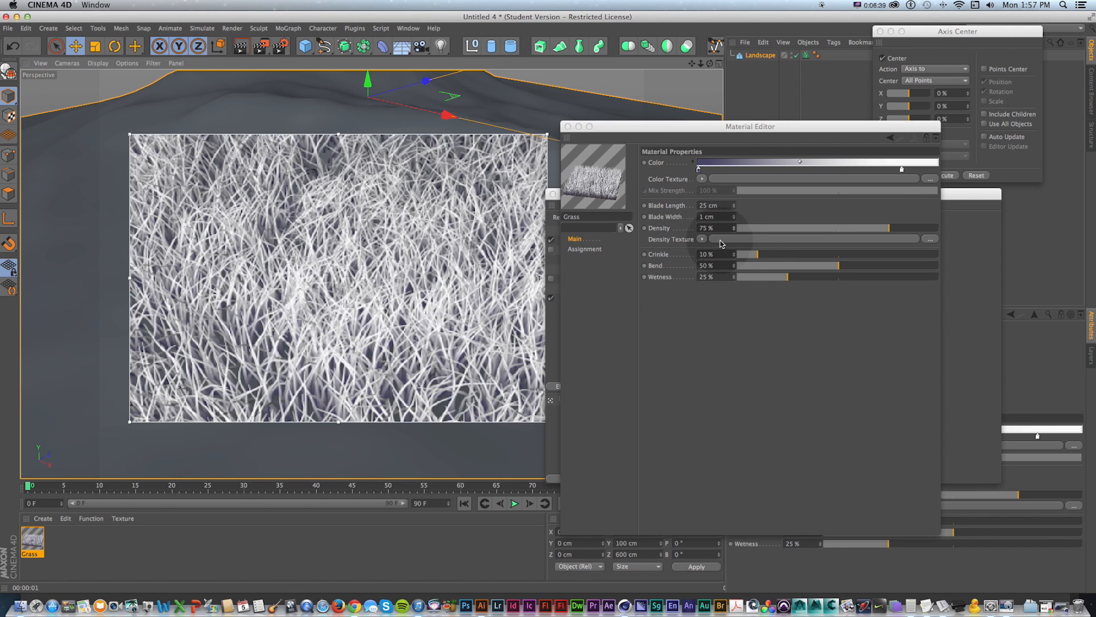
{"action": "left_click_drag", "start_coordinate": [735, 254], "coordinate": [730, 251]}
{"action": "double_click", "coordinate": [706, 254]}
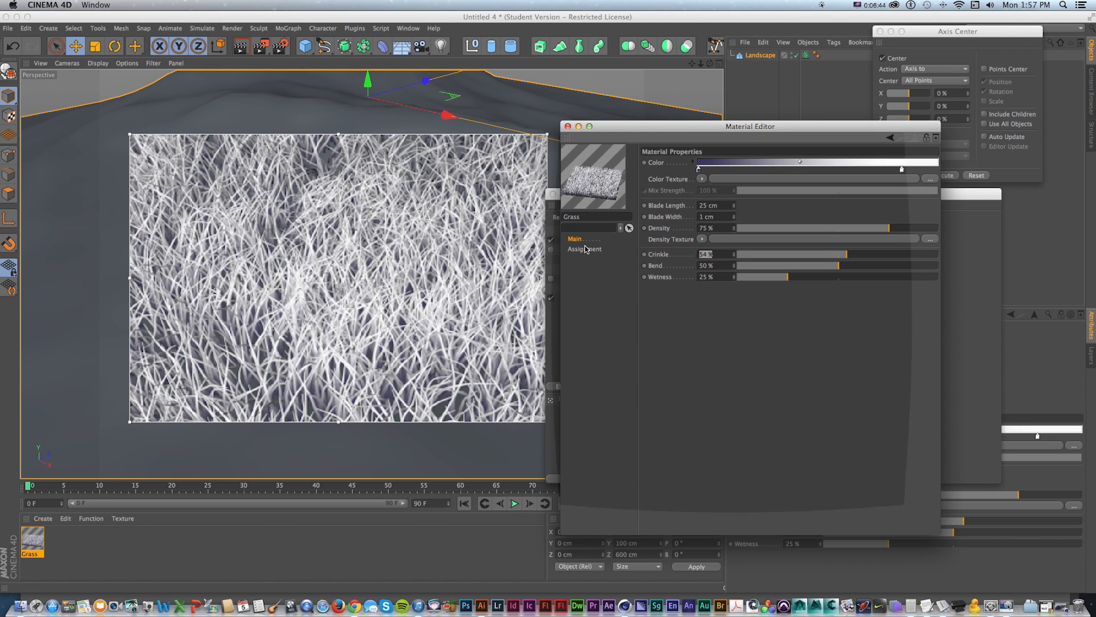
{"action": "type", "text": "0"}
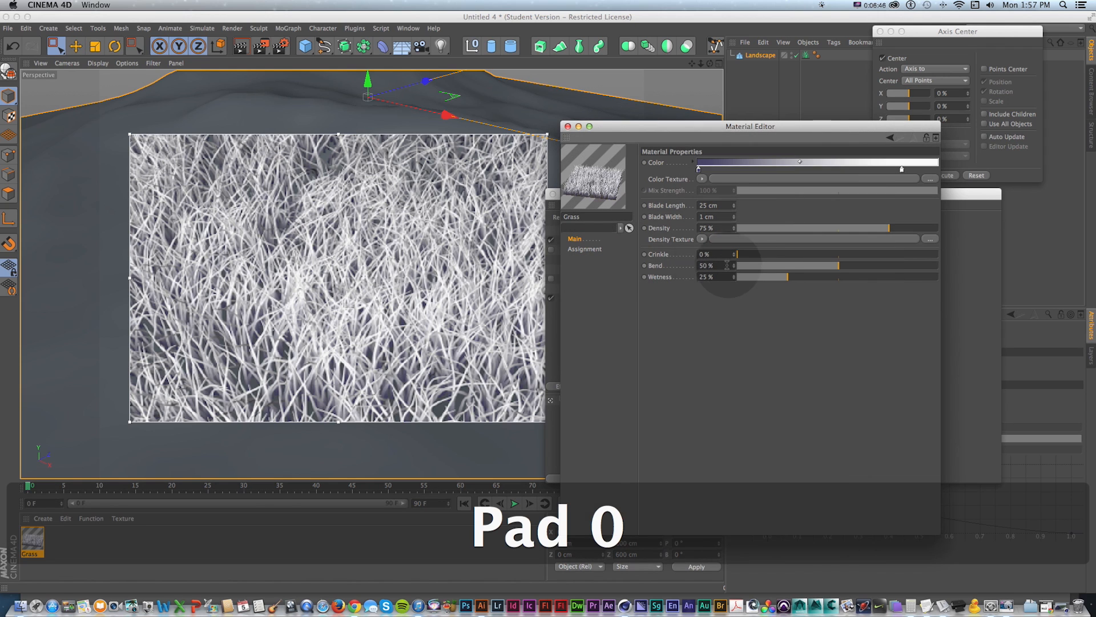
{"action": "key", "text": "Tab"}
{"action": "type", "text": "0"}
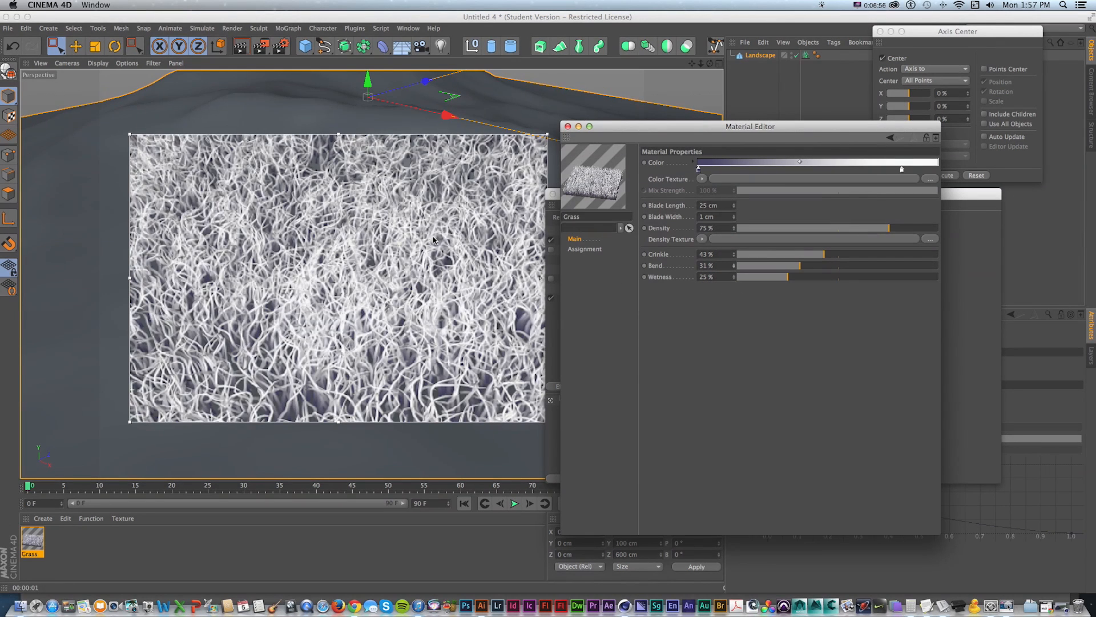
Set the grass material's Crinkle to 43% and Bend to 80%
{"action": "left_click_drag", "start_coordinate": [735, 266], "coordinate": [684, 236]}
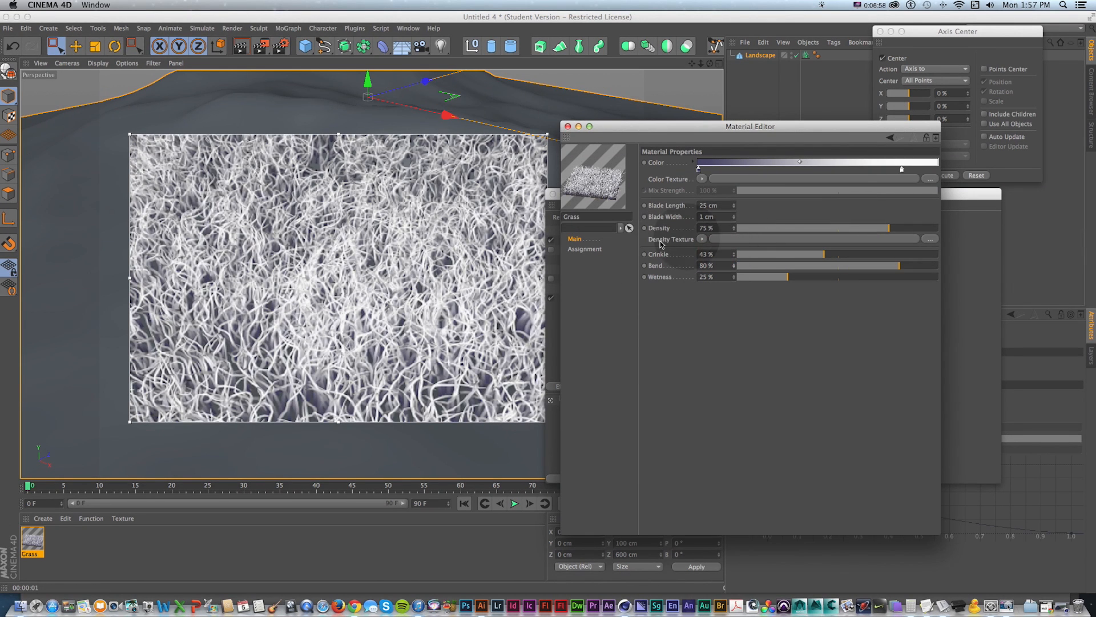
{"action": "left_click_drag", "start_coordinate": [405, 307], "coordinate": [385, 246]}
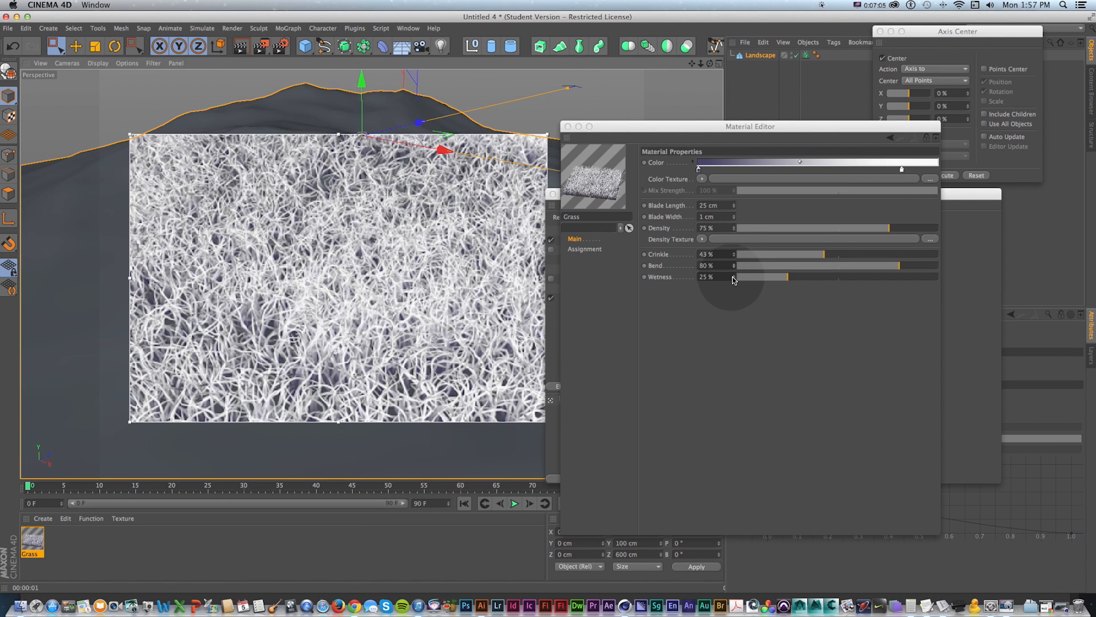
Recolor the white knot of the grass color gradient to a bluish green
{"action": "double_click", "coordinate": [902, 170]}
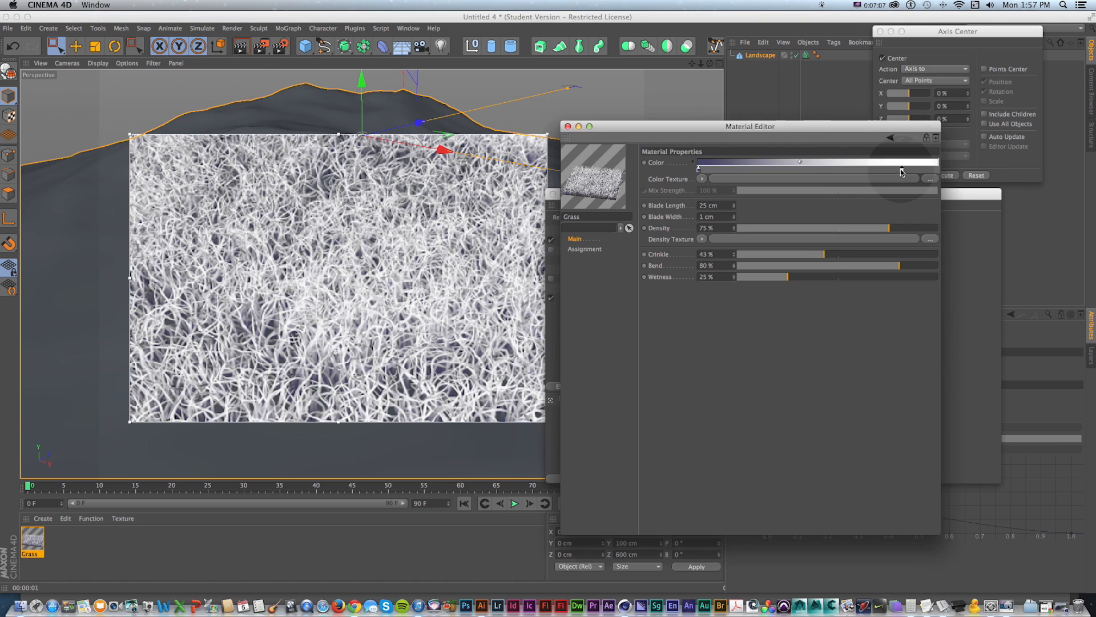
{"action": "left_click", "coordinate": [901, 136]}
{"action": "left_click", "coordinate": [900, 161]}
{"action": "left_click", "coordinate": [920, 213]}
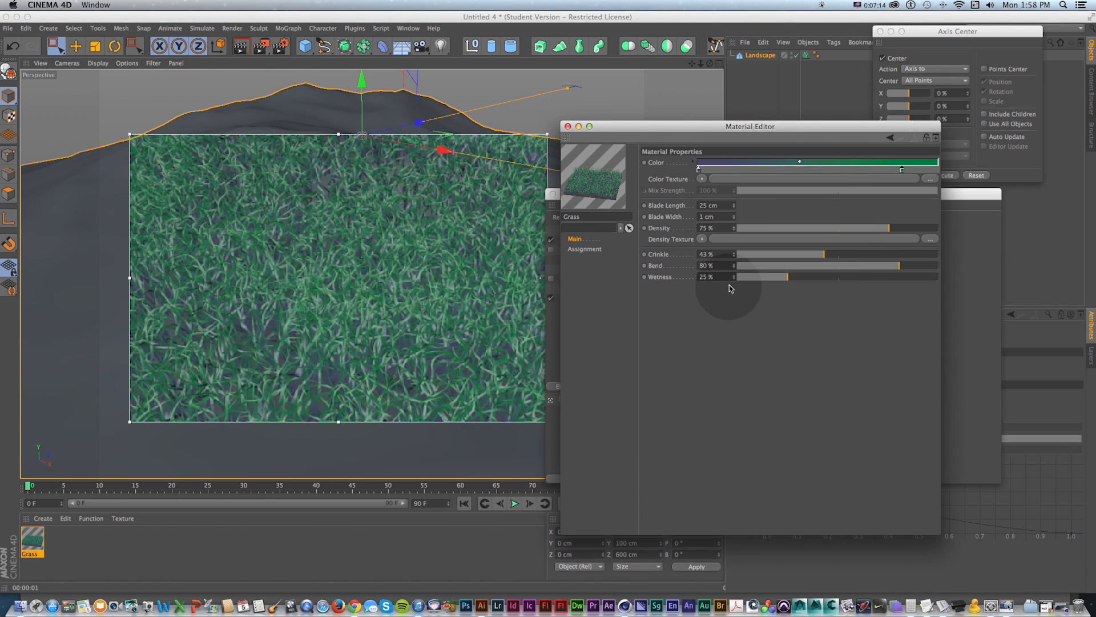
Try the grass material's Wetness at 100% and 0%, and set it to 65%
{"action": "left_click_drag", "start_coordinate": [734, 277], "coordinate": [734, 275]}
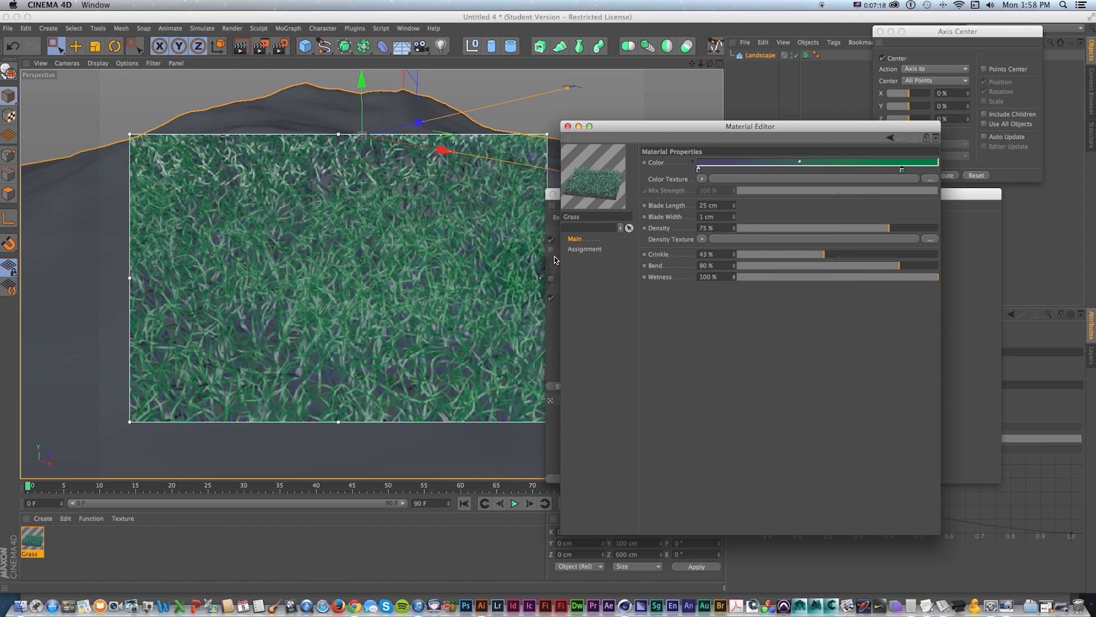
{"action": "left_click_drag", "start_coordinate": [734, 278], "coordinate": [648, 279]}
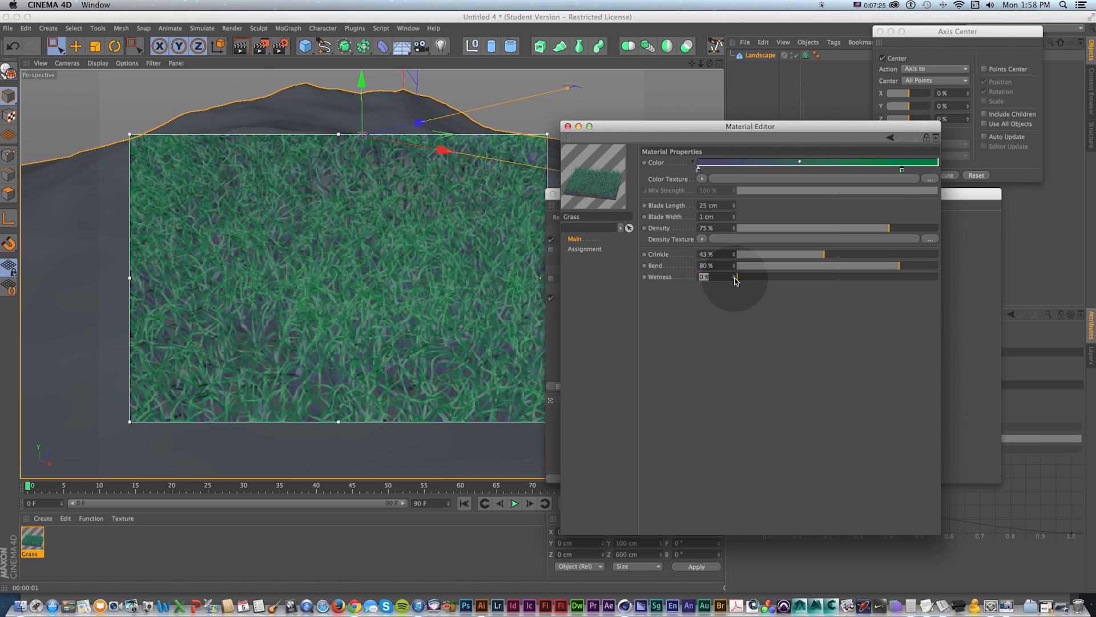
{"action": "left_click_drag", "start_coordinate": [735, 279], "coordinate": [735, 274]}
Examine the wetter grass on the landscape in the interactive render, from close up and from farther away
{"action": "scroll", "coordinate": [406, 202], "scroll_direction": "down", "scroll_amount": 5}
{"action": "key", "text": "1"}
{"action": "left_click_drag", "start_coordinate": [410, 202], "coordinate": [360, 262]}
{"action": "scroll", "coordinate": [361, 262], "scroll_direction": "up", "scroll_amount": 5}
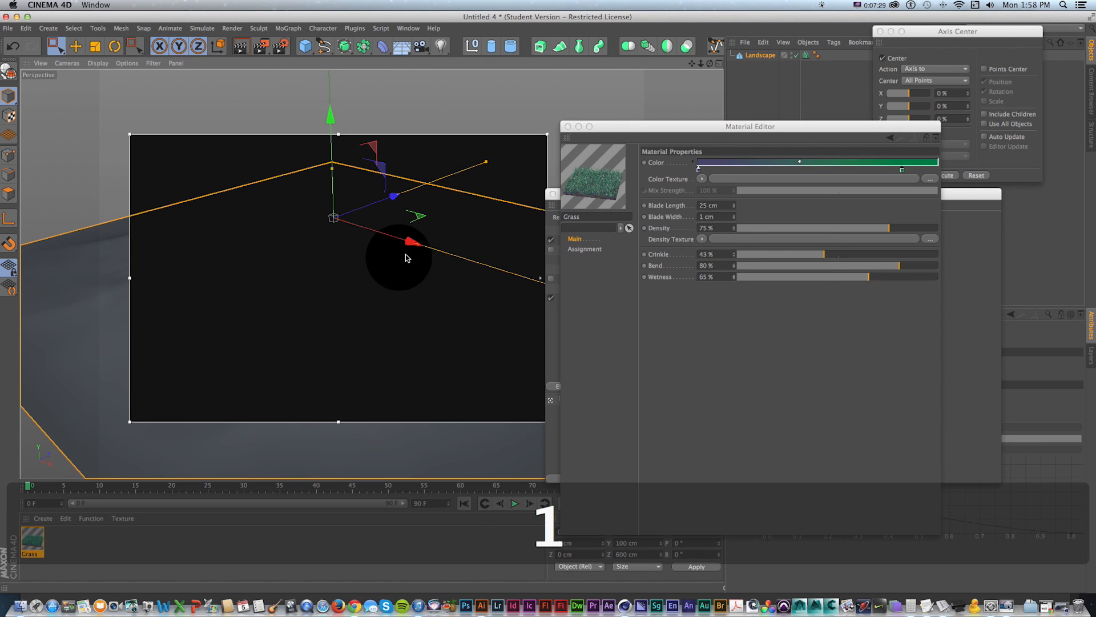
{"action": "key", "text": "1"}
{"action": "left_click_drag", "start_coordinate": [439, 218], "coordinate": [445, 215]}
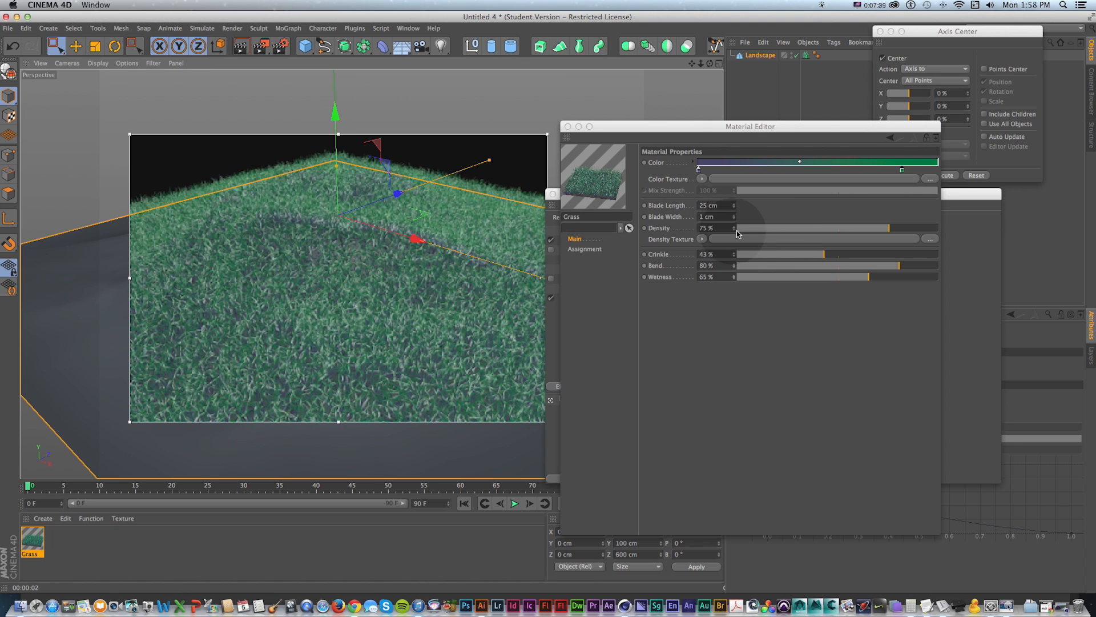
{"action": "key", "text": "alt+r"}
{"action": "scroll", "coordinate": [435, 243], "scroll_direction": "down", "scroll_amount": 5}
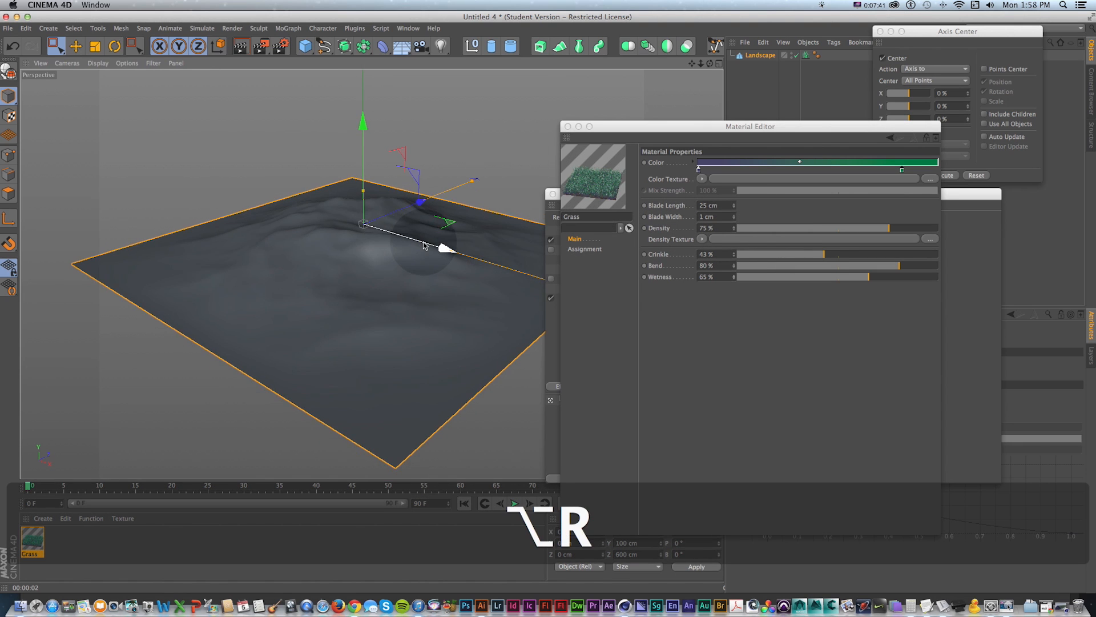
{"action": "key", "text": "alt+r"}
Load a Gradient shader as the grass density texture and move its black knot well toward the white end
{"action": "left_click", "coordinate": [702, 239]}
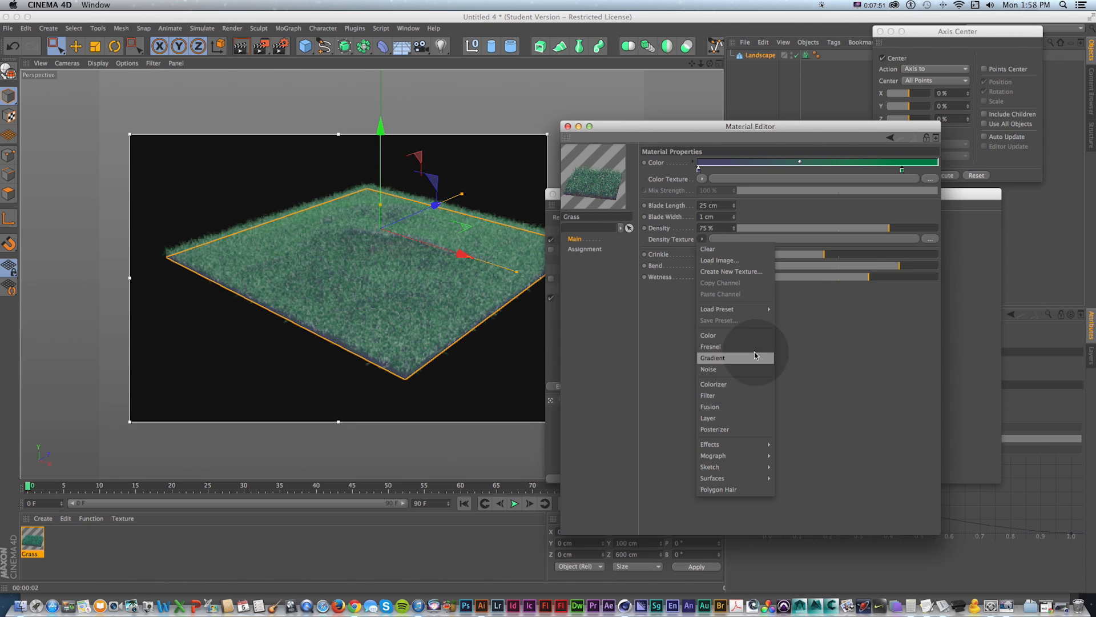
{"action": "left_click", "coordinate": [721, 359]}
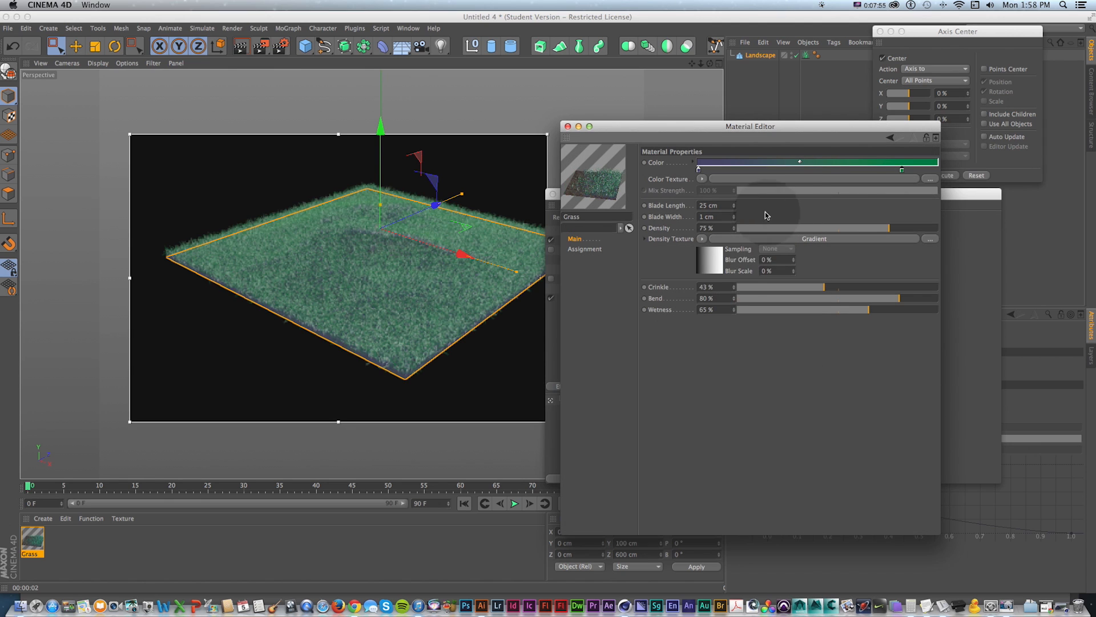
{"action": "left_click", "coordinate": [710, 262]}
{"action": "left_click_drag", "start_coordinate": [688, 249], "coordinate": [725, 248]}
{"action": "left_click_drag", "start_coordinate": [724, 247], "coordinate": [768, 245]}
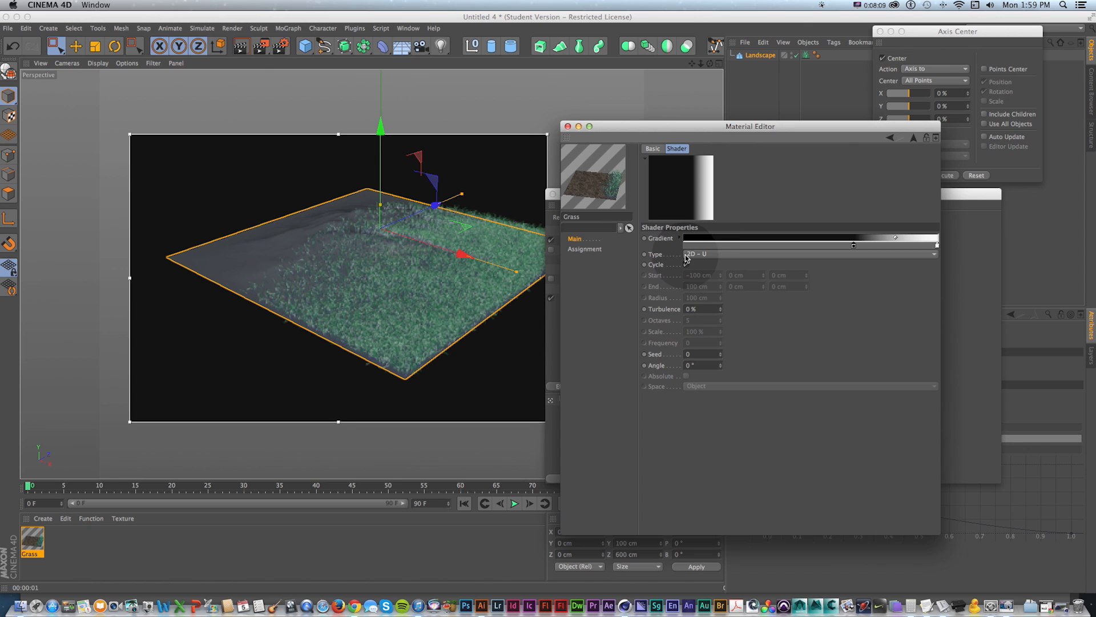
Move the density gradient's white knot beside the black one and add further white and black knots to form dark bands between white areas
{"action": "left_click_drag", "start_coordinate": [937, 246], "coordinate": [866, 248]}
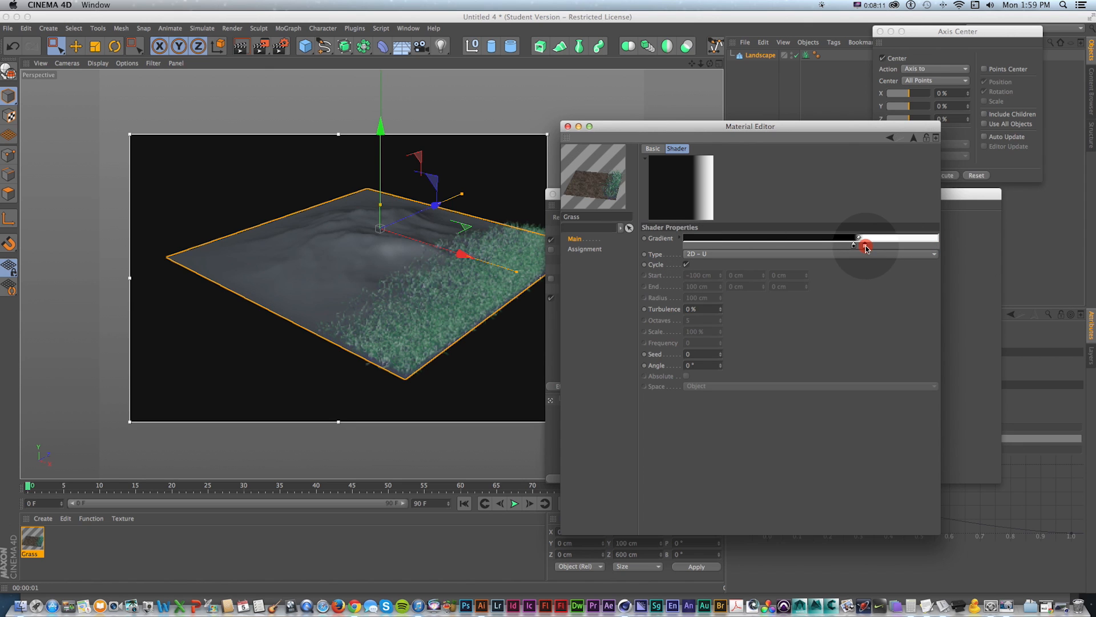
{"action": "double_click", "coordinate": [845, 247]}
{"action": "left_click_drag", "start_coordinate": [798, 237], "coordinate": [780, 211]}
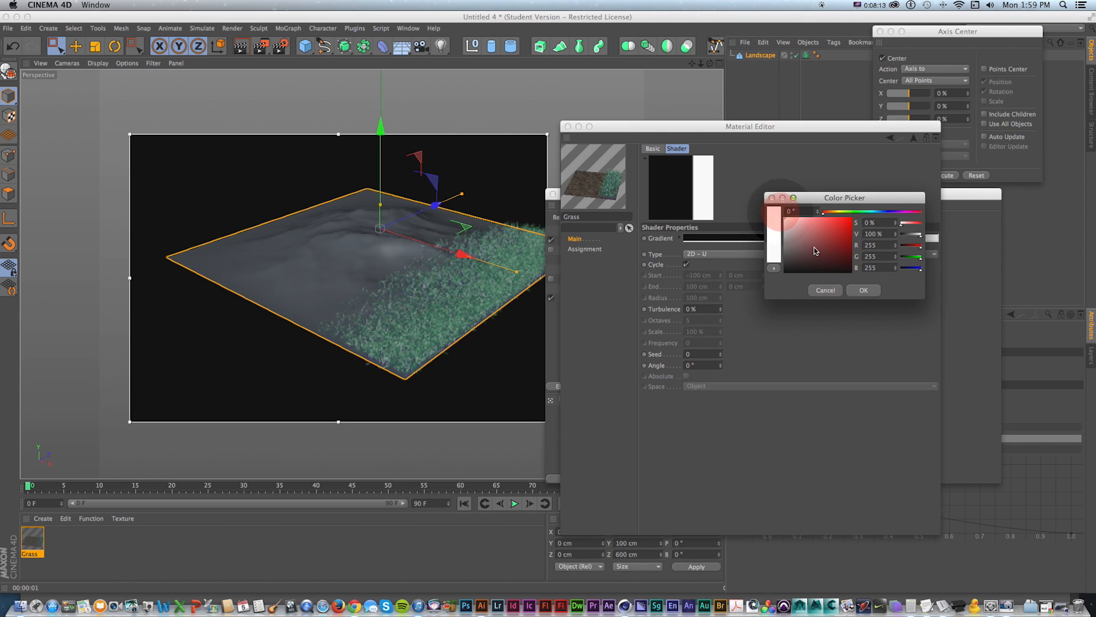
{"action": "left_click", "coordinate": [863, 290]}
{"action": "double_click", "coordinate": [814, 245]}
{"action": "left_click", "coordinate": [828, 288]}
{"action": "double_click", "coordinate": [794, 242]}
{"action": "left_click", "coordinate": [773, 288]}
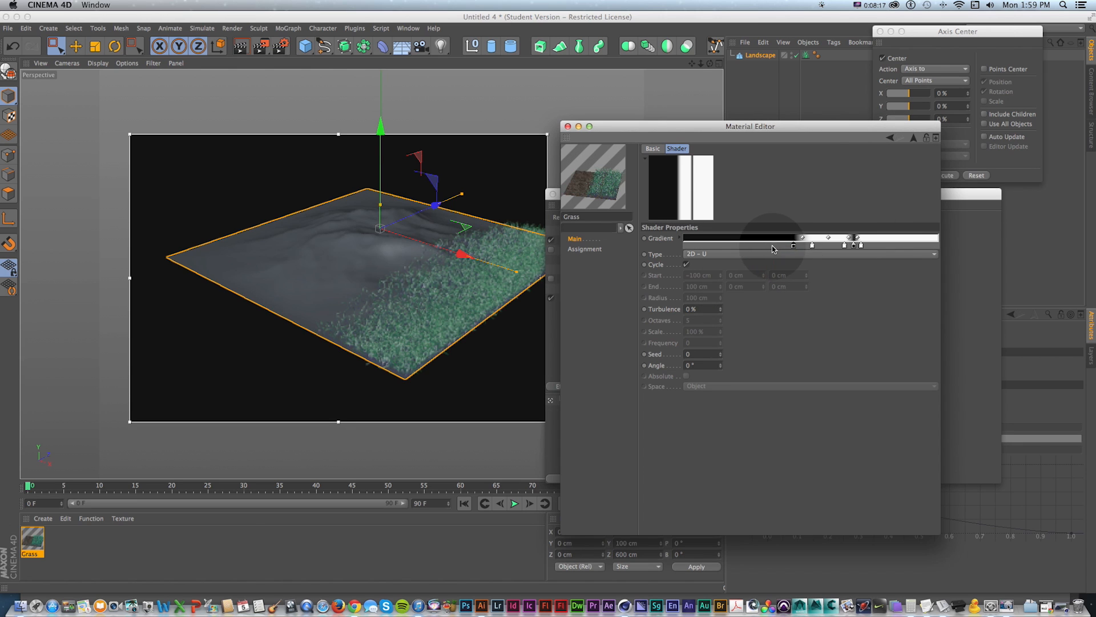
{"action": "double_click", "coordinate": [760, 246]}
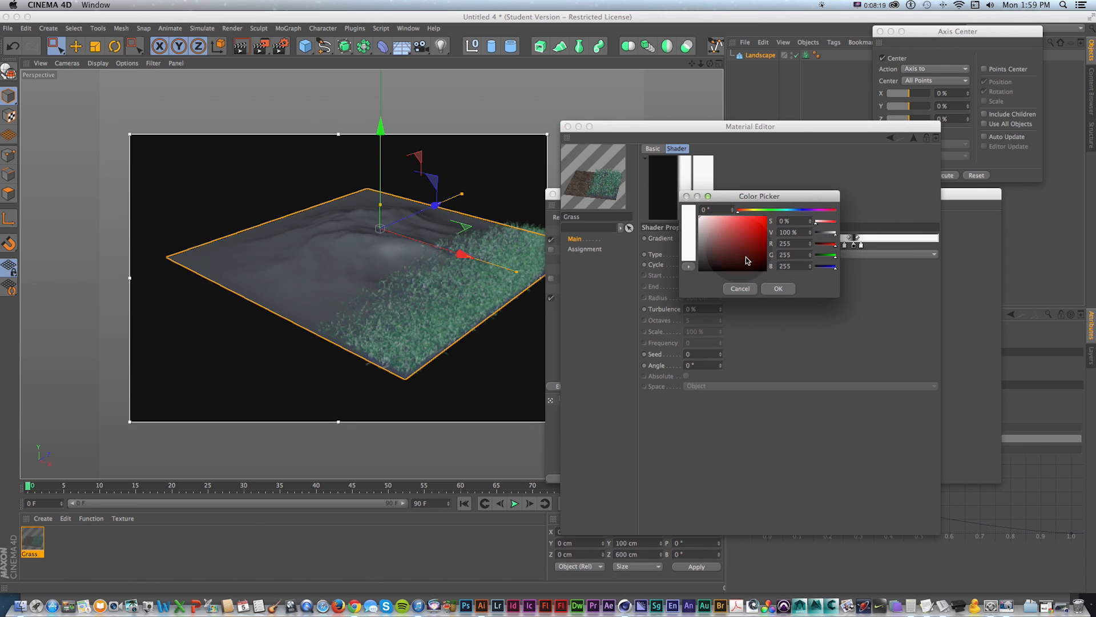
{"action": "left_click", "coordinate": [774, 290]}
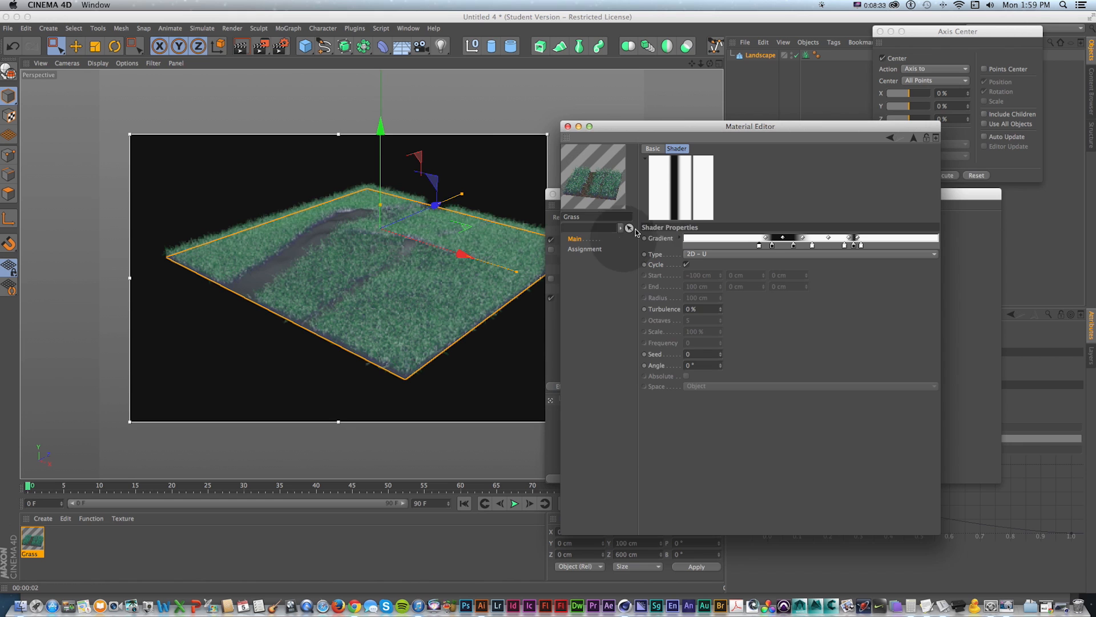
Close the material editor and the render settings, and turn off the interactive render region
{"action": "left_click", "coordinate": [567, 126]}
{"action": "left_click_drag", "start_coordinate": [589, 193], "coordinate": [448, 164]}
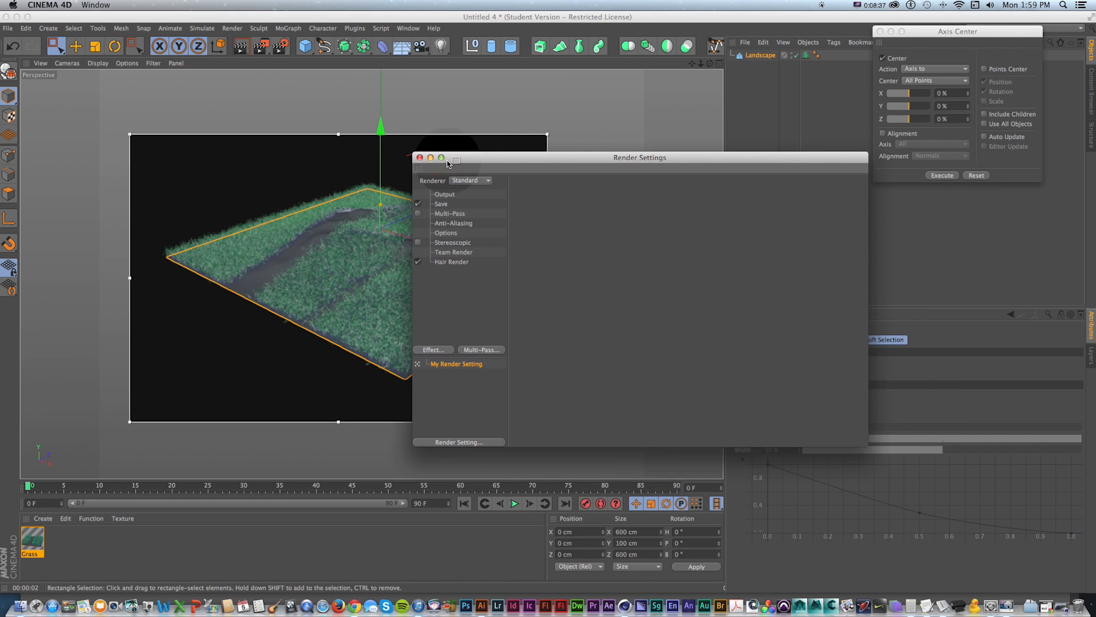
{"action": "key", "text": "alt+r"}
{"action": "left_click", "coordinate": [420, 157]}
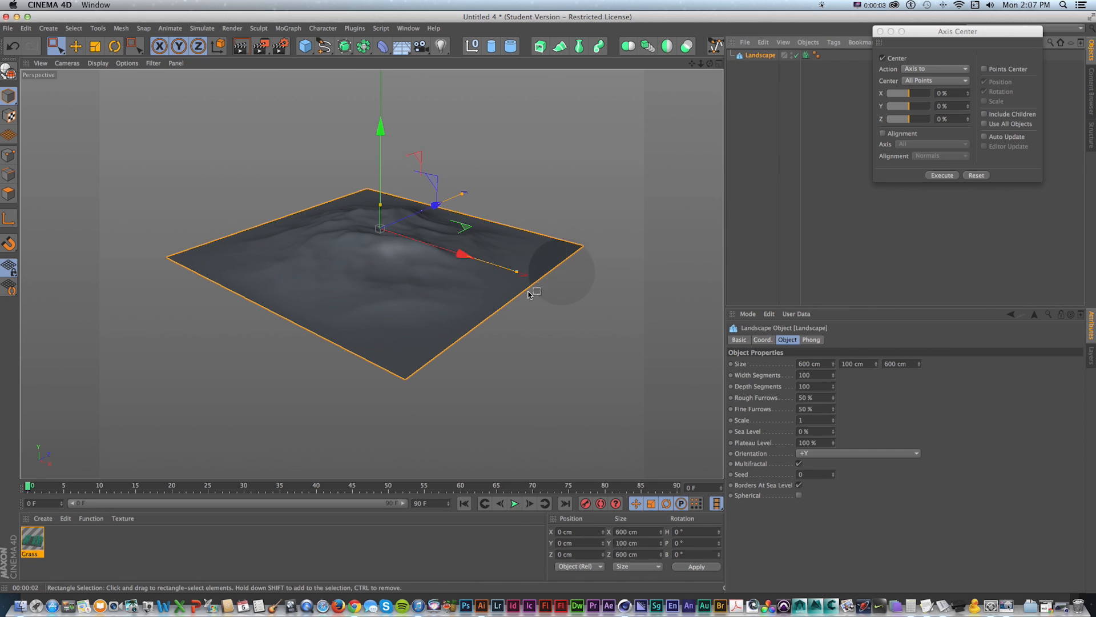
Delete the Grass material, put away the Axis Center window and render the bare landscape
{"action": "left_click", "coordinate": [26, 534]}
{"action": "key", "text": "Delete"}
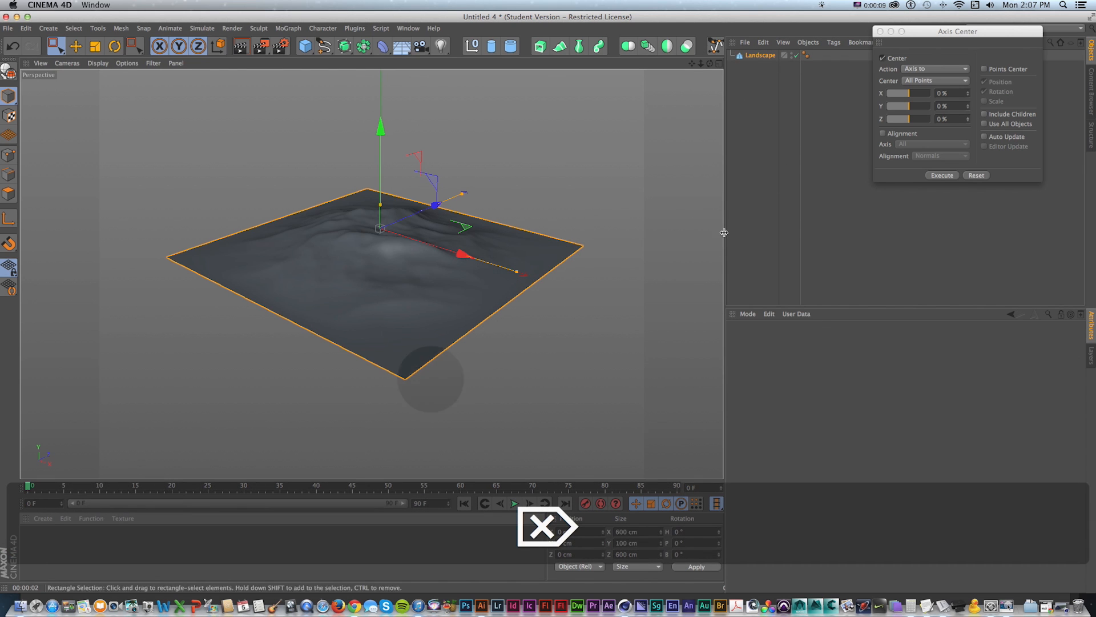
{"action": "left_click", "coordinate": [891, 31]}
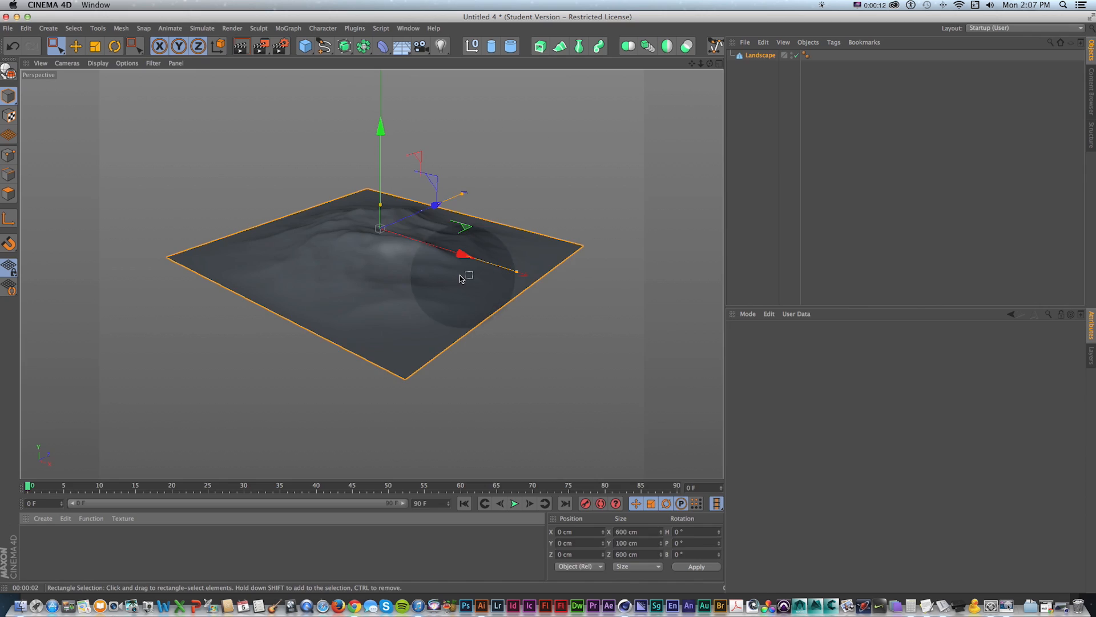
{"action": "key", "text": "super+r"}
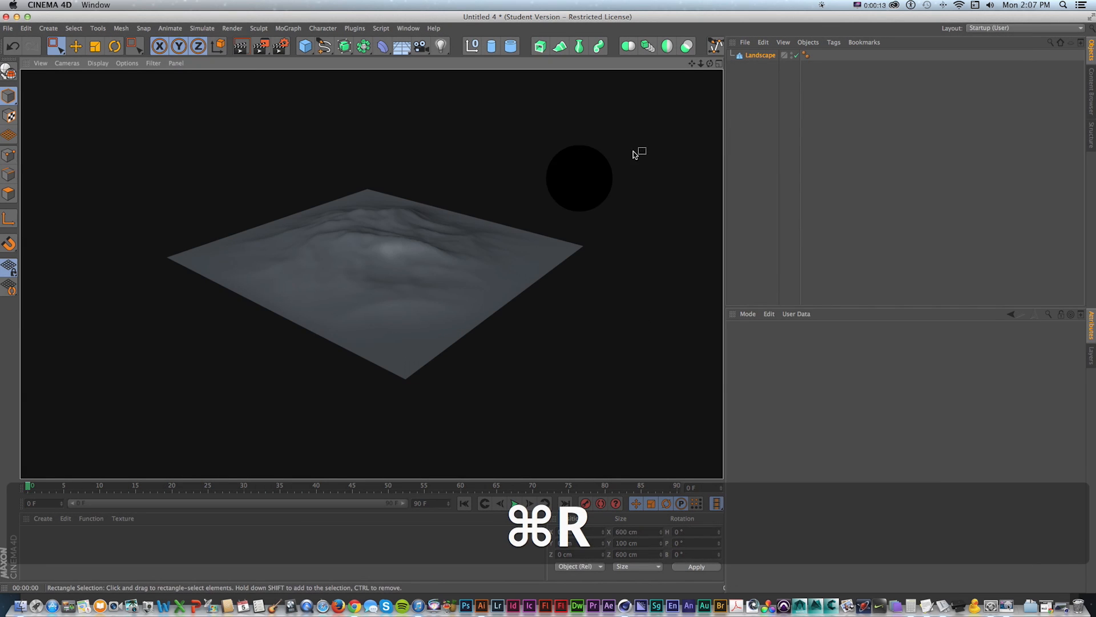
Flatten the landscape by setting its height to 0 cm, and render the view
{"action": "left_click", "coordinate": [757, 55]}
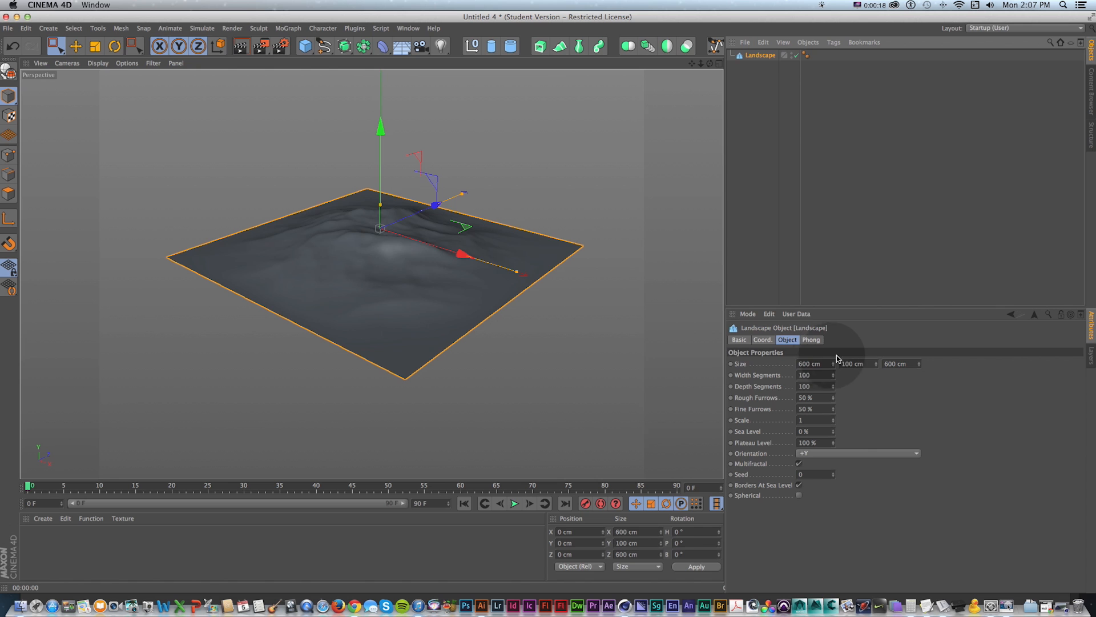
{"action": "left_click_drag", "start_coordinate": [877, 366], "coordinate": [869, 388]}
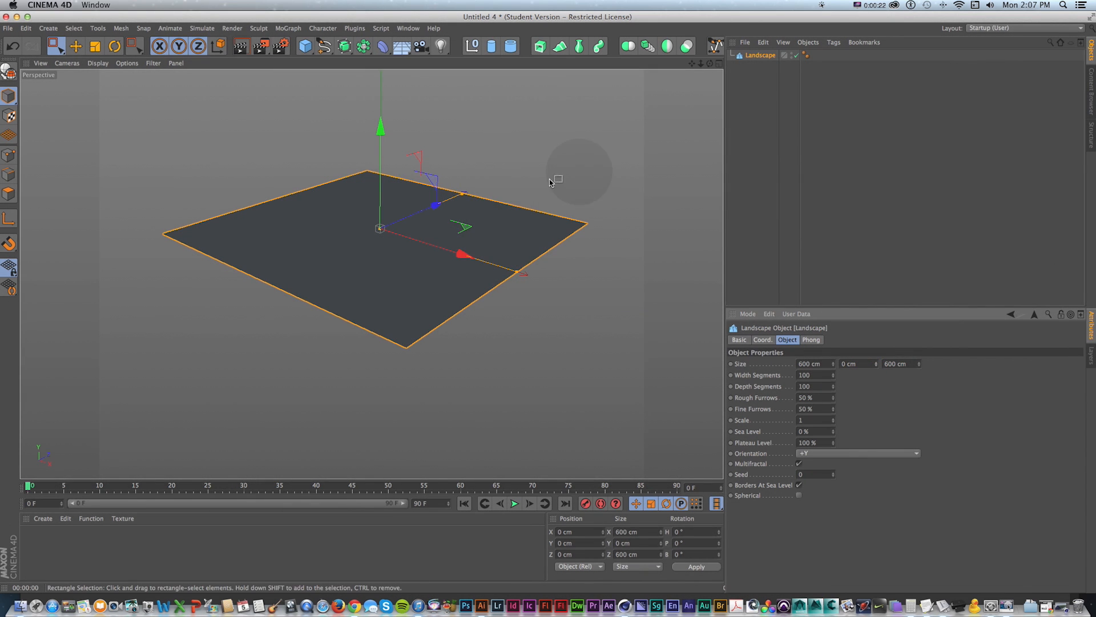
{"action": "key", "text": "super+r"}
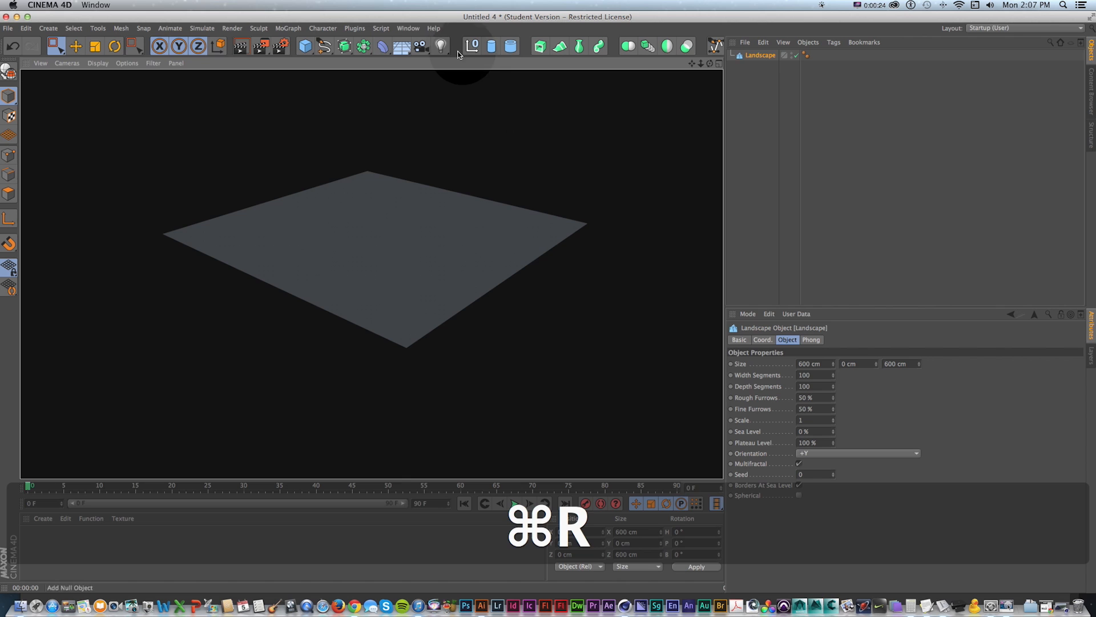
Grow grass on the flattened landscape and render it with nothing selected
{"action": "left_click", "coordinate": [401, 46]}
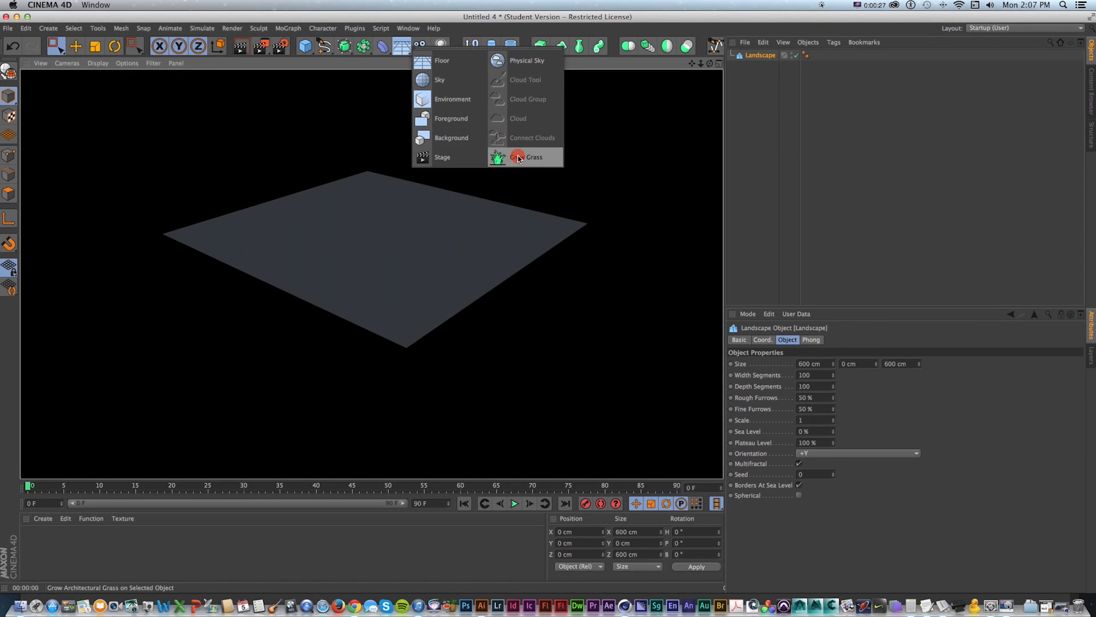
{"action": "left_click", "coordinate": [519, 158]}
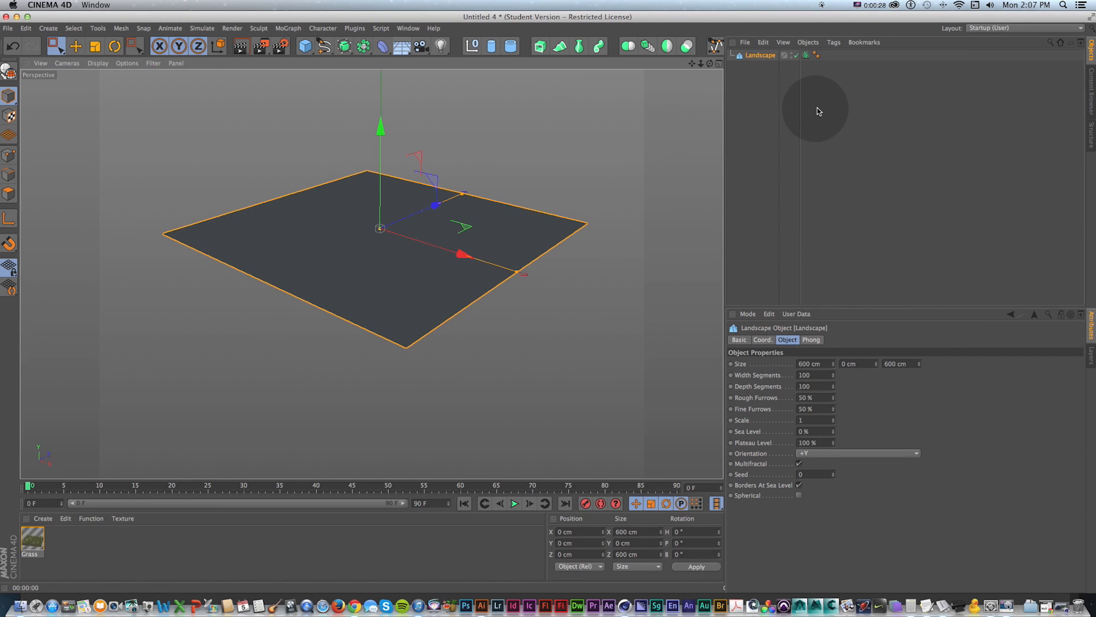
{"action": "left_click", "coordinate": [815, 111]}
{"action": "key", "text": "super+r"}
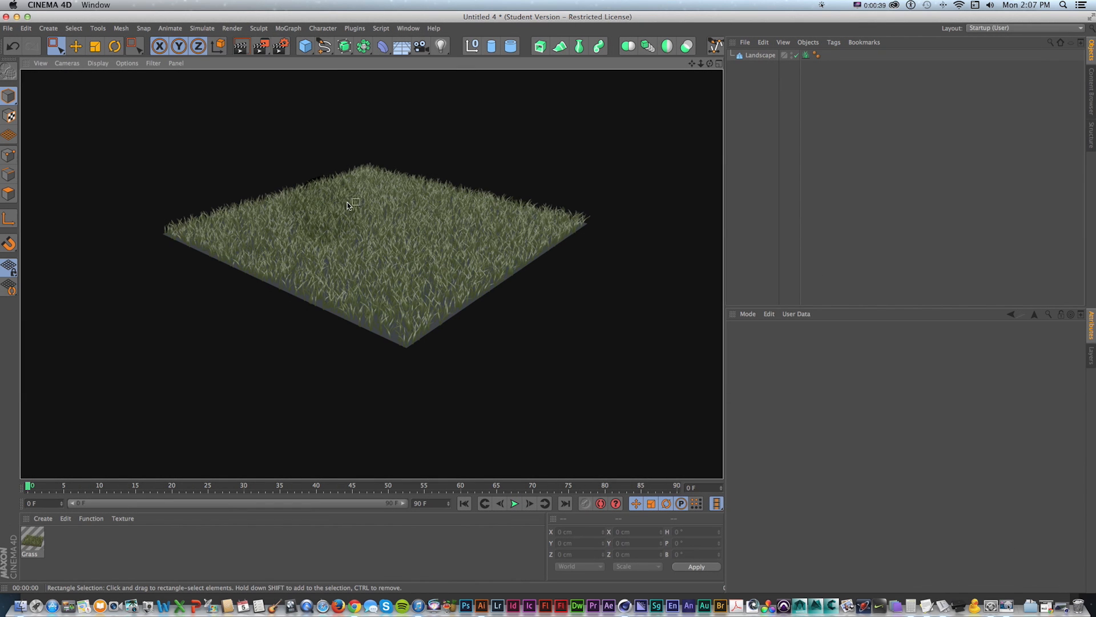
Enlarge the landscape to 2000 cm in width and 2000 cm in depth
{"action": "left_click", "coordinate": [760, 55]}
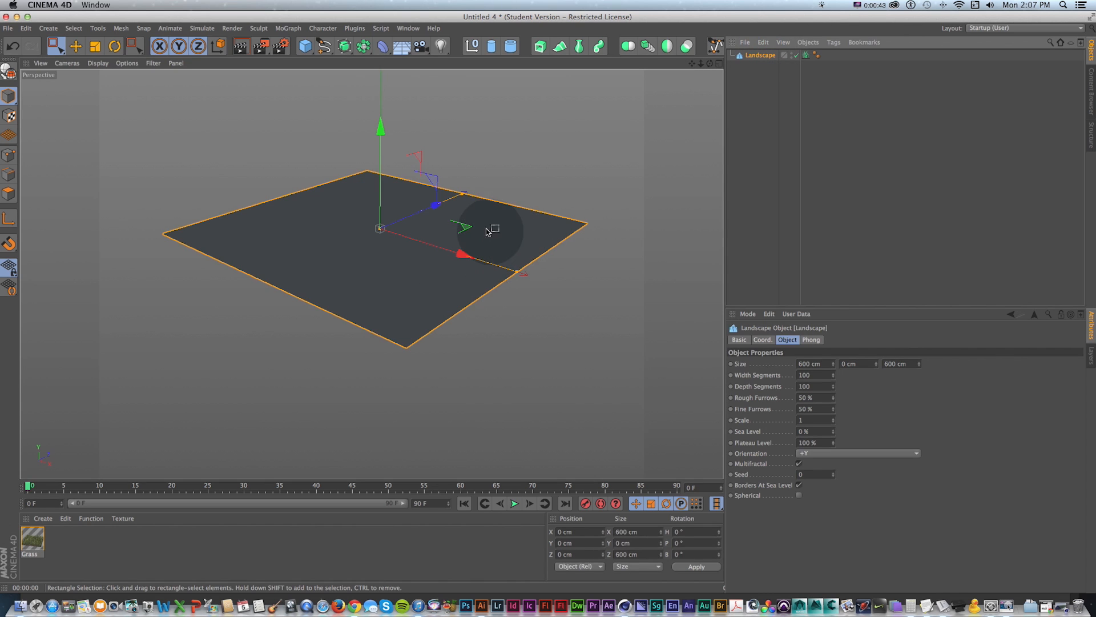
{"action": "left_click_drag", "start_coordinate": [492, 234], "coordinate": [485, 261], "text": "alt"}
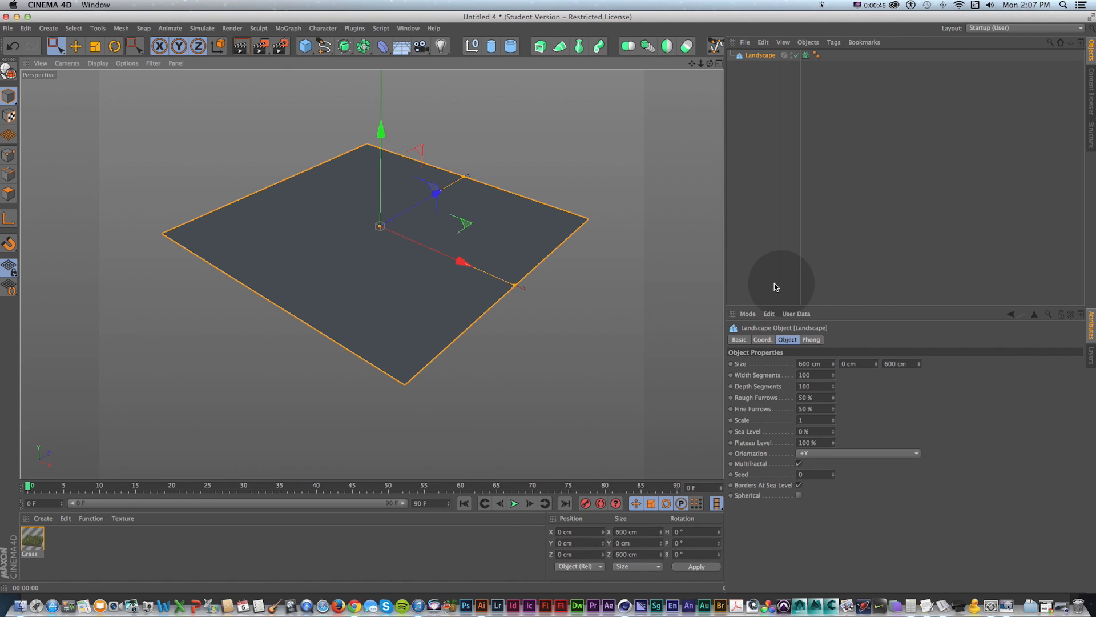
{"action": "left_click", "coordinate": [754, 56]}
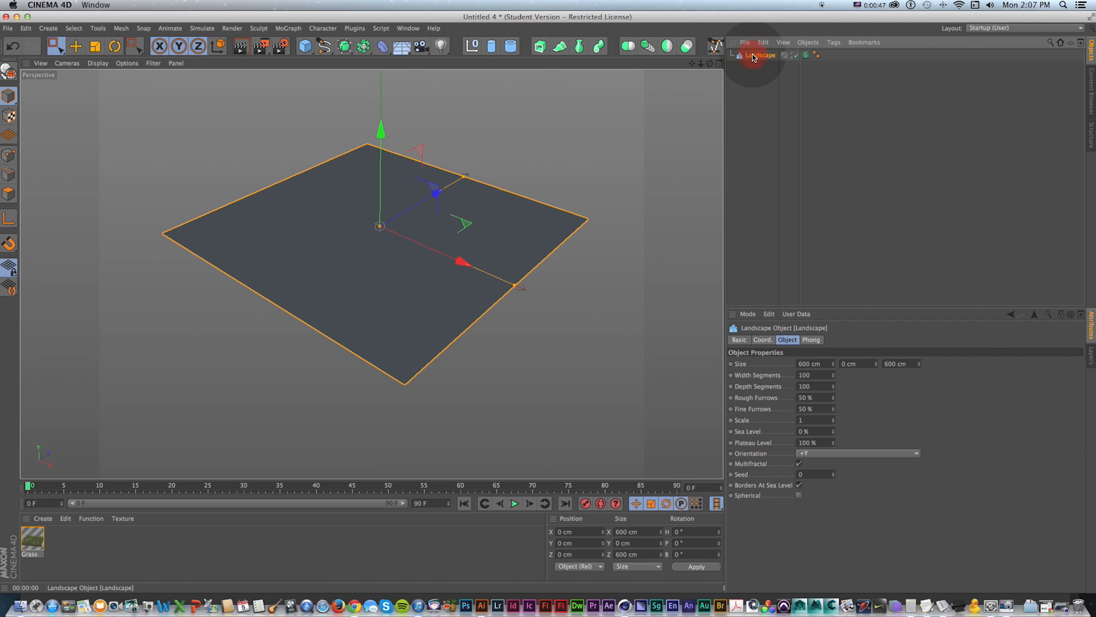
{"action": "left_click_drag", "start_coordinate": [823, 363], "coordinate": [761, 354]}
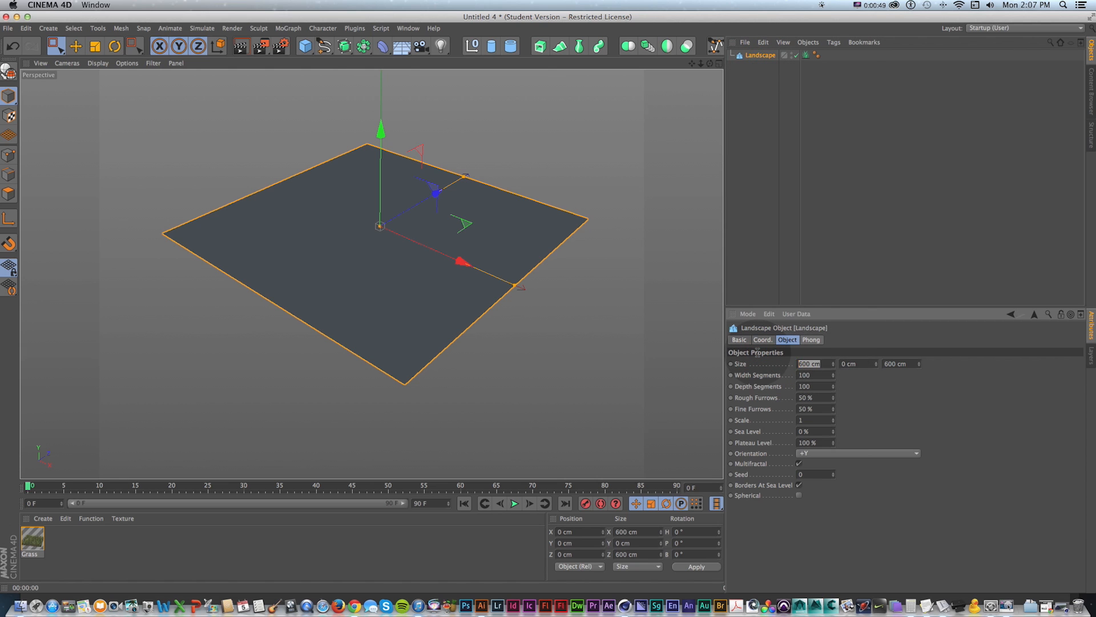
{"action": "type", "text": "2000"}
{"action": "key", "text": "Tab"}
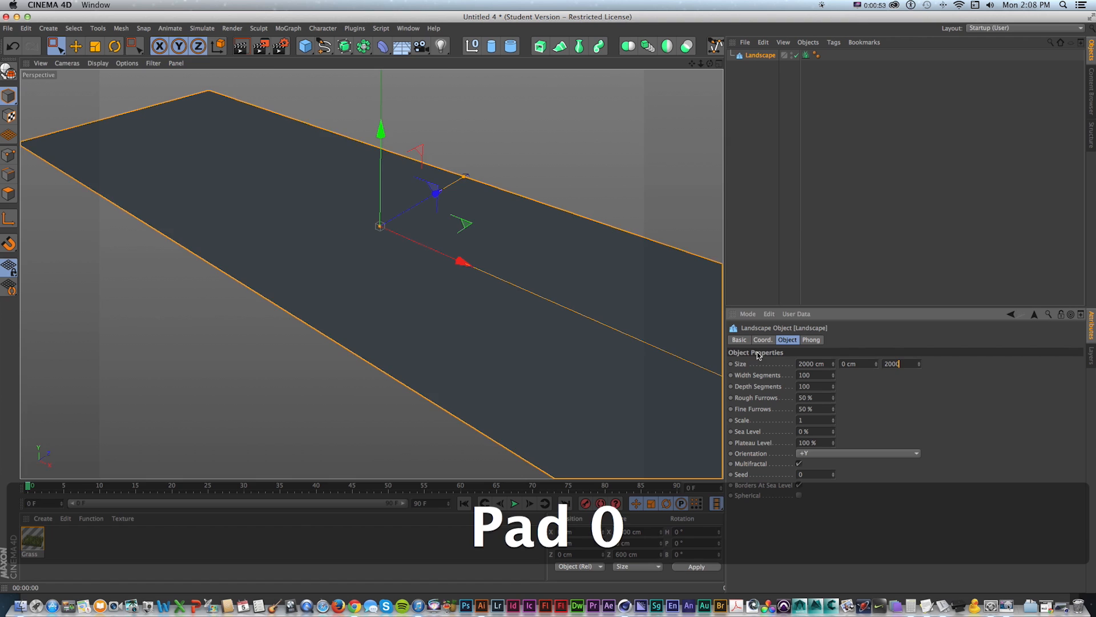
{"action": "key", "text": "Return"}
Render the whole enlarged landscape with its grass to check how it looks
{"action": "scroll", "coordinate": [563, 237], "scroll_direction": "down", "scroll_amount": 5}
{"action": "key", "text": "1"}
{"action": "left_click_drag", "start_coordinate": [535, 252], "coordinate": [427, 271]}
{"action": "scroll", "coordinate": [419, 211], "scroll_direction": "down", "scroll_amount": 3}
{"action": "key", "text": "1"}
{"action": "left_click_drag", "start_coordinate": [427, 271], "coordinate": [433, 244], "text": "alt"}
{"action": "key", "text": "super+r"}
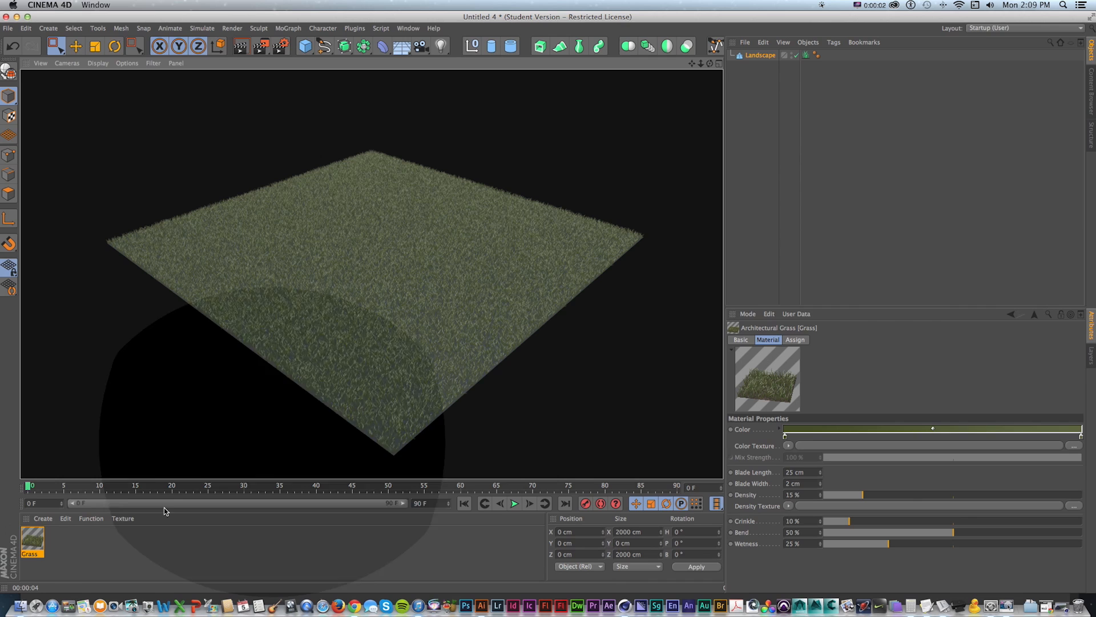
Open the Grass material for editing and start an interactive render region covering only part of the field
{"action": "double_click", "coordinate": [34, 541]}
{"action": "left_click_drag", "start_coordinate": [248, 112], "coordinate": [652, 110]}
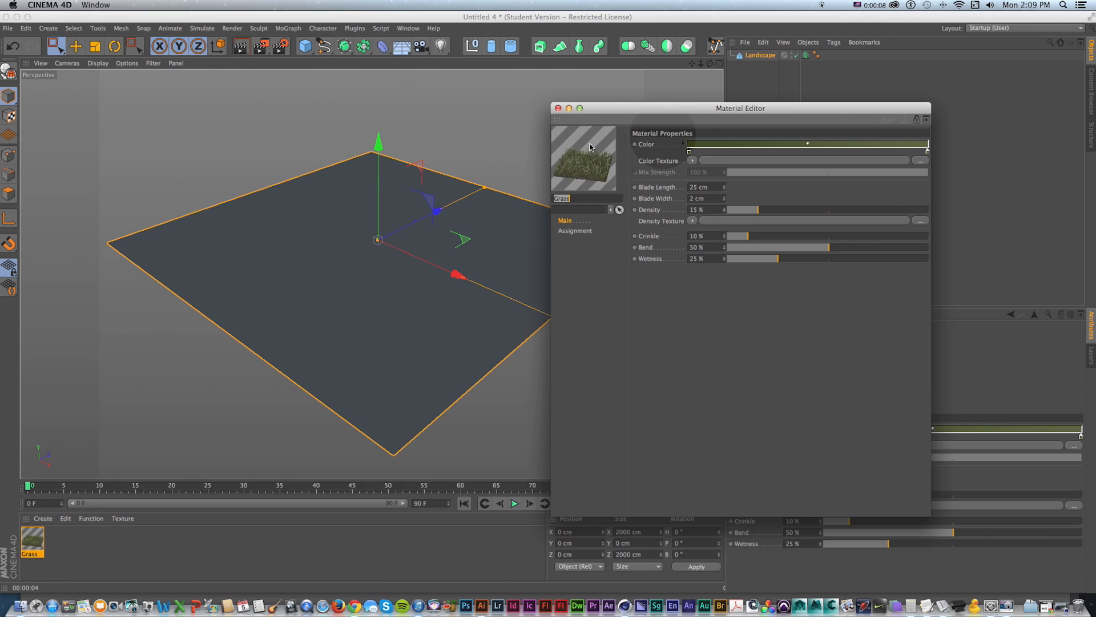
{"action": "key", "text": "super+z"}
{"action": "left_click", "coordinate": [479, 142]}
{"action": "key", "text": "alt+r"}
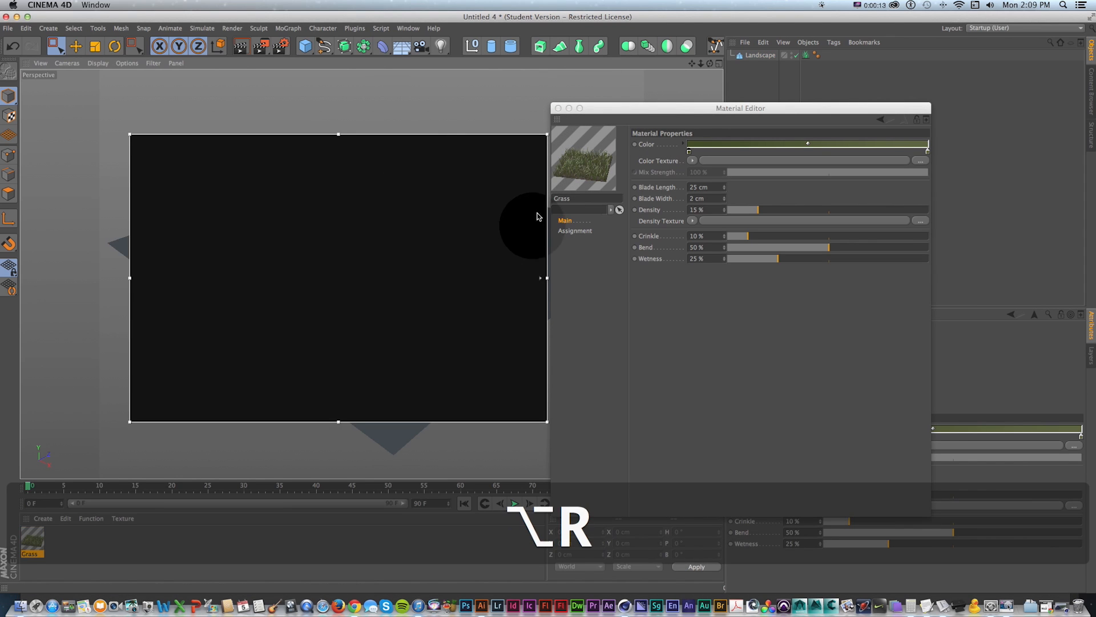
{"action": "left_click_drag", "start_coordinate": [541, 278], "coordinate": [351, 353]}
{"action": "left_click", "coordinate": [225, 166]}
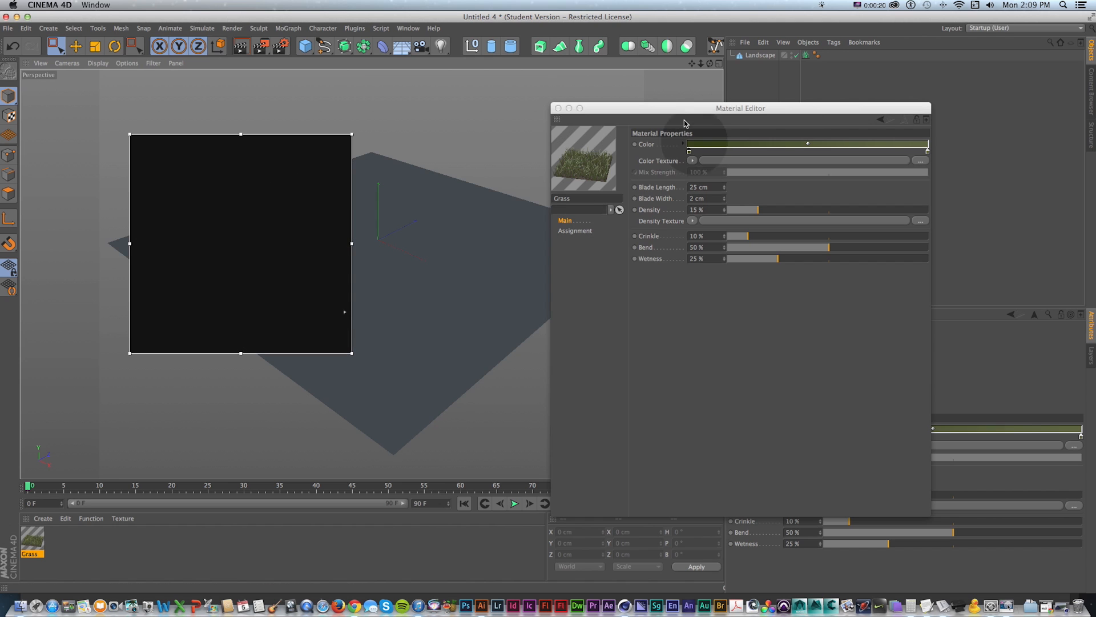
Set the grass Blade Width to 1.25 cm and its Density to 75%
{"action": "left_click_drag", "start_coordinate": [628, 108], "coordinate": [543, 104]}
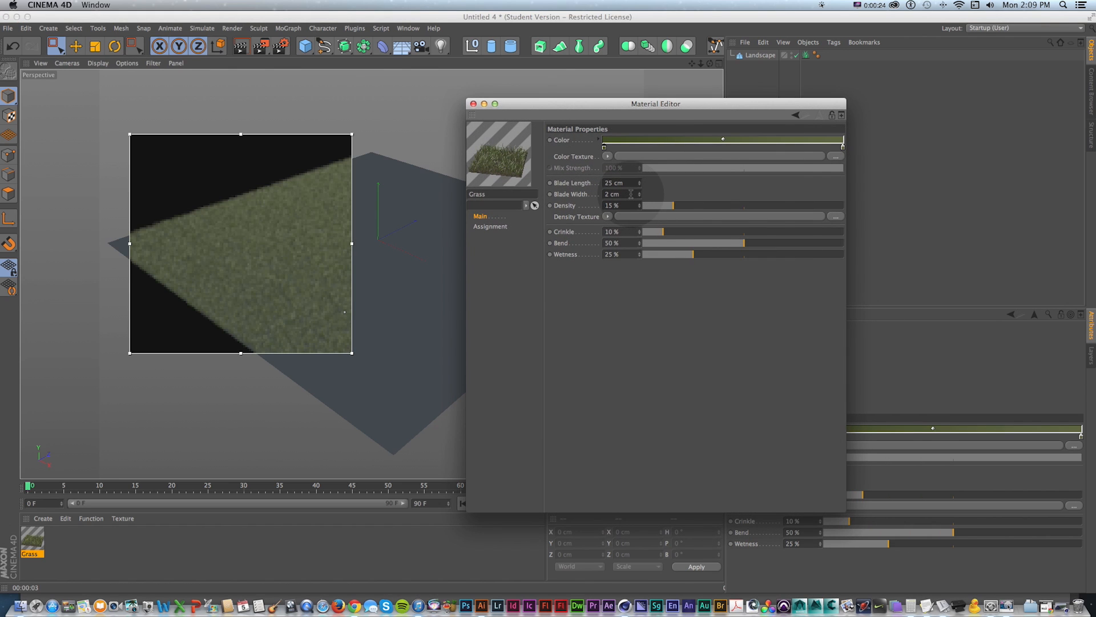
{"action": "left_click_drag", "start_coordinate": [631, 194], "coordinate": [552, 190]}
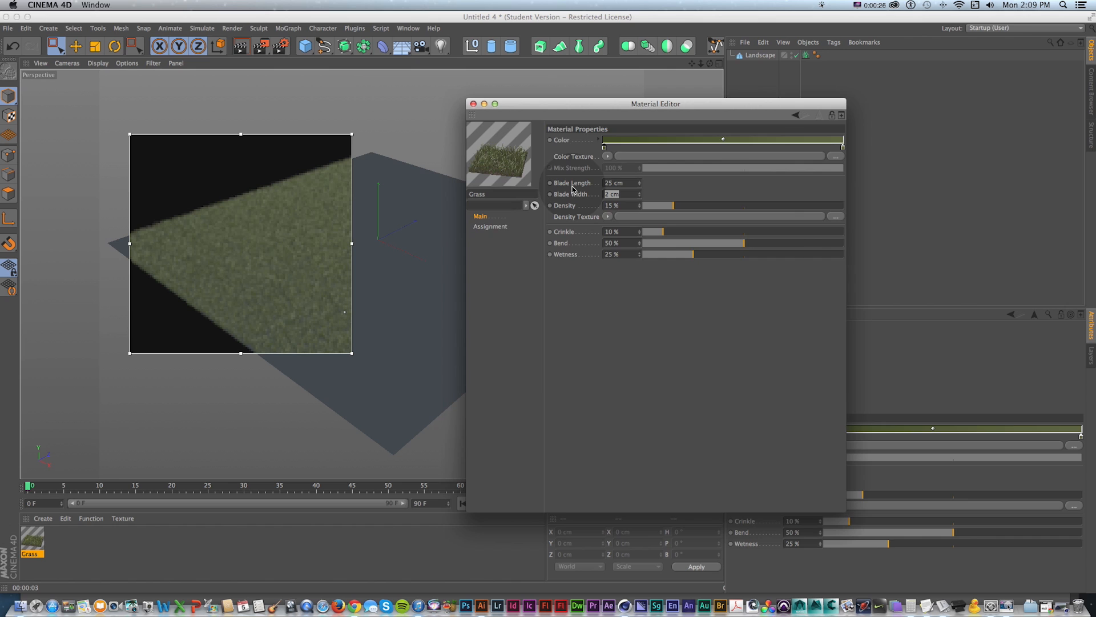
{"action": "type", "text": "1.25"}
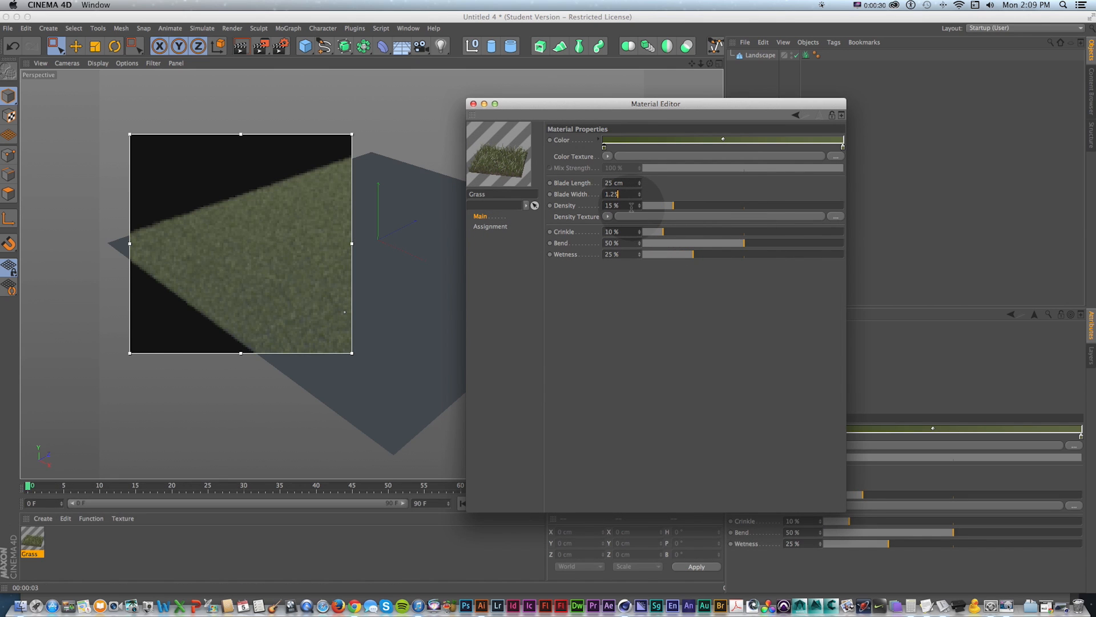
{"action": "left_click", "coordinate": [560, 205]}
{"action": "type", "text": "75"}
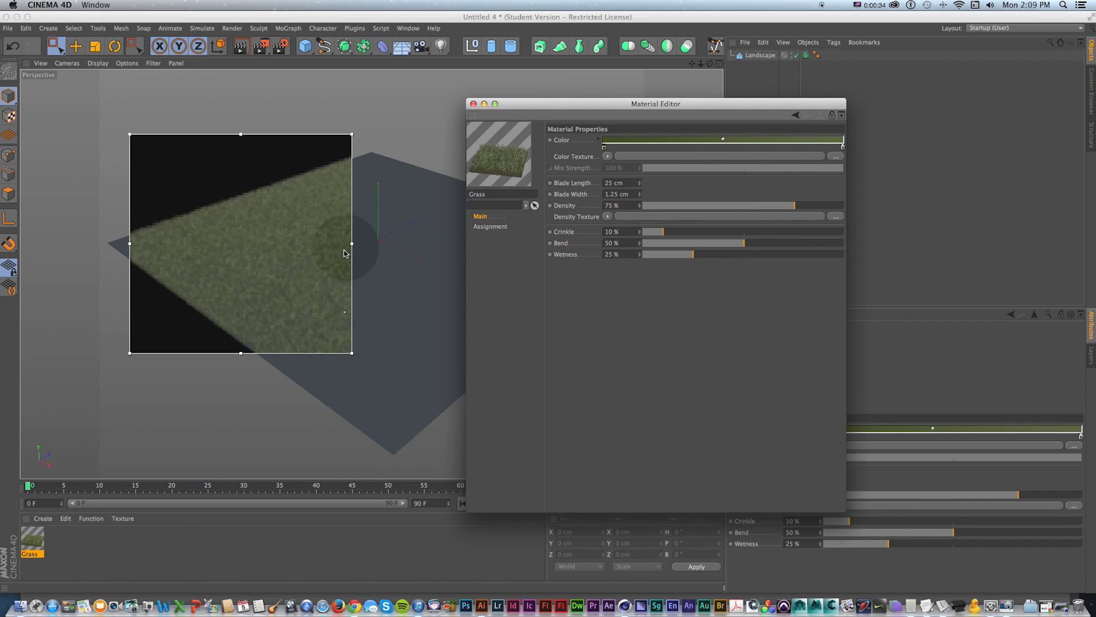
Raise the quality of the interactive render region to inspect the denser grass in detail
{"action": "left_click_drag", "start_coordinate": [344, 295], "coordinate": [346, 156]}
{"action": "left_click_drag", "start_coordinate": [346, 306], "coordinate": [347, 158]}
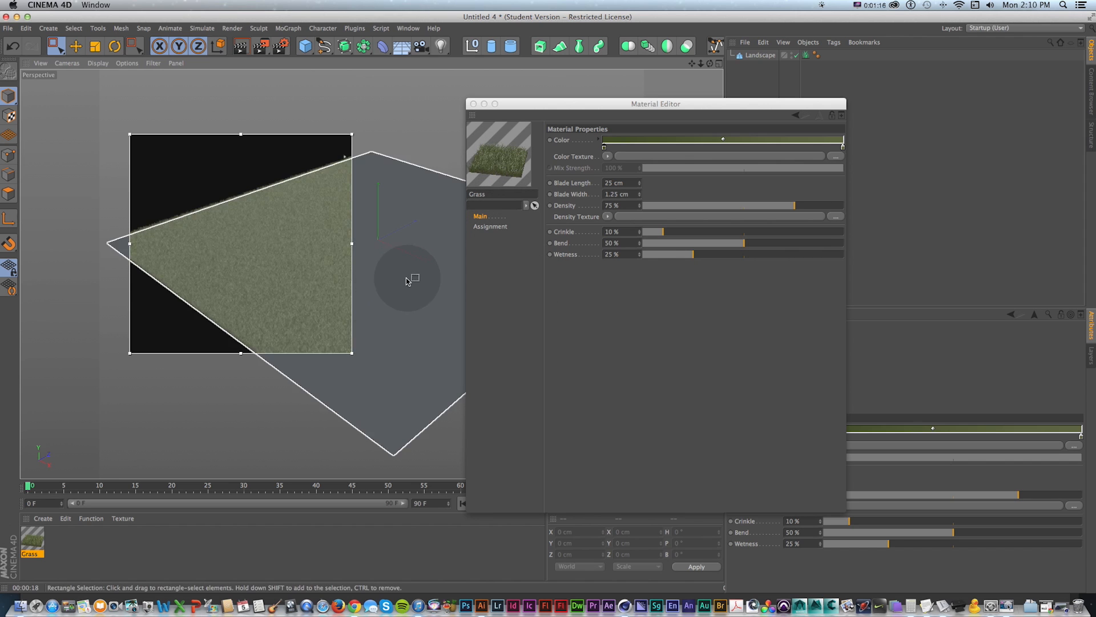
{"action": "key", "text": "v"}
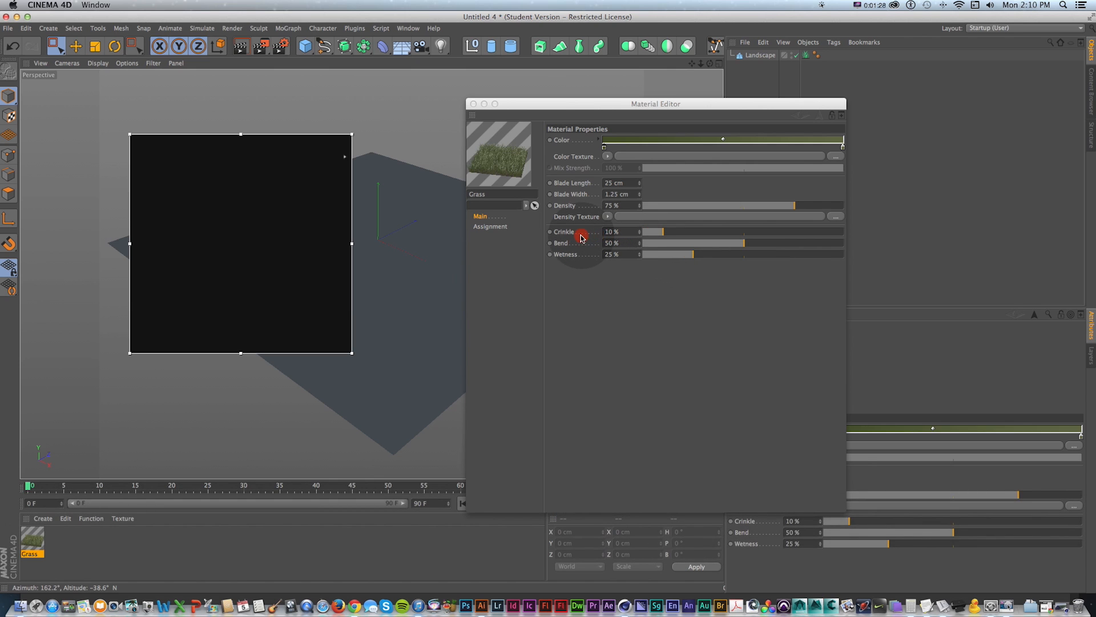
Switch off the interactive render region and undo the trial grass Crinkle value of 0%
{"action": "double_click", "coordinate": [615, 235]}
{"action": "type", "text": "0"}
{"action": "left_click", "coordinate": [355, 239]}
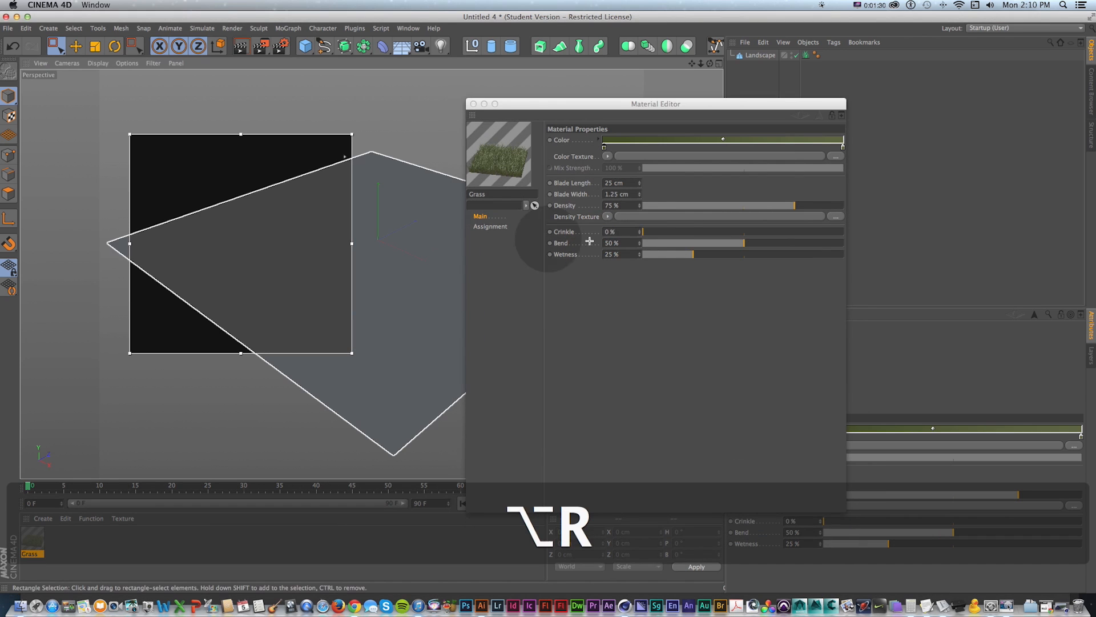
{"action": "left_click", "coordinate": [412, 152]}
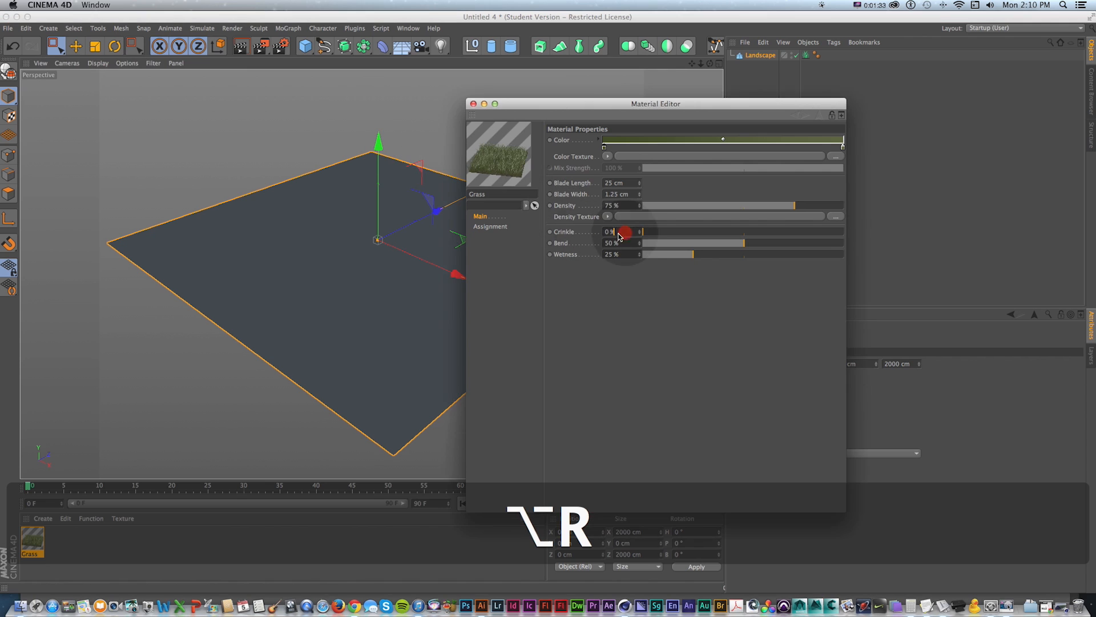
{"action": "key", "text": "super+z"}
{"action": "key", "text": "super+z"}
{"action": "key", "text": "super+y"}
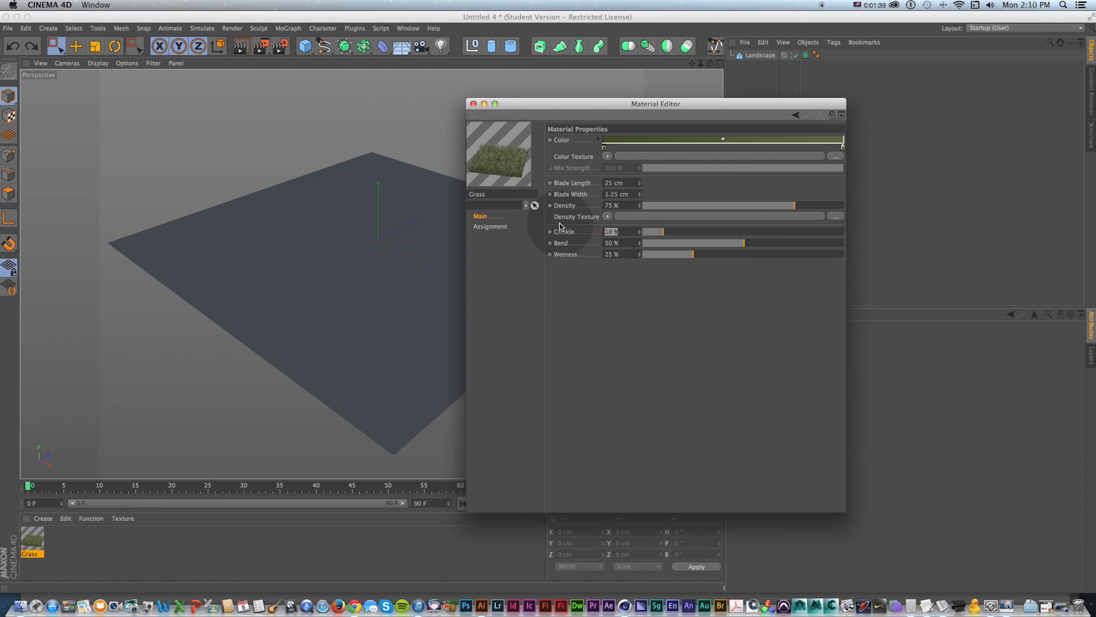
Set the grass Crinkle to 5% and its Bend to 15%
{"action": "type", "text": "5"}
{"action": "left_click", "coordinate": [564, 242]}
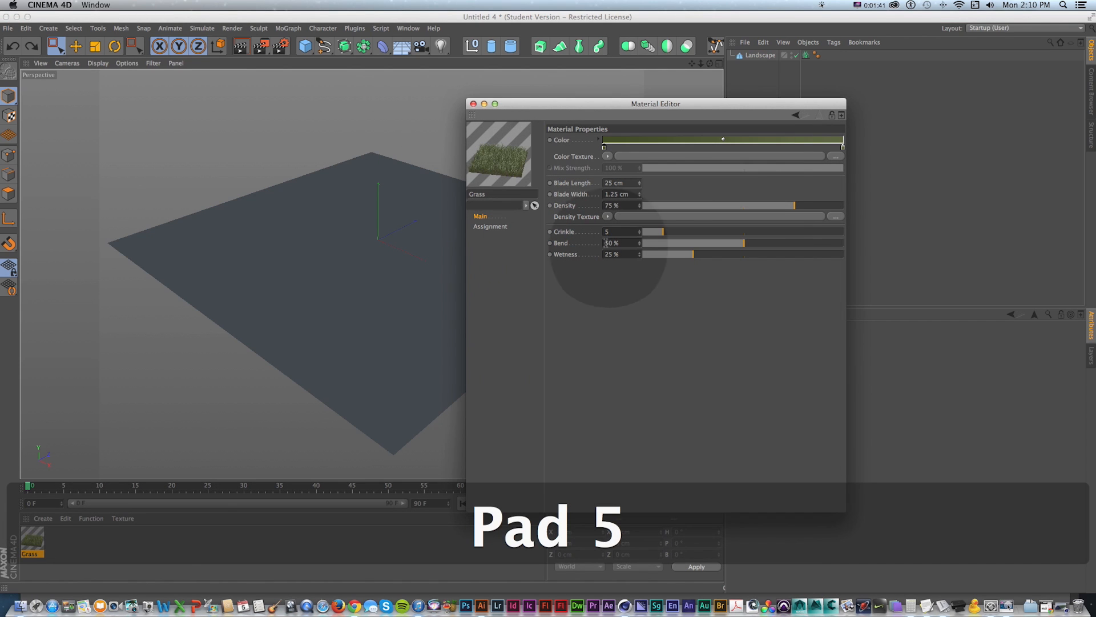
{"action": "type", "text": "15"}
{"action": "left_click", "coordinate": [379, 233]}
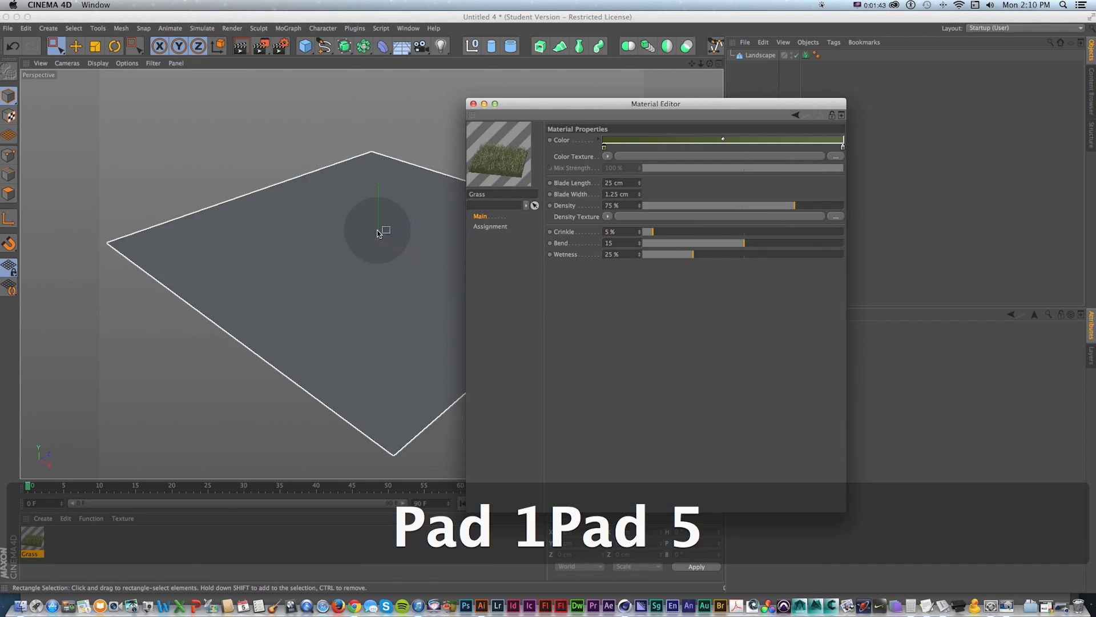
{"action": "left_click_drag", "start_coordinate": [569, 109], "coordinate": [583, 110]}
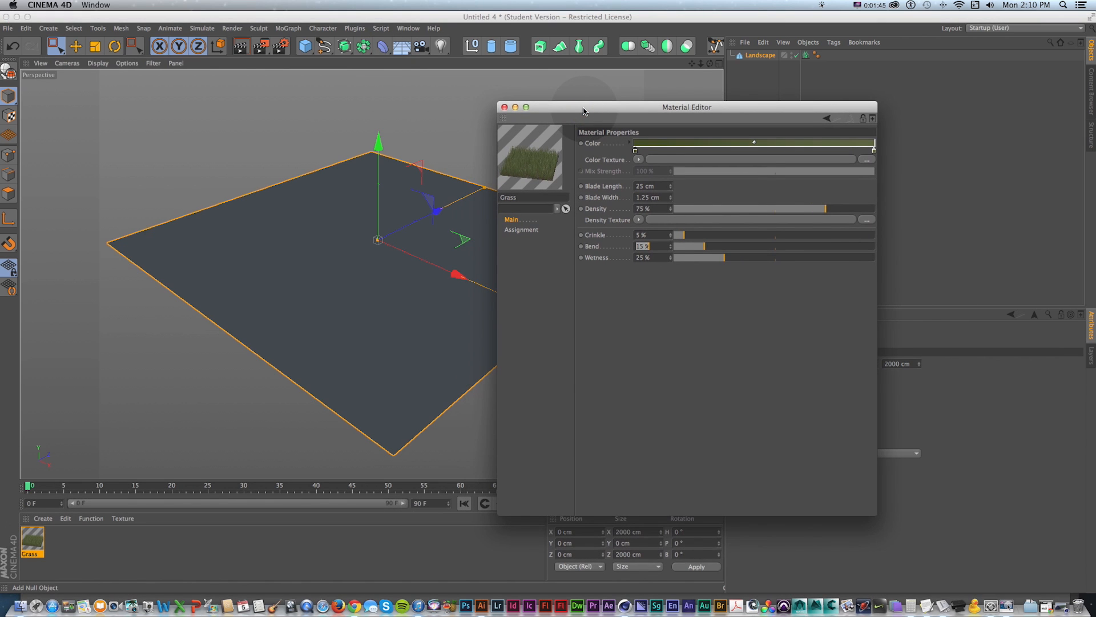
Render the grass field to the Picture Viewer and display the image at 100%
{"action": "left_click", "coordinate": [415, 300]}
{"action": "key", "text": "super+z"}
{"action": "key", "text": "shift+r"}
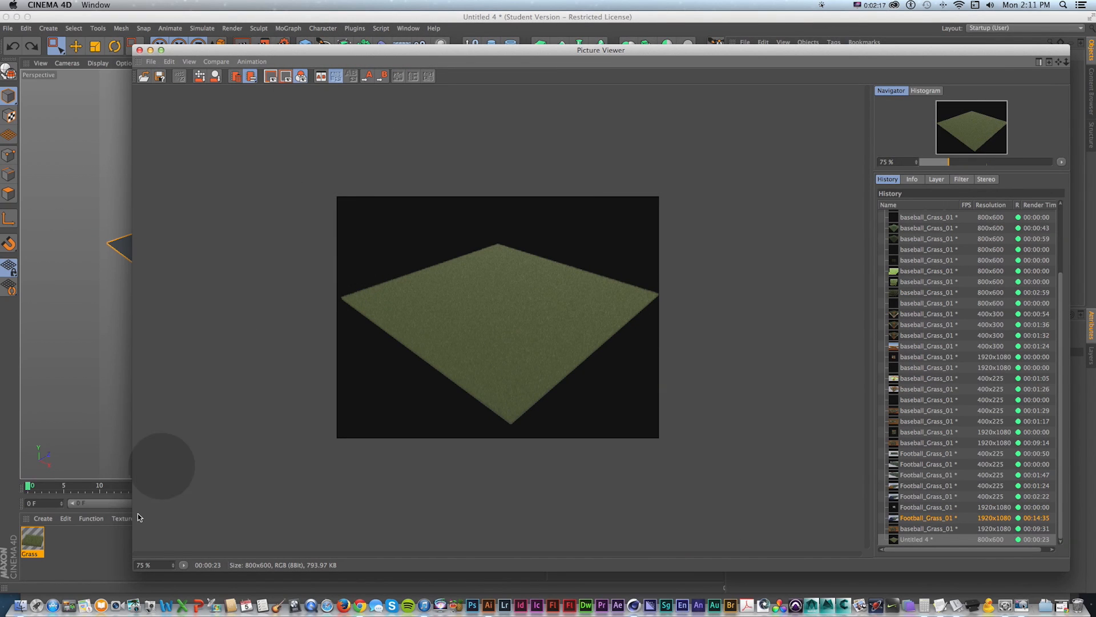
{"action": "type", "text": "100"}
{"action": "key", "text": "KP_Enter"}
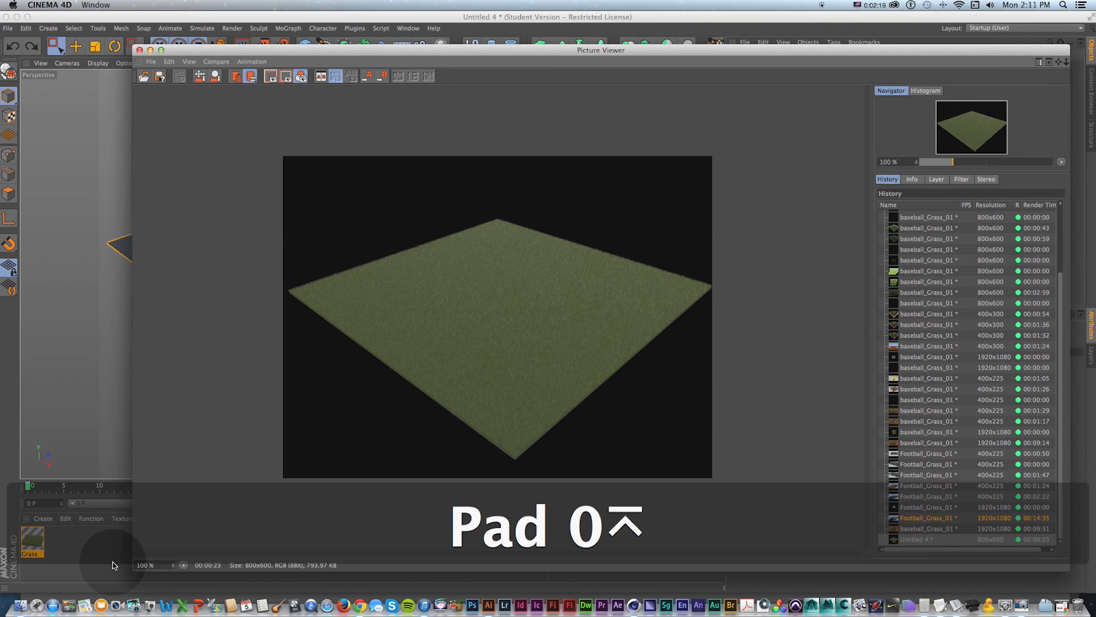
{"action": "left_click_drag", "start_coordinate": [334, 50], "coordinate": [300, 55]}
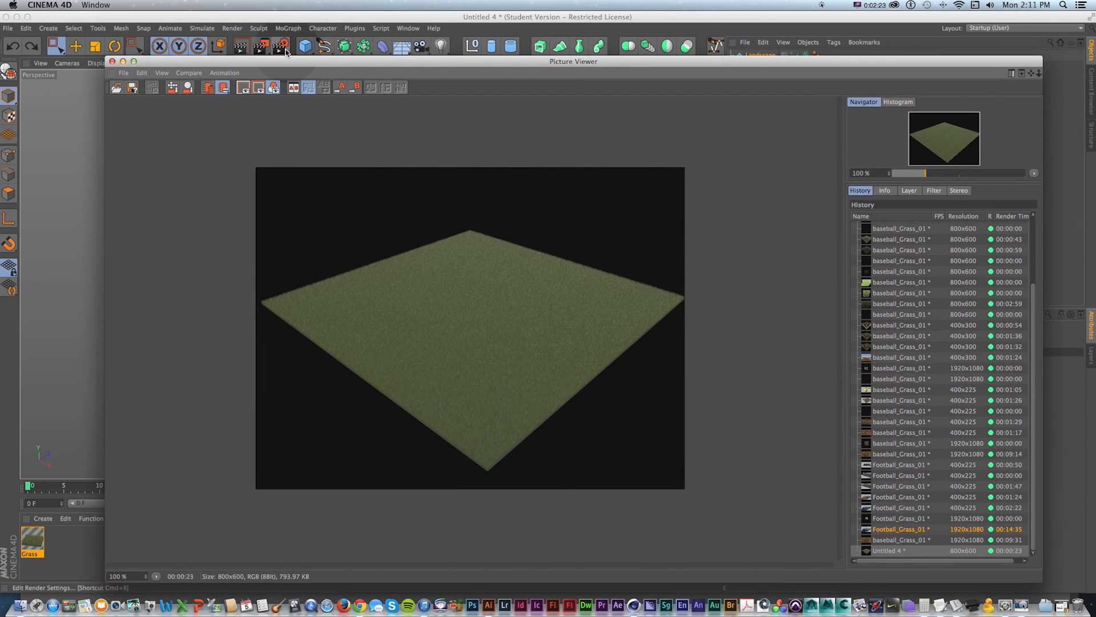
Lock the aspect ratio of the render output and set its width to 400 pixels
{"action": "left_click", "coordinate": [285, 51]}
{"action": "left_click", "coordinate": [444, 195]}
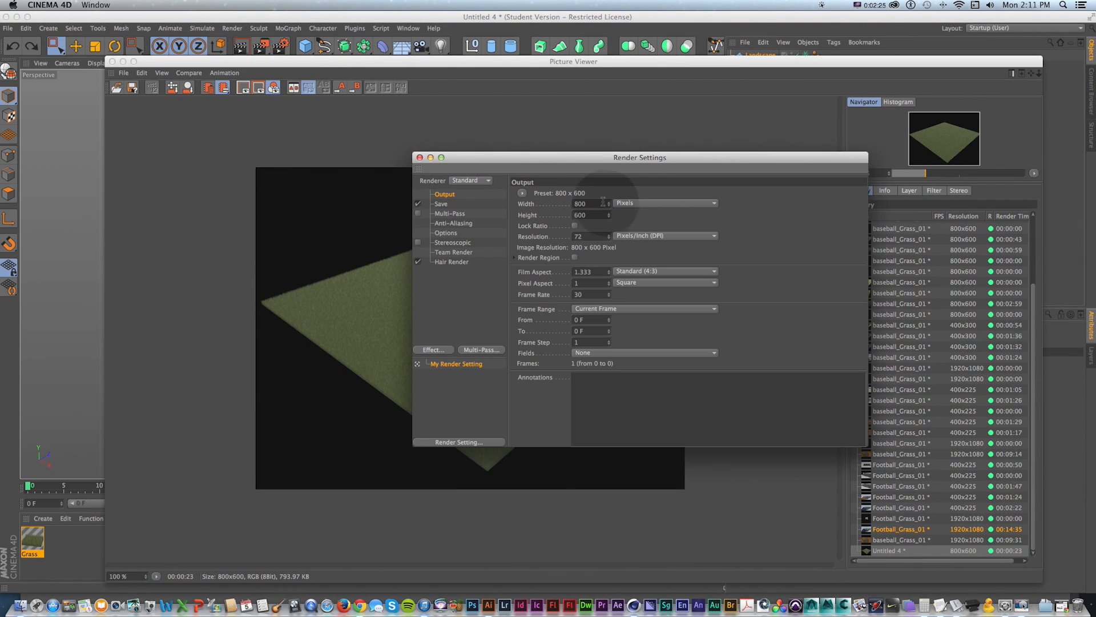
{"action": "type", "text": "400"}
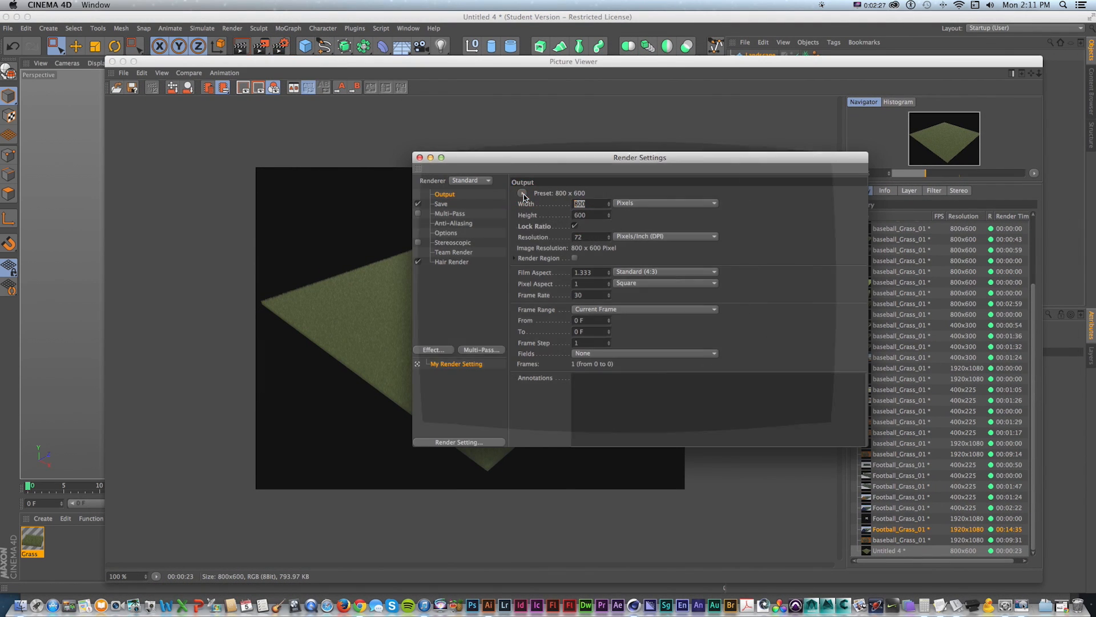
{"action": "key", "text": "Tab"}
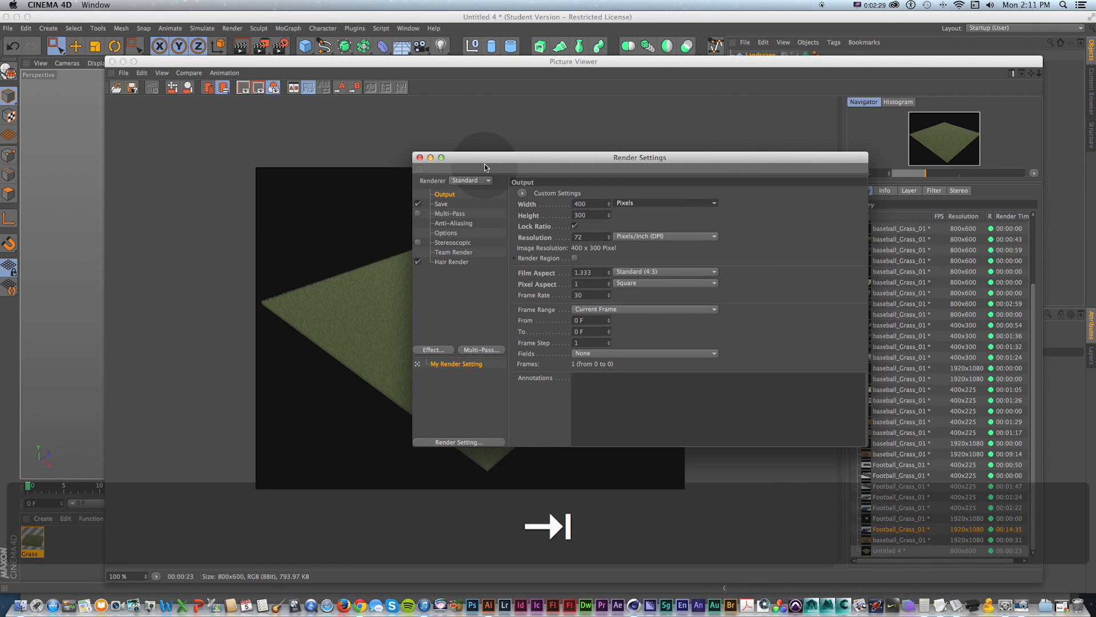
{"action": "left_click_drag", "start_coordinate": [485, 167], "coordinate": [489, 38]}
Examine the finished grass field render in the Picture Viewer
{"action": "left_click_drag", "start_coordinate": [179, 63], "coordinate": [260, 235]}
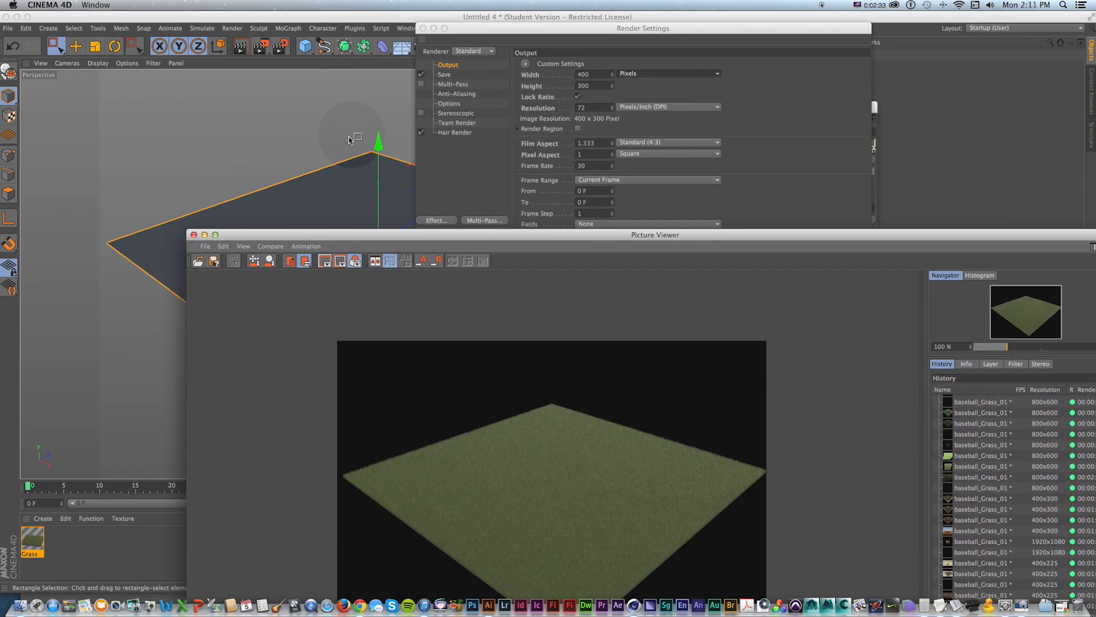
{"action": "left_click_drag", "start_coordinate": [379, 234], "coordinate": [355, 275]}
{"action": "key", "text": "1"}
{"action": "left_click_drag", "start_coordinate": [282, 151], "coordinate": [249, 120]}
{"action": "left_click_drag", "start_coordinate": [291, 164], "coordinate": [222, 118]}
{"action": "scroll", "coordinate": [272, 160], "scroll_direction": "up", "scroll_amount": 5}
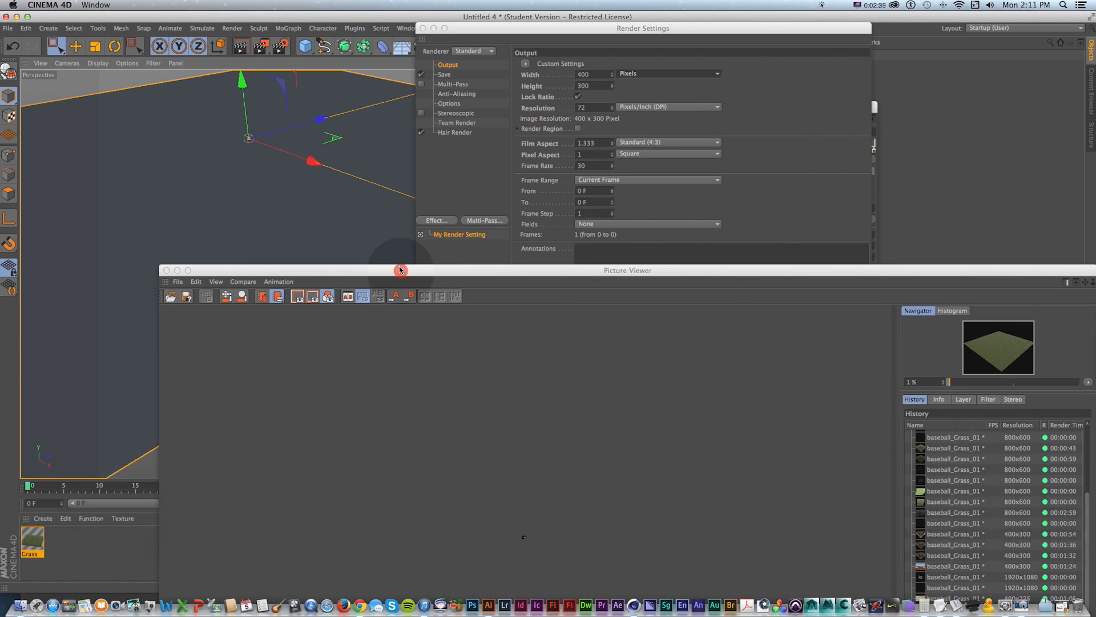
{"action": "left_click_drag", "start_coordinate": [402, 272], "coordinate": [314, 41]}
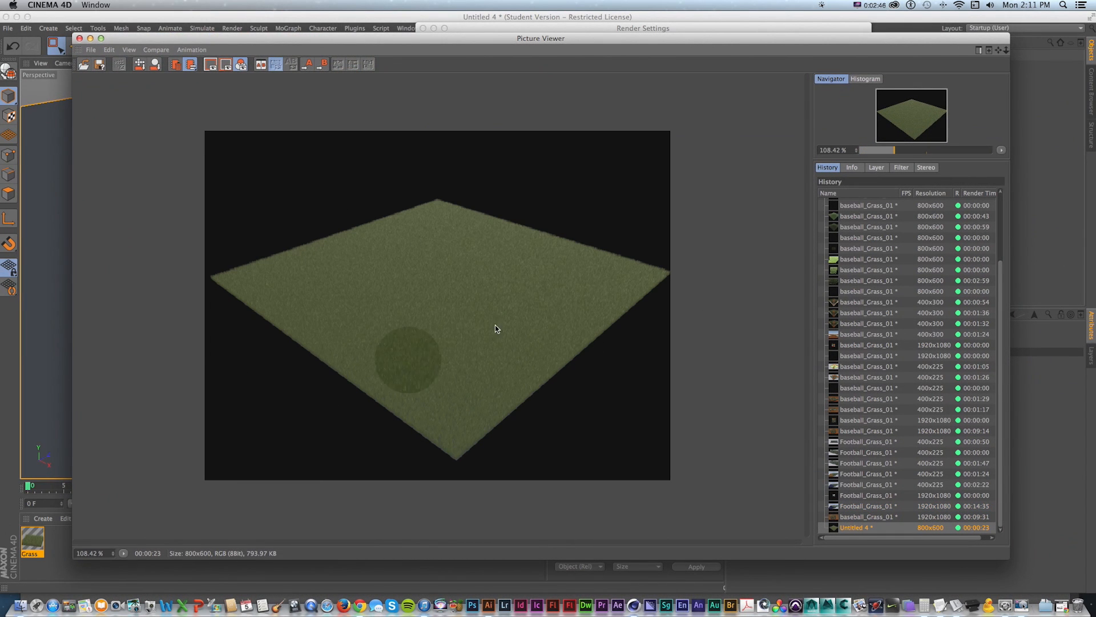
Clear away the Picture Viewer, Render Settings and Material Editor windows and reframe the perspective view on the whole landscape
{"action": "left_click", "coordinate": [90, 38]}
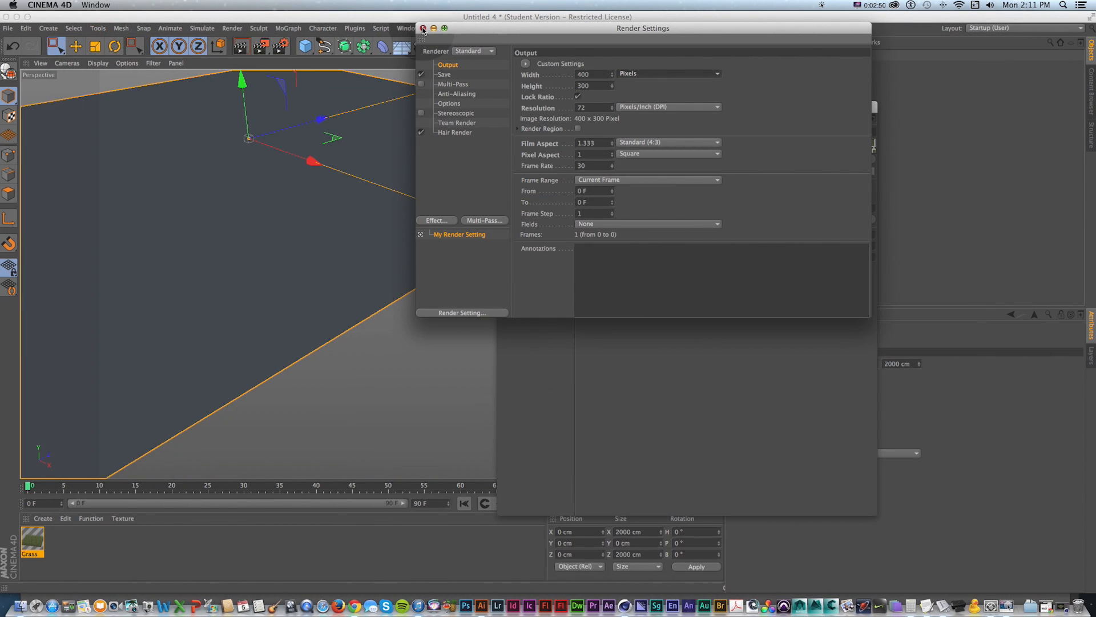
{"action": "left_click", "coordinate": [424, 28]}
{"action": "left_click", "coordinate": [505, 107]}
{"action": "left_click_drag", "start_coordinate": [299, 234], "coordinate": [472, 311]}
{"action": "scroll", "coordinate": [320, 240], "scroll_direction": "down", "scroll_amount": 5}
{"action": "left_click_drag", "start_coordinate": [471, 311], "coordinate": [451, 365]}
{"action": "left_click_drag", "start_coordinate": [451, 366], "coordinate": [446, 325]}
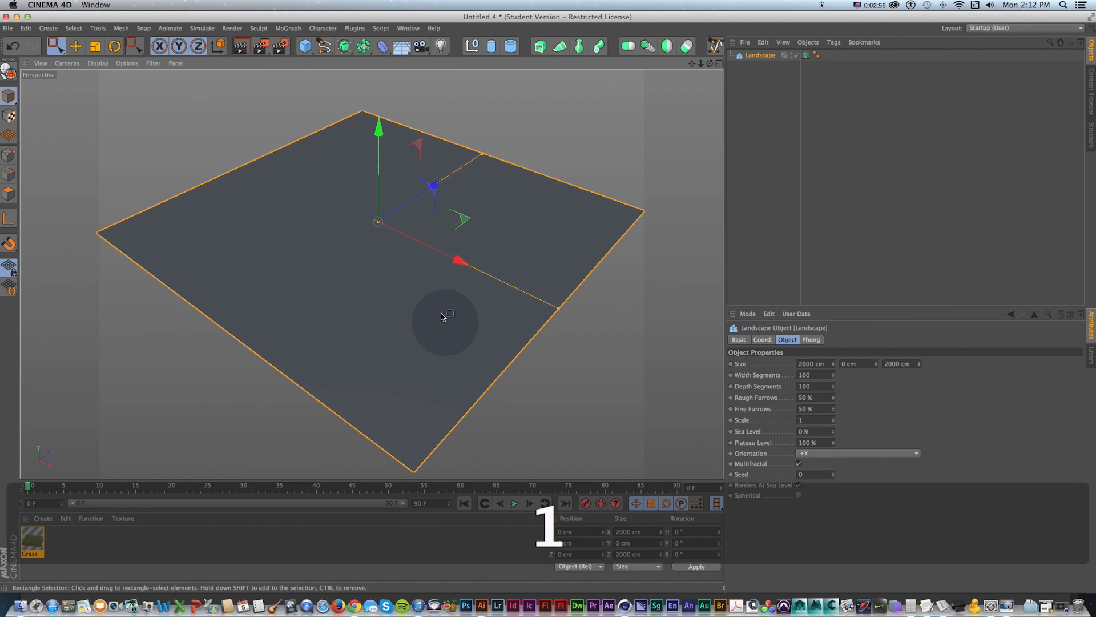
Add an omni light and place it above the landscape at about Y 719 cm and Z -836 cm
{"action": "left_click", "coordinate": [440, 45]}
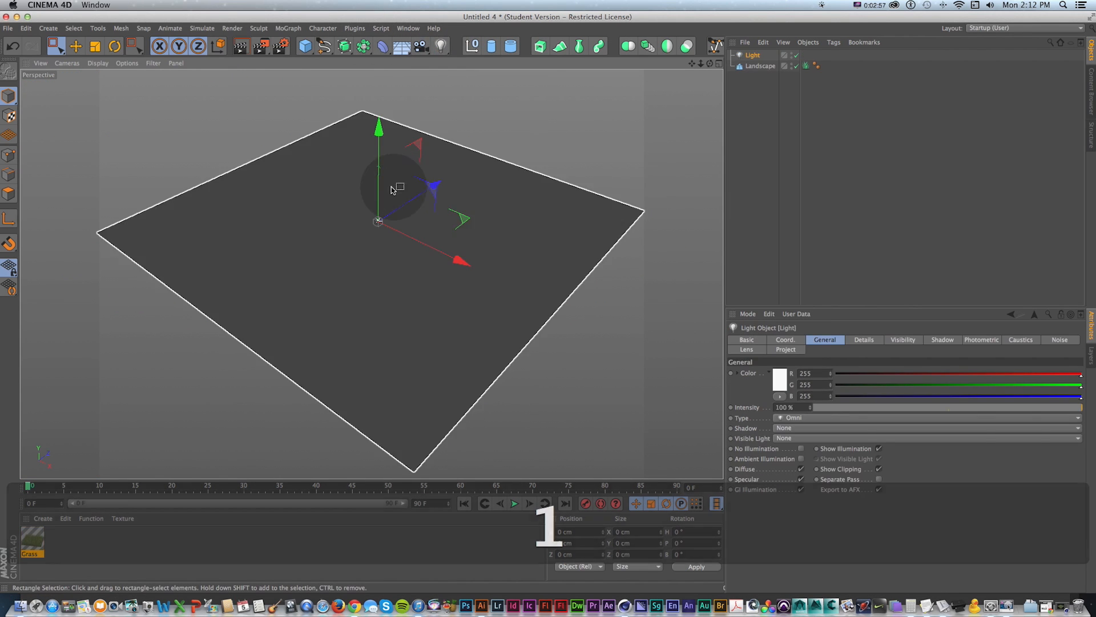
{"action": "left_click_drag", "start_coordinate": [379, 190], "coordinate": [547, 305]}
{"action": "left_click_drag", "start_coordinate": [401, 218], "coordinate": [397, 293]}
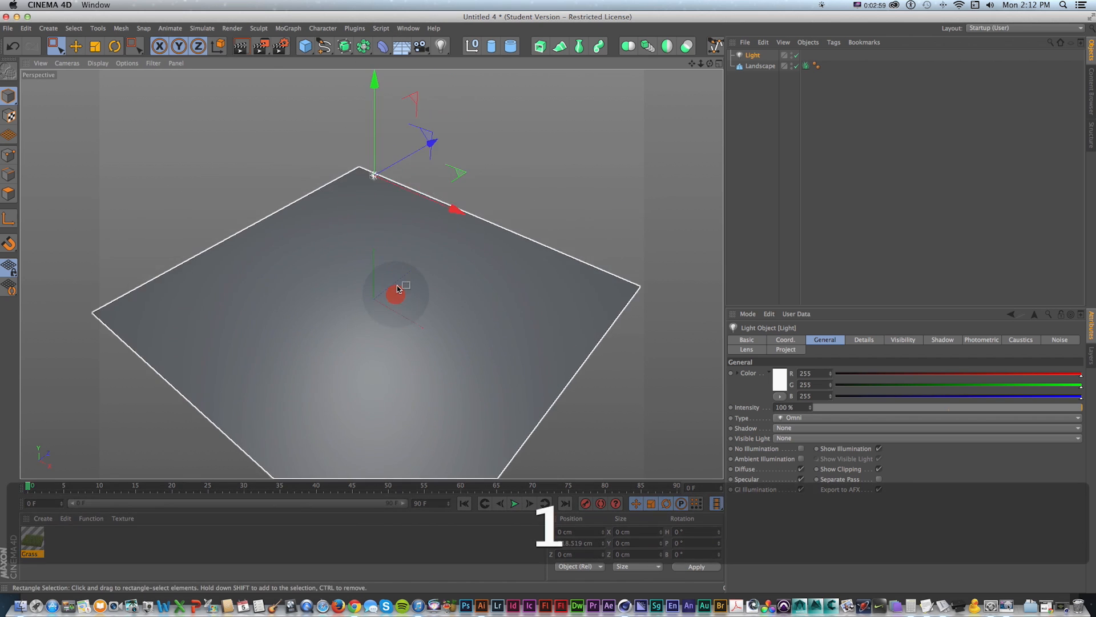
{"action": "left_click_drag", "start_coordinate": [415, 154], "coordinate": [248, 236]}
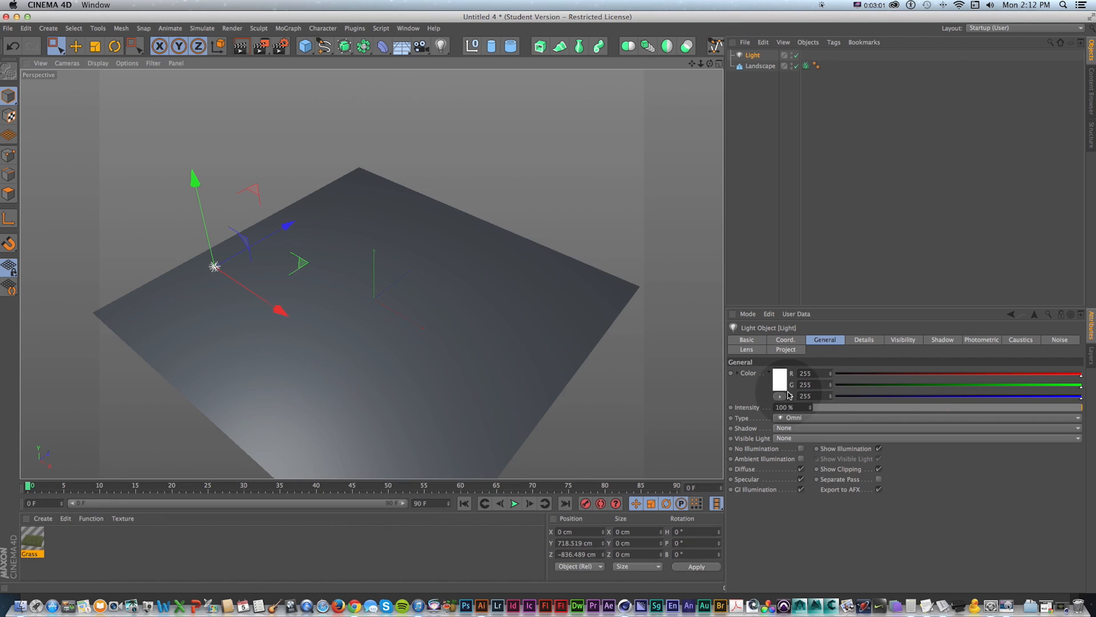
Tint the light a warm cream (RGB 255, 247, 220) and set its intensity to 96%
{"action": "left_click", "coordinate": [778, 374]}
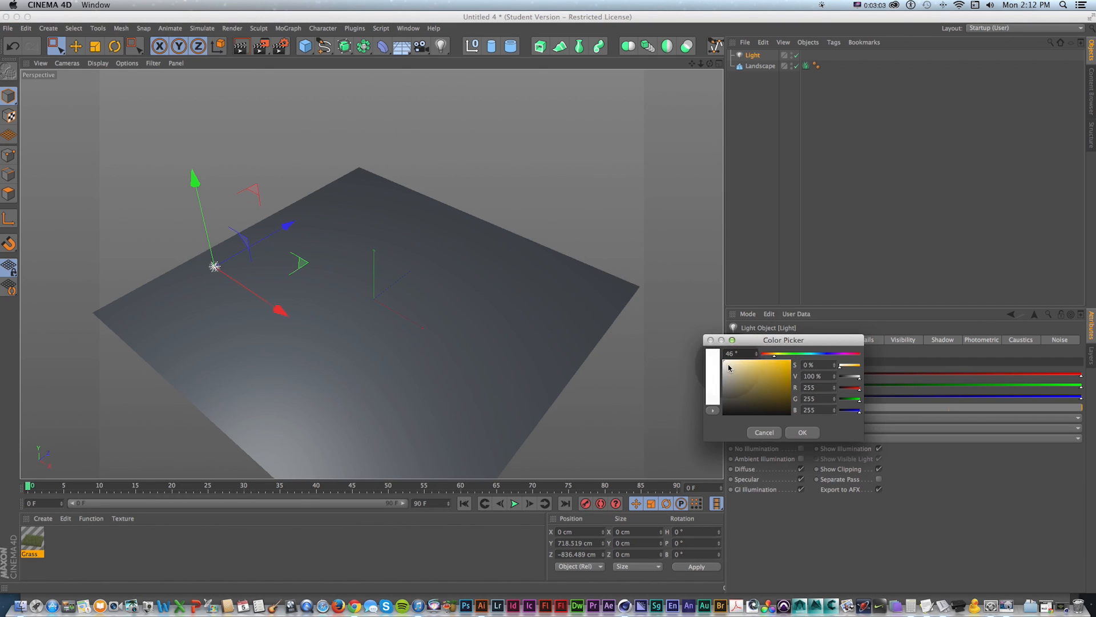
{"action": "left_click", "coordinate": [805, 419]}
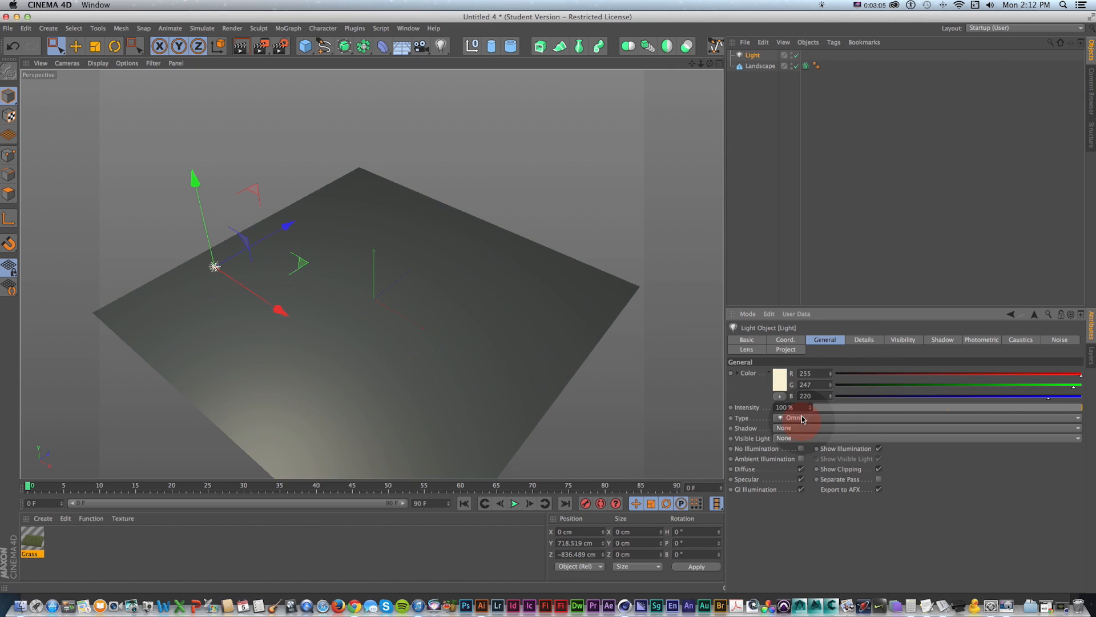
{"action": "left_click_drag", "start_coordinate": [810, 407], "coordinate": [399, 350]}
Duplicate the light to about X 1062 cm and Z -88 cm, and tint the copy pale blue (RGB 220, 253, 255)
{"action": "key", "text": "super+c"}
{"action": "key", "text": "super+v"}
{"action": "left_click_drag", "start_coordinate": [280, 311], "coordinate": [593, 394]}
{"action": "left_click_drag", "start_coordinate": [519, 401], "coordinate": [648, 272]}
{"action": "left_click", "coordinate": [783, 381]}
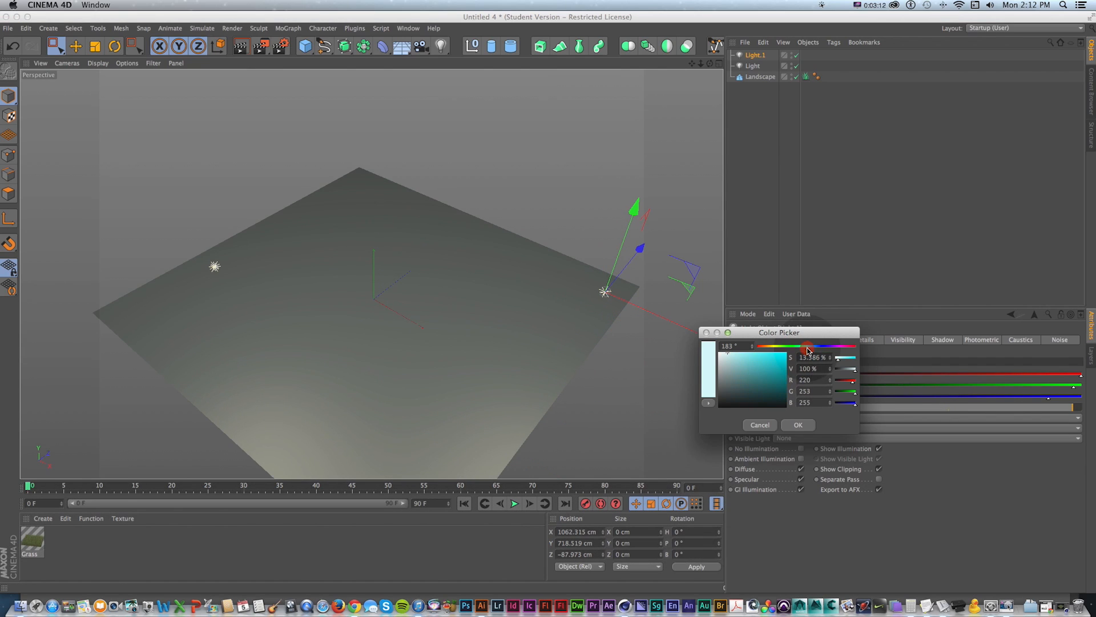
{"action": "left_click", "coordinate": [796, 425]}
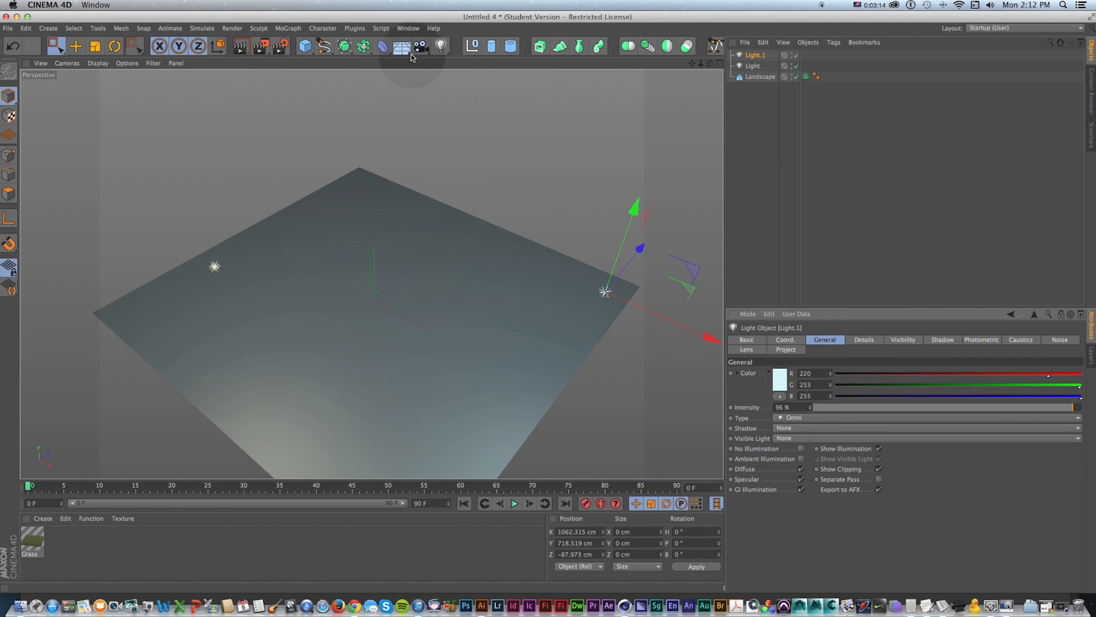
Add a Physical Sky to the scene and set its sun intensity to 0%
{"action": "left_click", "coordinate": [409, 49]}
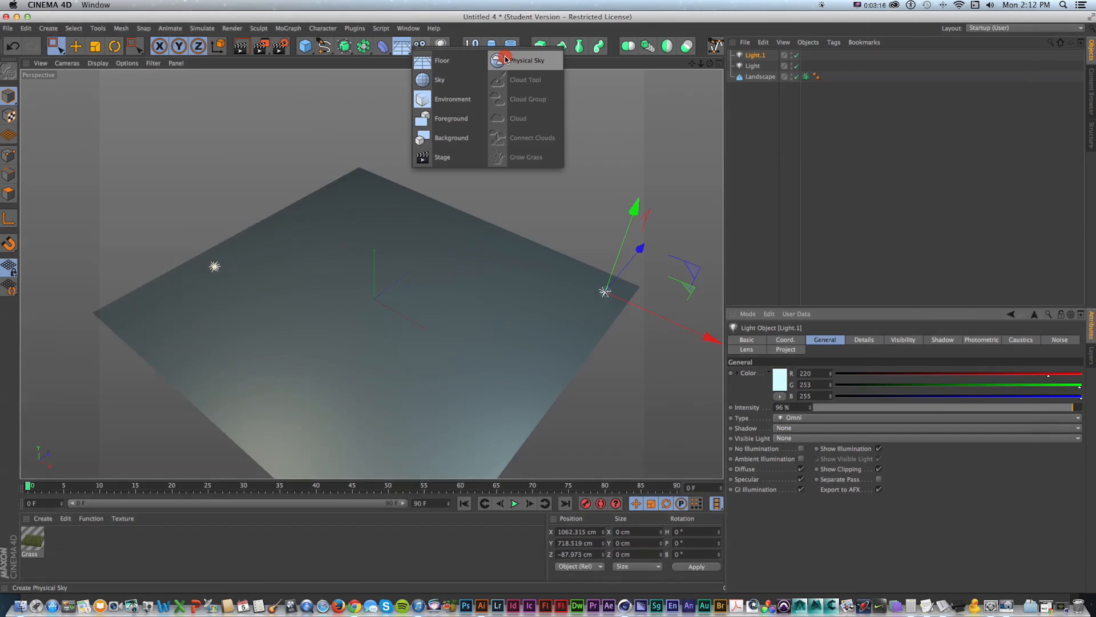
{"action": "left_click", "coordinate": [506, 59]}
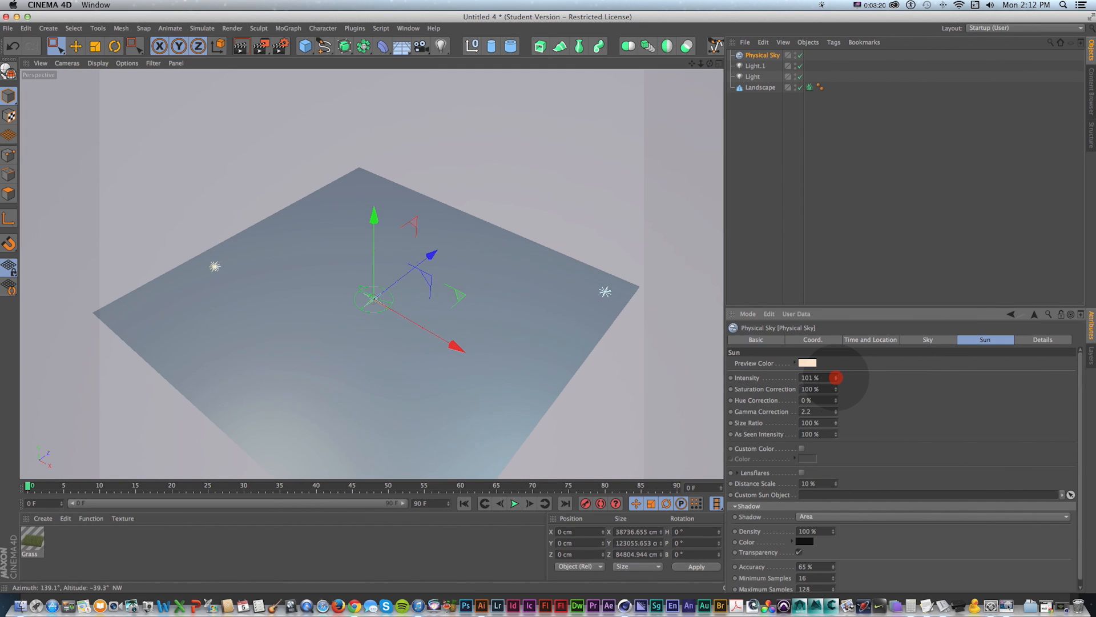
{"action": "left_click_drag", "start_coordinate": [835, 378], "coordinate": [835, 378]}
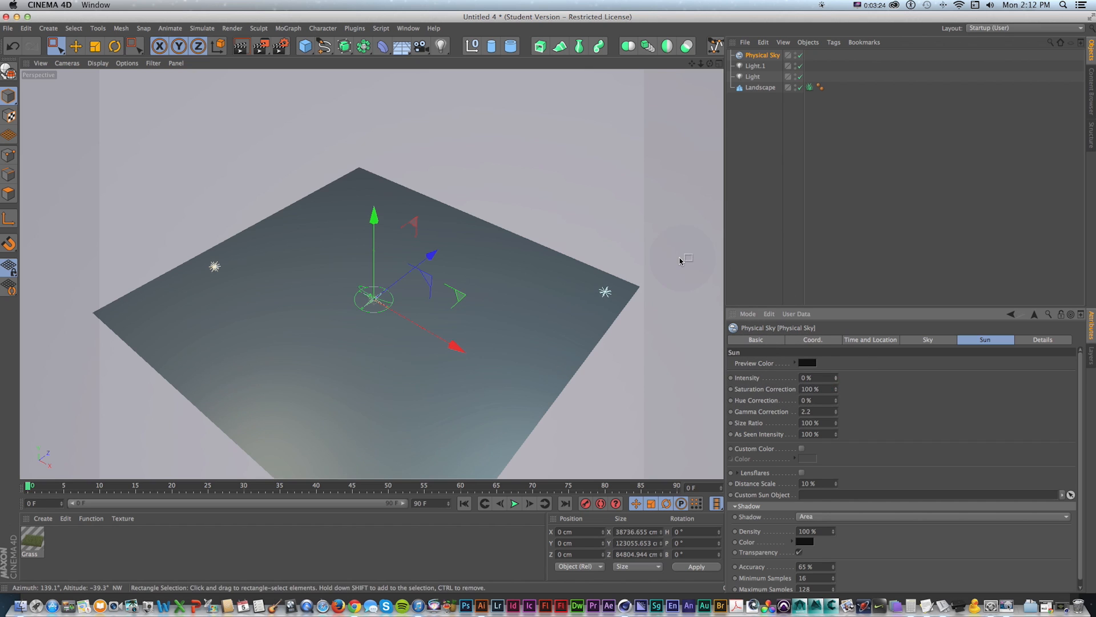
Add the Ambient Occlusion effect to the render settings
{"action": "left_click", "coordinate": [755, 66]}
{"action": "left_click", "coordinate": [752, 77], "text": "ctrl"}
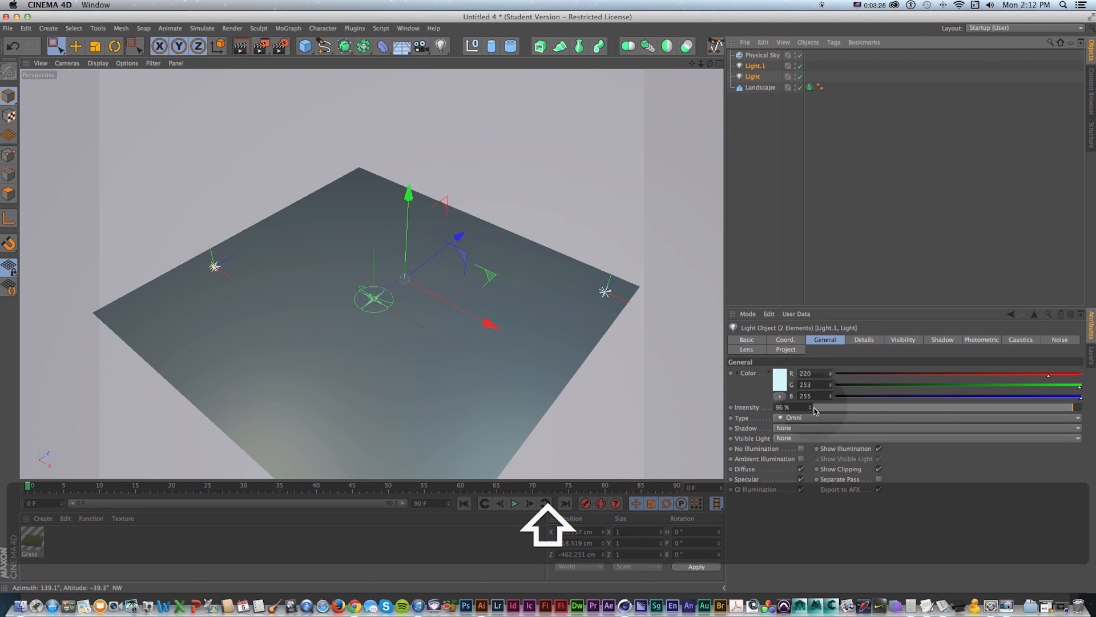
{"action": "left_click", "coordinate": [280, 45]}
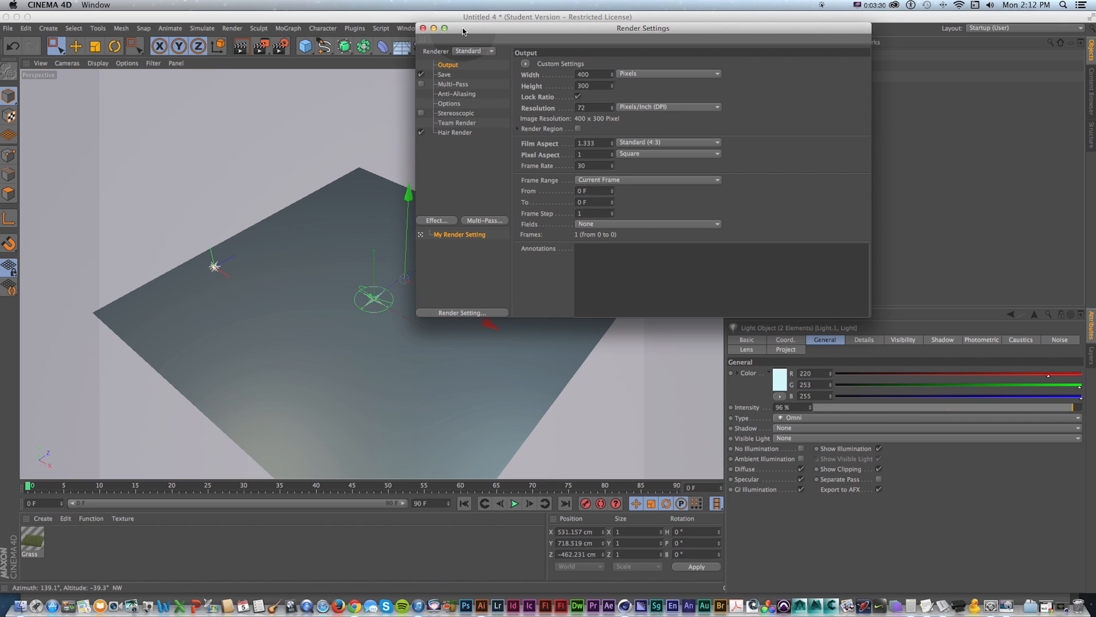
{"action": "left_click_drag", "start_coordinate": [463, 33], "coordinate": [398, 102]}
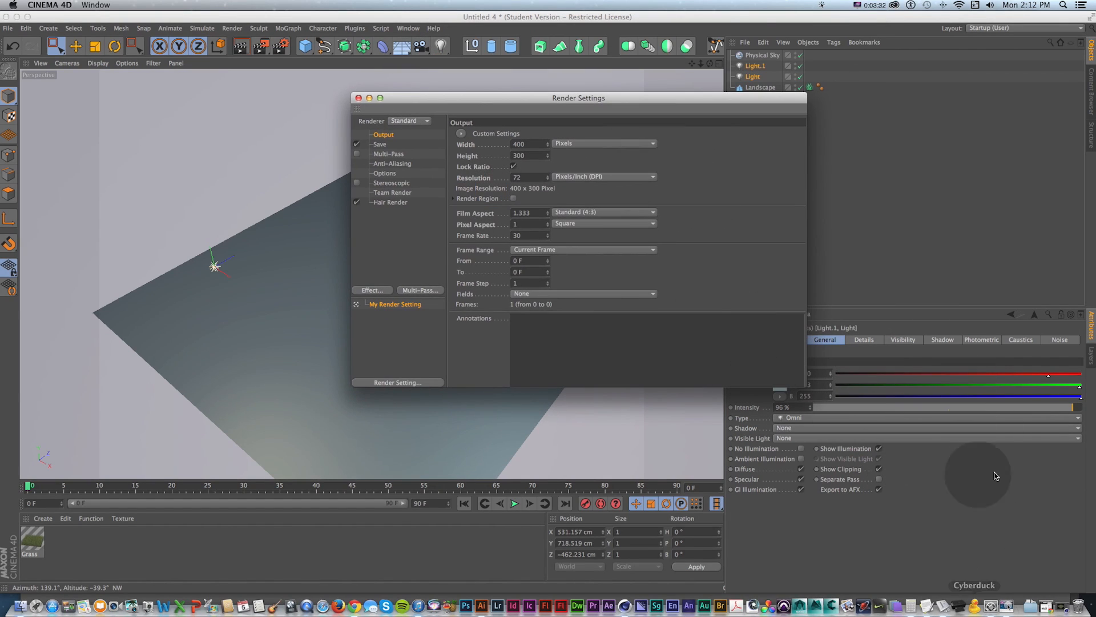
{"action": "left_click", "coordinate": [1065, 609]}
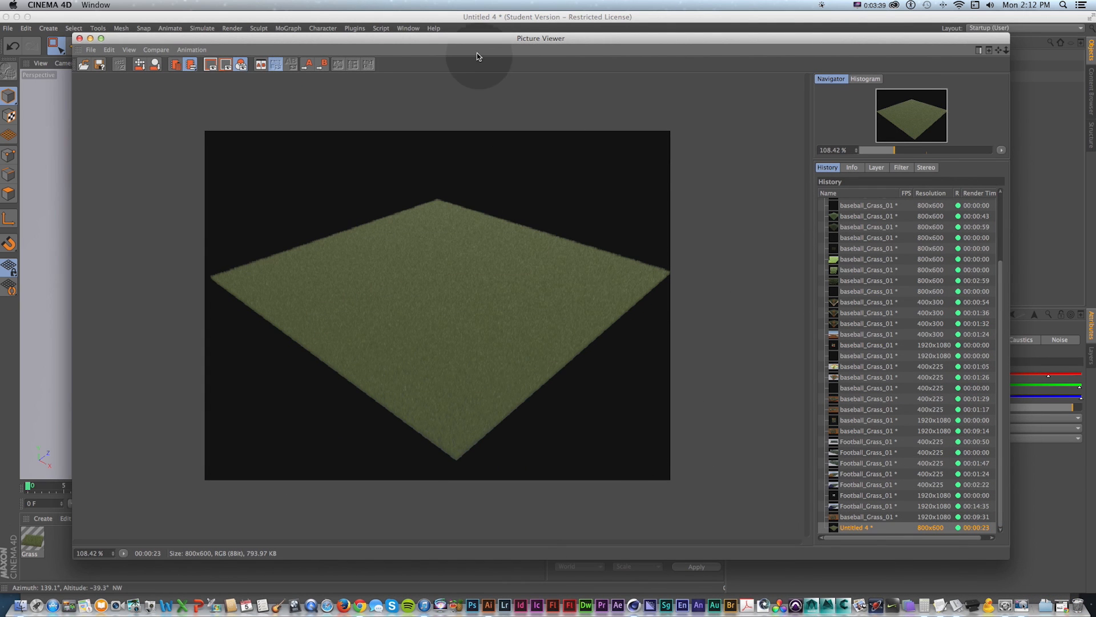
{"action": "left_click_drag", "start_coordinate": [486, 38], "coordinate": [487, 135]}
{"action": "left_click_drag", "start_coordinate": [469, 98], "coordinate": [475, 69]}
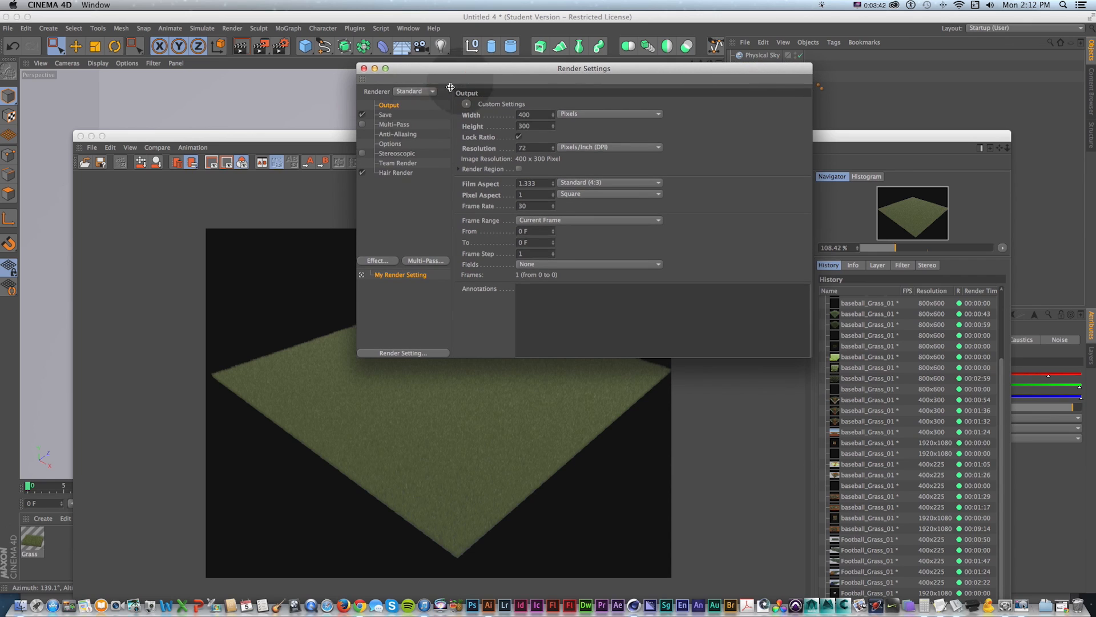
{"action": "left_click", "coordinate": [375, 263]}
{"action": "left_click", "coordinate": [415, 327]}
Frame the near corner of the landscape more closely in the perspective view and render it to the Picture Viewer
{"action": "left_click_drag", "start_coordinate": [307, 136], "coordinate": [305, 94]}
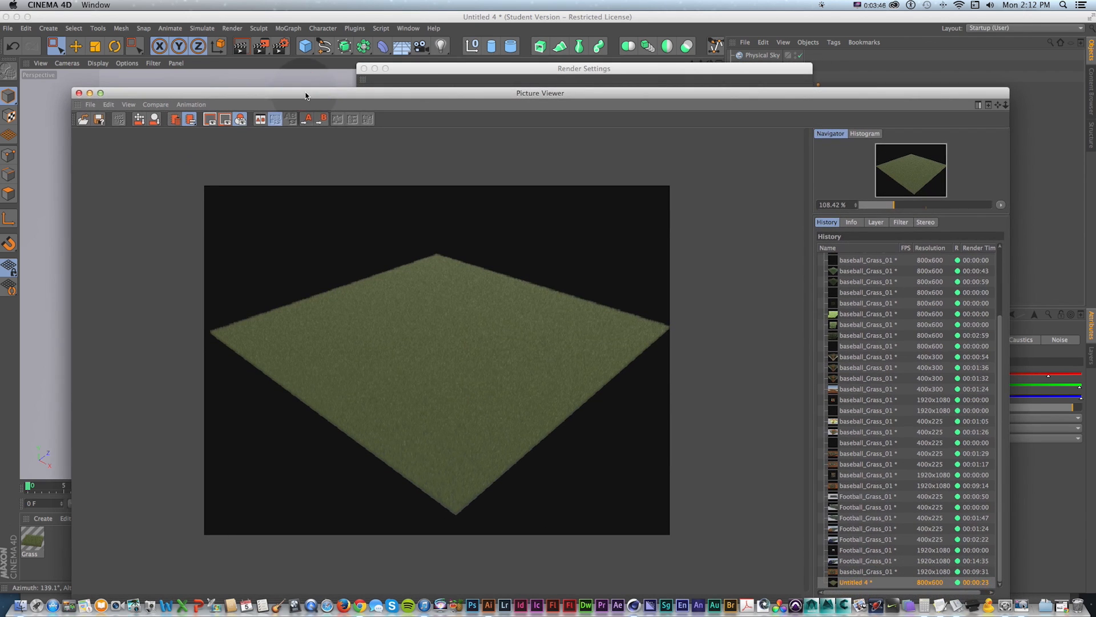
{"action": "left_click_drag", "start_coordinate": [217, 91], "coordinate": [314, 241]}
{"action": "left_click", "coordinate": [292, 180]}
{"action": "key", "text": "1"}
{"action": "left_click_drag", "start_coordinate": [292, 181], "coordinate": [269, 166]}
{"action": "key", "text": "alt"}
{"action": "left_click_drag", "start_coordinate": [256, 243], "coordinate": [306, 250]}
{"action": "key", "text": "1"}
{"action": "left_click_drag", "start_coordinate": [340, 341], "coordinate": [198, 78]}
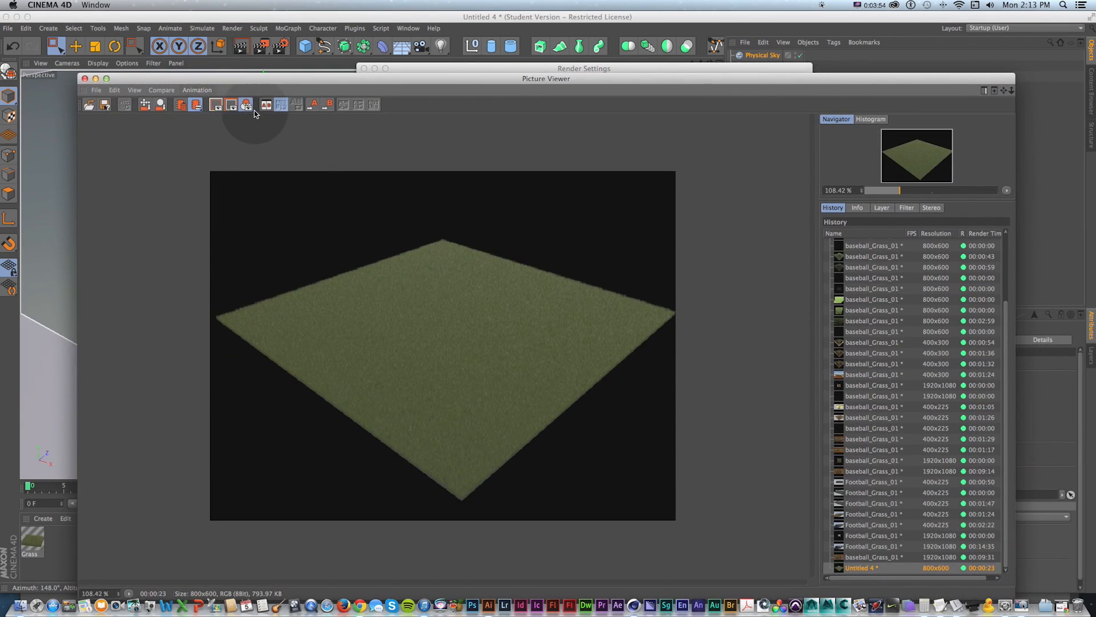
{"action": "key", "text": "shift+r"}
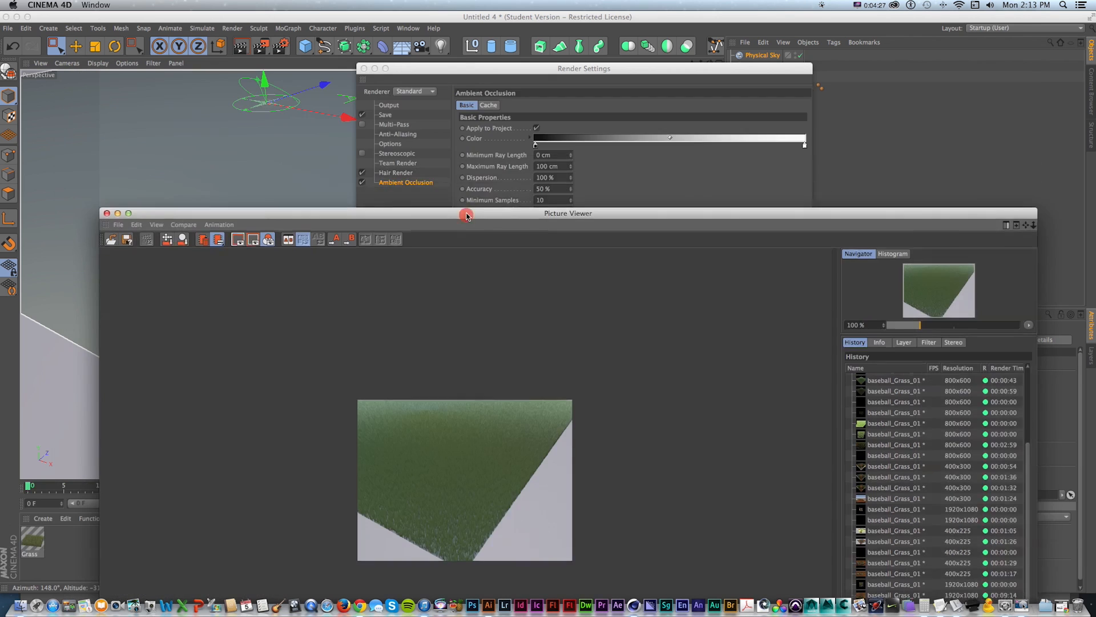
Edit the Grass material, setting Crinkle to 10%, Bend to 50% and Wetness to 17%
{"action": "mouse_move", "coordinate": [465, 213]}
{"action": "left_mouse_down"}
{"action": "mouse_move", "coordinate": [467, 108]}
{"action": "mouse_move", "coordinate": [474, 212]}
{"action": "left_mouse_up"}
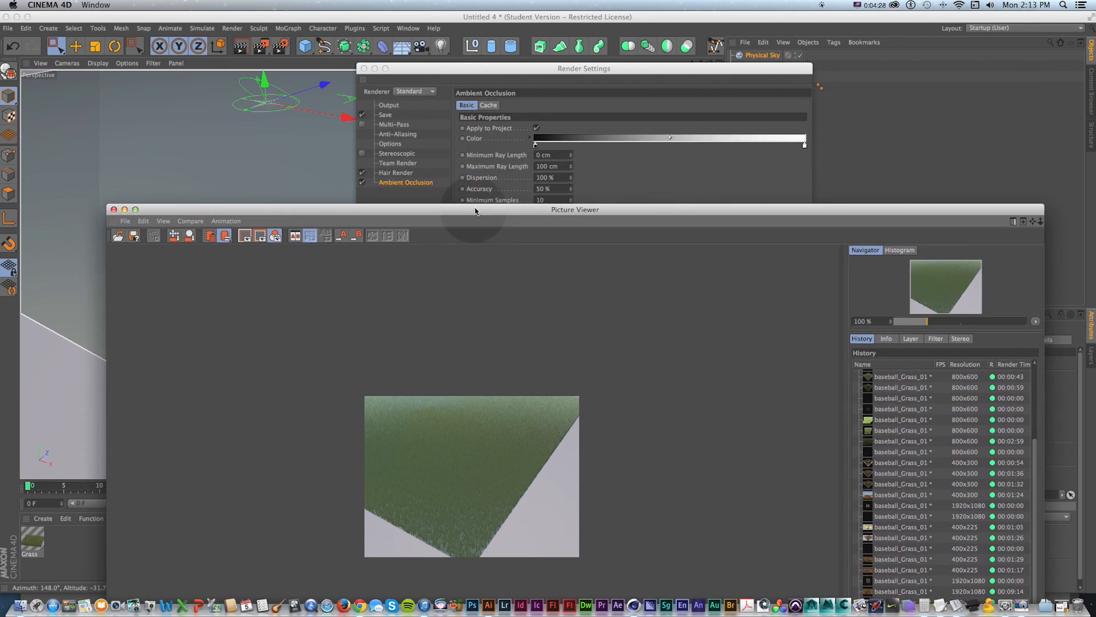
{"action": "double_click", "coordinate": [33, 540]}
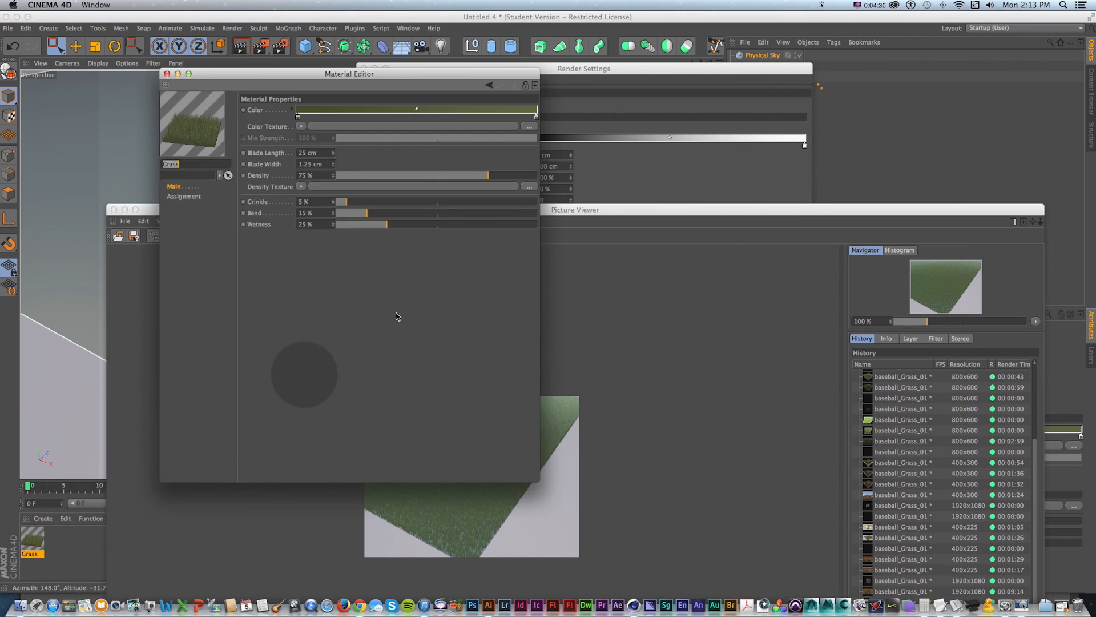
{"action": "left_click", "coordinate": [256, 203]}
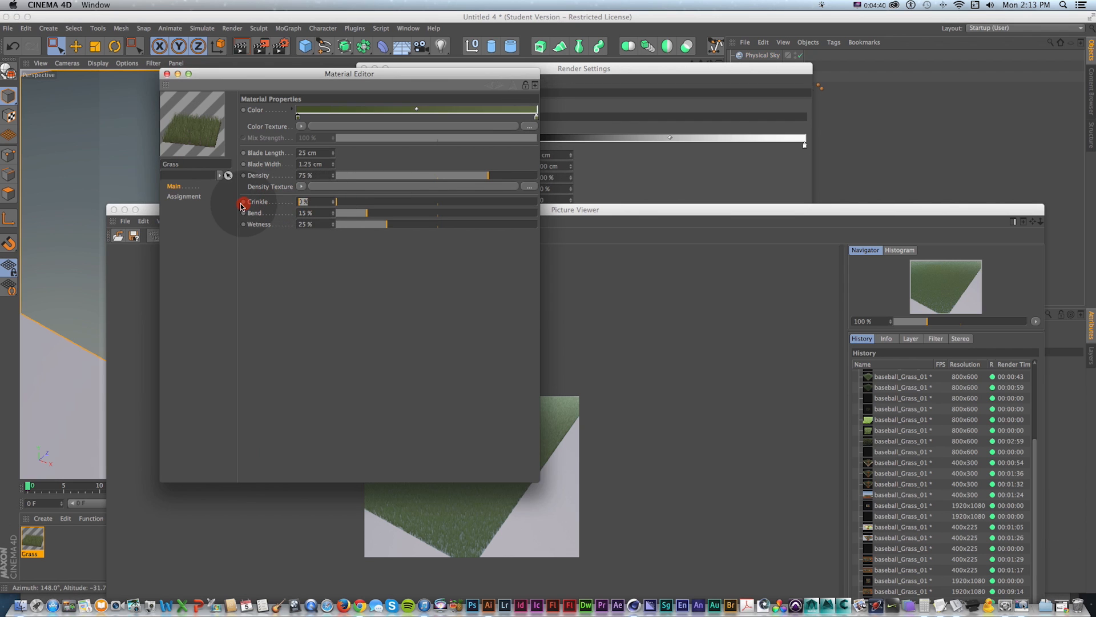
{"action": "type", "text": "10"}
{"action": "key", "text": "Tab"}
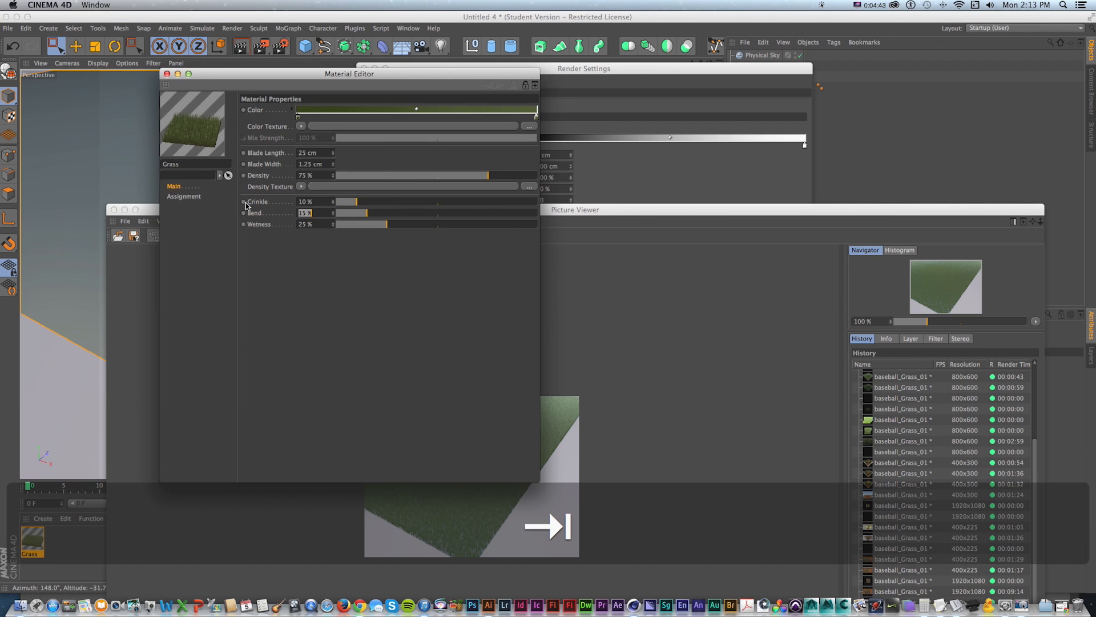
{"action": "type", "text": "50"}
{"action": "left_click", "coordinate": [333, 373]}
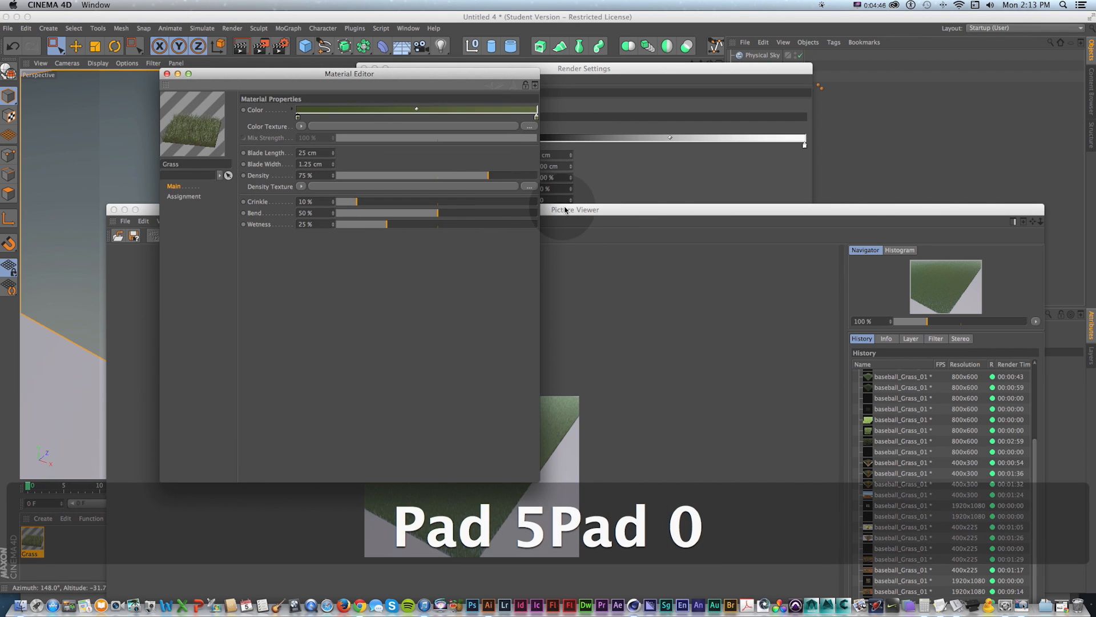
{"action": "left_click", "coordinate": [331, 224]}
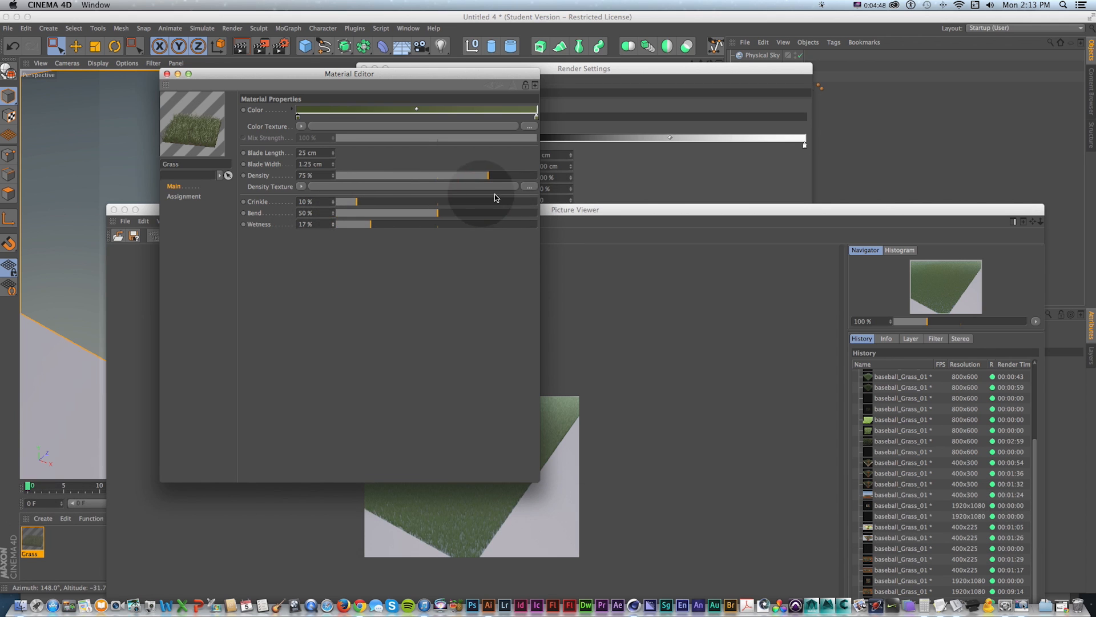
Disable Ambient Occlusion in the render settings and render the same view to the Picture Viewer for comparison
{"action": "left_click_drag", "start_coordinate": [566, 211], "coordinate": [566, 73]}
{"action": "left_click_drag", "start_coordinate": [400, 67], "coordinate": [401, 87]}
{"action": "key", "text": "super+b"}
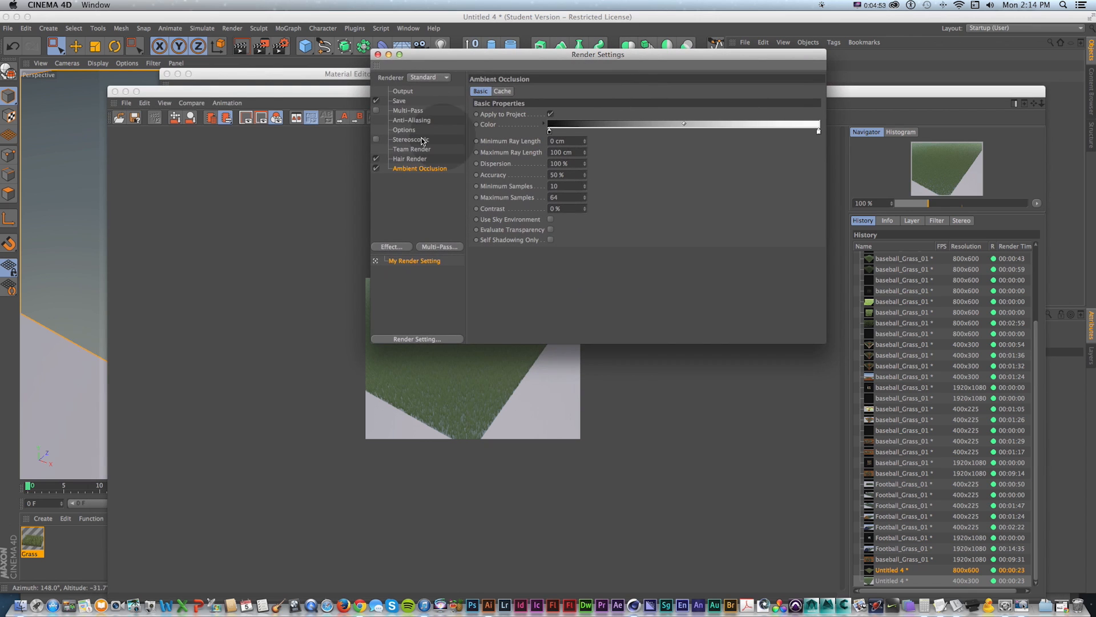
{"action": "left_click", "coordinate": [376, 168]}
{"action": "left_click", "coordinate": [283, 172]}
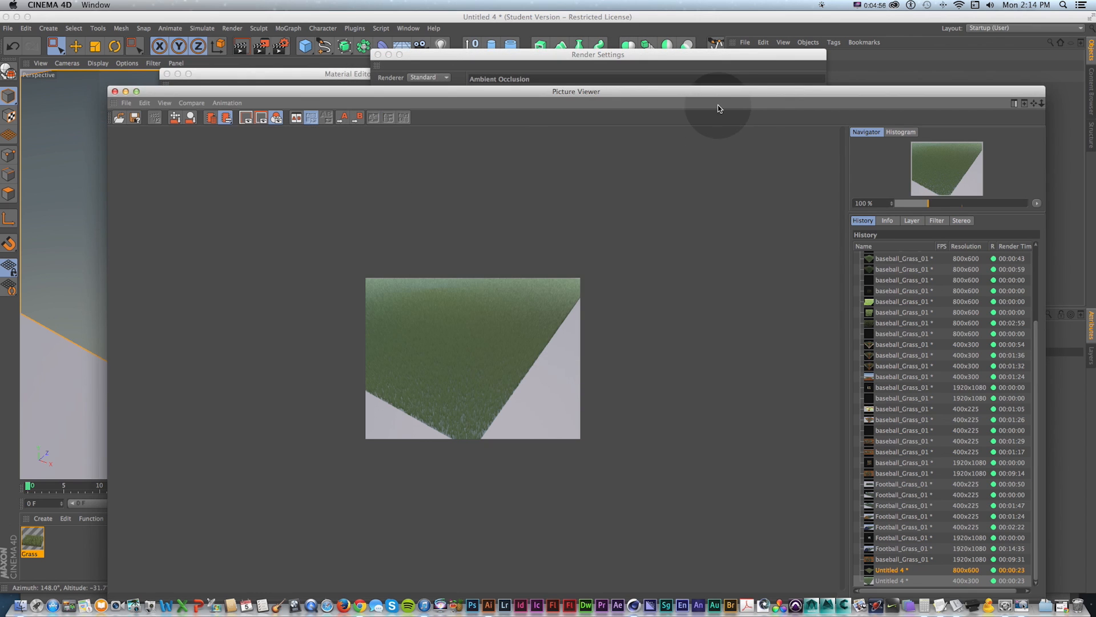
{"action": "key", "text": "shift+r"}
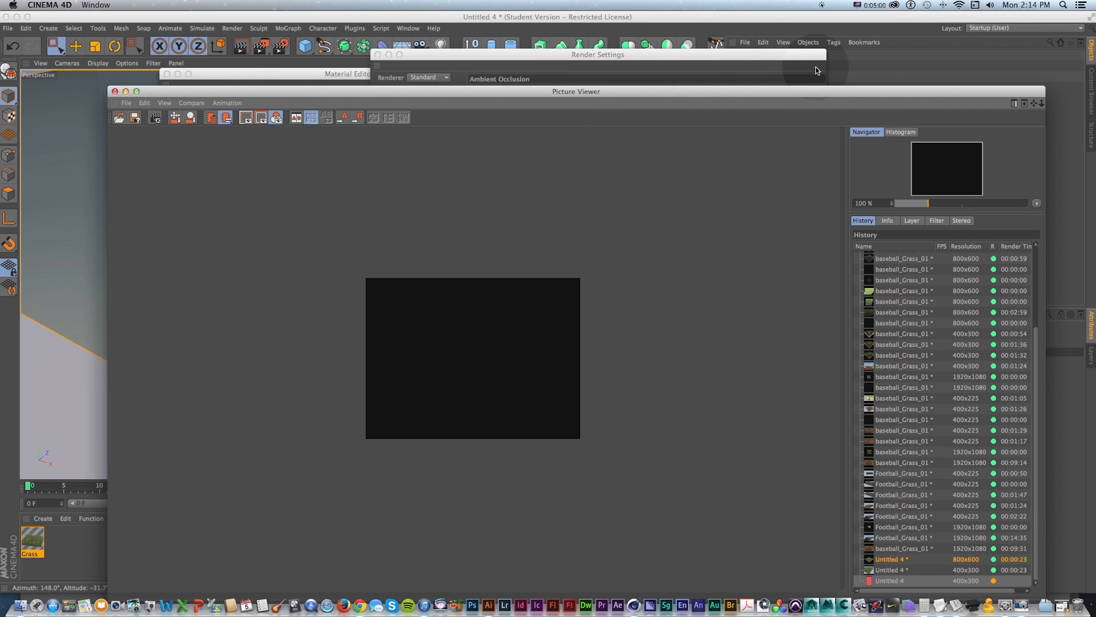
{"action": "left_click", "coordinate": [643, 169]}
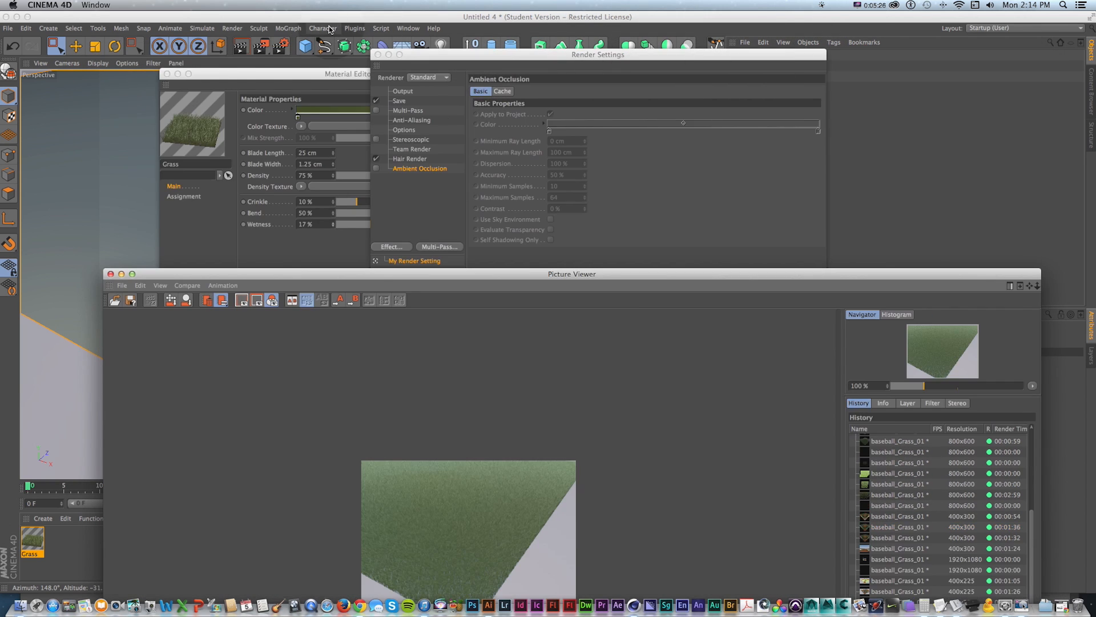
Re-enable Ambient Occlusion and render a lower, closer view across the grass to the Picture Viewer
{"action": "left_click", "coordinate": [377, 168]}
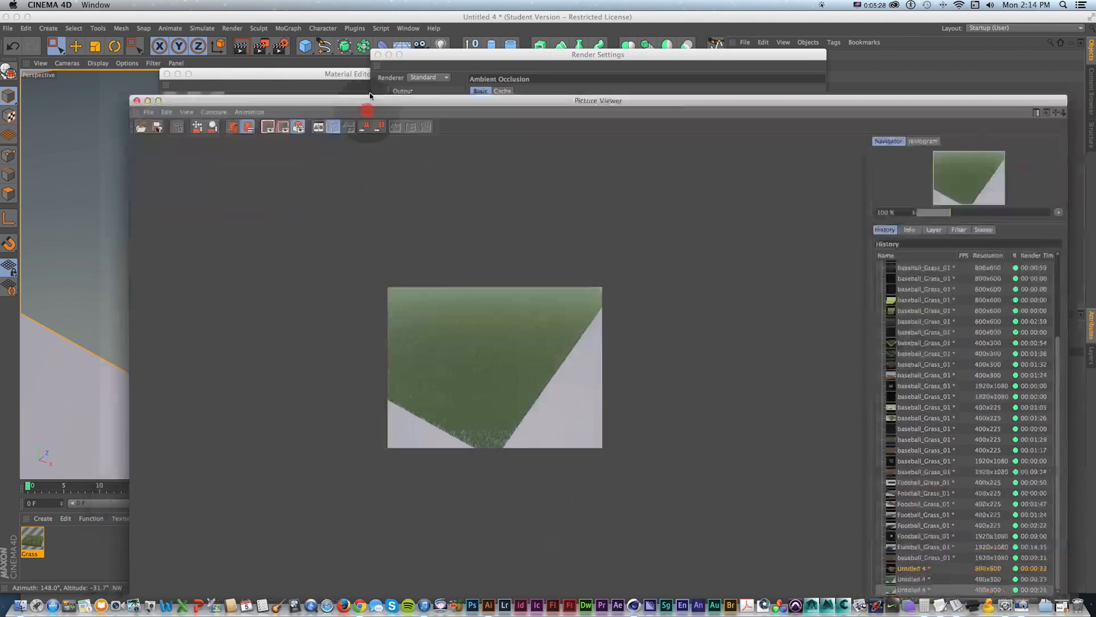
{"action": "left_click_drag", "start_coordinate": [370, 96], "coordinate": [525, 49]}
{"action": "left_click", "coordinate": [96, 213]}
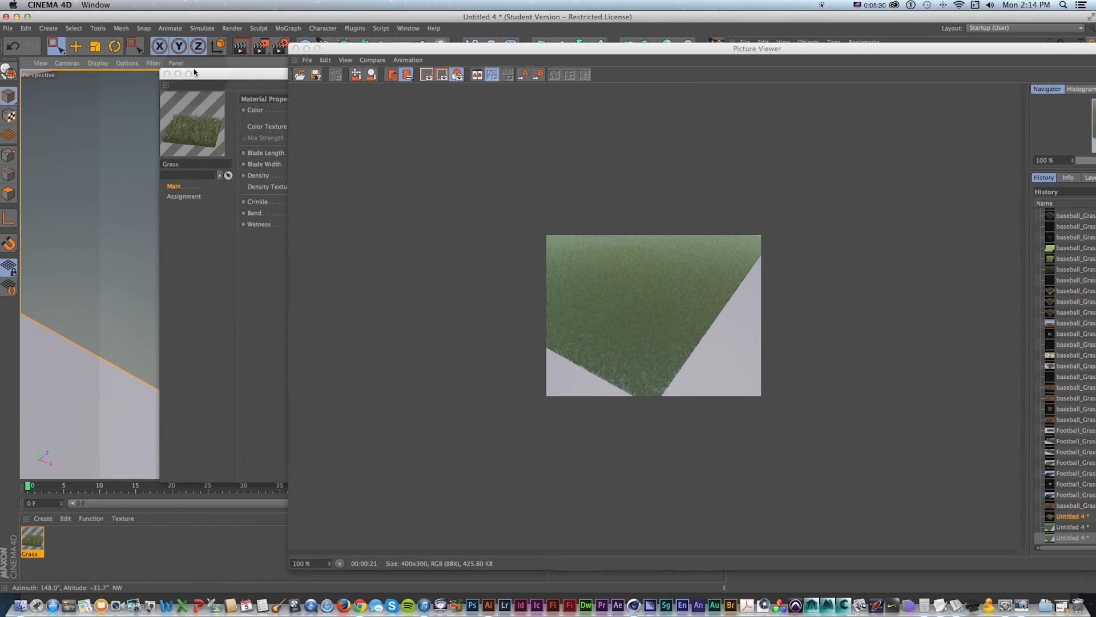
{"action": "left_click", "coordinate": [167, 74]}
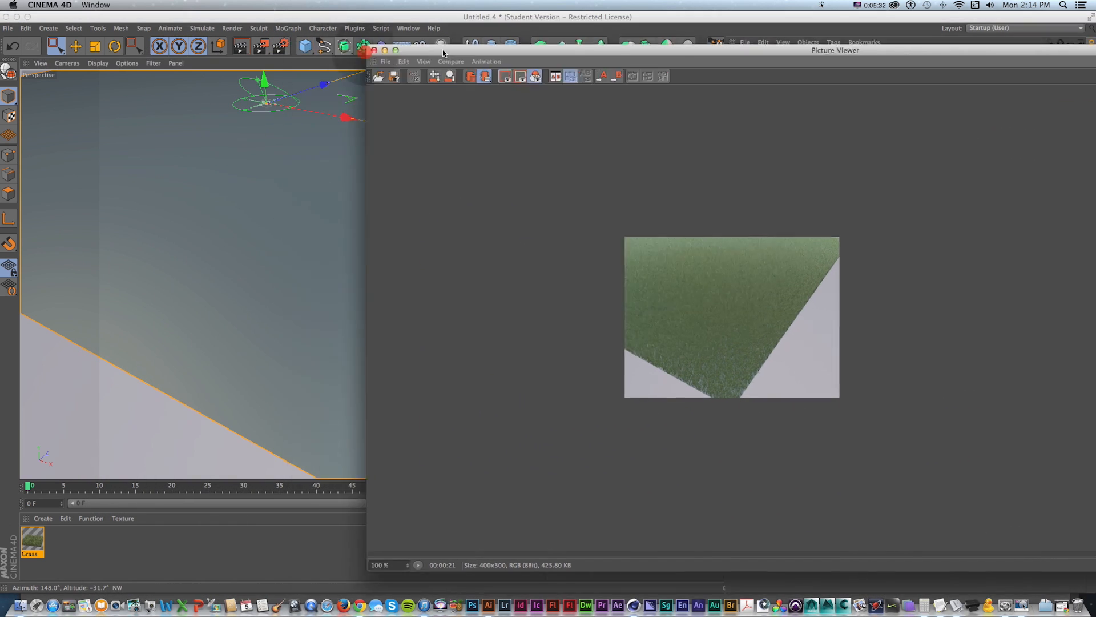
{"action": "left_click_drag", "start_coordinate": [338, 290], "coordinate": [320, 256], "text": "alt"}
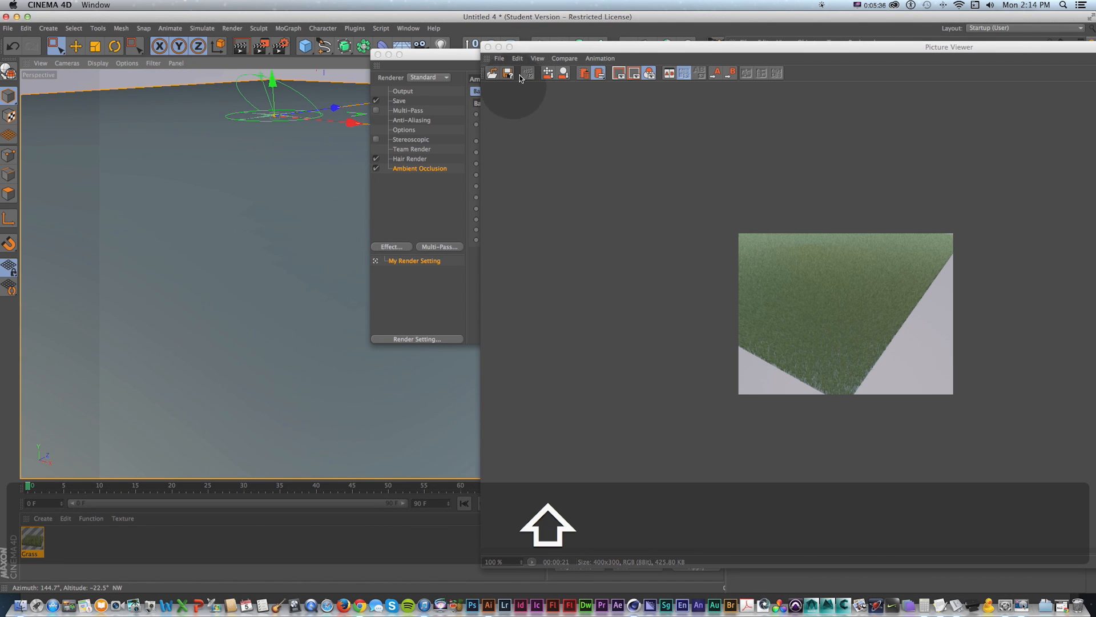
{"action": "key", "text": "shift+r"}
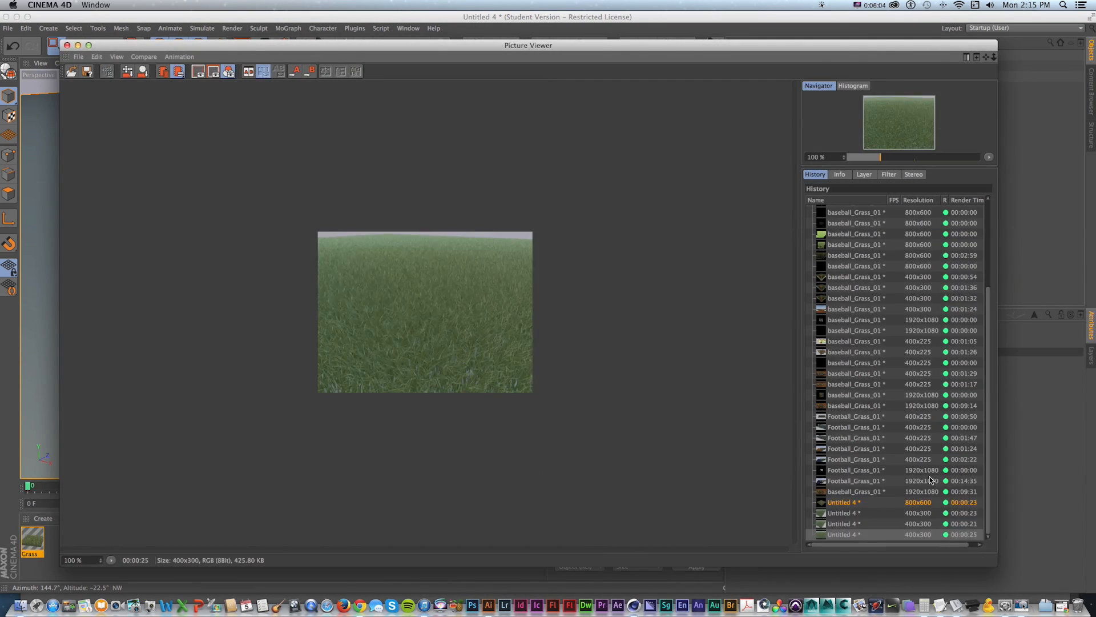
{"action": "key", "text": "Up"}
{"action": "key", "text": "Down"}
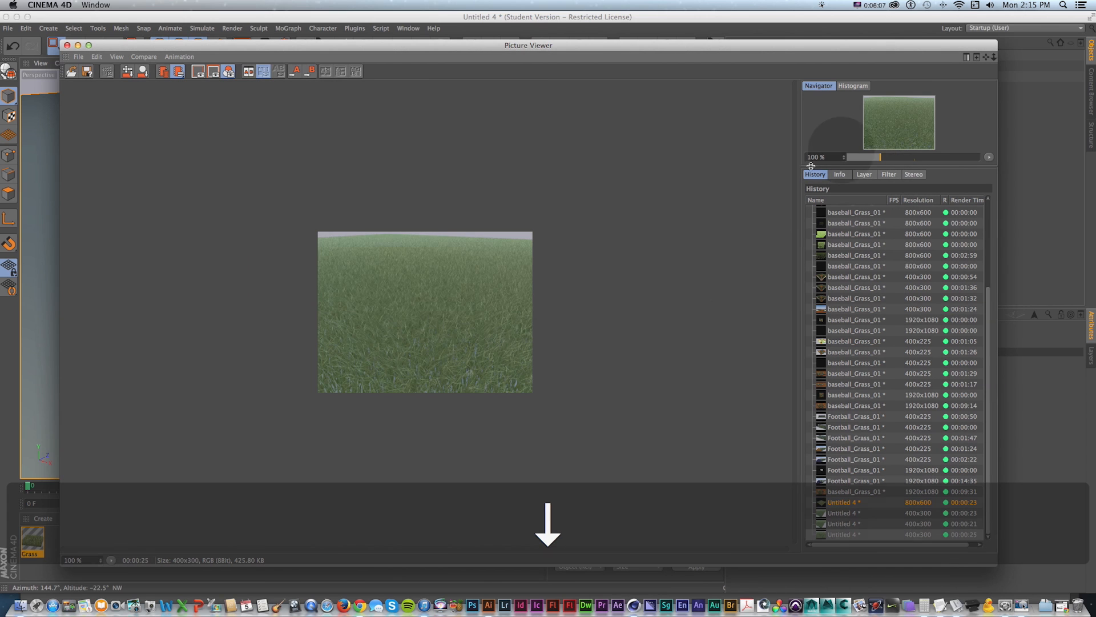
Close the render settings and set the shadow type of both omni lights to Shadow Maps (Soft)
{"action": "left_click", "coordinate": [763, 137]}
{"action": "left_click_drag", "start_coordinate": [814, 51], "coordinate": [607, 75]}
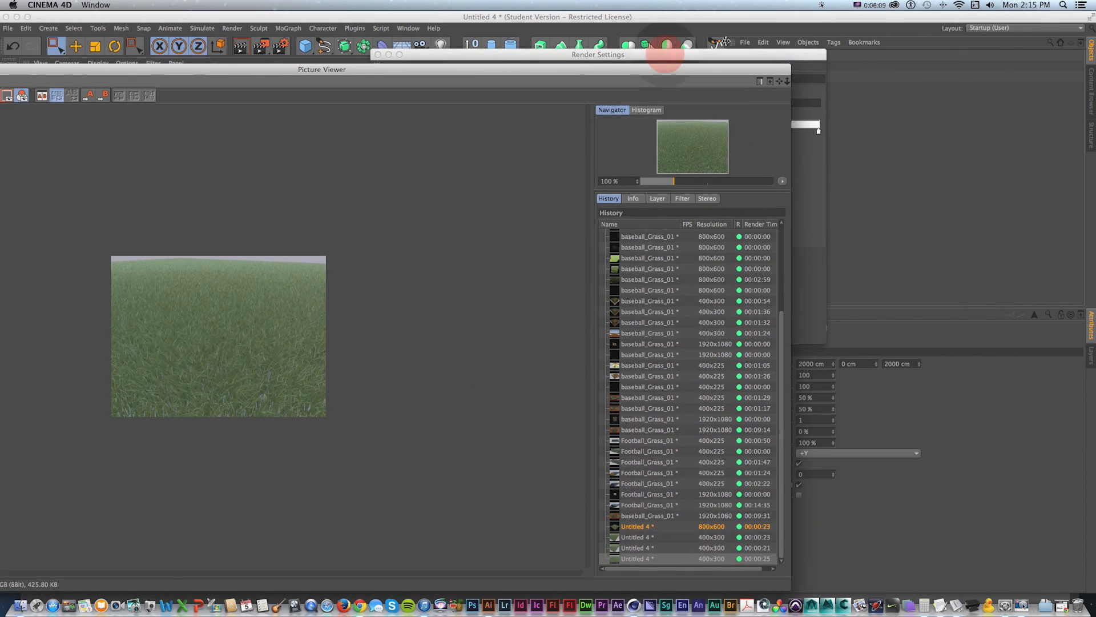
{"action": "left_click", "coordinate": [379, 54]}
{"action": "left_click_drag", "start_coordinate": [489, 68], "coordinate": [422, 53]}
{"action": "left_click", "coordinate": [755, 66]}
{"action": "left_click", "coordinate": [753, 77], "text": "shift"}
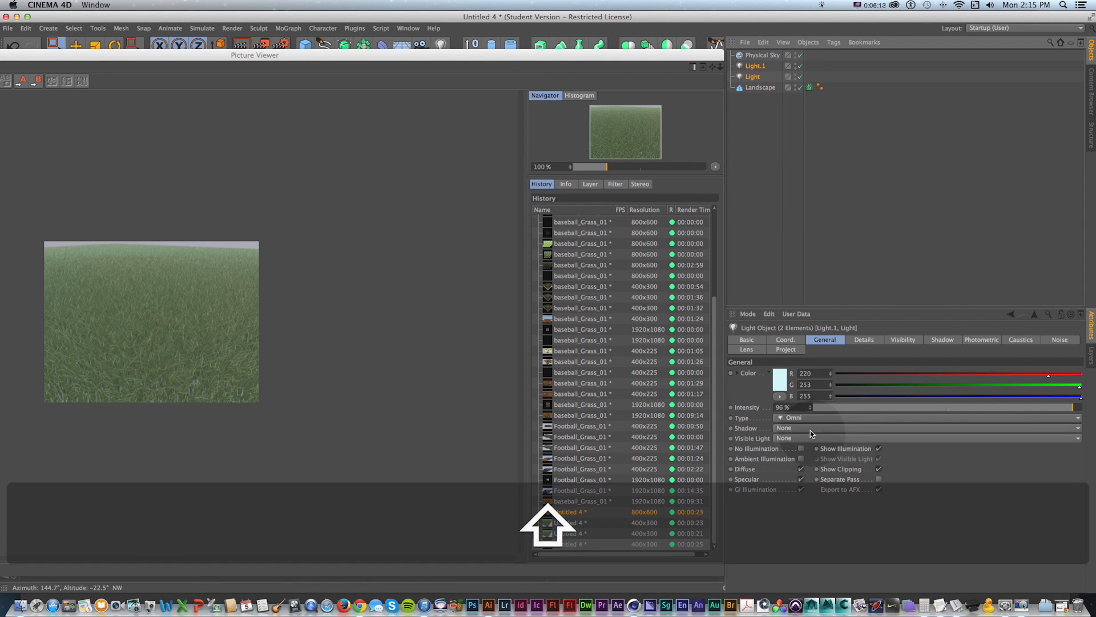
{"action": "left_click", "coordinate": [825, 427]}
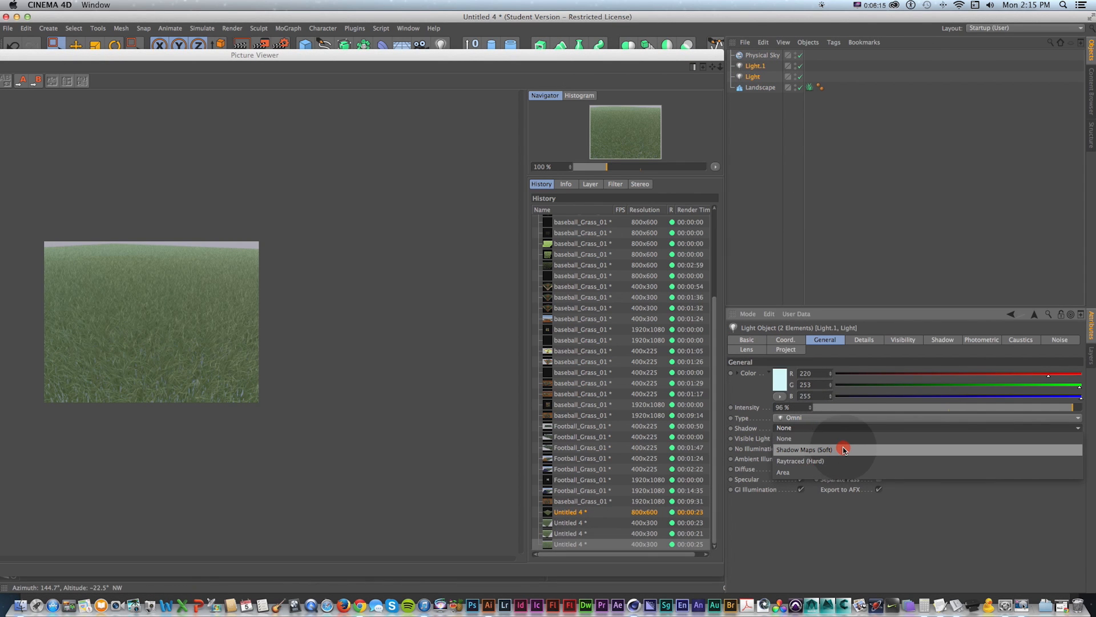
{"action": "left_click", "coordinate": [844, 452]}
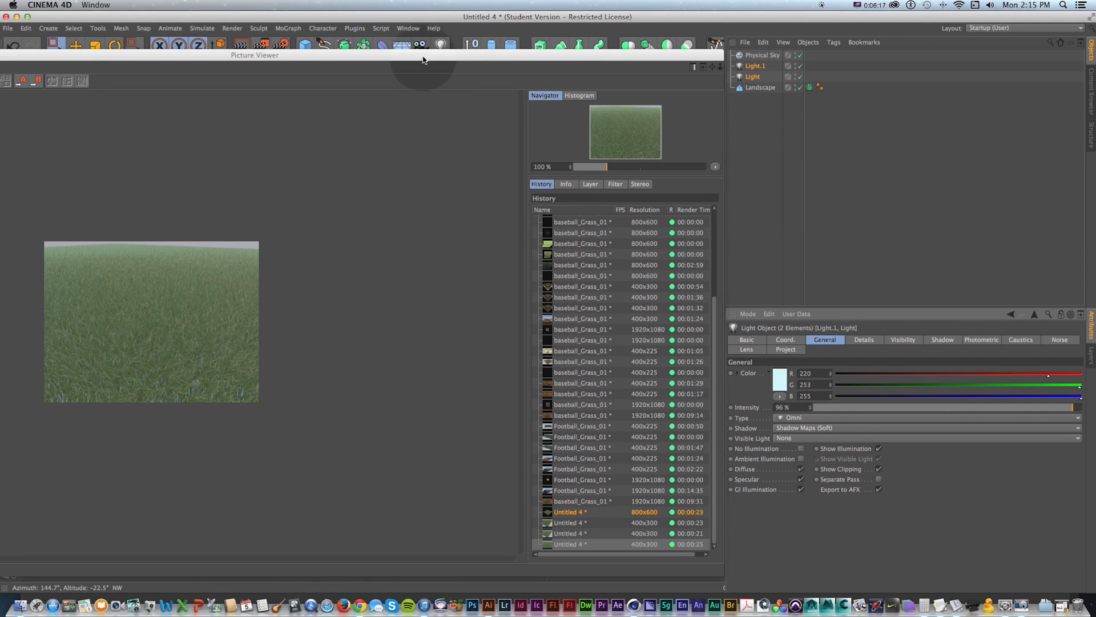
Render the grass view with the soft shadows to the Picture Viewer and compare it with the previous renders
{"action": "left_click_drag", "start_coordinate": [421, 53], "coordinate": [632, 40]}
{"action": "key", "text": "shift+r"}
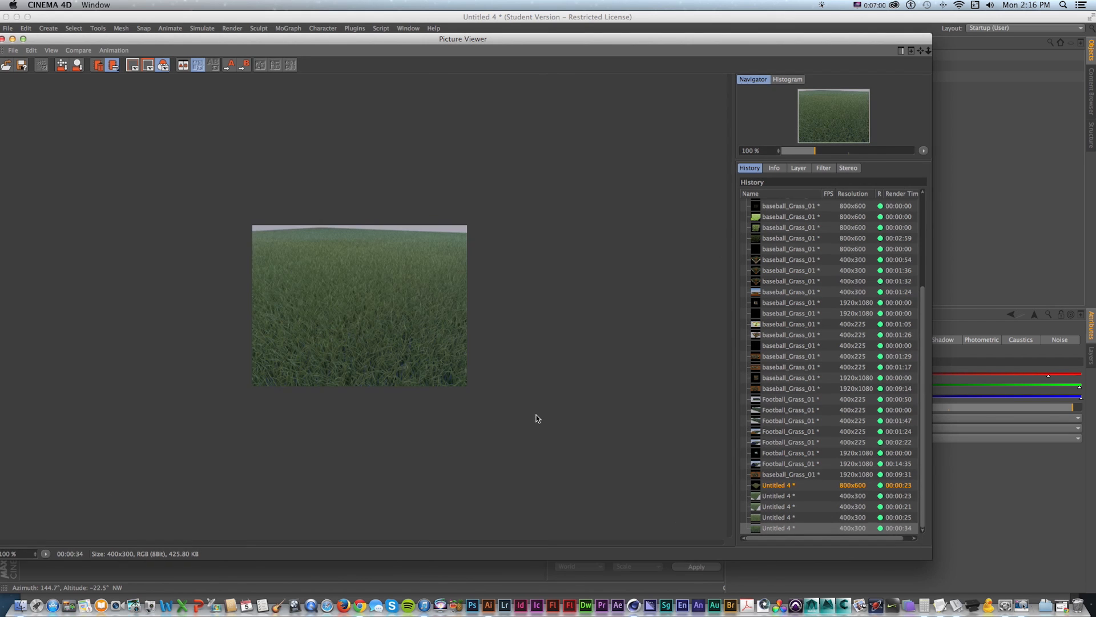
{"action": "left_click", "coordinate": [550, 296]}
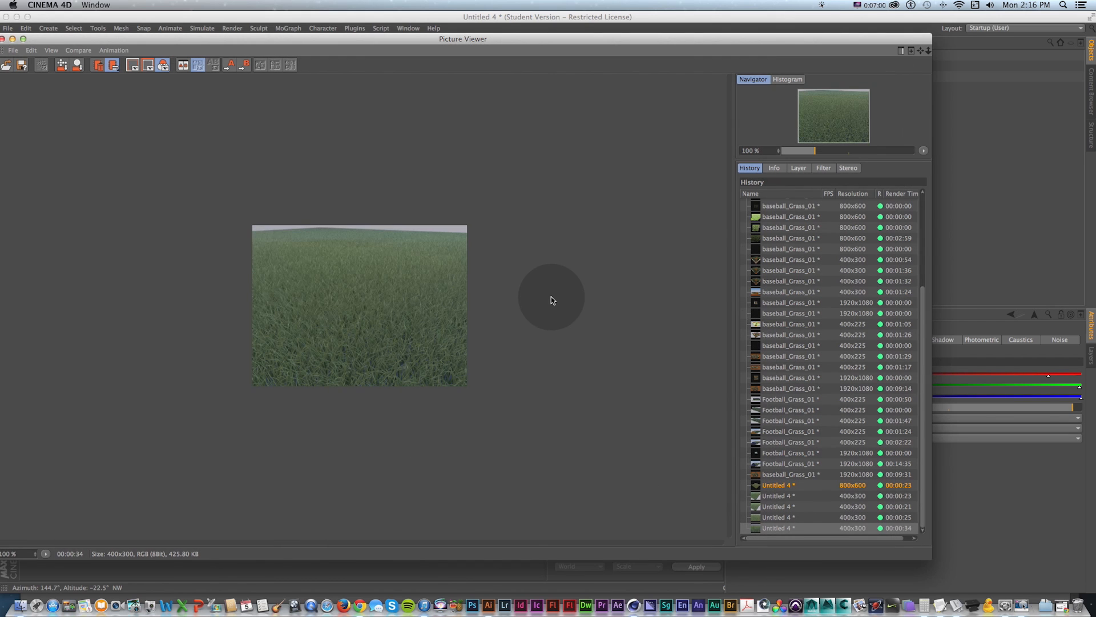
{"action": "key", "text": "Up"}
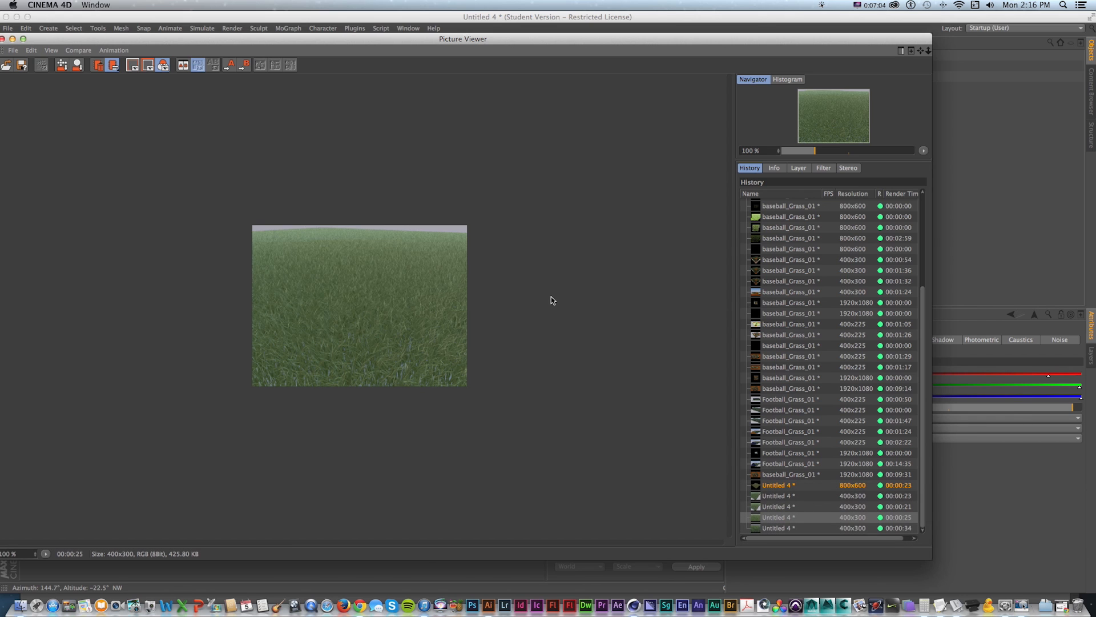
{"action": "key", "text": "Up"}
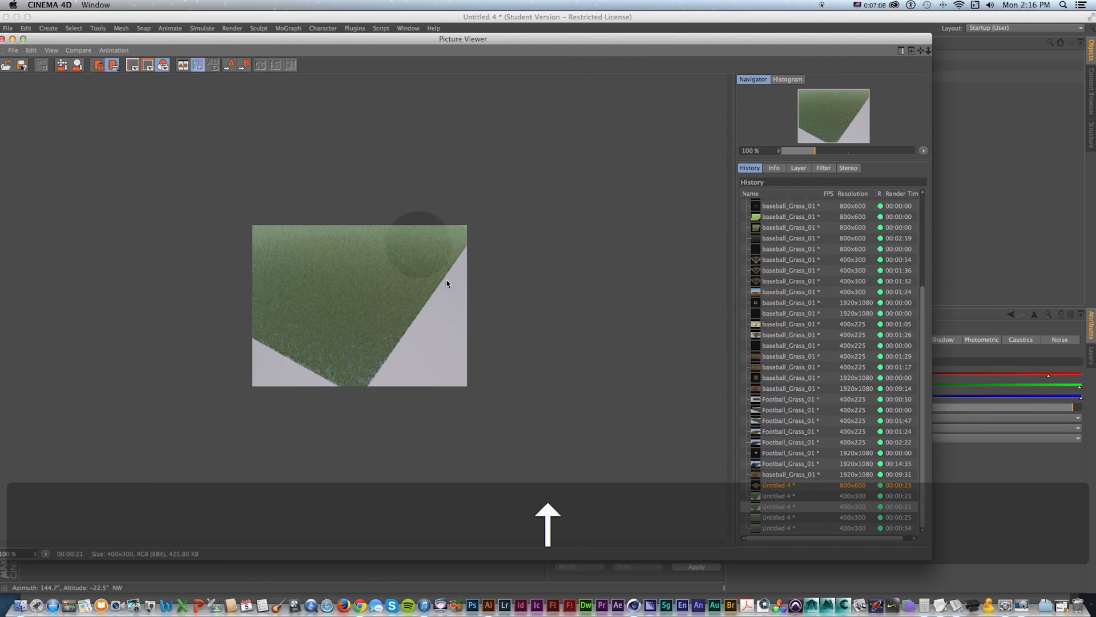
{"action": "key", "text": "Down"}
{"action": "key", "text": "Down"}
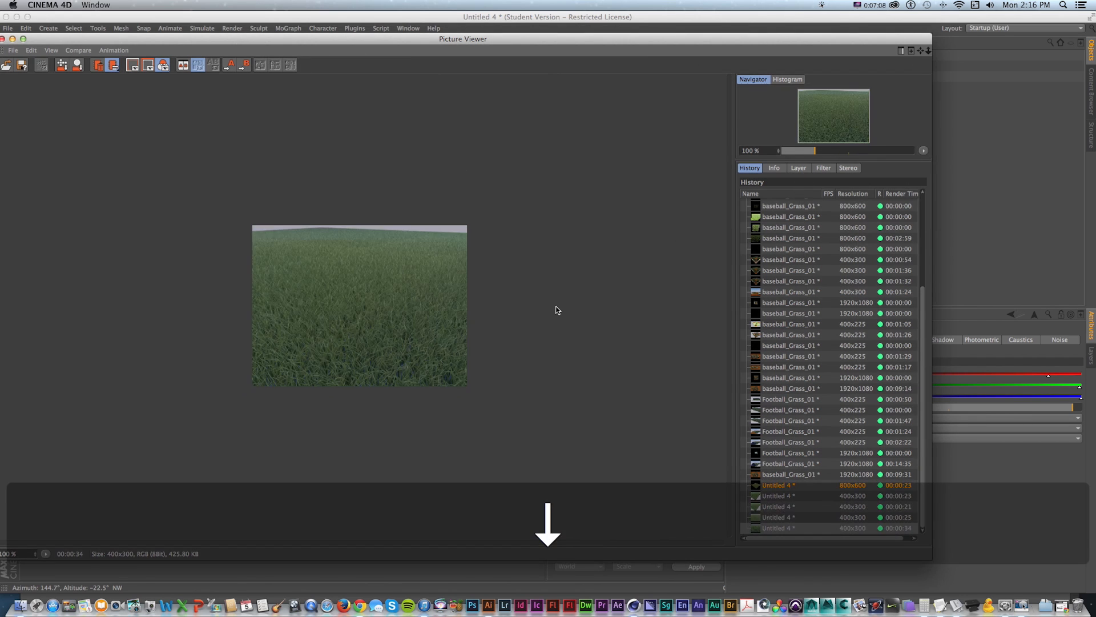
{"action": "left_click", "coordinate": [528, 388]}
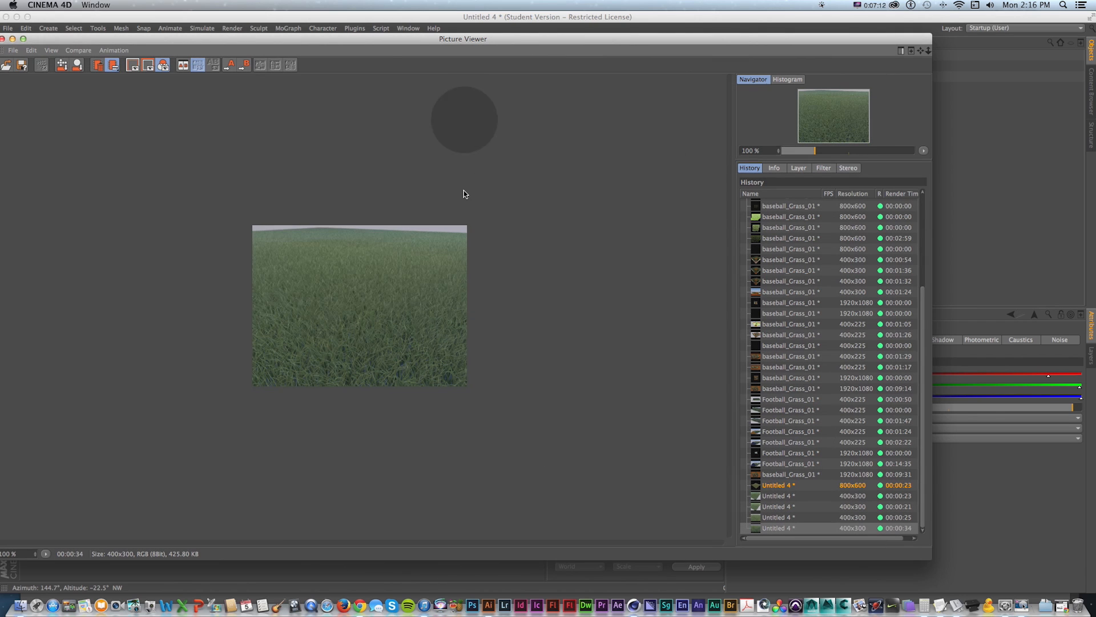
{"action": "left_click_drag", "start_coordinate": [292, 39], "coordinate": [351, 88]}
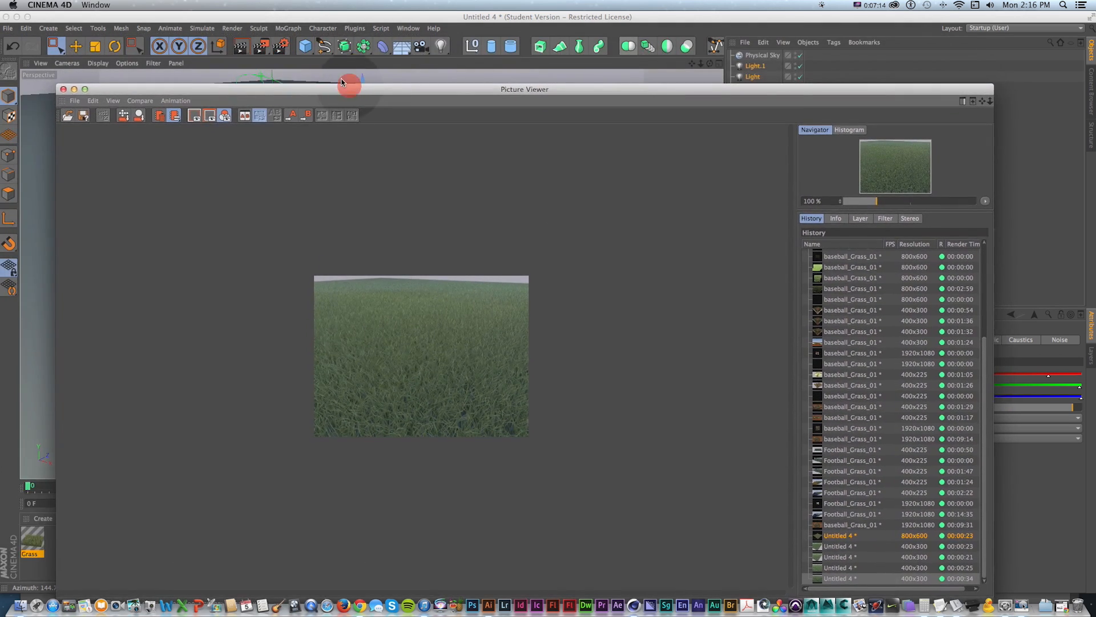
Disable Ambient Occlusion in the render settings and close them
{"action": "left_click", "coordinate": [281, 46]}
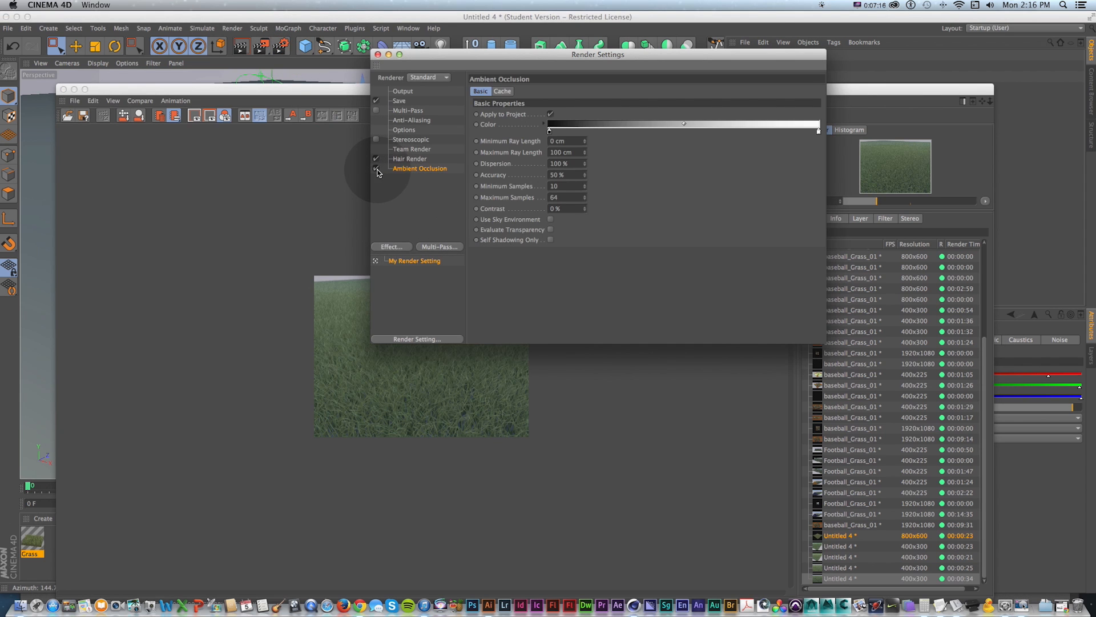
{"action": "left_click", "coordinate": [376, 169]}
{"action": "left_click_drag", "start_coordinate": [847, 91], "coordinate": [577, 101]}
{"action": "left_click", "coordinate": [374, 55]}
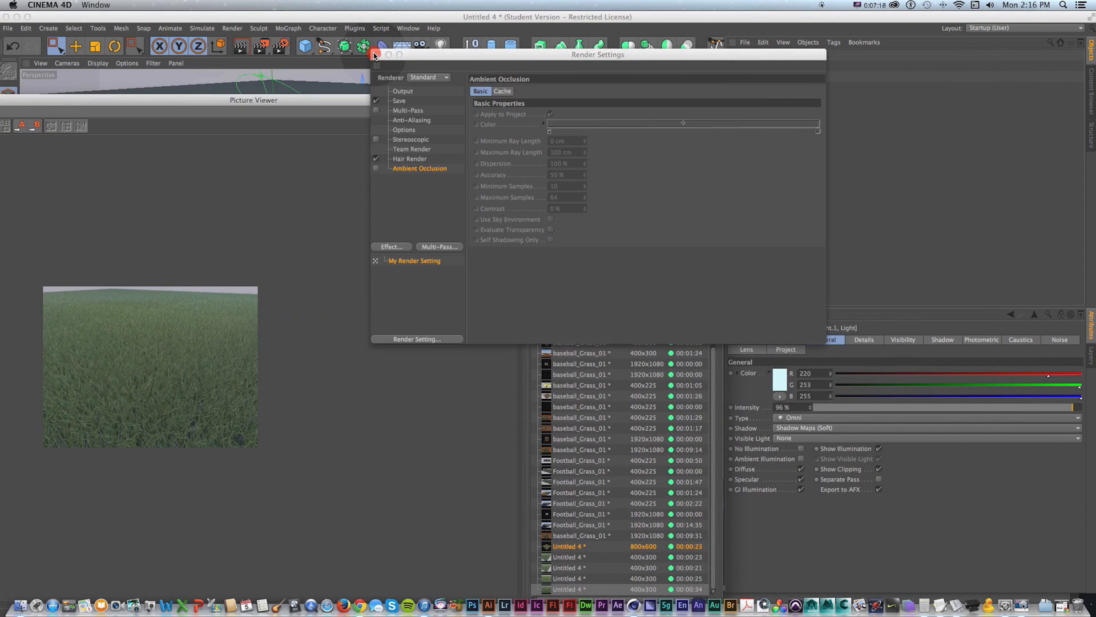
Minimize the Picture Viewer and set the shadow type of both omni lights to None
{"action": "left_click_drag", "start_coordinate": [296, 100], "coordinate": [462, 87]}
{"action": "left_click_drag", "start_coordinate": [142, 88], "coordinate": [366, 80]}
{"action": "left_click", "coordinate": [155, 76]}
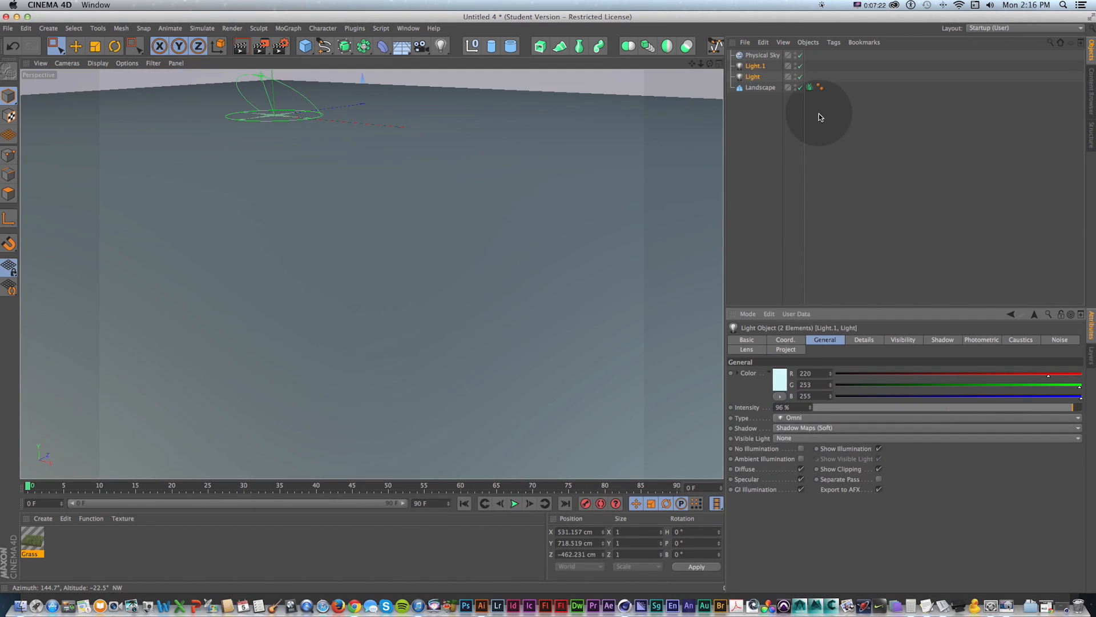
{"action": "left_click", "coordinate": [812, 428]}
{"action": "left_click", "coordinate": [810, 435]}
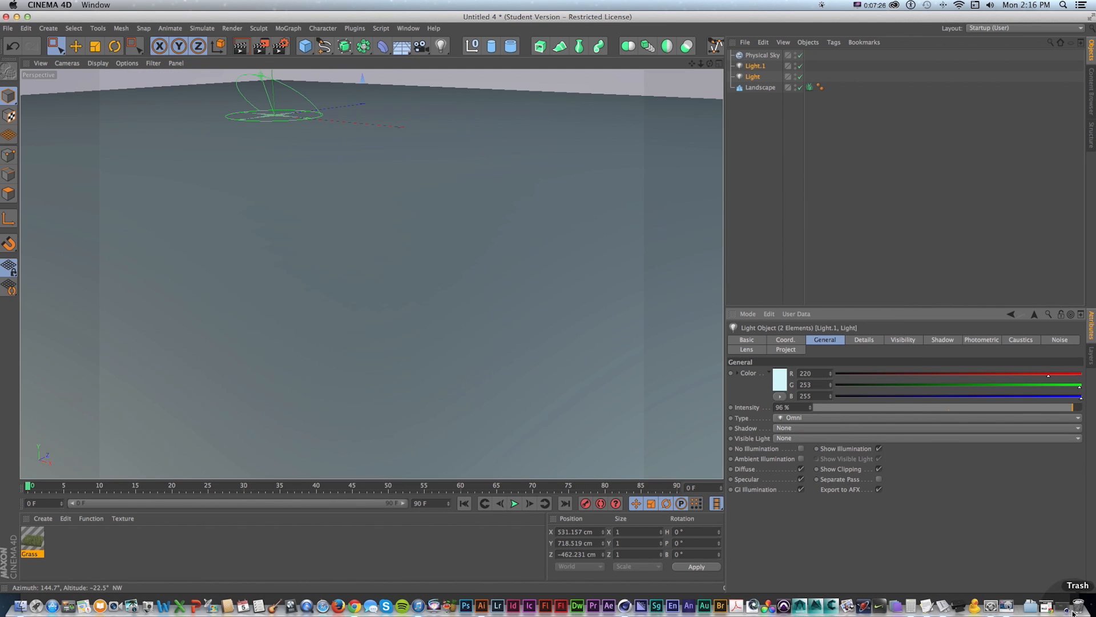
{"action": "left_click", "coordinate": [1063, 607]}
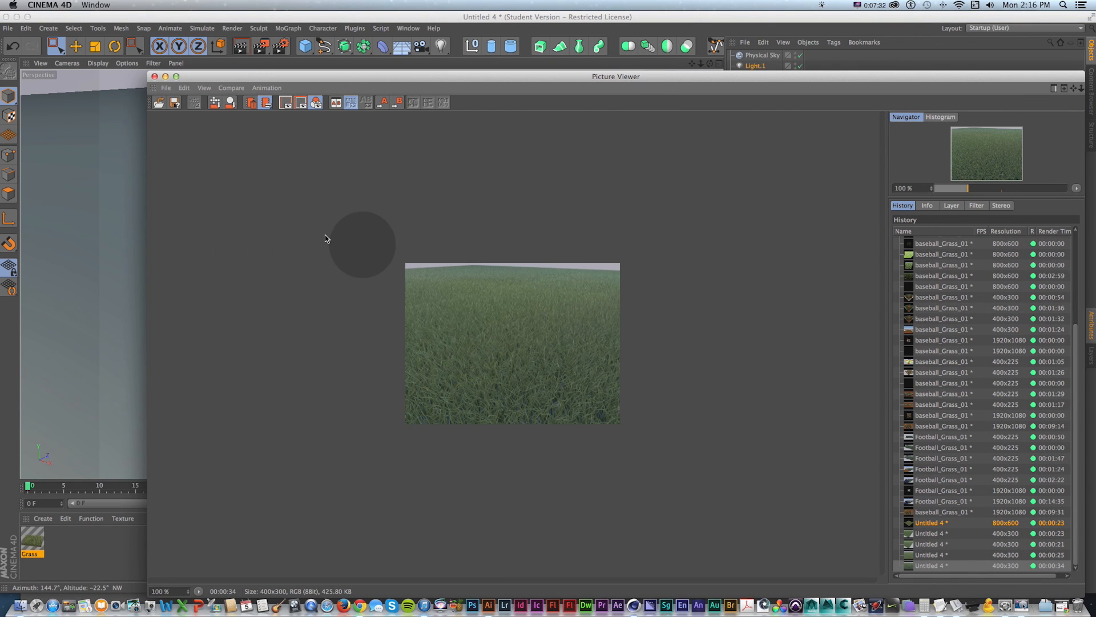
{"action": "left_click", "coordinate": [166, 77]}
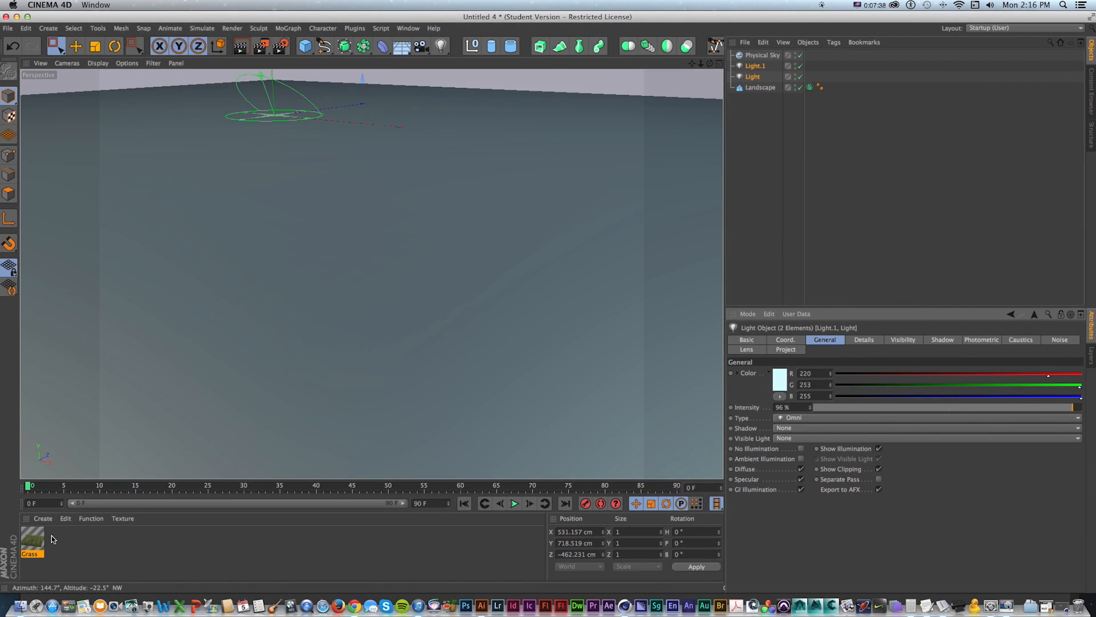
Create a new material and name it Dirt
{"action": "double_click", "coordinate": [56, 540]}
{"action": "double_click", "coordinate": [32, 540]}
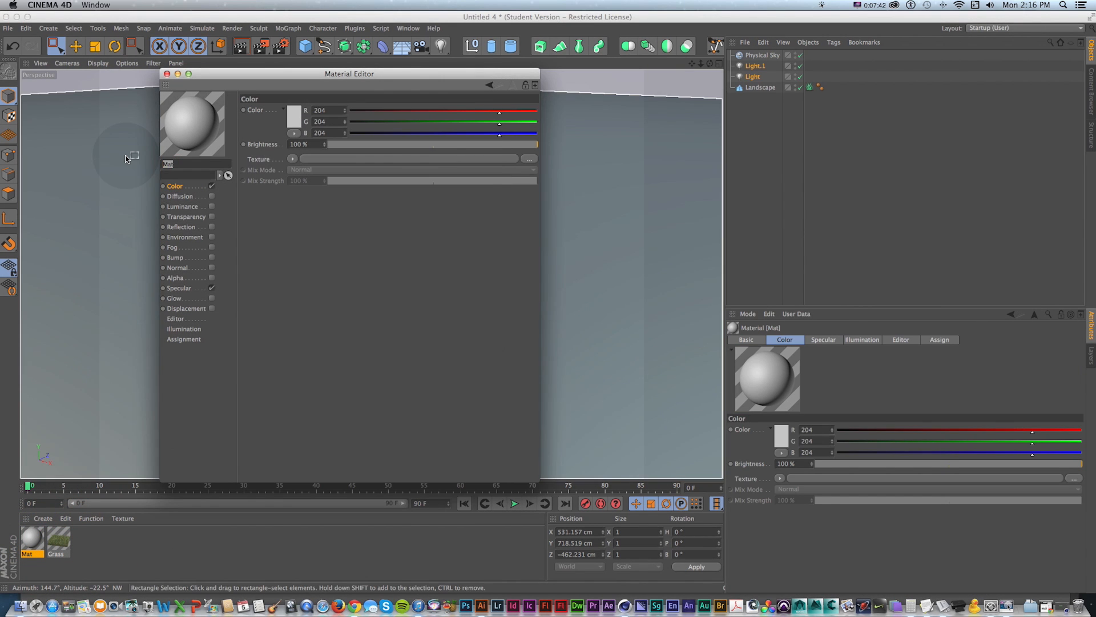
{"action": "type", "text": "Dirt"}
{"action": "key", "text": "Return"}
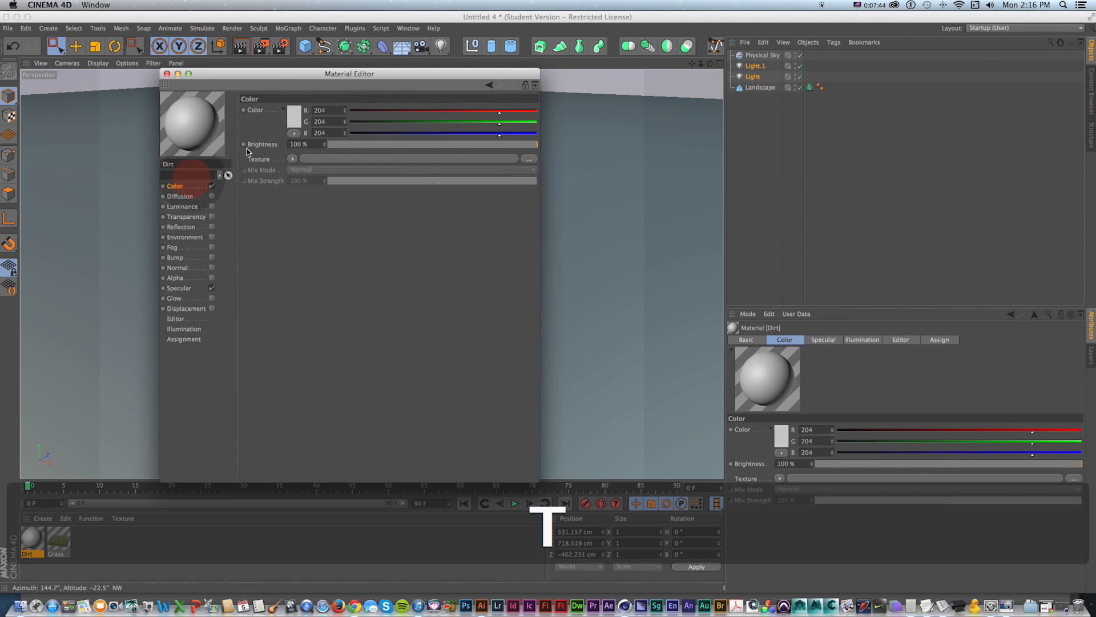
Set the Dirt material's color to a dark brown with RGB 47, 26, 5
{"action": "left_click", "coordinate": [294, 116]}
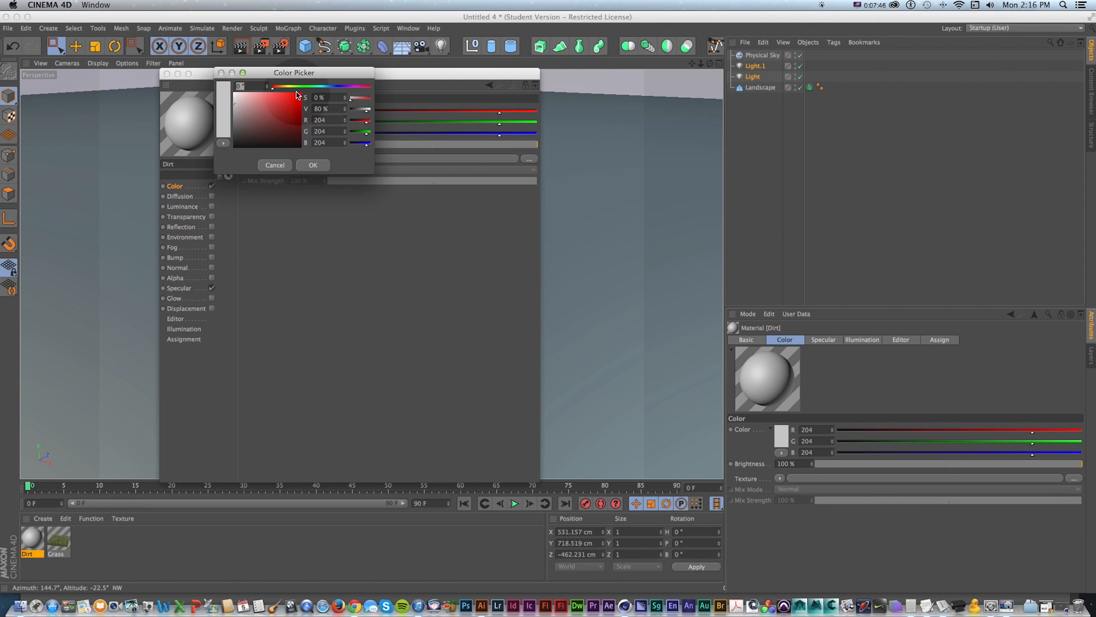
{"action": "left_click_drag", "start_coordinate": [280, 88], "coordinate": [294, 147]}
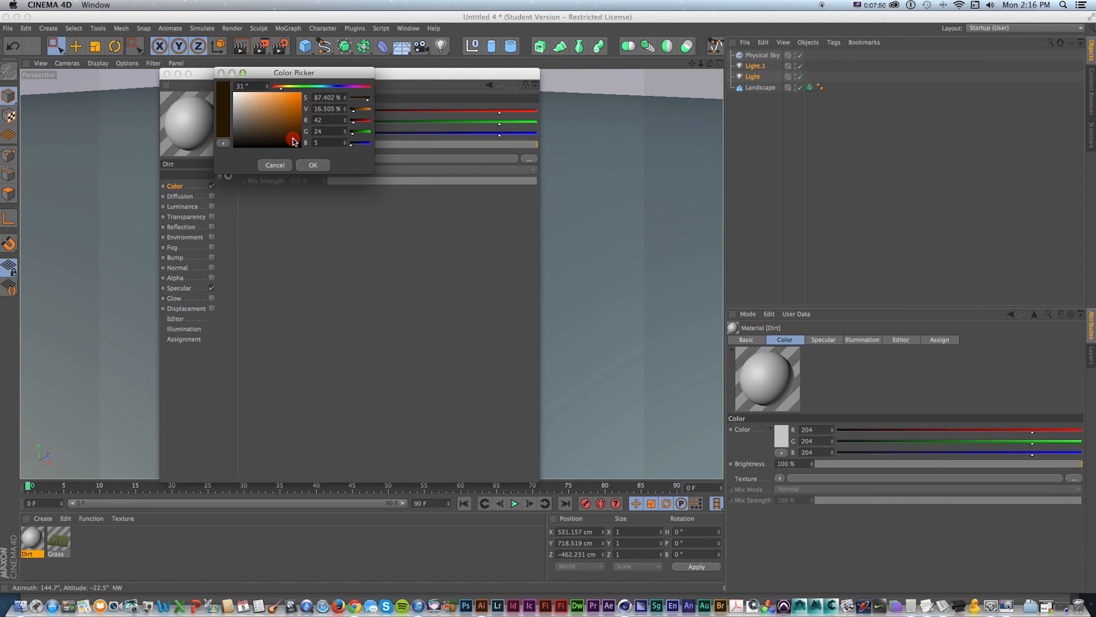
{"action": "left_click", "coordinate": [301, 166]}
{"action": "left_click_drag", "start_coordinate": [256, 73], "coordinate": [281, 77]}
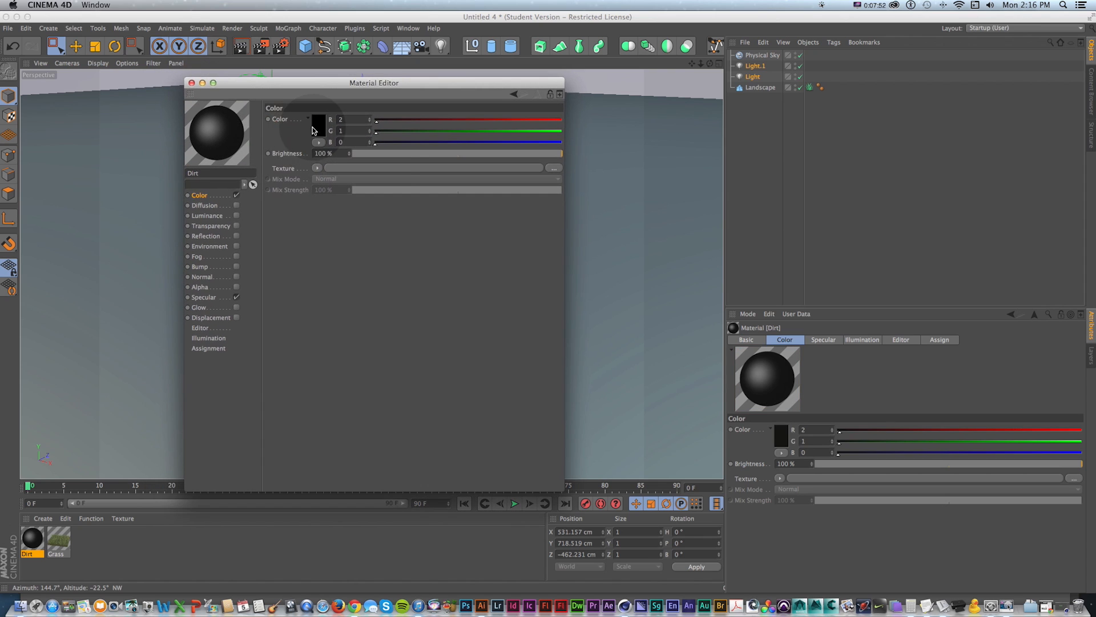
{"action": "left_click_drag", "start_coordinate": [314, 142], "coordinate": [316, 146]}
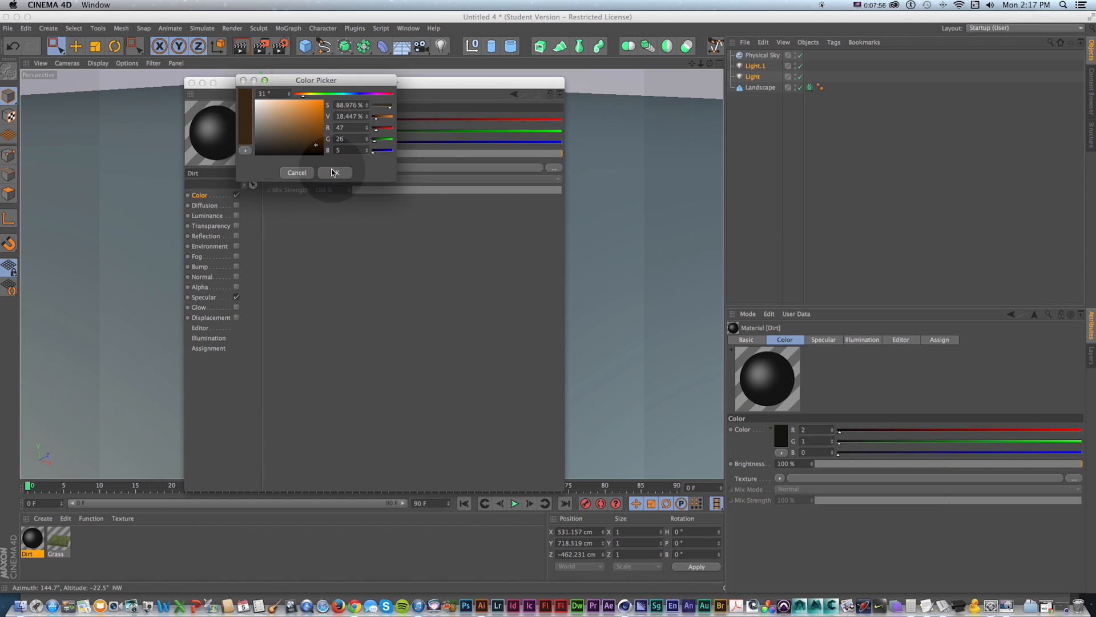
{"action": "left_click", "coordinate": [333, 172]}
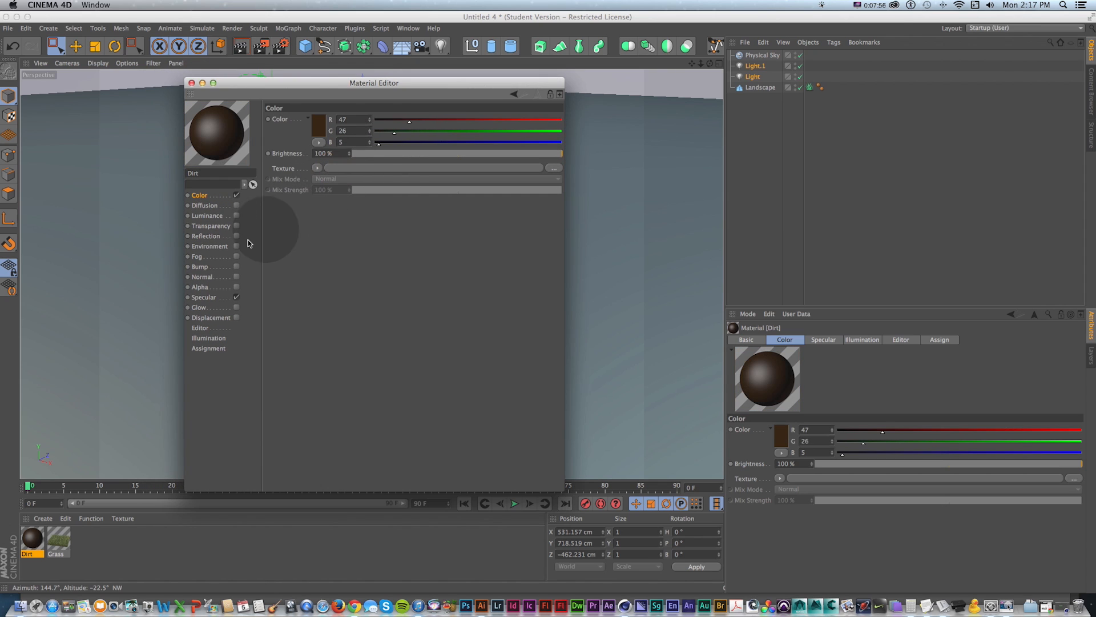
Enable the Dirt material's Bump channel with a Noise texture and set the noise type to Fire
{"action": "left_click", "coordinate": [221, 267]}
{"action": "left_click", "coordinate": [237, 267]}
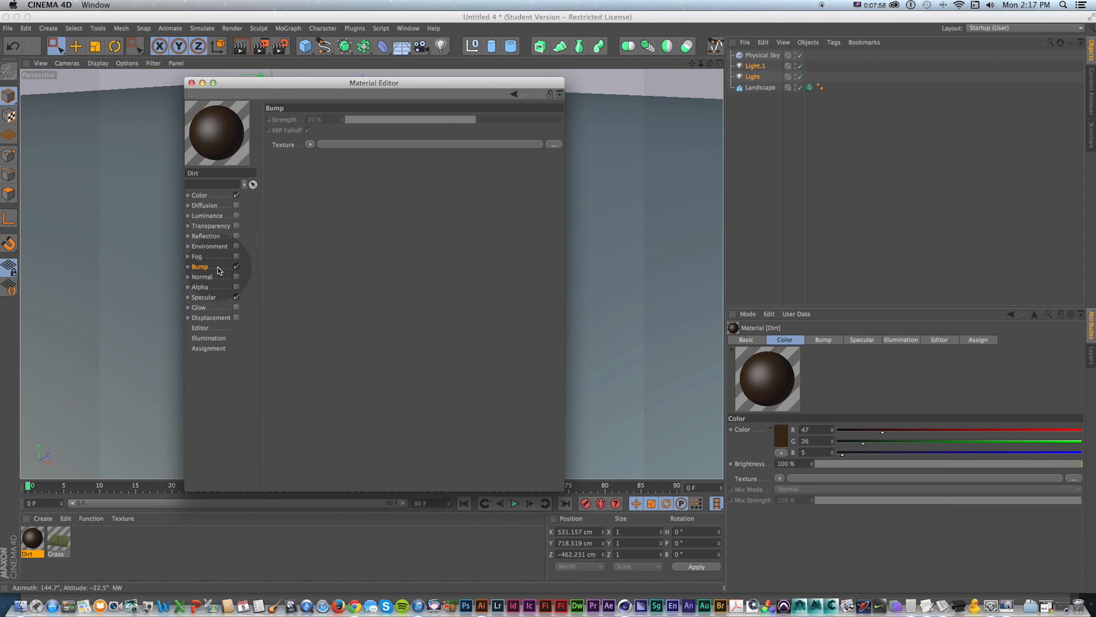
{"action": "left_click", "coordinate": [310, 144]}
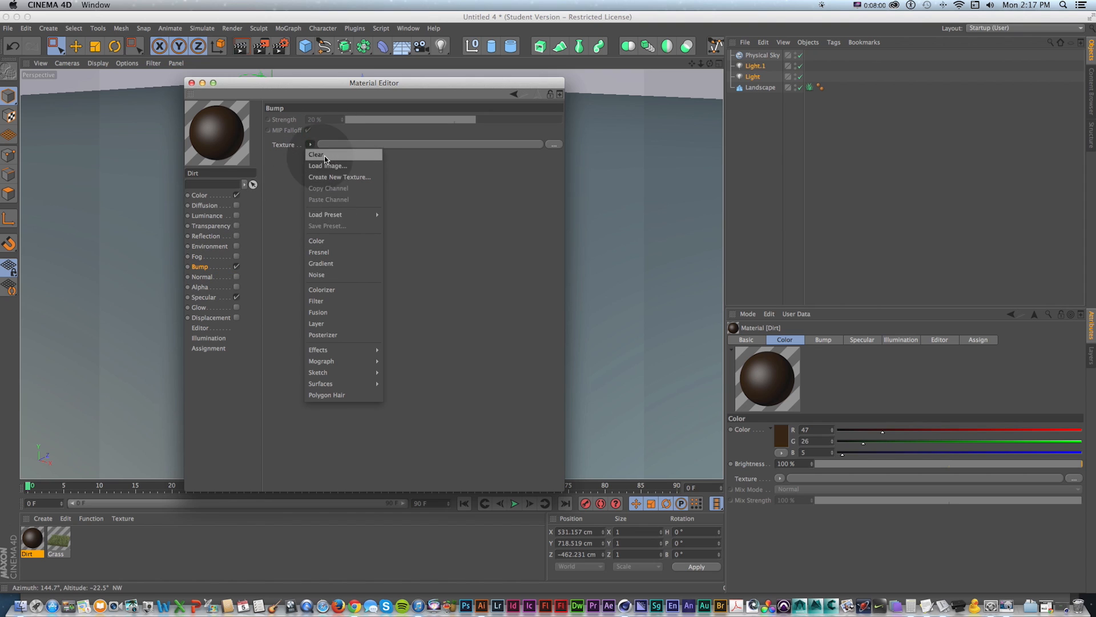
{"action": "left_click", "coordinate": [318, 274]}
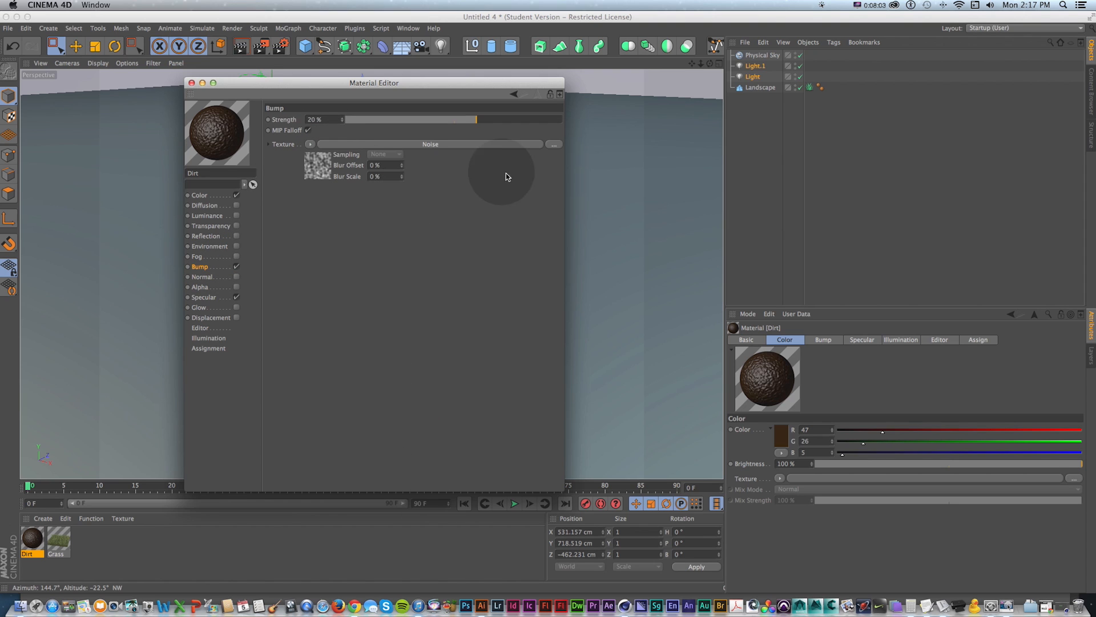
{"action": "left_click", "coordinate": [459, 144]}
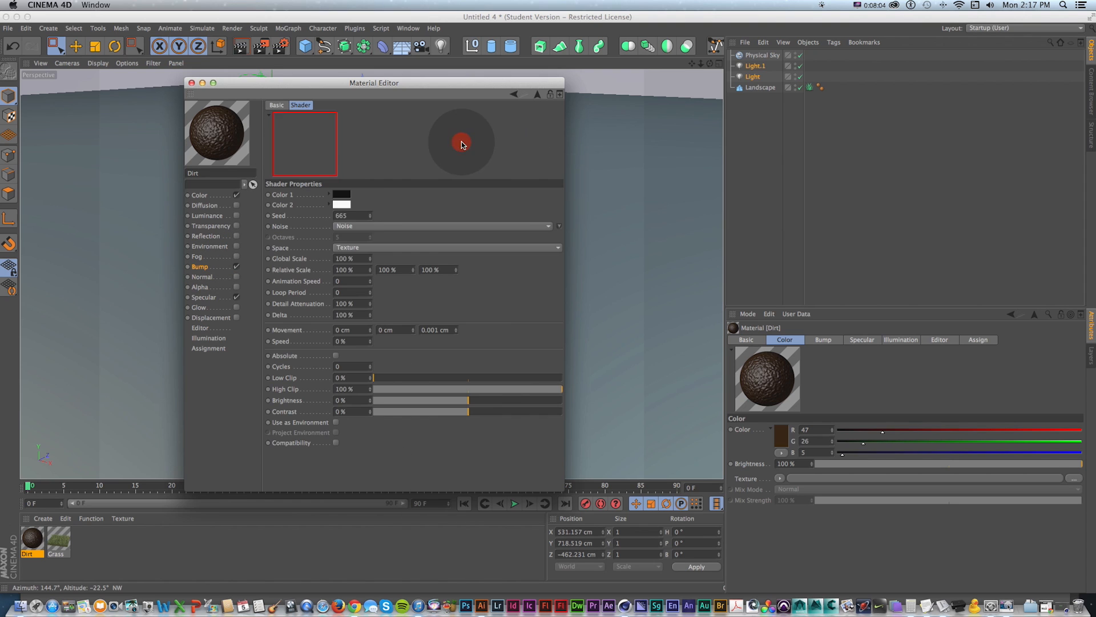
{"action": "left_click", "coordinate": [560, 227]}
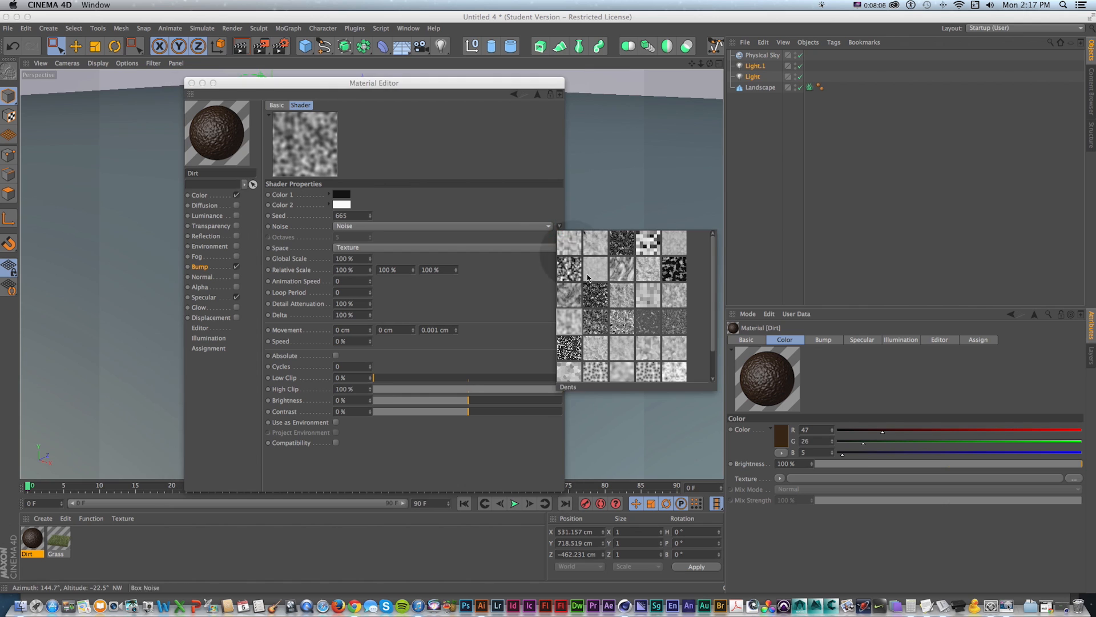
{"action": "left_click", "coordinate": [675, 273]}
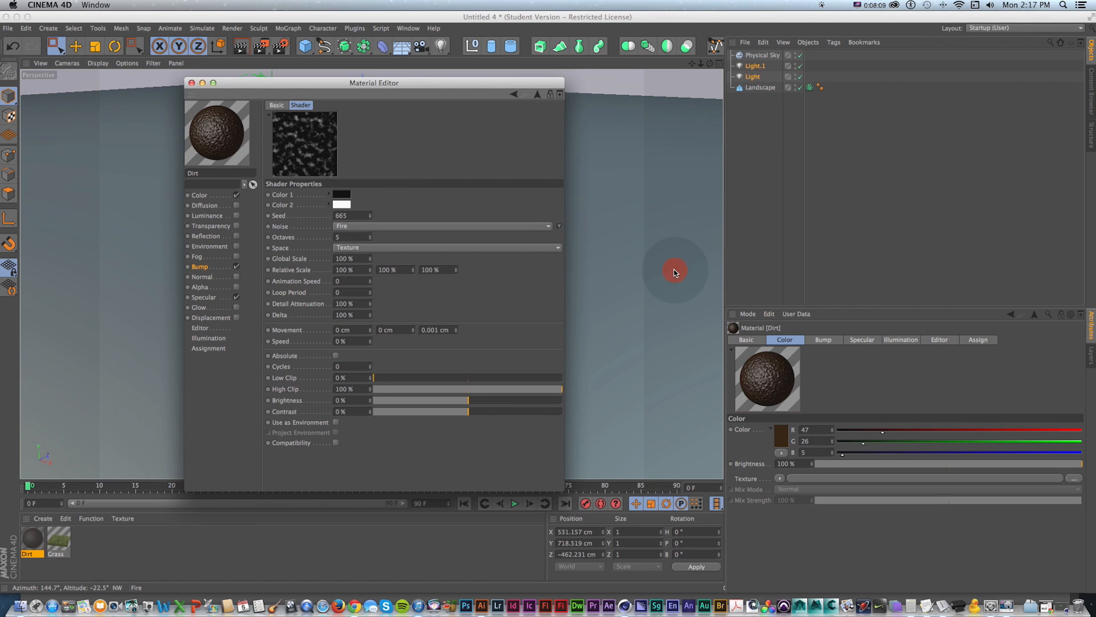
Set the bump noise's Global Scale to 48%
{"action": "left_click_drag", "start_coordinate": [246, 81], "coordinate": [392, 77]}
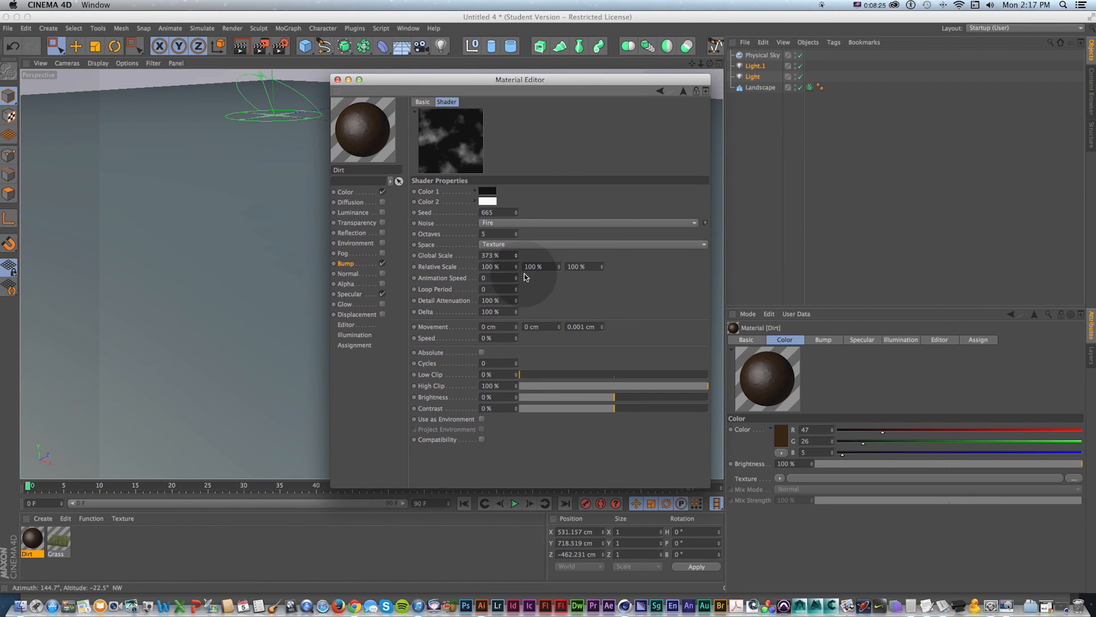
{"action": "key", "text": "super+z"}
{"action": "left_click_drag", "start_coordinate": [515, 254], "coordinate": [515, 256]}
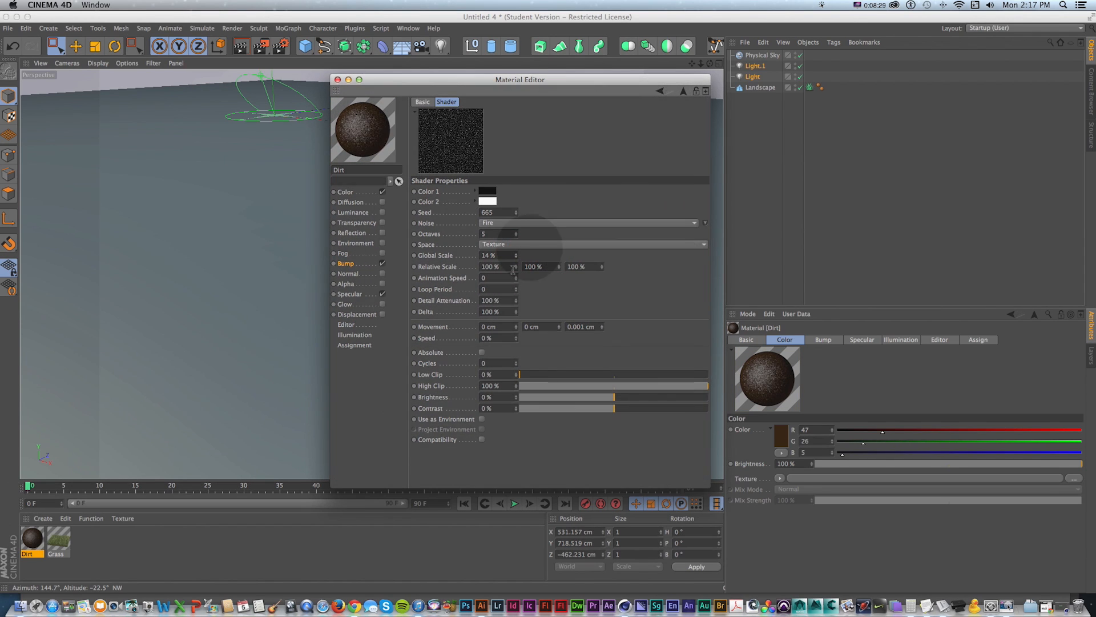
{"action": "left_click_drag", "start_coordinate": [516, 255], "coordinate": [516, 263]}
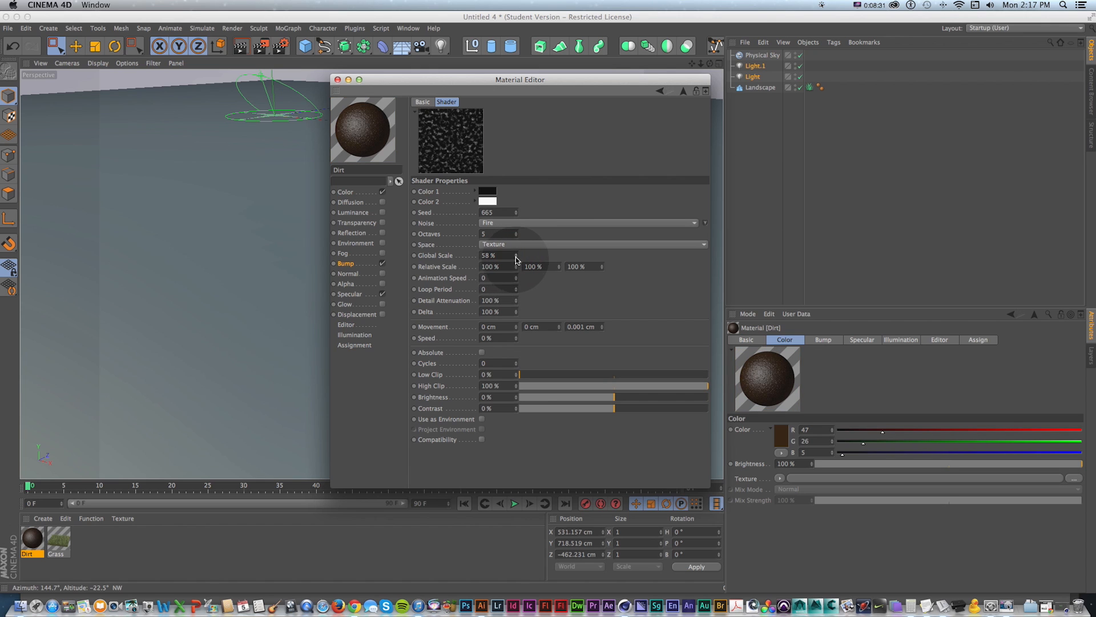
{"action": "left_click_drag", "start_coordinate": [411, 79], "coordinate": [316, 64]}
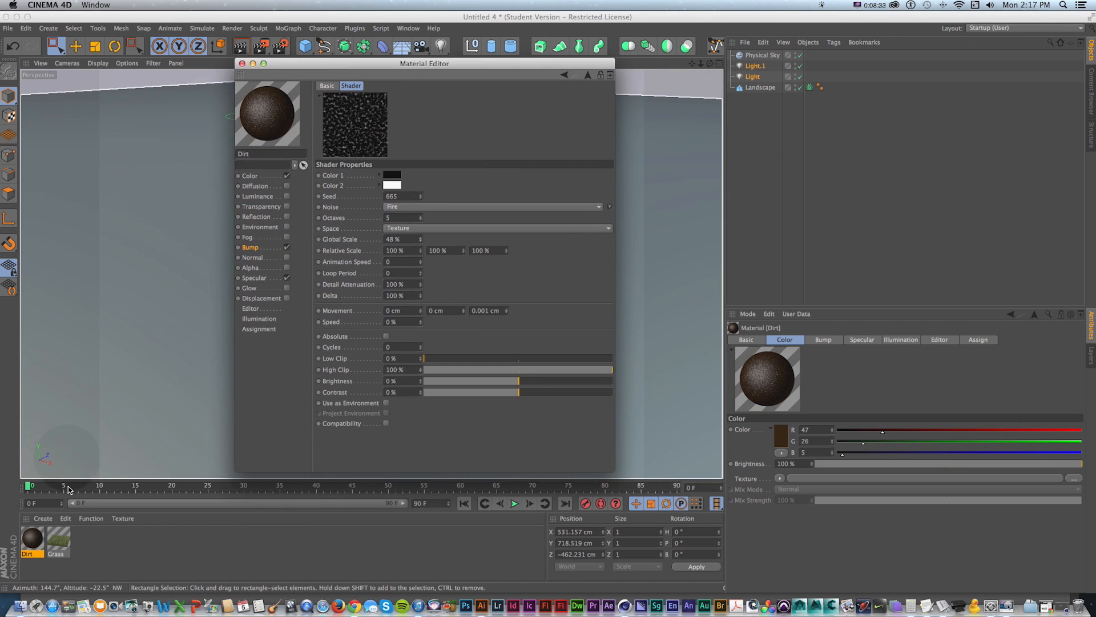
Change the Dirt material's color to a reddish brown with RGB 76, 25, 5 and close the Material Editor
{"action": "left_click", "coordinate": [250, 176]}
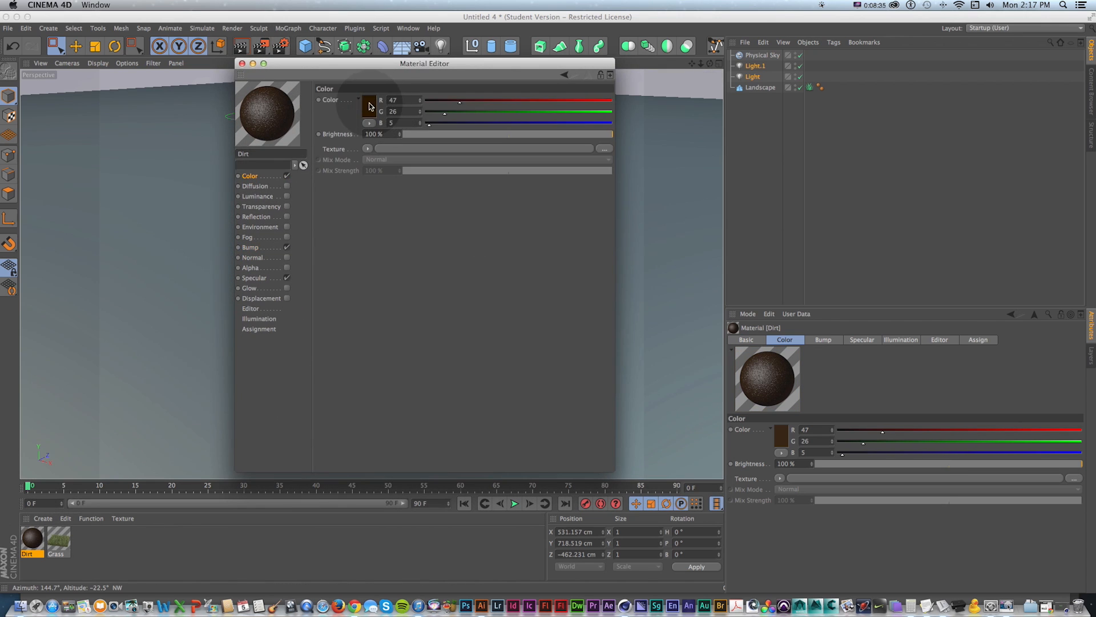
{"action": "left_click", "coordinate": [369, 110]}
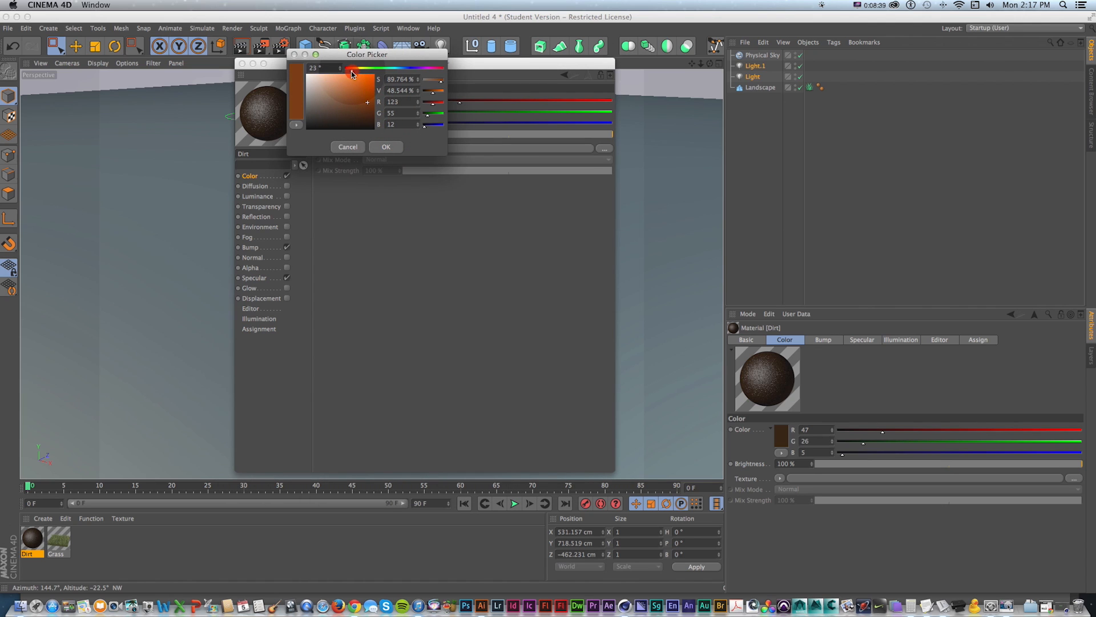
{"action": "left_click", "coordinate": [385, 146]}
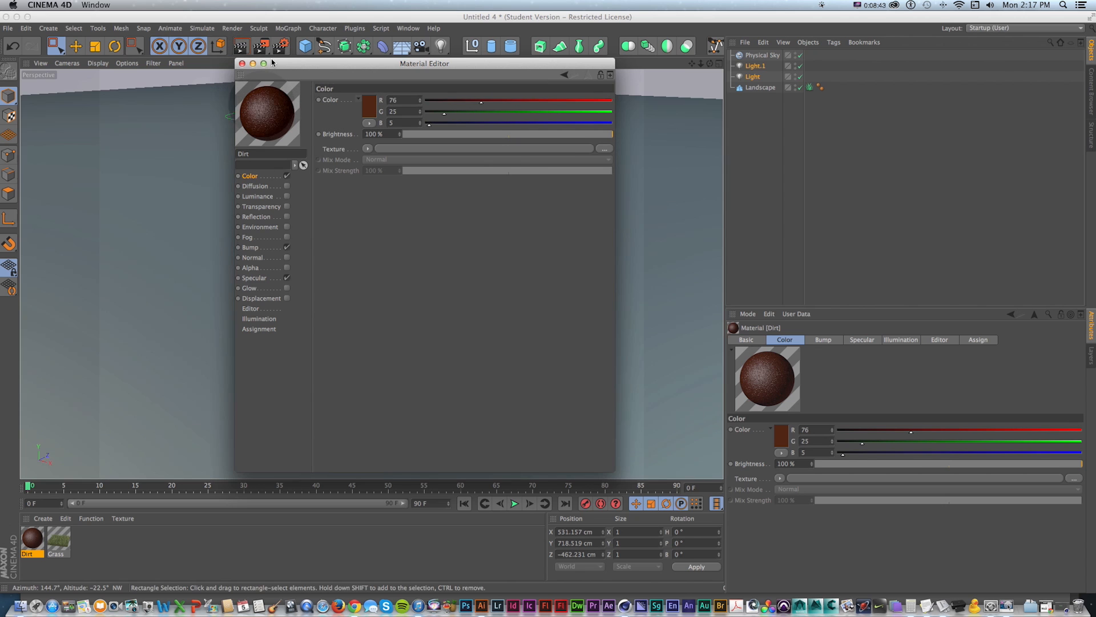
{"action": "left_click", "coordinate": [242, 64]}
Apply the Dirt material to the Landscape object
{"action": "left_click_drag", "start_coordinate": [40, 539], "coordinate": [754, 88]}
{"action": "scroll", "coordinate": [510, 162], "scroll_direction": "down", "scroll_amount": 8}
{"action": "left_click_drag", "start_coordinate": [510, 162], "coordinate": [519, 225]}
{"action": "key", "text": "1"}
Make the Landscape's Dirt texture seamless and tile it 4.91 times in U and 8.34 times in V
{"action": "left_click", "coordinate": [832, 87]}
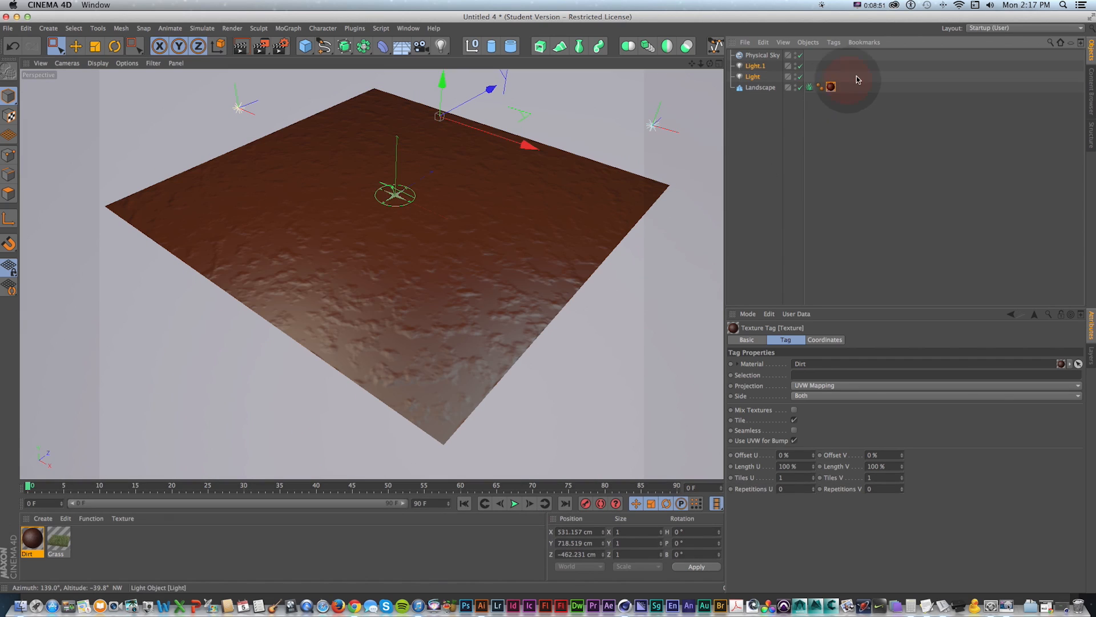
{"action": "left_click", "coordinate": [831, 87]}
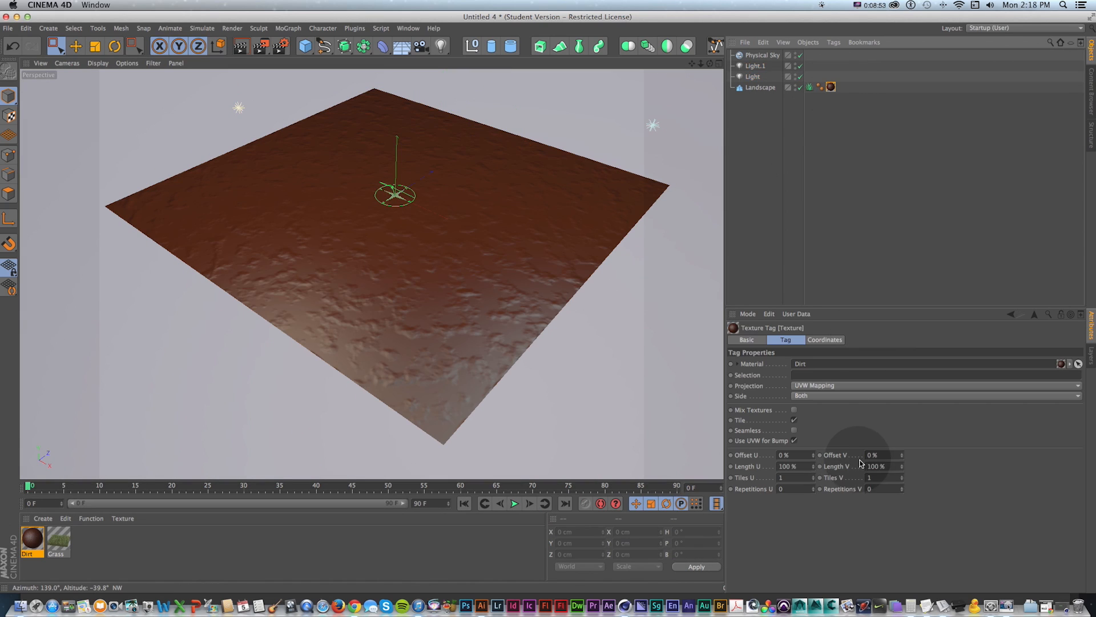
{"action": "left_click", "coordinate": [794, 430]}
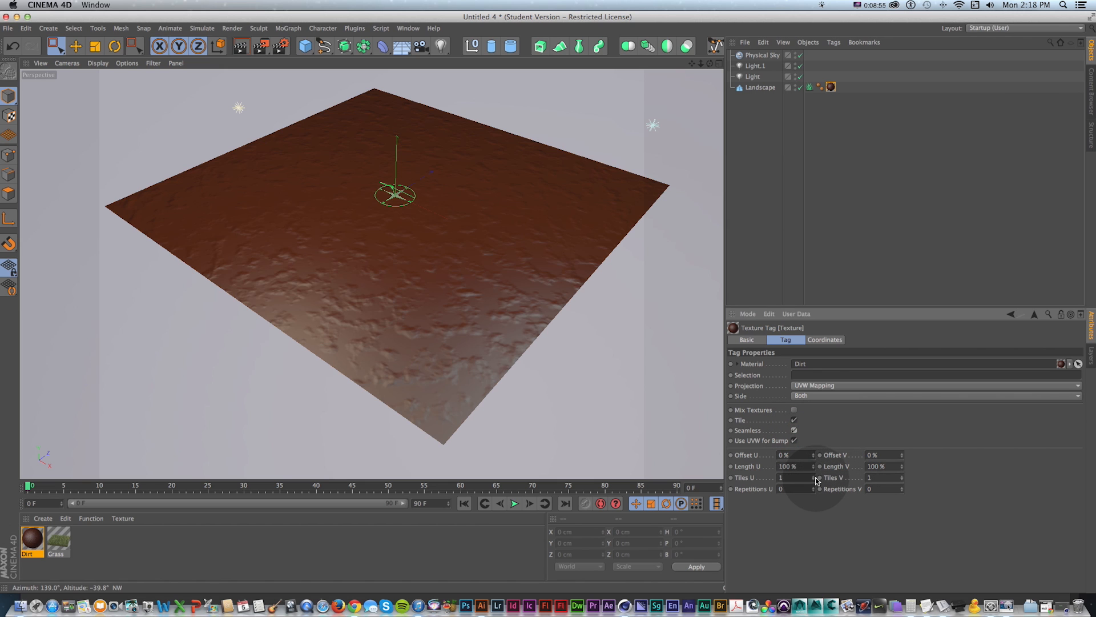
{"action": "mouse_move", "coordinate": [813, 478]}
{"action": "left_mouse_down"}
{"action": "mouse_move", "coordinate": [913, 481]}
{"action": "mouse_move", "coordinate": [903, 466]}
{"action": "mouse_move", "coordinate": [903, 492]}
{"action": "left_mouse_up"}
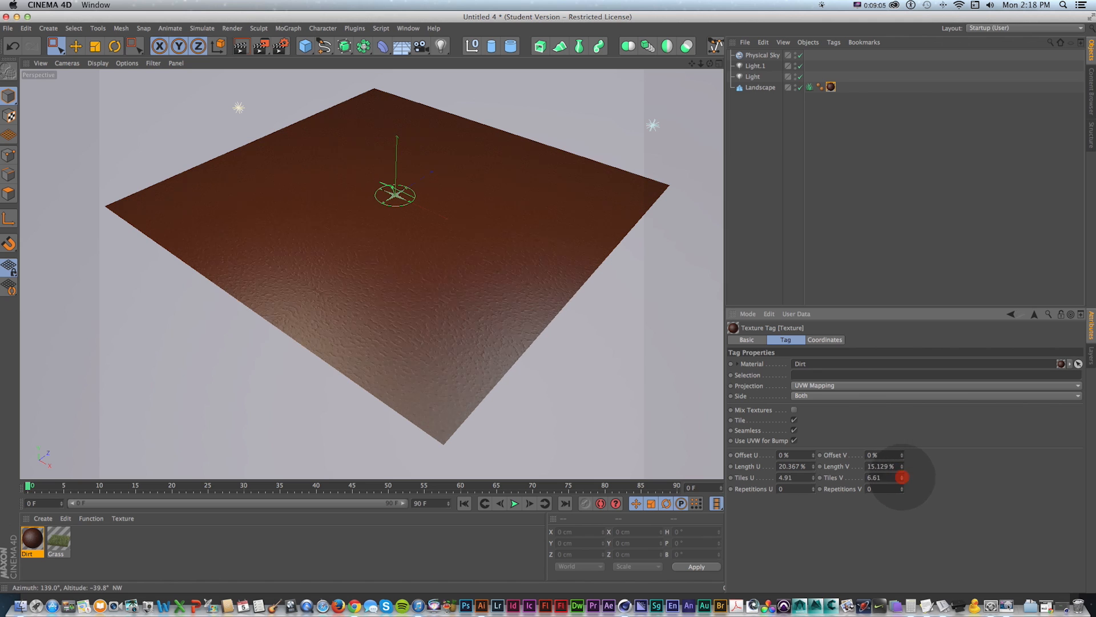
{"action": "left_click_drag", "start_coordinate": [902, 477], "coordinate": [858, 562]}
{"action": "mouse_move", "coordinate": [457, 318]}
{"action": "left_mouse_down"}
{"action": "mouse_move", "coordinate": [442, 349]}
{"action": "mouse_move", "coordinate": [449, 323]}
{"action": "left_mouse_up"}
{"action": "key", "text": "1"}
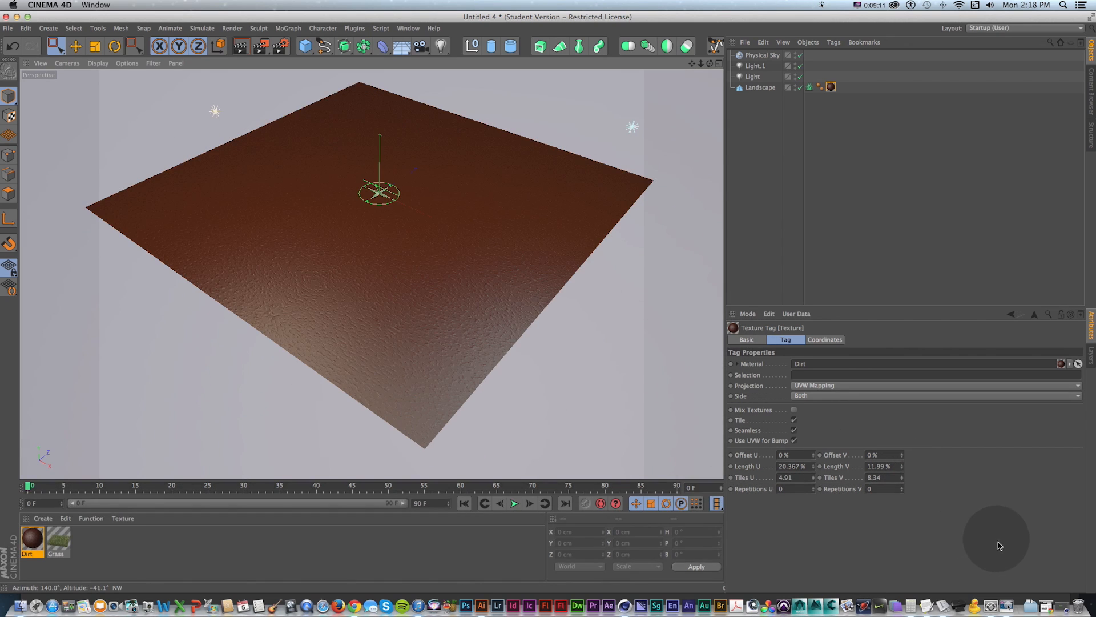
Render the grass over the dirt ground to the Picture Viewer, then minimize the viewer
{"action": "left_click", "coordinate": [429, 262]}
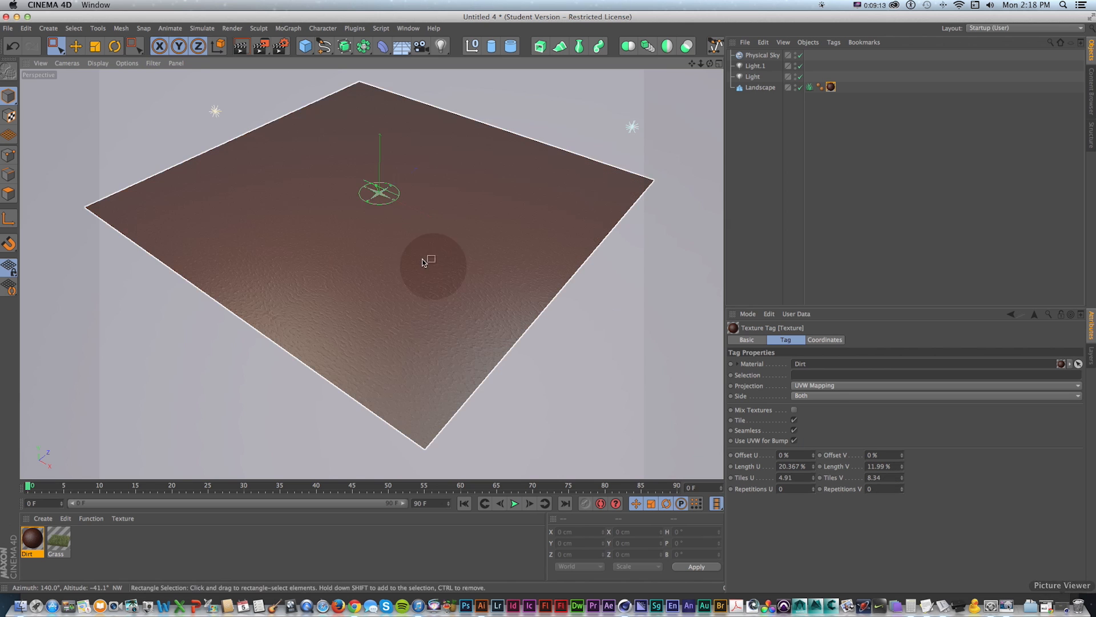
{"action": "key", "text": "shift+r"}
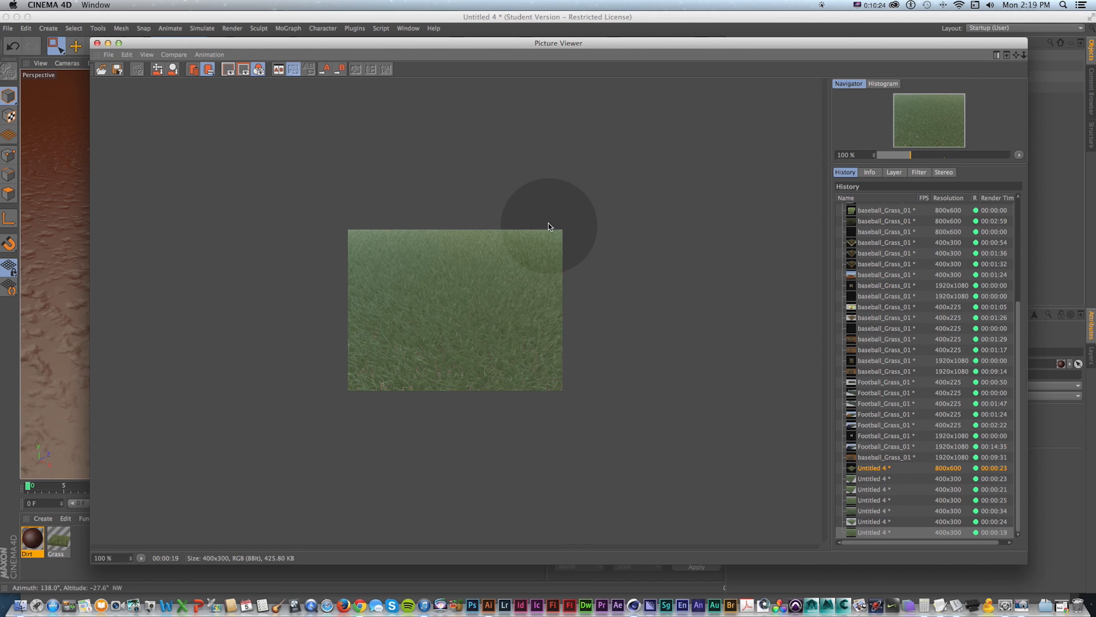
{"action": "left_click", "coordinate": [108, 43]}
{"action": "scroll", "coordinate": [476, 253], "scroll_direction": "down", "scroll_amount": 10}
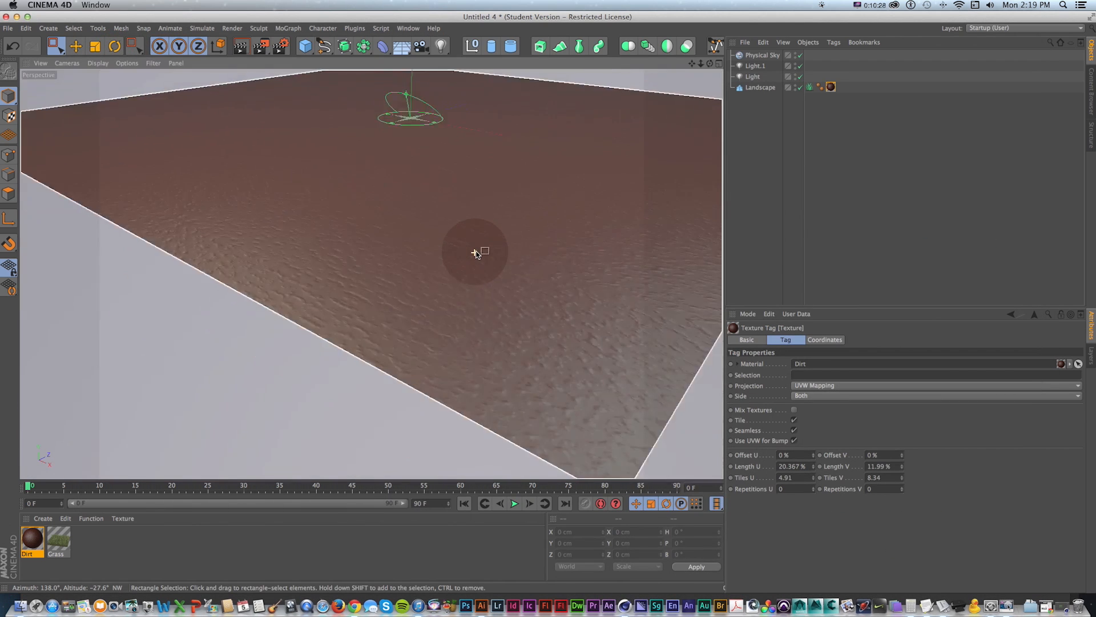
{"action": "key", "text": "1"}
{"action": "left_click_drag", "start_coordinate": [510, 213], "coordinate": [424, 311]}
{"action": "left_click_drag", "start_coordinate": [395, 315], "coordinate": [443, 192]}
{"action": "key", "text": "1"}
{"action": "left_click_drag", "start_coordinate": [443, 268], "coordinate": [399, 394]}
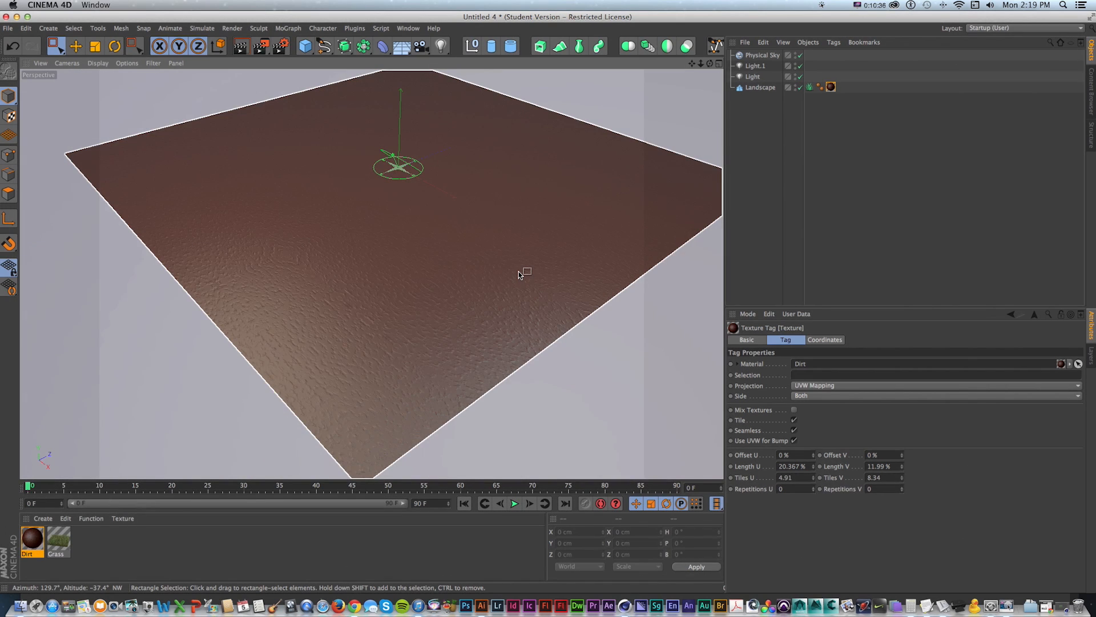
{"action": "key", "text": "1"}
{"action": "left_click_drag", "start_coordinate": [501, 221], "coordinate": [443, 262]}
{"action": "left_click_drag", "start_coordinate": [444, 262], "coordinate": [619, 264]}
{"action": "key", "text": "1"}
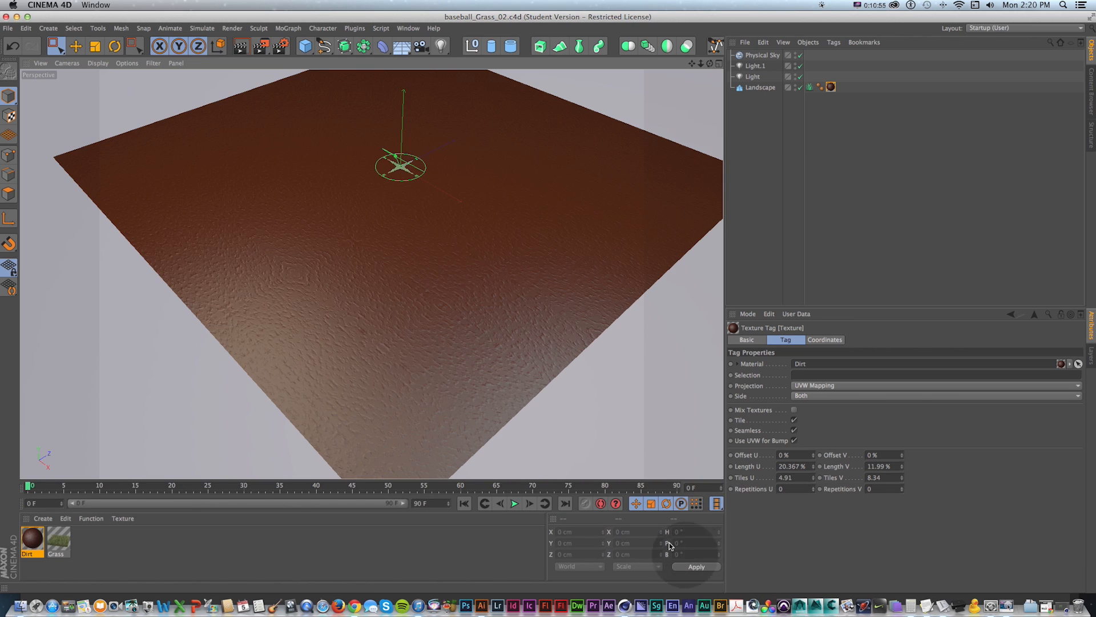
Switch to Illustrator and create a new RGB document 2000 pt wide and 2000 pt high
{"action": "left_click", "coordinate": [481, 609]}
{"action": "key", "text": "super+n"}
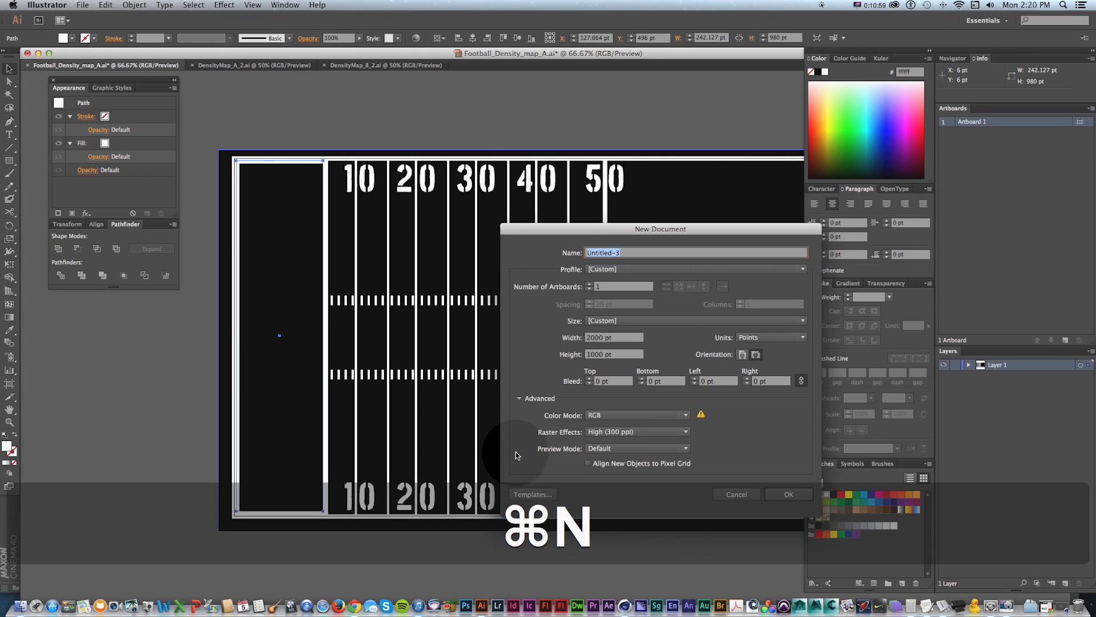
{"action": "left_click_drag", "start_coordinate": [588, 228], "coordinate": [388, 134]}
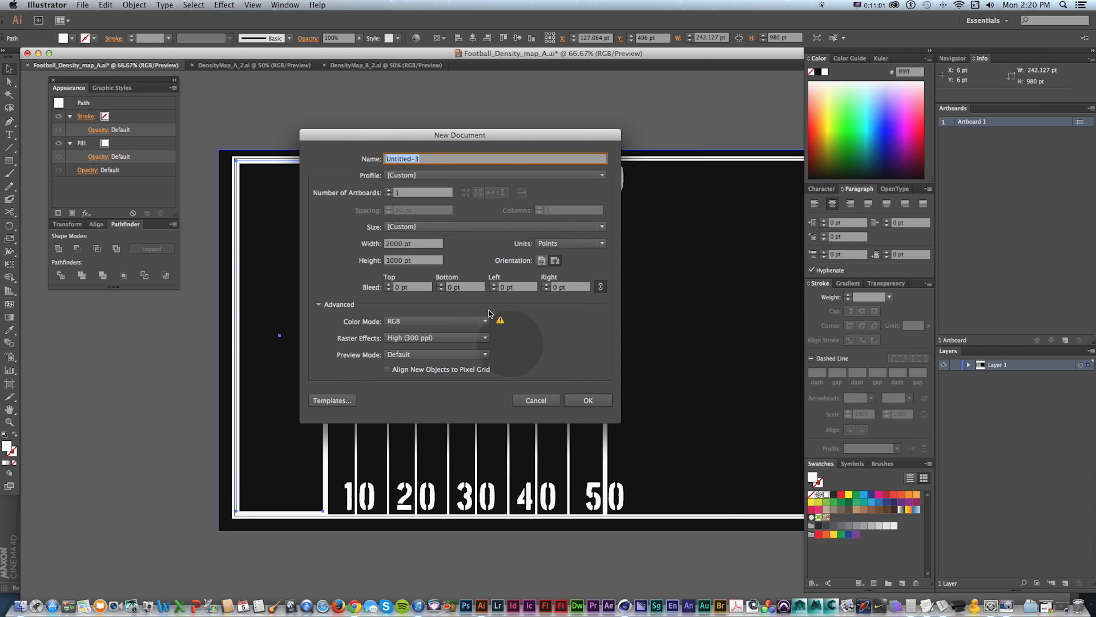
{"action": "left_click", "coordinate": [386, 263]}
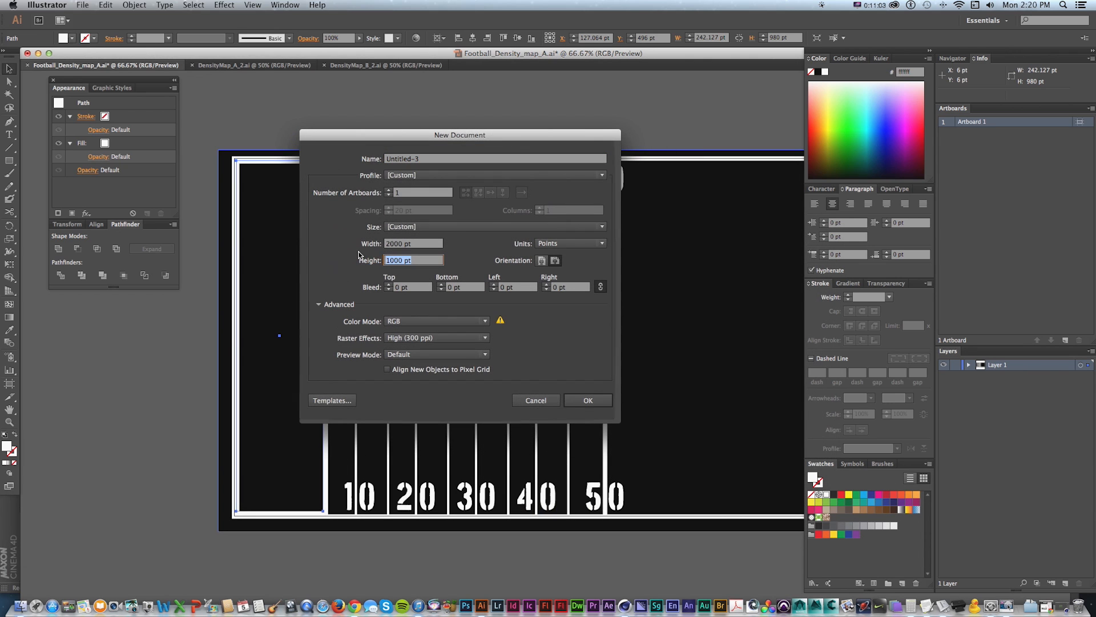
{"action": "type", "text": "2000"}
{"action": "key", "text": "Return"}
Draw a rectangle about 603 by 522 pt in the artboard's upper part and swap its fill and stroke colors
{"action": "key", "text": "super+minus"}
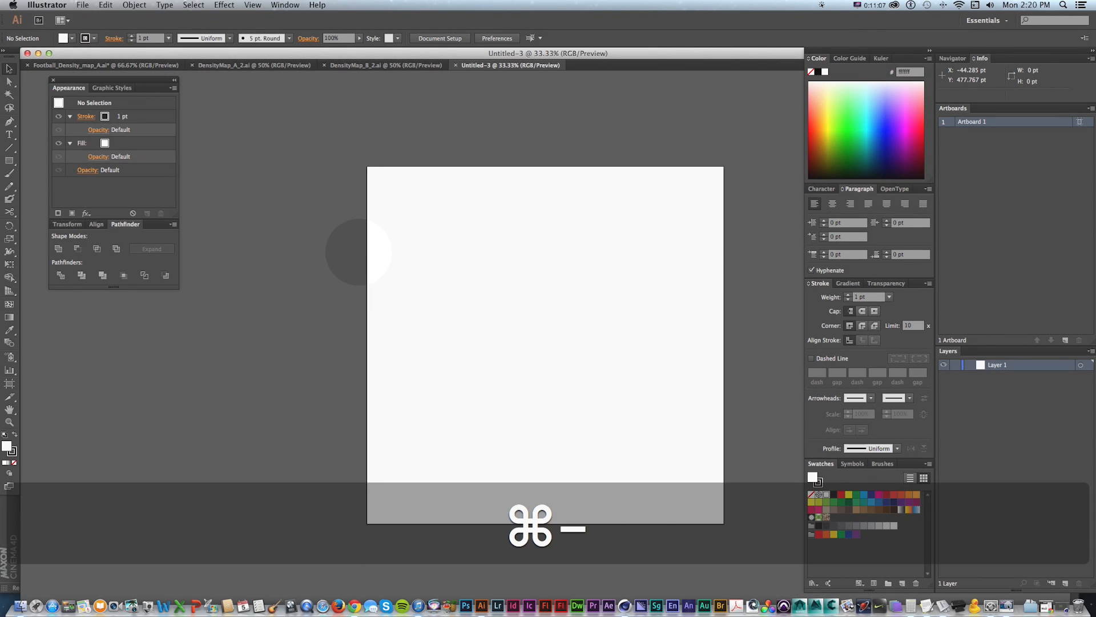
{"action": "left_click_drag", "start_coordinate": [399, 264], "coordinate": [368, 224]}
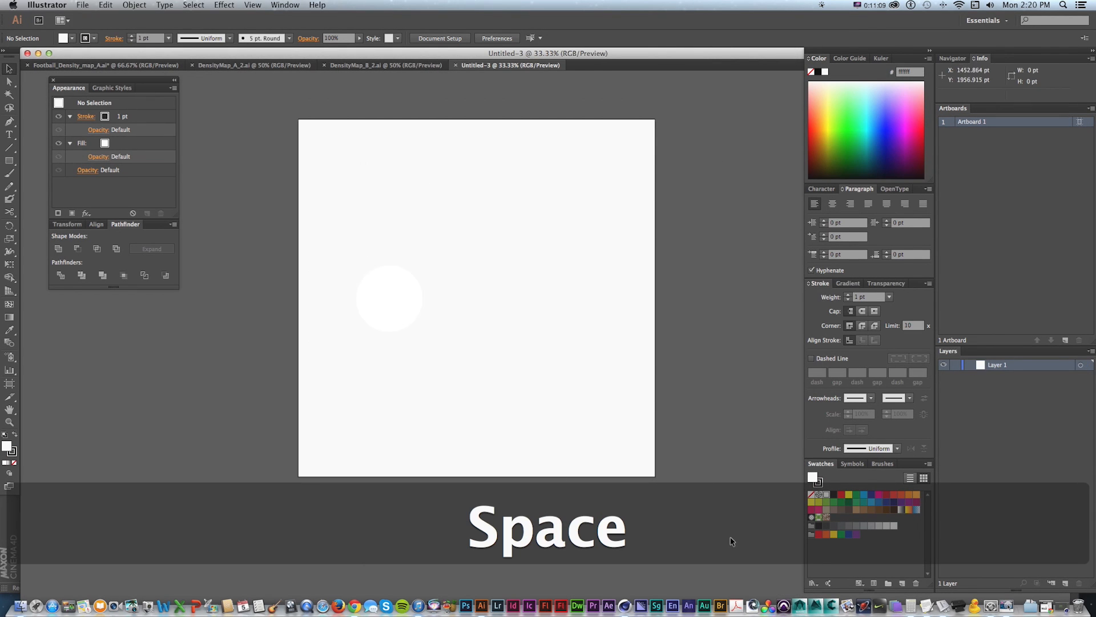
{"action": "left_click", "coordinate": [10, 165]}
{"action": "mouse_move", "coordinate": [364, 146]}
{"action": "left_mouse_down"}
{"action": "mouse_move", "coordinate": [441, 225]}
{"action": "mouse_move", "coordinate": [472, 239]}
{"action": "left_mouse_up"}
{"action": "key", "text": "z"}
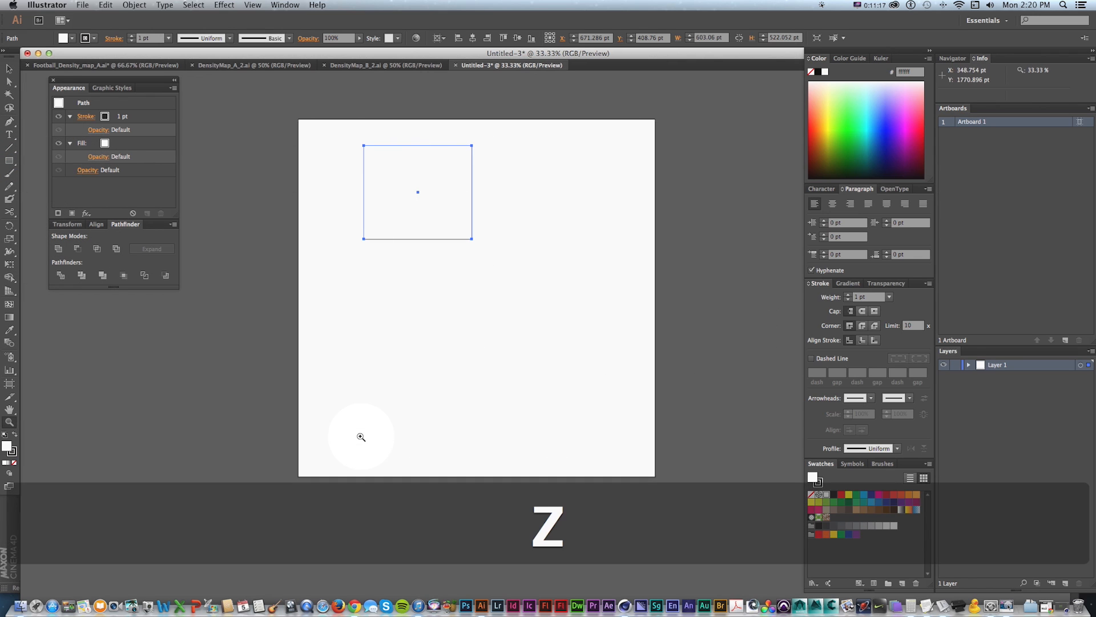
{"action": "key", "text": "shift+x"}
{"action": "key", "text": "z"}
{"action": "left_click_drag", "start_coordinate": [341, 133], "coordinate": [434, 241]}
{"action": "key", "text": "v"}
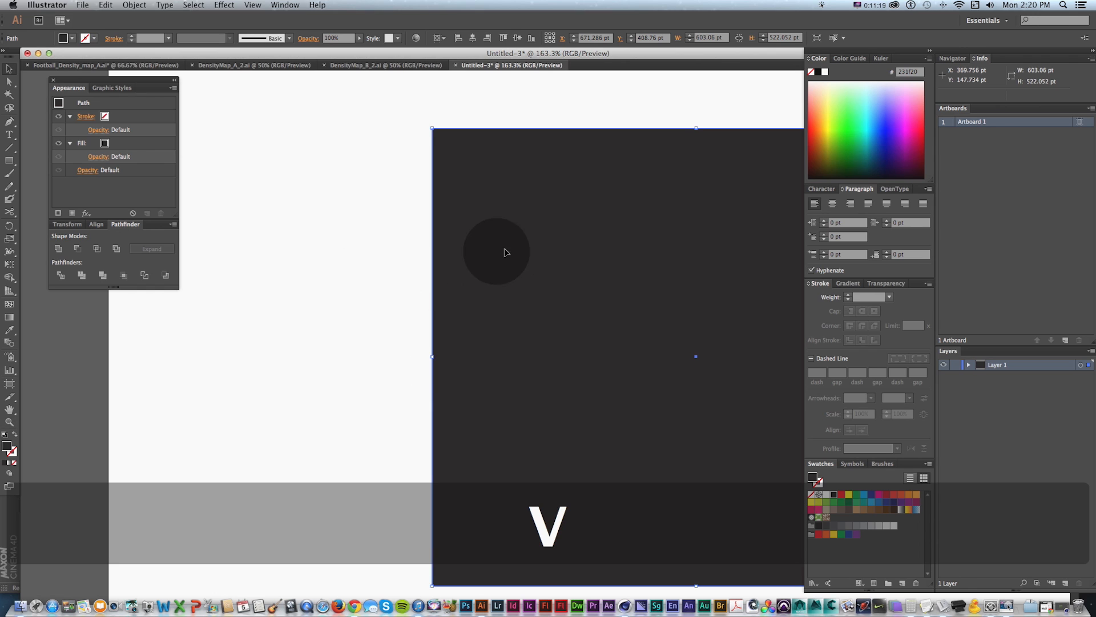
{"action": "key", "text": "z"}
{"action": "left_click_drag", "start_coordinate": [404, 202], "coordinate": [494, 374]}
{"action": "left_click_drag", "start_coordinate": [411, 235], "coordinate": [635, 543]}
{"action": "key", "text": "v"}
{"action": "key", "text": "super+minus"}
{"action": "key", "text": "super+minus"}
{"action": "key", "text": "super+minus"}
{"action": "key", "text": "super+minus"}
{"action": "key", "text": "super+minus"}
{"action": "key", "text": "super+minus"}
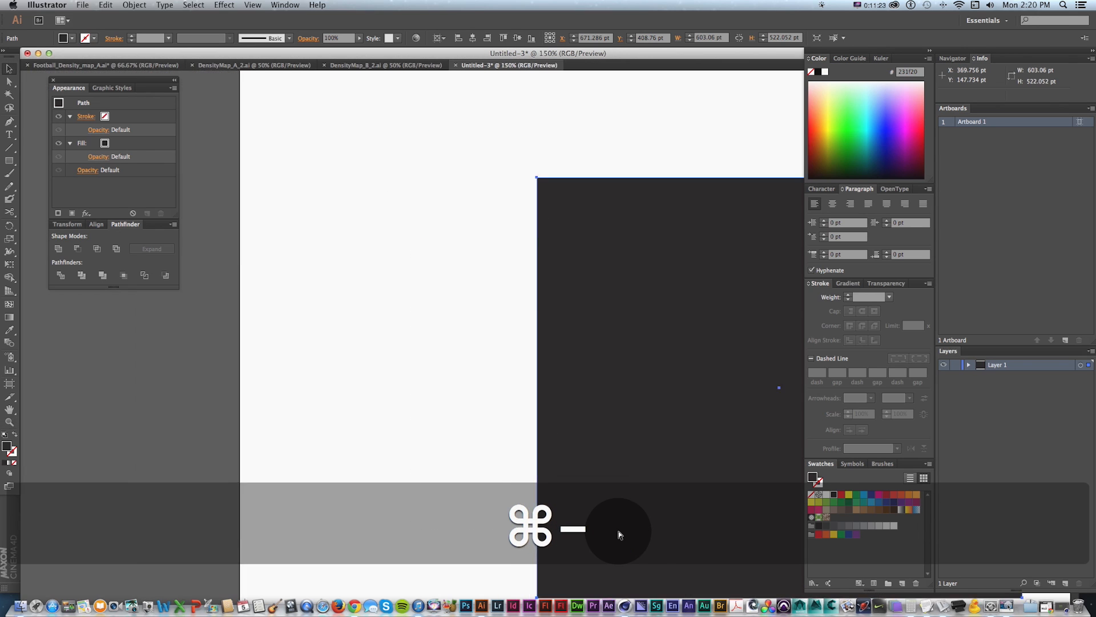
{"action": "key", "text": "space"}
{"action": "left_click_drag", "start_coordinate": [657, 423], "coordinate": [521, 393]}
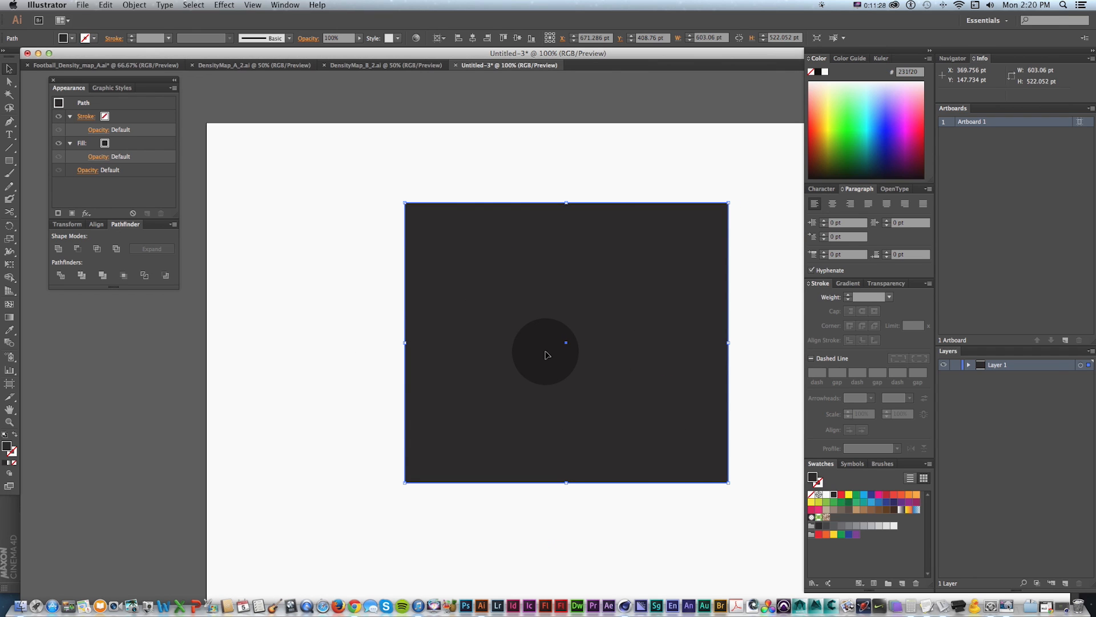
{"action": "key", "text": "super+minus"}
Delete the practice rectangle from the artboard
{"action": "key", "text": "v"}
{"action": "mouse_move", "coordinate": [547, 354]}
{"action": "left_mouse_down"}
{"action": "mouse_move", "coordinate": [431, 293]}
{"action": "mouse_move", "coordinate": [416, 276]}
{"action": "mouse_move", "coordinate": [424, 211]}
{"action": "mouse_move", "coordinate": [396, 194]}
{"action": "mouse_move", "coordinate": [419, 200]}
{"action": "mouse_move", "coordinate": [432, 250]}
{"action": "left_mouse_up"}
{"action": "key", "text": "super+minus"}
{"action": "key", "text": "BackSpace"}
{"action": "key", "text": "super+minus"}
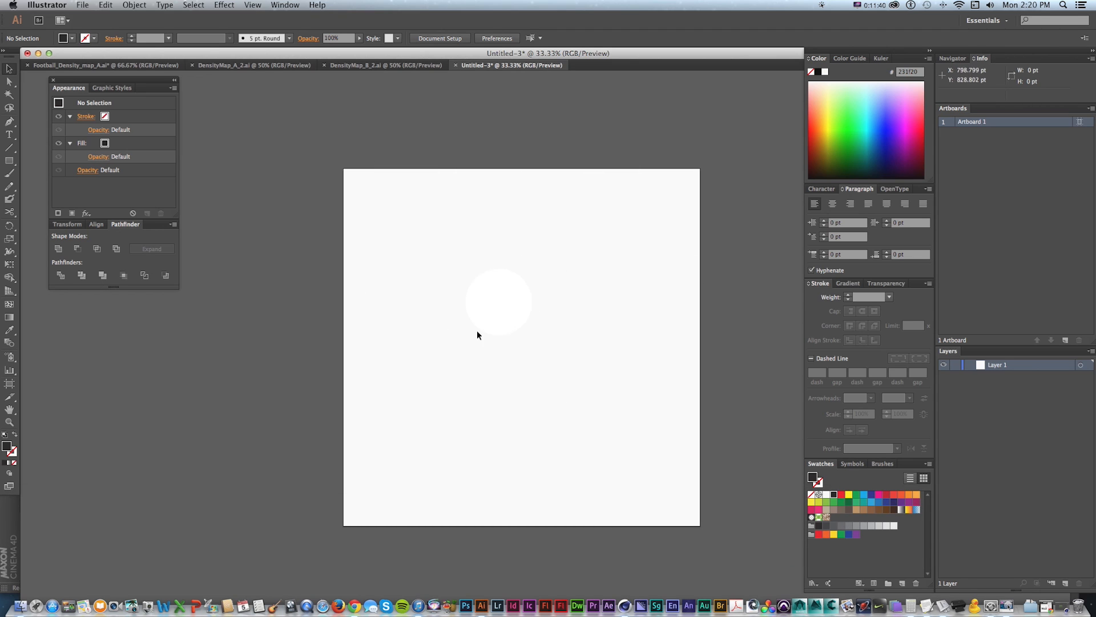
Draw a dark filled square without stroke, about 102 pt wide, on the artboard as a base
{"action": "left_click", "coordinate": [8, 158]}
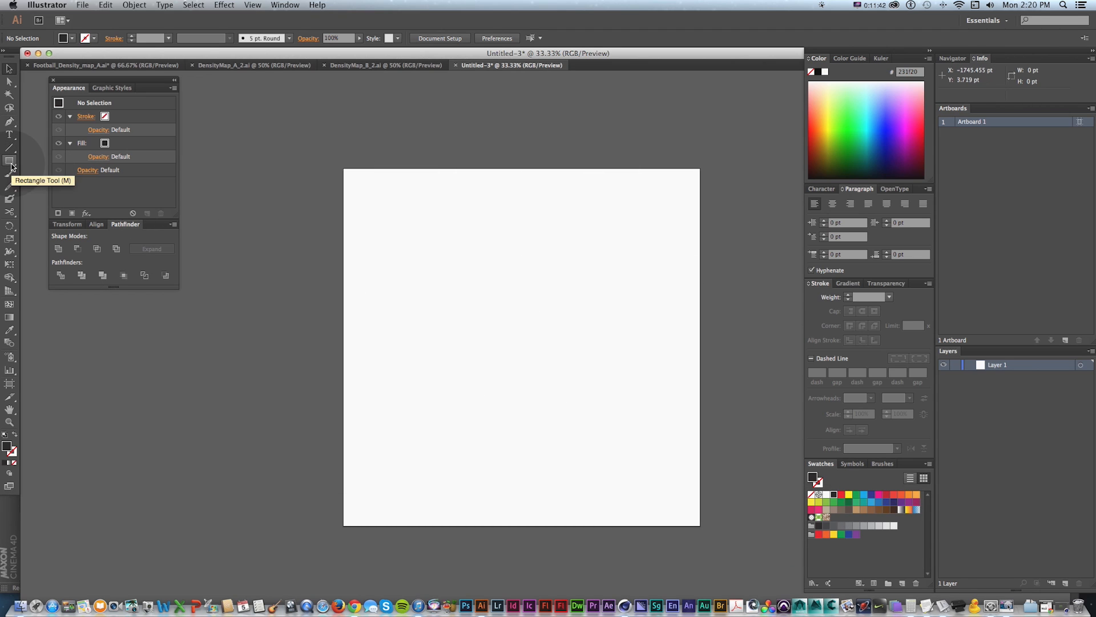
{"action": "left_click", "coordinate": [11, 163]}
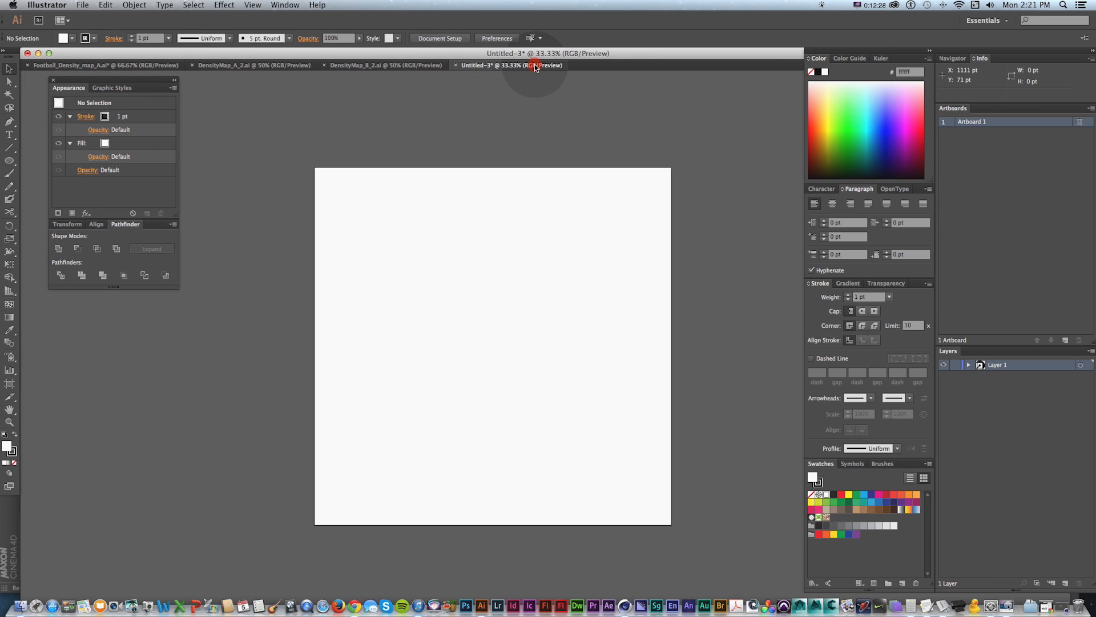
{"action": "left_click", "coordinate": [412, 350]}
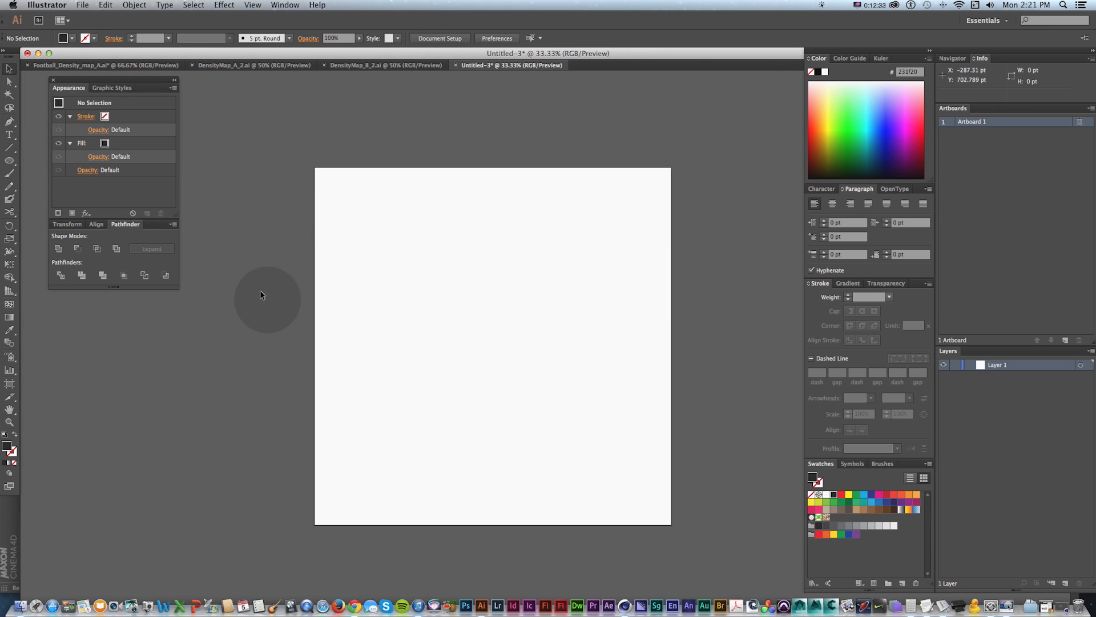
{"action": "left_click", "coordinate": [9, 161]}
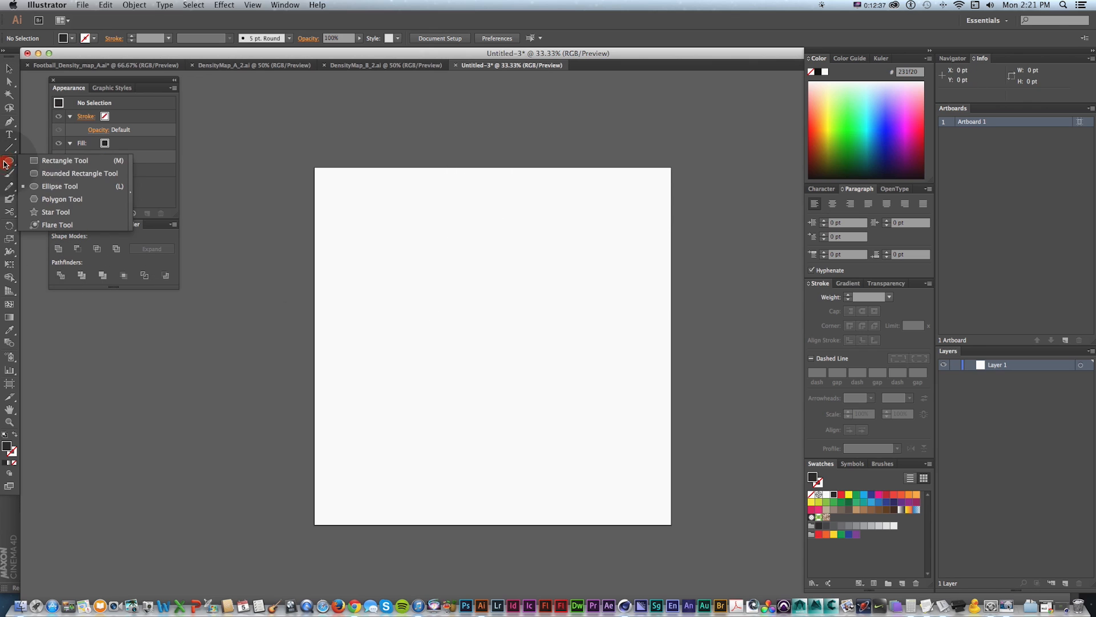
{"action": "left_click", "coordinate": [37, 163]}
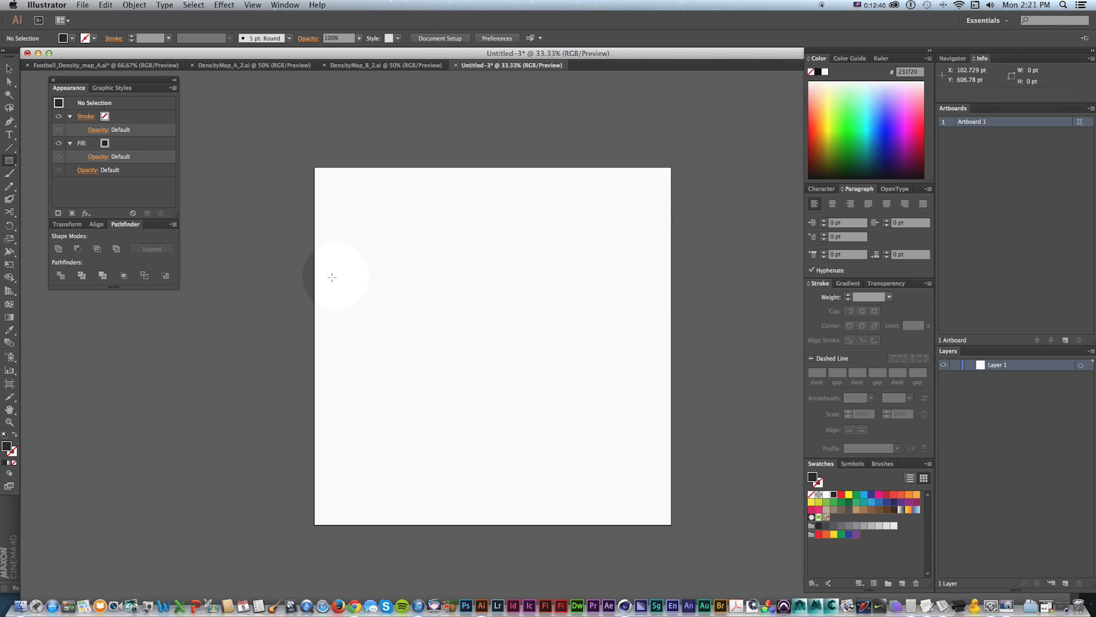
{"action": "key", "text": "shift"}
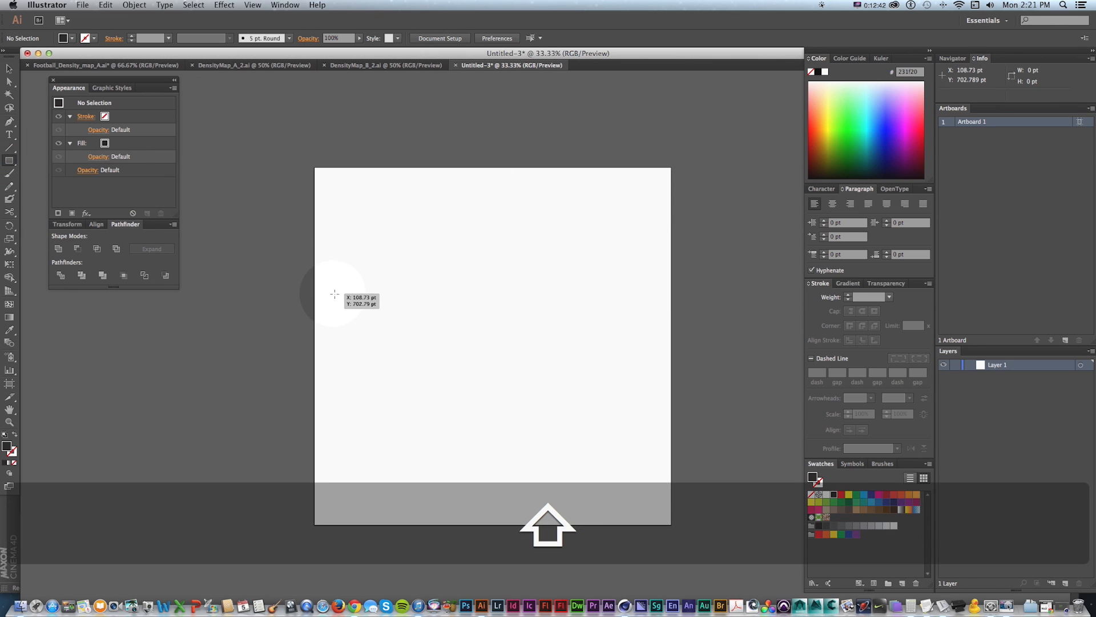
{"action": "left_click_drag", "start_coordinate": [336, 299], "coordinate": [341, 473]}
Copy the base square in aligned positions so that four squares mark the corners of the infield
{"action": "key", "text": "v"}
{"action": "key", "text": "alt+shift"}
{"action": "key", "text": "alt+shift"}
{"action": "key", "text": "alt+shift"}
Reshape the lower-left square into a home plate by adding an anchor point mid-bottom-edge, pulling it down and shortening the shape to about 98 pt
{"action": "key", "text": "z"}
{"action": "left_click_drag", "start_coordinate": [313, 435], "coordinate": [406, 516]}
{"action": "key", "text": "space"}
{"action": "left_click_drag", "start_coordinate": [566, 346], "coordinate": [513, 314]}
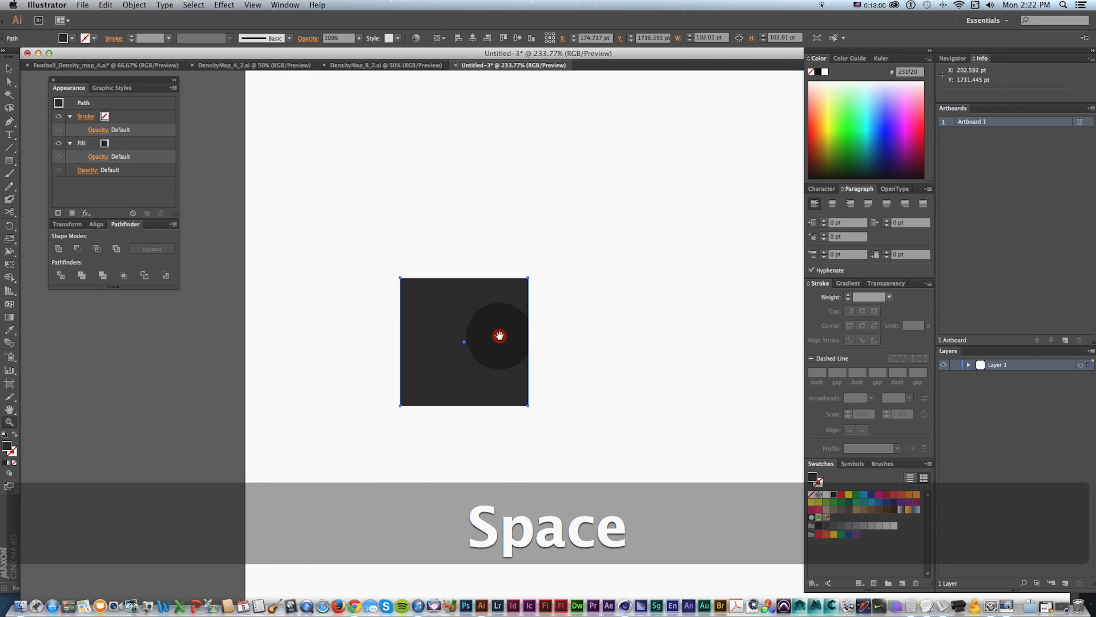
{"action": "left_click_drag", "start_coordinate": [5, 123], "coordinate": [56, 135]}
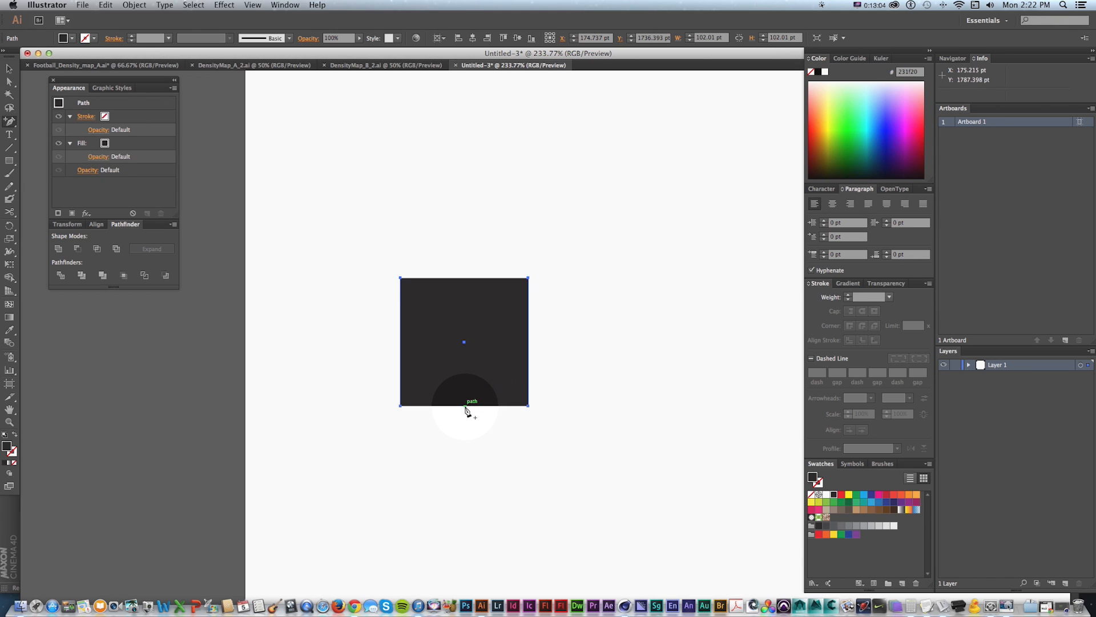
{"action": "left_click", "coordinate": [466, 406]}
{"action": "key", "text": "a"}
{"action": "left_click_drag", "start_coordinate": [465, 406], "coordinate": [467, 456]}
{"action": "left_click_drag", "start_coordinate": [559, 261], "coordinate": [288, 394]}
Rotate the home plate so its point aims at the artboard's lower-left corner
{"action": "key", "text": "v"}
{"action": "key", "text": "super+minus"}
{"action": "key", "text": "super+minus"}
{"action": "key", "text": "super+minus"}
{"action": "key", "text": "super+minus"}
{"action": "key", "text": "r"}
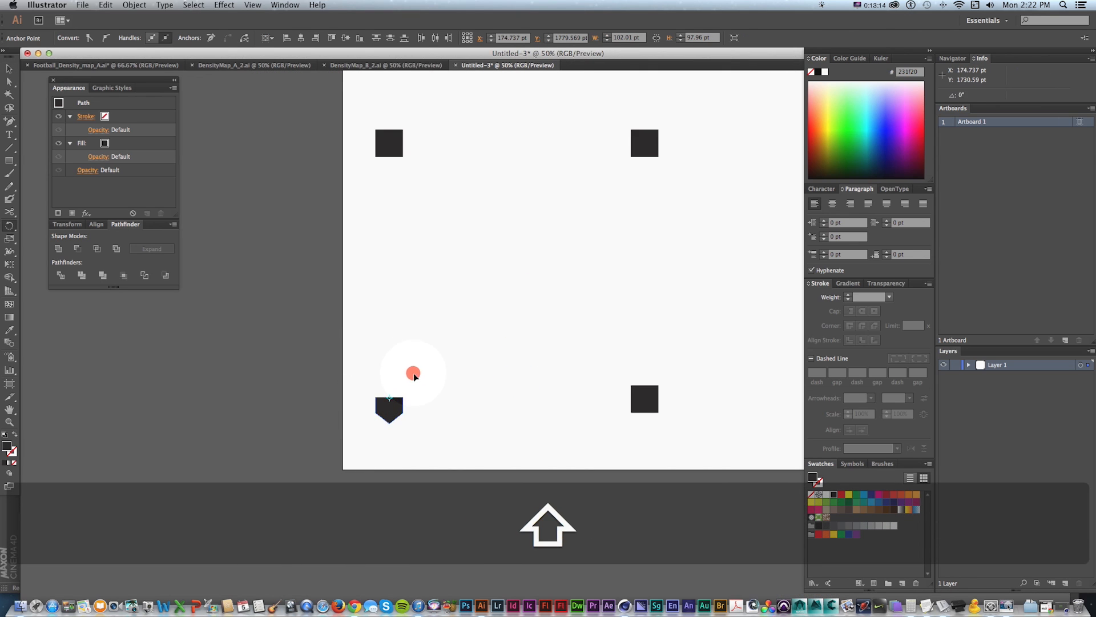
{"action": "key", "text": "super+z"}
{"action": "left_click_drag", "start_coordinate": [428, 393], "coordinate": [416, 398]}
{"action": "key", "text": "v"}
{"action": "left_click", "coordinate": [390, 413]}
{"action": "key", "text": "r"}
{"action": "key", "text": "v"}
{"action": "left_click_drag", "start_coordinate": [444, 364], "coordinate": [366, 400]}
{"action": "key", "text": "super+minus"}
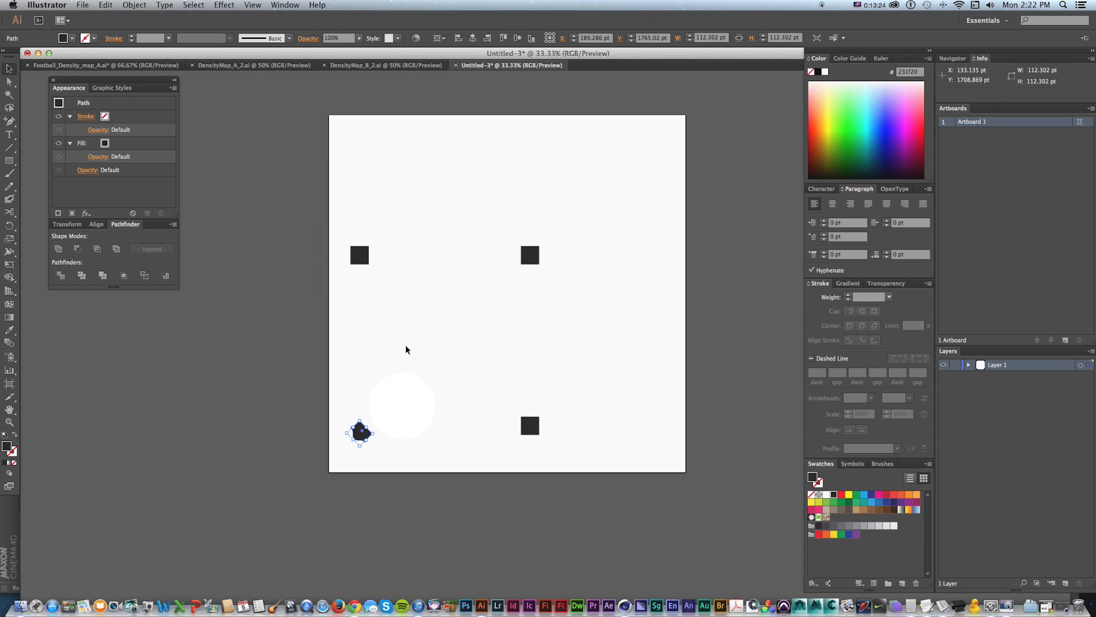
Show the document's rulers
{"action": "key", "text": "space"}
{"action": "key", "text": "super+r"}
{"action": "left_click_drag", "start_coordinate": [336, 74], "coordinate": [357, 239]}
{"action": "key", "text": "space"}
{"action": "left_click_drag", "start_coordinate": [396, 199], "coordinate": [400, 183]}
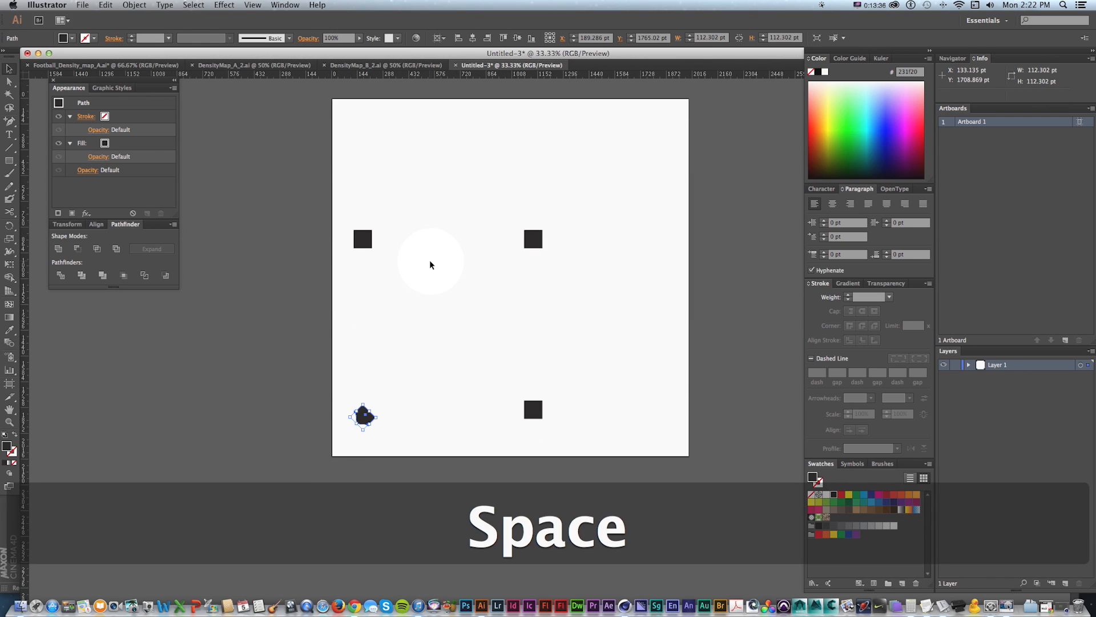
{"action": "key", "text": "space"}
{"action": "left_click_drag", "start_coordinate": [505, 261], "coordinate": [510, 291]}
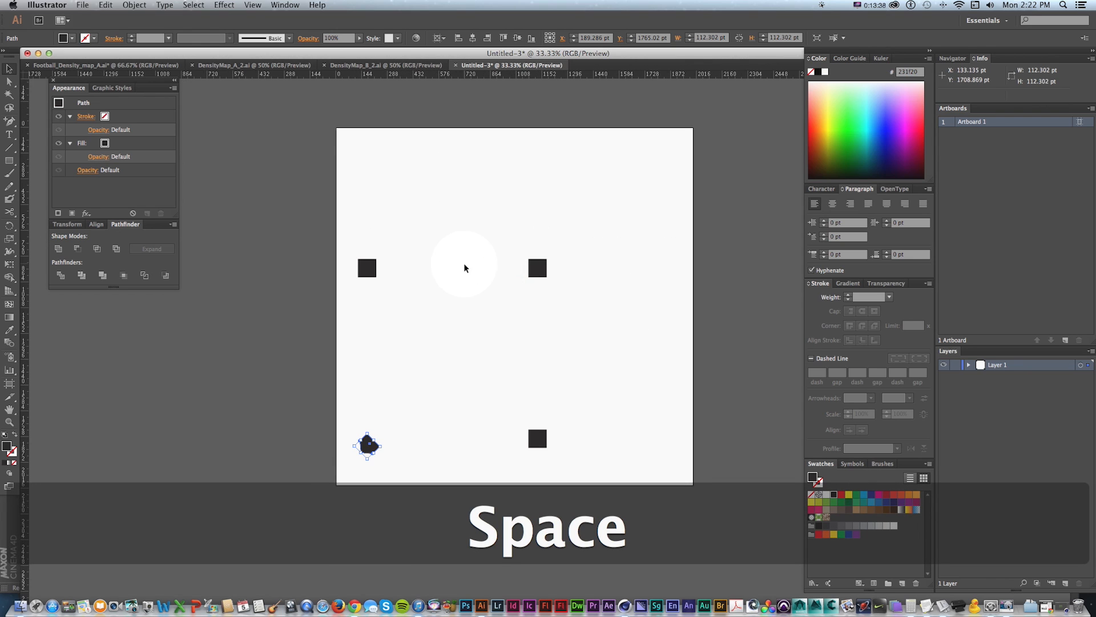
Draw a circle about 414 pt in diameter centered on the upper-left base with the Ellipse tool
{"action": "left_click", "coordinate": [10, 163]}
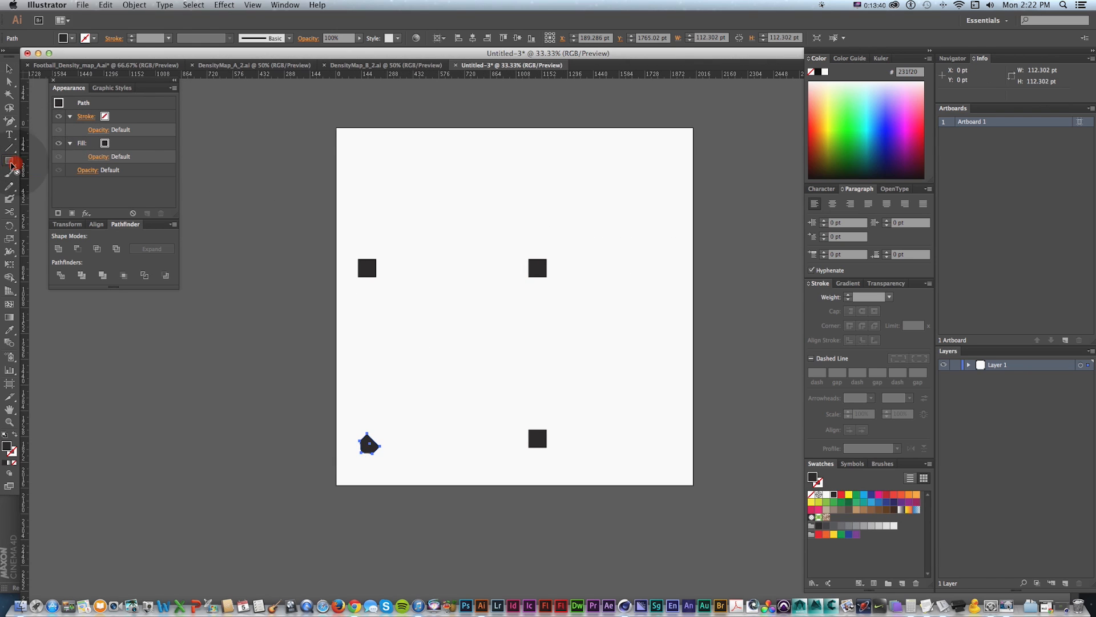
{"action": "left_click_drag", "start_coordinate": [8, 164], "coordinate": [257, 183]}
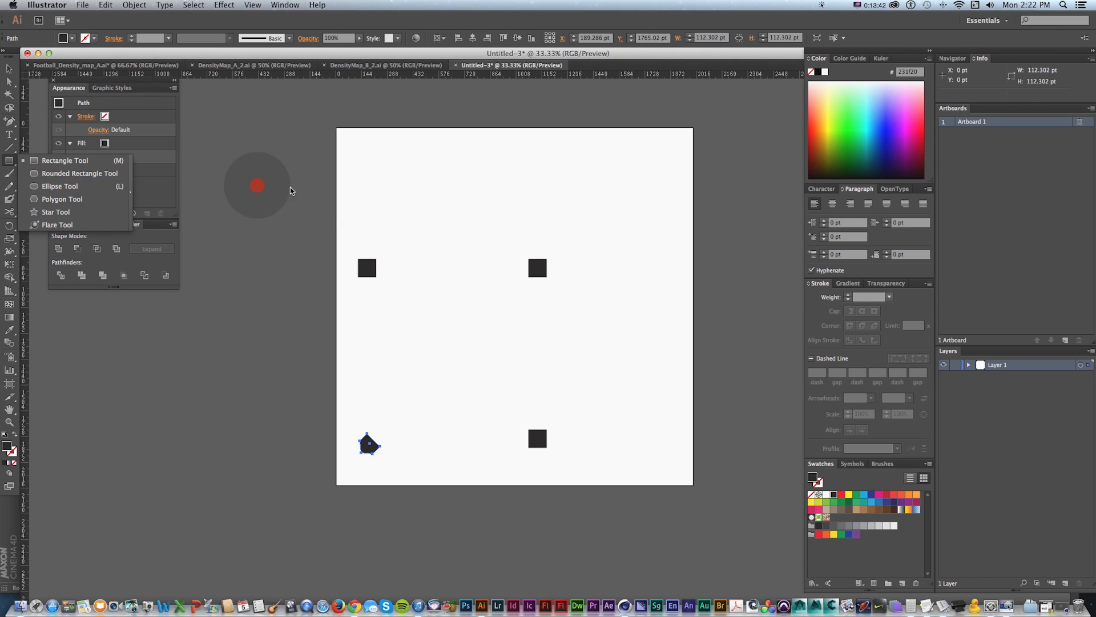
{"action": "key", "text": "l"}
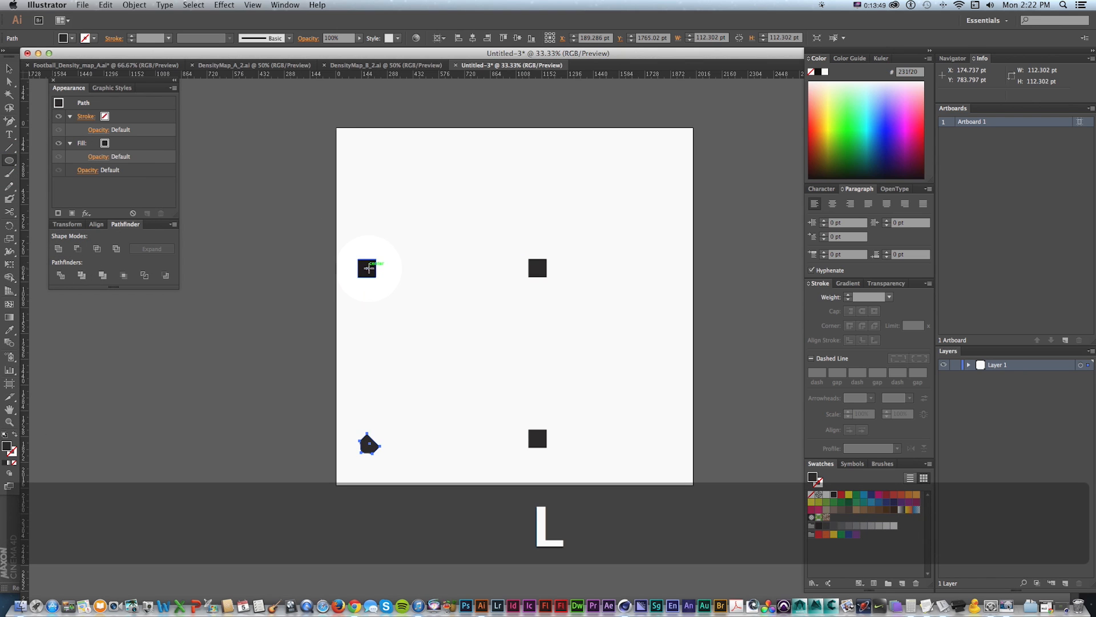
{"action": "left_click_drag", "start_coordinate": [367, 268], "coordinate": [404, 292]}
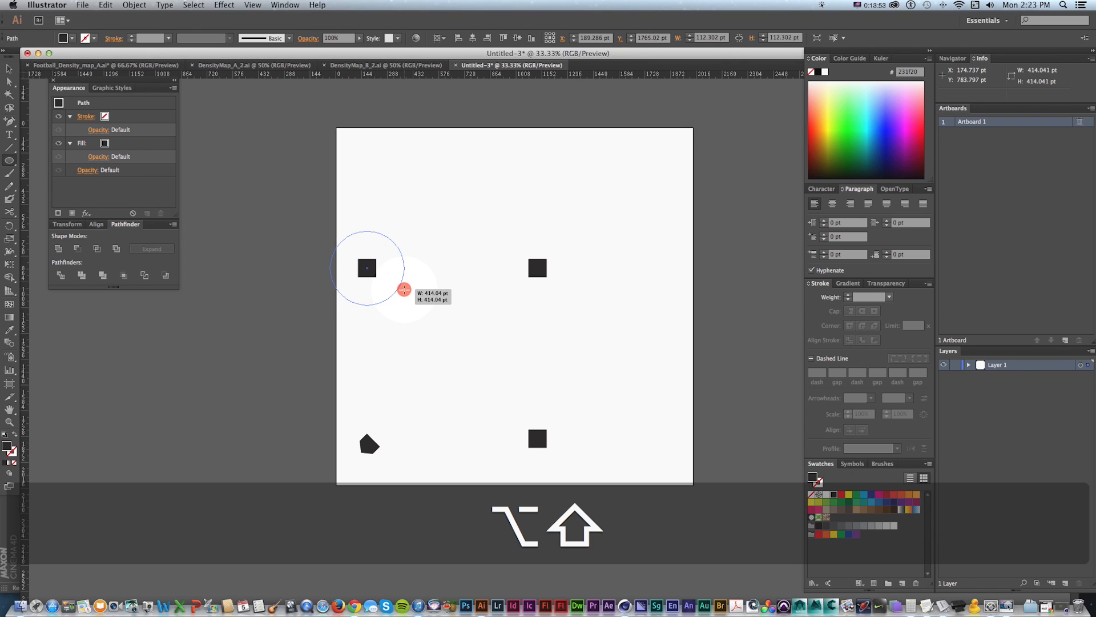
Place copies of the circle on the two right-hand bases and a circle about 498 pt wide over the home plate
{"action": "left_click_drag", "start_coordinate": [405, 289], "coordinate": [437, 390]}
{"action": "key", "text": "v"}
{"action": "key", "text": "v"}
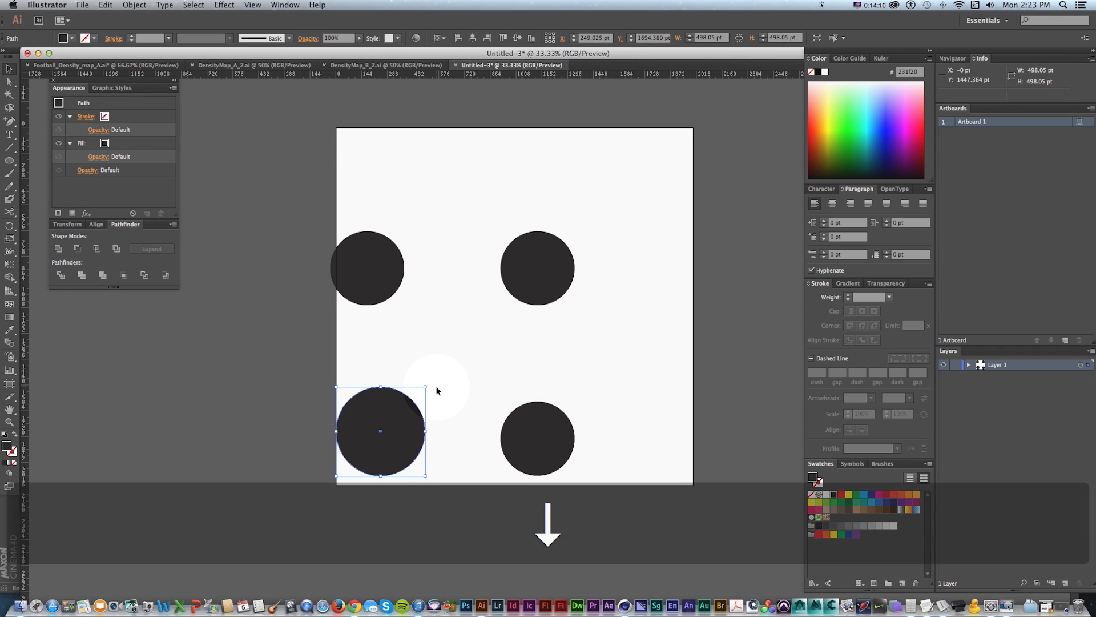
Nudge all the bases and circles right so the group's left edge sits at X 11 pt inside the artboard
{"action": "key", "text": "v"}
{"action": "left_click_drag", "start_coordinate": [634, 218], "coordinate": [375, 442]}
{"action": "key", "text": "Right"}
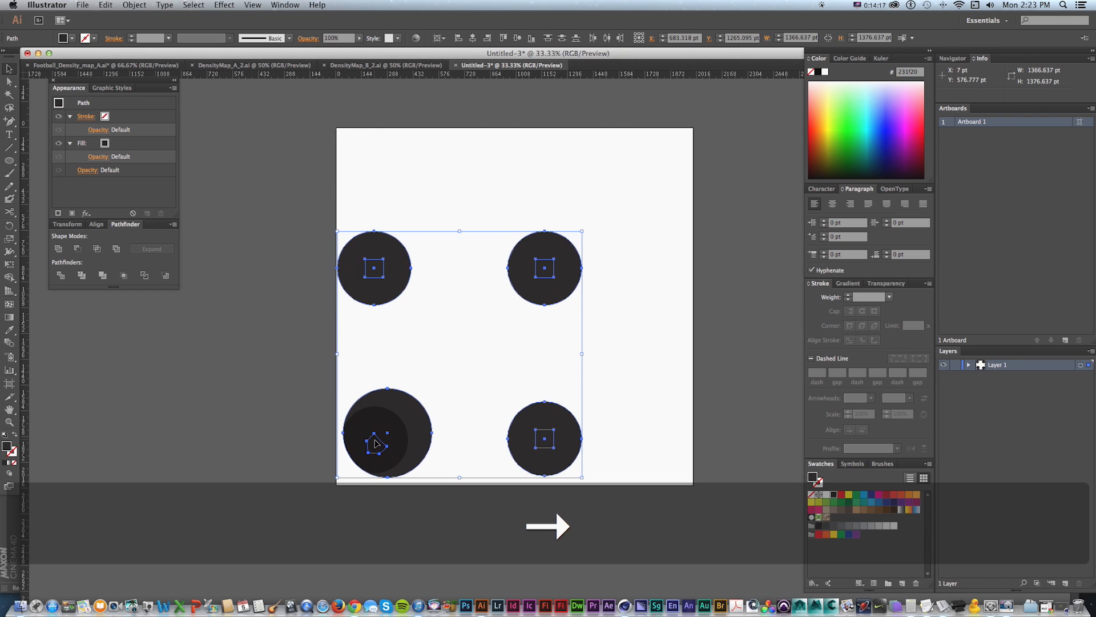
{"action": "left_click", "coordinate": [455, 275]}
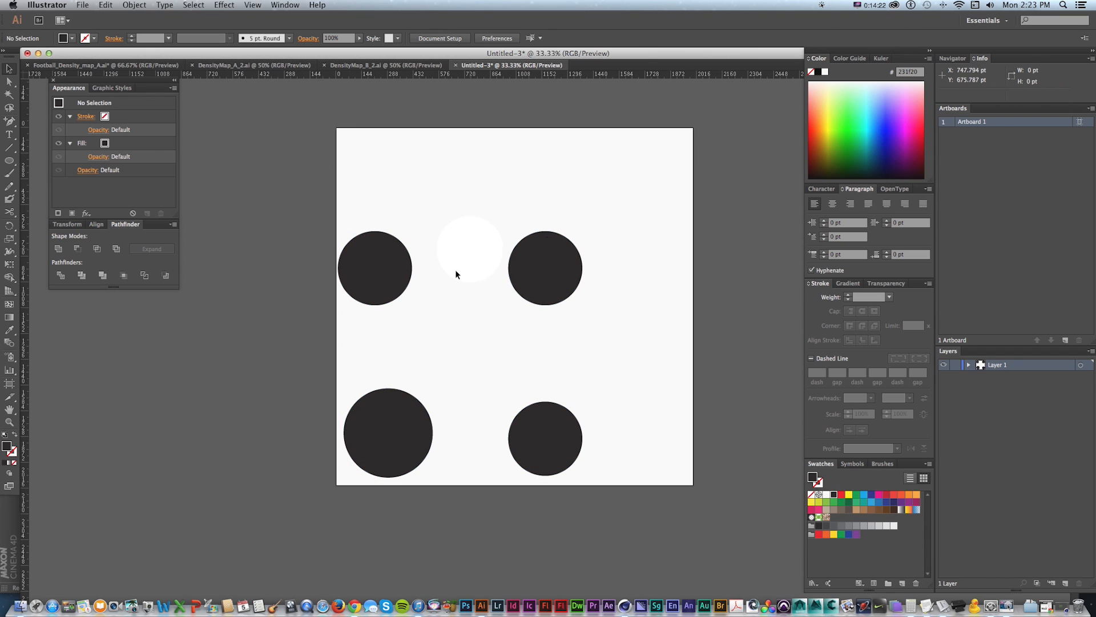
Fill all the bases and circles with pure black, hex 000000, and deselect them
{"action": "left_click_drag", "start_coordinate": [643, 183], "coordinate": [303, 481]}
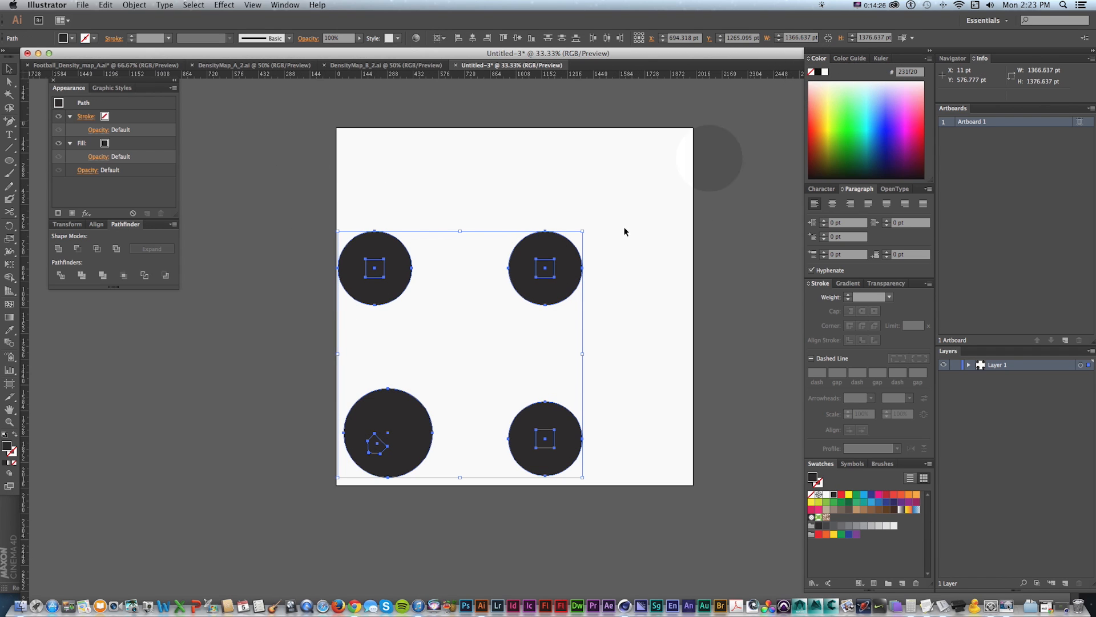
{"action": "left_click", "coordinate": [820, 72]}
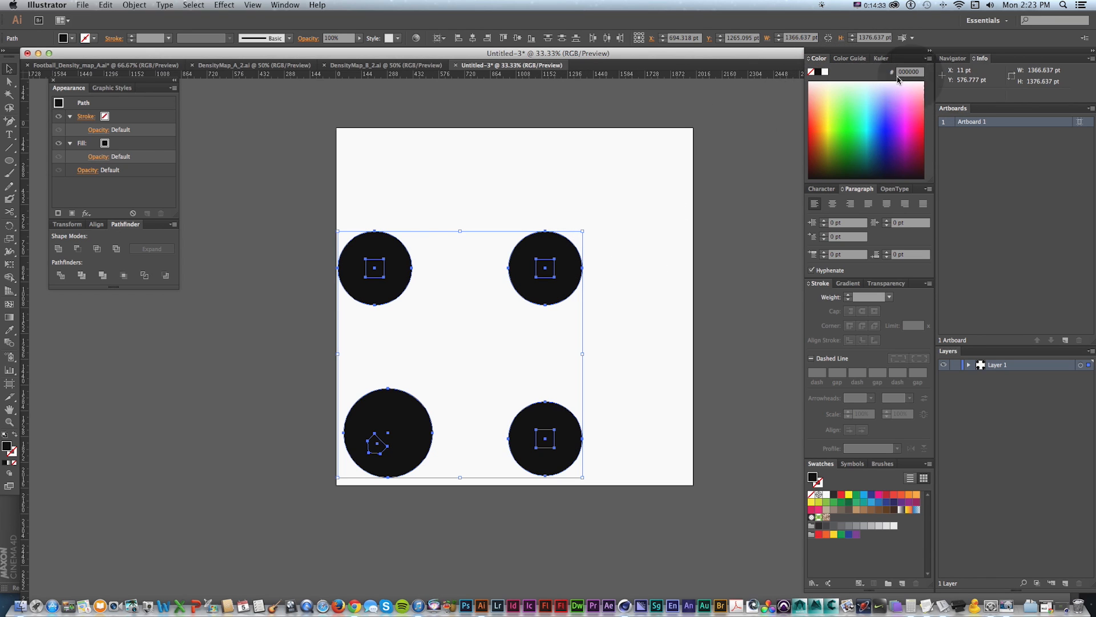
{"action": "key", "text": "super+z"}
{"action": "key", "text": "shift+super+z"}
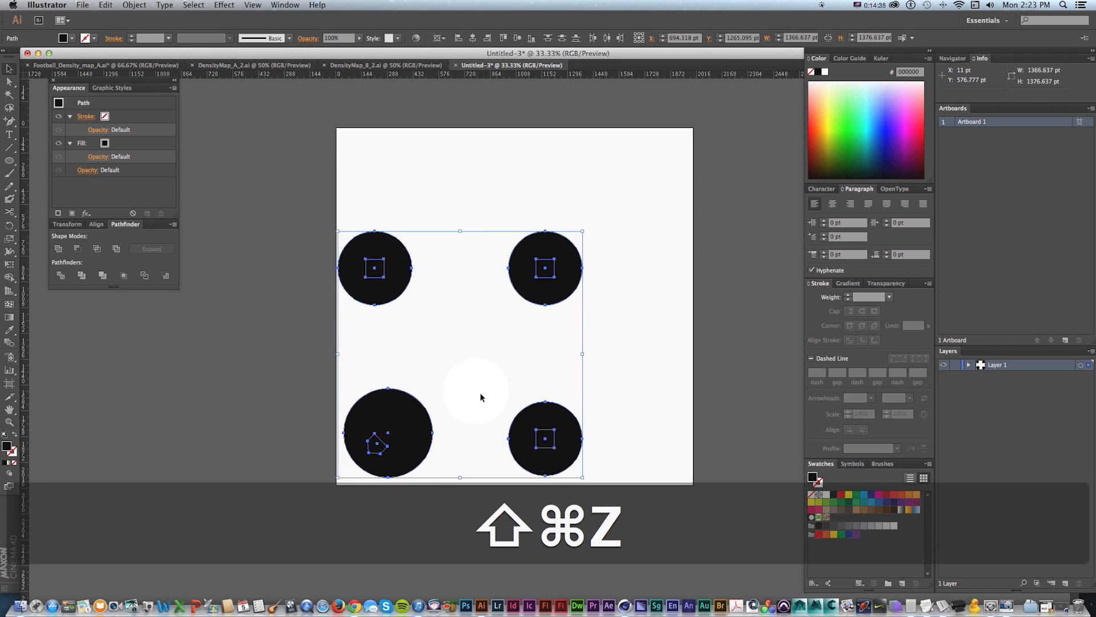
{"action": "left_click", "coordinate": [652, 369]}
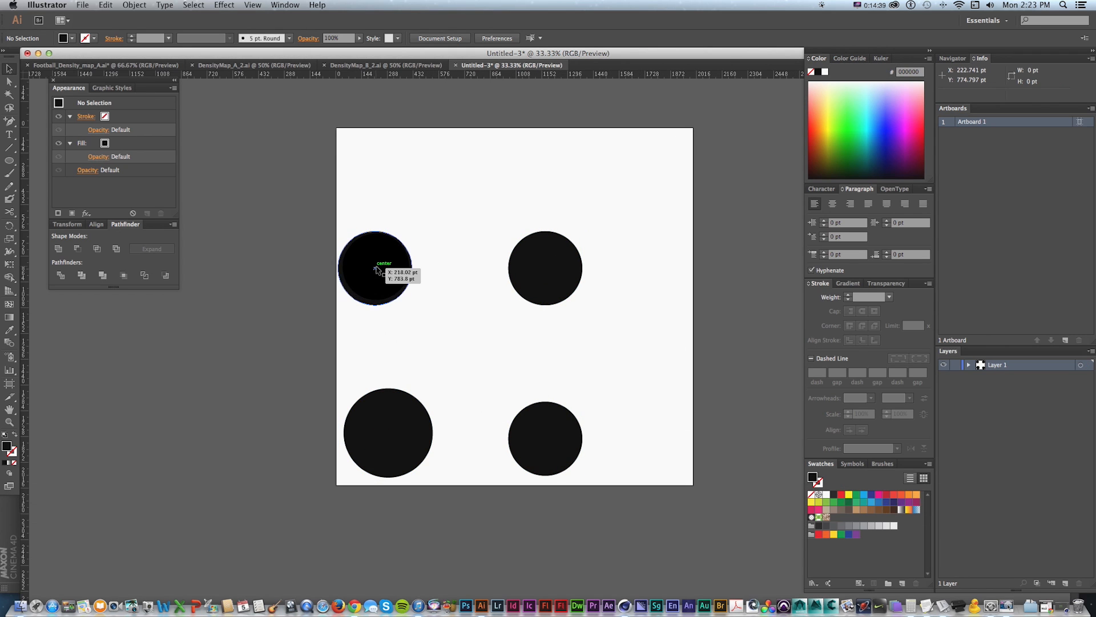
Copy the upper-left circle to the middle of the diamond as the pitcher's mound, scale it down slightly, and deselect it
{"action": "left_click_drag", "start_coordinate": [372, 271], "coordinate": [474, 341]}
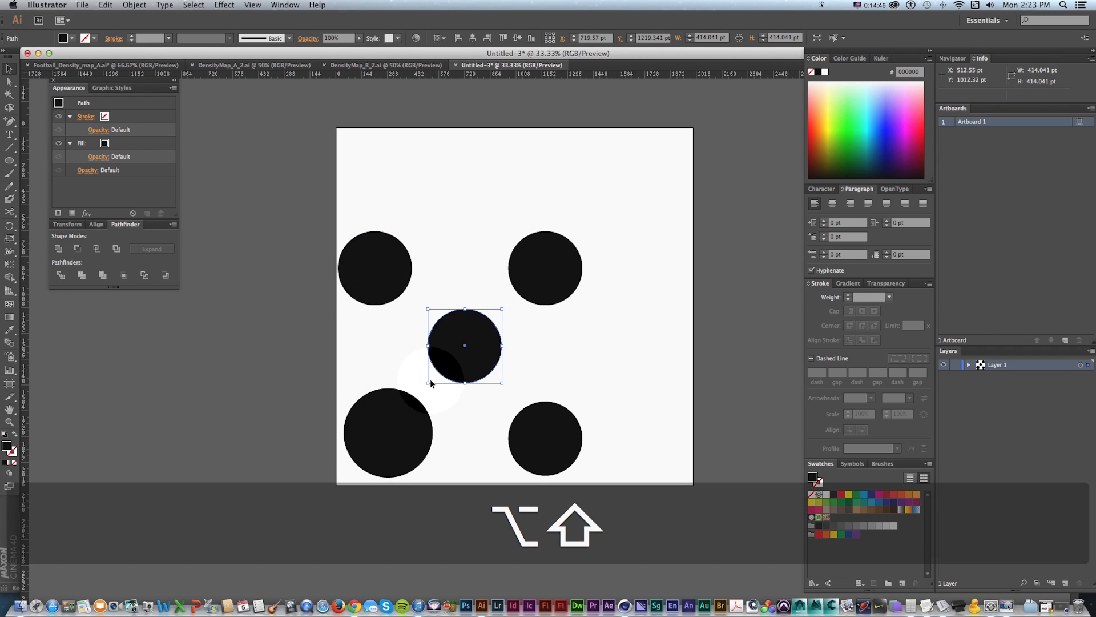
{"action": "left_click_drag", "start_coordinate": [429, 383], "coordinate": [436, 374]}
{"action": "key", "text": "v"}
{"action": "left_click", "coordinate": [382, 357]}
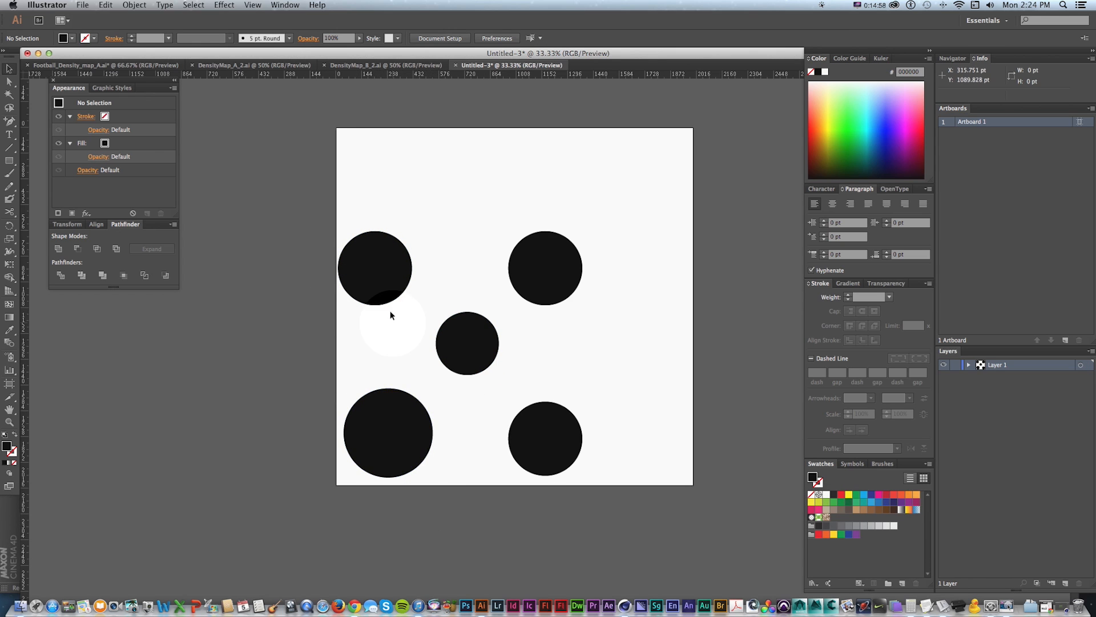
Add a vertical guide through the upper-left circle's center and a horizontal guide through the lower-right circle's center
{"action": "left_click", "coordinate": [381, 268]}
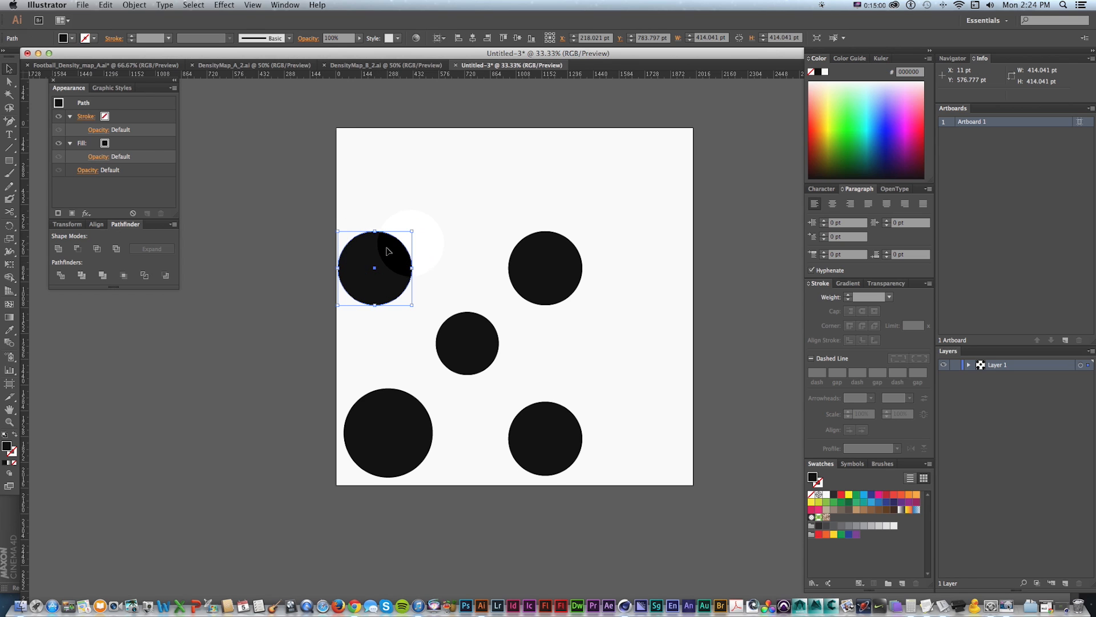
{"action": "key", "text": "super+r"}
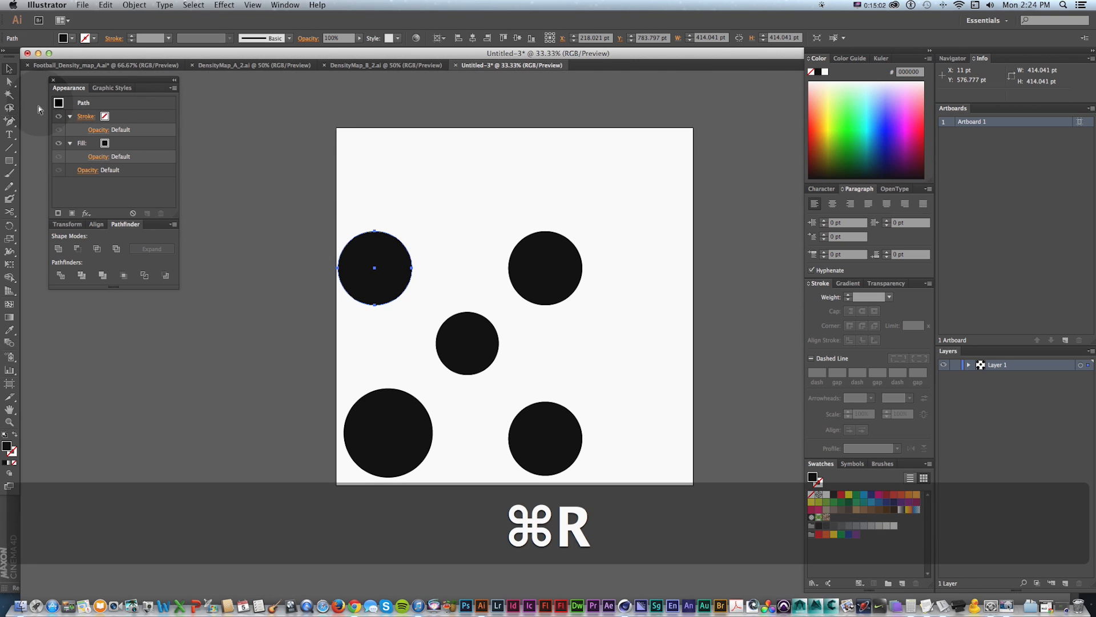
{"action": "key", "text": "super+r"}
{"action": "left_click_drag", "start_coordinate": [23, 140], "coordinate": [374, 163]}
{"action": "left_click", "coordinate": [543, 448]}
{"action": "left_click_drag", "start_coordinate": [371, 74], "coordinate": [472, 440]}
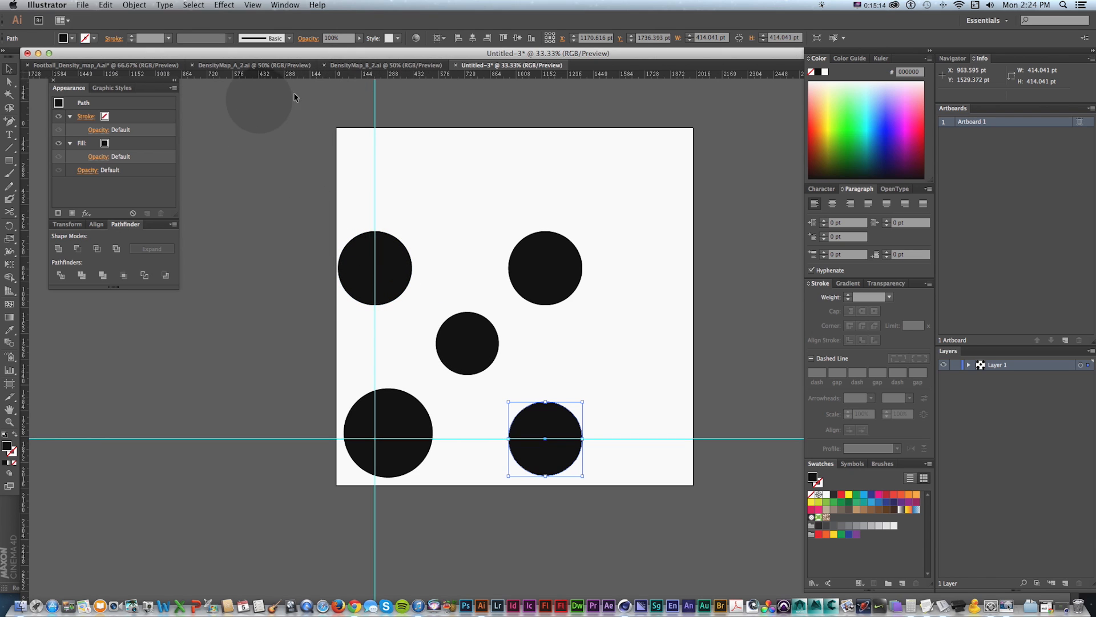
Draw a black bar about 93 by 846 pt from the upper-left circle to home plate and nudge it left 3 pt onto the guide
{"action": "left_click", "coordinate": [8, 163]}
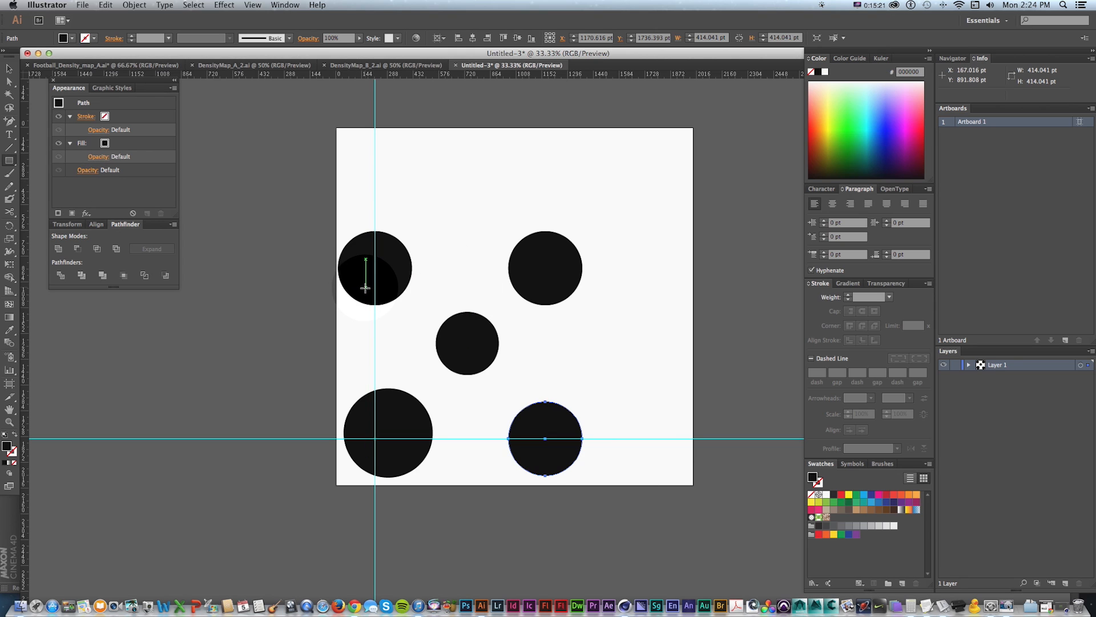
{"action": "left_click_drag", "start_coordinate": [367, 287], "coordinate": [385, 438]}
{"action": "key", "text": "v"}
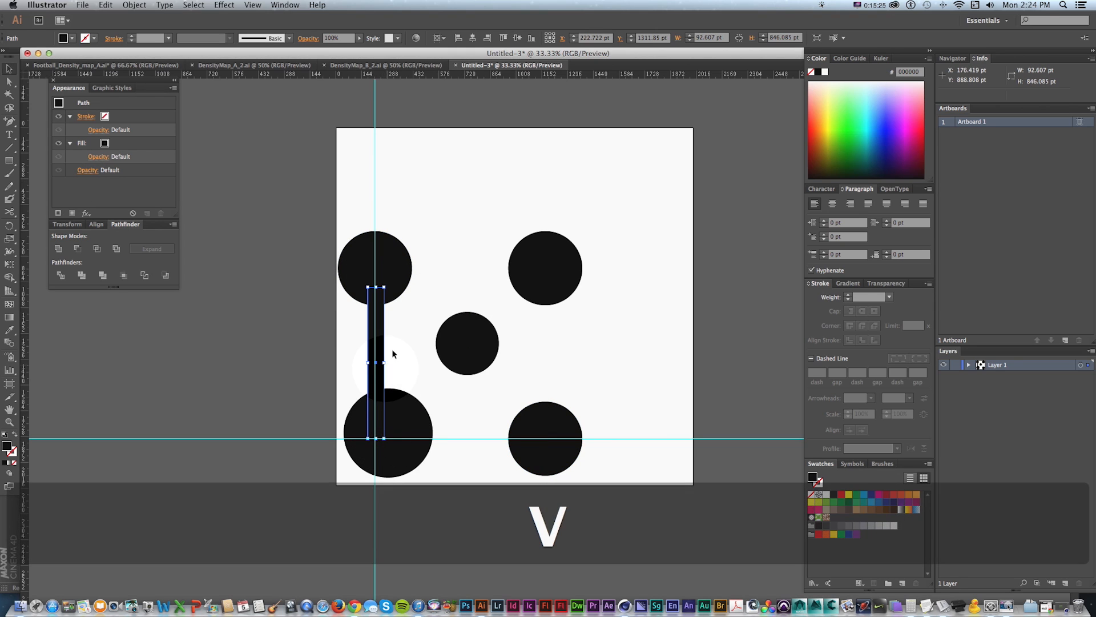
{"action": "key", "text": "Left"}
{"action": "key", "text": "Left"}
{"action": "key", "text": "Left"}
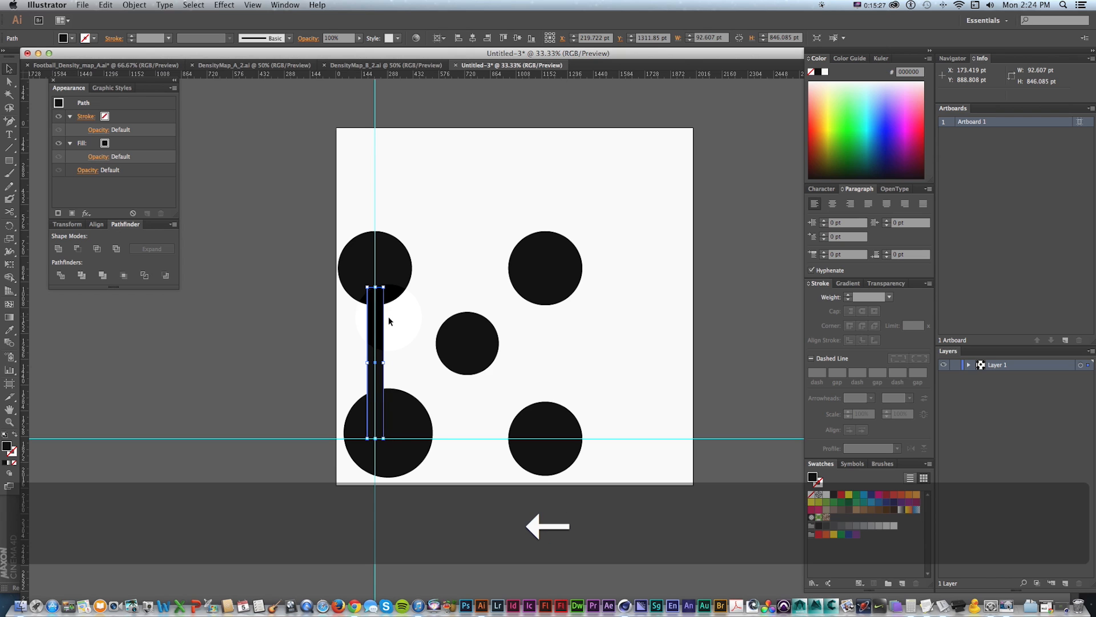
Rotate a copy of the vertical bar by -90° about the guide intersection to connect home plate with the lower-right base
{"action": "key", "text": "space"}
{"action": "left_click_drag", "start_coordinate": [388, 325], "coordinate": [367, 301]}
{"action": "key", "text": "v"}
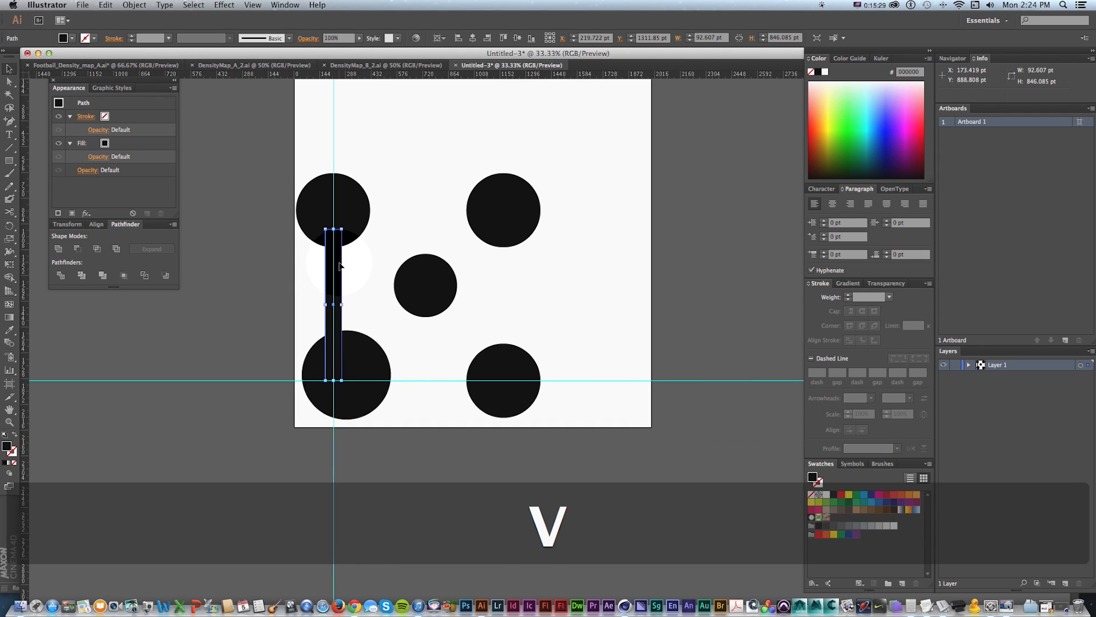
{"action": "key", "text": "space"}
{"action": "left_click_drag", "start_coordinate": [403, 364], "coordinate": [412, 381]}
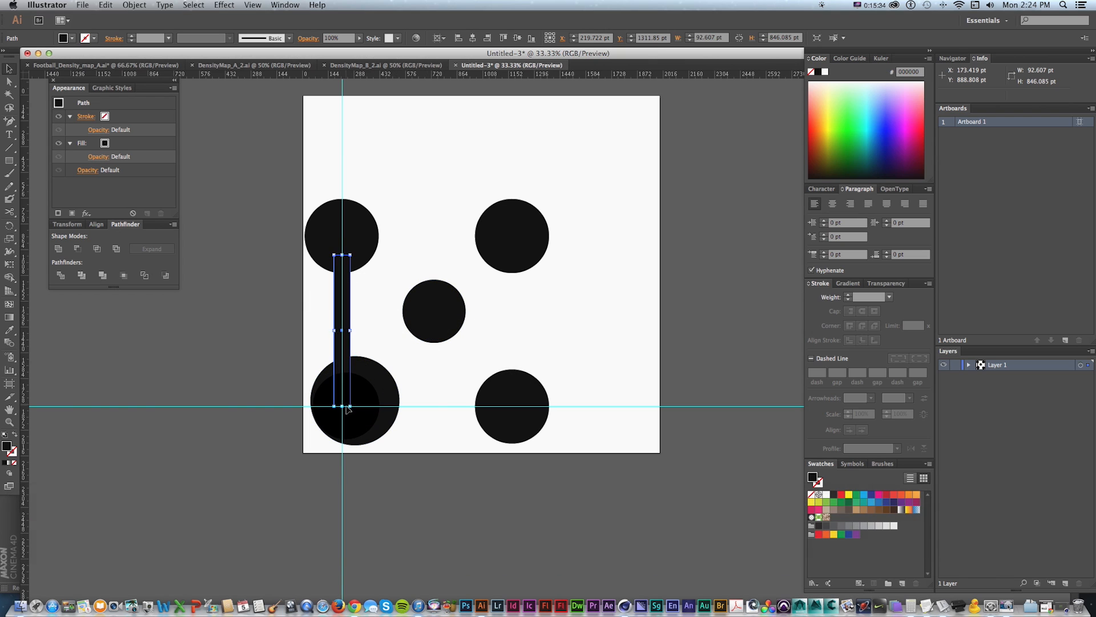
{"action": "key", "text": "r"}
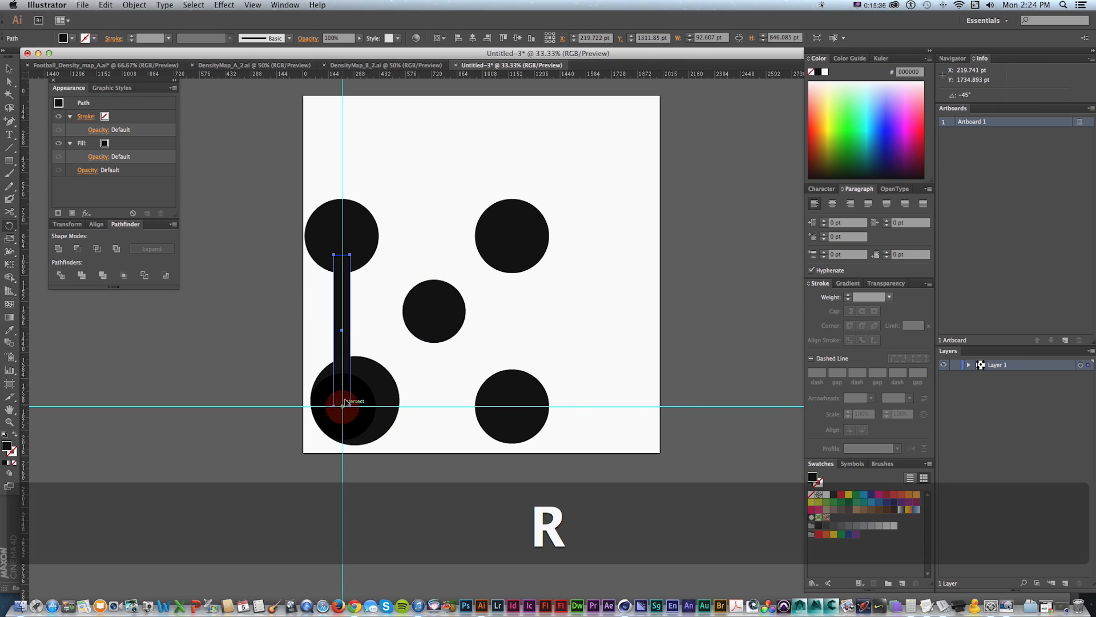
{"action": "key", "text": "shift"}
{"action": "left_click_drag", "start_coordinate": [388, 299], "coordinate": [454, 340]}
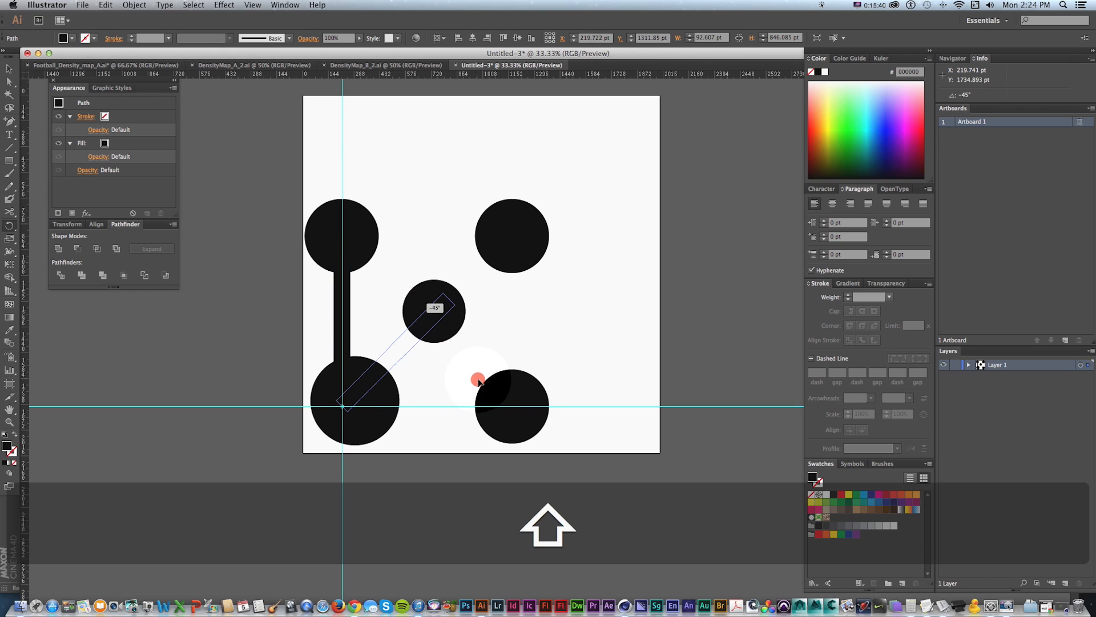
{"action": "left_click_drag", "start_coordinate": [478, 382], "coordinate": [486, 402]}
{"action": "key", "text": "alt"}
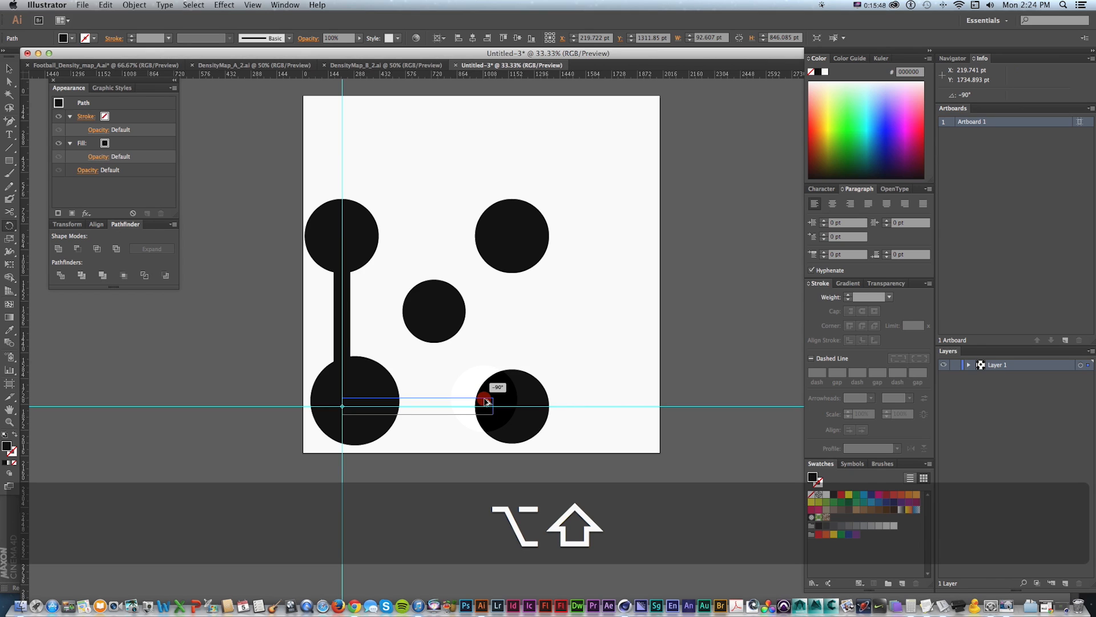
{"action": "mouse_move", "coordinate": [486, 401]}
{"action": "left_mouse_down"}
{"action": "mouse_move", "coordinate": [470, 379]}
{"action": "mouse_move", "coordinate": [494, 421]}
{"action": "left_mouse_up"}
{"action": "key", "text": "v"}
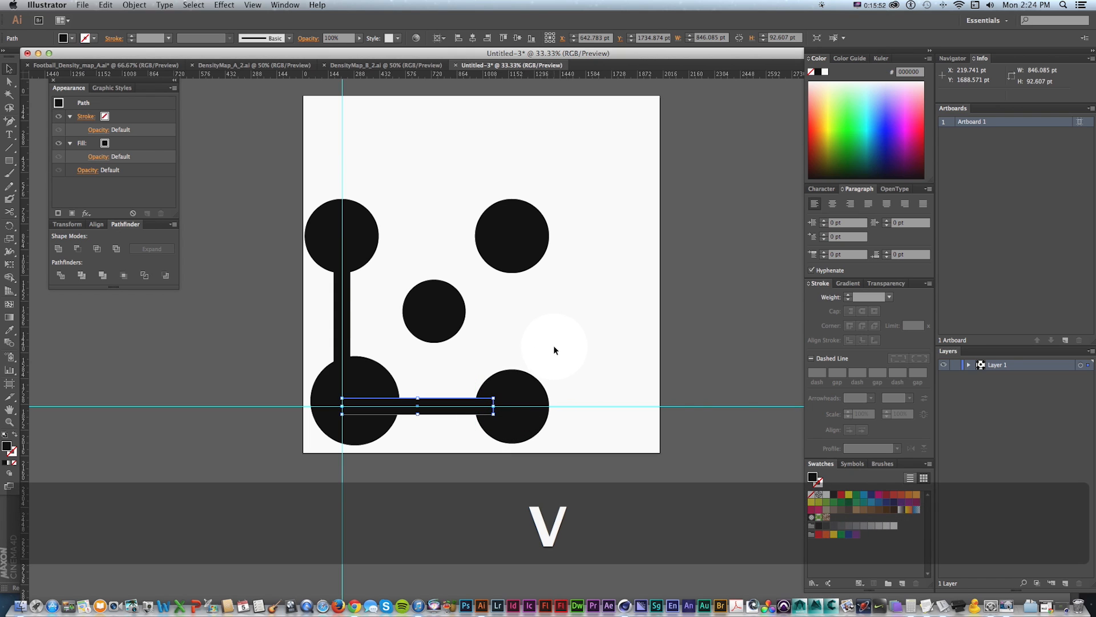
Add a vertical guide through the two right-hand circles and center a copy of the vertical bar on it
{"action": "left_click", "coordinate": [522, 398]}
{"action": "key", "text": "r"}
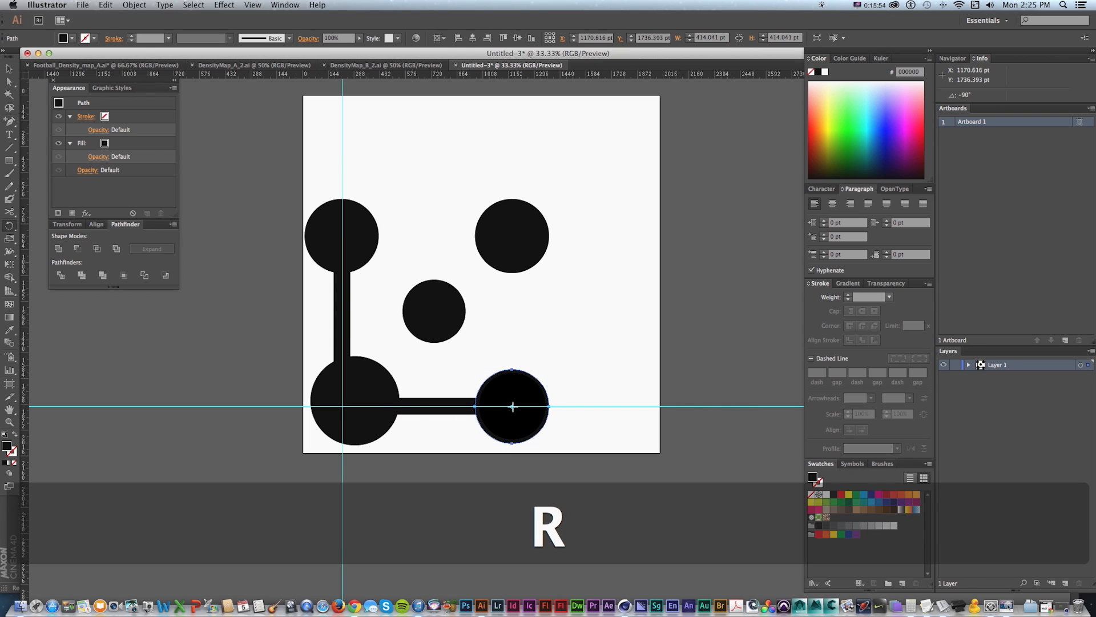
{"action": "key", "text": "v"}
{"action": "left_click", "coordinate": [455, 405]}
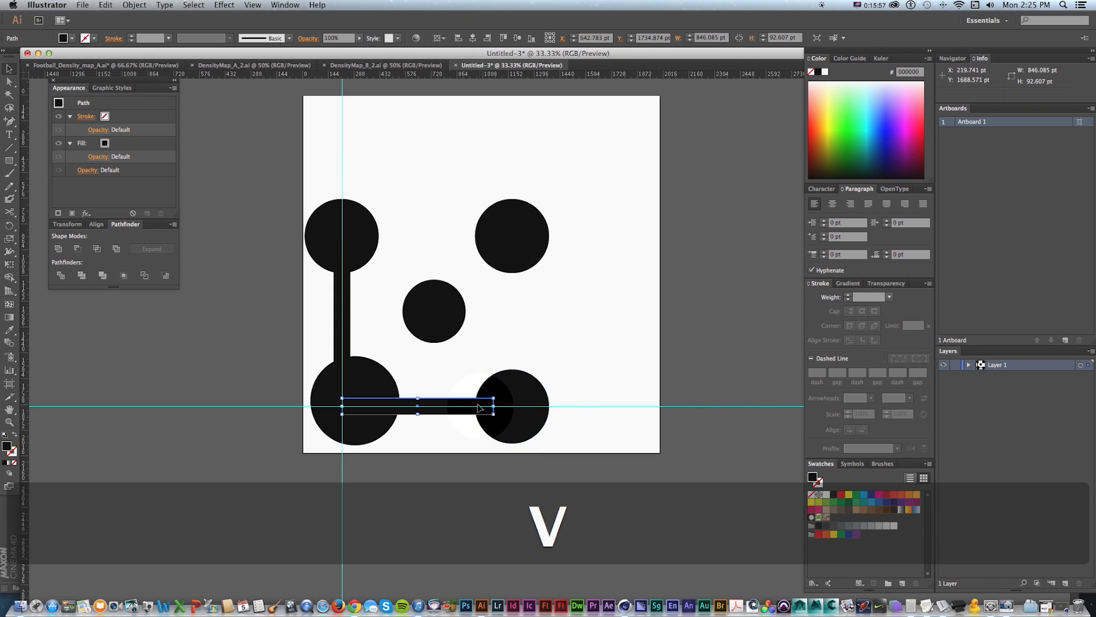
{"action": "left_click_drag", "start_coordinate": [345, 316], "coordinate": [512, 325]}
{"action": "key", "text": "v"}
{"action": "left_click", "coordinate": [515, 242]}
{"action": "left_click_drag", "start_coordinate": [25, 323], "coordinate": [512, 329]}
{"action": "left_click", "coordinate": [512, 330]}
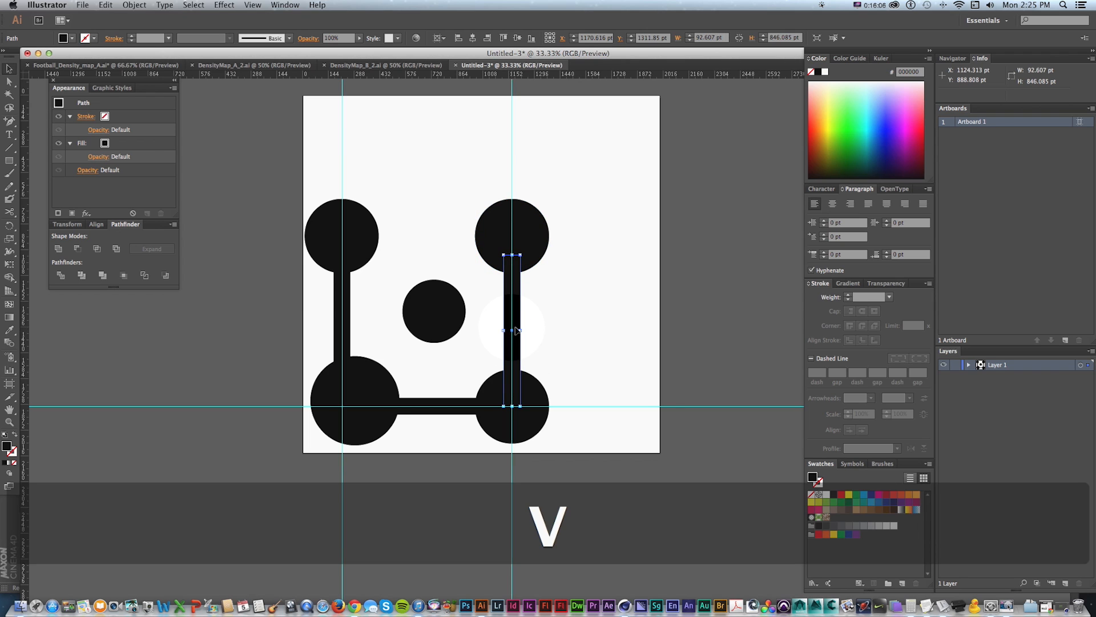
Add a horizontal guide through the two upper circles and center a copy of the lower horizontal bar on it
{"action": "left_click", "coordinate": [480, 225]}
{"action": "left_click_drag", "start_coordinate": [437, 77], "coordinate": [447, 235]}
{"action": "key", "text": "v"}
{"action": "left_click_drag", "start_coordinate": [446, 404], "coordinate": [439, 235]}
{"action": "key", "text": "v"}
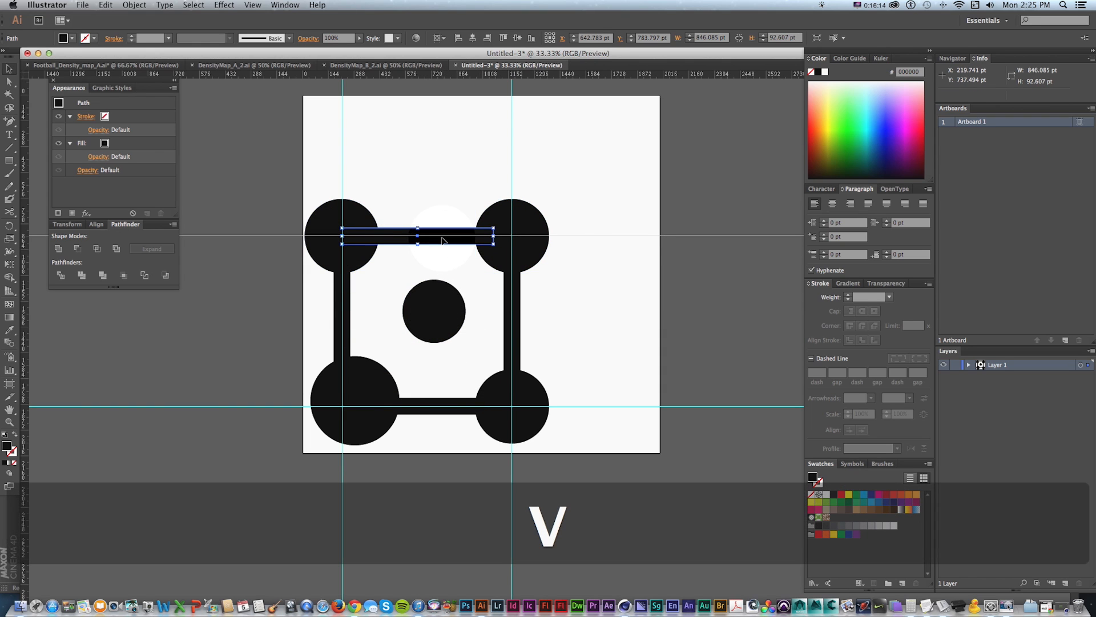
Place a copy of the bar rotated 45° between the home plate circle and the pitcher's mound
{"action": "left_click_drag", "start_coordinate": [438, 242], "coordinate": [402, 394]}
{"action": "key", "text": "e"}
{"action": "key", "text": "r"}
{"action": "key", "text": "v"}
{"action": "left_click_drag", "start_coordinate": [445, 350], "coordinate": [420, 336]}
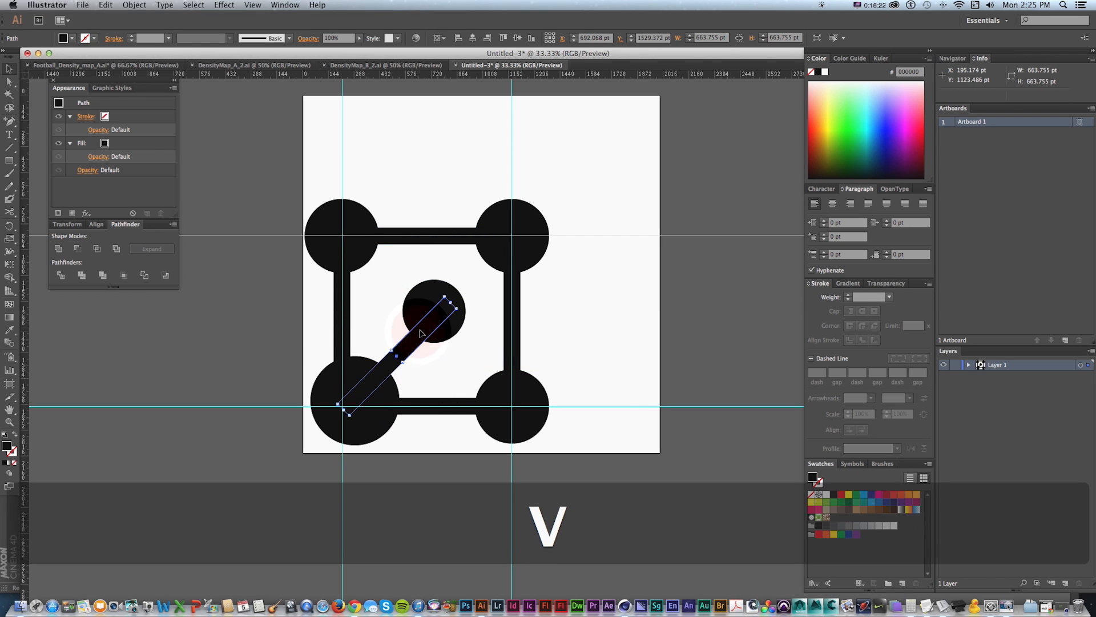
Nudge the diagonal bar left and up into line with the mound, narrow it from its center, and deselect it
{"action": "key", "text": "Left"}
{"action": "key", "text": "Left"}
{"action": "key", "text": "Left"}
{"action": "key", "text": "Left"}
{"action": "key", "text": "Left"}
{"action": "key", "text": "Left"}
{"action": "key", "text": "Up"}
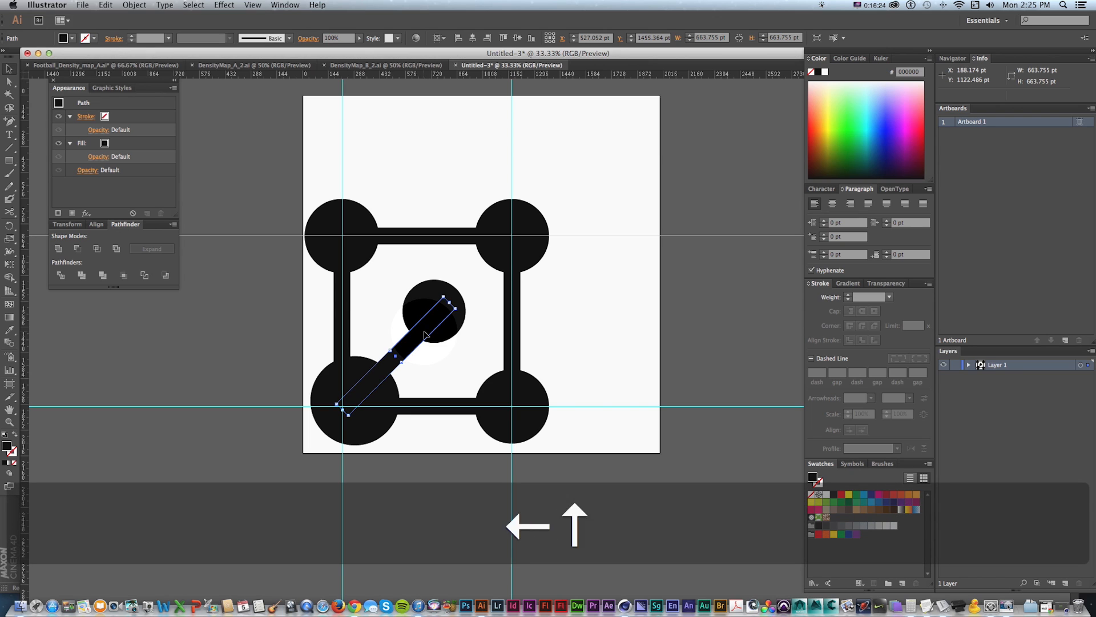
{"action": "key", "text": "Up"}
{"action": "key", "text": "Up"}
{"action": "key", "text": "Up"}
{"action": "key", "text": "Left"}
{"action": "key", "text": "Left"}
{"action": "key", "text": "Left"}
{"action": "key", "text": "v"}
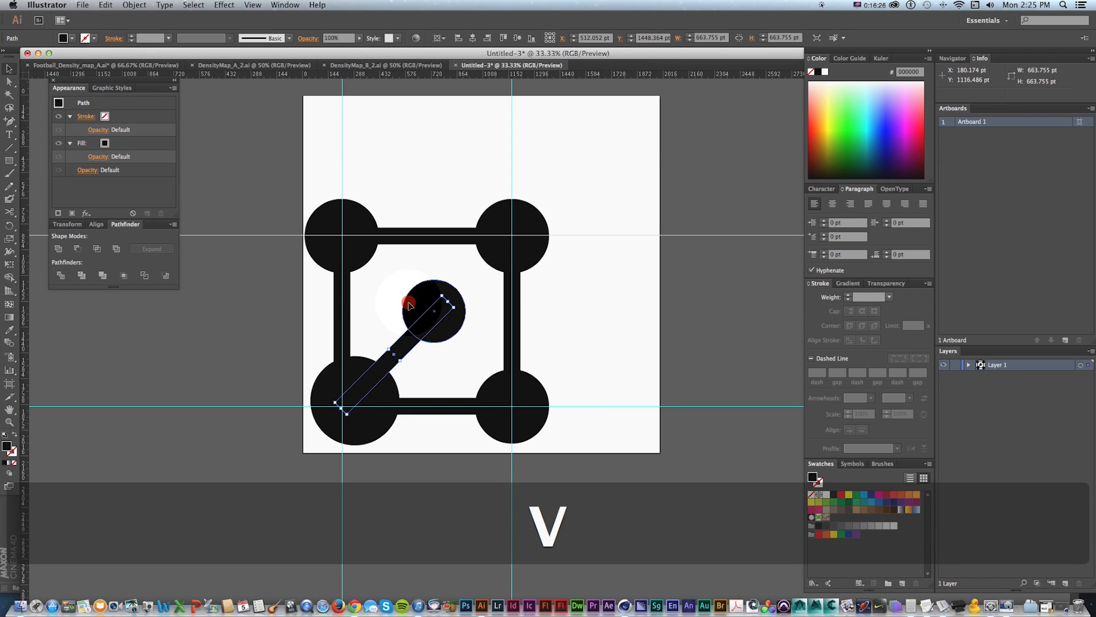
{"action": "key", "text": "Up"}
{"action": "key", "text": "Up"}
{"action": "key", "text": "Up"}
{"action": "key", "text": "Left"}
{"action": "key", "text": "Left"}
{"action": "key", "text": "Left"}
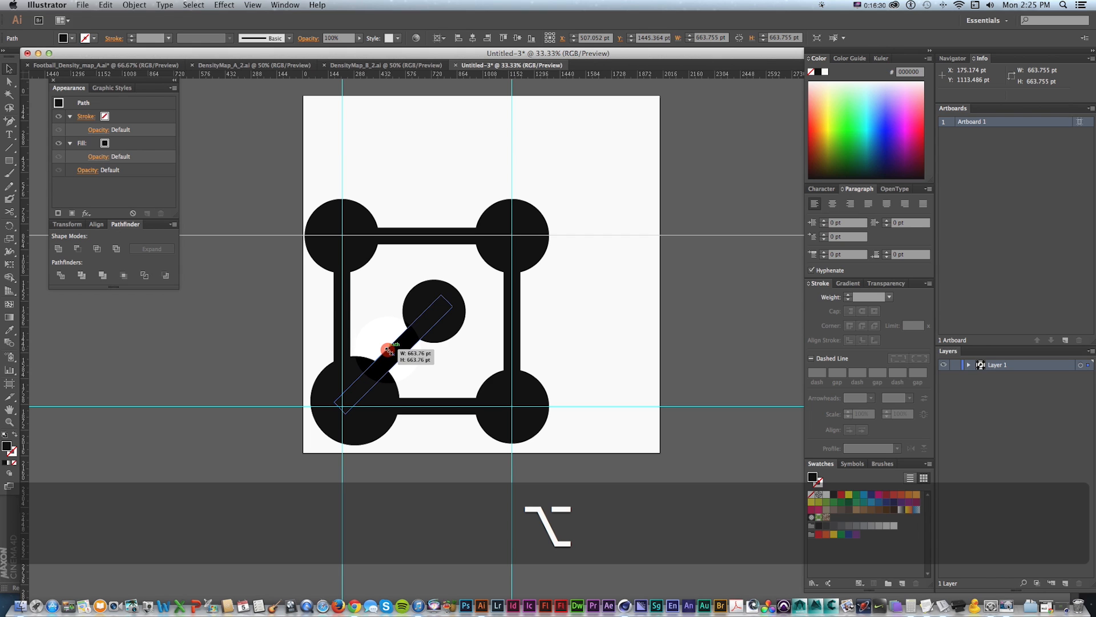
{"action": "left_click_drag", "start_coordinate": [390, 351], "coordinate": [388, 352]}
{"action": "left_click", "coordinate": [615, 344]}
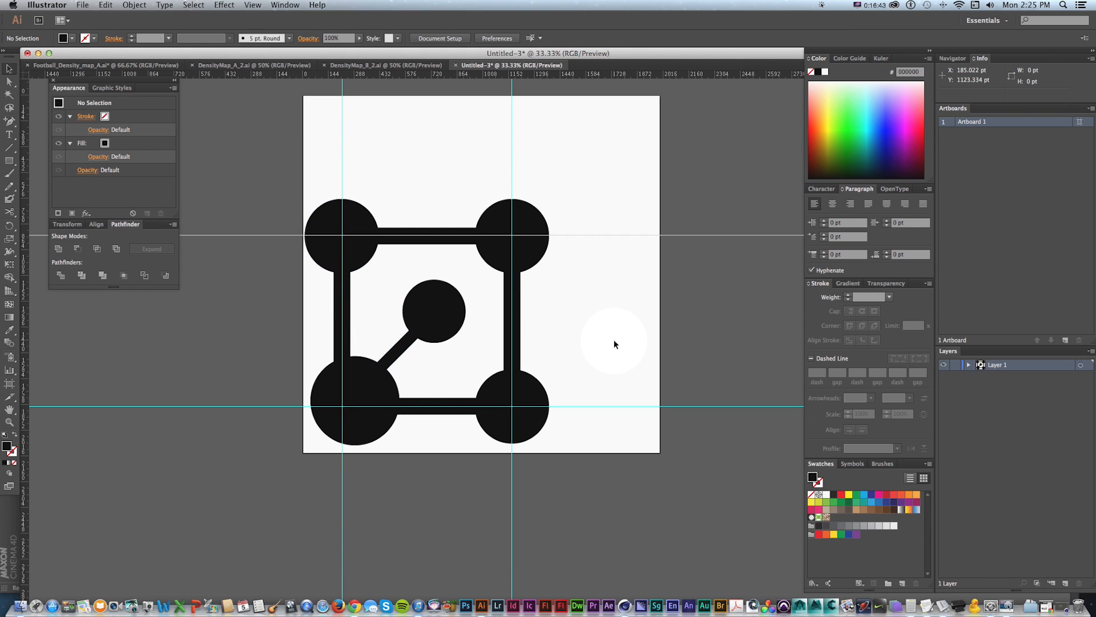
Compare the diamond with the DensityMap_A_2 reference document and return to the untitled drawing
{"action": "key", "text": "space"}
{"action": "left_click_drag", "start_coordinate": [557, 325], "coordinate": [578, 360]}
{"action": "left_click_drag", "start_coordinate": [406, 259], "coordinate": [404, 201]}
{"action": "left_click_drag", "start_coordinate": [348, 177], "coordinate": [421, 229]}
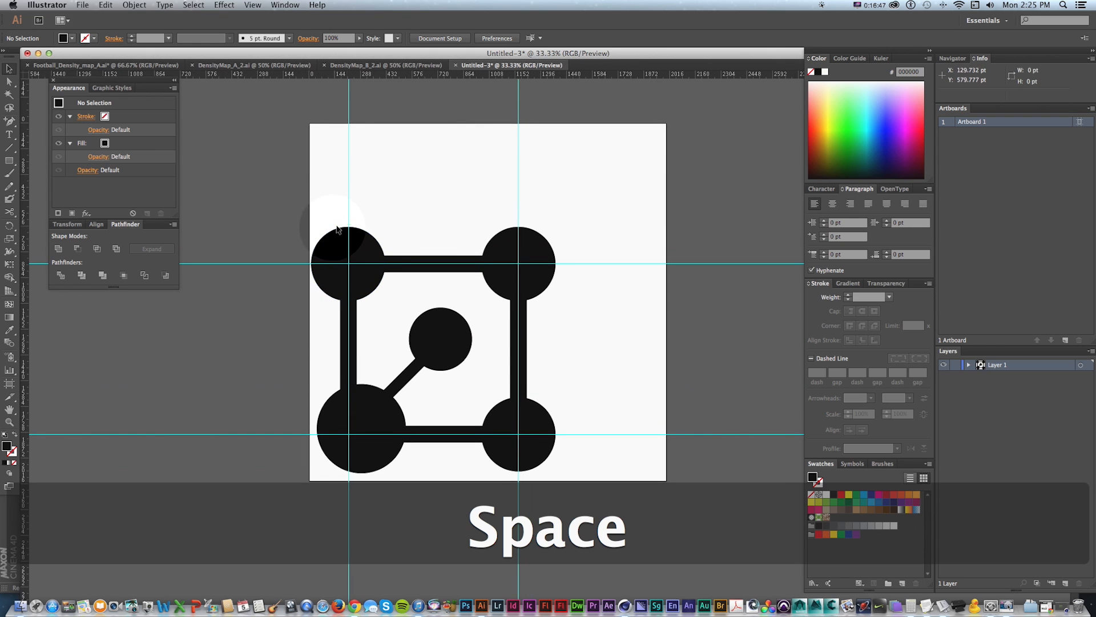
{"action": "left_click", "coordinate": [251, 65]}
{"action": "key", "text": "super+minus"}
{"action": "left_click_drag", "start_coordinate": [359, 148], "coordinate": [342, 98]}
{"action": "key", "text": "space"}
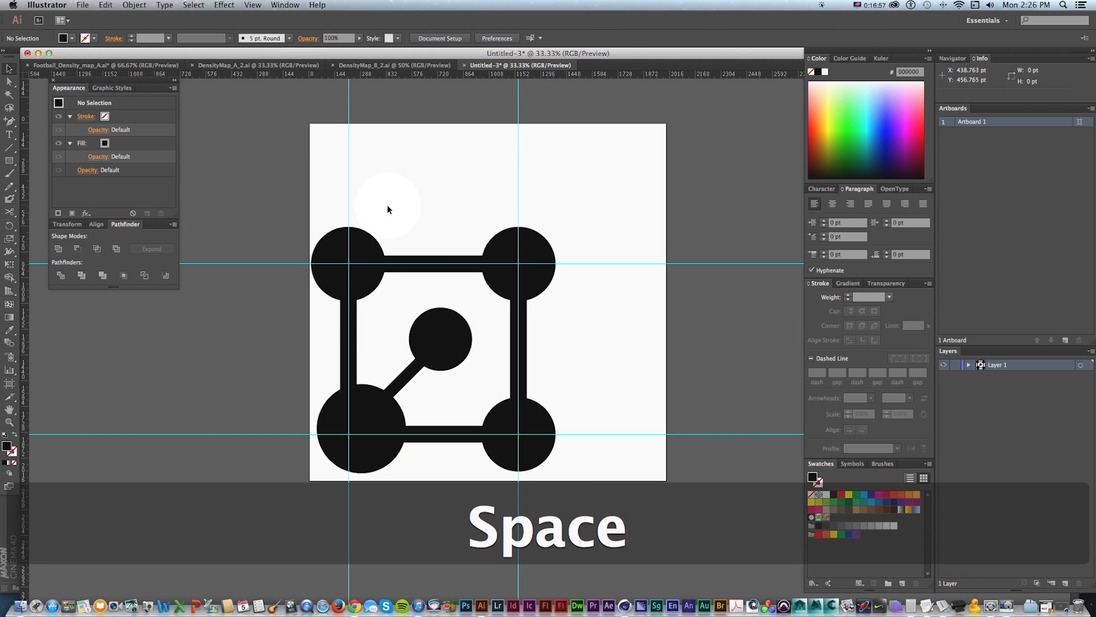
{"action": "mouse_move", "coordinate": [397, 237]}
{"action": "left_mouse_down"}
{"action": "mouse_move", "coordinate": [328, 231]}
{"action": "mouse_move", "coordinate": [393, 221]}
{"action": "left_mouse_up"}
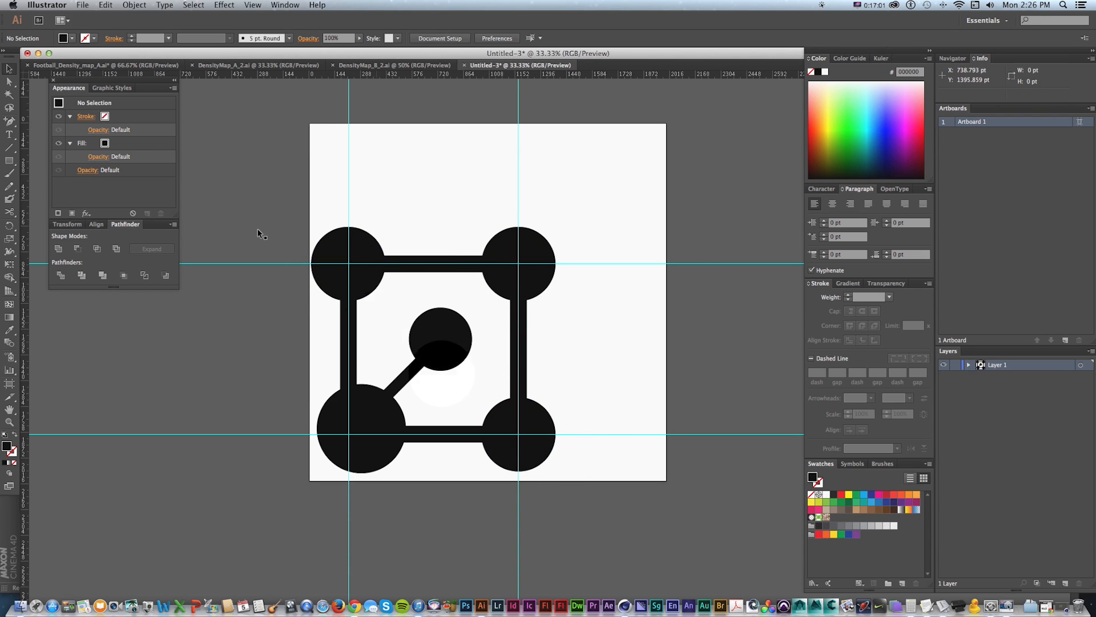
Activate the Ellipse tool
{"action": "left_click_drag", "start_coordinate": [9, 161], "coordinate": [57, 189]}
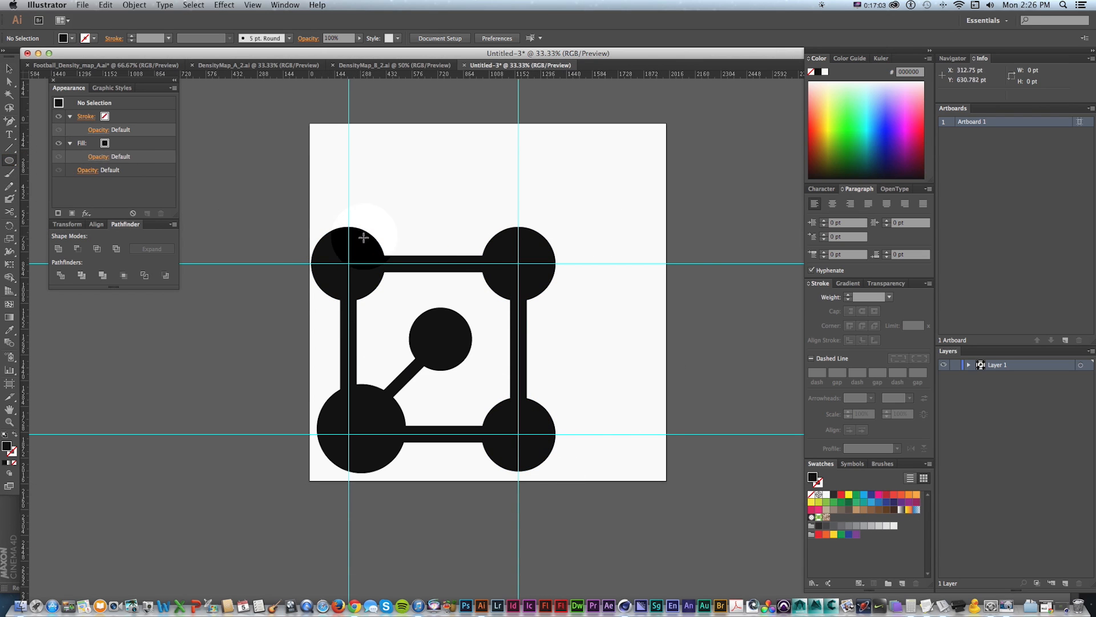
Draw an unfilled, black-stroked ellipse about 1860 by 1707 pt around the baseball diamond shapes
{"action": "left_click_drag", "start_coordinate": [301, 210], "coordinate": [614, 487]}
{"action": "key", "text": "v"}
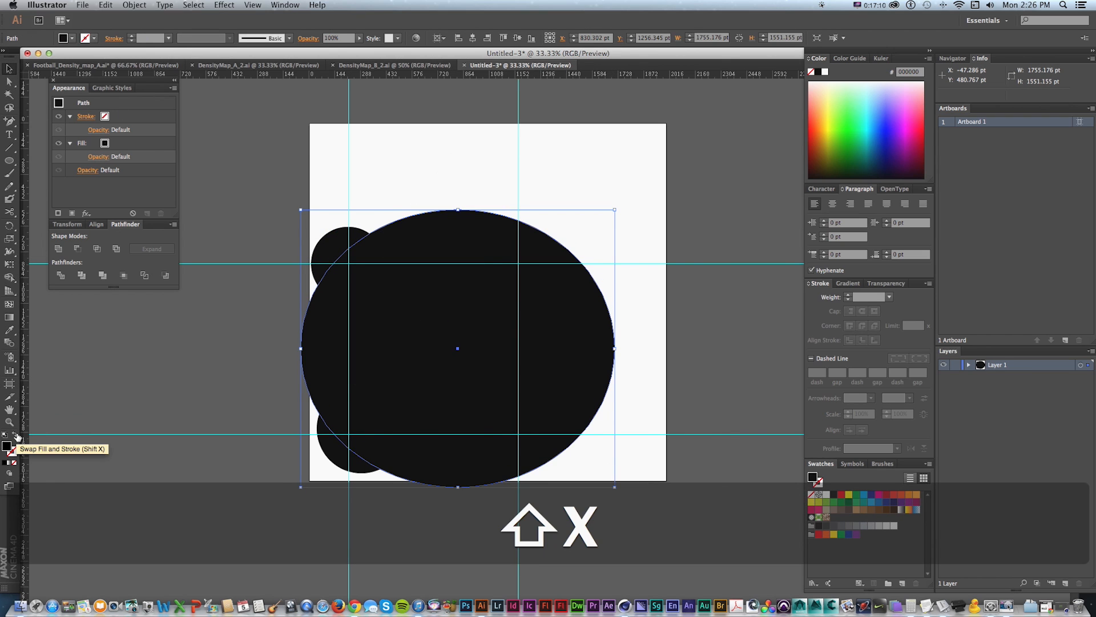
{"action": "left_click", "coordinate": [15, 436]}
{"action": "left_click_drag", "start_coordinate": [459, 209], "coordinate": [458, 184]}
{"action": "left_click_drag", "start_coordinate": [302, 338], "coordinate": [282, 336]}
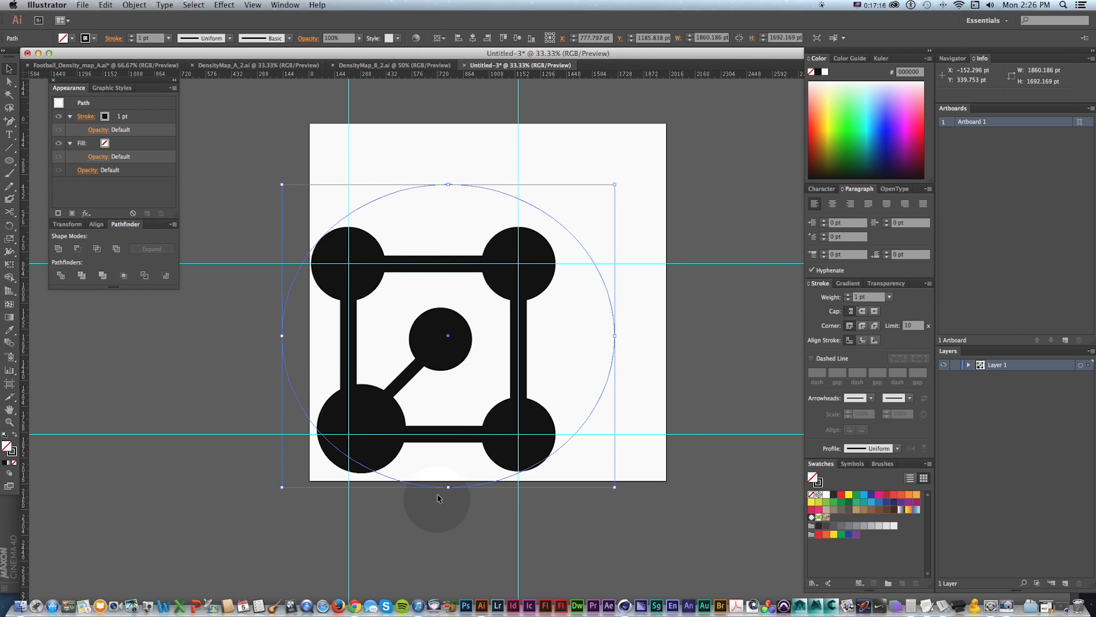
{"action": "left_click_drag", "start_coordinate": [449, 487], "coordinate": [448, 491]}
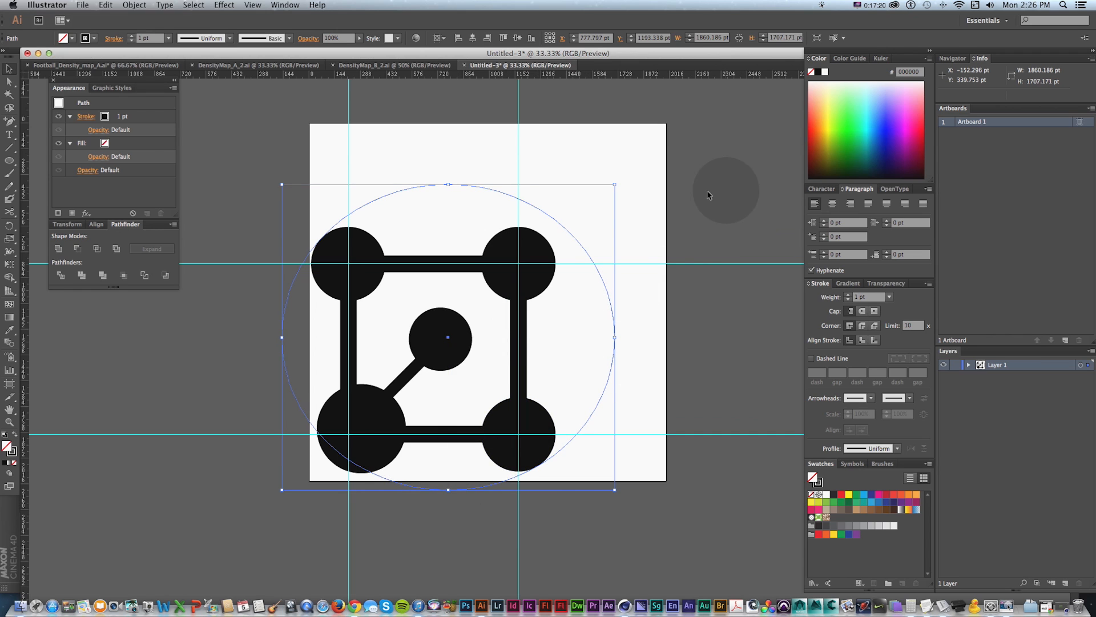
Select all the artwork and nudge it about 21 pt to the right
{"action": "key", "text": "v"}
{"action": "left_click_drag", "start_coordinate": [262, 490], "coordinate": [319, 453]}
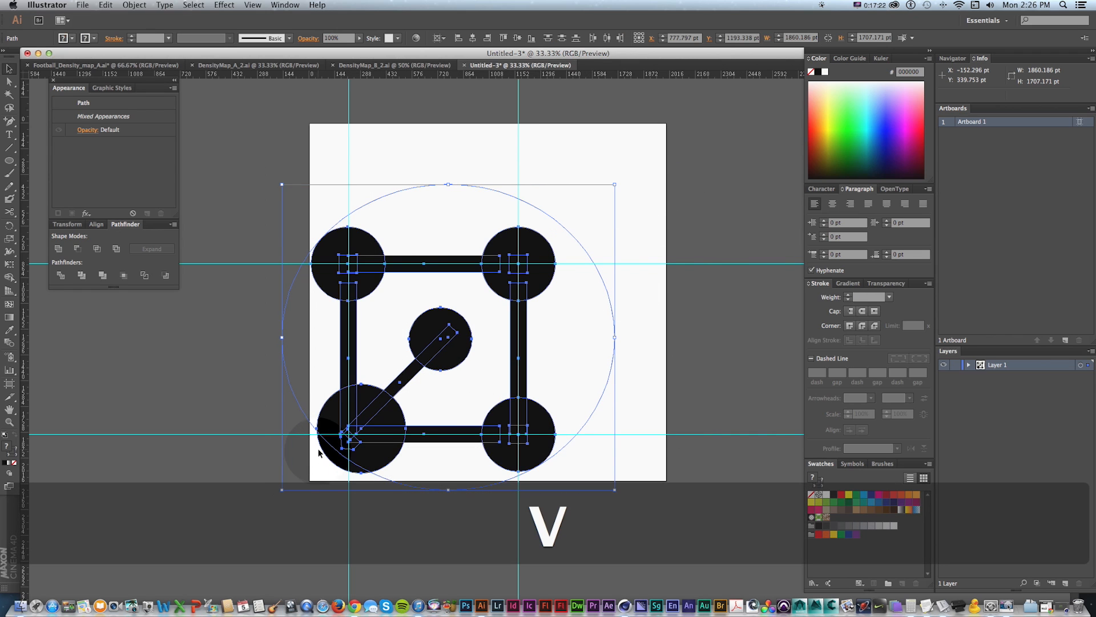
{"action": "key", "text": "Right"}
{"action": "key", "text": "Right"}
{"action": "key", "text": "Right"}
{"action": "key", "text": "Right"}
{"action": "key", "text": "Right"}
{"action": "key", "text": "Right"}
{"action": "key", "text": "Right"}
{"action": "key", "text": "Right"}
{"action": "key", "text": "Right"}
{"action": "key", "text": "Right"}
{"action": "key", "text": "Right"}
{"action": "key", "text": "Right"}
{"action": "key", "text": "Right"}
{"action": "key", "text": "Right"}
{"action": "key", "text": "Right"}
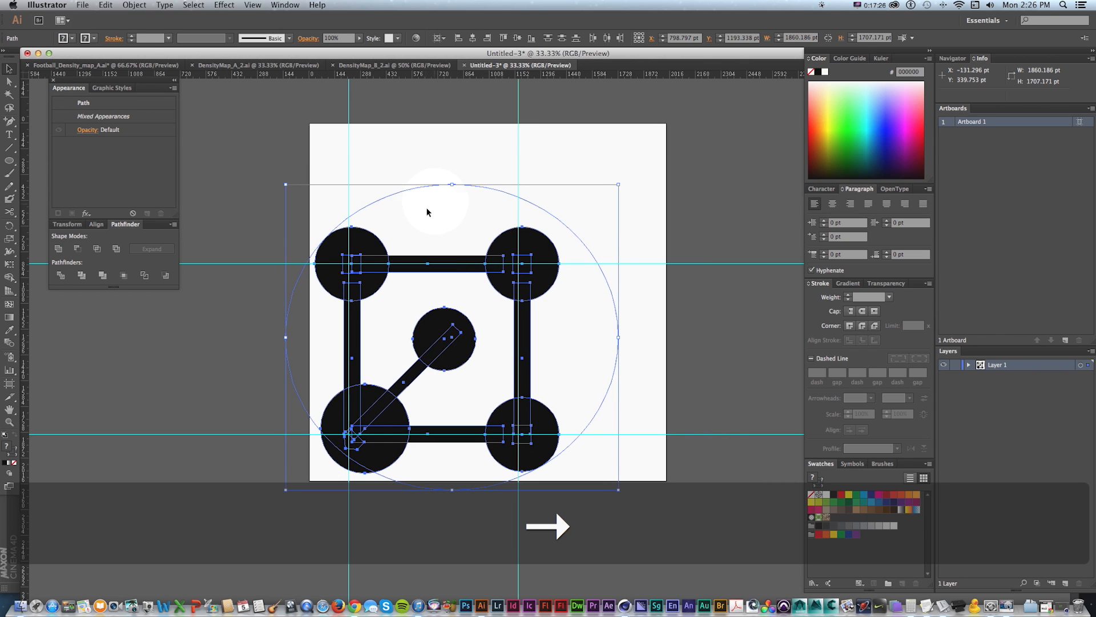
Cut the ellipse with the Scissors tool where it meets the upper-left and lower-right circles
{"action": "left_click", "coordinate": [442, 174]}
{"action": "key", "text": "v"}
{"action": "left_click", "coordinate": [438, 184]}
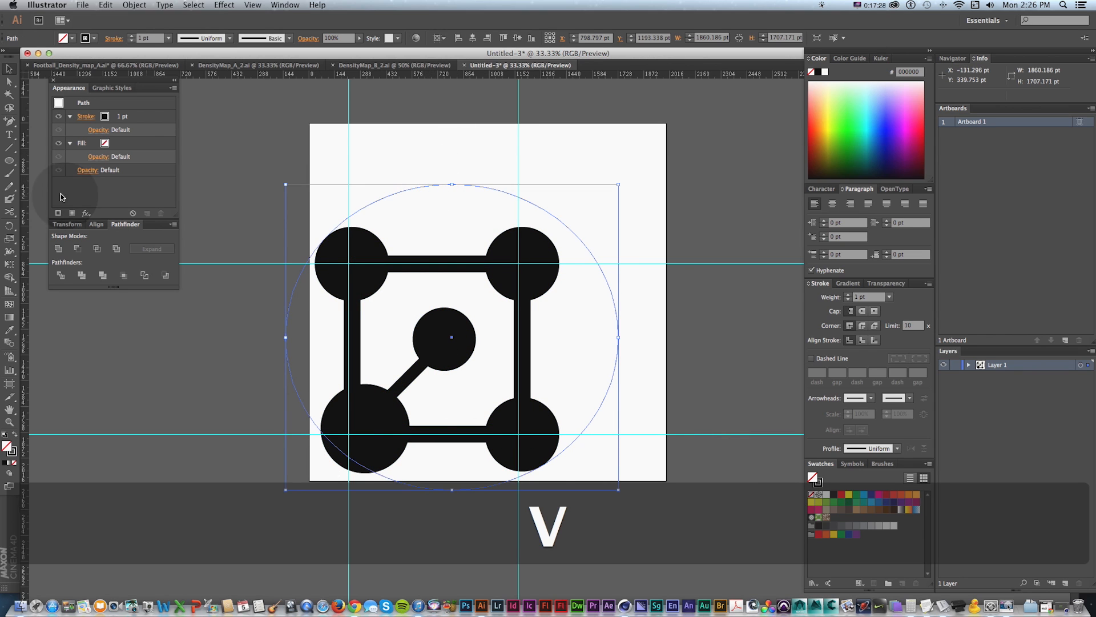
{"action": "key", "text": "c"}
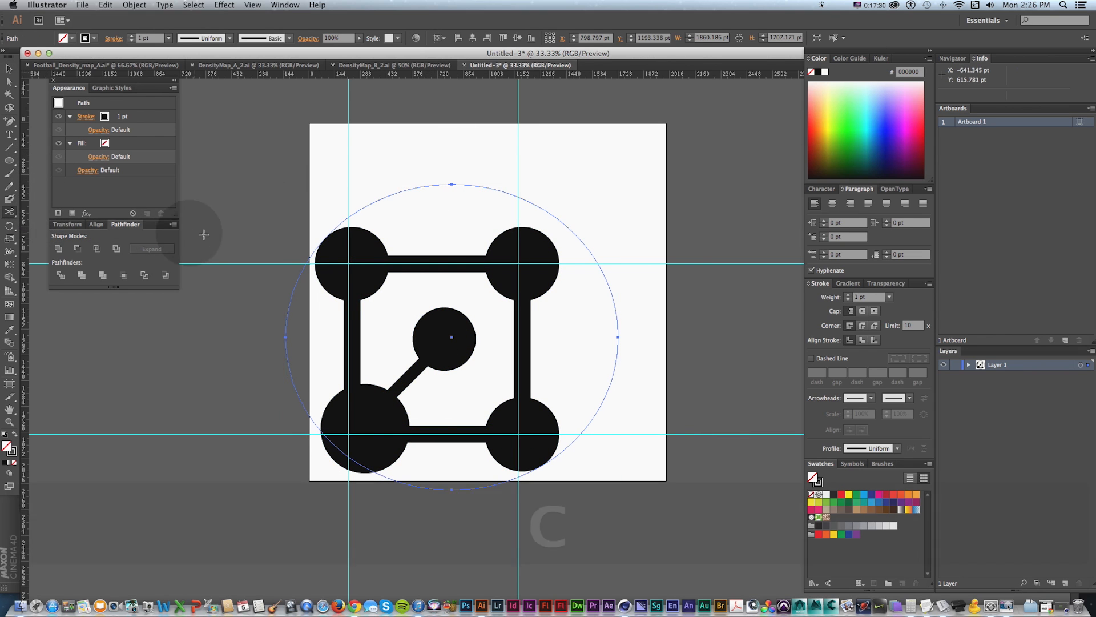
{"action": "left_click", "coordinate": [328, 237]}
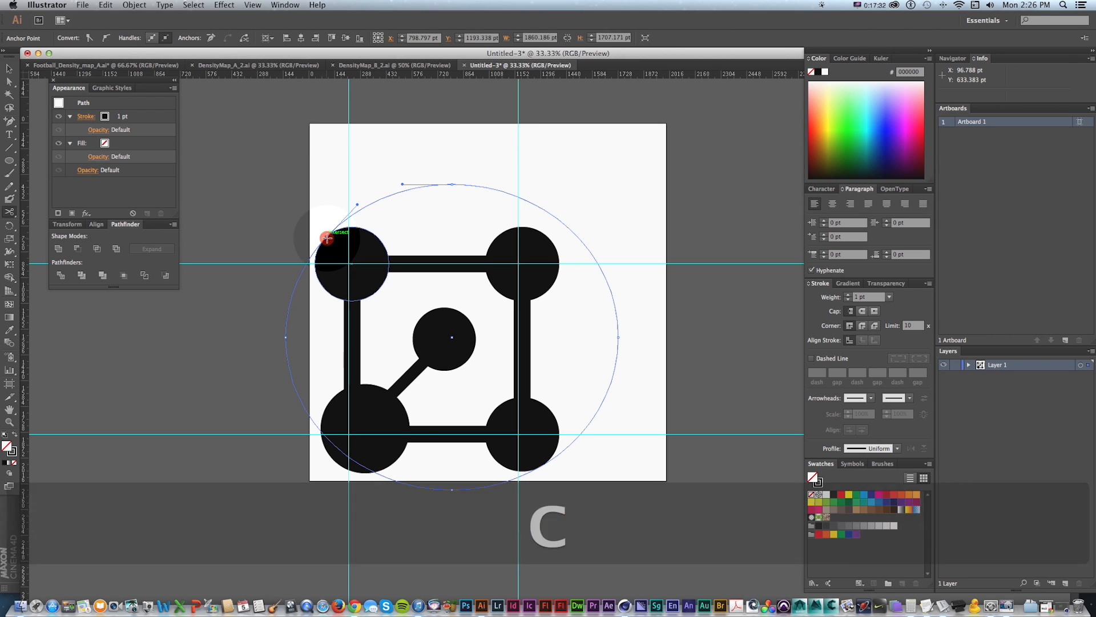
{"action": "left_click", "coordinate": [543, 467]}
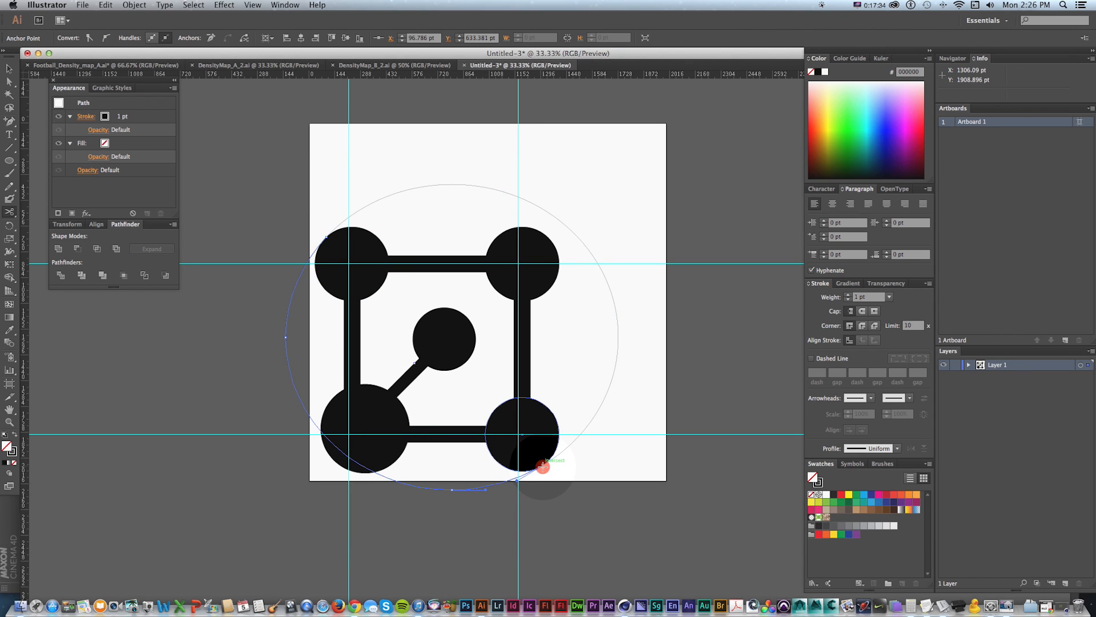
Delete the lower-left part of the cut ellipse, keeping only the outfield arc
{"action": "left_click", "coordinate": [11, 84]}
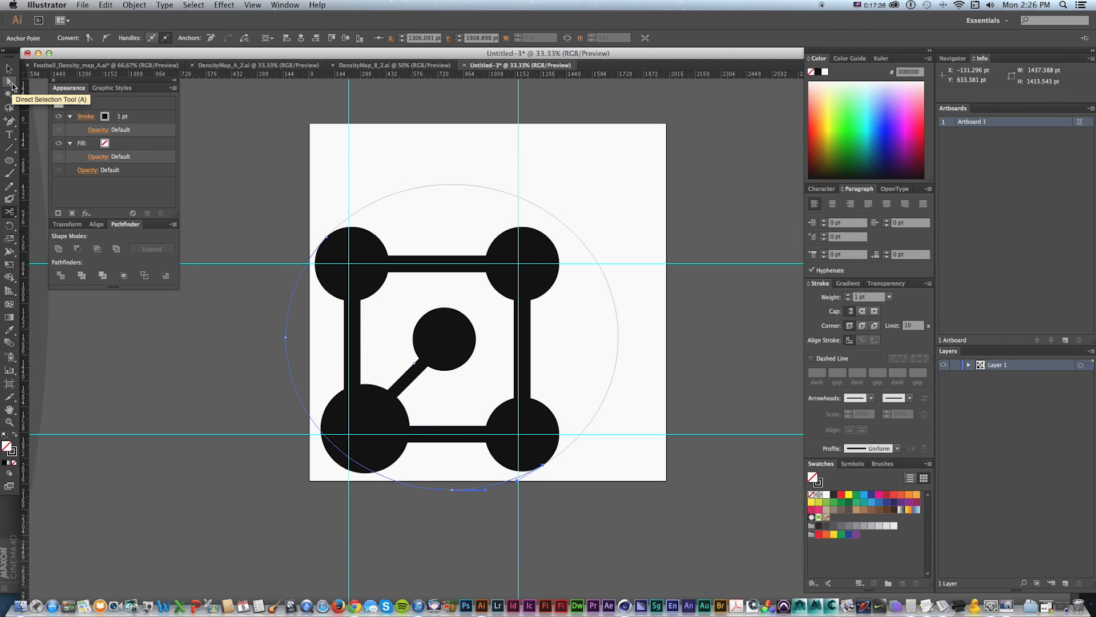
{"action": "left_click_drag", "start_coordinate": [236, 318], "coordinate": [317, 353]}
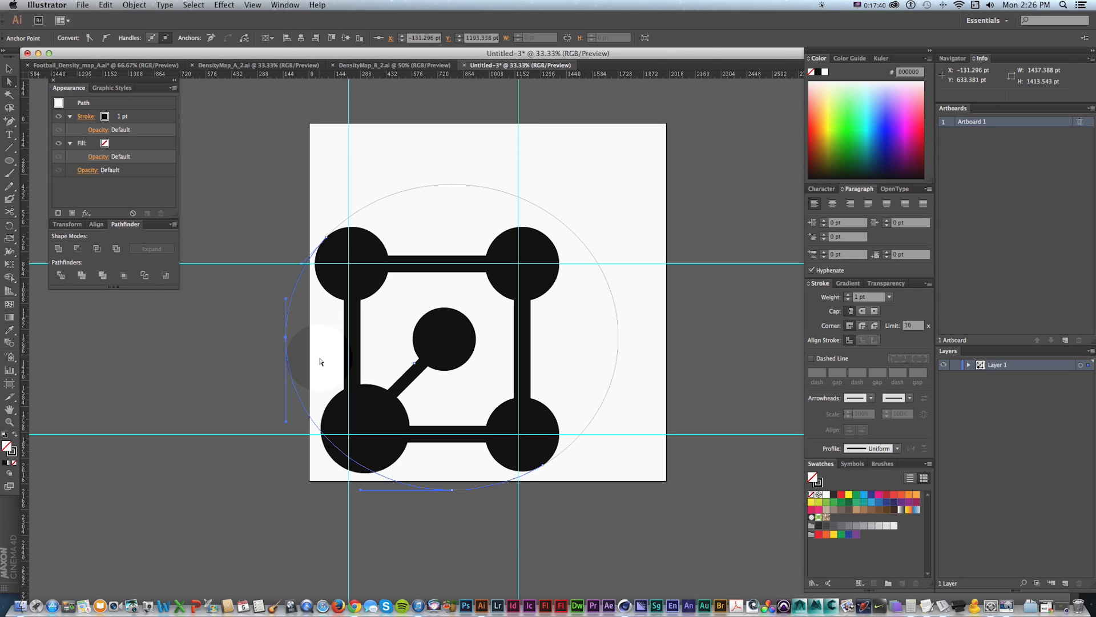
{"action": "key", "text": "Delete"}
{"action": "key", "text": "v"}
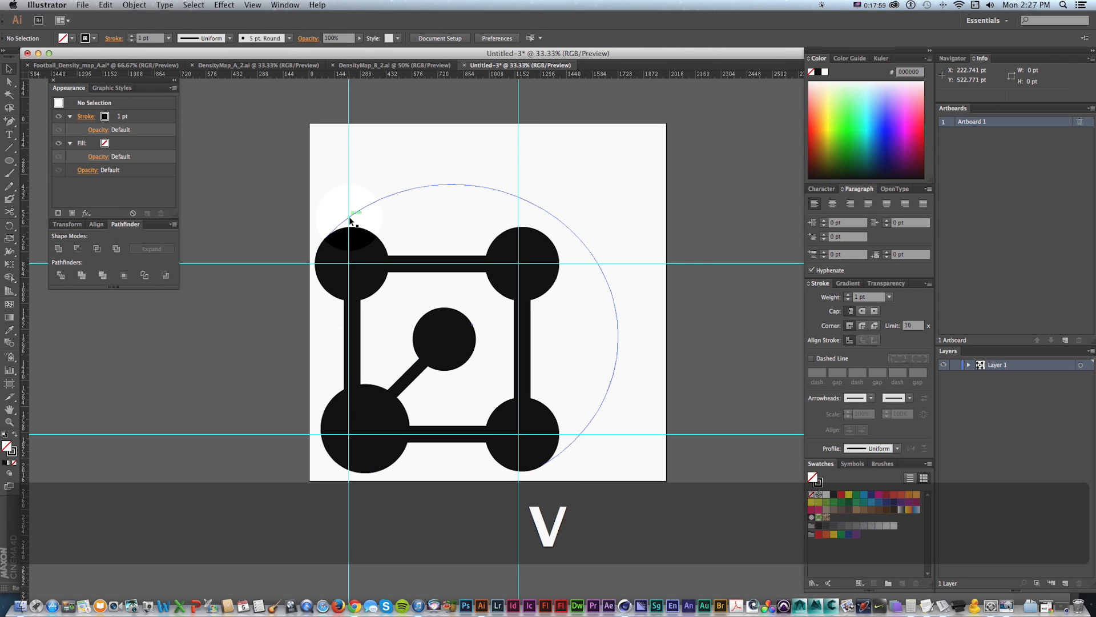
Close the outfield arc with the Pen tool, running through the upper-left and upper-right circle centres and down to the lower-right circle
{"action": "left_click", "coordinate": [353, 231]}
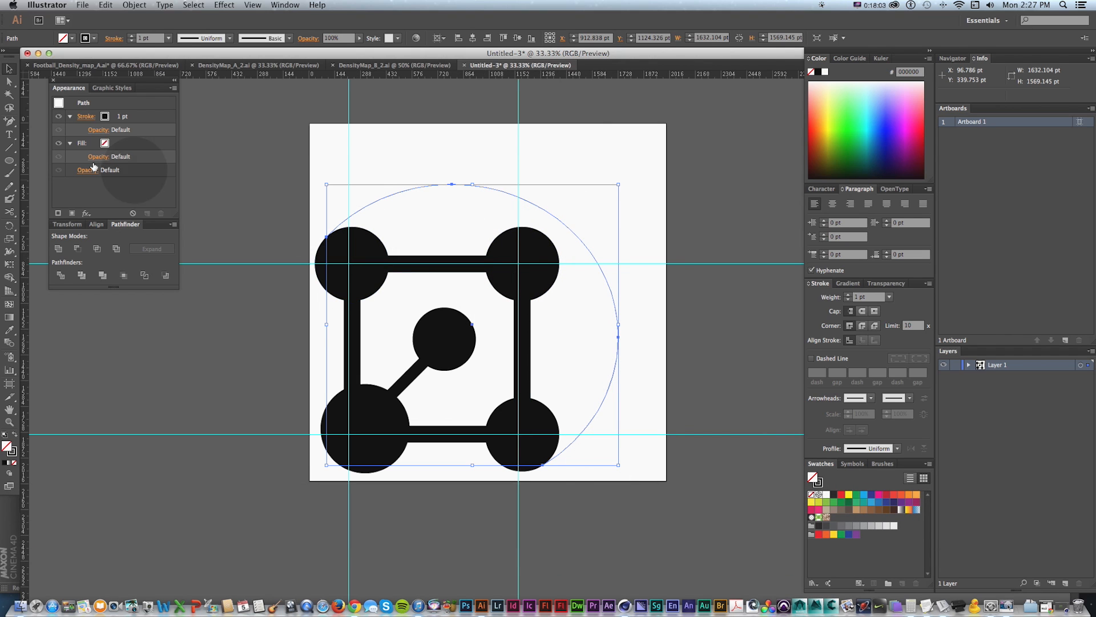
{"action": "left_click", "coordinate": [4, 123]}
{"action": "left_click_drag", "start_coordinate": [5, 127], "coordinate": [39, 124]}
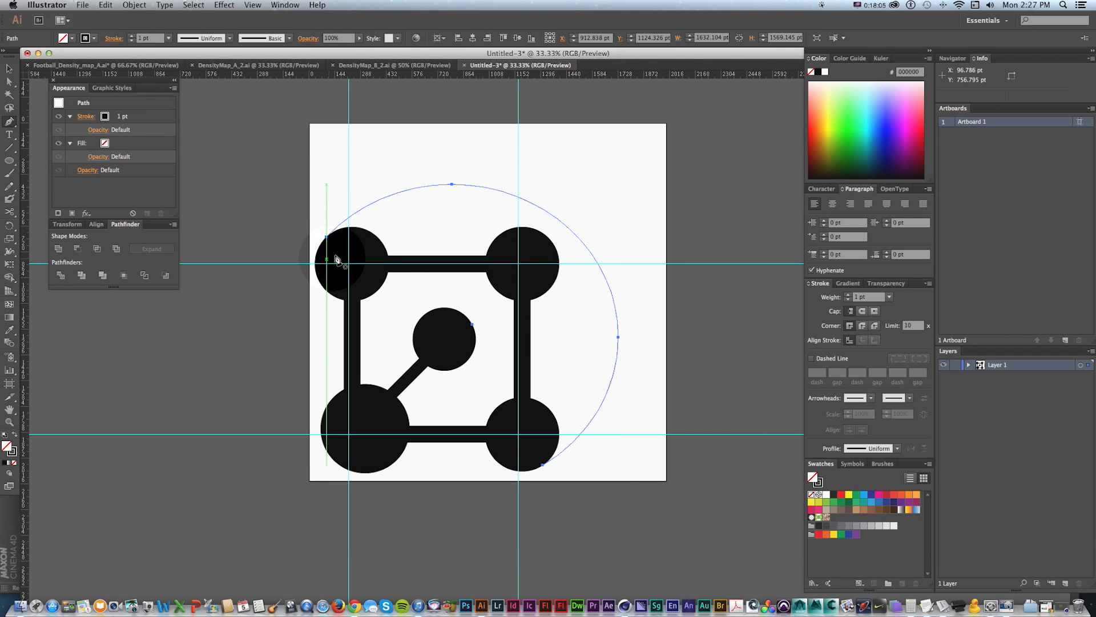
{"action": "left_click", "coordinate": [327, 236]}
{"action": "left_click", "coordinate": [351, 264]}
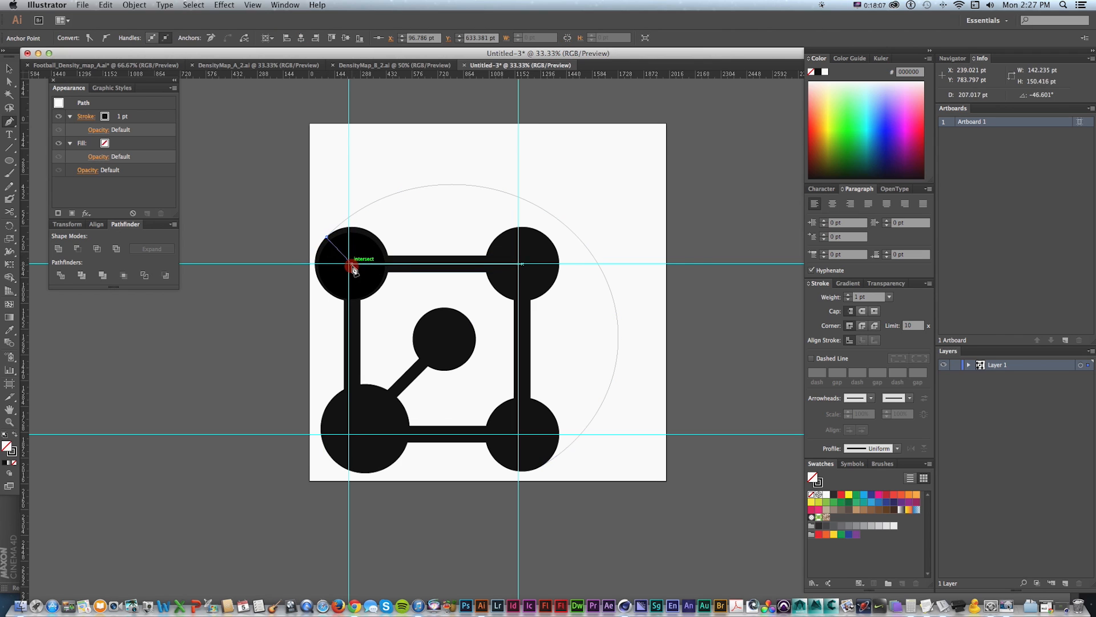
{"action": "left_click", "coordinate": [519, 263]}
{"action": "left_click", "coordinate": [518, 457]}
{"action": "left_click_drag", "start_coordinate": [543, 465], "coordinate": [588, 437]}
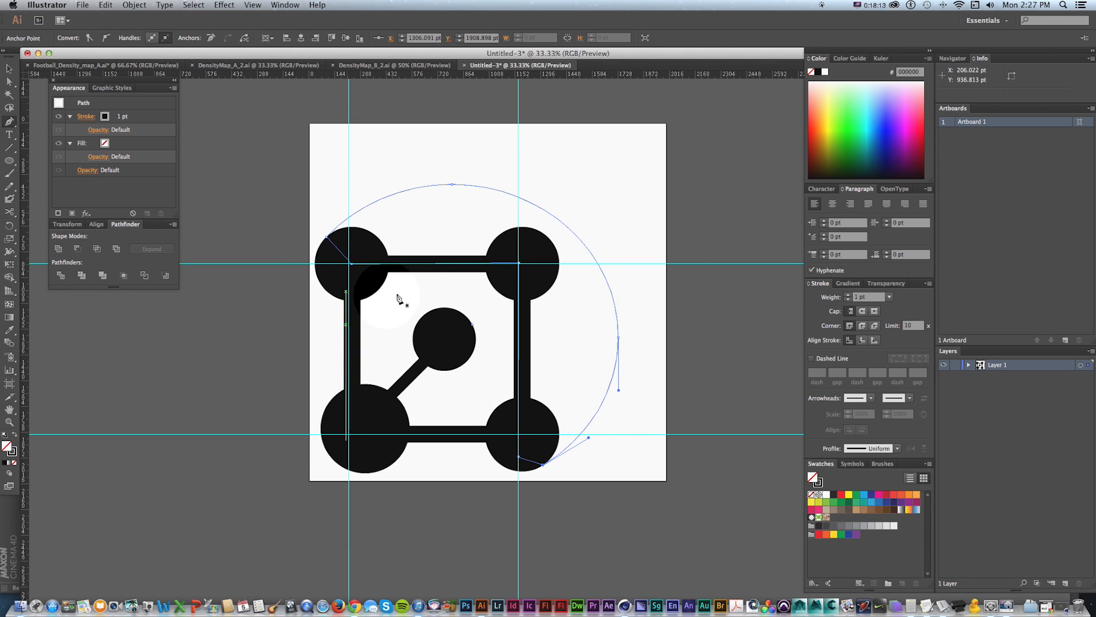
Swap the closed outfield shape's stroke and fill so it is solid black, and hide the guides
{"action": "left_click", "coordinate": [9, 68]}
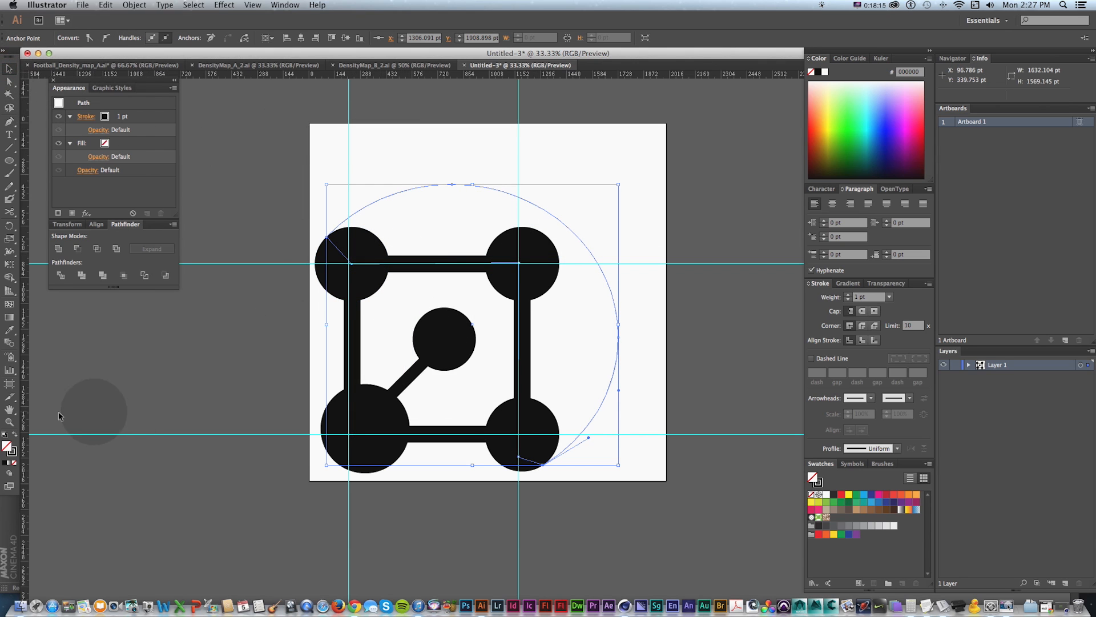
{"action": "left_click", "coordinate": [15, 434]}
{"action": "left_click", "coordinate": [734, 299]}
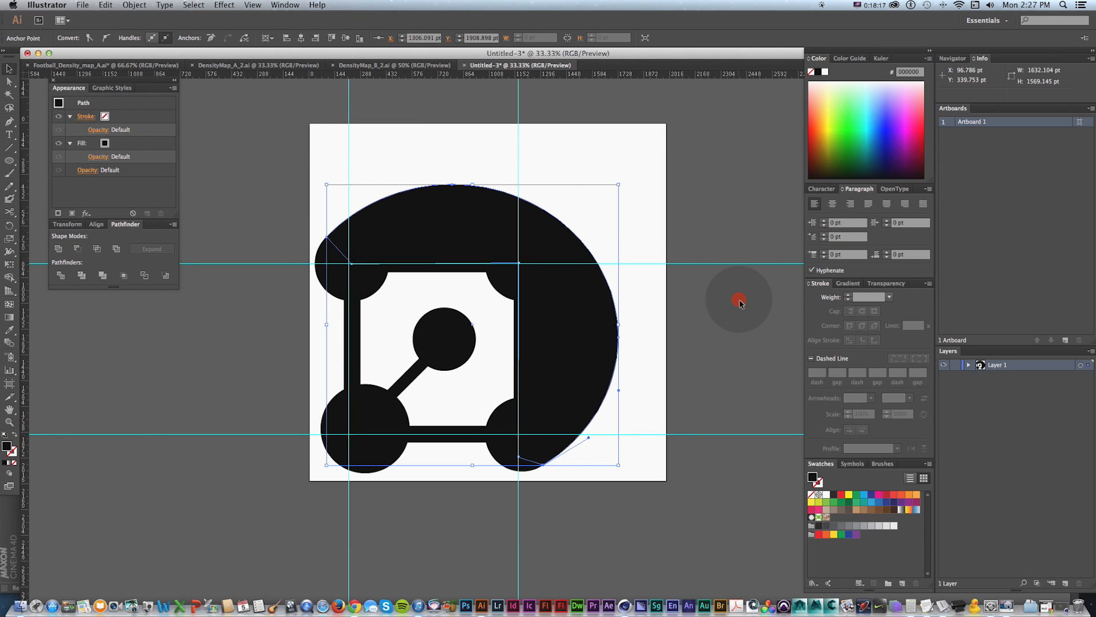
{"action": "key", "text": "super+semicolon"}
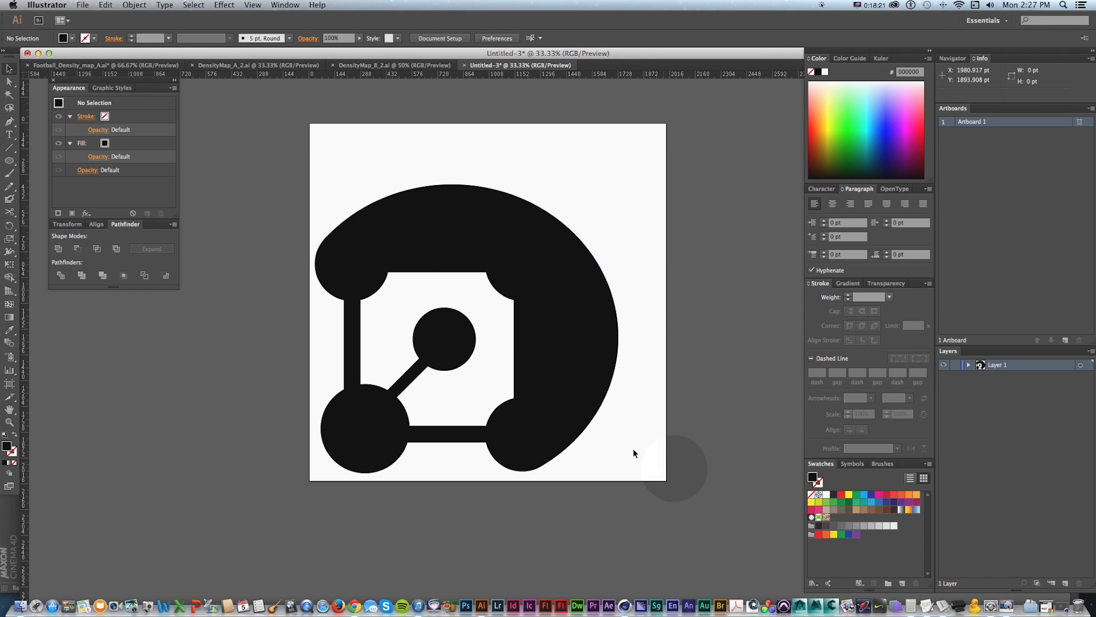
Scale the large lower-left circle down to about 397 pt wide and high
{"action": "key", "text": "v"}
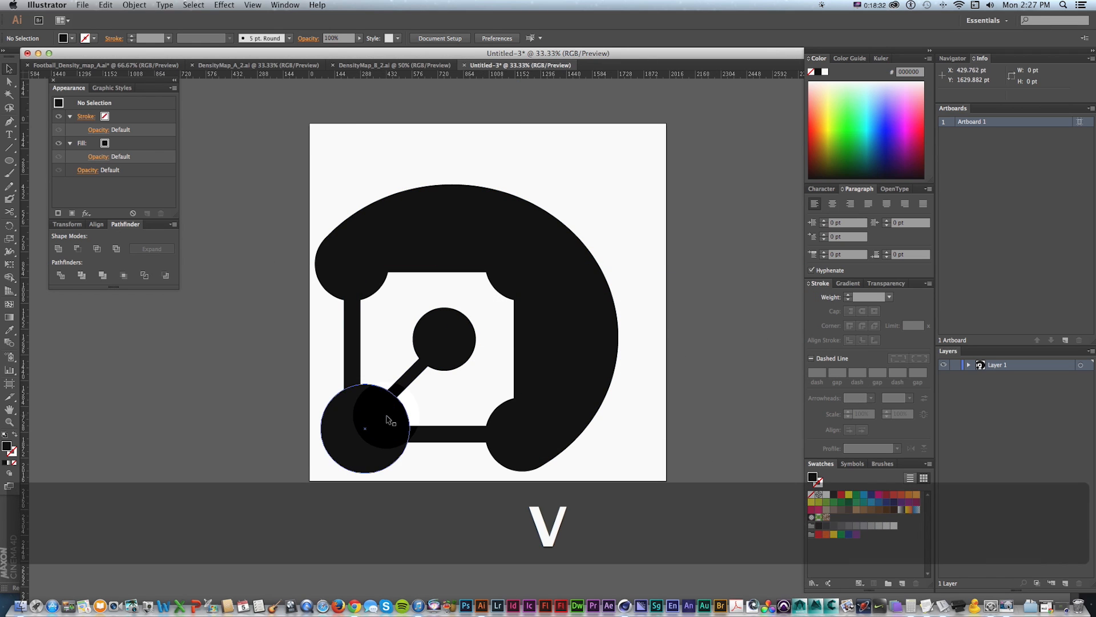
{"action": "left_click", "coordinate": [370, 428]}
{"action": "left_click_drag", "start_coordinate": [410, 384], "coordinate": [386, 406]}
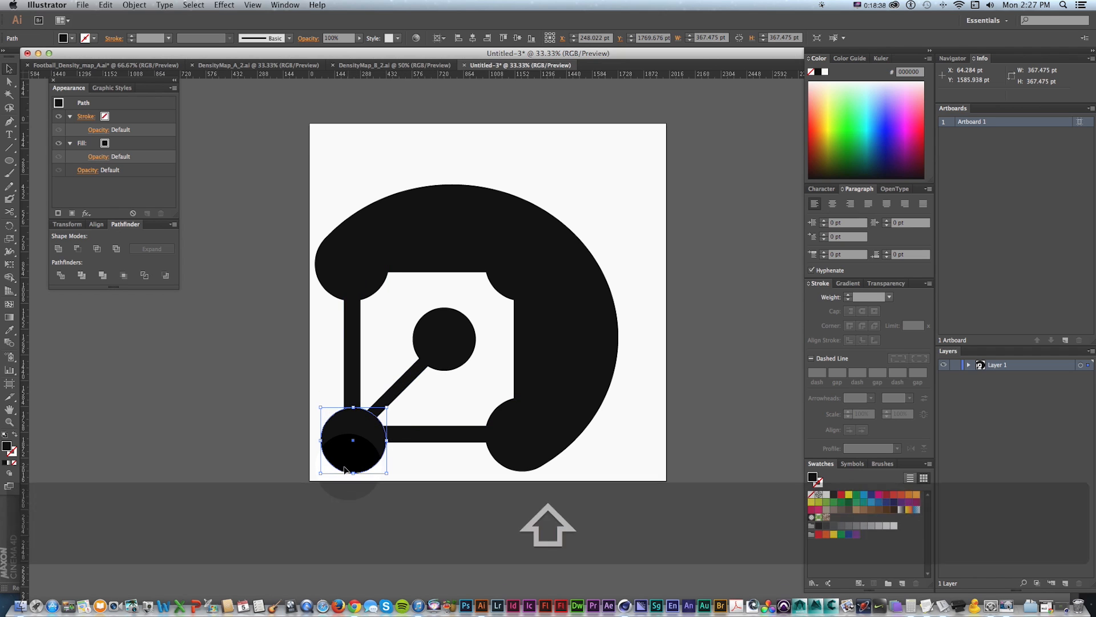
{"action": "left_click_drag", "start_coordinate": [320, 472], "coordinate": [314, 479]}
{"action": "key", "text": "v"}
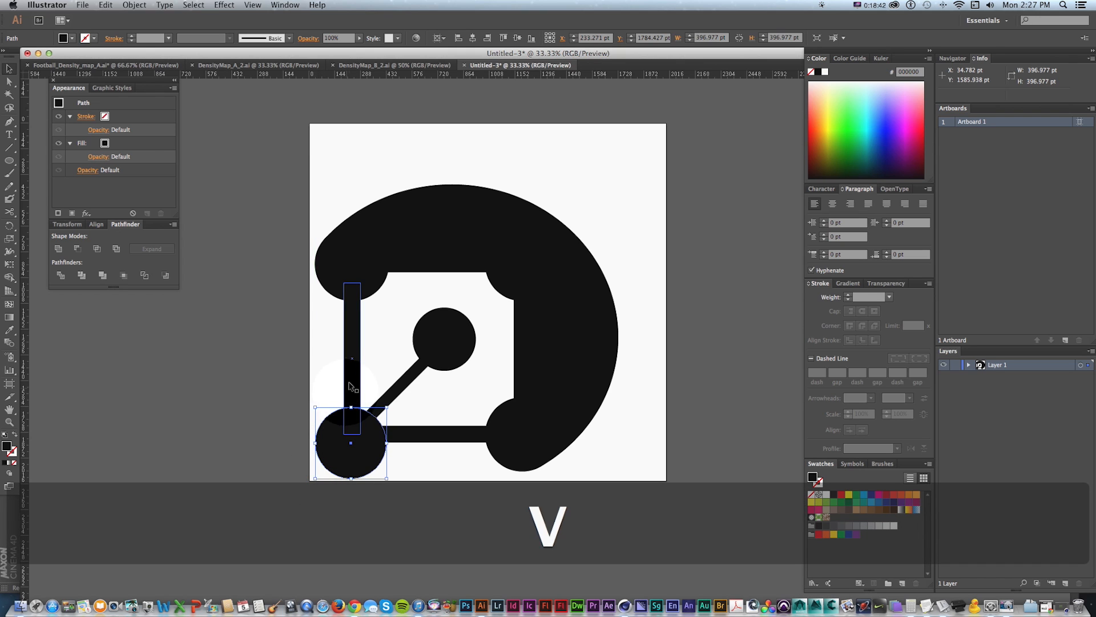
{"action": "left_click", "coordinate": [635, 438]}
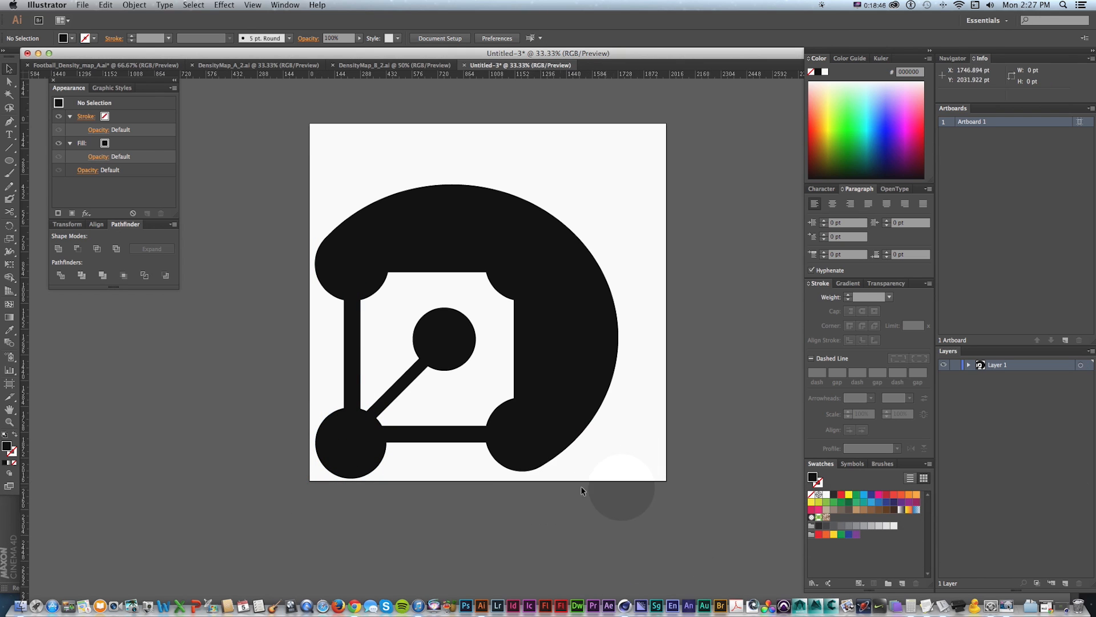
Select all the artwork and nudge it slightly up and to the left
{"action": "left_click_drag", "start_coordinate": [638, 536], "coordinate": [269, 167]}
{"action": "key", "text": "v"}
{"action": "key", "text": "Left"}
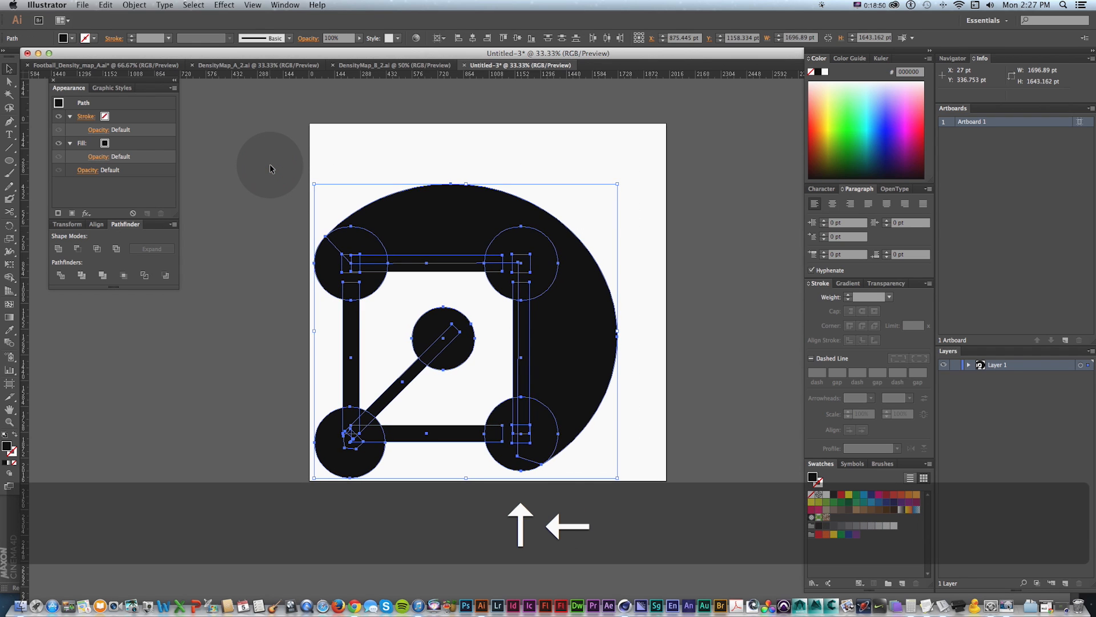
{"action": "left_click", "coordinate": [291, 165]}
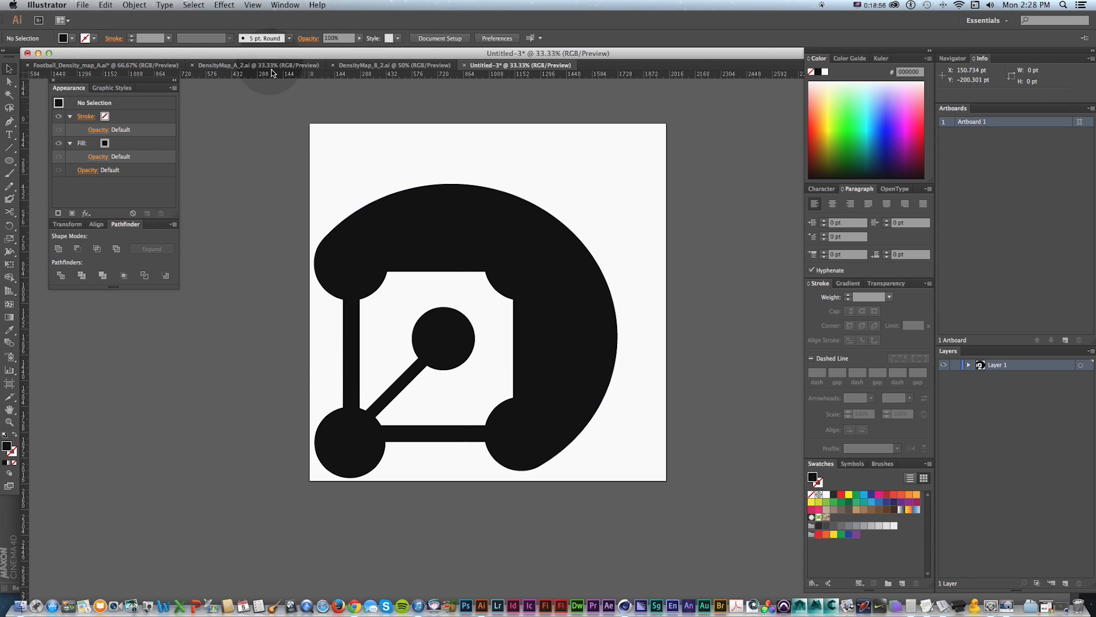
Save the document as DensityMap_A_3.ai in the _AI folder with the default Illustrator CC options
{"action": "key", "text": "super+s"}
{"action": "left_click", "coordinate": [487, 126]}
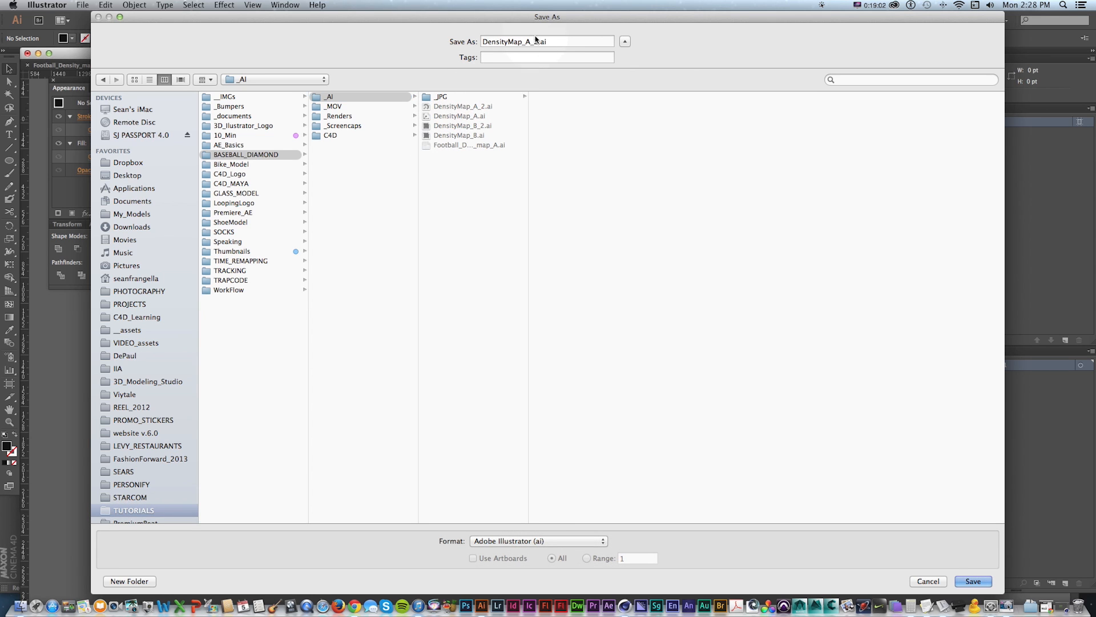
{"action": "key", "text": "Return"}
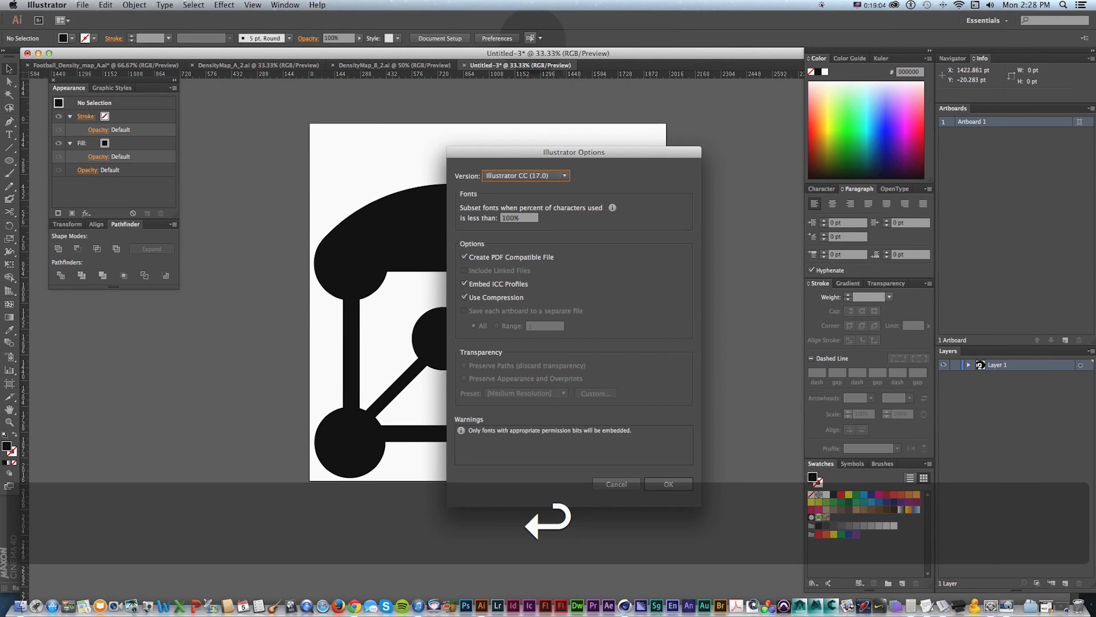
{"action": "key", "text": "Return"}
{"action": "key", "text": "space"}
{"action": "left_click_drag", "start_coordinate": [570, 337], "coordinate": [578, 349]}
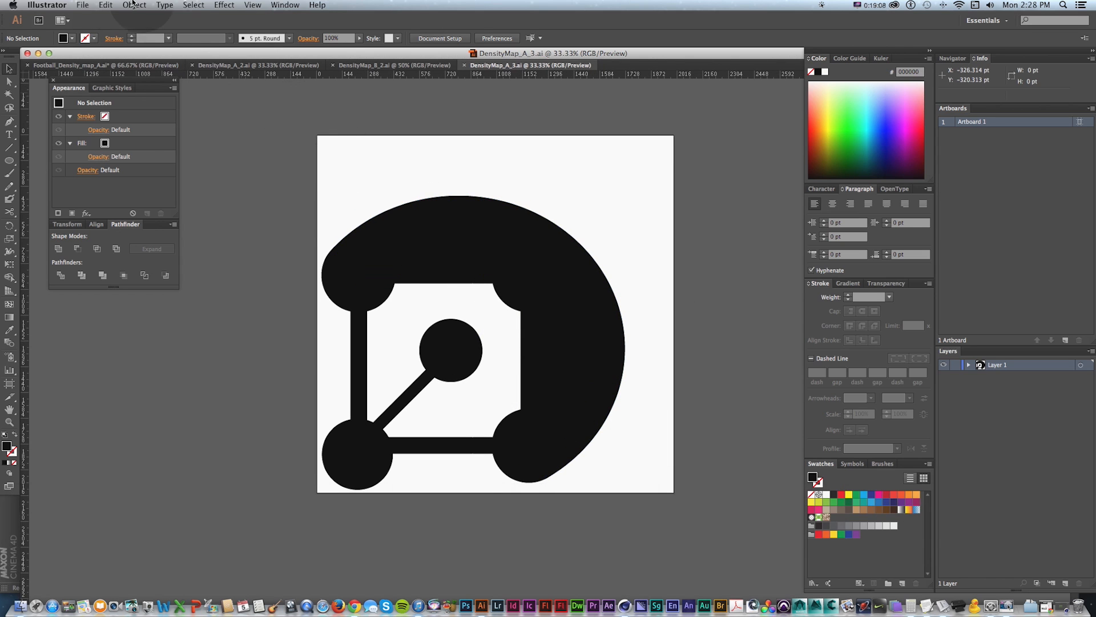
Export the artwork for web as a 2000 px JPEG at maximum quality, named DensityMap_A_3, in the _JPG folder
{"action": "left_click", "coordinate": [85, 5]}
{"action": "left_click", "coordinate": [363, 153]}
{"action": "key", "text": "alt+shift+super+s"}
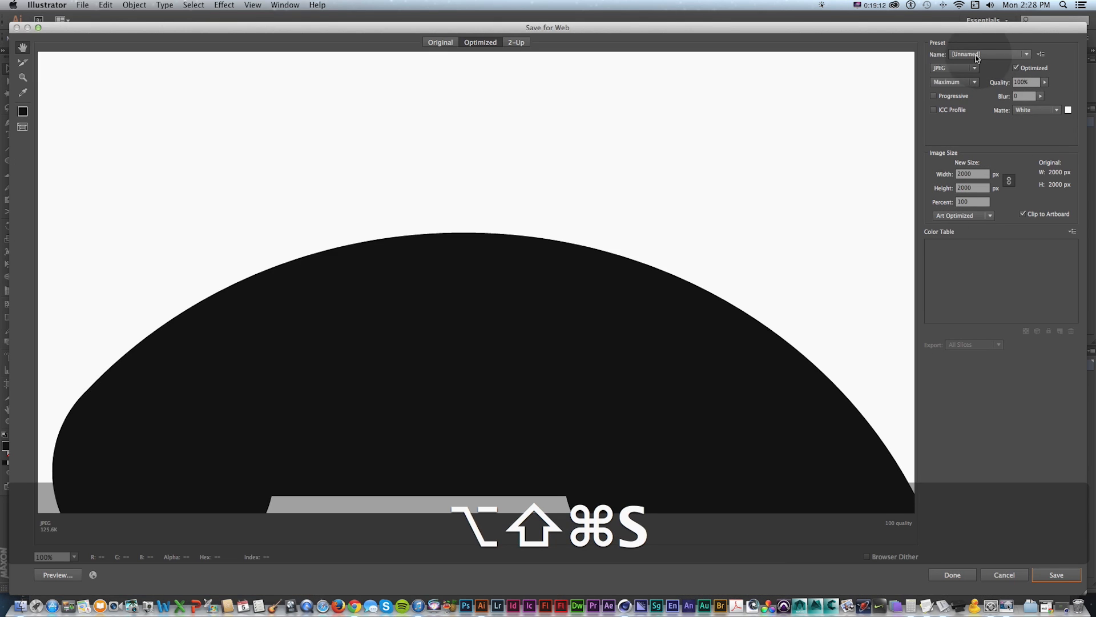
{"action": "left_click_drag", "start_coordinate": [757, 468], "coordinate": [645, 215]}
{"action": "left_click_drag", "start_coordinate": [668, 406], "coordinate": [686, 224]}
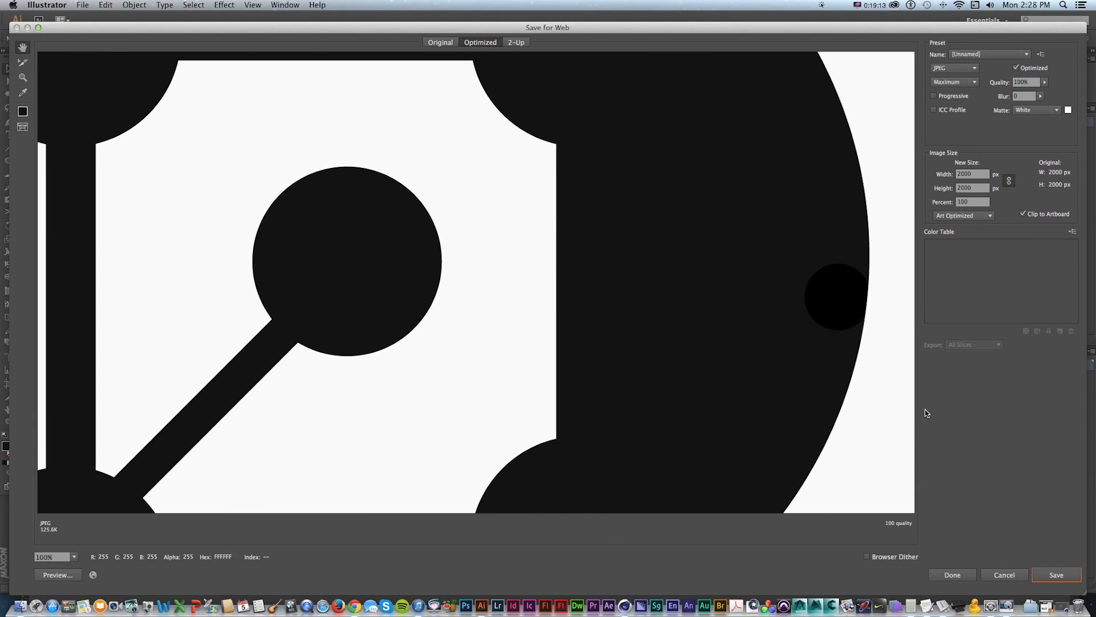
{"action": "left_click", "coordinate": [1057, 575]}
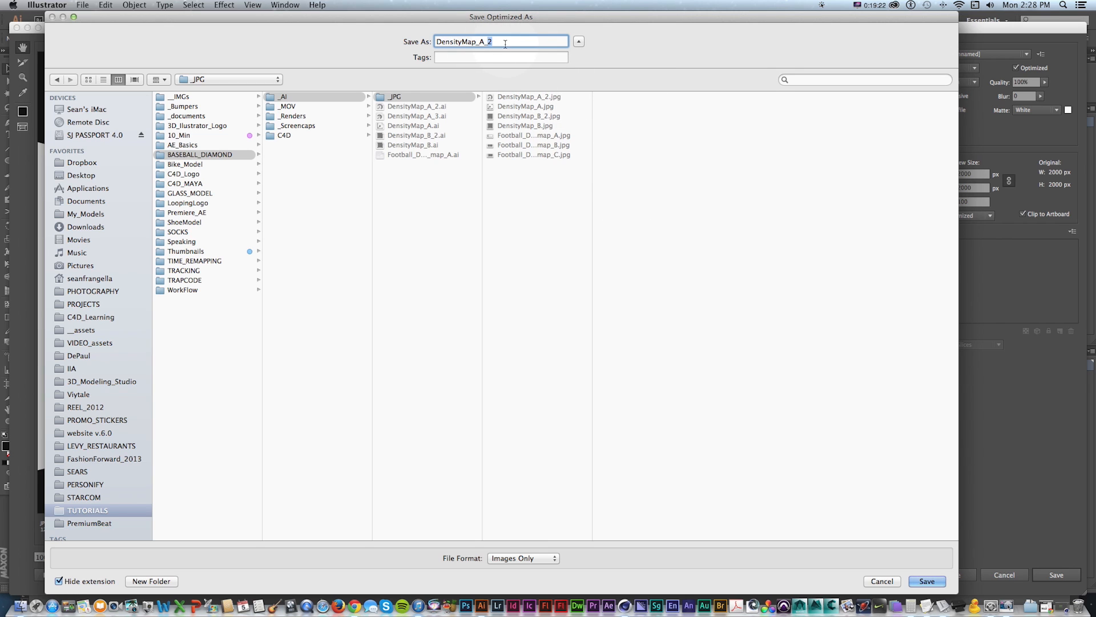
{"action": "type", "text": "3"}
{"action": "key", "text": "Return"}
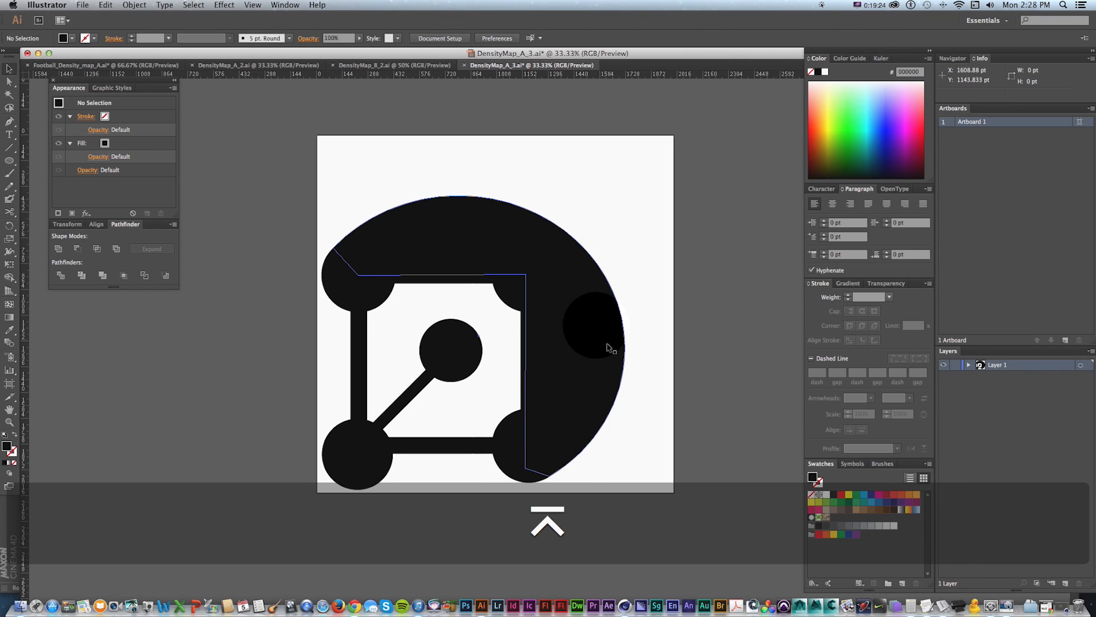
Switch to Cinema 4D and open the Grass material for editing
{"action": "key", "text": "super+Tab"}
{"action": "key", "text": "super+shift+Tab"}
{"action": "key", "text": "super+shift+Tab"}
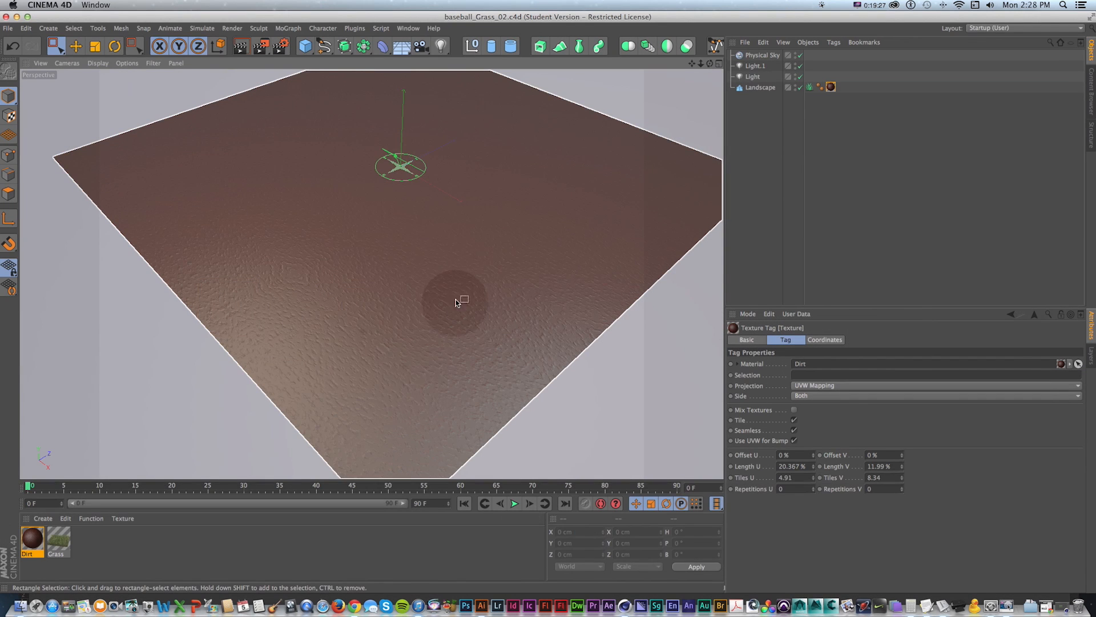
{"action": "scroll", "coordinate": [453, 294], "scroll_direction": "down", "scroll_amount": 3}
{"action": "left_click_drag", "start_coordinate": [453, 295], "coordinate": [394, 286]}
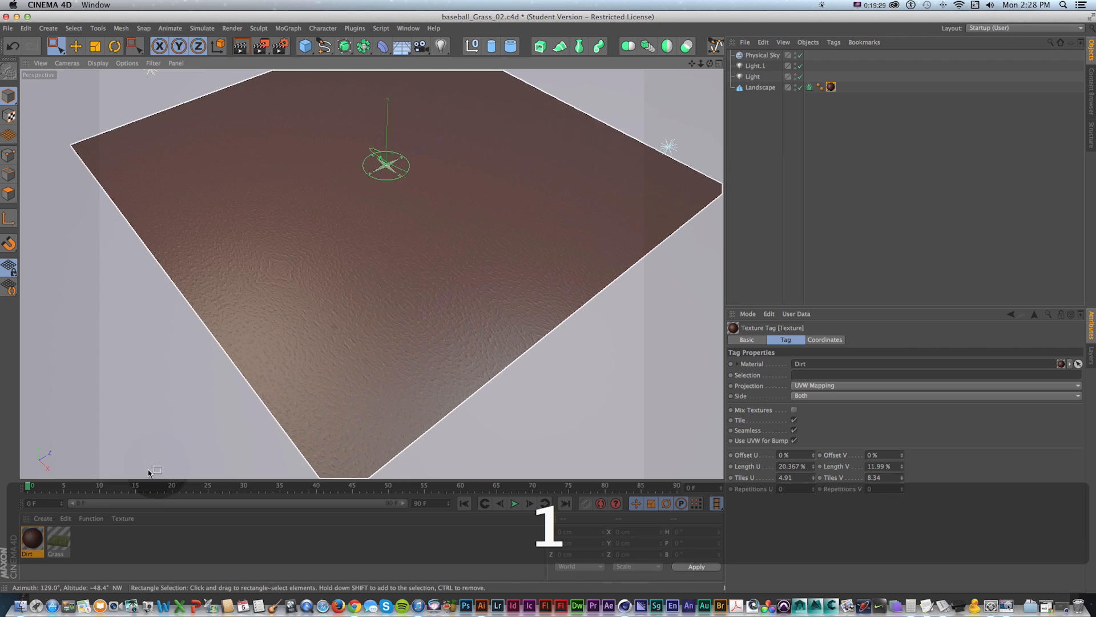
{"action": "double_click", "coordinate": [58, 539]}
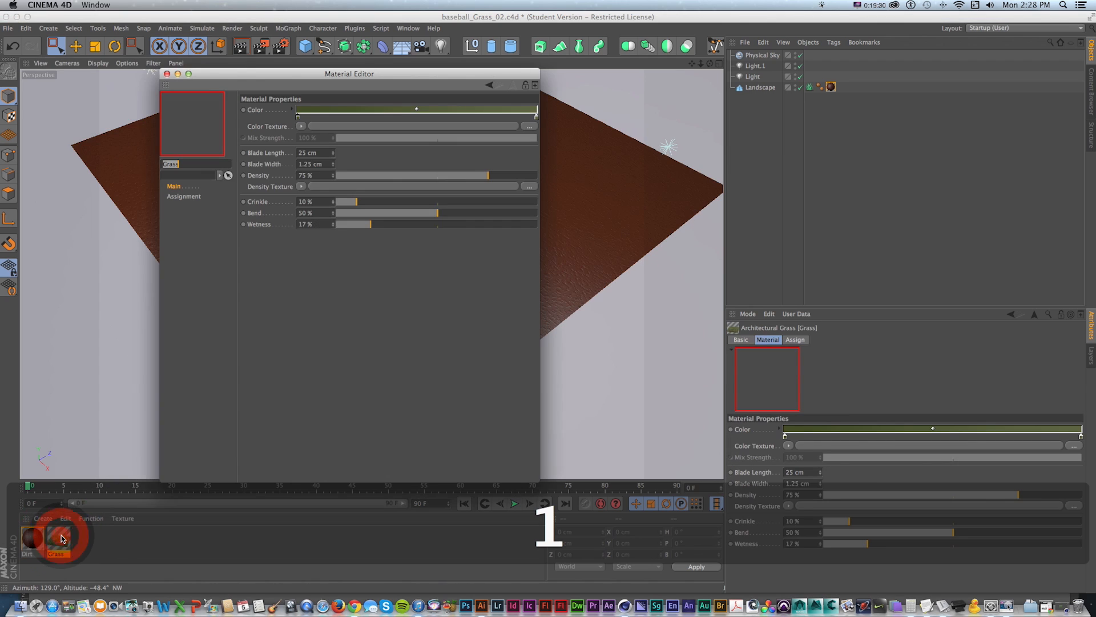
Load DensityMap_A_3.jpg from the _JPG folder as the Grass material's density texture
{"action": "left_click_drag", "start_coordinate": [249, 82], "coordinate": [367, 103]}
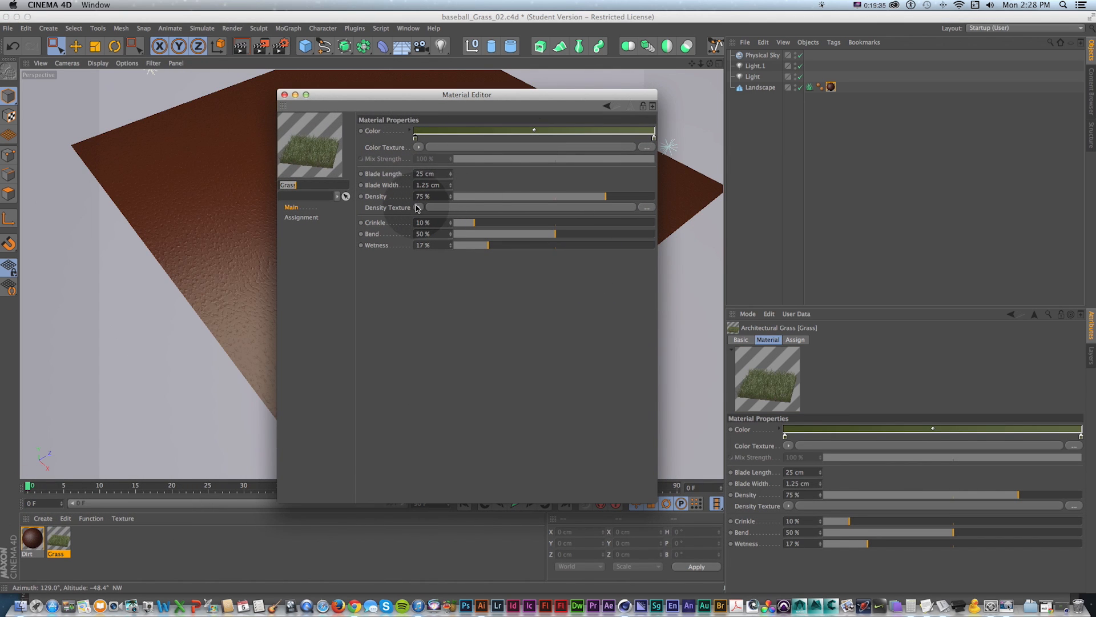
{"action": "left_click", "coordinate": [646, 208]}
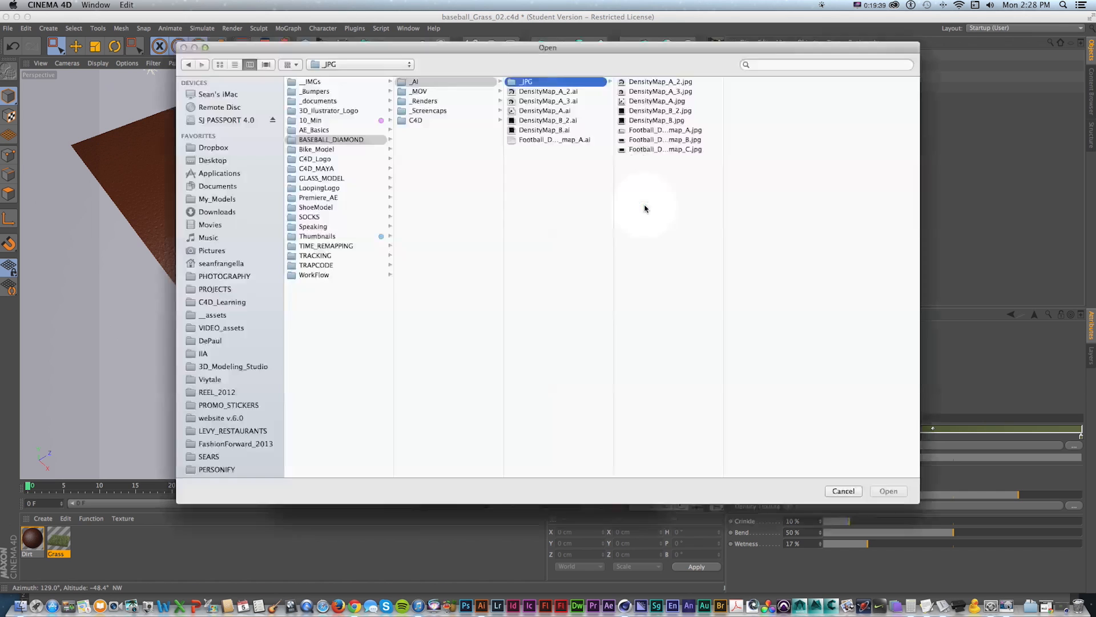
{"action": "left_click", "coordinate": [662, 91]}
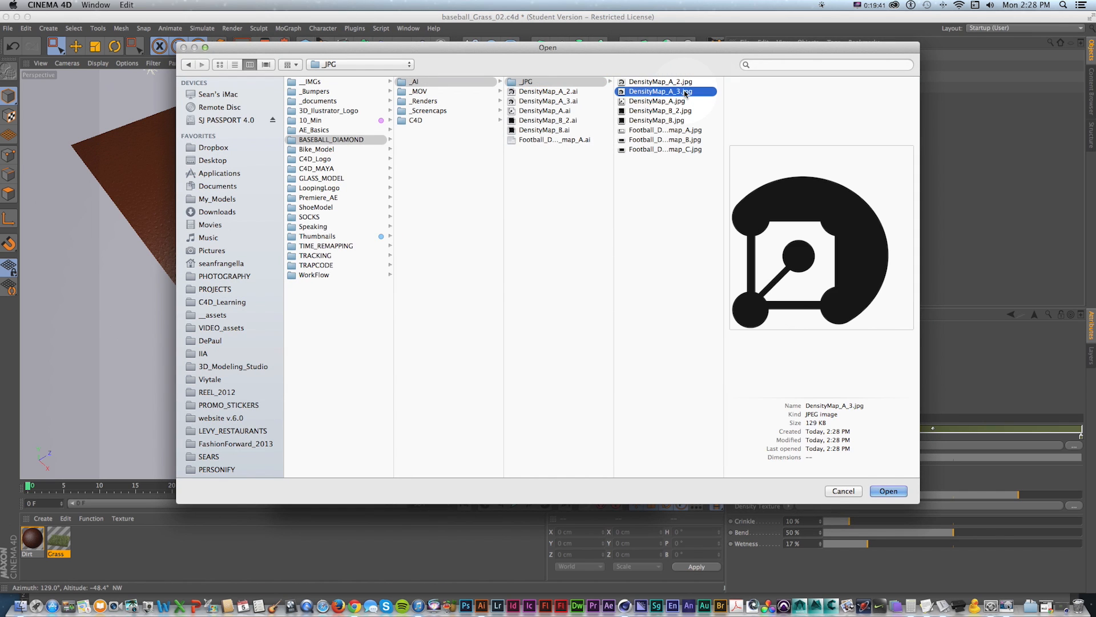
{"action": "double_click", "coordinate": [686, 91]}
{"action": "left_click", "coordinate": [582, 206]}
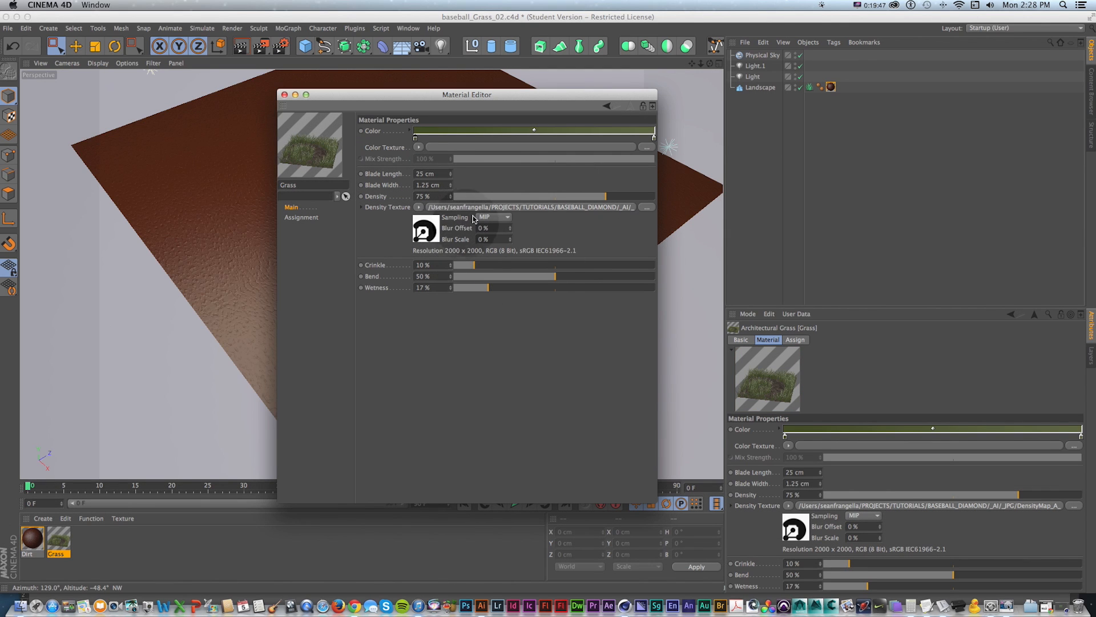
Check the Ambient Occlusion render settings and set the shadow type of both Light and Light.1 to None
{"action": "left_click_drag", "start_coordinate": [434, 95], "coordinate": [664, 98]}
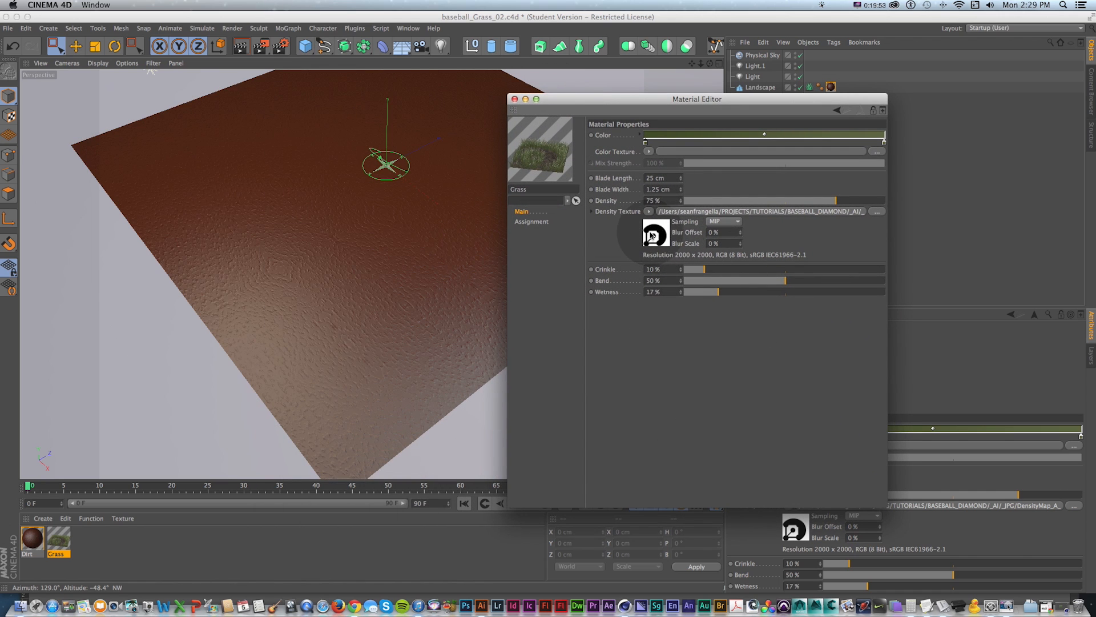
{"action": "left_click_drag", "start_coordinate": [354, 269], "coordinate": [362, 82], "text": "alt"}
{"action": "left_click_drag", "start_coordinate": [594, 99], "coordinate": [457, 99]}
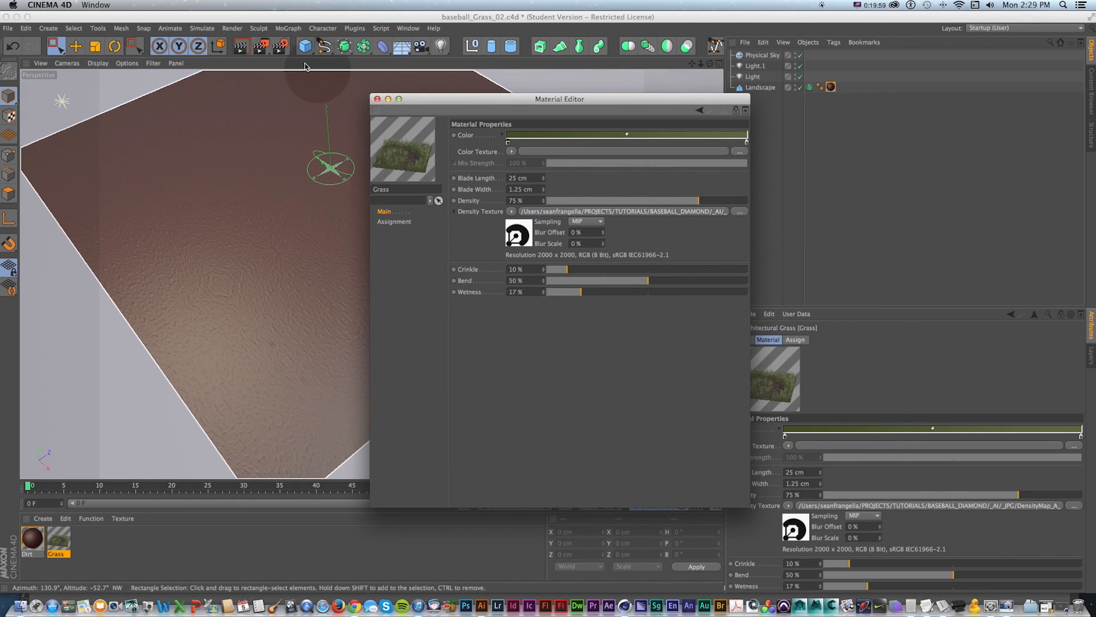
{"action": "left_click", "coordinate": [280, 48]}
{"action": "left_click", "coordinate": [384, 170]}
{"action": "left_click_drag", "start_coordinate": [531, 55], "coordinate": [356, 65]}
{"action": "left_click", "coordinate": [761, 79]}
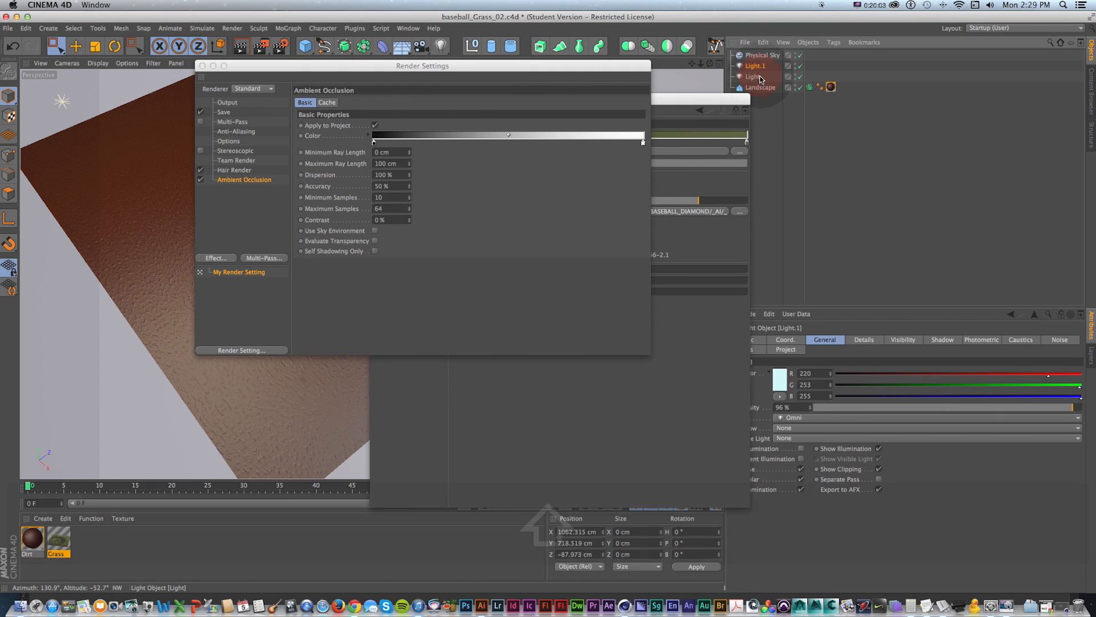
{"action": "left_click", "coordinate": [761, 78], "text": "shift"}
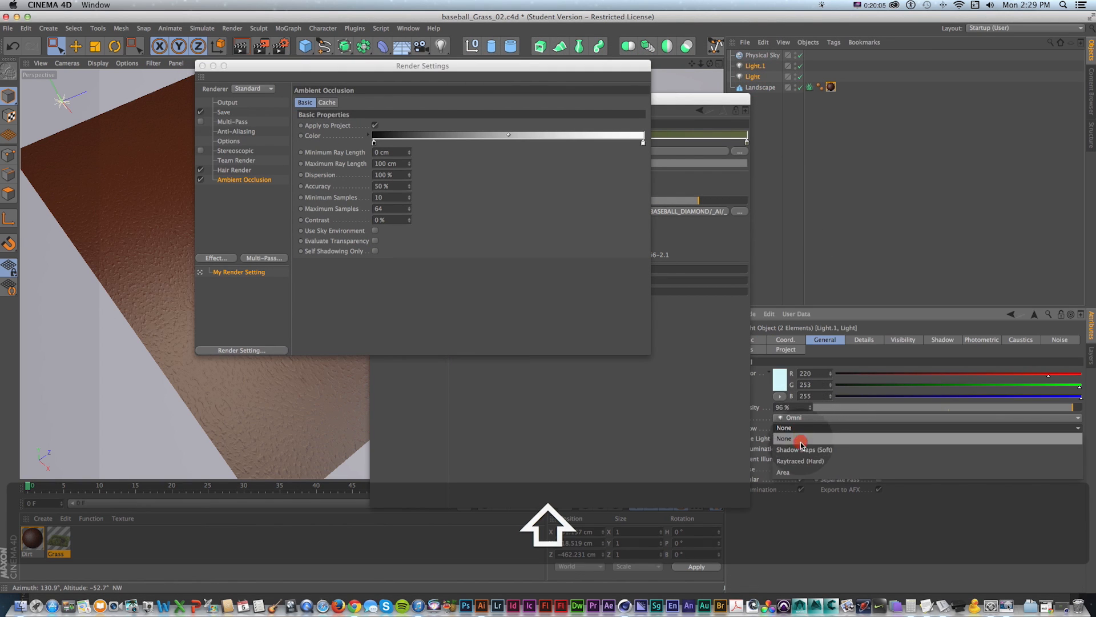
{"action": "left_click", "coordinate": [803, 441]}
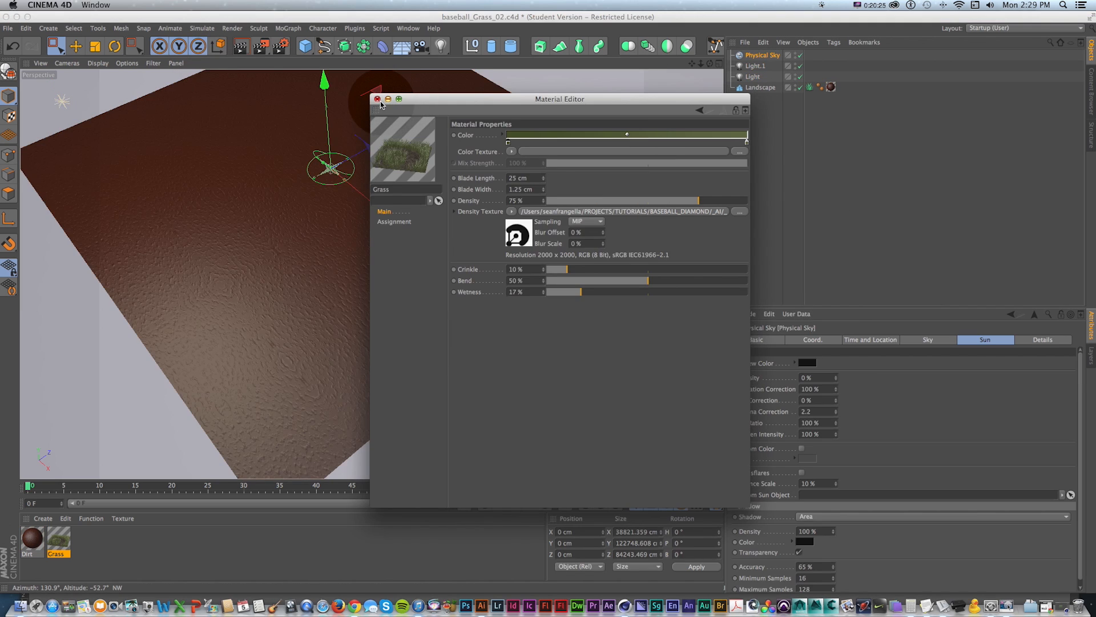
Close the material settings, frame the whole landscape and render the scene to the Picture Viewer
{"action": "left_click", "coordinate": [378, 100]}
{"action": "key", "text": "1"}
{"action": "left_click_drag", "start_coordinate": [440, 297], "coordinate": [491, 332]}
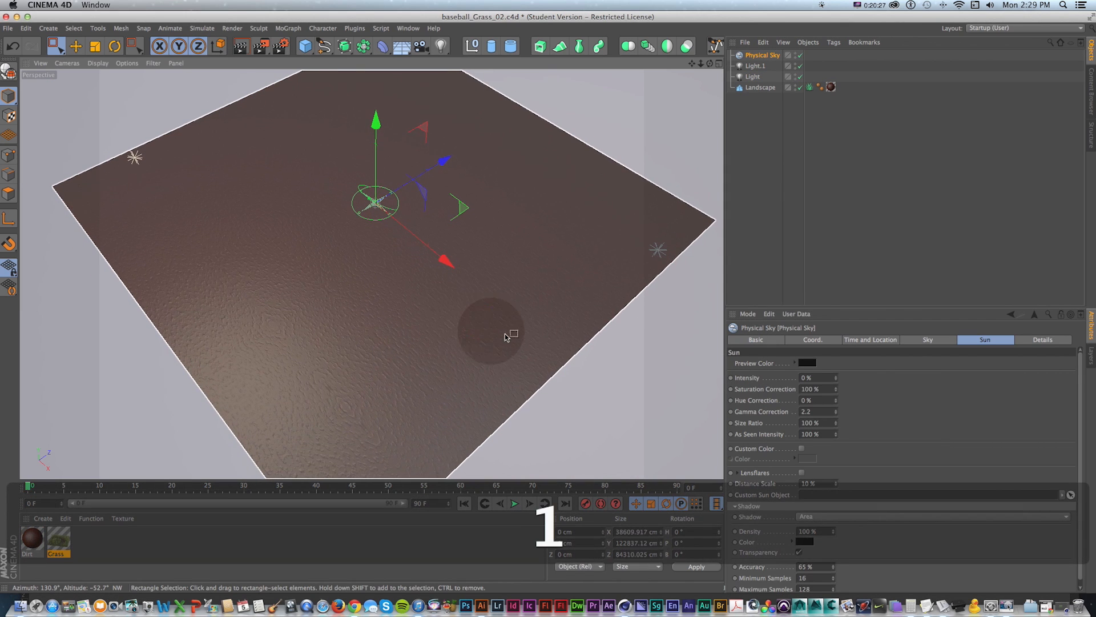
{"action": "key", "text": "shift+r"}
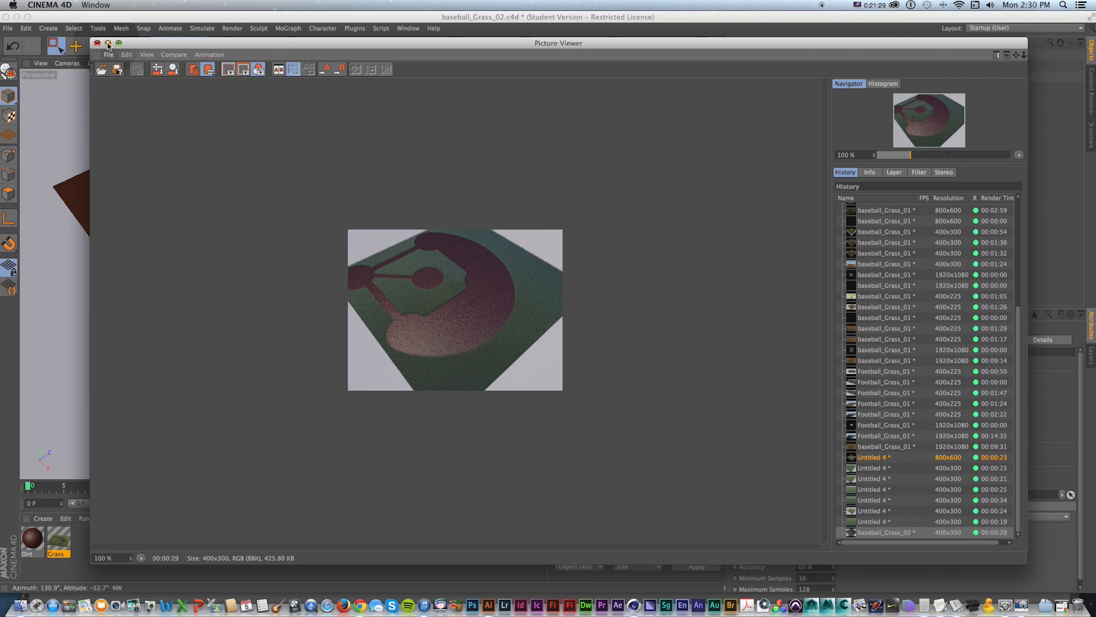
Open the Dirt material and set its color to RGB 113, 52, 27
{"action": "left_click_drag", "start_coordinate": [208, 45], "coordinate": [340, 58]}
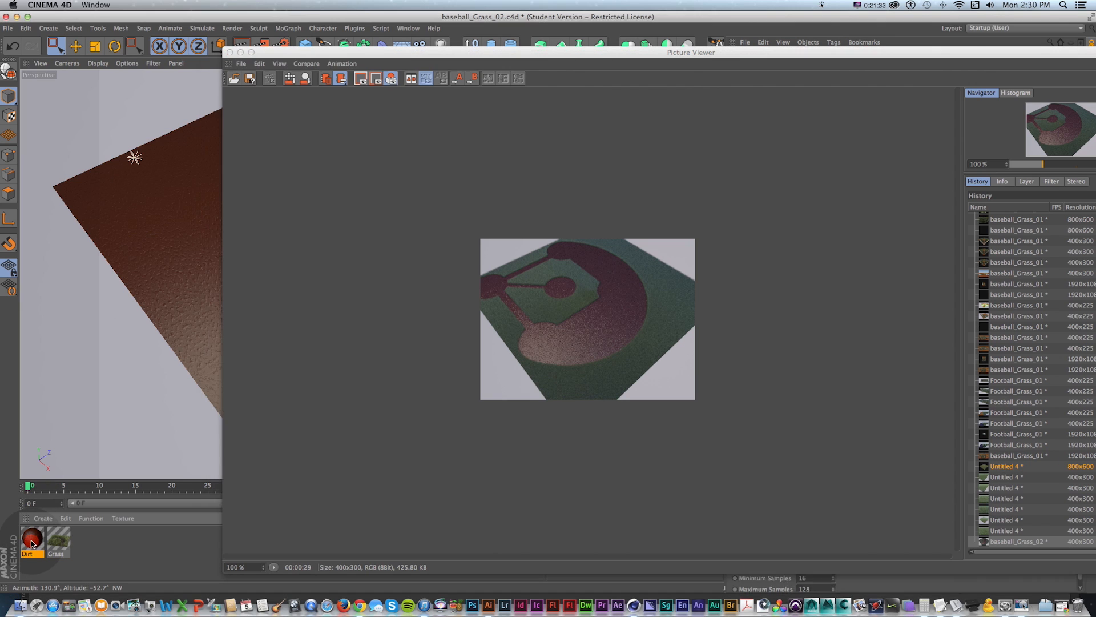
{"action": "double_click", "coordinate": [32, 544]}
{"action": "left_click", "coordinate": [289, 117]}
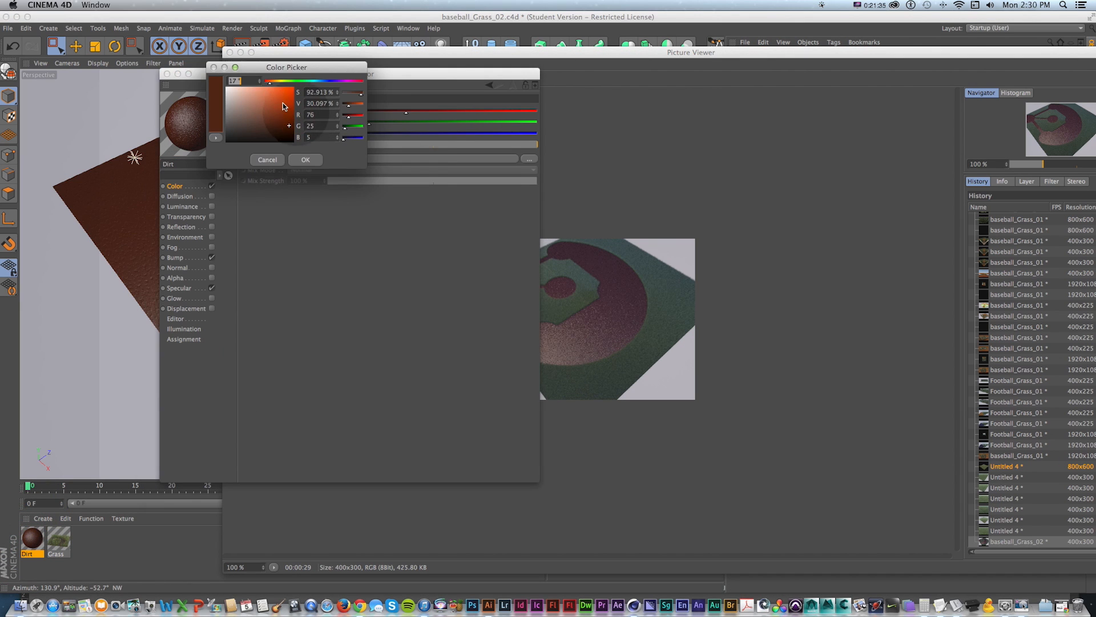
{"action": "left_click", "coordinate": [306, 160]}
Set the Dirt material's specular width to 11%, height to 7% and falloff to -22%, and close the material and render windows
{"action": "left_click", "coordinate": [179, 288]}
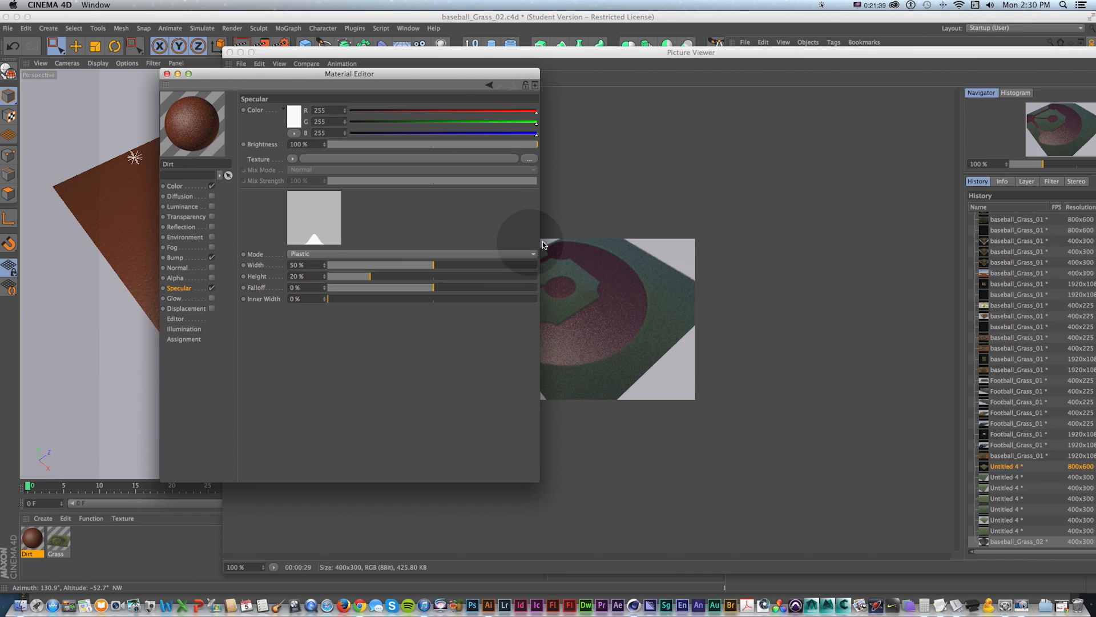
{"action": "left_click_drag", "start_coordinate": [440, 74], "coordinate": [382, 63]}
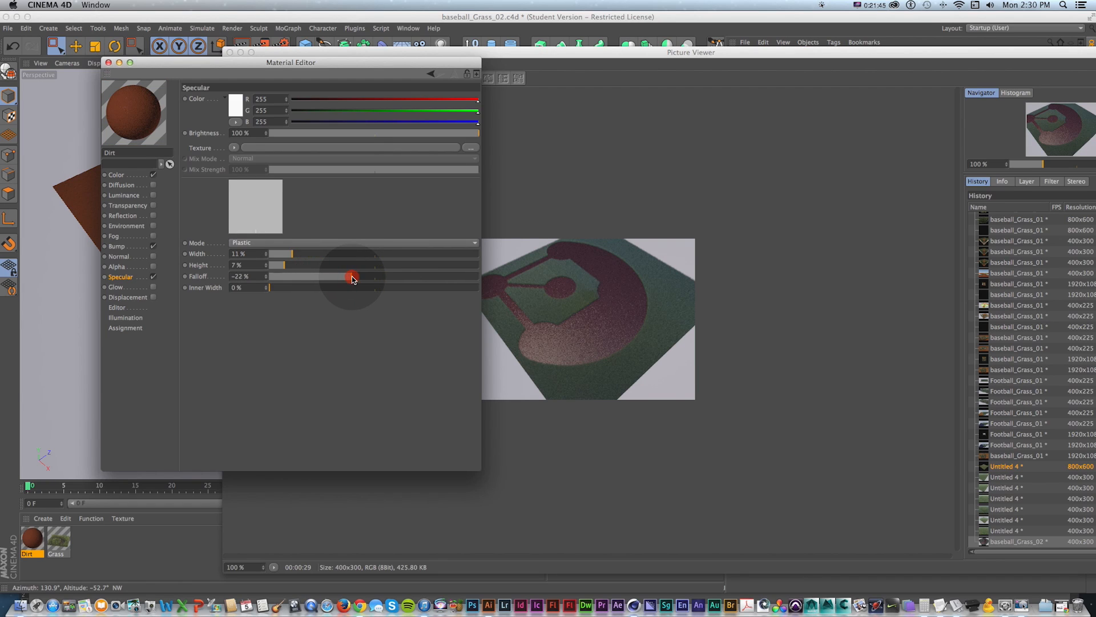
{"action": "left_click", "coordinate": [134, 246]}
{"action": "left_click", "coordinate": [130, 277]}
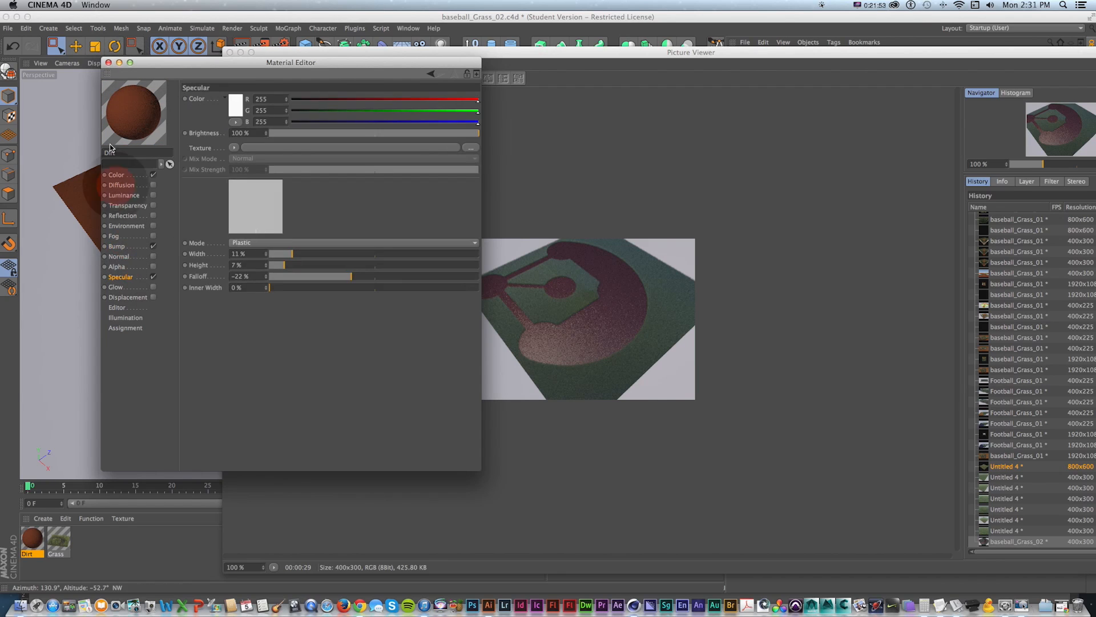
{"action": "left_click", "coordinate": [109, 62]}
{"action": "left_click", "coordinate": [229, 52]}
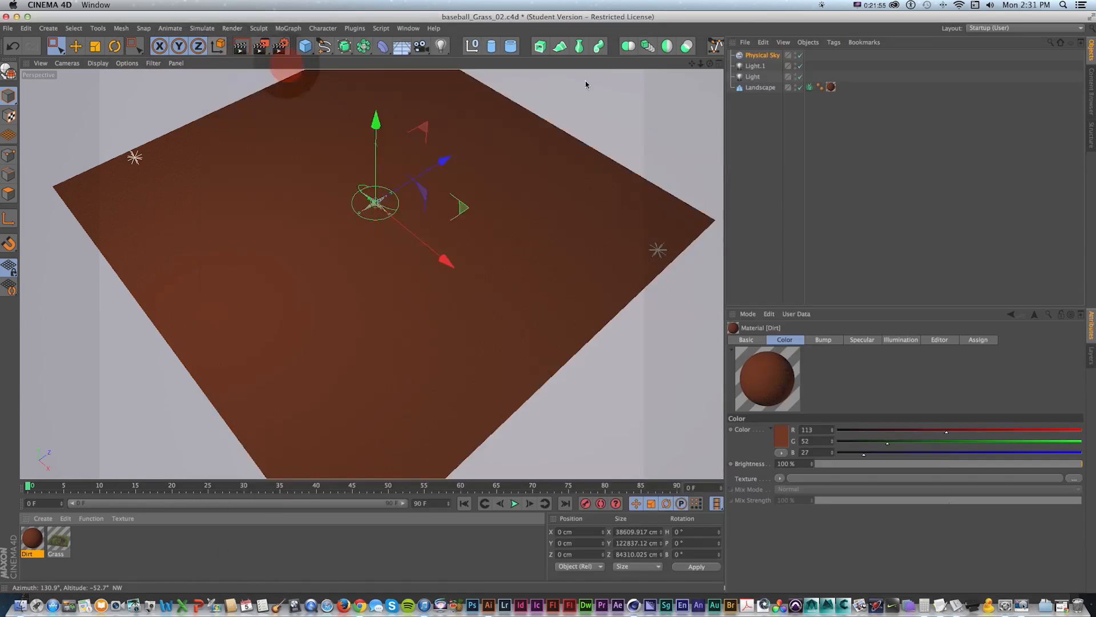
Adjust the Dirt texture tag on the Landscape to 2.69 tiles in U and 6.61 tiles in V
{"action": "left_click_drag", "start_coordinate": [509, 209], "coordinate": [705, 166]}
{"action": "left_click", "coordinate": [831, 86]}
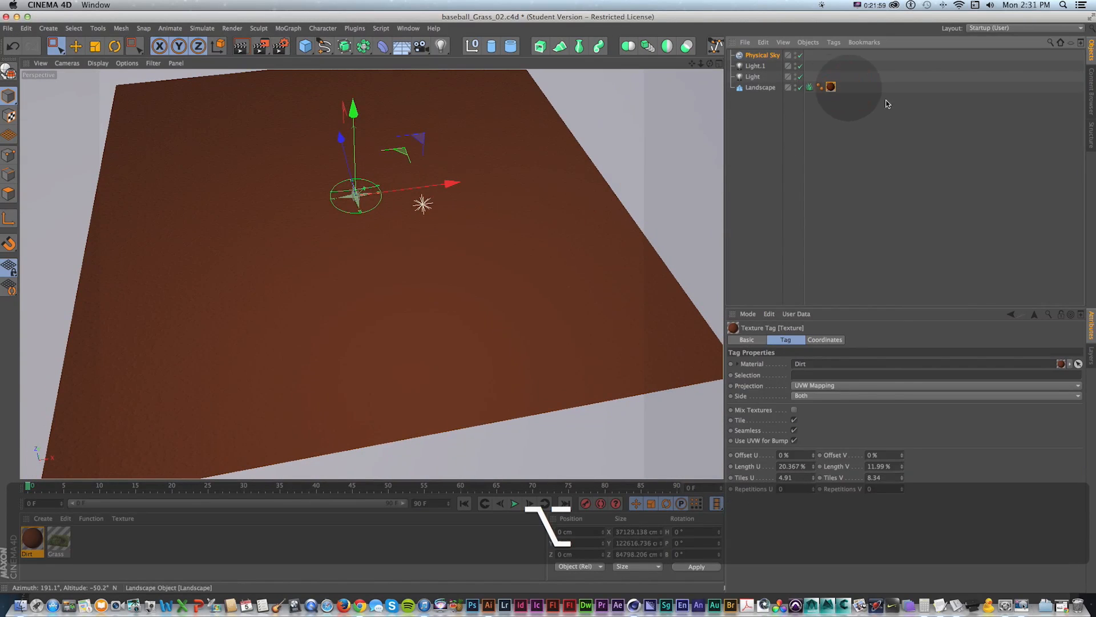
{"action": "left_click_drag", "start_coordinate": [814, 466], "coordinate": [813, 466]}
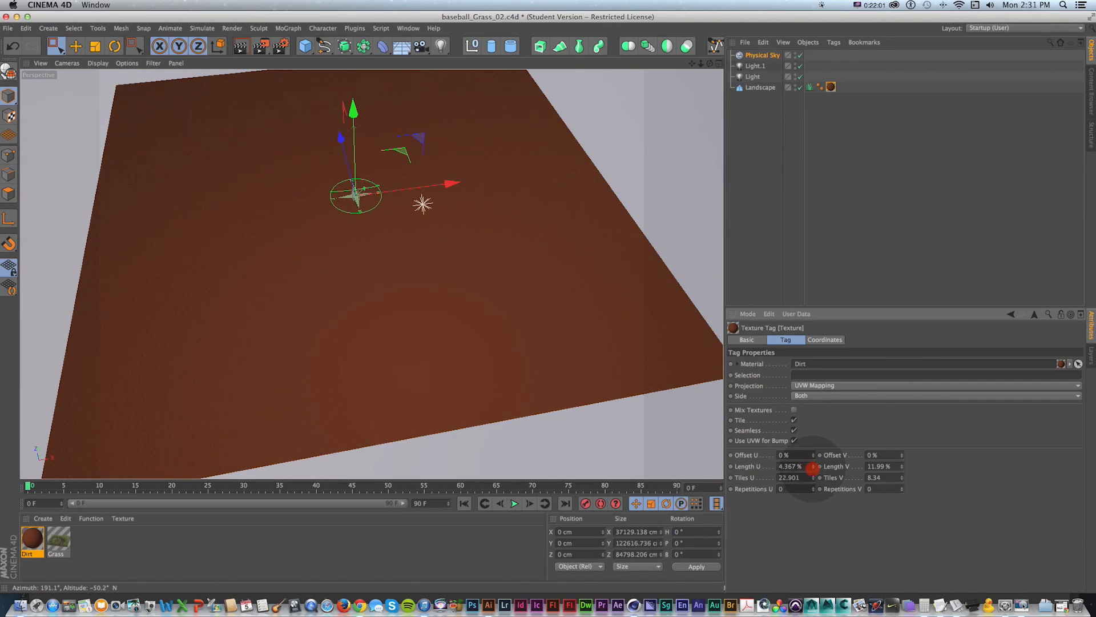
{"action": "key", "text": "super+z"}
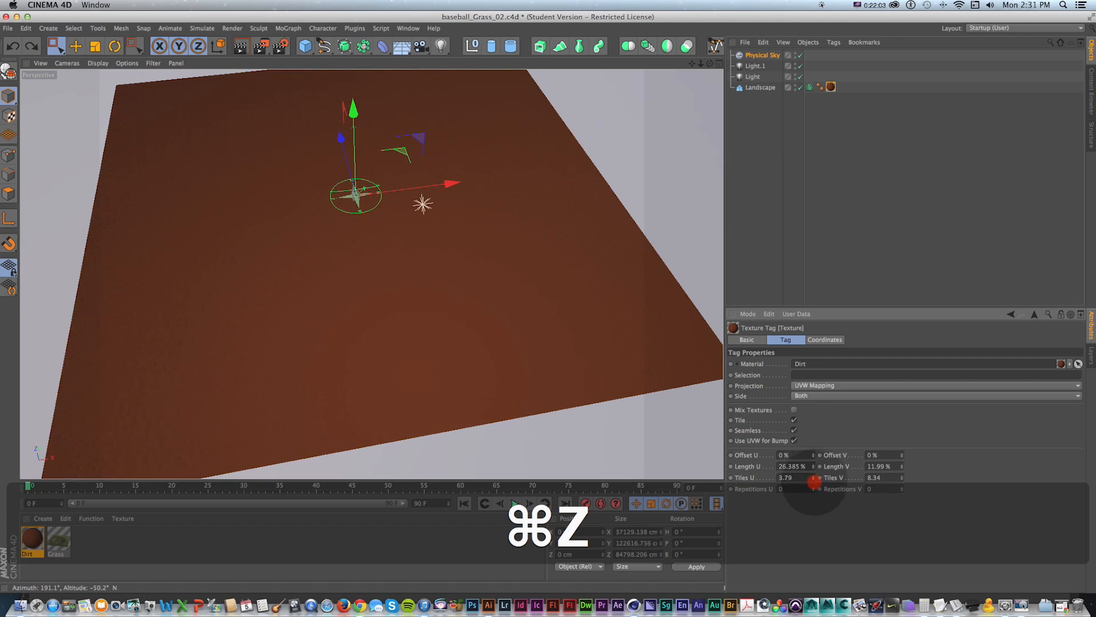
{"action": "left_click_drag", "start_coordinate": [814, 478], "coordinate": [814, 476]}
{"action": "left_click_drag", "start_coordinate": [907, 490], "coordinate": [913, 540]}
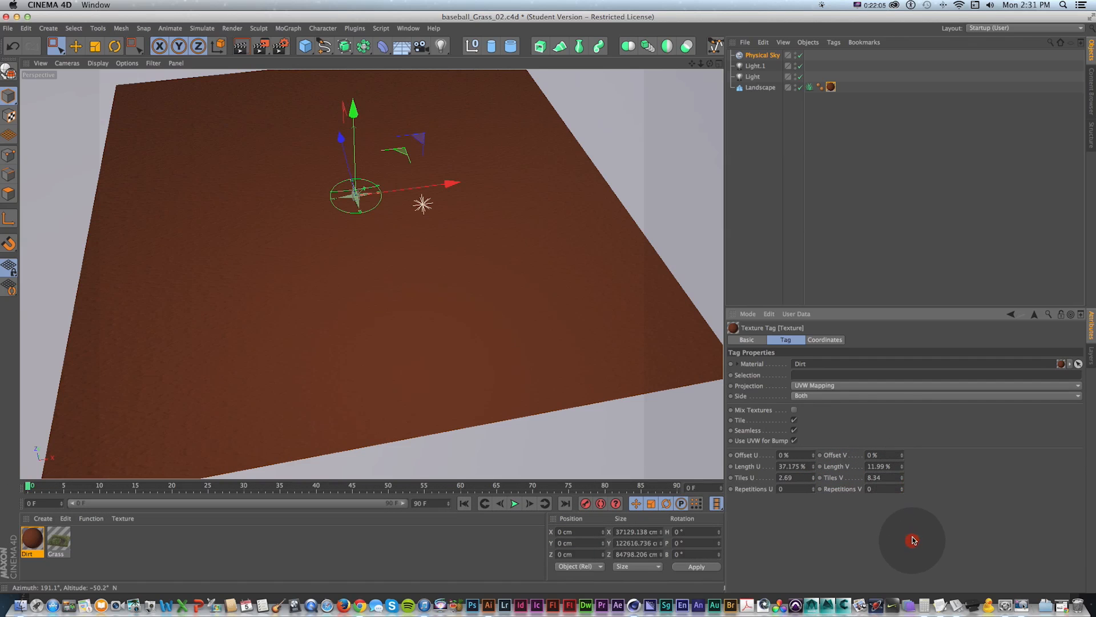
{"action": "left_click_drag", "start_coordinate": [901, 477], "coordinate": [826, 320]}
{"action": "mouse_move", "coordinate": [503, 192]}
{"action": "left_mouse_down"}
{"action": "mouse_move", "coordinate": [456, 183]}
{"action": "mouse_move", "coordinate": [448, 171]}
{"action": "mouse_move", "coordinate": [465, 208]}
{"action": "mouse_move", "coordinate": [482, 171]}
{"action": "mouse_move", "coordinate": [484, 181]}
{"action": "left_mouse_up"}
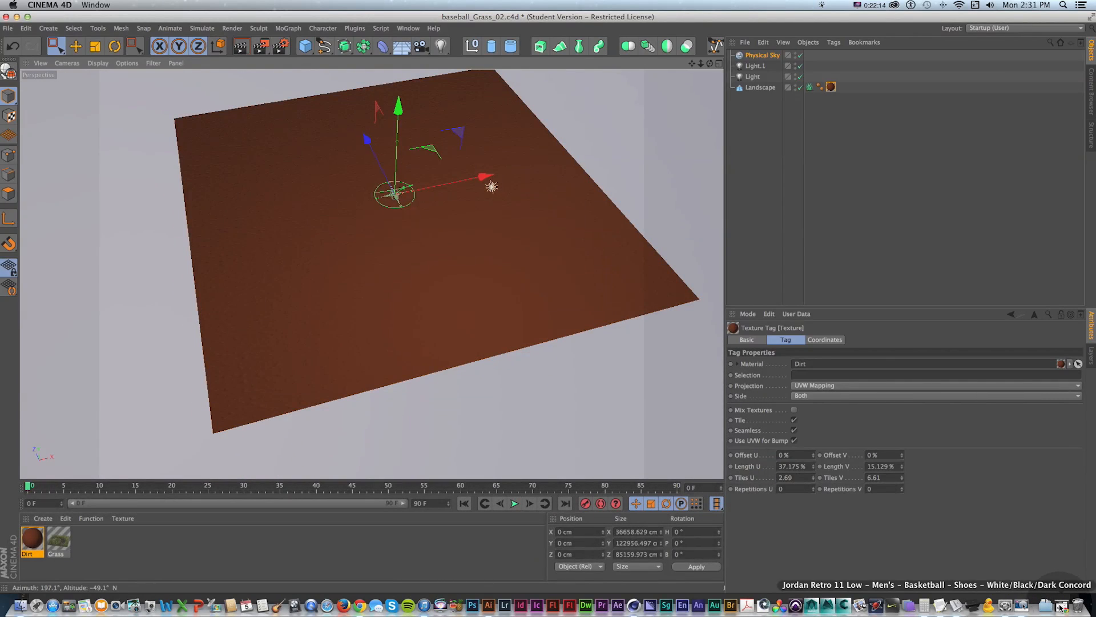
Add a camera to the scene, look through it and reframe the landscape
{"action": "left_click_drag", "start_coordinate": [367, 333], "coordinate": [440, 385]}
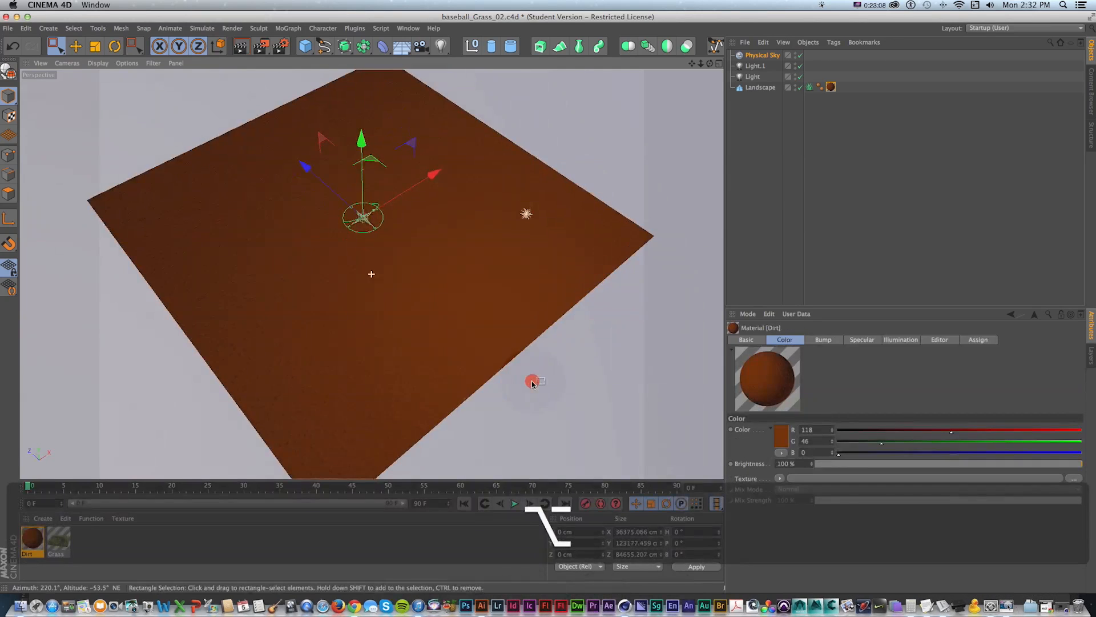
{"action": "left_click_drag", "start_coordinate": [533, 385], "coordinate": [391, 380]}
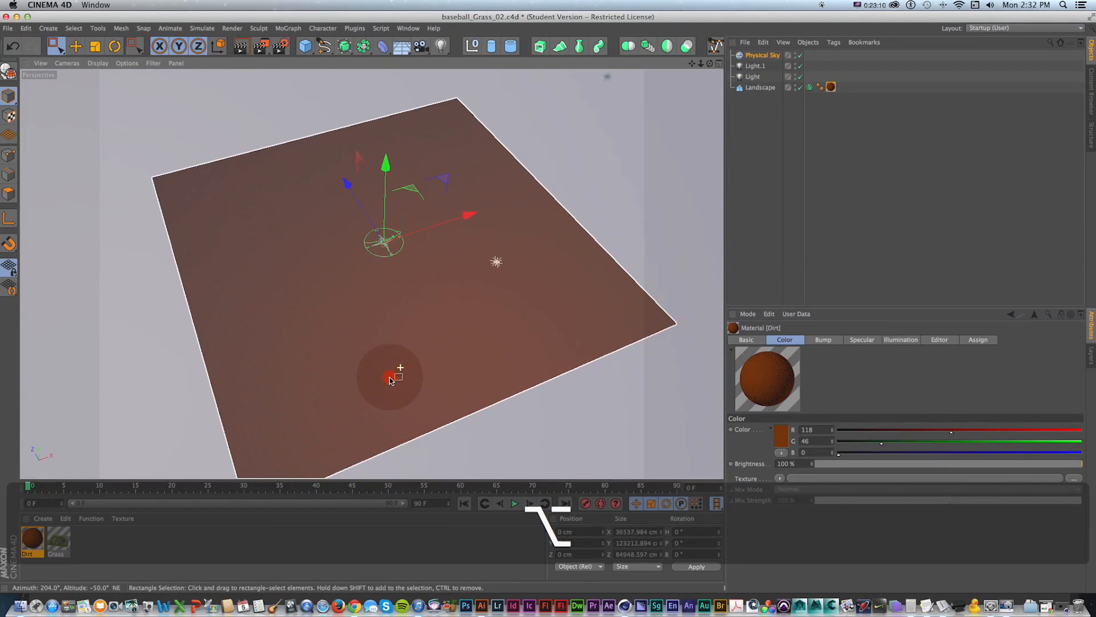
{"action": "left_click", "coordinate": [422, 50]}
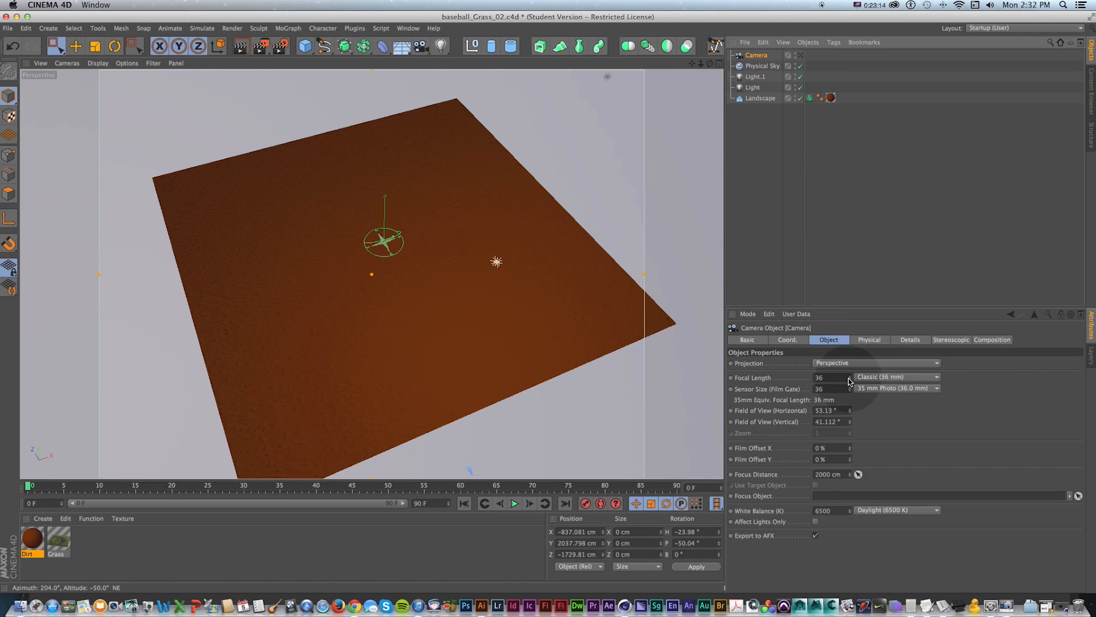
{"action": "double_click", "coordinate": [822, 378]}
{"action": "key", "text": "Return"}
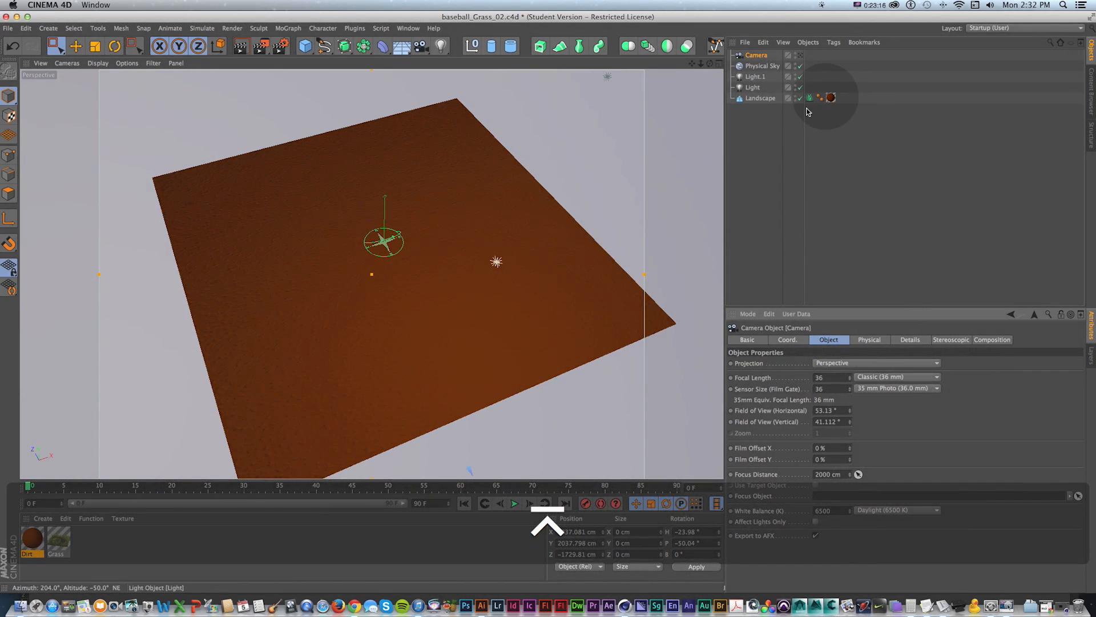
{"action": "left_click", "coordinate": [800, 55]}
{"action": "left_click_drag", "start_coordinate": [482, 237], "coordinate": [502, 226]}
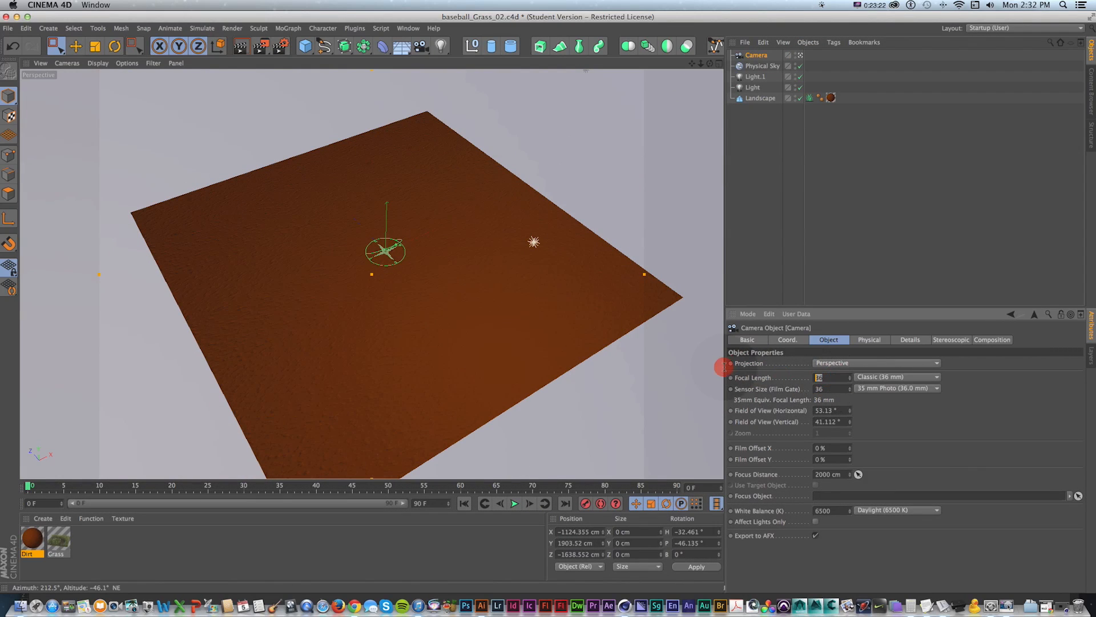
Set the camera's focal length to 24 and render the reframed field to the Picture Viewer
{"action": "type", "text": "25"}
{"action": "key", "text": "Return"}
{"action": "type", "text": "24"}
{"action": "key", "text": "Return"}
{"action": "scroll", "coordinate": [482, 336], "scroll_direction": "up", "scroll_amount": 5}
{"action": "left_click_drag", "start_coordinate": [434, 345], "coordinate": [458, 304]}
{"action": "key", "text": "shift+r"}
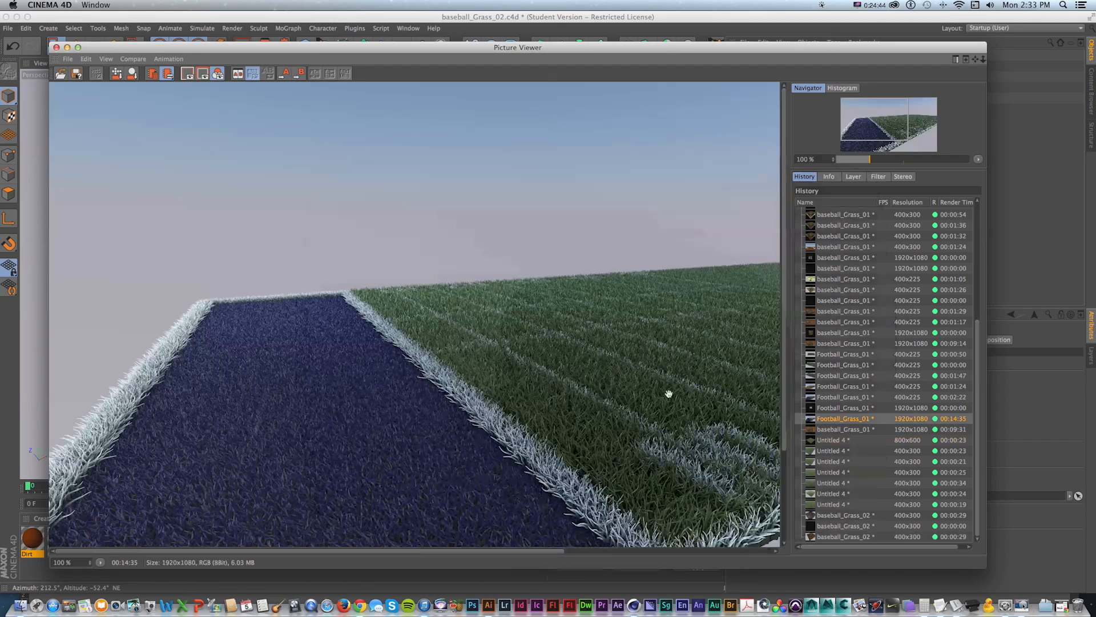
Examine the 1920x1080 Football_Grass_01 render up close and return to the latest baseball_Grass_02 render
{"action": "left_click_drag", "start_coordinate": [633, 472], "coordinate": [507, 350]}
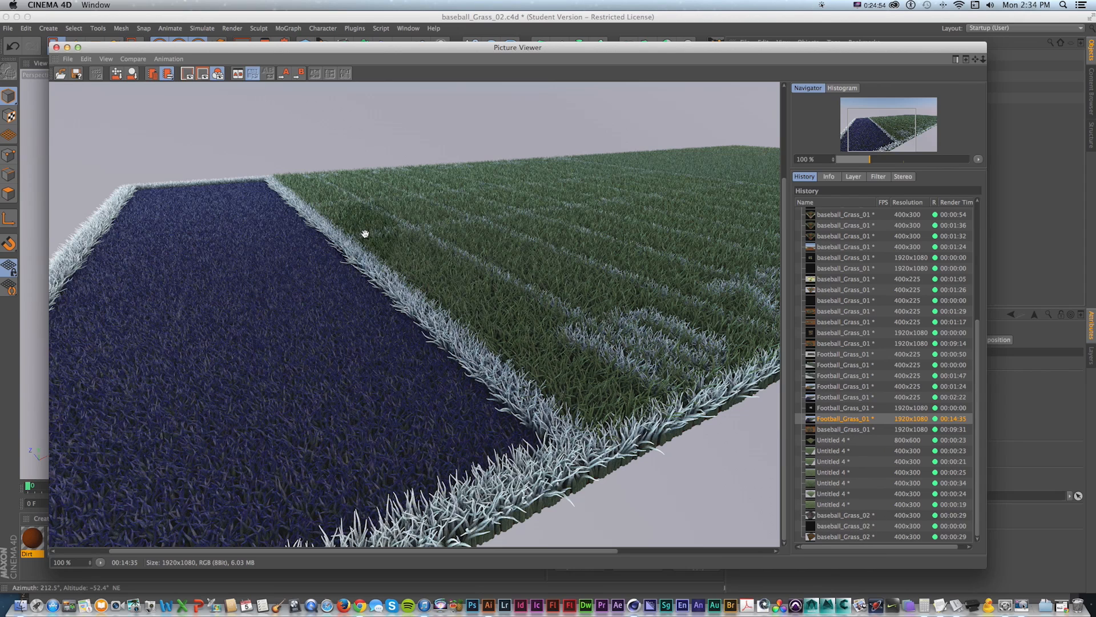
{"action": "mouse_move", "coordinate": [427, 408]}
{"action": "left_mouse_down"}
{"action": "mouse_move", "coordinate": [218, 399]}
{"action": "mouse_move", "coordinate": [426, 394]}
{"action": "left_mouse_up"}
{"action": "left_click", "coordinate": [912, 536]}
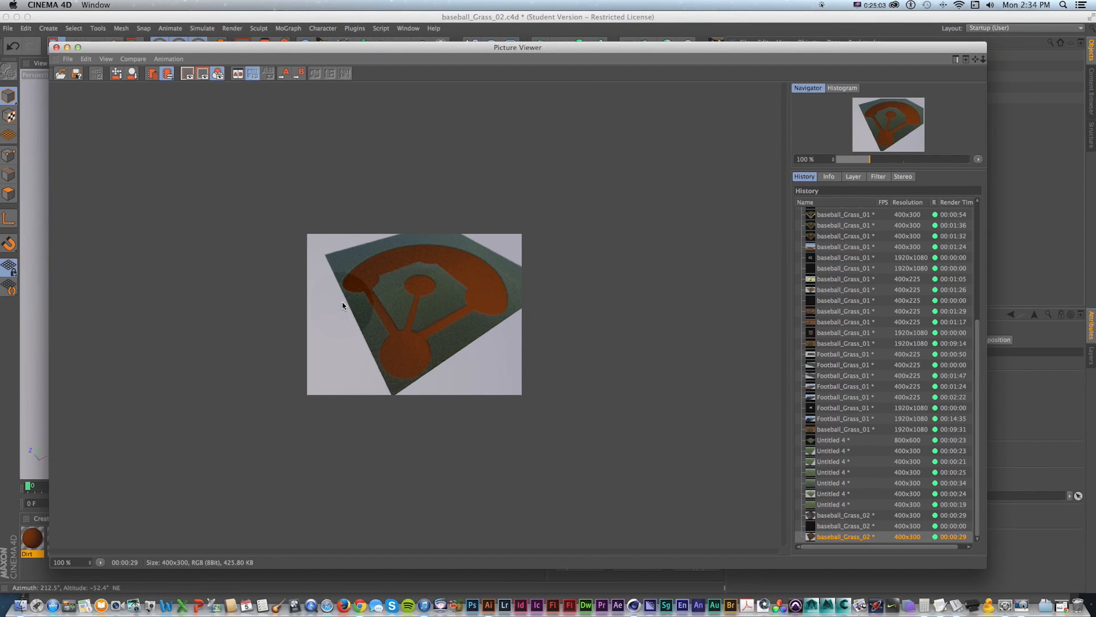
Switch to Illustrator and save the DensityMap_A_3.ai document
{"action": "key", "text": "super+Tab"}
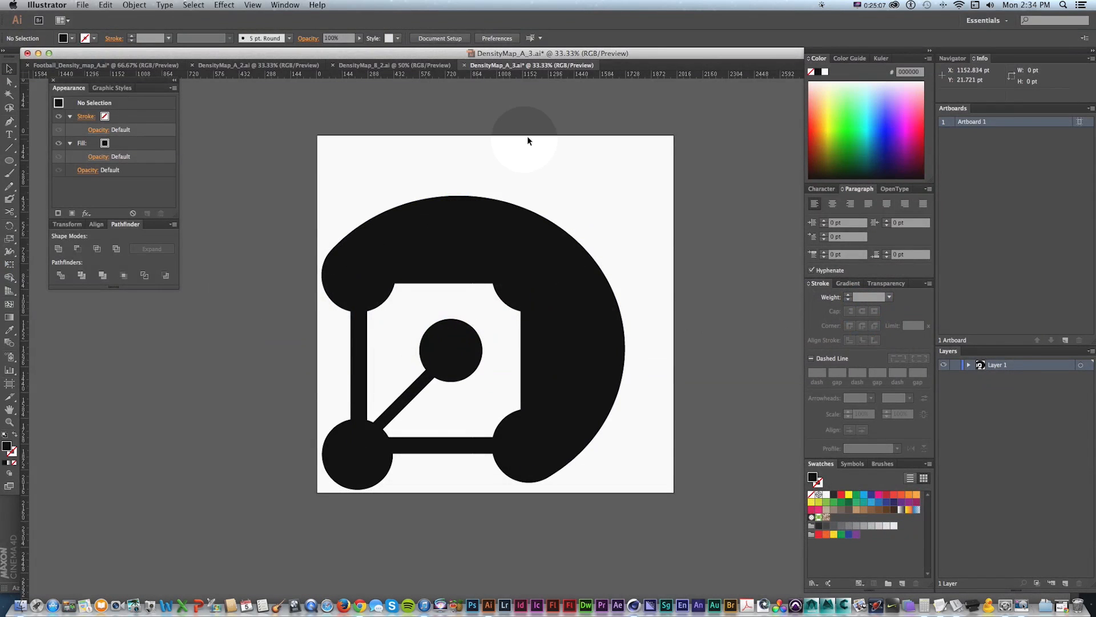
{"action": "key", "text": "super+s"}
{"action": "key", "text": "space"}
{"action": "left_click_drag", "start_coordinate": [508, 187], "coordinate": [503, 168]}
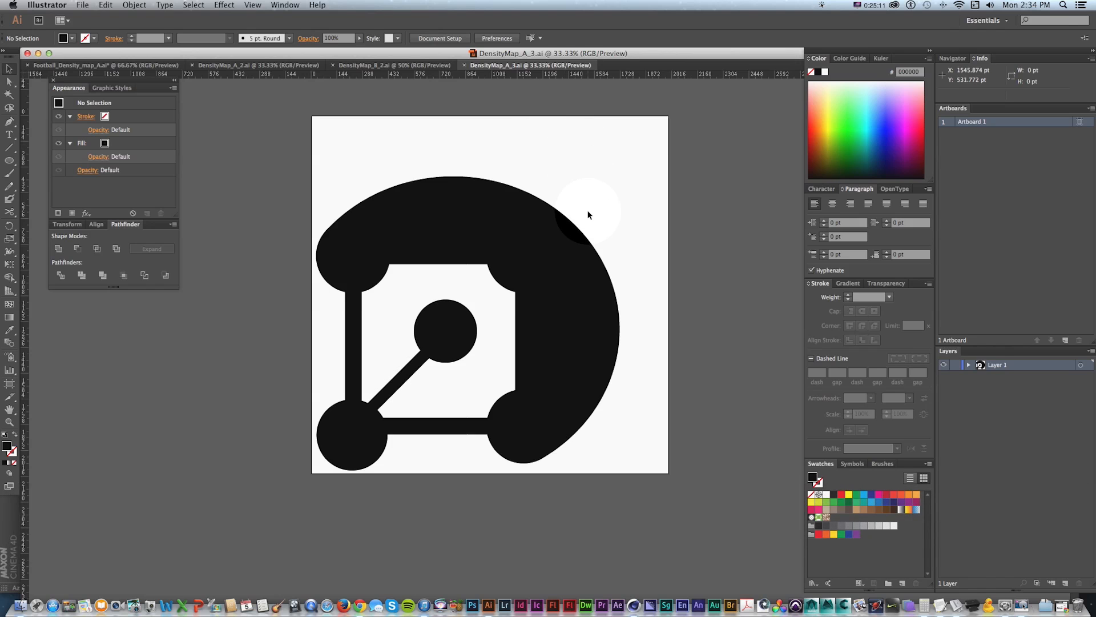
Save a copy of the document as DensityMap_B_3.ai in the _AI folder with the default Illustrator CC (17.0) options
{"action": "key", "text": "z"}
{"action": "left_click", "coordinate": [455, 318]}
{"action": "key", "text": "space"}
{"action": "mouse_move", "coordinate": [455, 318]}
{"action": "left_mouse_down"}
{"action": "mouse_move", "coordinate": [350, 269]}
{"action": "mouse_move", "coordinate": [450, 299]}
{"action": "left_mouse_up"}
{"action": "key", "text": "shift+super+s"}
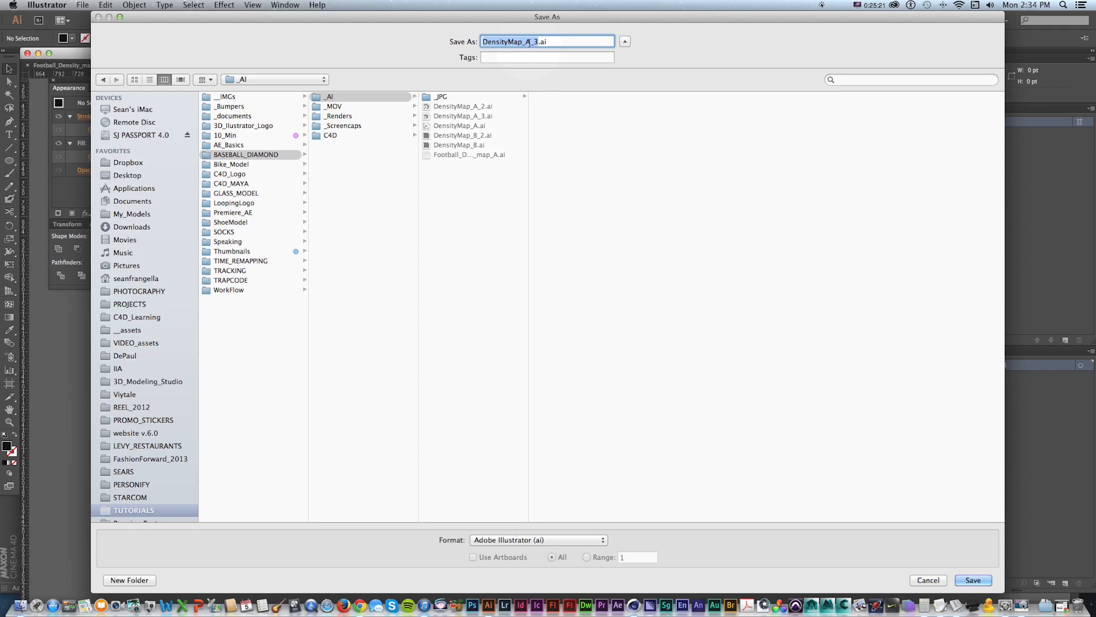
{"action": "key", "text": "Return"}
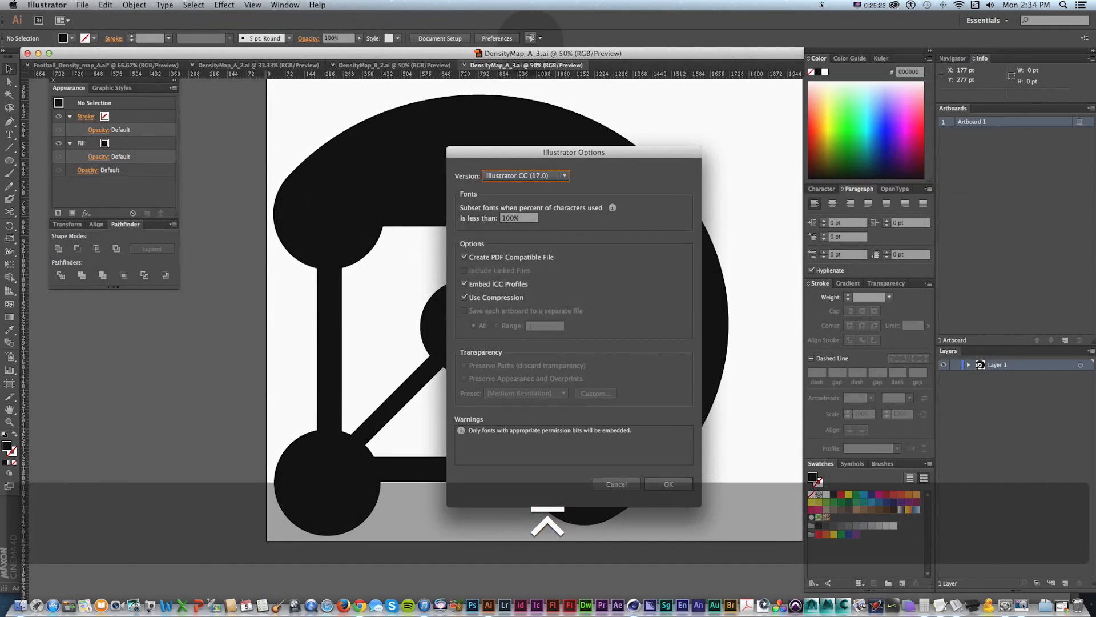
{"action": "key", "text": "Return"}
{"action": "key", "text": "cmd+minus"}
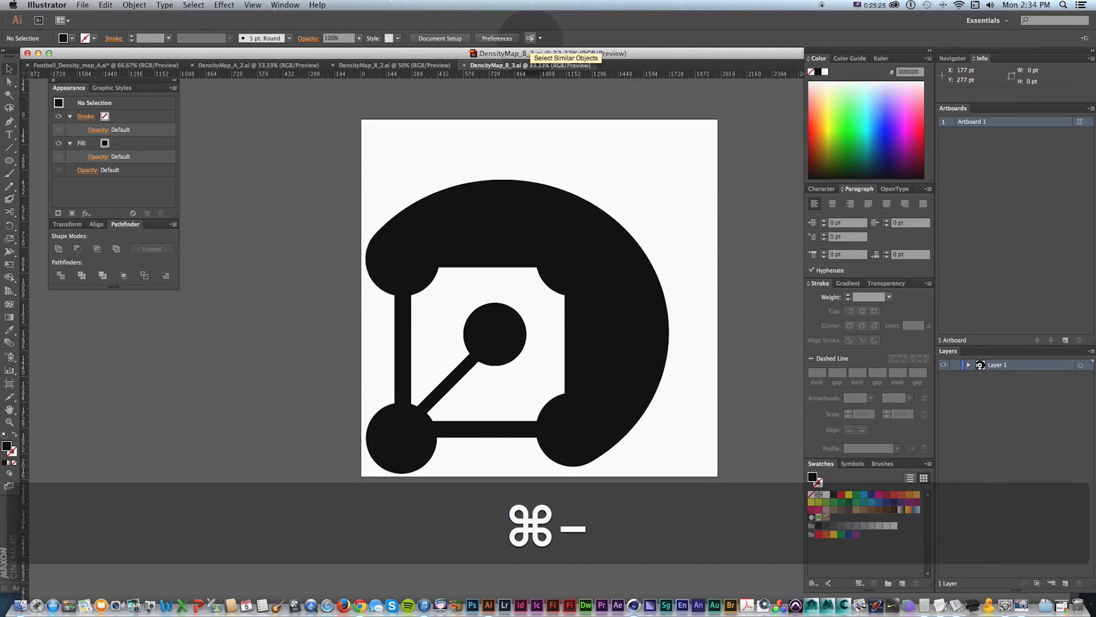
Examine the vertical baseline bar and how it meets the base circles and the pitcher's mound path
{"action": "key", "text": "z"}
{"action": "left_click", "coordinate": [453, 390]}
{"action": "key", "text": "v"}
{"action": "left_click", "coordinate": [435, 284]}
{"action": "key", "text": "space"}
{"action": "left_click_drag", "start_coordinate": [501, 285], "coordinate": [406, 280]}
{"action": "key", "text": "space"}
{"action": "left_click_drag", "start_coordinate": [424, 174], "coordinate": [408, 172]}
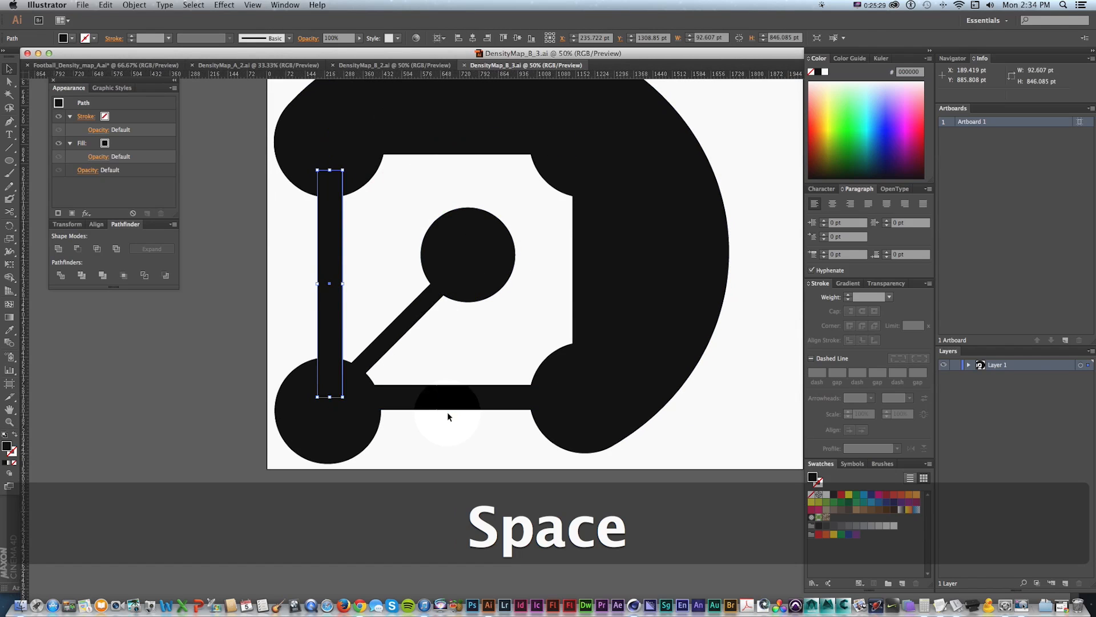
{"action": "key", "text": "space"}
{"action": "left_click_drag", "start_coordinate": [349, 238], "coordinate": [355, 259]}
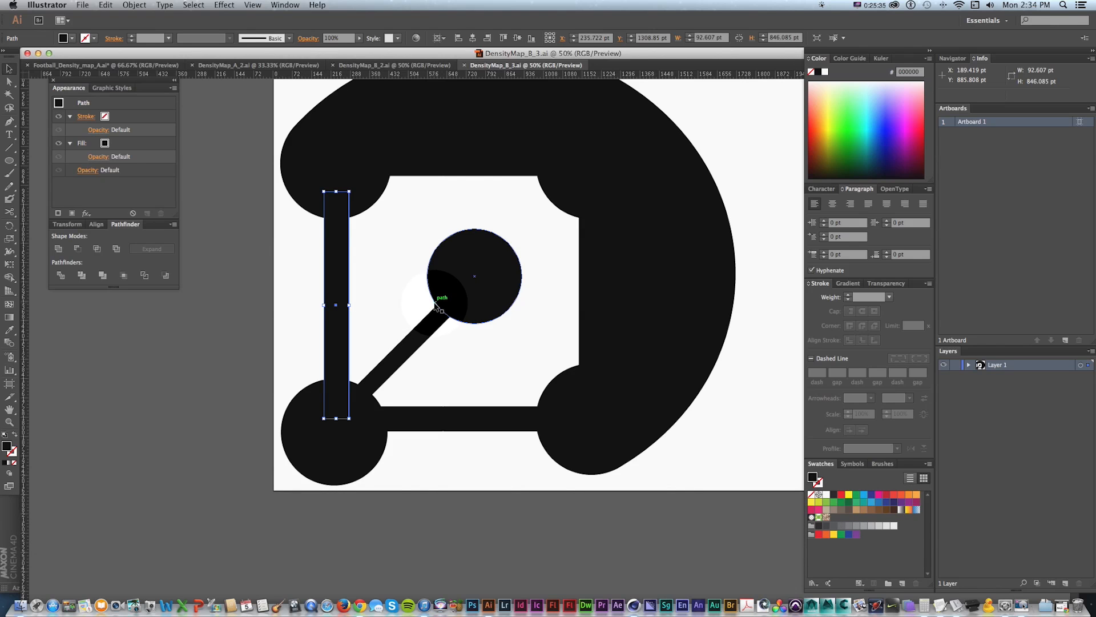
{"action": "key", "text": "space"}
{"action": "left_click_drag", "start_coordinate": [435, 304], "coordinate": [409, 304]}
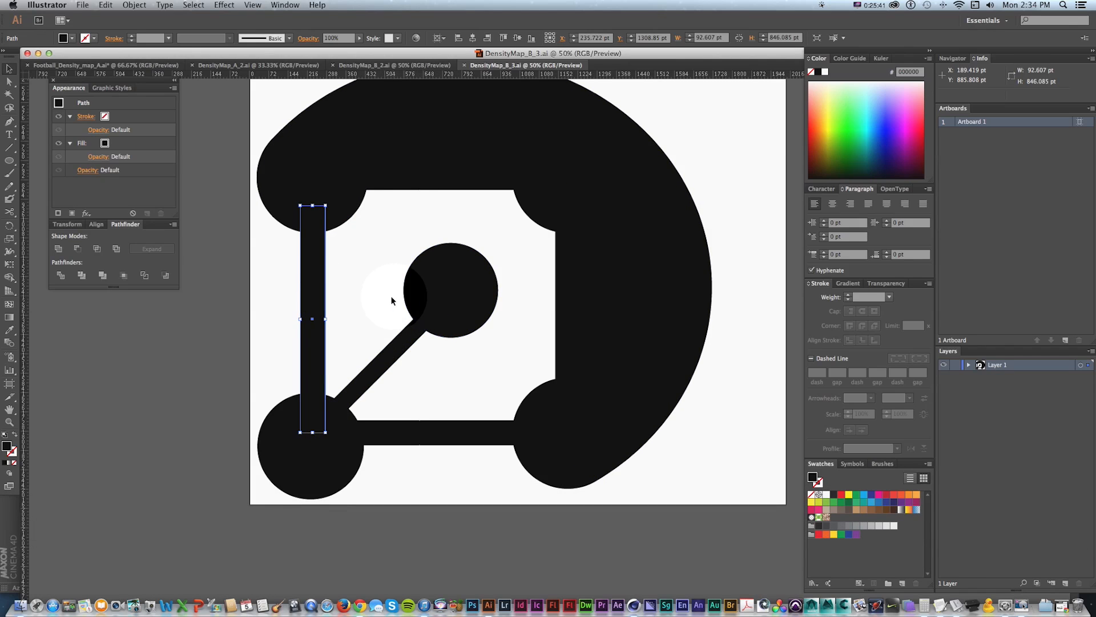
Select the four corner base circles together and fill them with yellow-green
{"action": "left_click", "coordinate": [274, 190]}
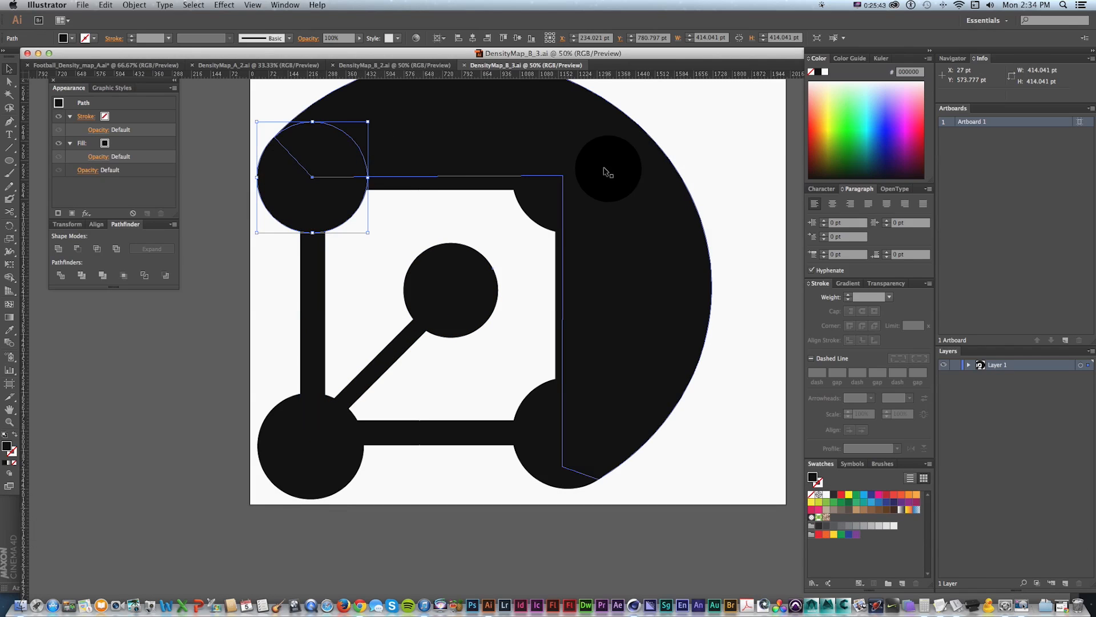
{"action": "left_click", "coordinate": [524, 197], "text": "shift"}
{"action": "left_click", "coordinate": [280, 422], "text": "shift"}
{"action": "key", "text": "z"}
{"action": "left_click_drag", "start_coordinate": [263, 200], "coordinate": [367, 269]}
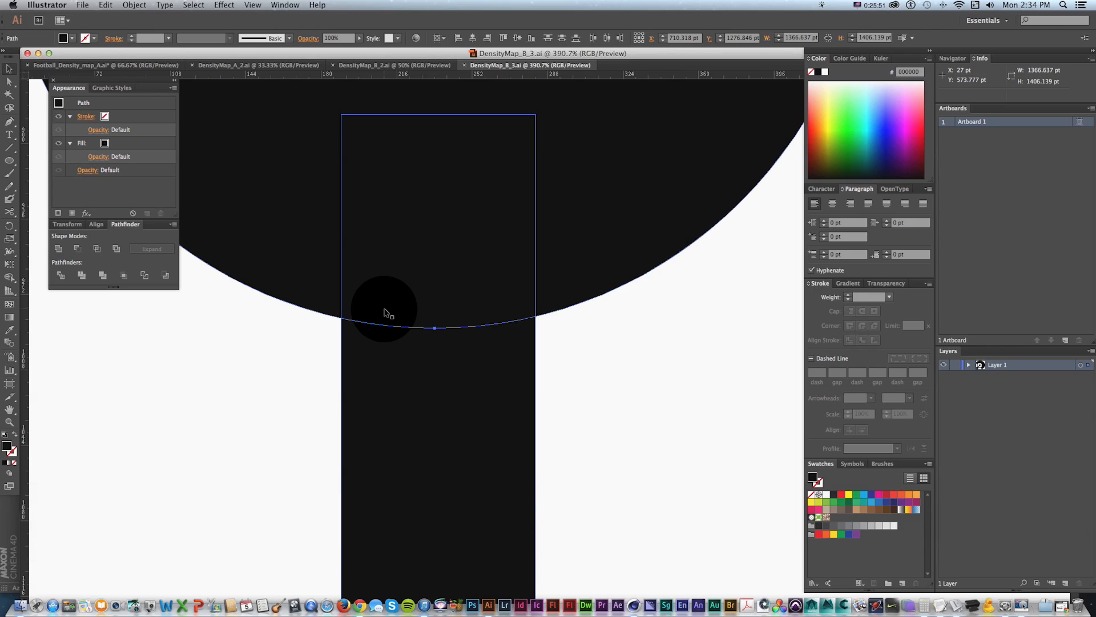
{"action": "key", "text": "super"}
{"action": "key", "text": "super+minus"}
{"action": "key", "text": "super+minus"}
{"action": "key", "text": "super+minus"}
{"action": "key", "text": "super+minus"}
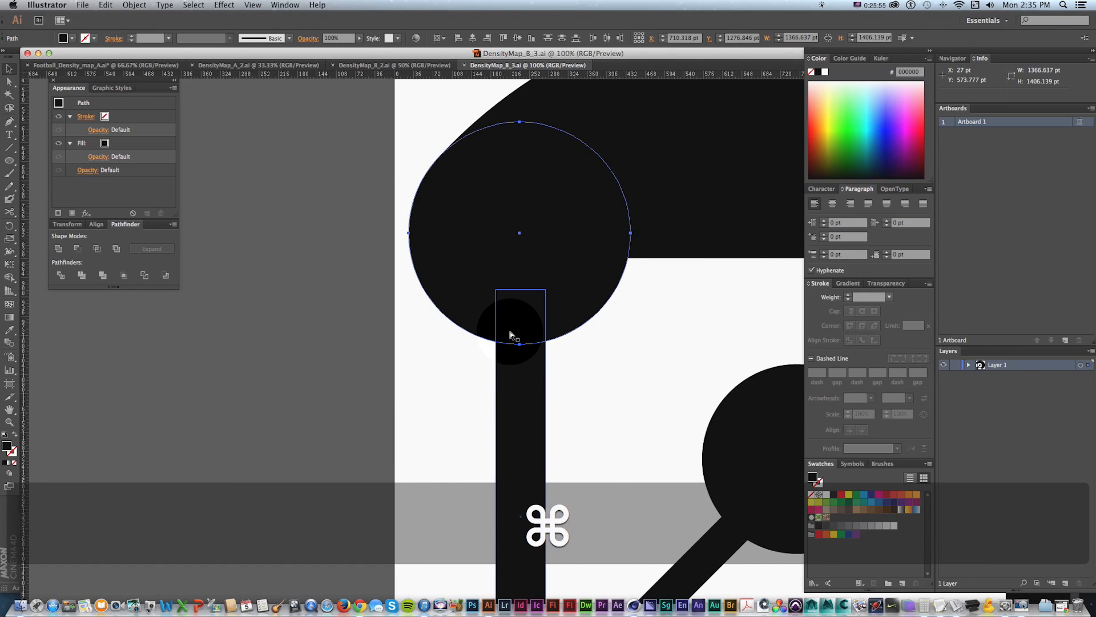
{"action": "key", "text": "super+minus"}
{"action": "key", "text": "super+minus"}
{"action": "key", "text": "super+minus"}
{"action": "key", "text": "space"}
{"action": "left_click_drag", "start_coordinate": [509, 331], "coordinate": [390, 256]}
{"action": "key", "text": "z"}
{"action": "left_click", "coordinate": [569, 343]}
{"action": "key", "text": "v"}
{"action": "left_click", "coordinate": [547, 423], "text": "shift"}
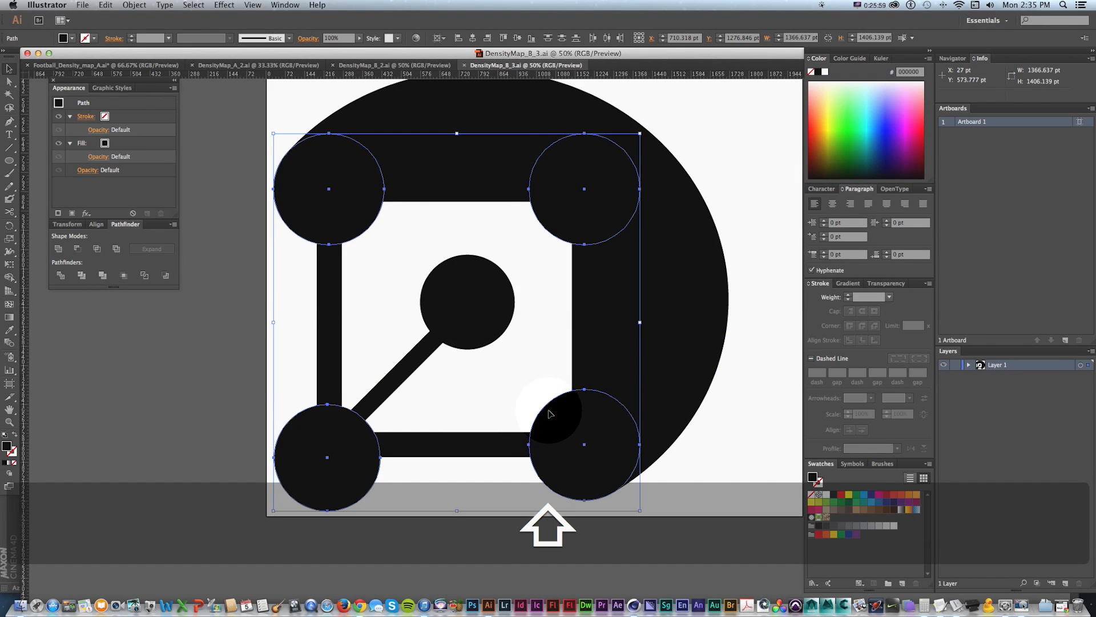
{"action": "left_click", "coordinate": [829, 135]}
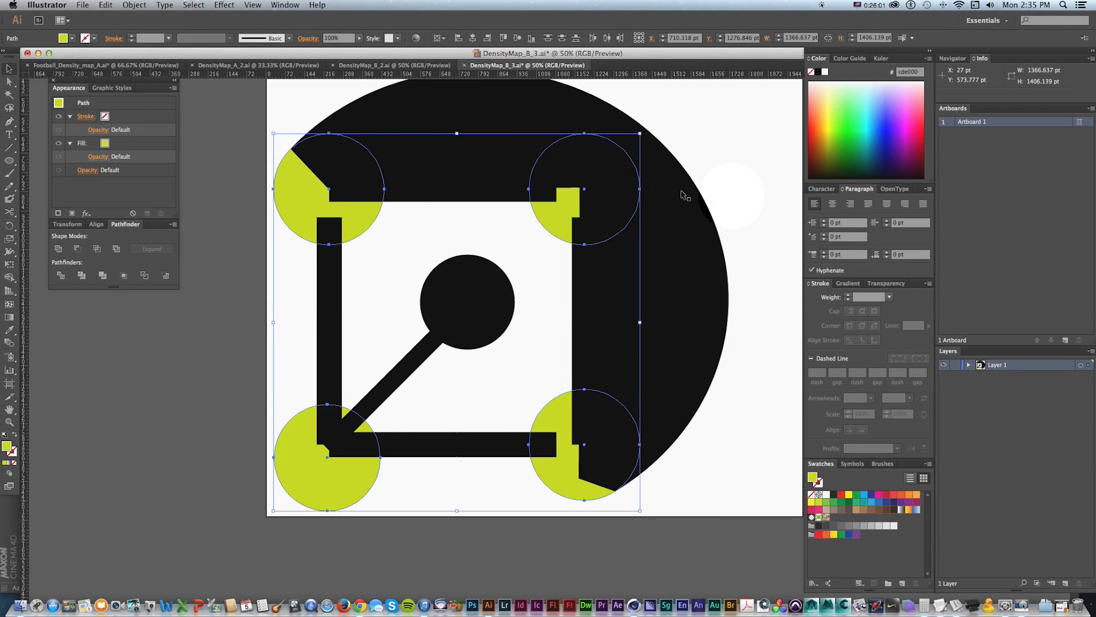
Cut the four yellow-green circles, paste them in front of the other shapes in place, and deselect them
{"action": "key", "text": "v"}
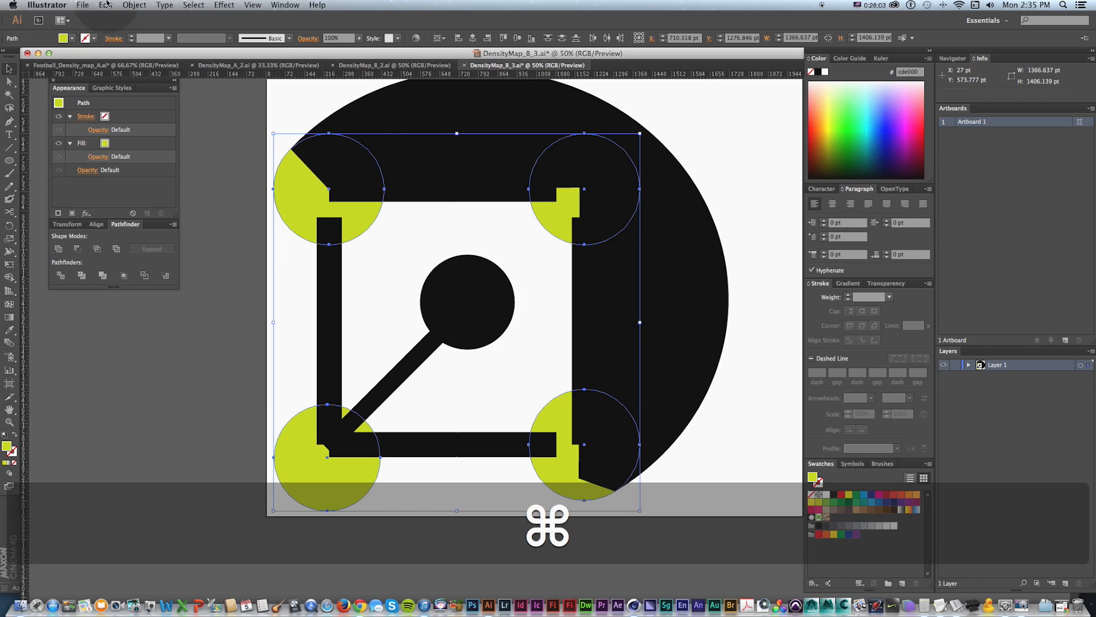
{"action": "key", "text": "super+x"}
{"action": "left_click", "coordinate": [506, 238]}
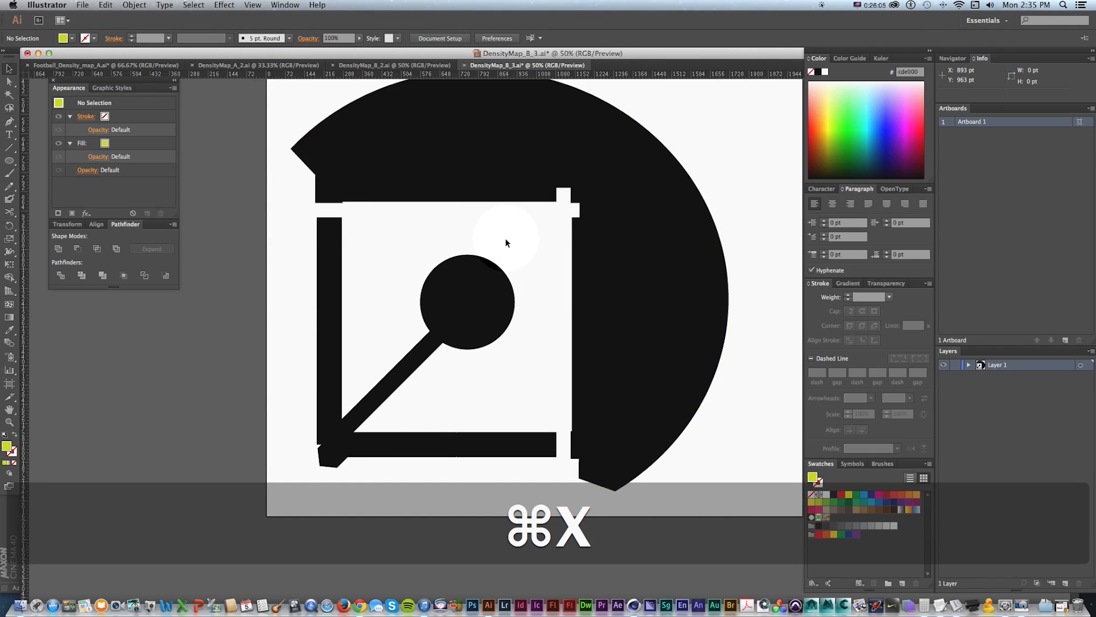
{"action": "key", "text": "super+f"}
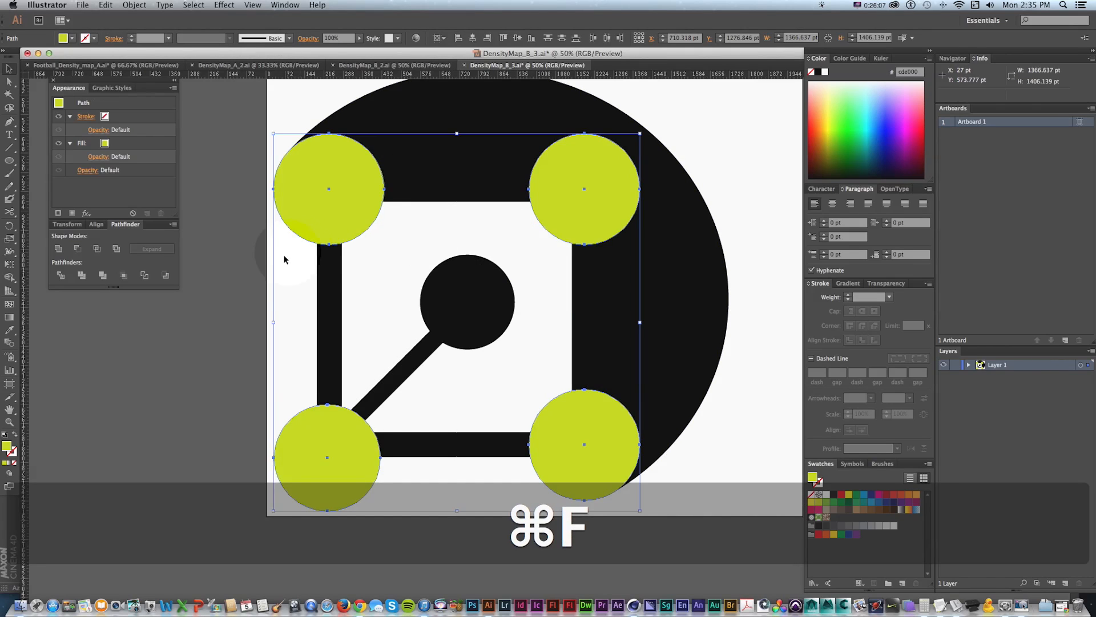
{"action": "key", "text": "v"}
{"action": "left_click", "coordinate": [418, 246]}
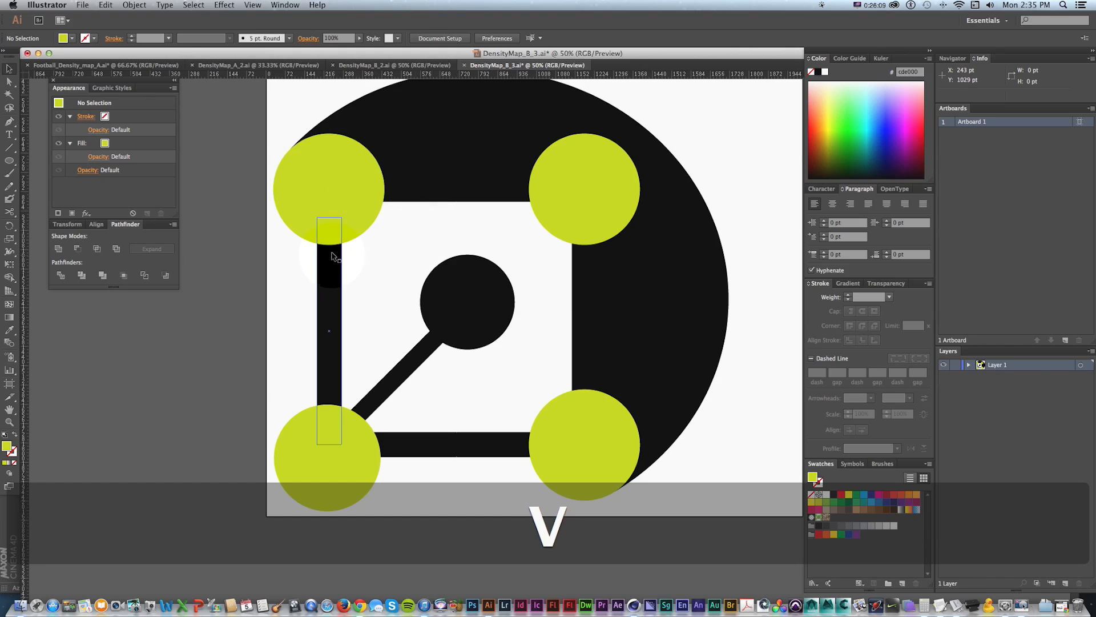
Place a vertical guide along the inner edge of the vertical baseline bar
{"action": "key", "text": "z"}
{"action": "left_click", "coordinate": [398, 321]}
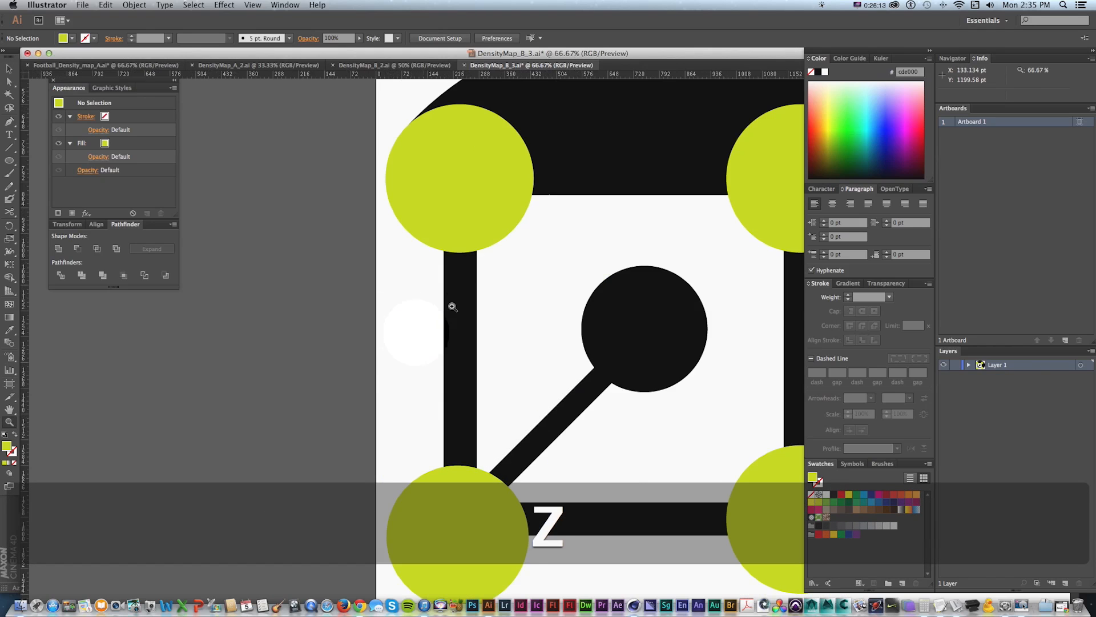
{"action": "key", "text": "v"}
{"action": "key", "text": "space"}
{"action": "left_click_drag", "start_coordinate": [508, 312], "coordinate": [405, 302]}
{"action": "key", "text": "z"}
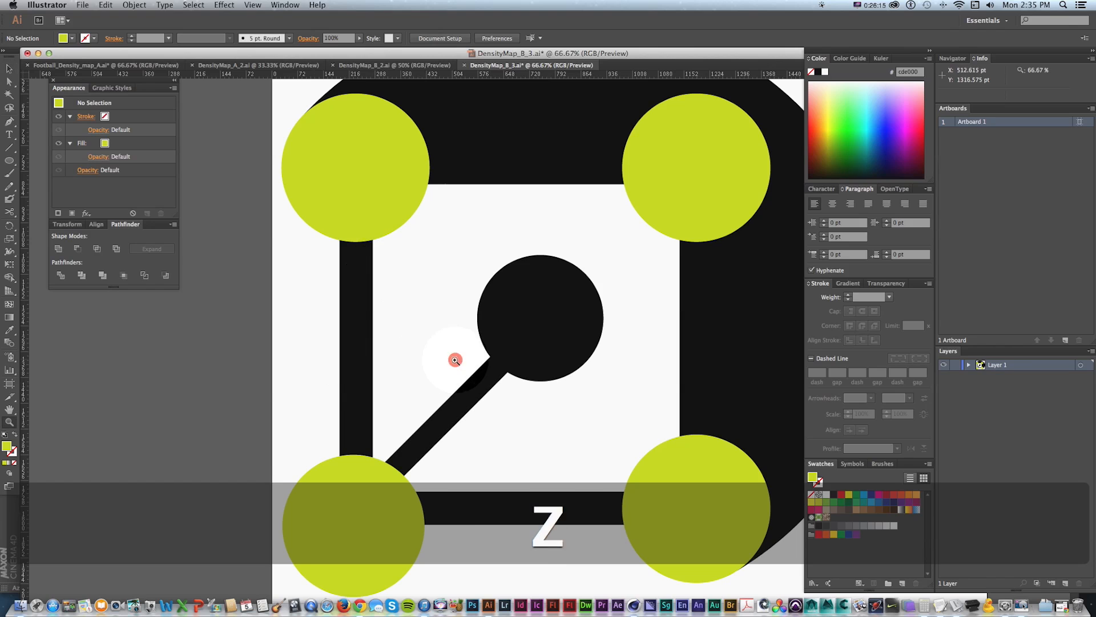
{"action": "left_click", "coordinate": [455, 360]}
{"action": "key", "text": "v"}
{"action": "key", "text": "space"}
{"action": "left_click_drag", "start_coordinate": [467, 313], "coordinate": [382, 325]}
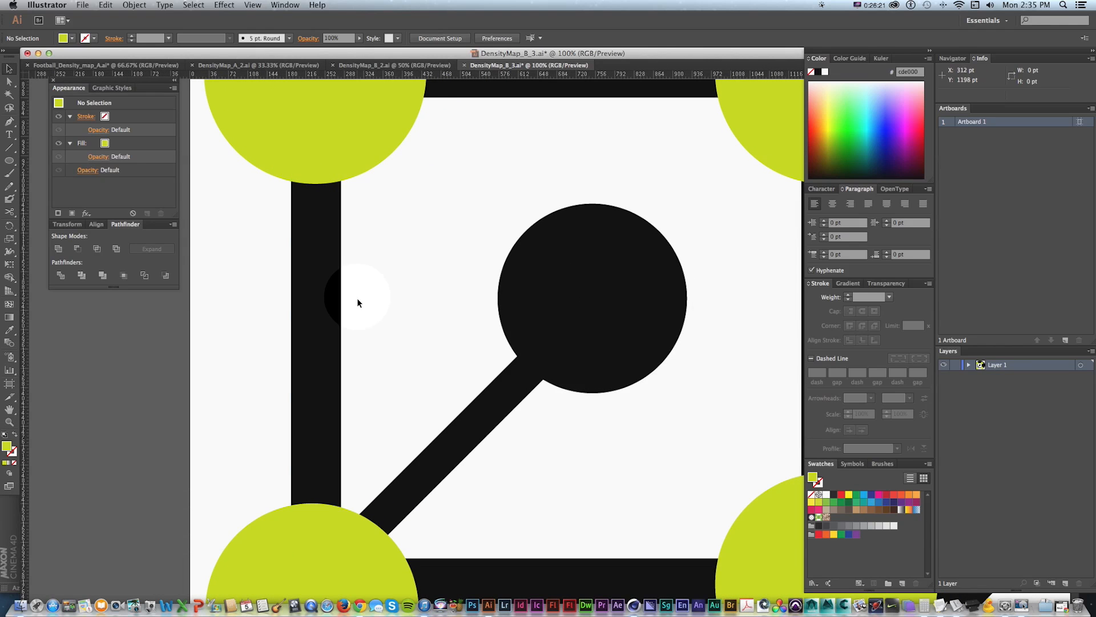
{"action": "key", "text": "space"}
{"action": "left_click_drag", "start_coordinate": [400, 275], "coordinate": [377, 273]}
{"action": "left_click_drag", "start_coordinate": [318, 334], "coordinate": [320, 314]}
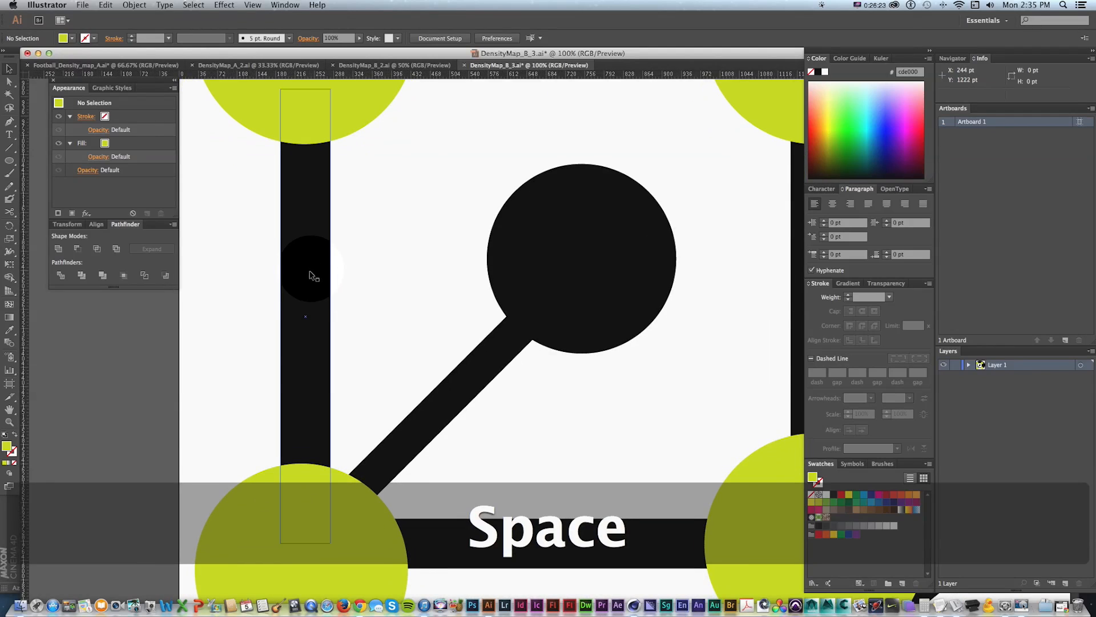
{"action": "left_click", "coordinate": [318, 264]}
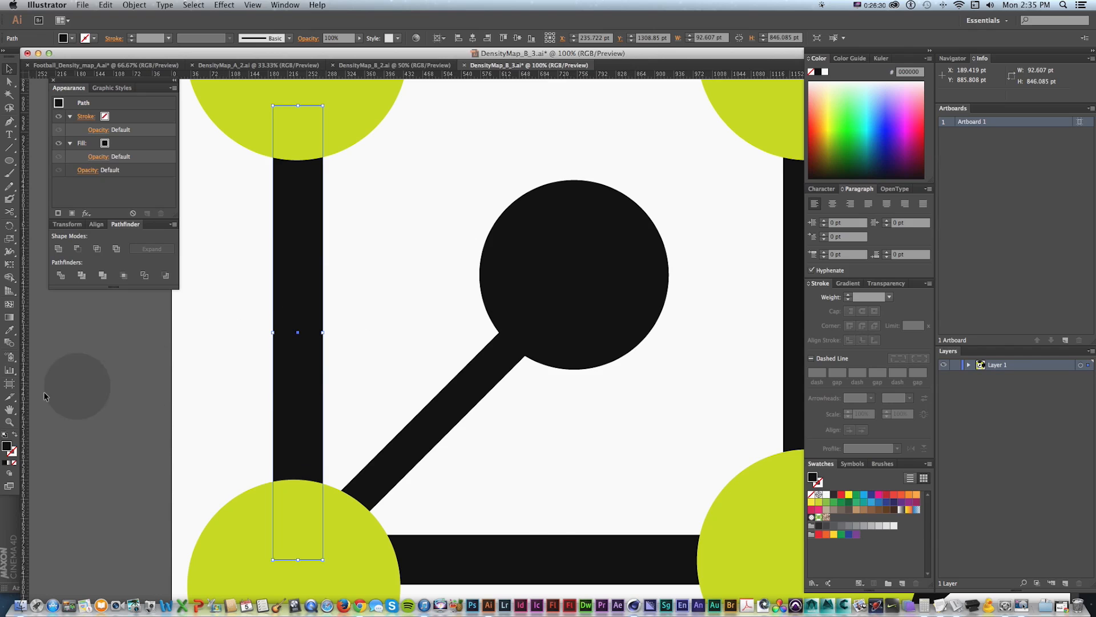
{"action": "left_click_drag", "start_coordinate": [24, 383], "coordinate": [324, 383]}
{"action": "key", "text": "v"}
Place a horizontal guide along the upper edge of the horizontal baseline bar and show the document's guides
{"action": "left_click", "coordinate": [435, 550]}
{"action": "key", "text": "space"}
{"action": "left_click_drag", "start_coordinate": [397, 272], "coordinate": [383, 128]}
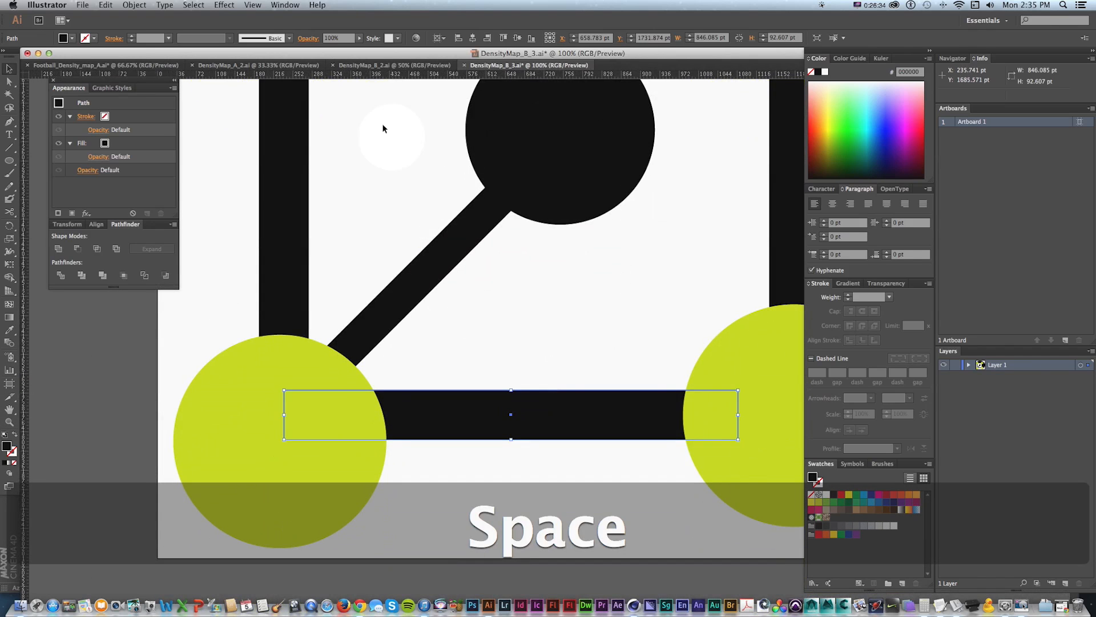
{"action": "left_click_drag", "start_coordinate": [421, 387], "coordinate": [450, 429]}
{"action": "key", "text": "v"}
{"action": "left_click", "coordinate": [313, 196]}
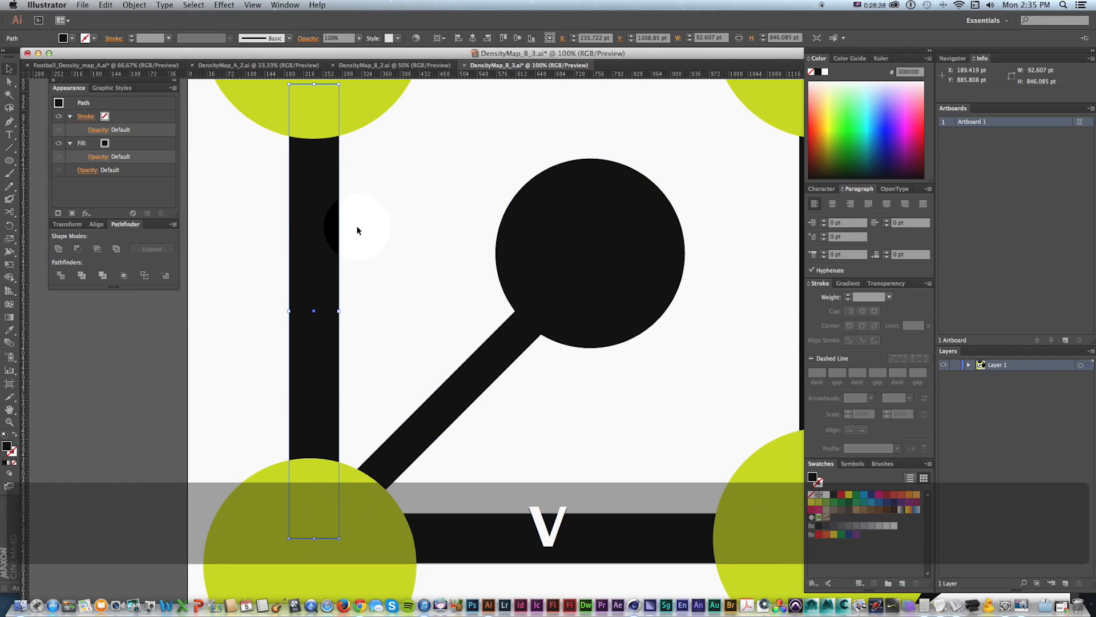
{"action": "key", "text": "super+semicolon"}
{"action": "key", "text": "space"}
{"action": "left_click_drag", "start_coordinate": [374, 228], "coordinate": [431, 233]}
{"action": "key", "text": "space"}
{"action": "left_click_drag", "start_coordinate": [408, 279], "coordinate": [344, 251]}
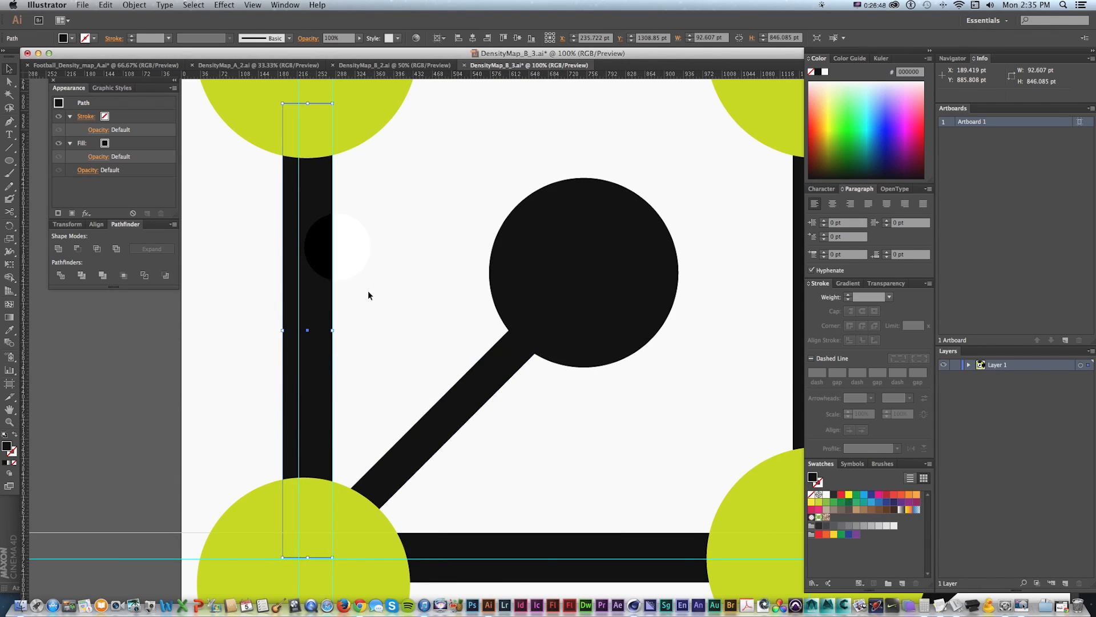
Scale the vertical baseline bar non-uniformly to 60% horizontally and 100% vertically
{"action": "left_click", "coordinate": [135, 5]}
{"action": "mouse_move", "coordinate": [171, 17]}
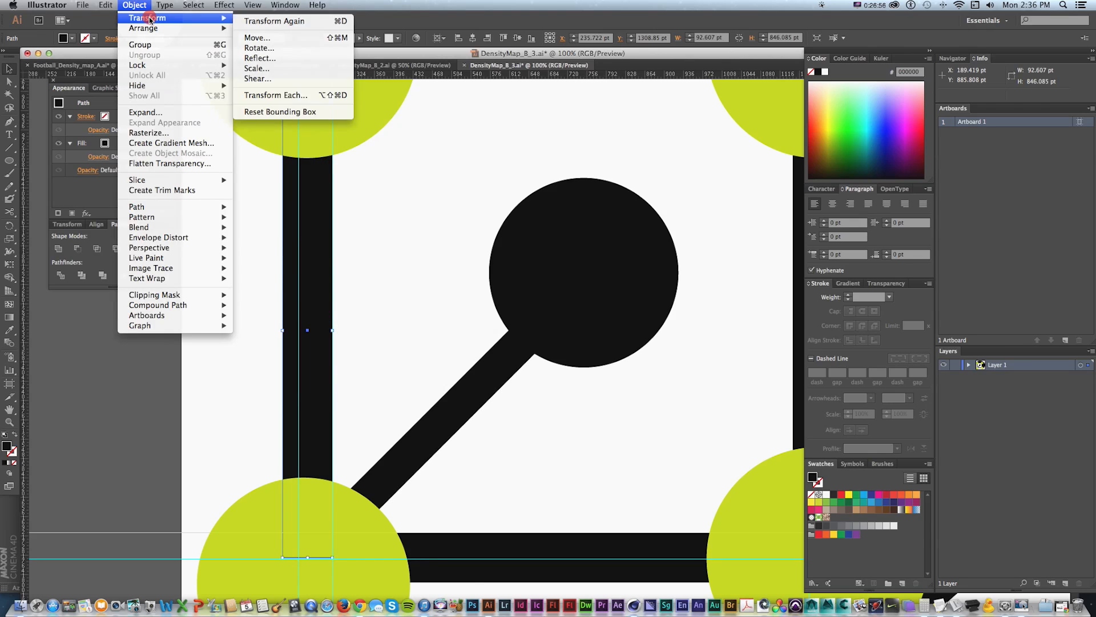
{"action": "left_click", "coordinate": [292, 69]}
{"action": "left_click_drag", "start_coordinate": [761, 216], "coordinate": [491, 169]}
{"action": "left_click", "coordinate": [478, 251]}
{"action": "type", "text": "100"}
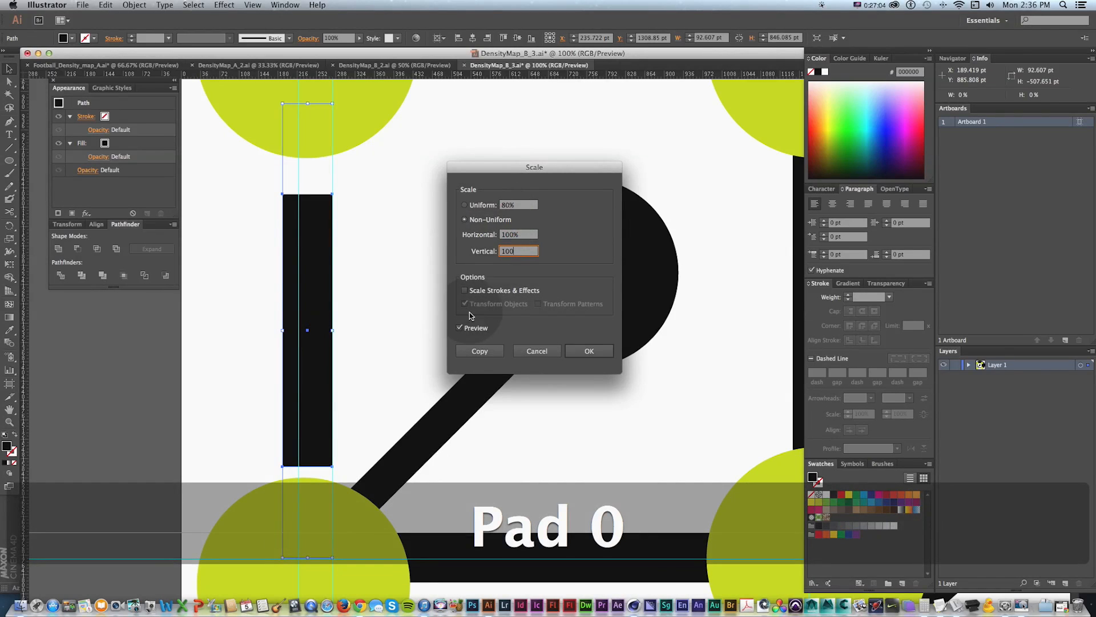
{"action": "left_click", "coordinate": [459, 327]}
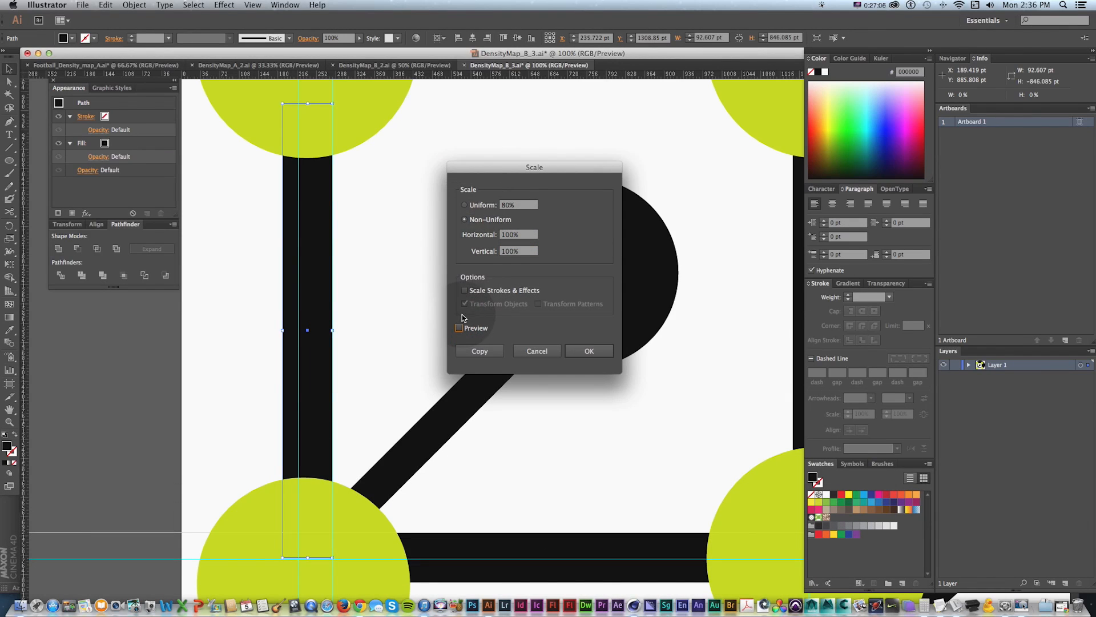
{"action": "left_click", "coordinate": [459, 328]}
{"action": "left_click", "coordinate": [531, 238]}
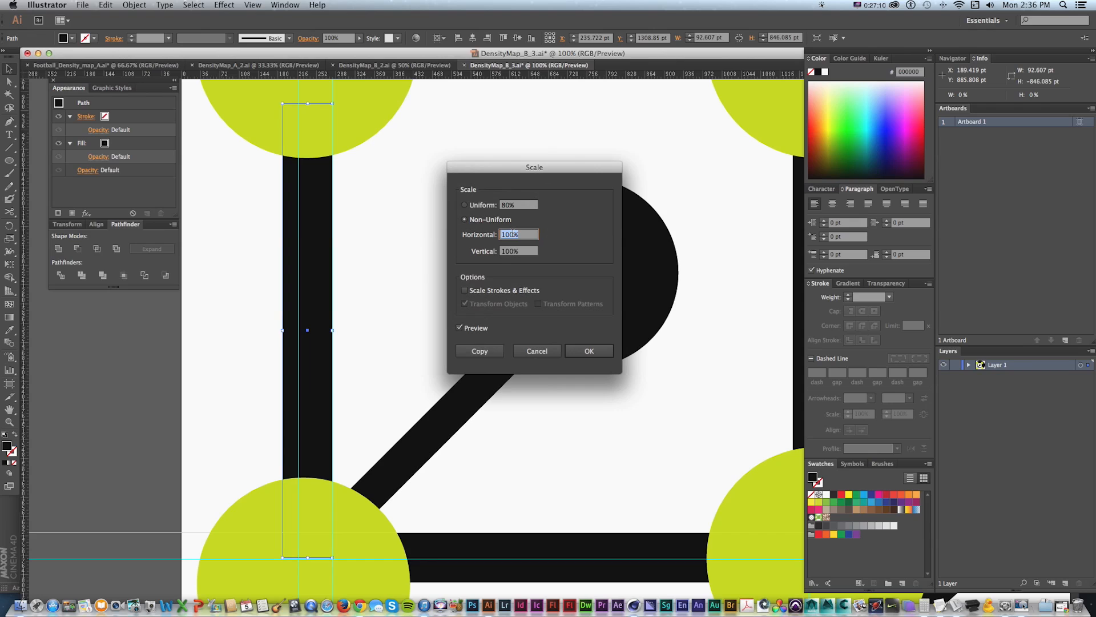
{"action": "type", "text": "60"}
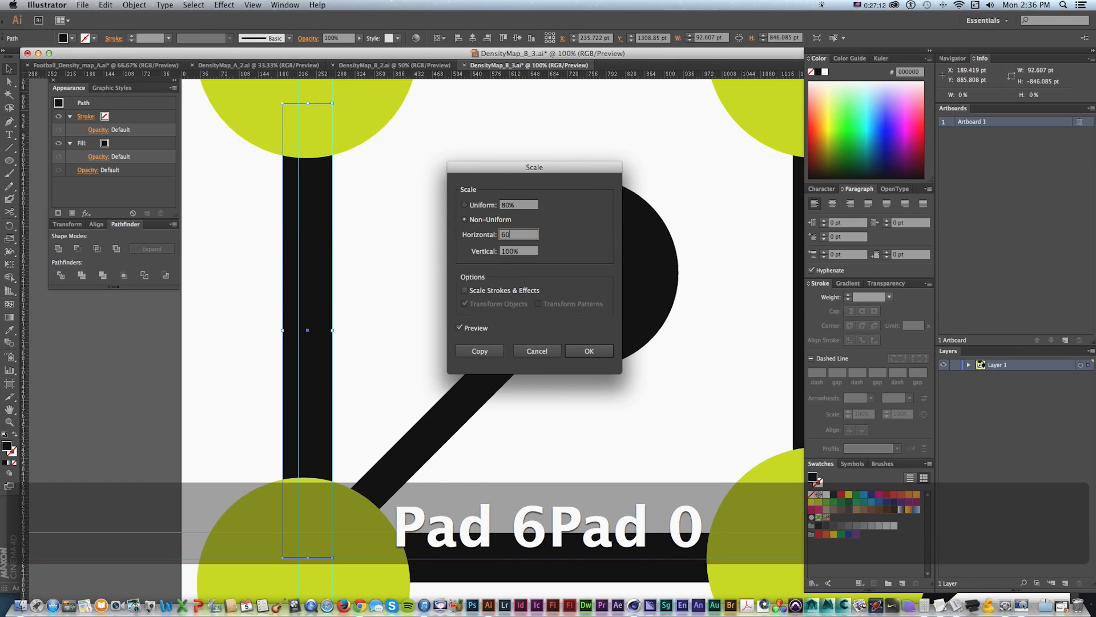
{"action": "key", "text": "Return"}
Move the narrowed vertical bar sideways so its inner edge aligns with the vertical guide
{"action": "left_click_drag", "start_coordinate": [315, 237], "coordinate": [399, 318]}
{"action": "key", "text": "super+z"}
{"action": "key", "text": "z"}
{"action": "key", "text": "v"}
{"action": "left_click_drag", "start_coordinate": [361, 269], "coordinate": [411, 277]}
{"action": "key", "text": "super+1"}
{"action": "key", "text": "space"}
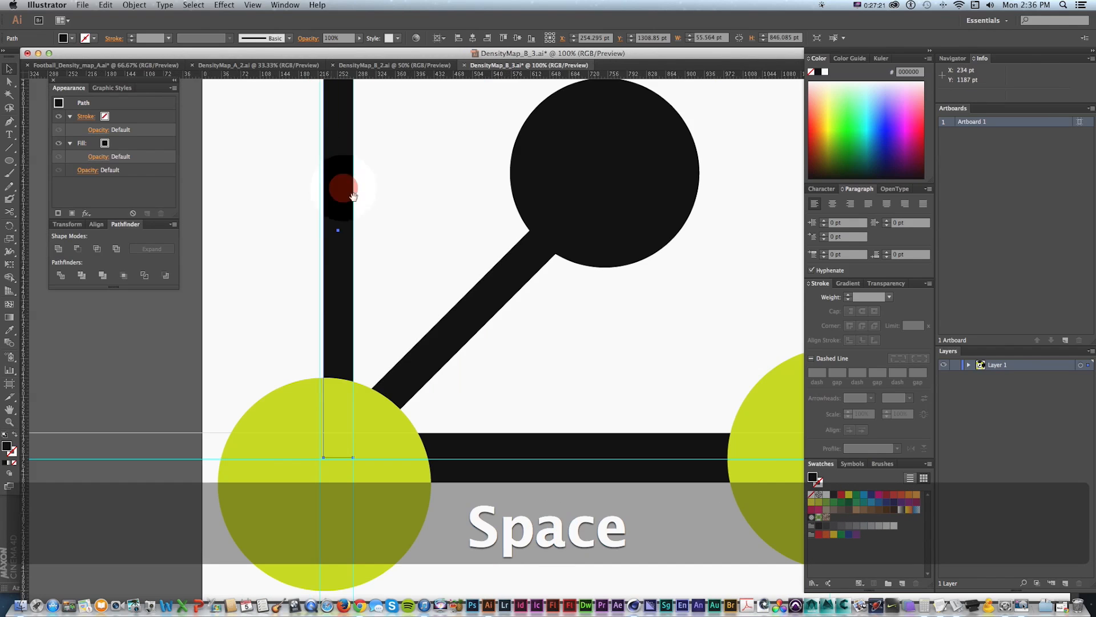
Scale the horizontal baseline bar non-uniformly to 100% horizontally and 60% vertically
{"action": "left_click_drag", "start_coordinate": [479, 400], "coordinate": [405, 351]}
{"action": "key", "text": "v"}
{"action": "left_click", "coordinate": [405, 399]}
{"action": "key", "text": "space"}
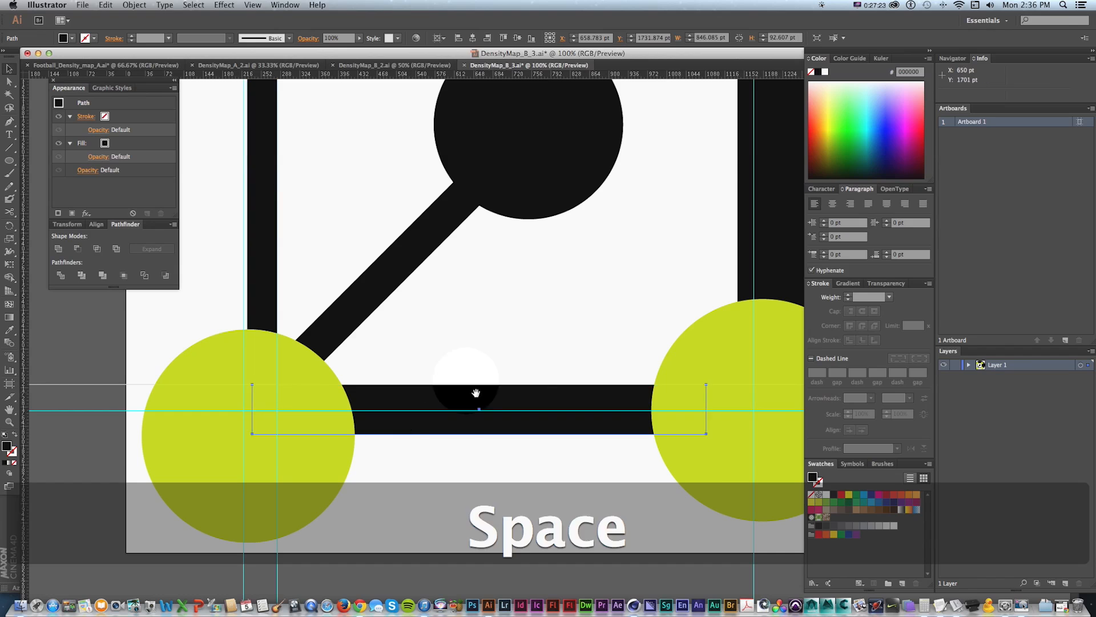
{"action": "left_click_drag", "start_coordinate": [470, 405], "coordinate": [423, 358]}
{"action": "key", "text": "z"}
{"action": "left_click", "coordinate": [423, 358]}
{"action": "key", "text": "space"}
{"action": "left_click_drag", "start_coordinate": [400, 251], "coordinate": [302, 240]}
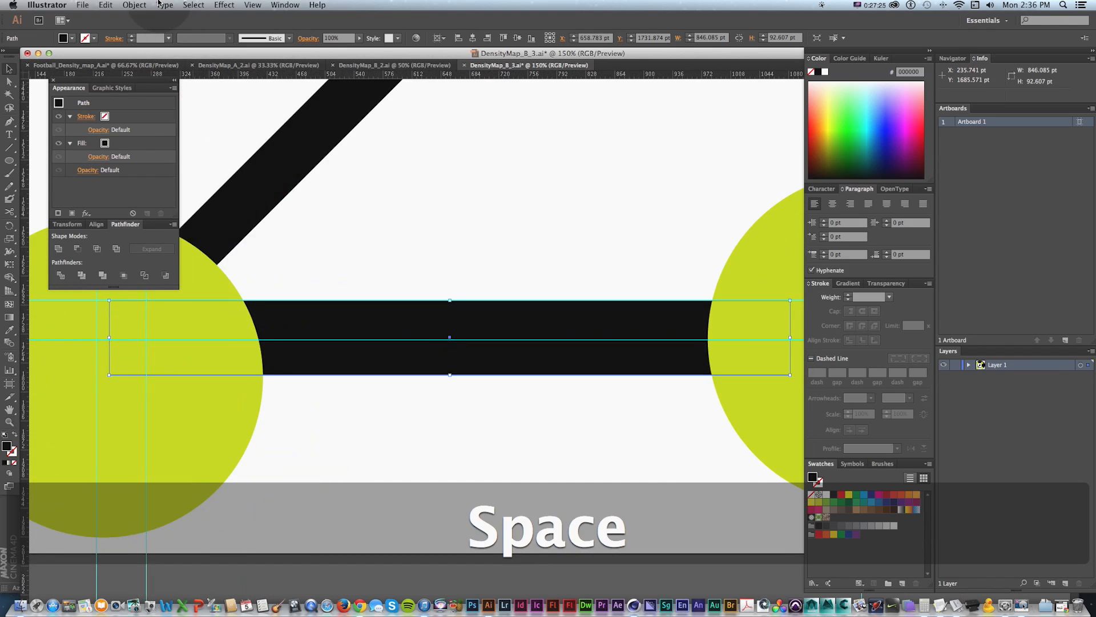
{"action": "left_click", "coordinate": [134, 5]}
{"action": "mouse_move", "coordinate": [144, 19]}
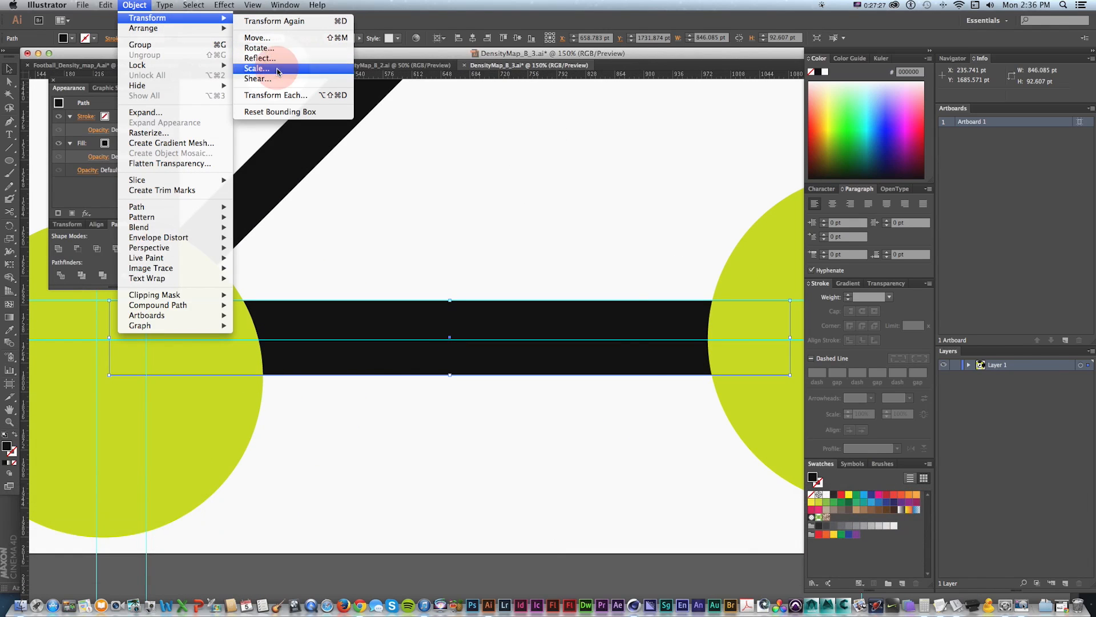
{"action": "left_click", "coordinate": [275, 73]}
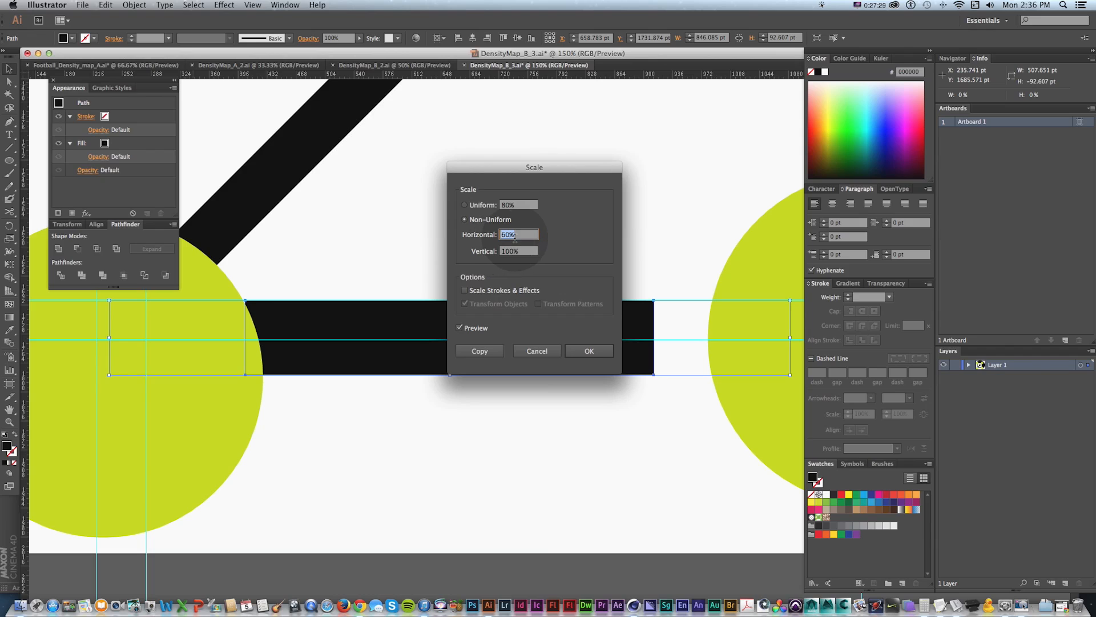
{"action": "type", "text": "100"}
{"action": "key", "text": "Tab"}
{"action": "type", "text": "60"}
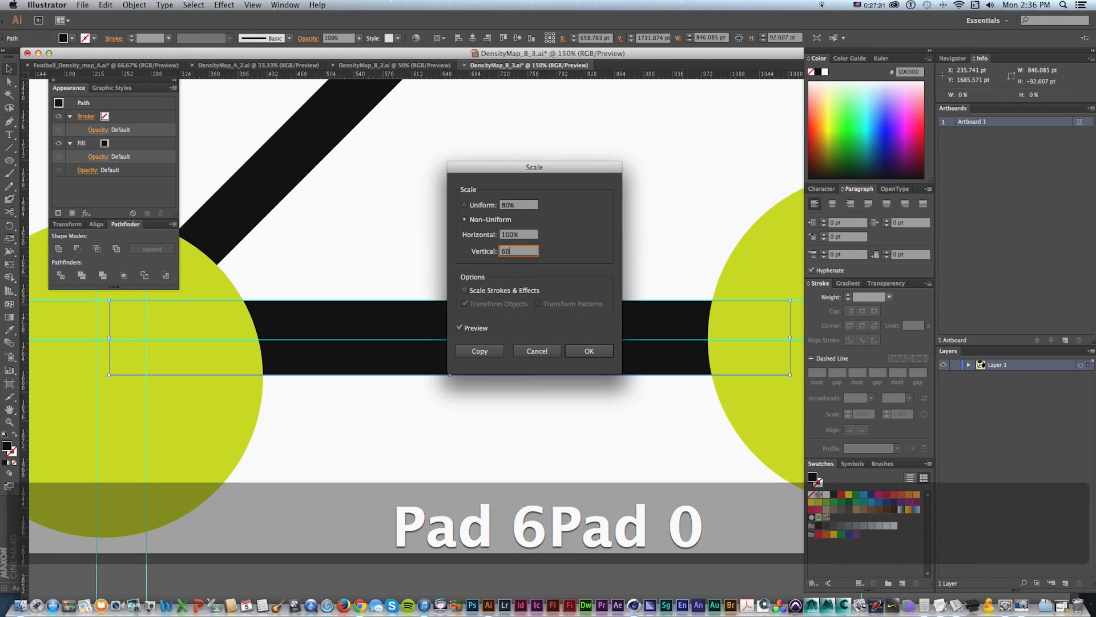
{"action": "key", "text": "Tab"}
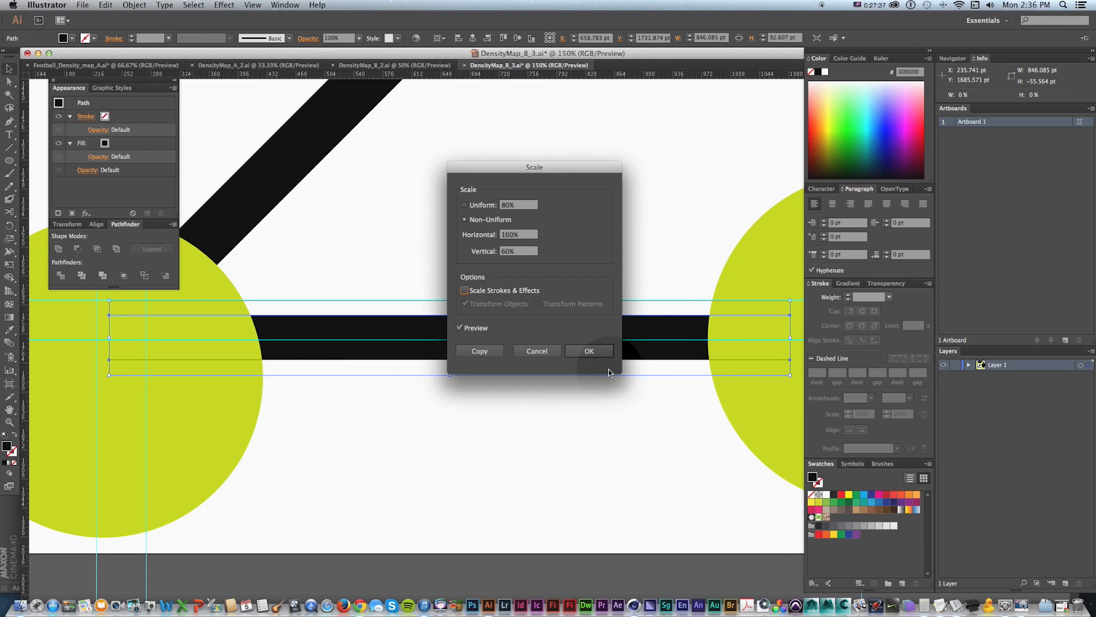
{"action": "left_click", "coordinate": [591, 350]}
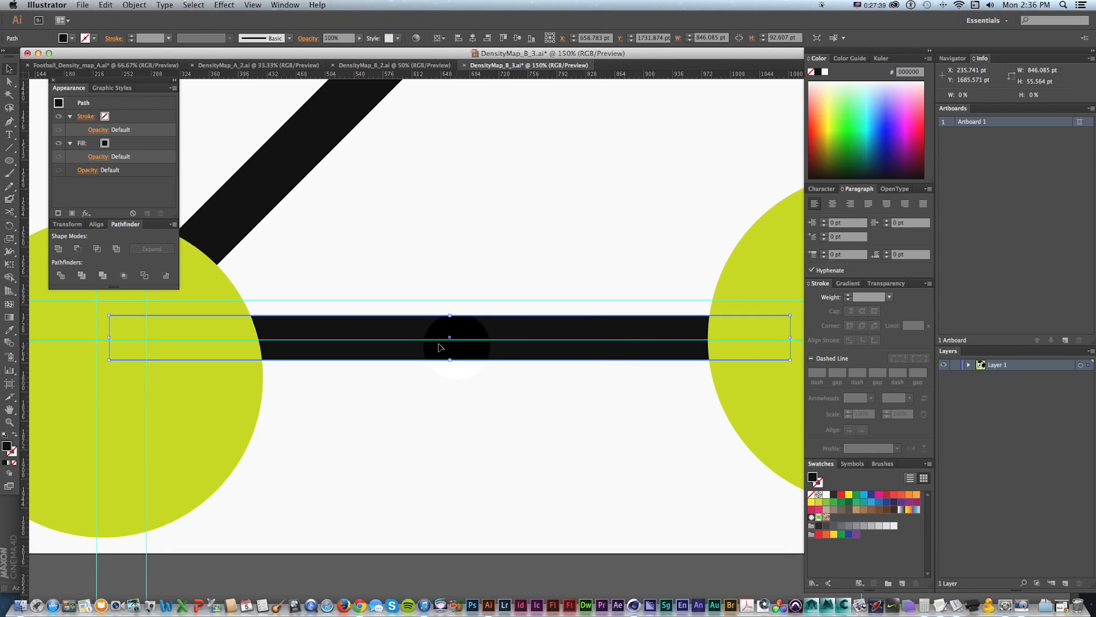
Move the thinned horizontal bar up so its top edge aligns with the horizontal guide
{"action": "left_click_drag", "start_coordinate": [392, 331], "coordinate": [381, 496]}
{"action": "key", "text": "super+minus"}
{"action": "key", "text": "super+minus"}
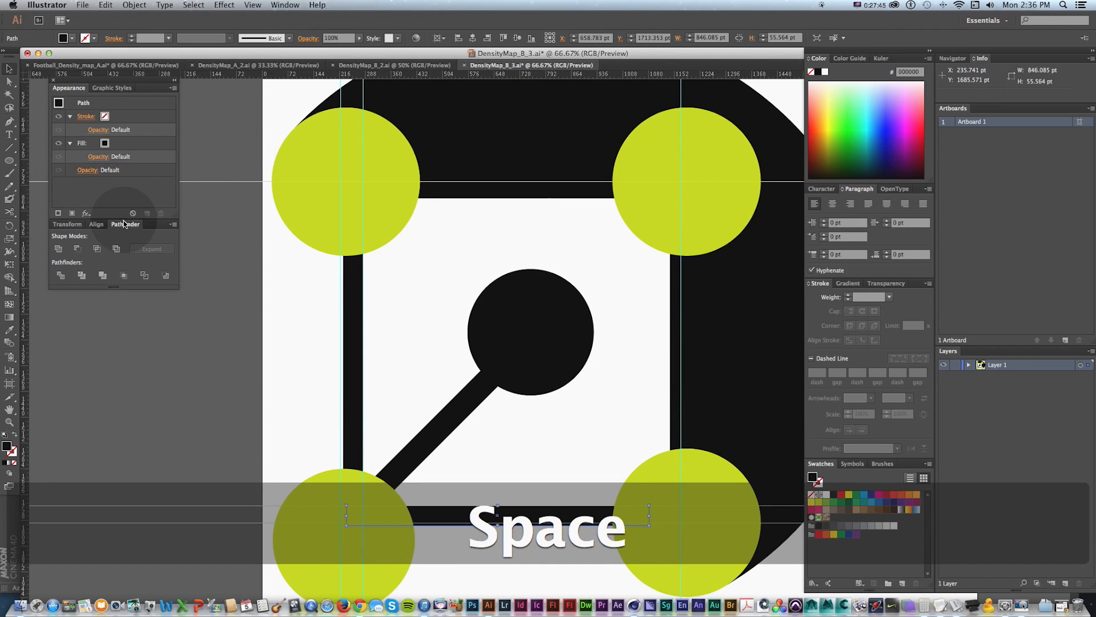
Subtract the upper-left green circle from the upper end of the vertical baseline bar using the Minus Front shape mode
{"action": "left_click", "coordinate": [286, 4]}
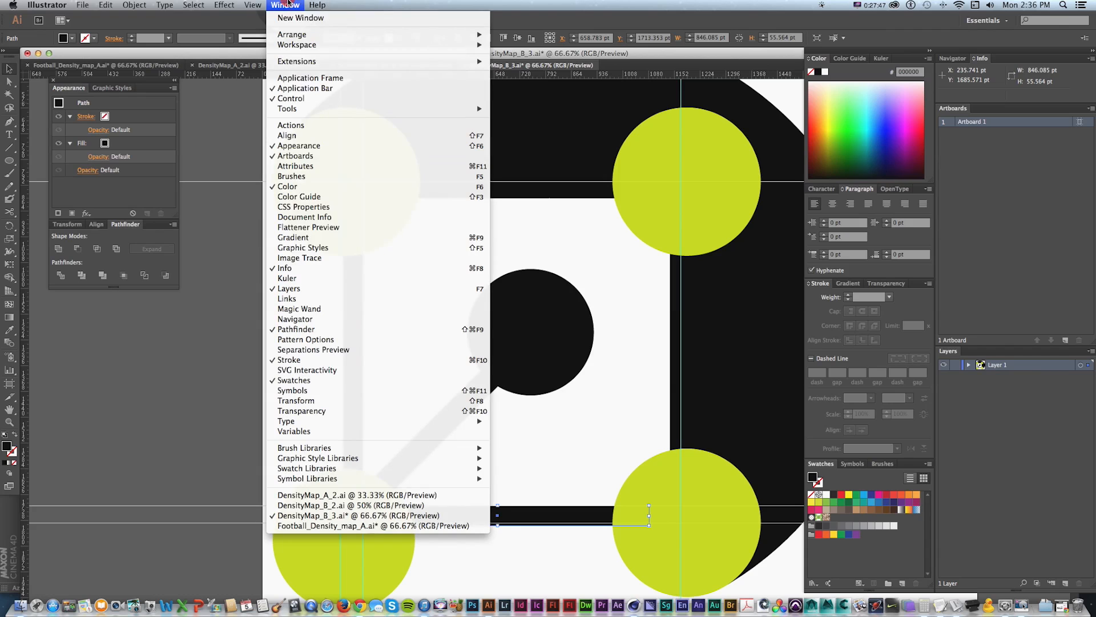
{"action": "left_click", "coordinate": [104, 284]}
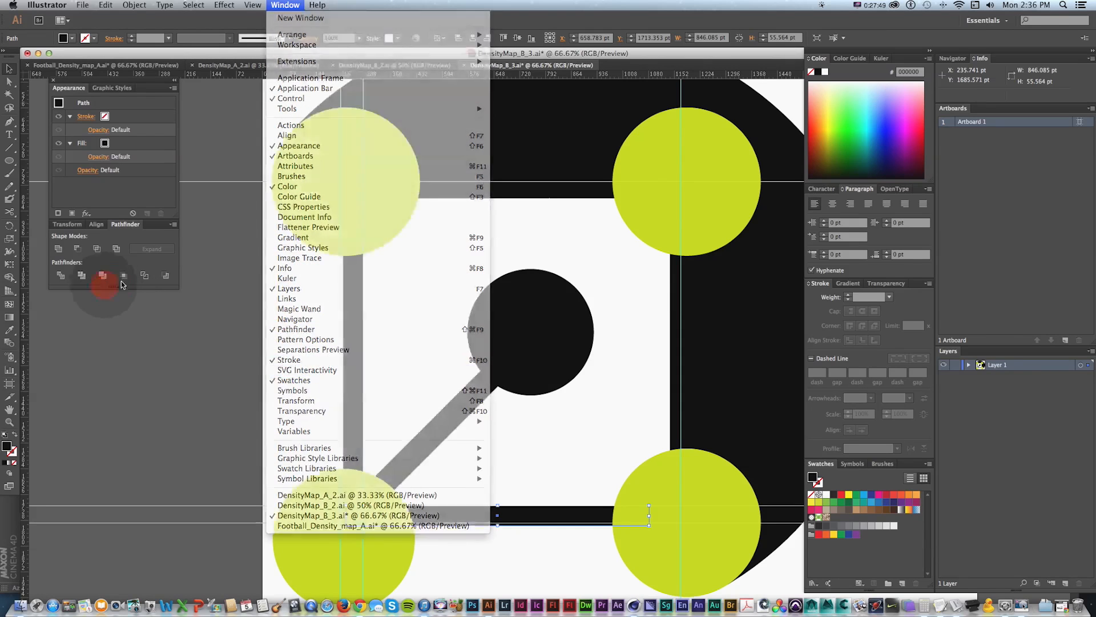
{"action": "key", "text": "z"}
{"action": "left_click", "coordinate": [379, 231]}
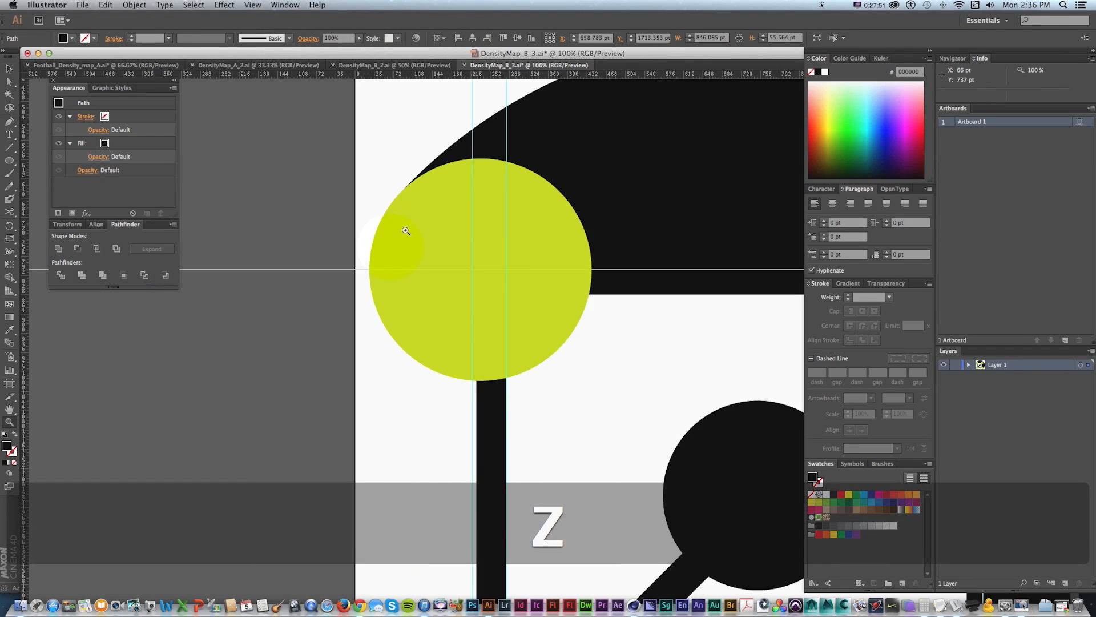
{"action": "key", "text": "space"}
{"action": "left_click_drag", "start_coordinate": [475, 329], "coordinate": [377, 237]}
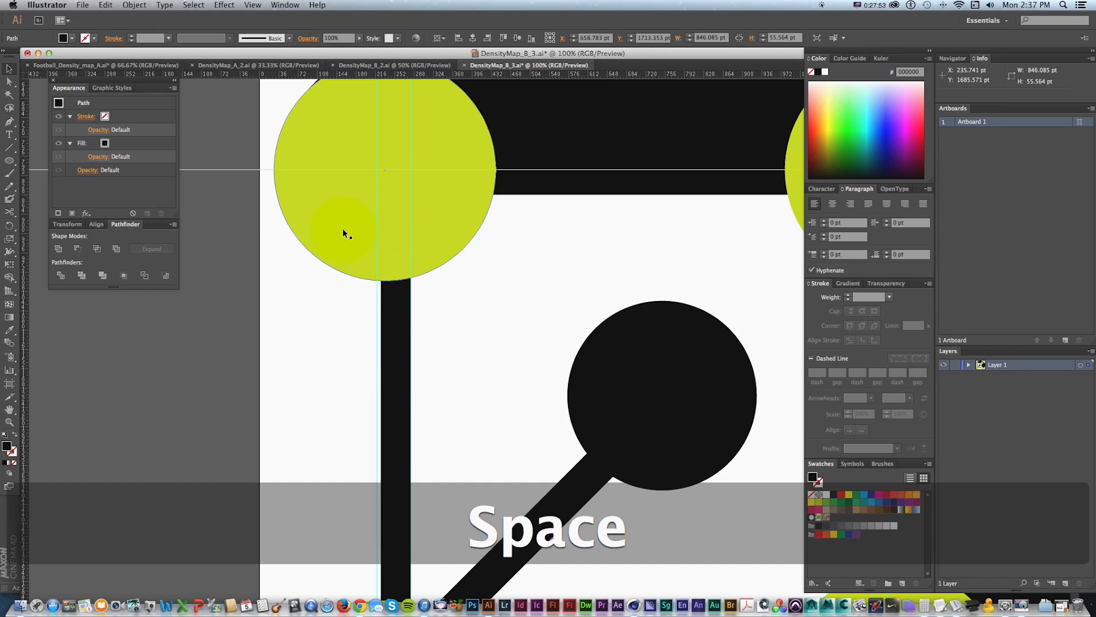
{"action": "key", "text": "space"}
{"action": "left_click_drag", "start_coordinate": [440, 245], "coordinate": [393, 262]}
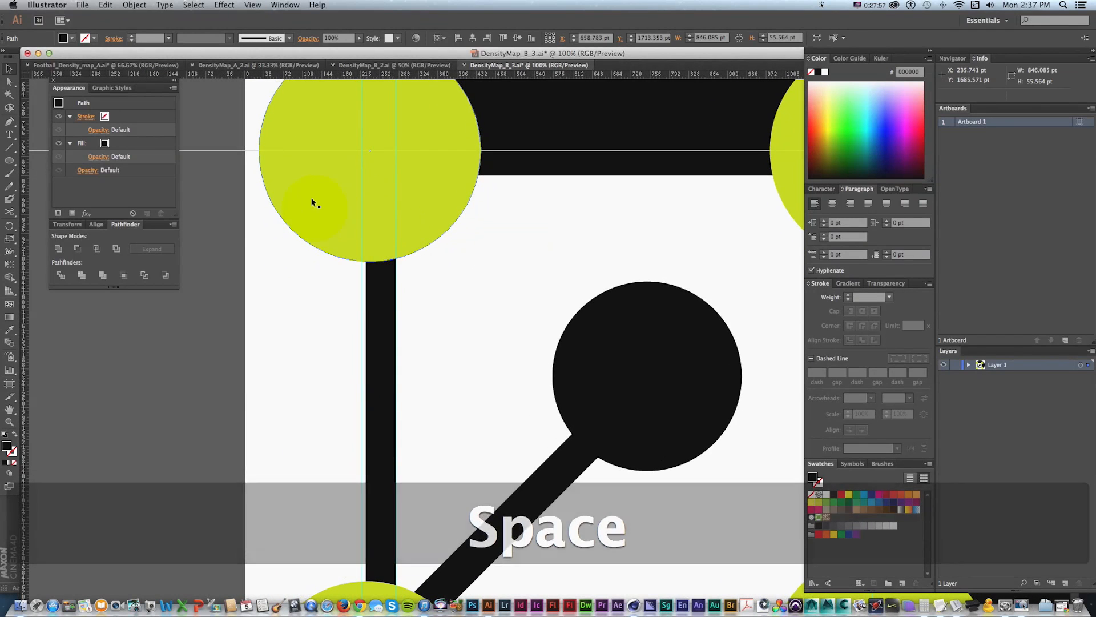
{"action": "left_click", "coordinate": [320, 206]}
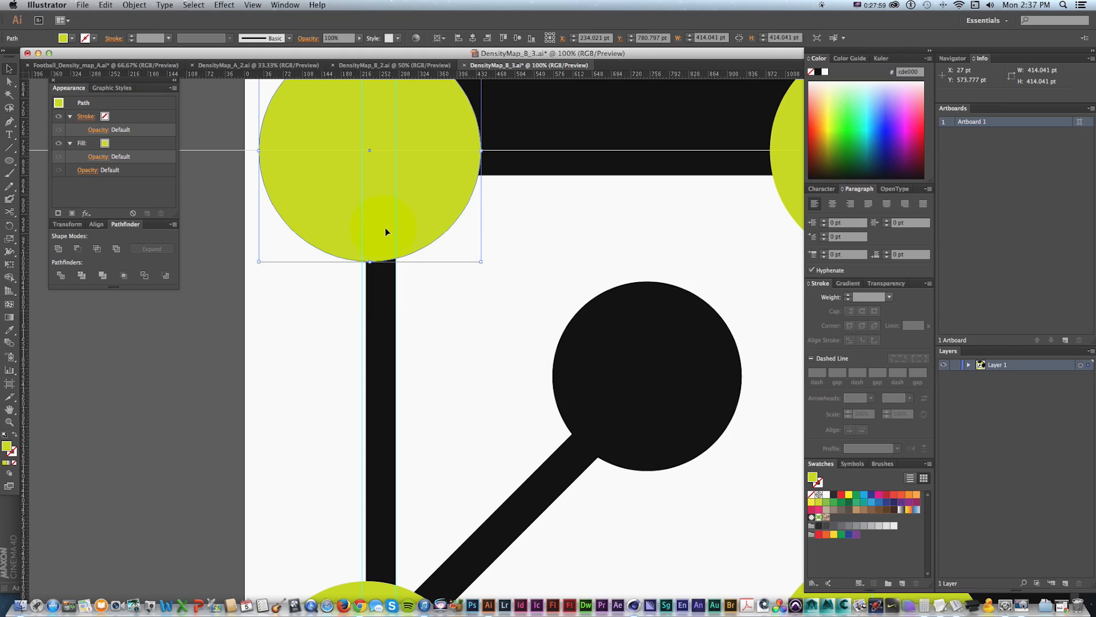
{"action": "left_click", "coordinate": [386, 296], "text": "shift"}
{"action": "key", "text": "space"}
{"action": "left_click_drag", "start_coordinate": [414, 262], "coordinate": [420, 220]}
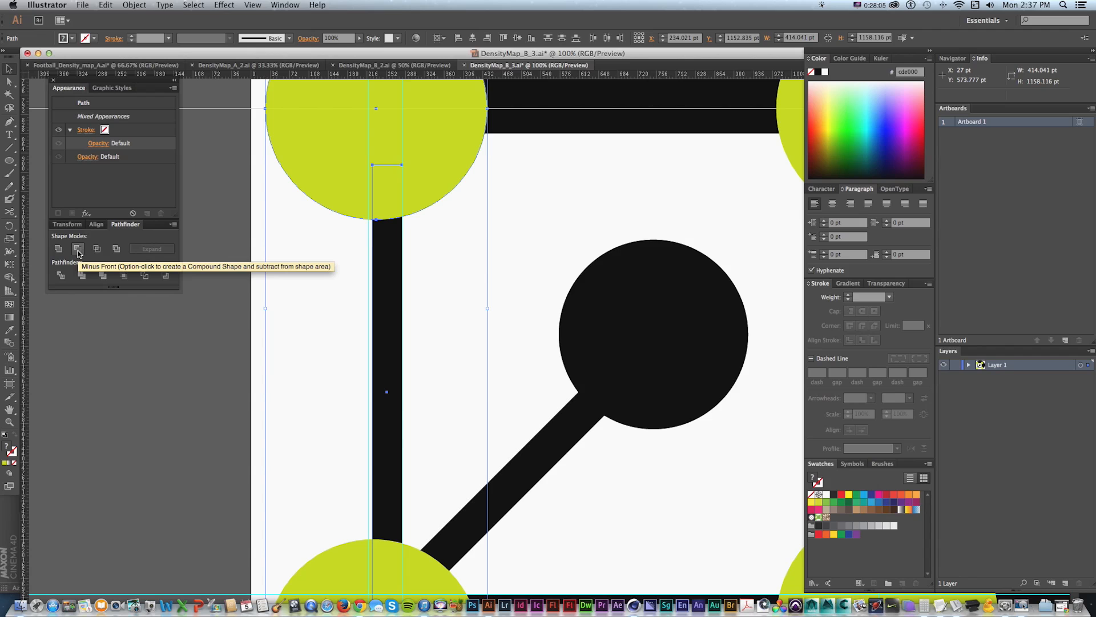
{"action": "left_click", "coordinate": [77, 249]}
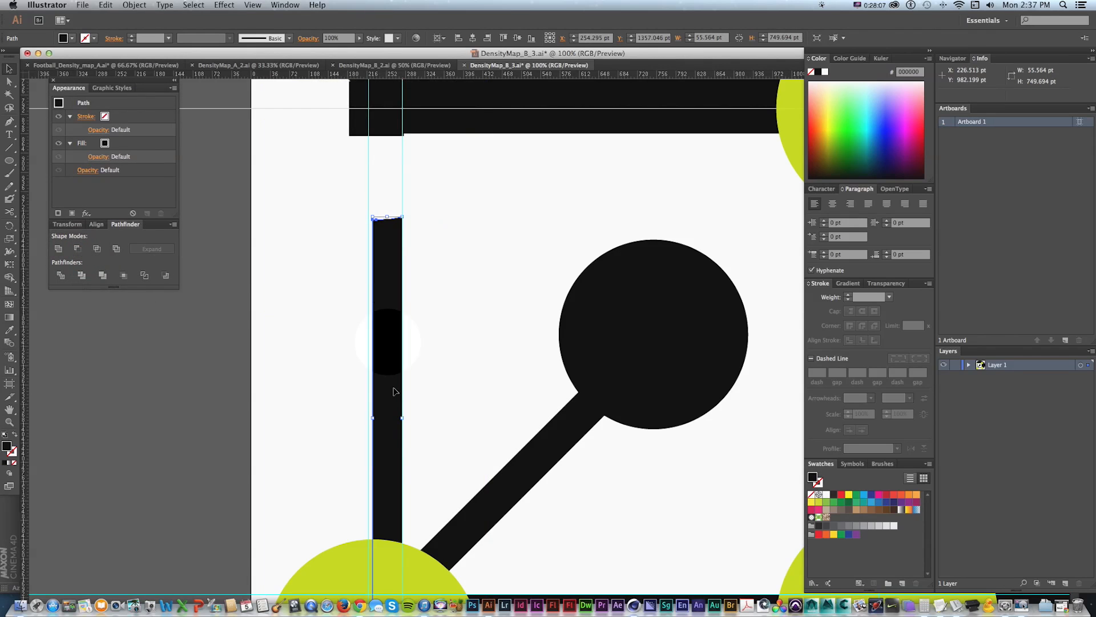
Copy the lower-left green circle and subtract the original from the lower end of the vertical baseline bar with Minus Front
{"action": "key", "text": "space"}
{"action": "left_click_drag", "start_coordinate": [387, 577], "coordinate": [339, 318]}
{"action": "left_click", "coordinate": [276, 370]}
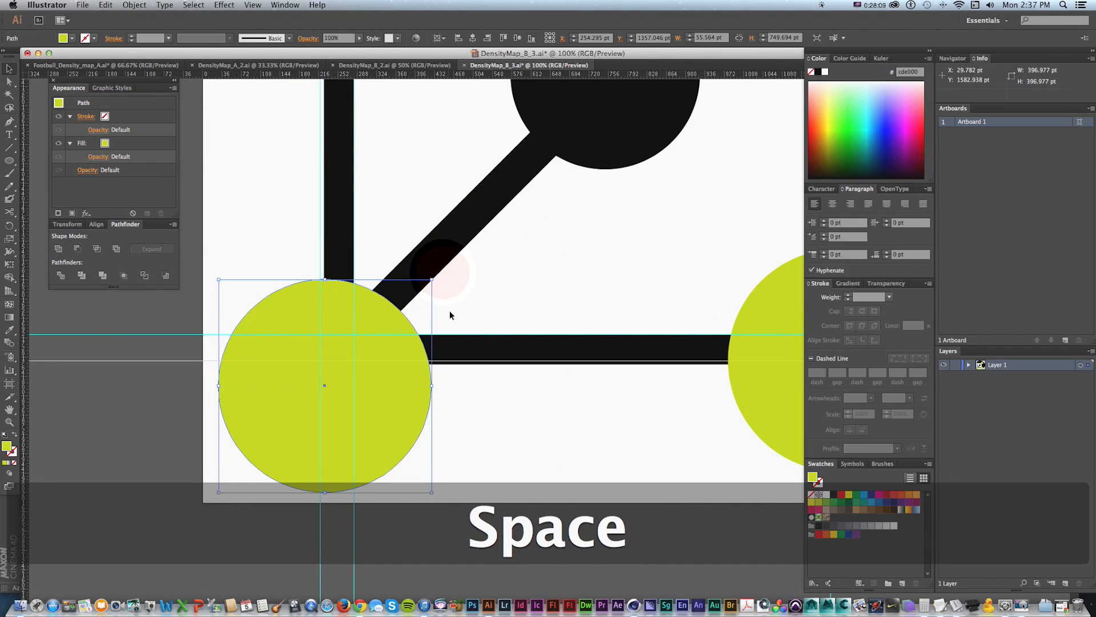
{"action": "left_click", "coordinate": [106, 5]}
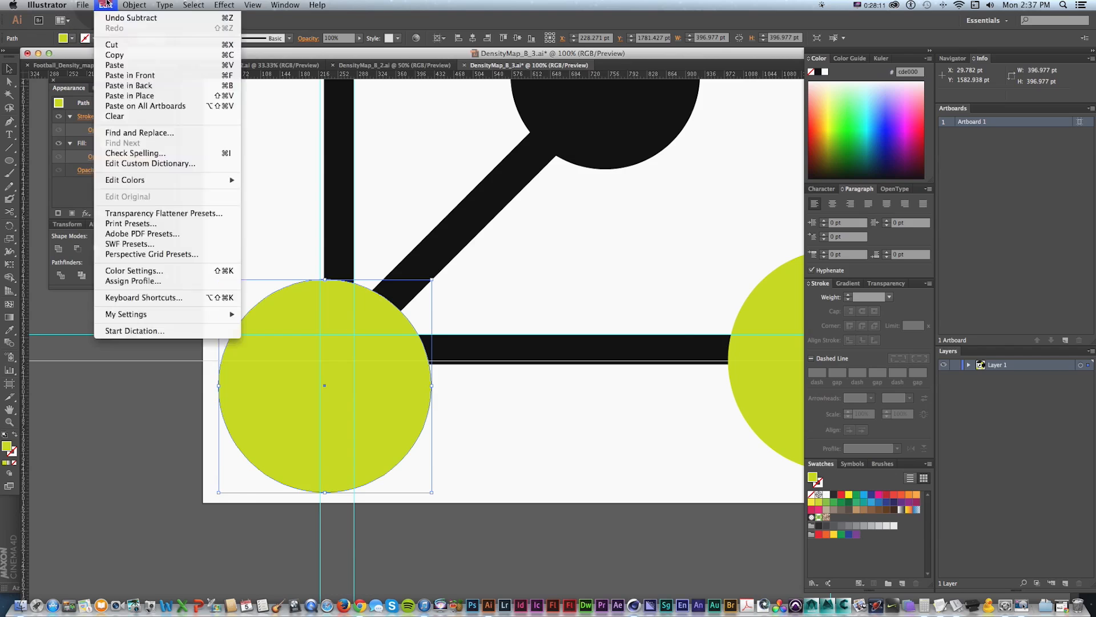
{"action": "left_click", "coordinate": [113, 55]}
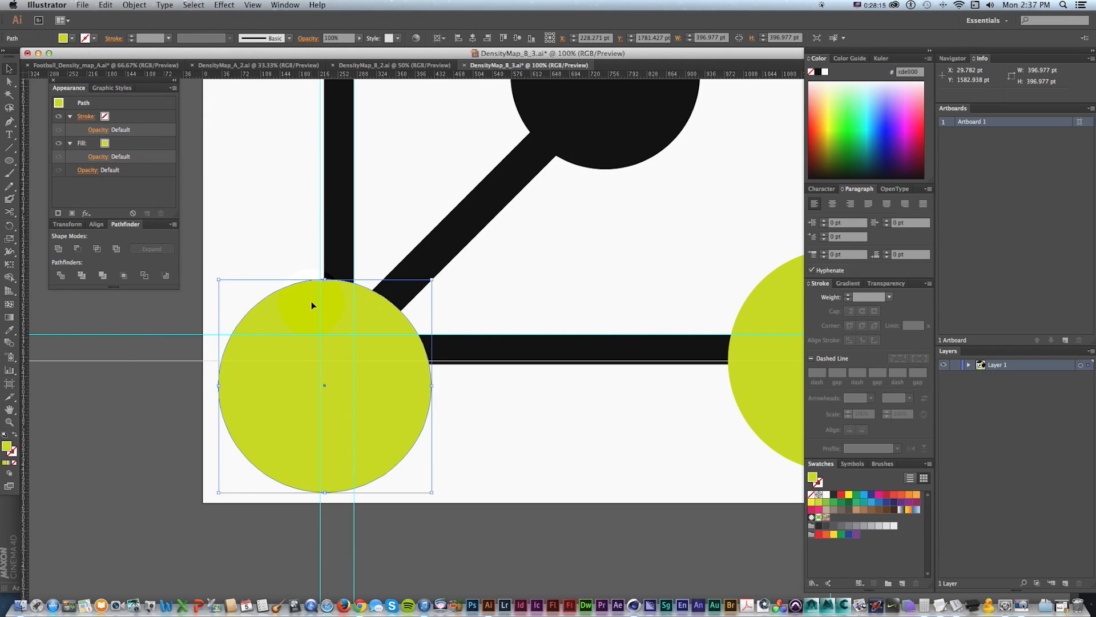
{"action": "left_click_drag", "start_coordinate": [310, 306], "coordinate": [301, 342]}
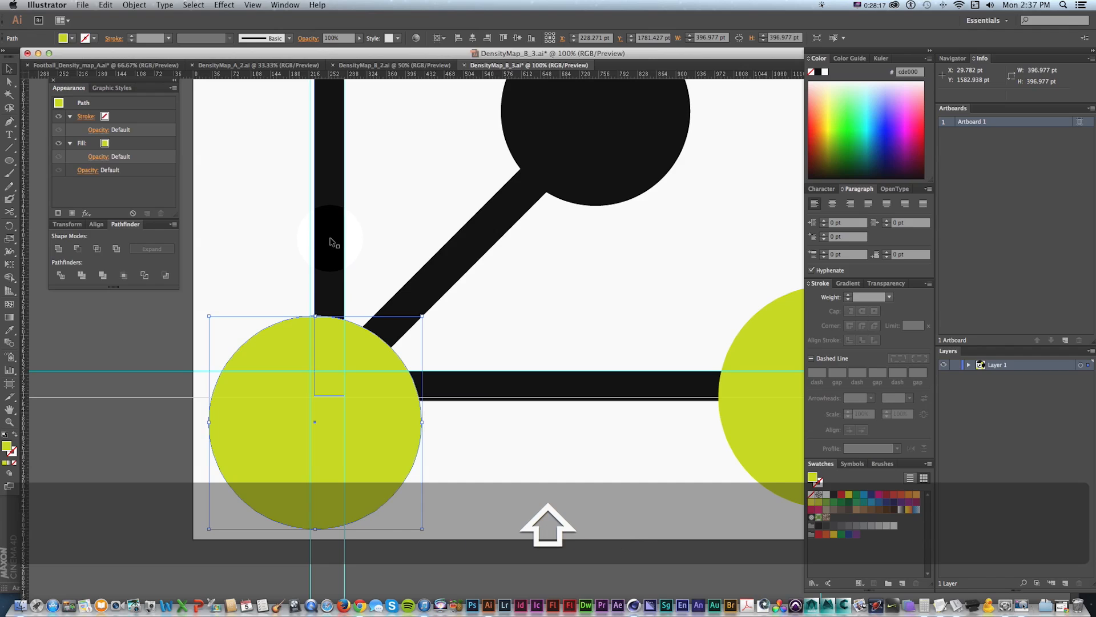
{"action": "left_click", "coordinate": [330, 241], "text": "shift"}
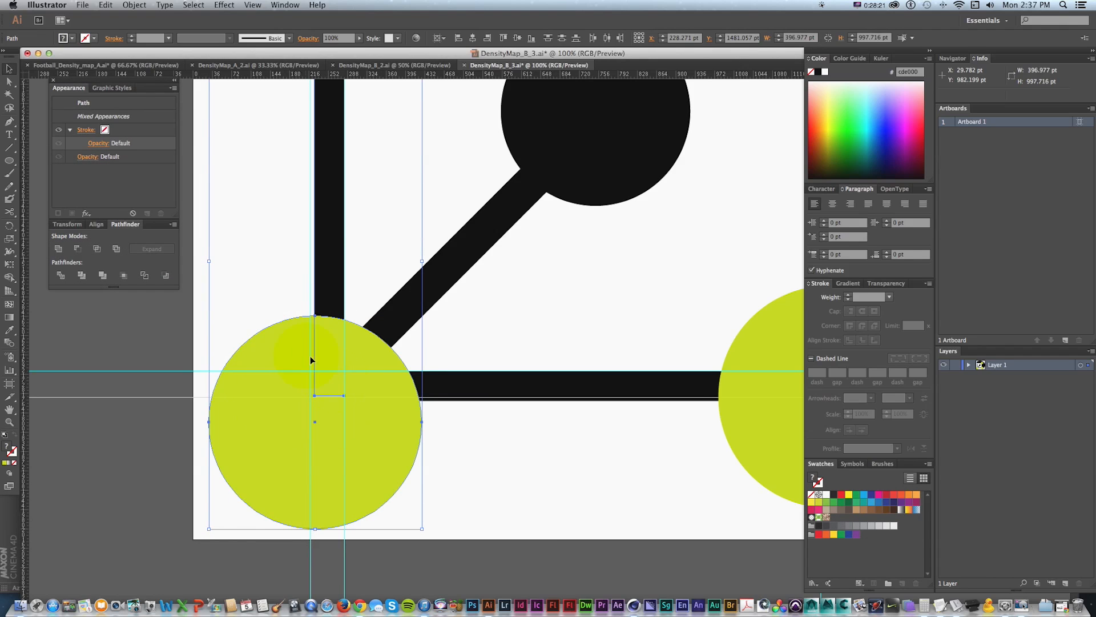
{"action": "left_click", "coordinate": [77, 250]}
Paste the copied lower-left circle in front and subtract it from the left end of the horizontal baseline bar
{"action": "key", "text": "space"}
{"action": "left_click_drag", "start_coordinate": [510, 321], "coordinate": [452, 332]}
{"action": "left_click", "coordinate": [107, 5]}
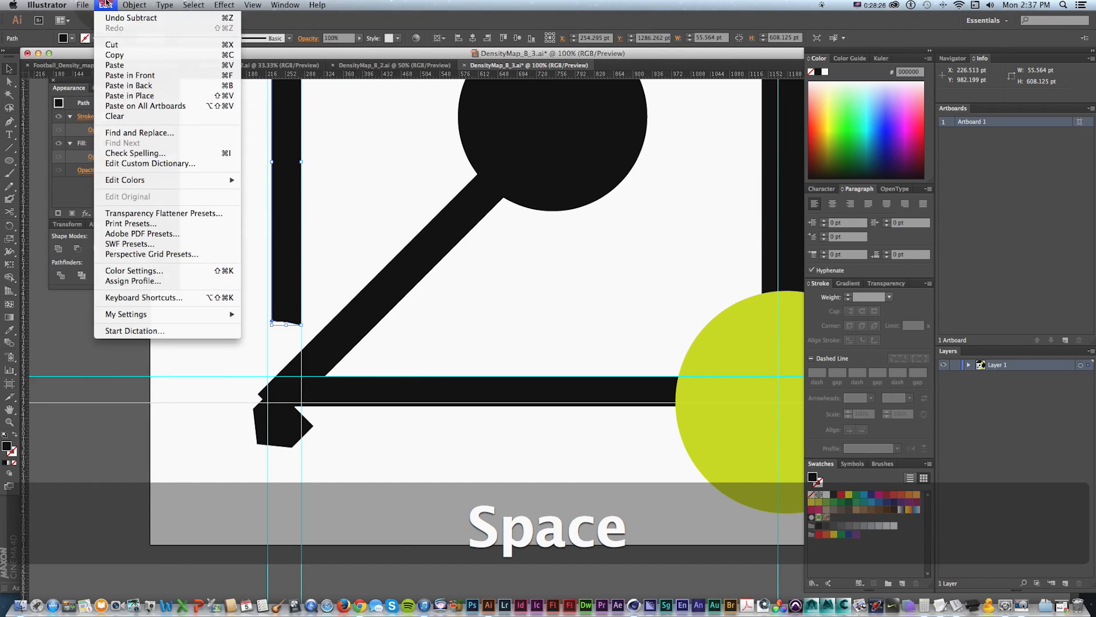
{"action": "left_click", "coordinate": [130, 75]}
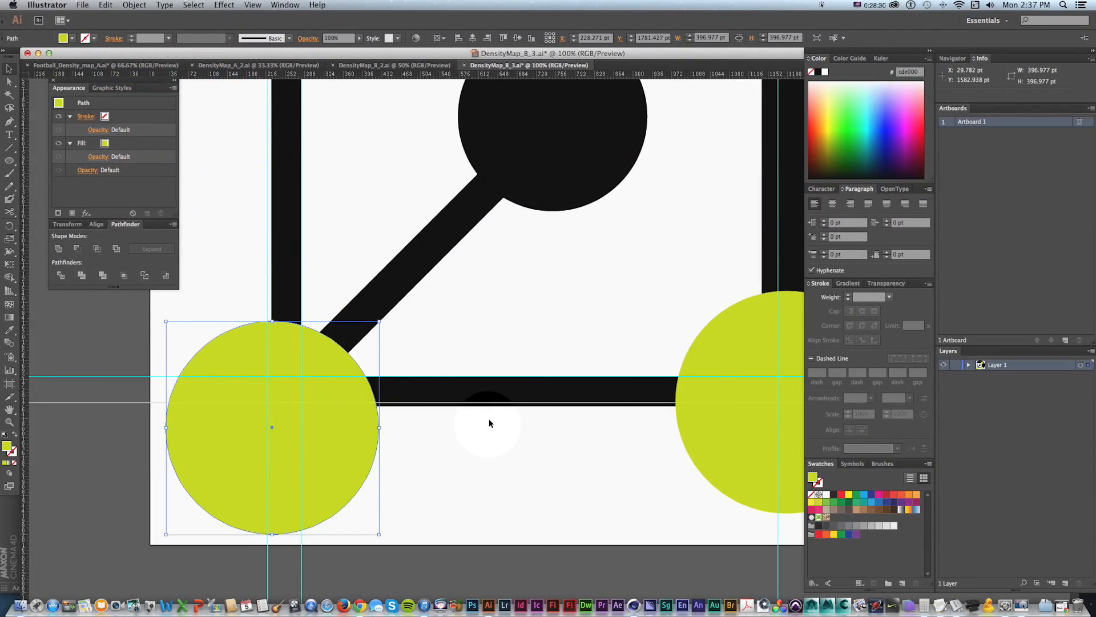
{"action": "left_click_drag", "start_coordinate": [488, 388], "coordinate": [441, 389]}
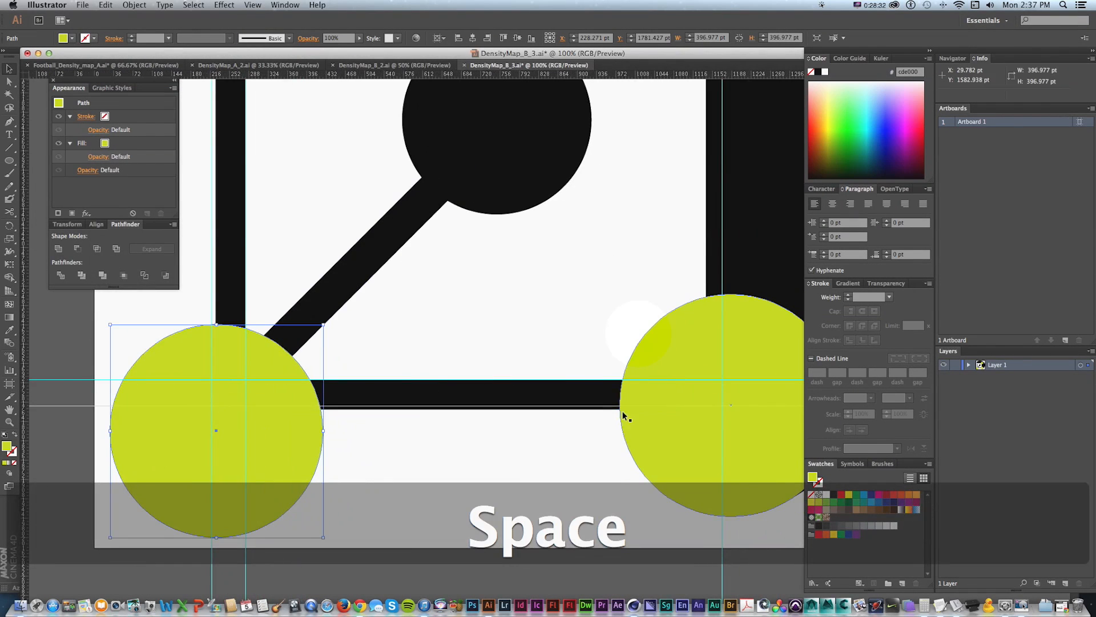
{"action": "left_click", "coordinate": [366, 394], "text": "shift"}
{"action": "left_click", "coordinate": [77, 248]}
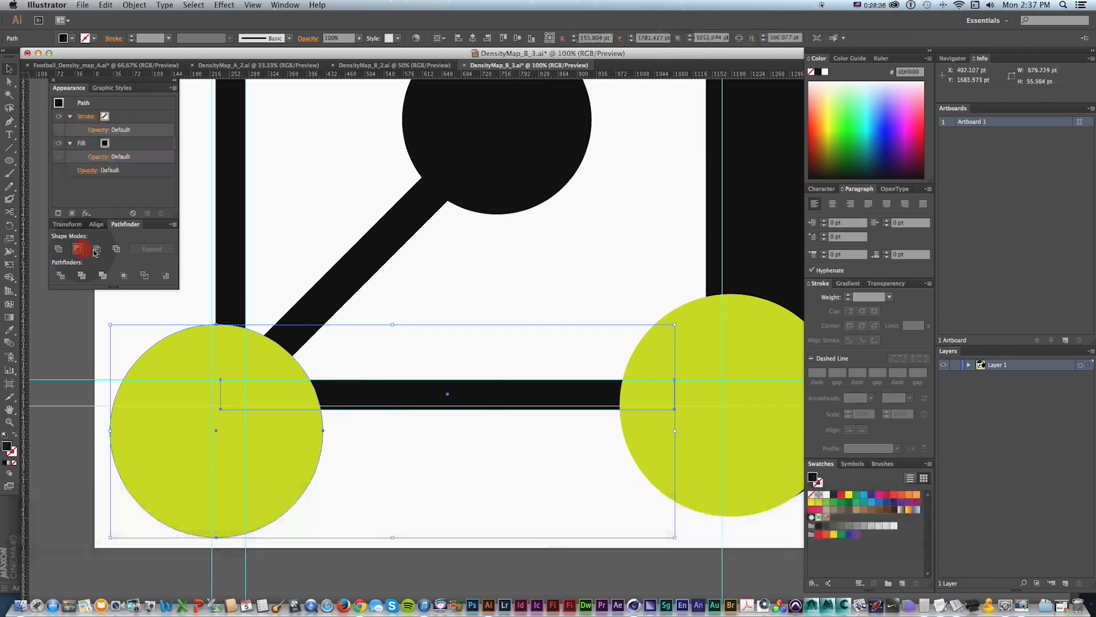
Bring the lower-right green circle to the front by cutting and pasting it in front, and subtract it from the horizontal bar
{"action": "left_click", "coordinate": [708, 340]}
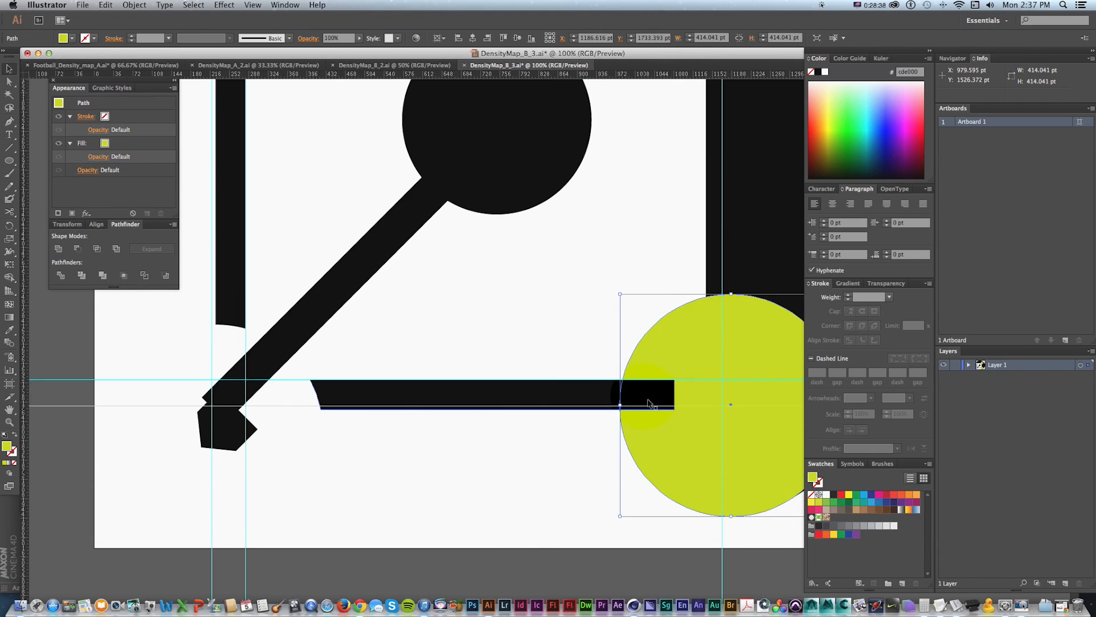
{"action": "key", "text": "space"}
{"action": "left_click_drag", "start_coordinate": [646, 394], "coordinate": [580, 394]}
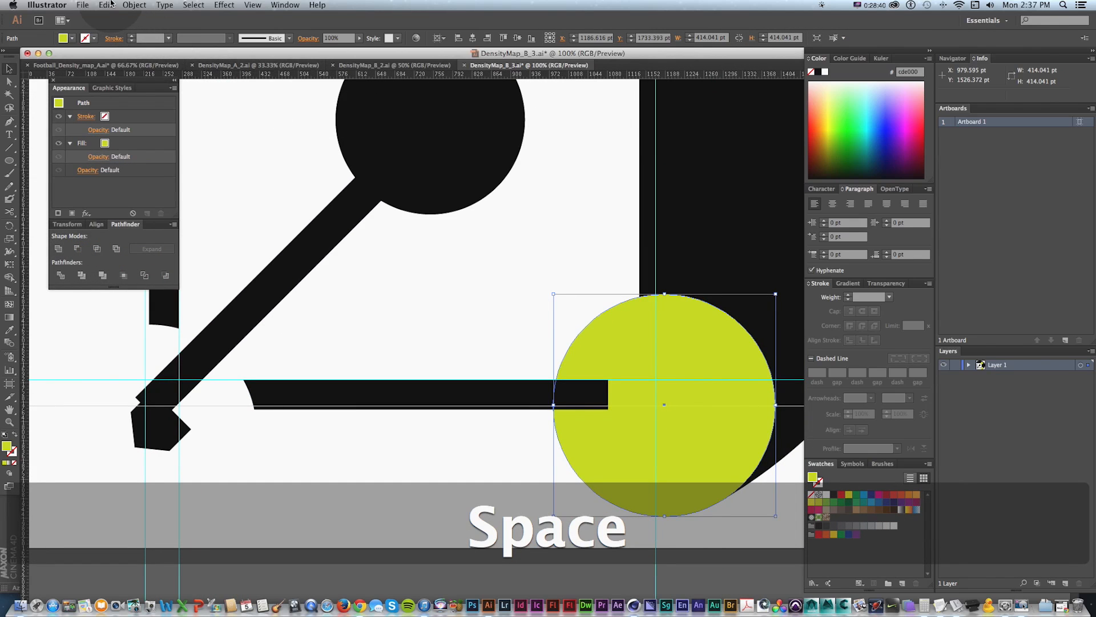
{"action": "key", "text": "super+x"}
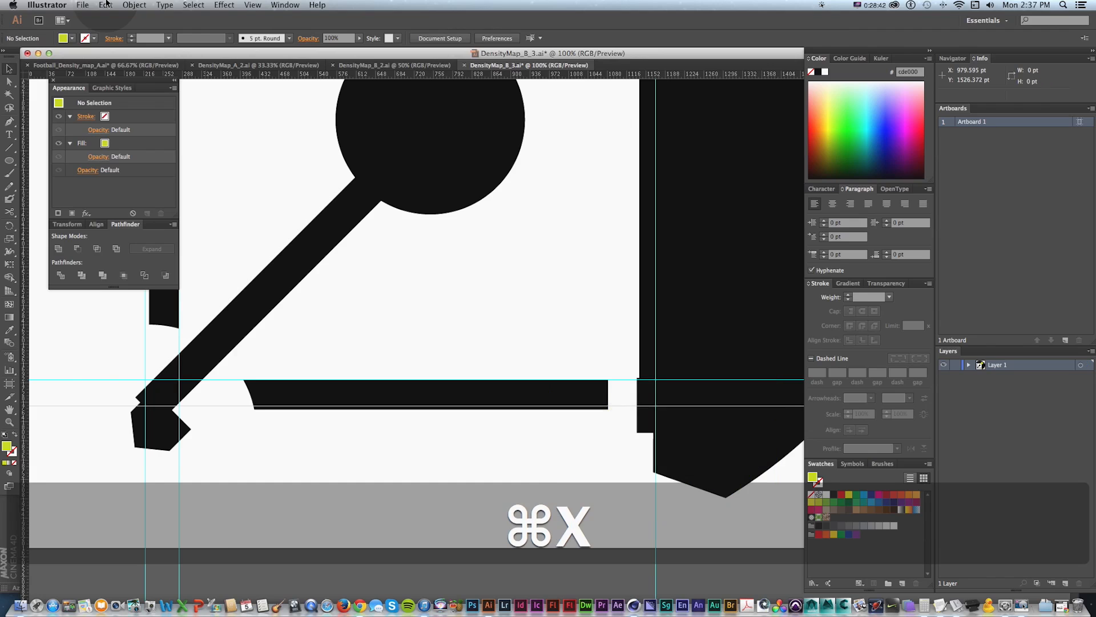
{"action": "key", "text": "super+f"}
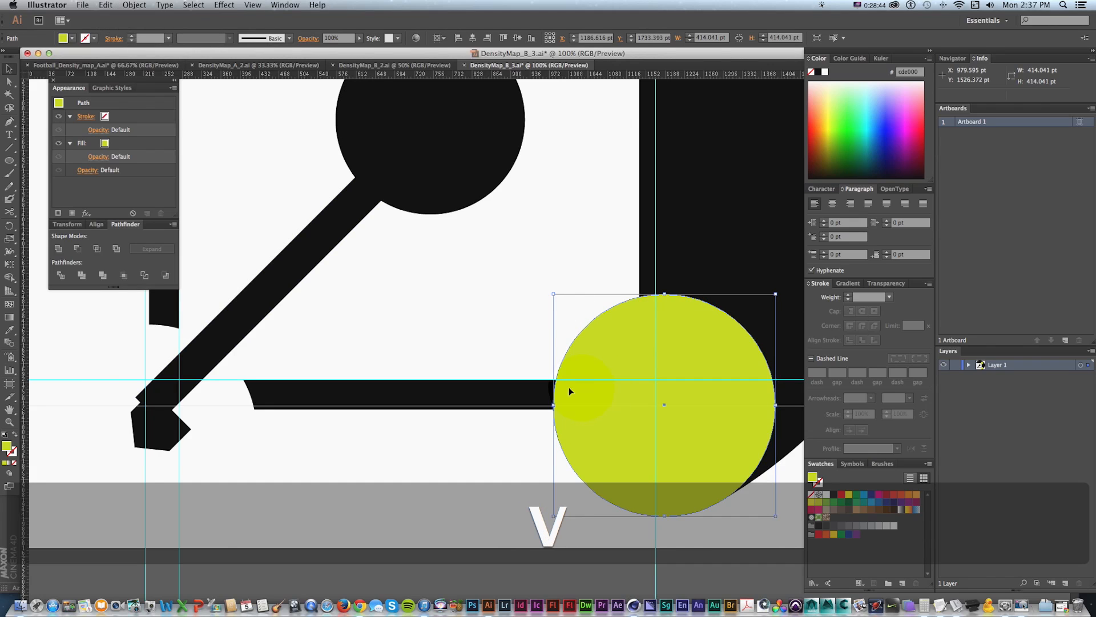
{"action": "left_click", "coordinate": [451, 389], "text": "shift"}
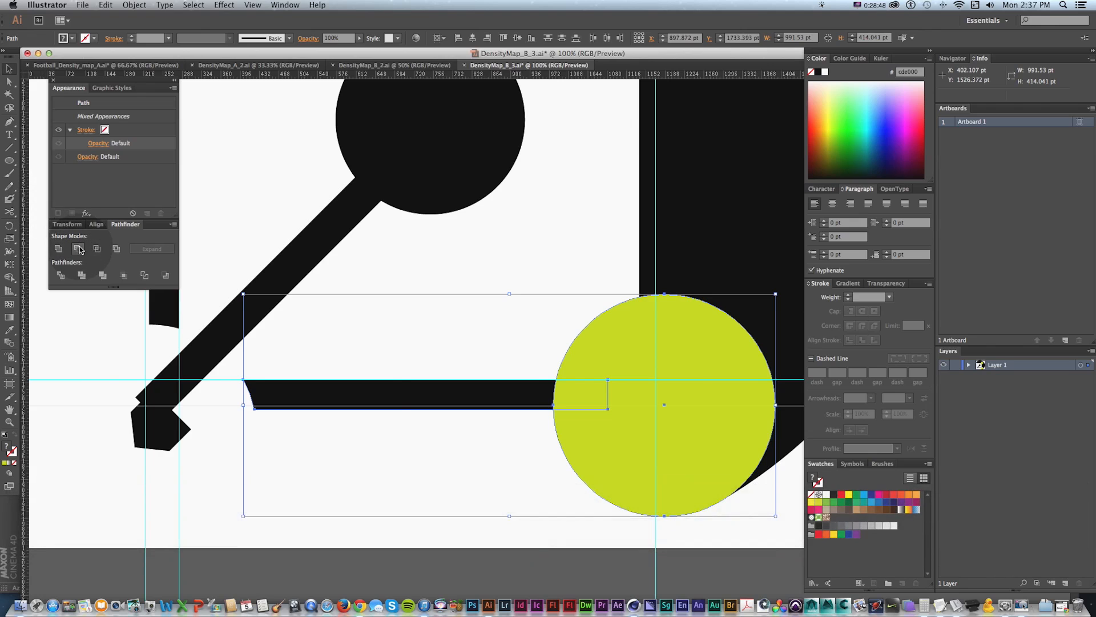
{"action": "left_click", "coordinate": [78, 245]}
Fill both trimmed baseline bars, the vertical and the horizontal one, with white
{"action": "key", "text": "super+minus"}
{"action": "key", "text": "space"}
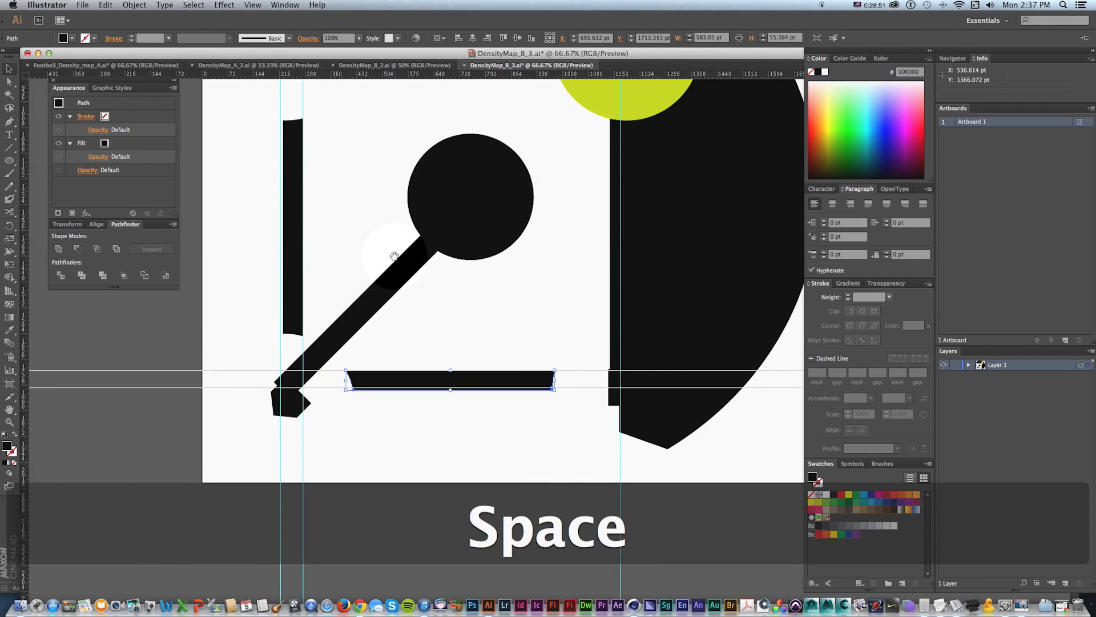
{"action": "left_click_drag", "start_coordinate": [429, 248], "coordinate": [448, 308]}
{"action": "key", "text": "v"}
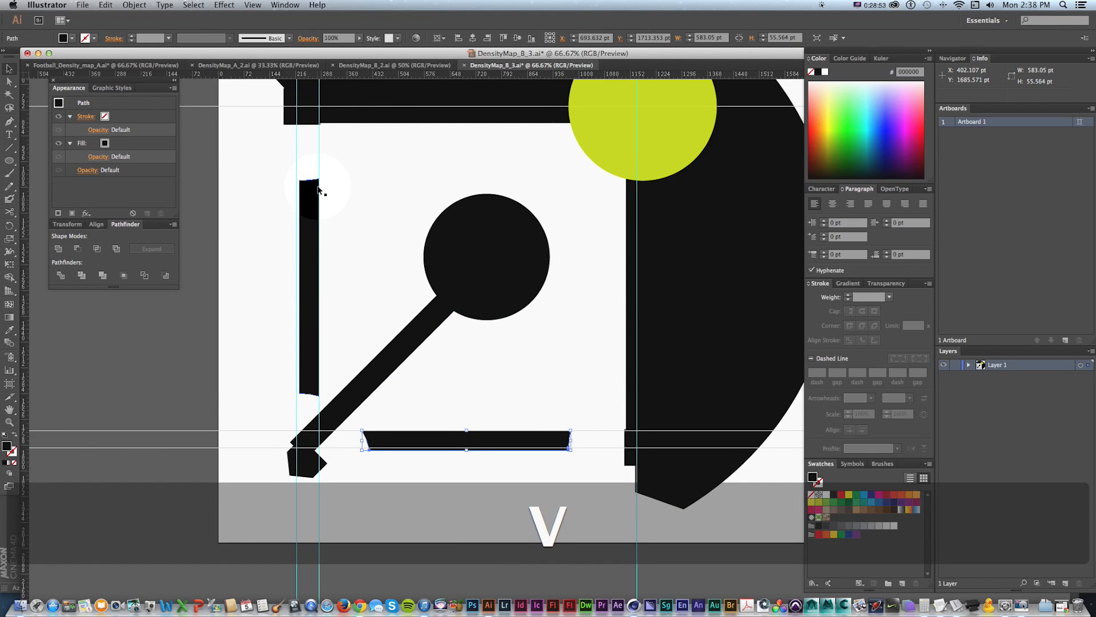
{"action": "key", "text": "super+minus"}
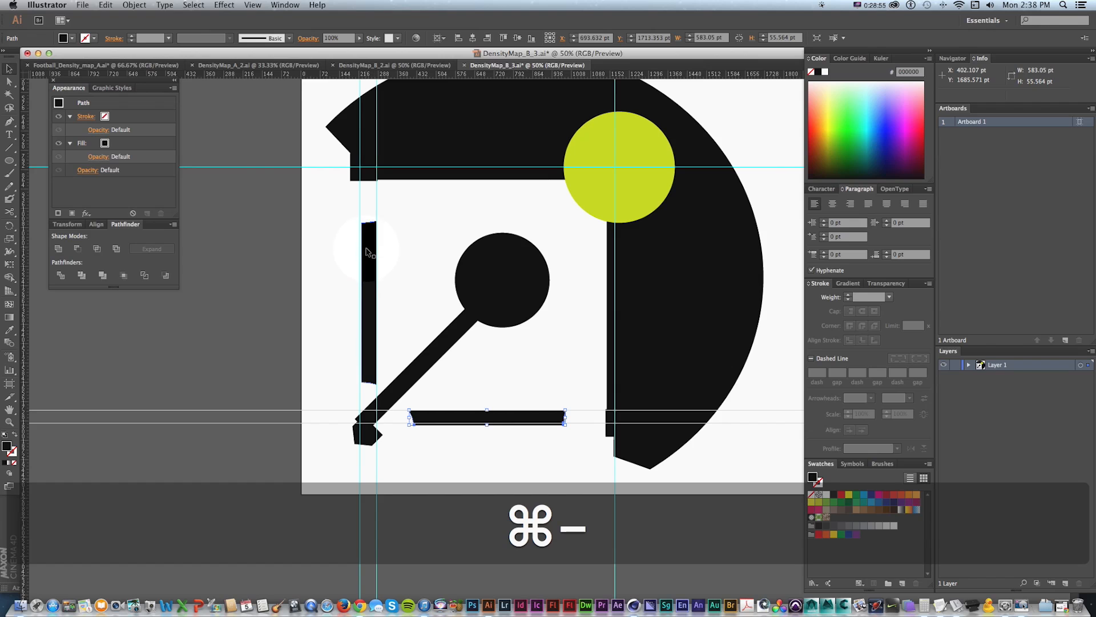
{"action": "key", "text": "space"}
{"action": "left_click_drag", "start_coordinate": [370, 252], "coordinate": [324, 267]}
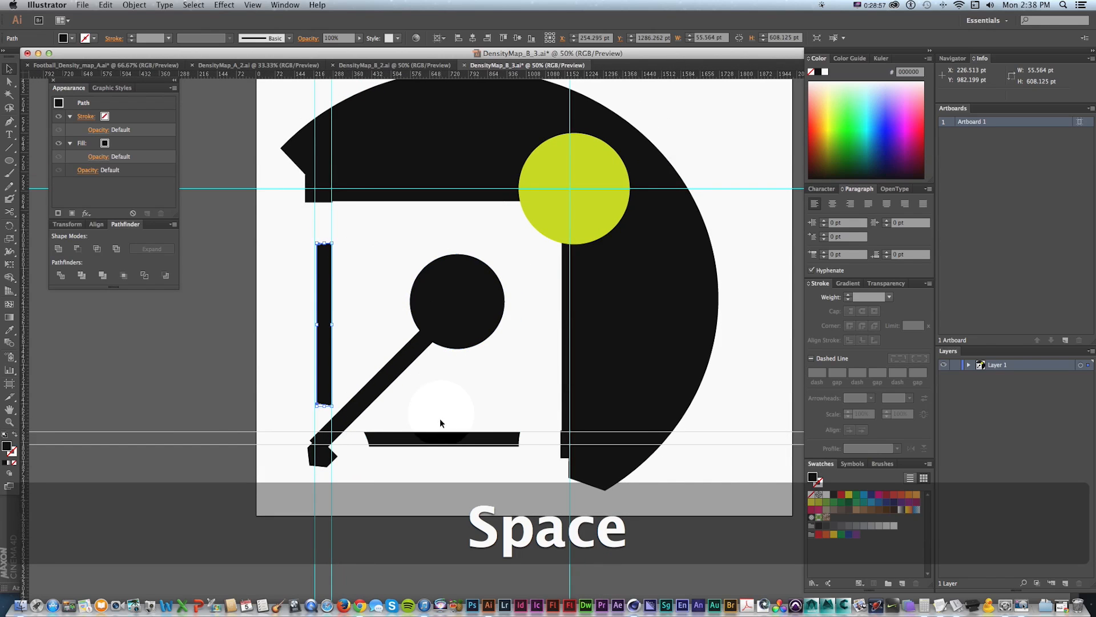
{"action": "left_click", "coordinate": [440, 437], "text": "shift"}
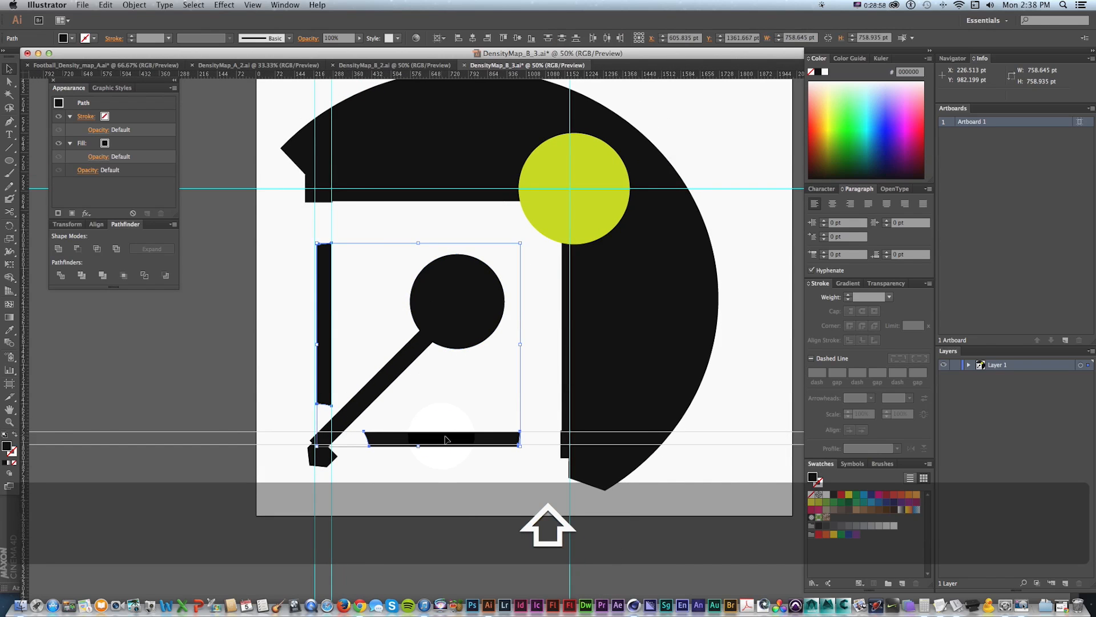
{"action": "left_click", "coordinate": [825, 72]}
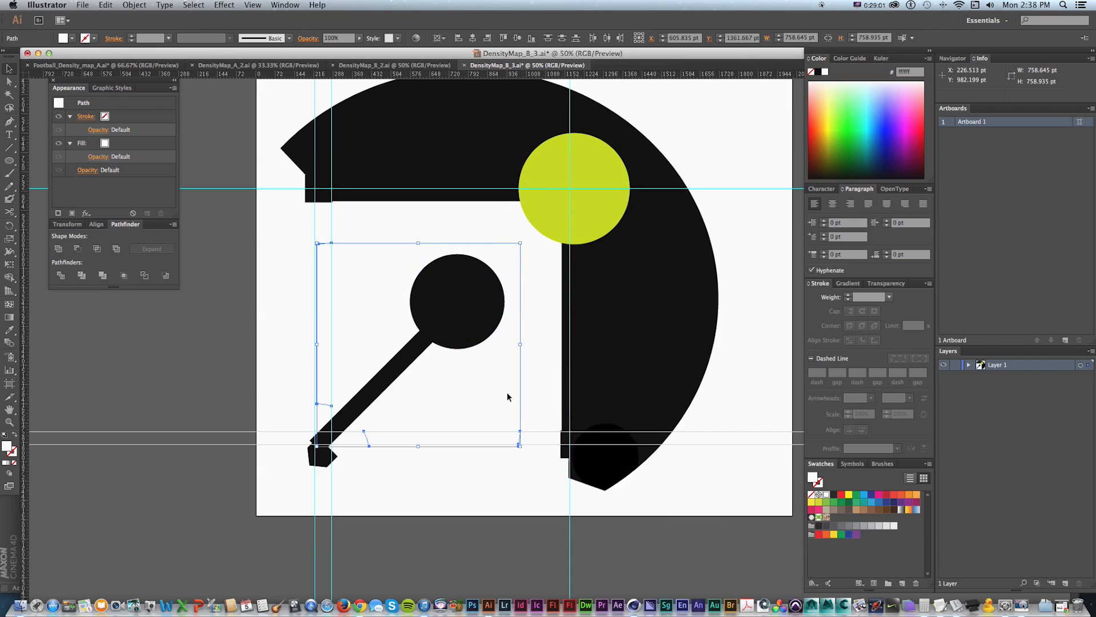
Draw a rectangle about 2127 by 2097 pt that covers the whole artboard and fill it with black
{"action": "key", "text": "super+minus"}
{"action": "key", "text": "space"}
{"action": "left_click_drag", "start_coordinate": [495, 377], "coordinate": [460, 391]}
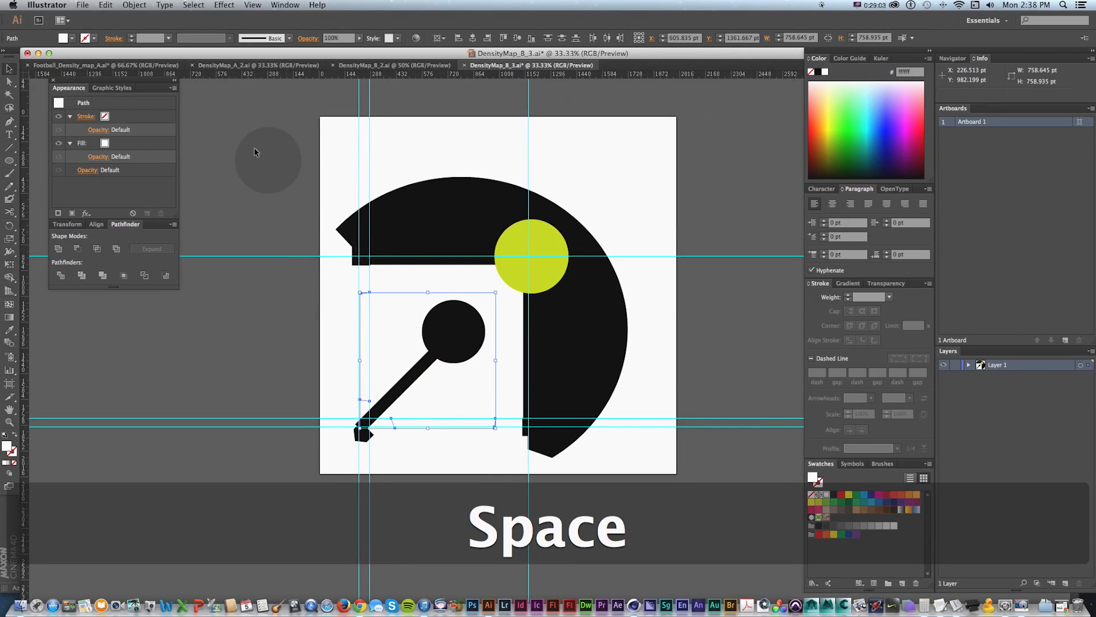
{"action": "left_click", "coordinate": [262, 156]}
{"action": "left_click_drag", "start_coordinate": [9, 161], "coordinate": [60, 152]}
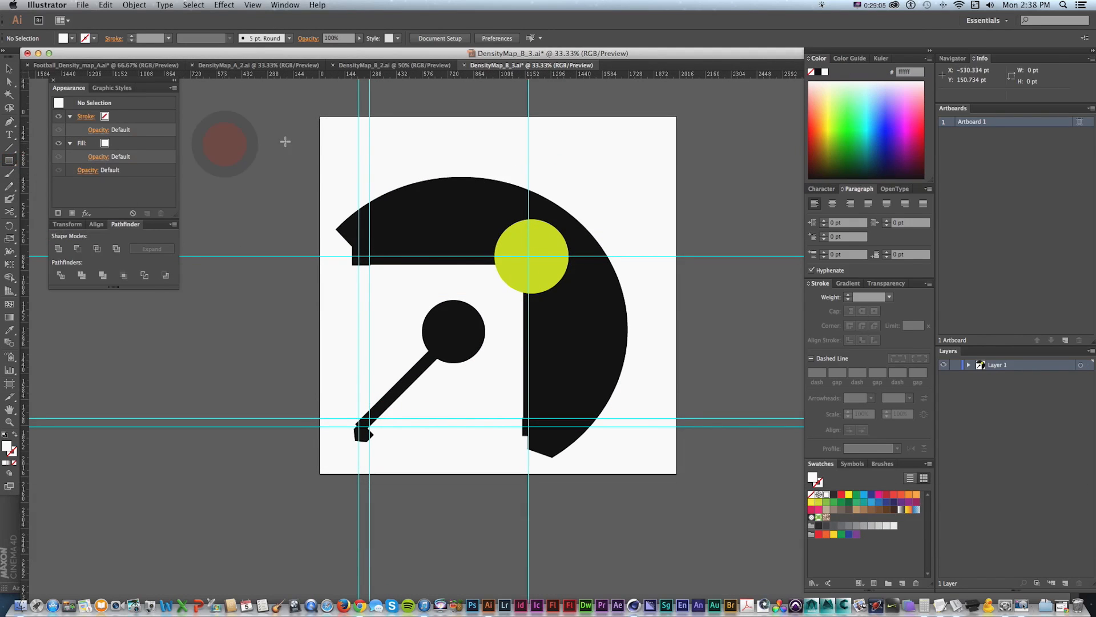
{"action": "left_click_drag", "start_coordinate": [313, 109], "coordinate": [693, 484]}
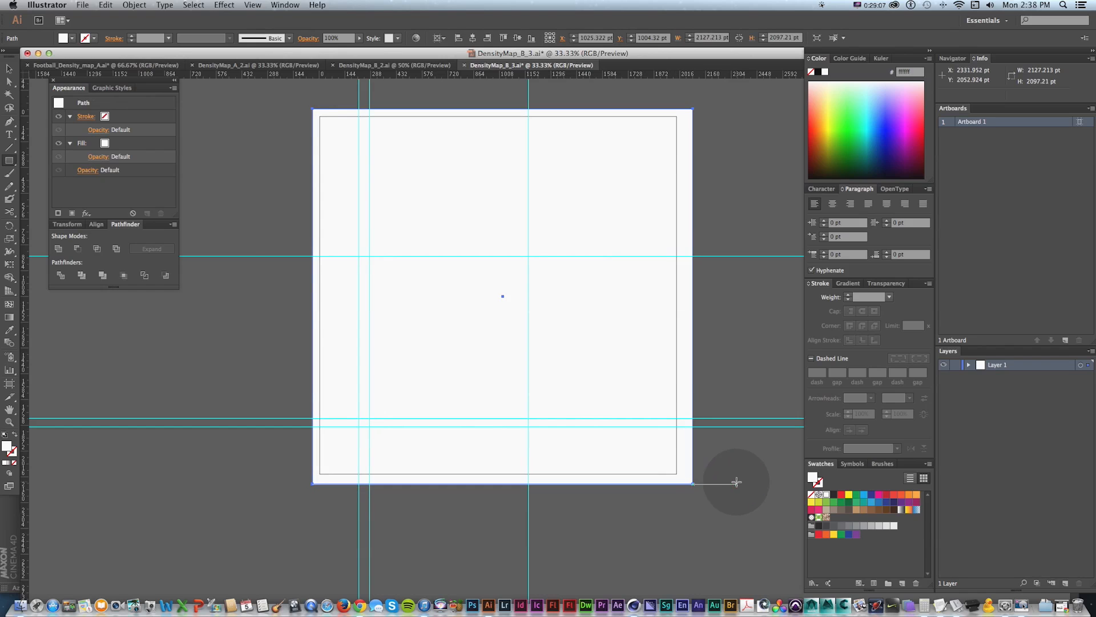
{"action": "left_click", "coordinate": [819, 73]}
{"action": "key", "text": "v"}
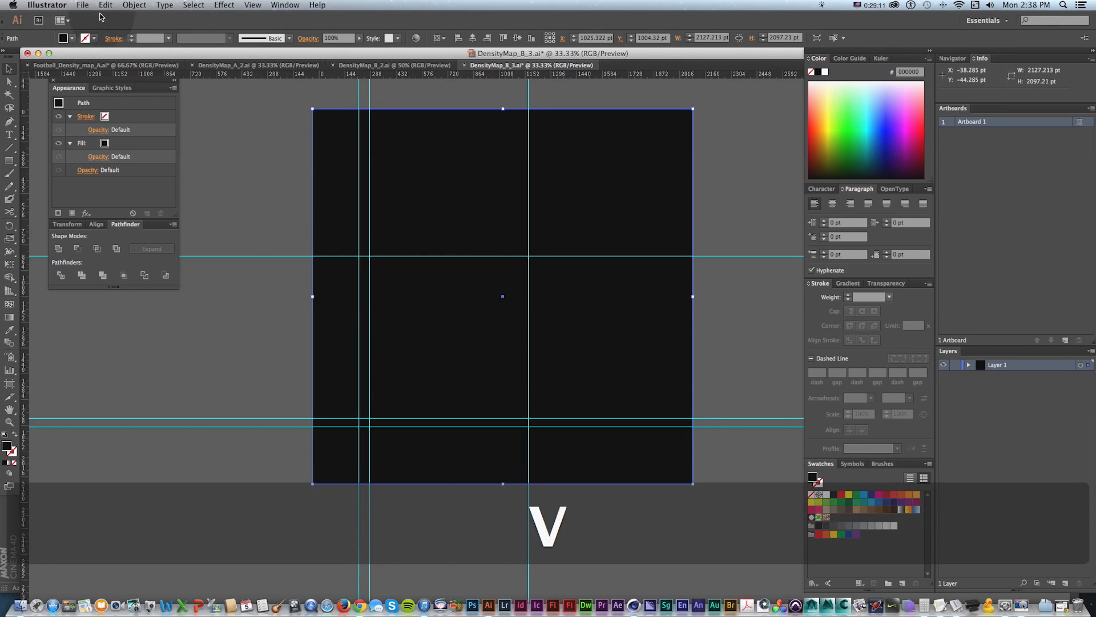
Send the black rectangle behind the white bars and green circle by cutting it and pasting it in back
{"action": "left_click", "coordinate": [107, 4]}
{"action": "left_click", "coordinate": [113, 44]}
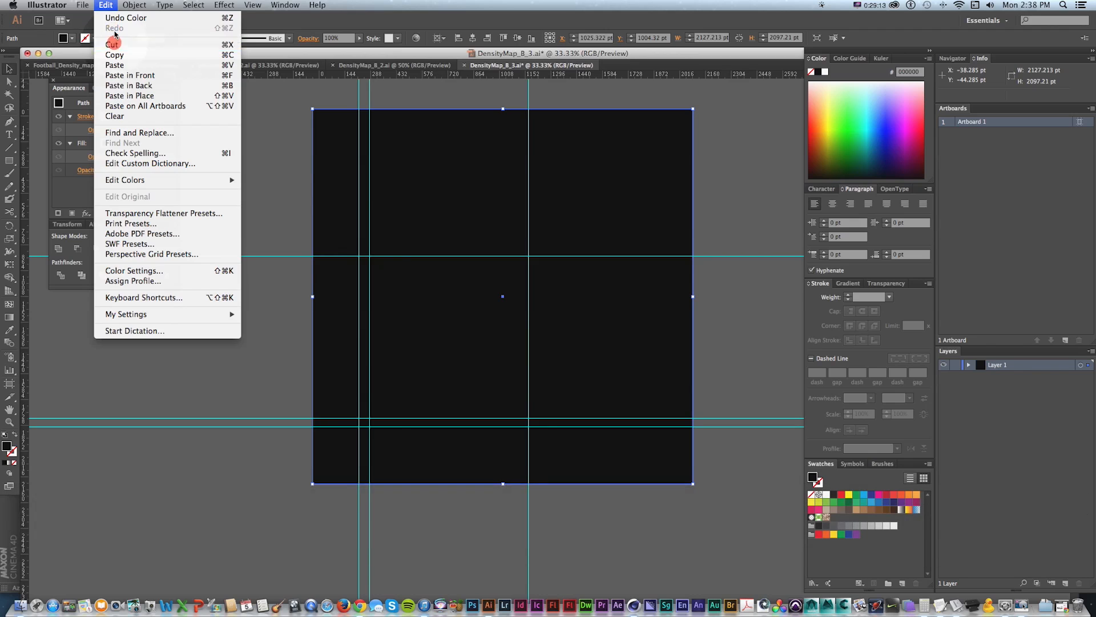
{"action": "left_click", "coordinate": [106, 4]}
{"action": "left_click", "coordinate": [119, 87]}
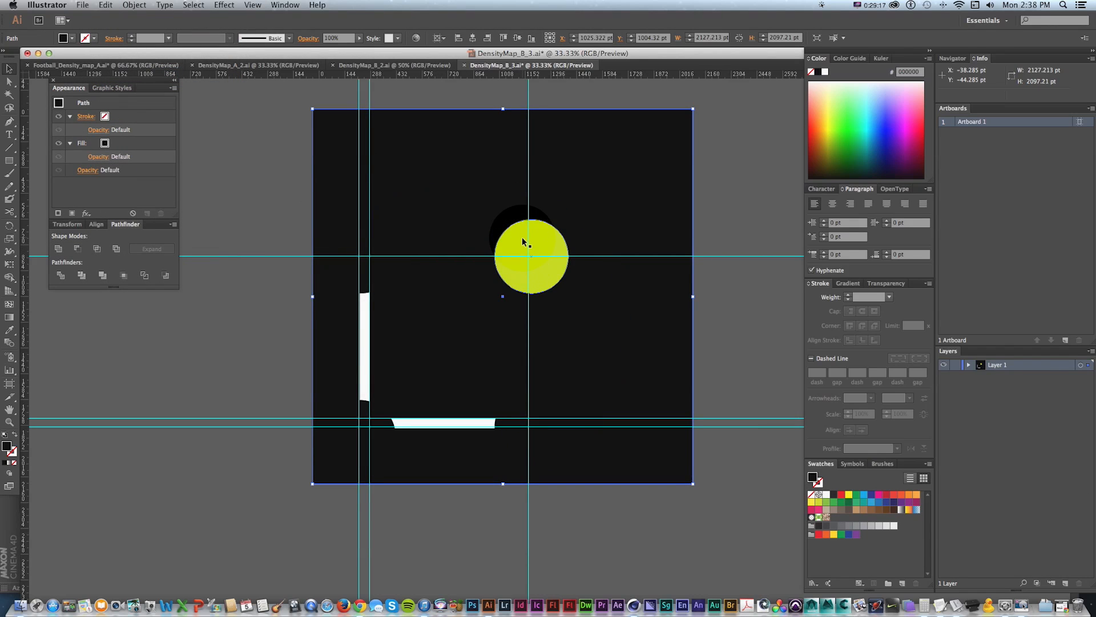
Fill the remaining green circle above the horizontal baseline bar with black so it blends into the background
{"action": "left_click", "coordinate": [517, 239]}
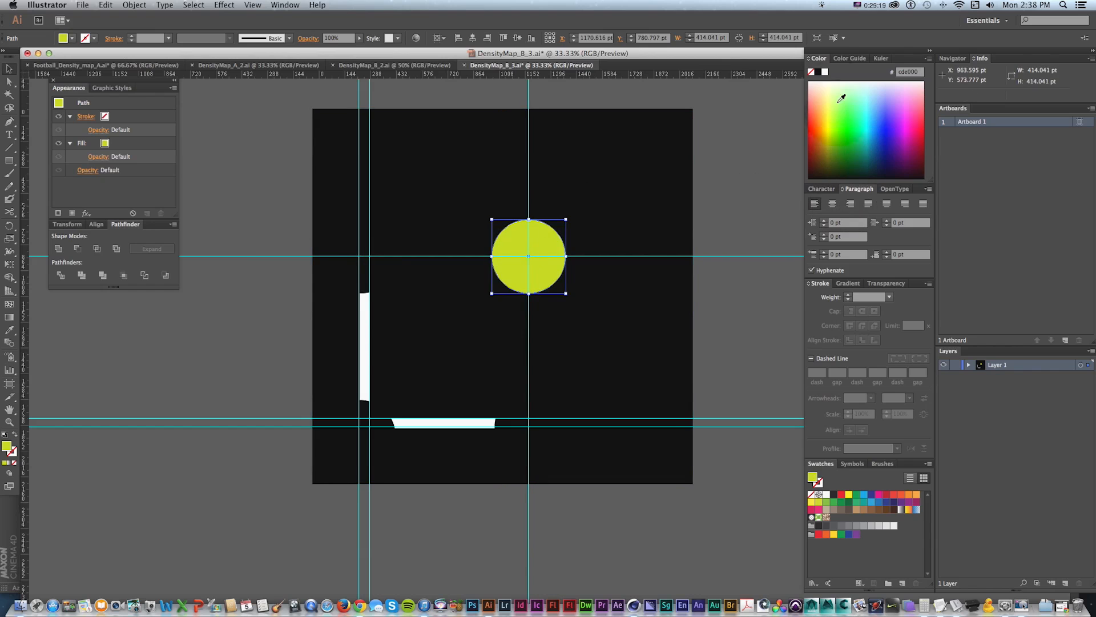
{"action": "left_click", "coordinate": [818, 71]}
{"action": "key", "text": "z"}
{"action": "left_click", "coordinate": [453, 331]}
{"action": "key", "text": "space"}
{"action": "left_click_drag", "start_coordinate": [611, 396], "coordinate": [459, 354]}
{"action": "key", "text": "v"}
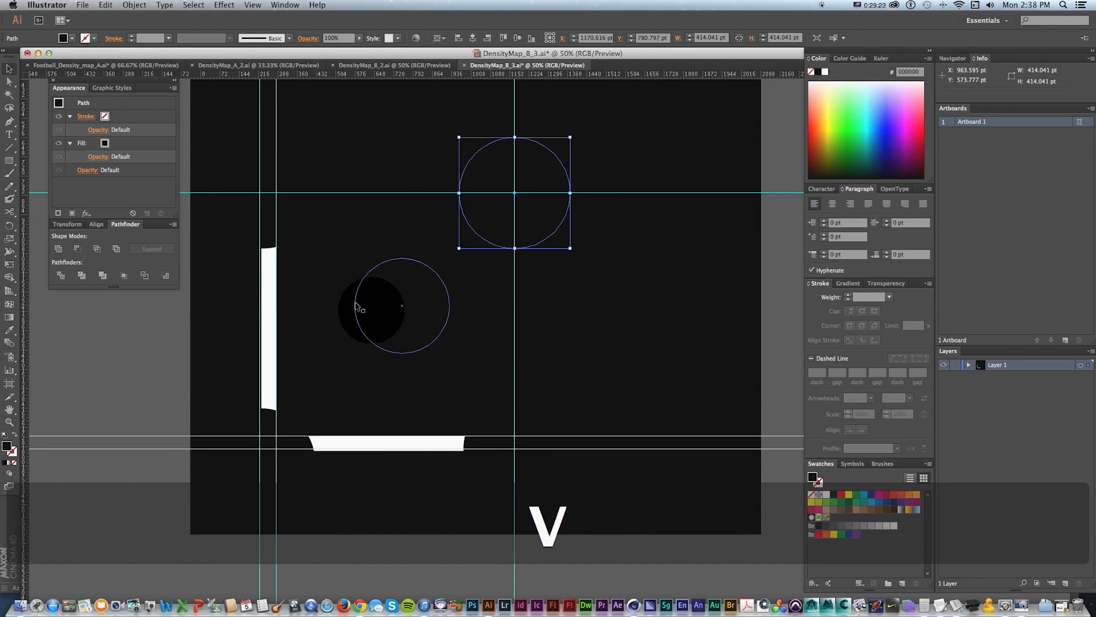
{"action": "key", "text": "space"}
{"action": "left_click_drag", "start_coordinate": [426, 302], "coordinate": [460, 334]}
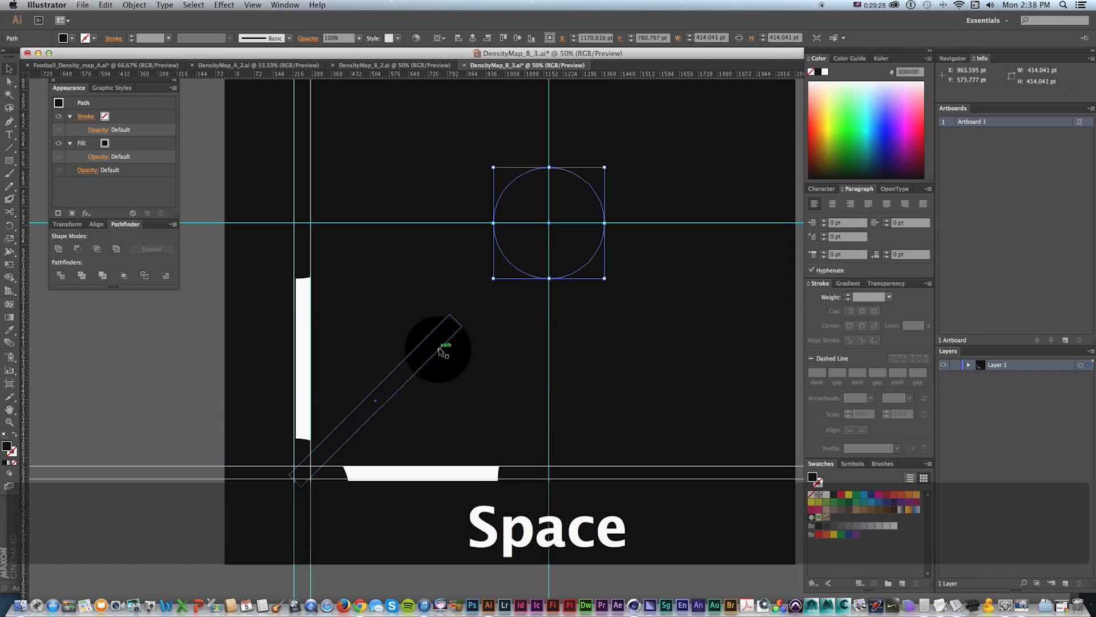
{"action": "left_click_drag", "start_coordinate": [452, 350], "coordinate": [308, 167]}
Export the artwork for web as a maximum-quality JPEG named DensityMap_B_3 in the _JPG folder
{"action": "key", "text": "alt+shift+super+s"}
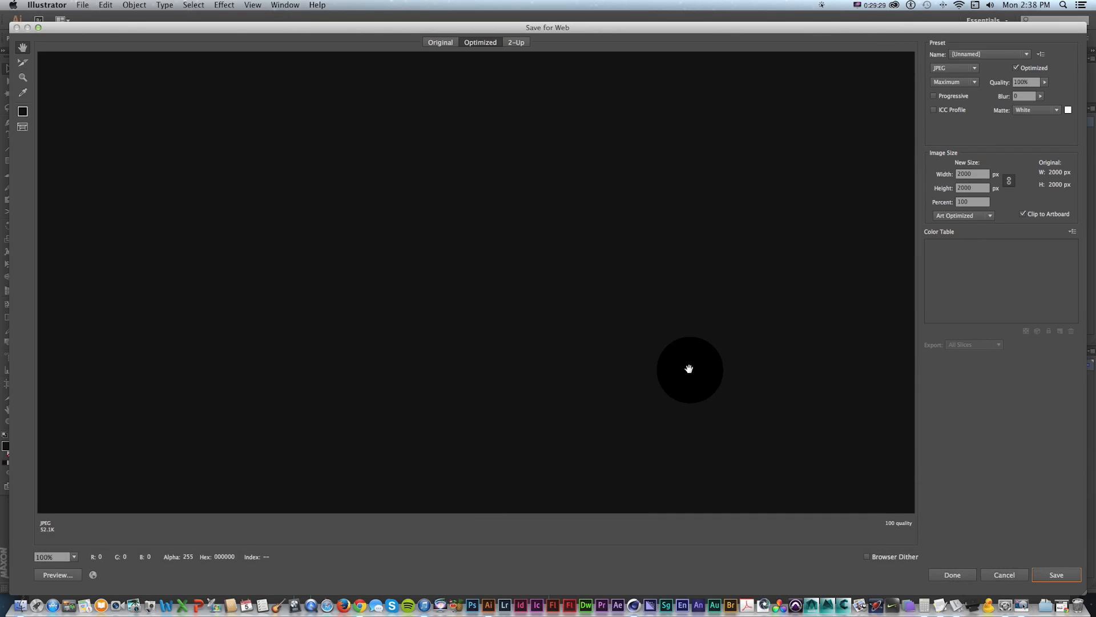
{"action": "left_click", "coordinate": [1056, 574]}
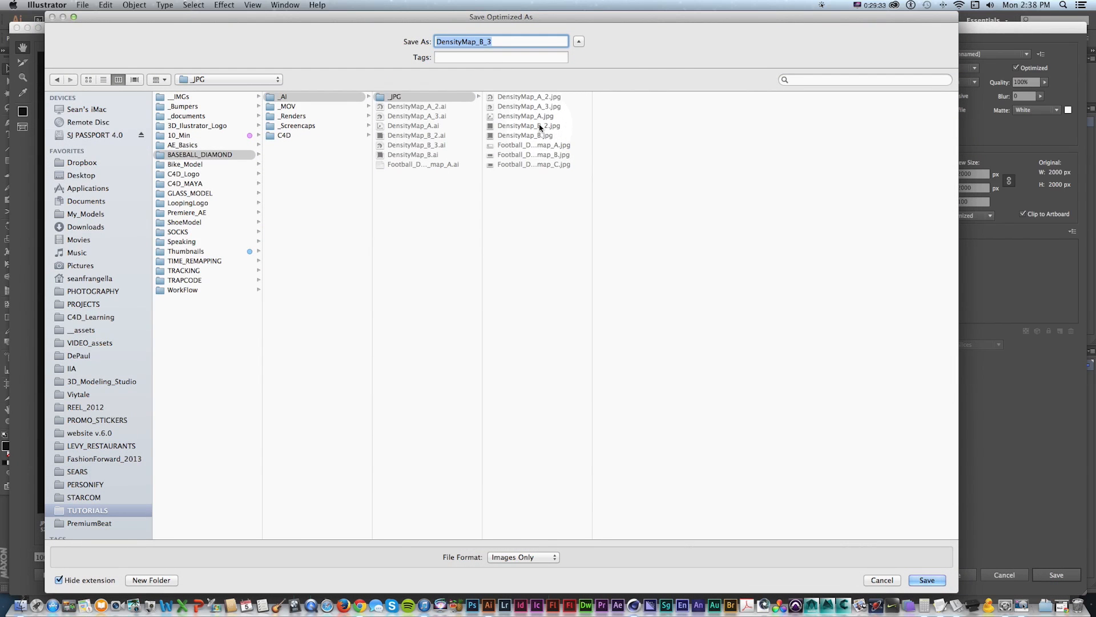
{"action": "key", "text": "Return"}
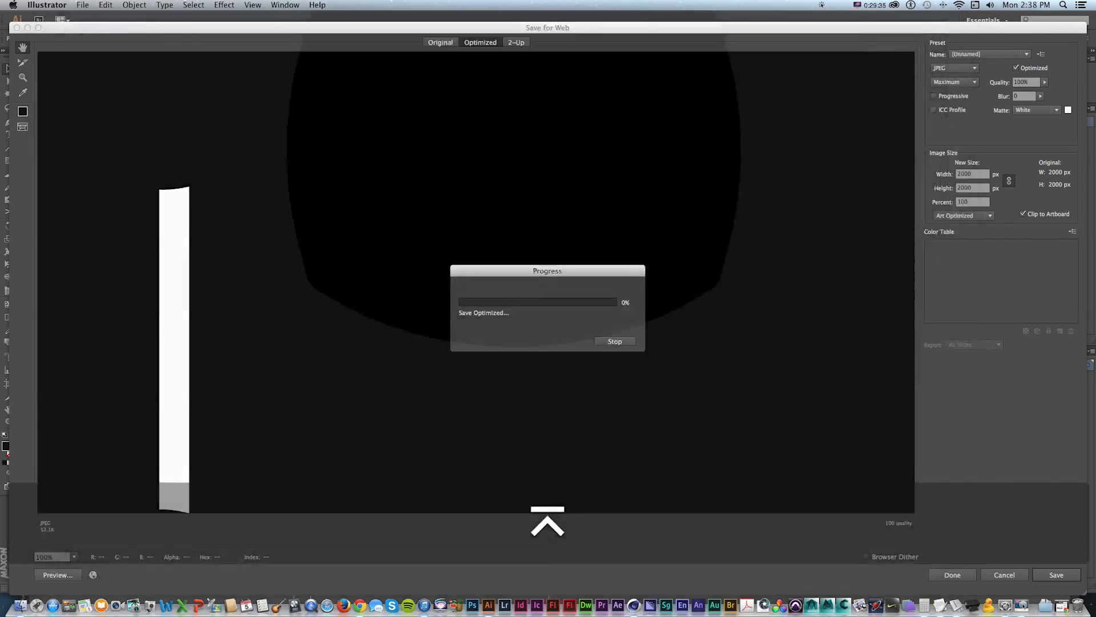
Switch to Cinema 4D, close the Picture Viewer, duplicate the Grass material and name the copy "foul lines"
{"action": "key", "text": "super"}
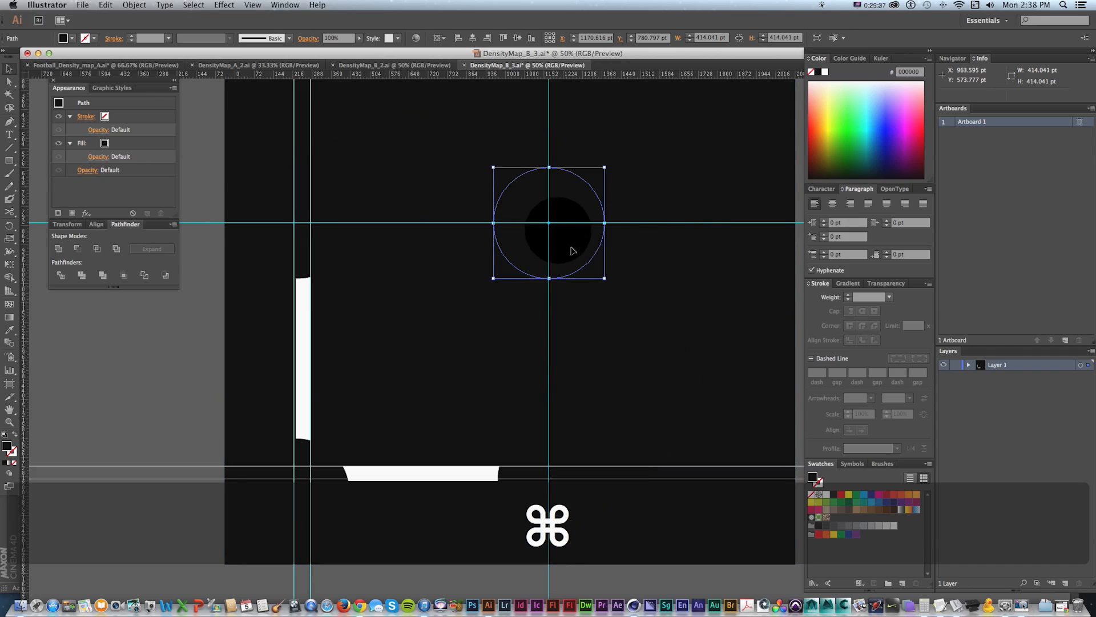
{"action": "key", "text": "super+Tab"}
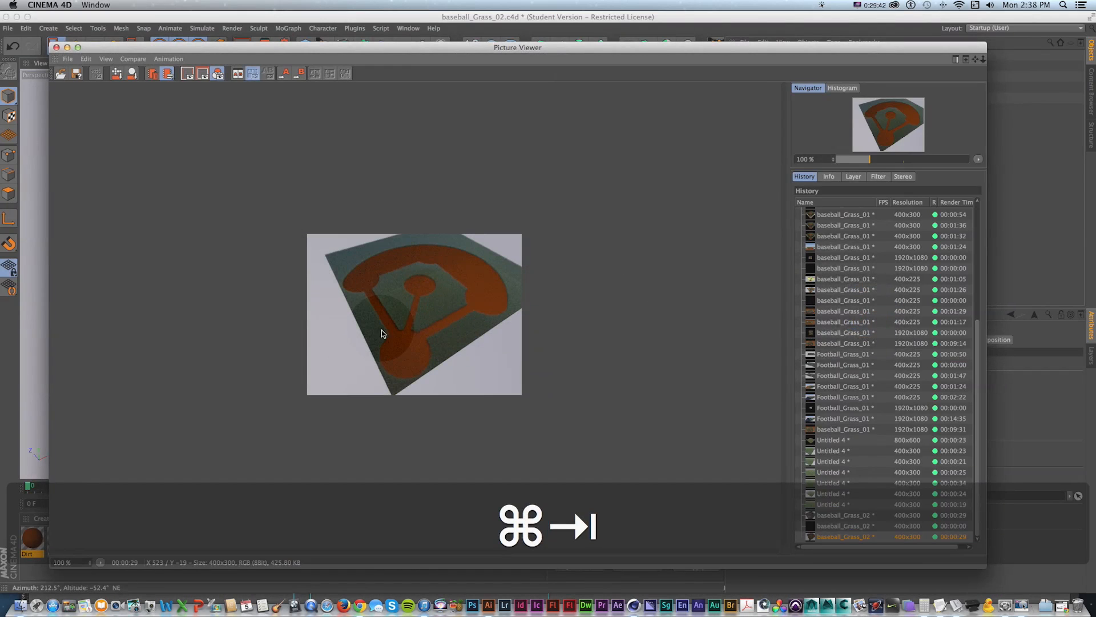
{"action": "left_click", "coordinate": [66, 48]}
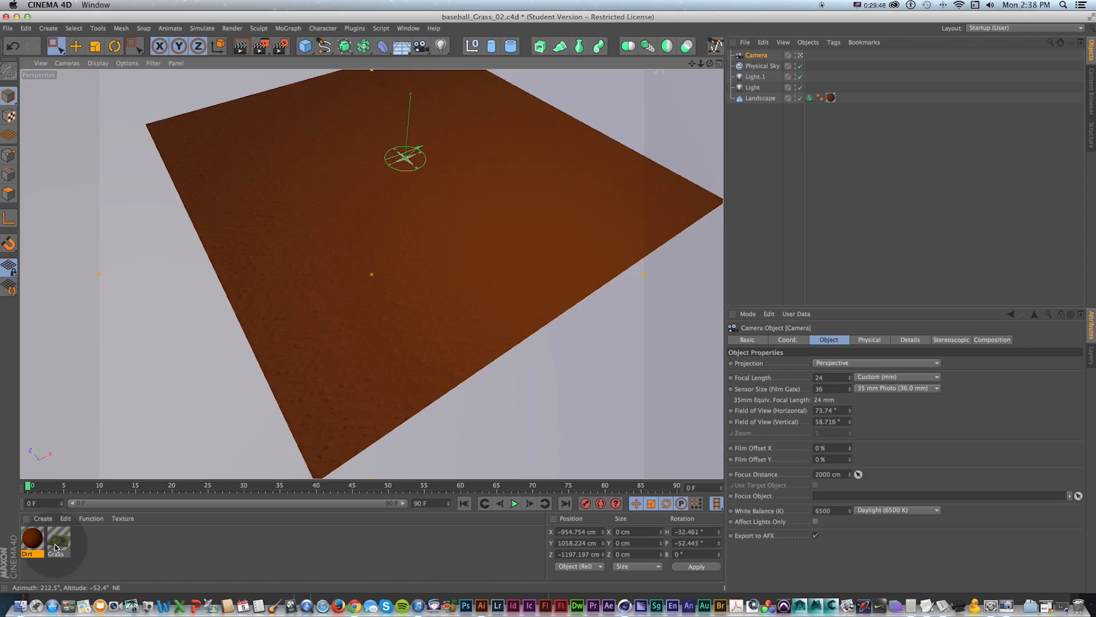
{"action": "left_click_drag", "start_coordinate": [57, 547], "coordinate": [84, 543]}
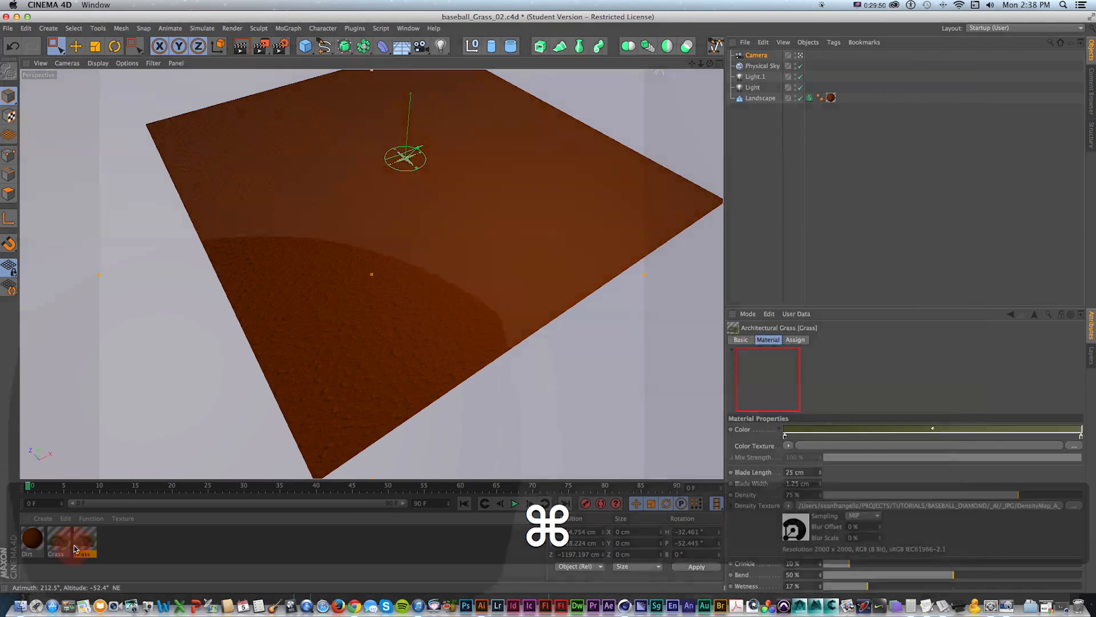
{"action": "double_click", "coordinate": [84, 542]}
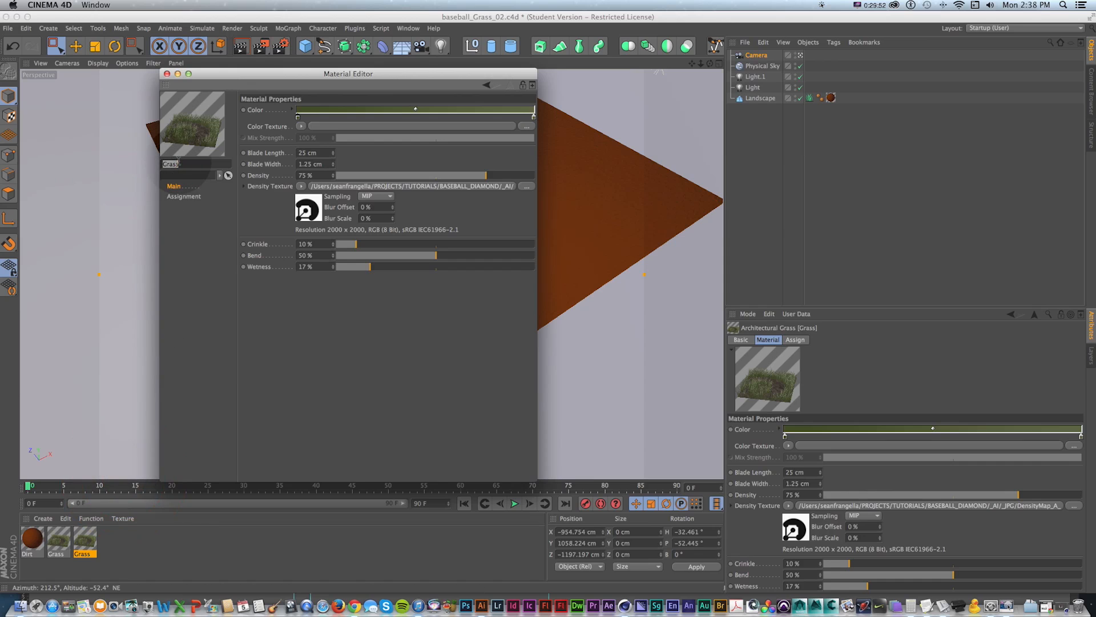
{"action": "type", "text": "foul lines"}
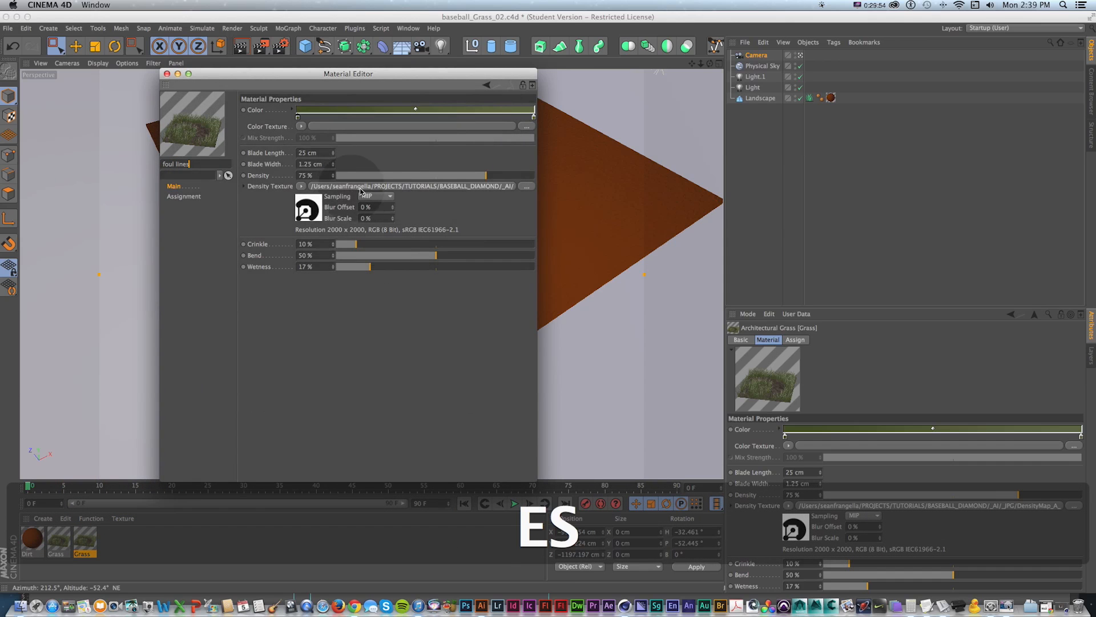
Load DensityMap_B_3.jpg as the density texture of the foul lines material without copying it to the project location
{"action": "left_click", "coordinate": [523, 187]}
{"action": "double_click", "coordinate": [674, 121]}
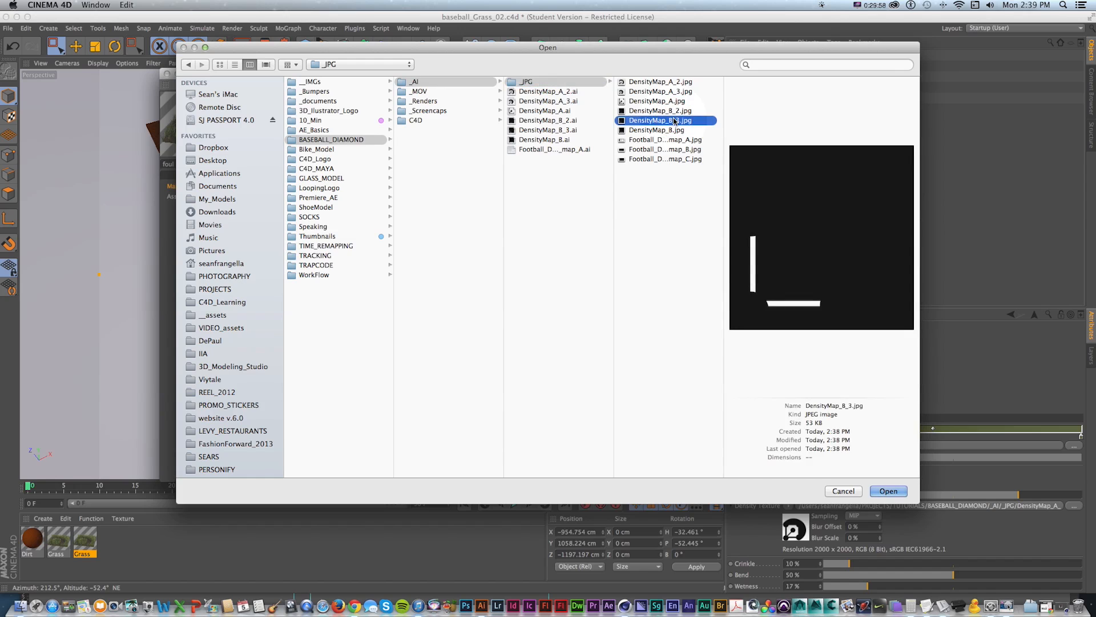
{"action": "left_click", "coordinate": [630, 210]}
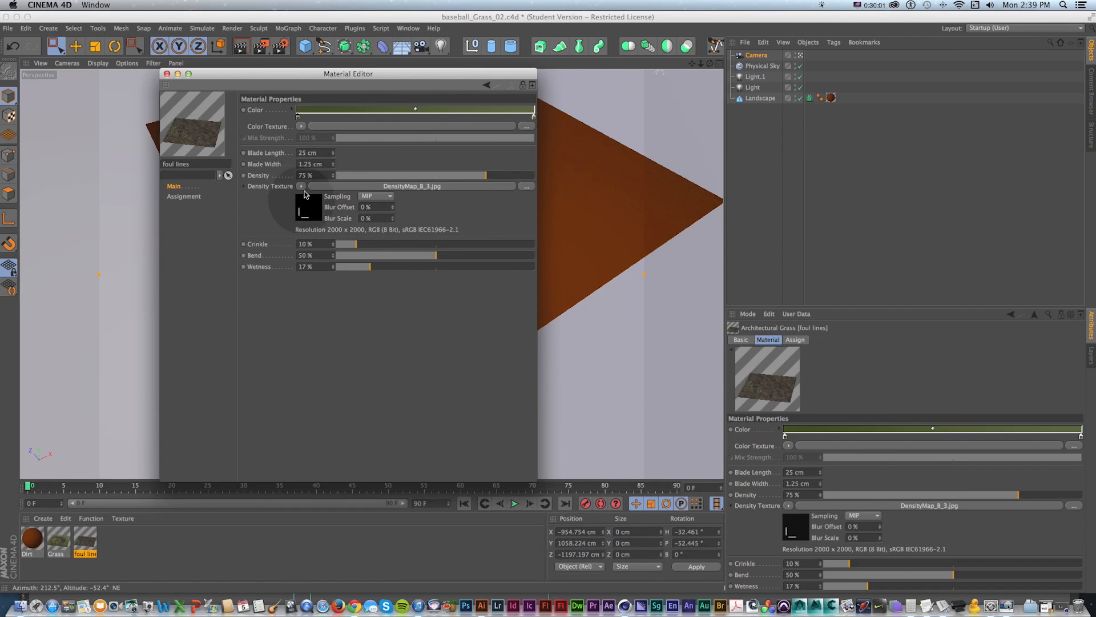
Change the end colour of the Grass material's gradient to a richer green, hue 102° with RGB 41, 111, 11
{"action": "left_click", "coordinate": [56, 541]}
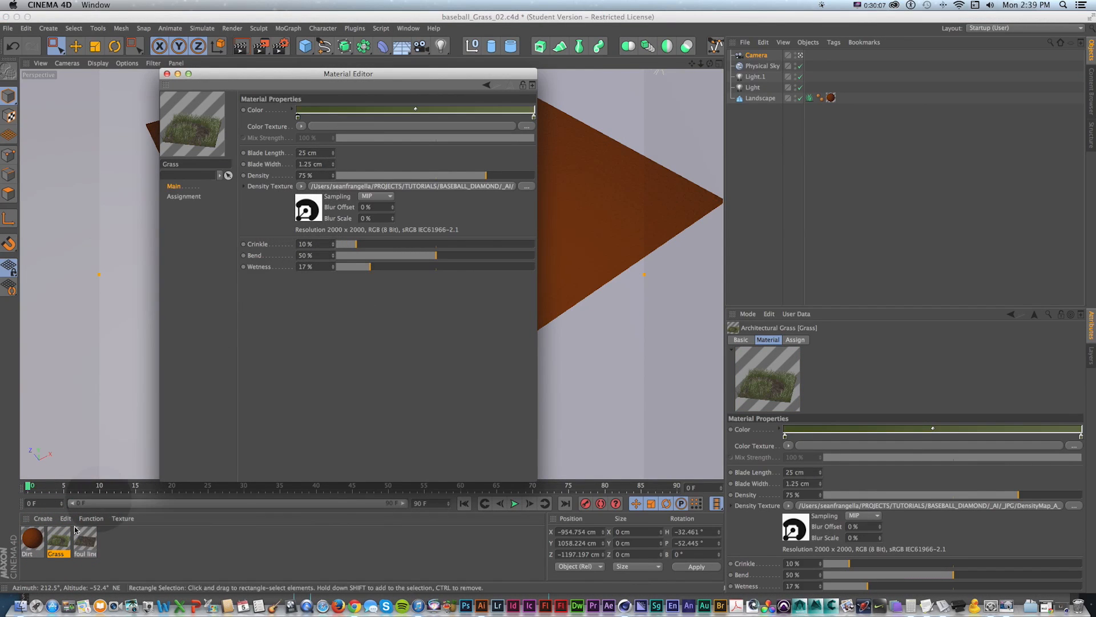
{"action": "left_click", "coordinate": [86, 539]}
{"action": "left_click", "coordinate": [59, 540]}
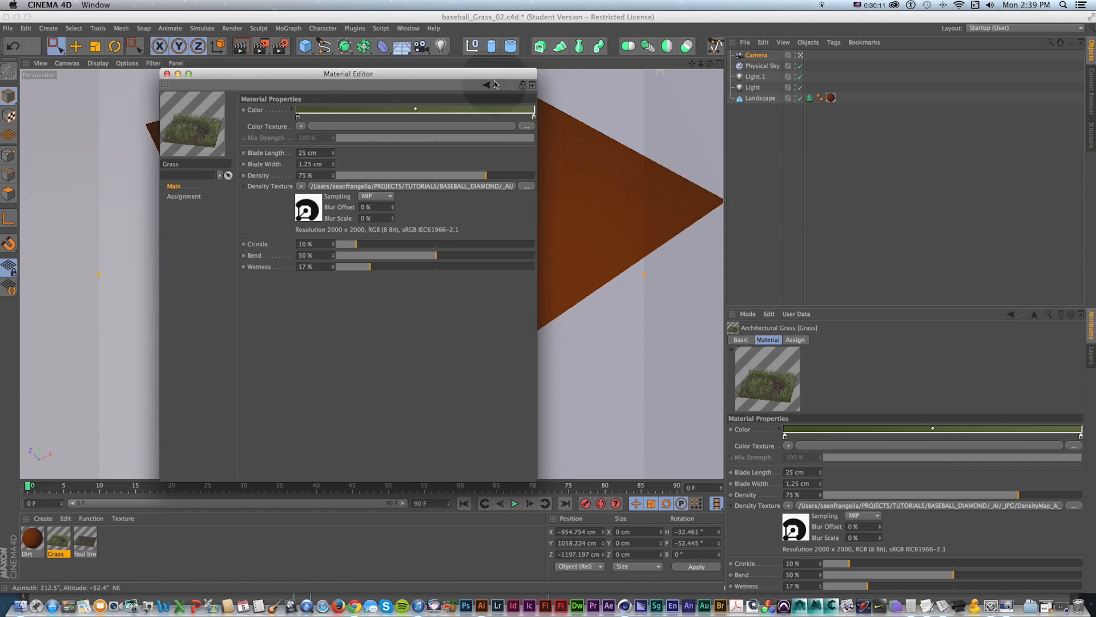
{"action": "left_click_drag", "start_coordinate": [526, 98], "coordinate": [533, 110]}
{"action": "double_click", "coordinate": [541, 129]}
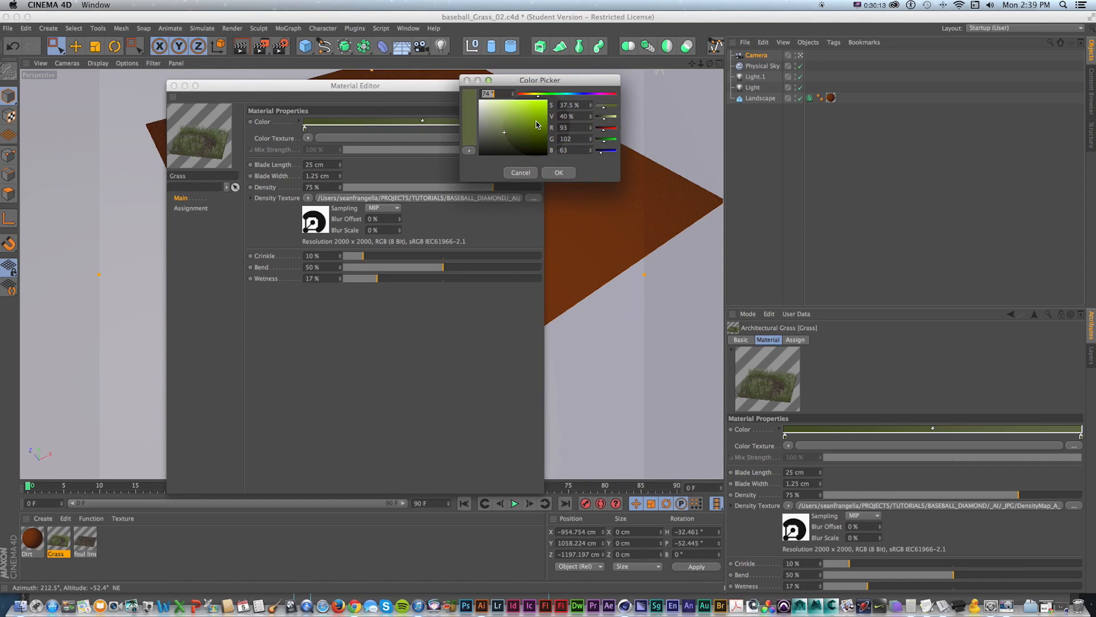
{"action": "left_click_drag", "start_coordinate": [544, 95], "coordinate": [547, 95]}
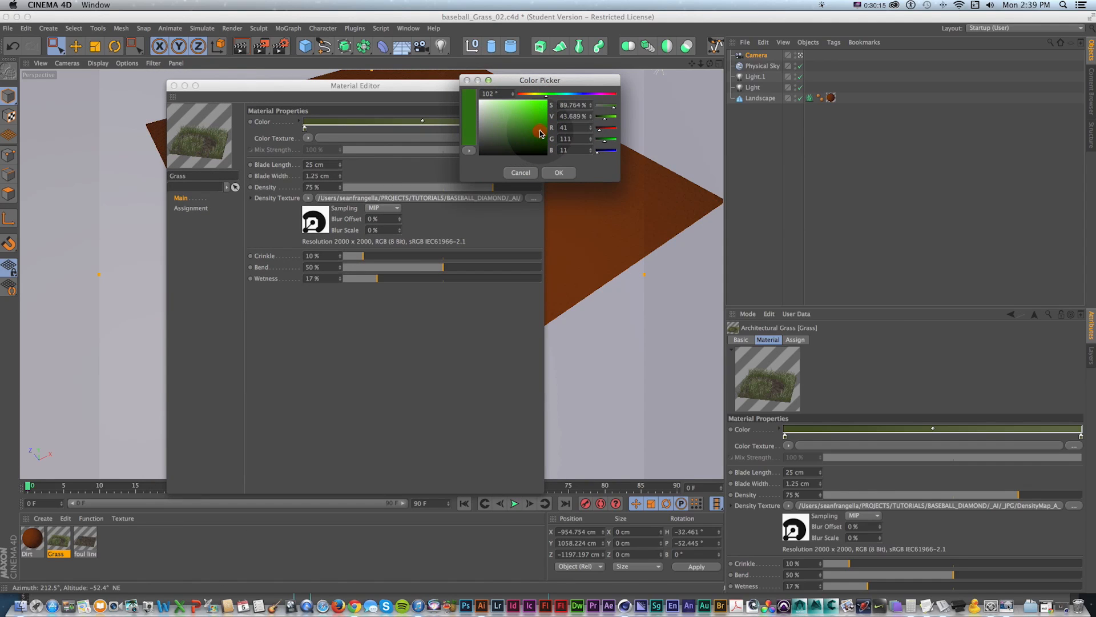
{"action": "left_click", "coordinate": [558, 172]}
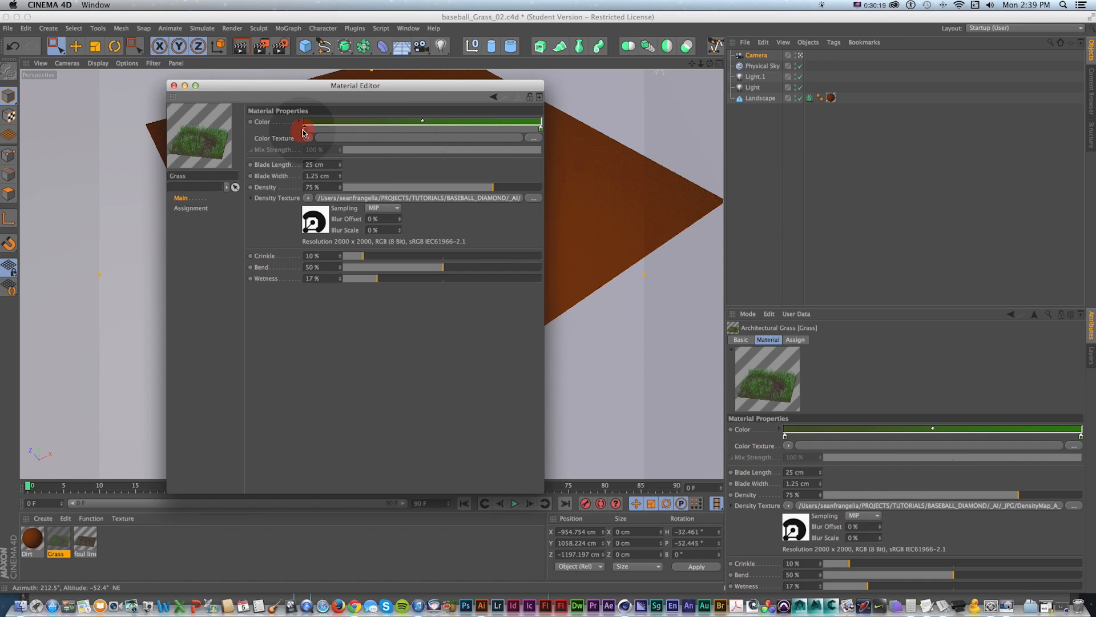
Set the end colour of the foul lines gradient to white and shift its dark olive knot about a quarter of the way along
{"action": "left_click", "coordinate": [84, 540]}
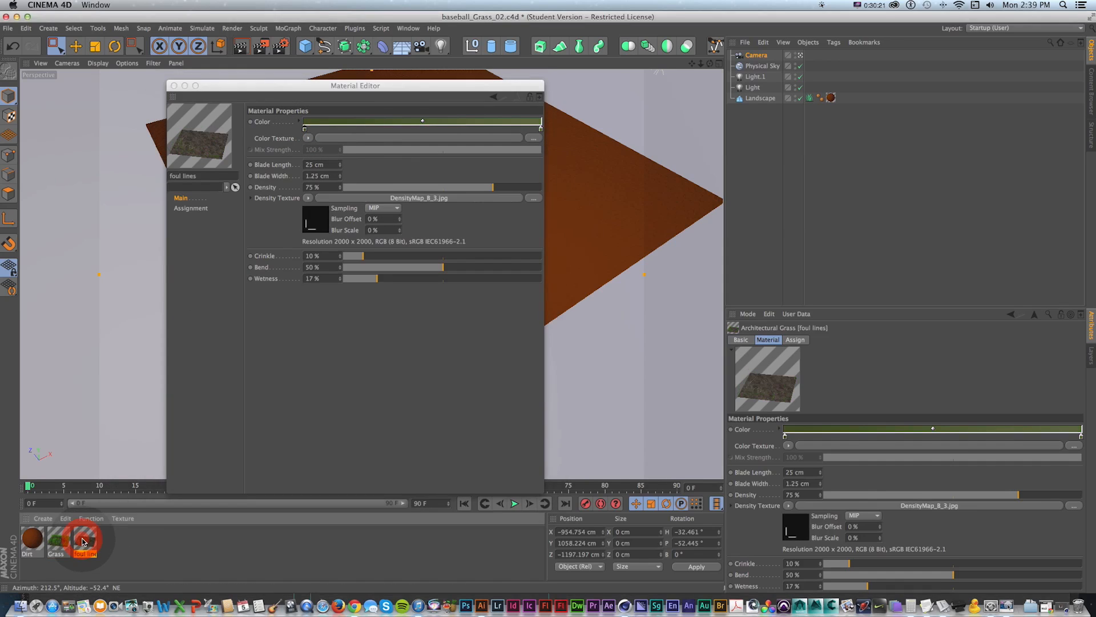
{"action": "double_click", "coordinate": [541, 128]}
{"action": "left_click", "coordinate": [473, 101]}
{"action": "left_click", "coordinate": [560, 175]}
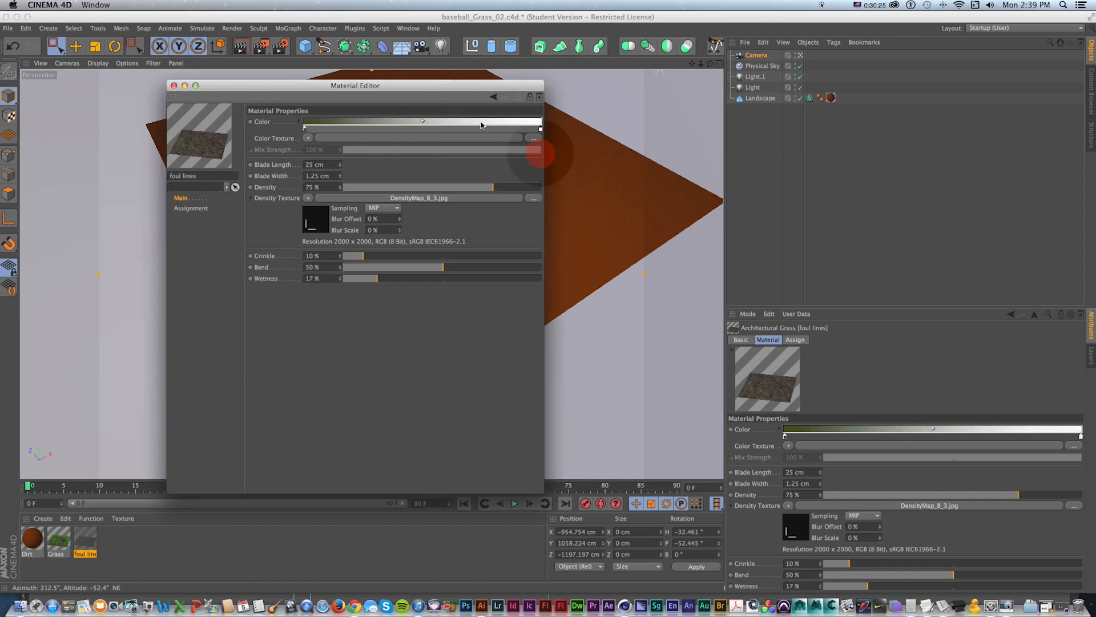
{"action": "mouse_move", "coordinate": [341, 133]}
{"action": "left_mouse_down"}
{"action": "mouse_move", "coordinate": [377, 131]}
{"action": "mouse_move", "coordinate": [349, 132]}
{"action": "left_mouse_up"}
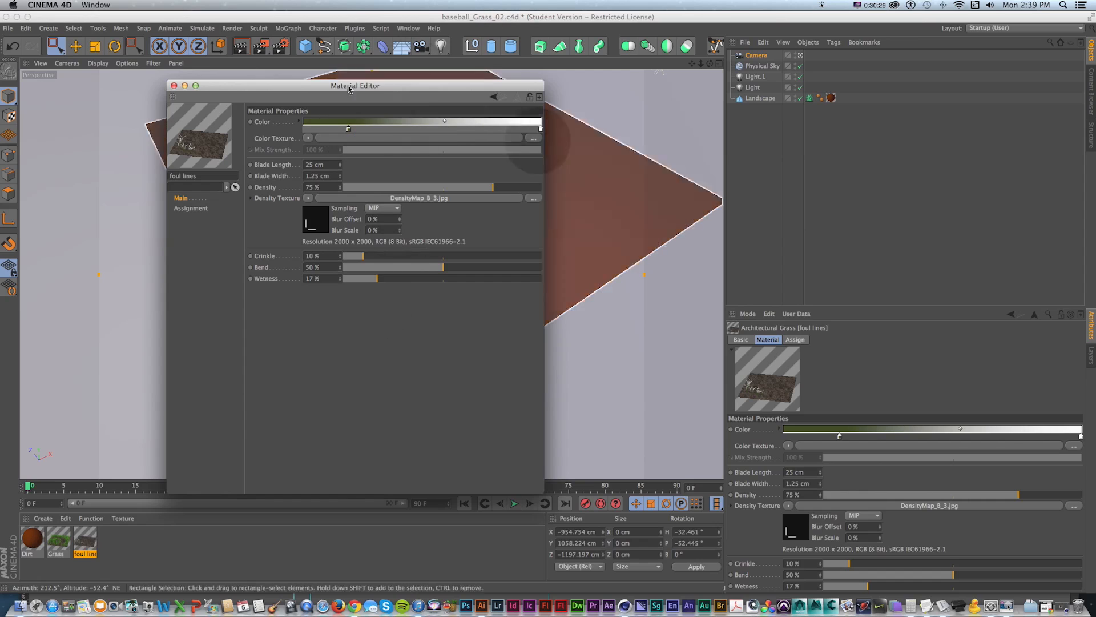
{"action": "mouse_move", "coordinate": [350, 131]}
{"action": "left_mouse_down"}
{"action": "mouse_move", "coordinate": [338, 133]}
{"action": "mouse_move", "coordinate": [357, 132]}
{"action": "left_mouse_up"}
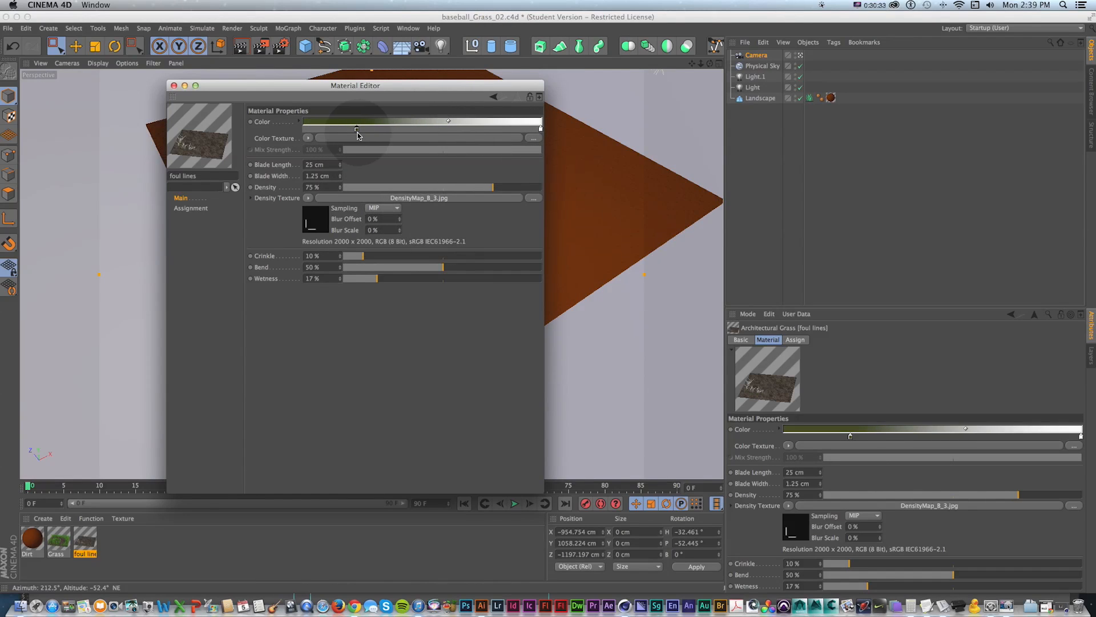
{"action": "left_click_drag", "start_coordinate": [366, 130], "coordinate": [366, 131]}
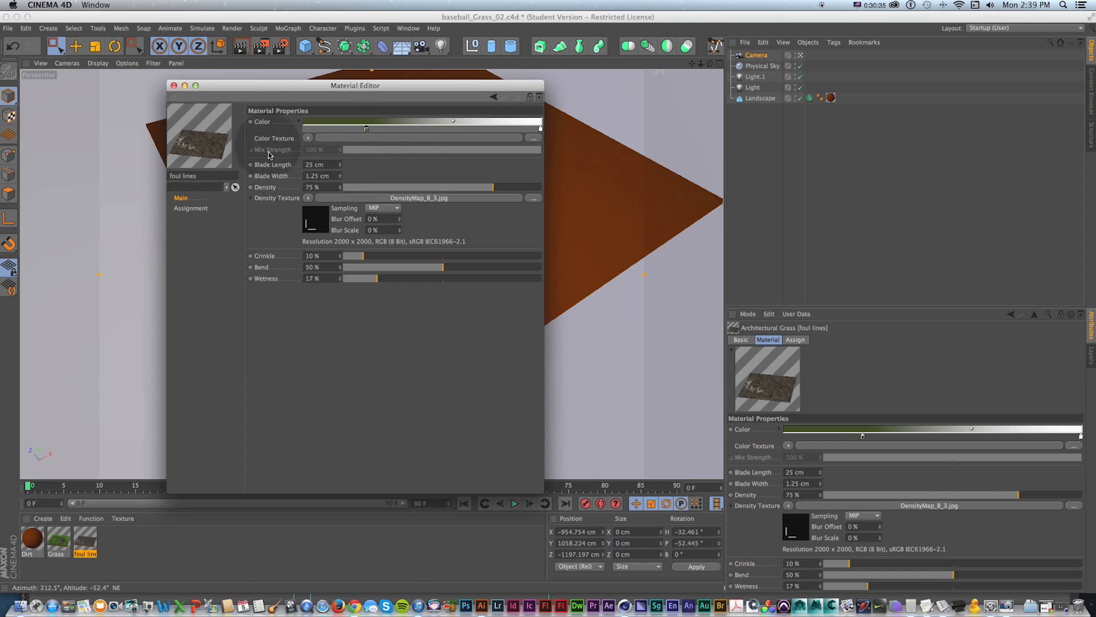
Set the foul lines material's density to 125% and its blade length to 15 cm
{"action": "mouse_move", "coordinate": [251, 87]}
{"action": "left_mouse_down"}
{"action": "mouse_move", "coordinate": [268, 91]}
{"action": "mouse_move", "coordinate": [254, 97]}
{"action": "left_mouse_up"}
{"action": "left_click", "coordinate": [315, 197]}
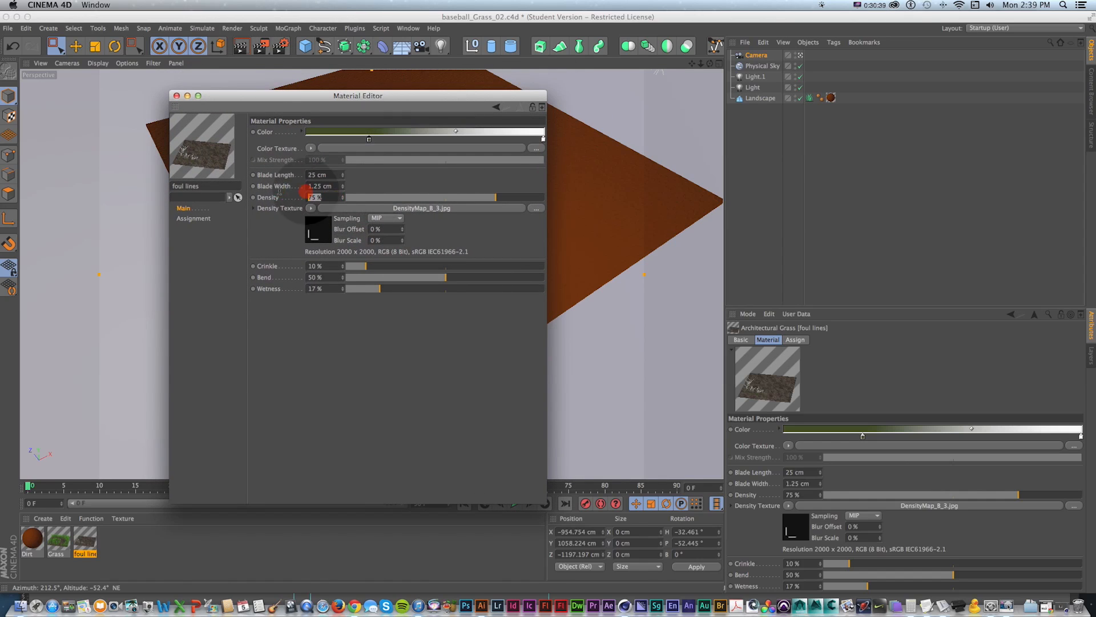
{"action": "type", "text": "125"}
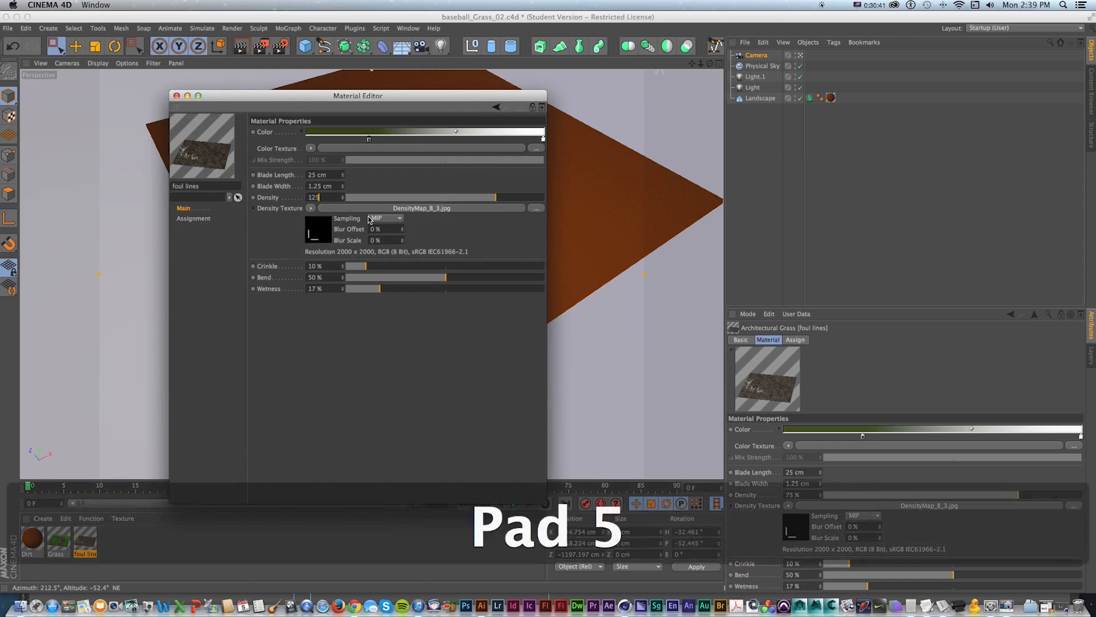
{"action": "left_click", "coordinate": [411, 218]}
{"action": "left_click", "coordinate": [334, 174]}
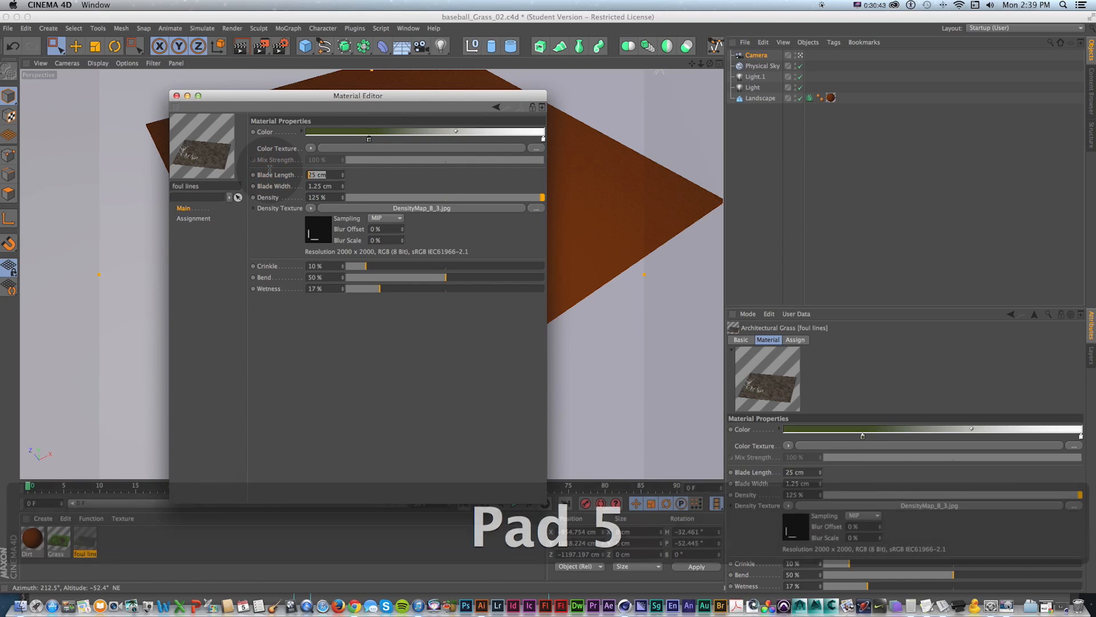
{"action": "type", "text": "15"}
{"action": "left_click", "coordinate": [337, 377]}
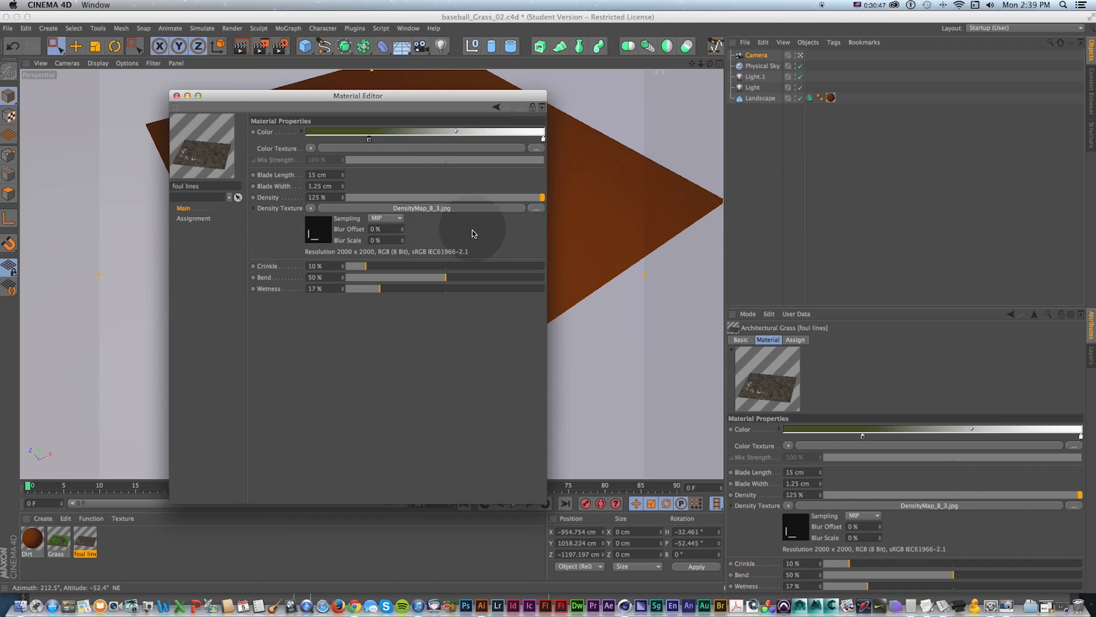
{"action": "left_click", "coordinate": [465, 286]}
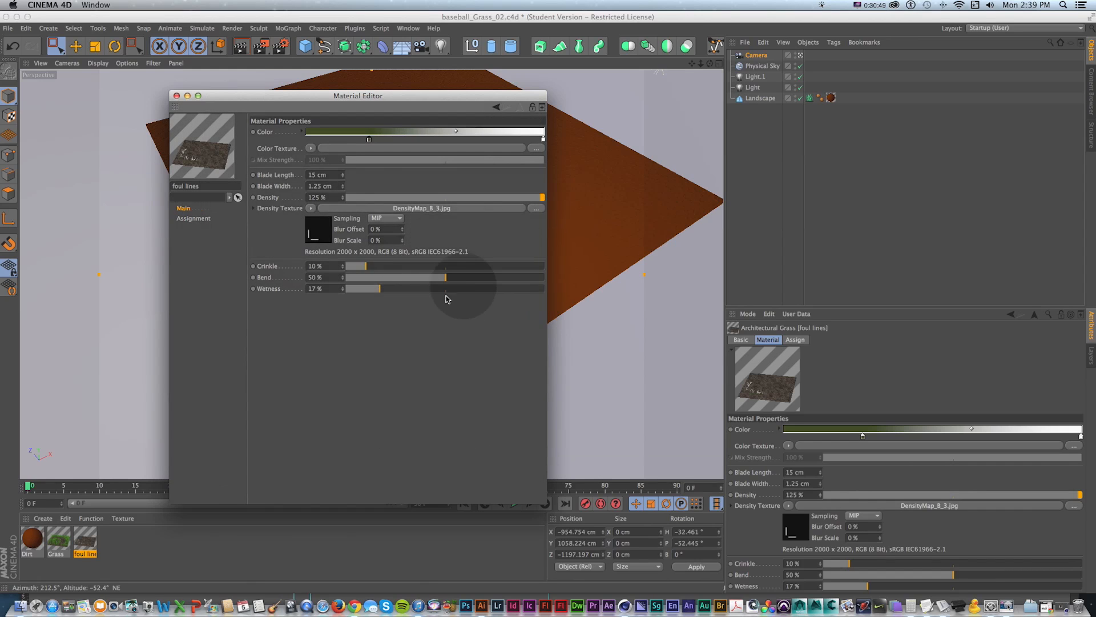
Reframe the scene camera lower and closer to the dirt field, and open the output section of the render settings
{"action": "left_click_drag", "start_coordinate": [240, 98], "coordinate": [396, 118]}
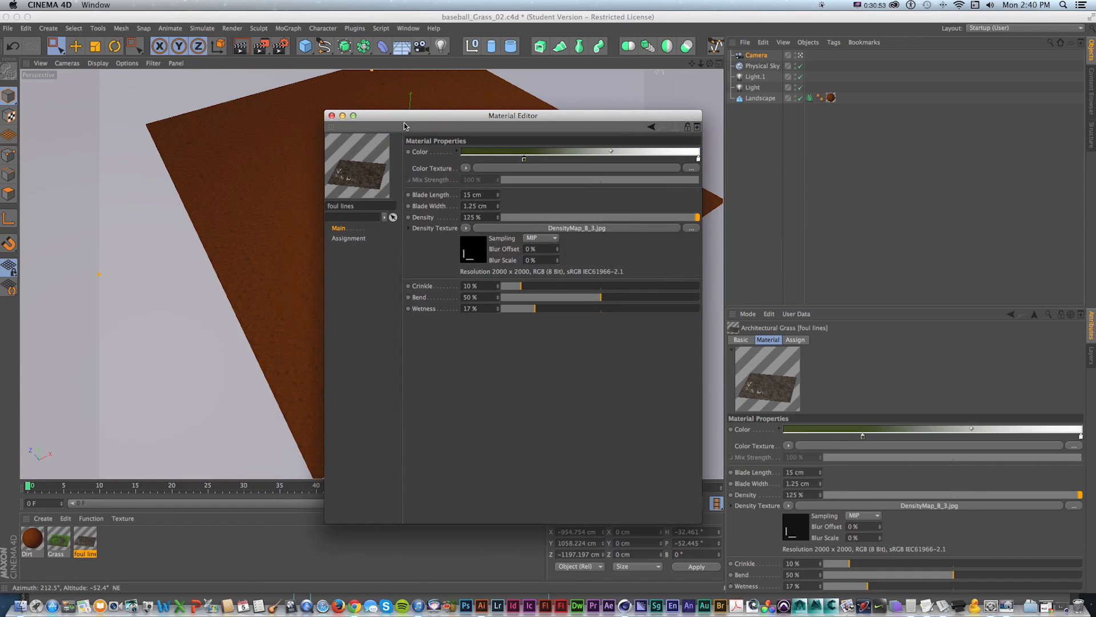
{"action": "left_click", "coordinate": [419, 125]}
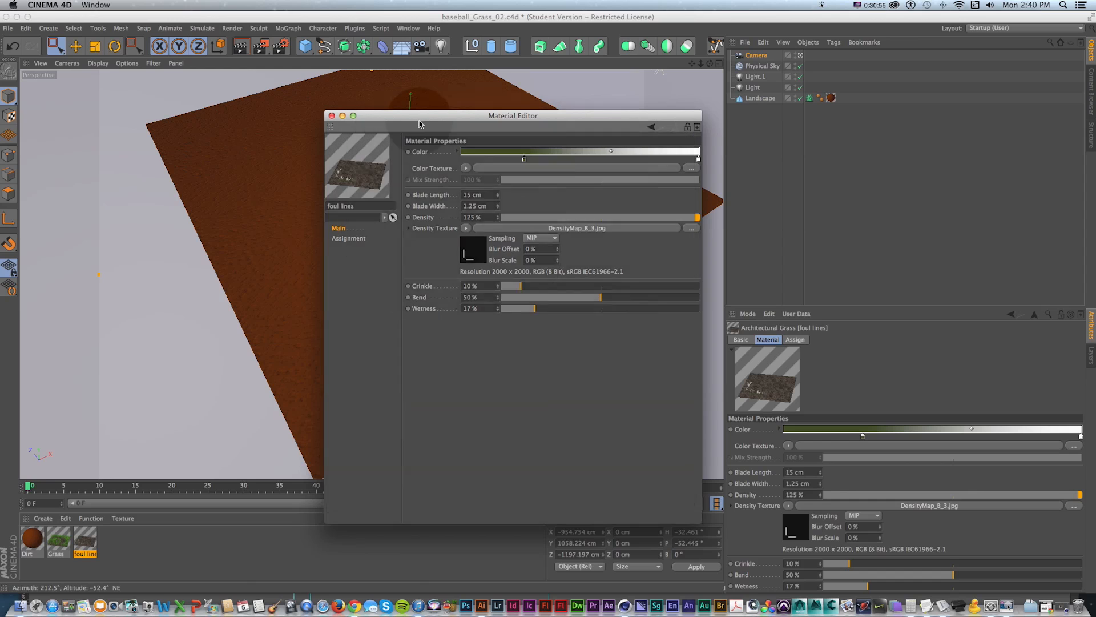
{"action": "left_click_drag", "start_coordinate": [408, 119], "coordinate": [426, 120]}
{"action": "left_click", "coordinate": [271, 171]}
{"action": "left_click_drag", "start_coordinate": [271, 171], "coordinate": [114, 142]}
{"action": "left_click_drag", "start_coordinate": [185, 204], "coordinate": [274, 230]}
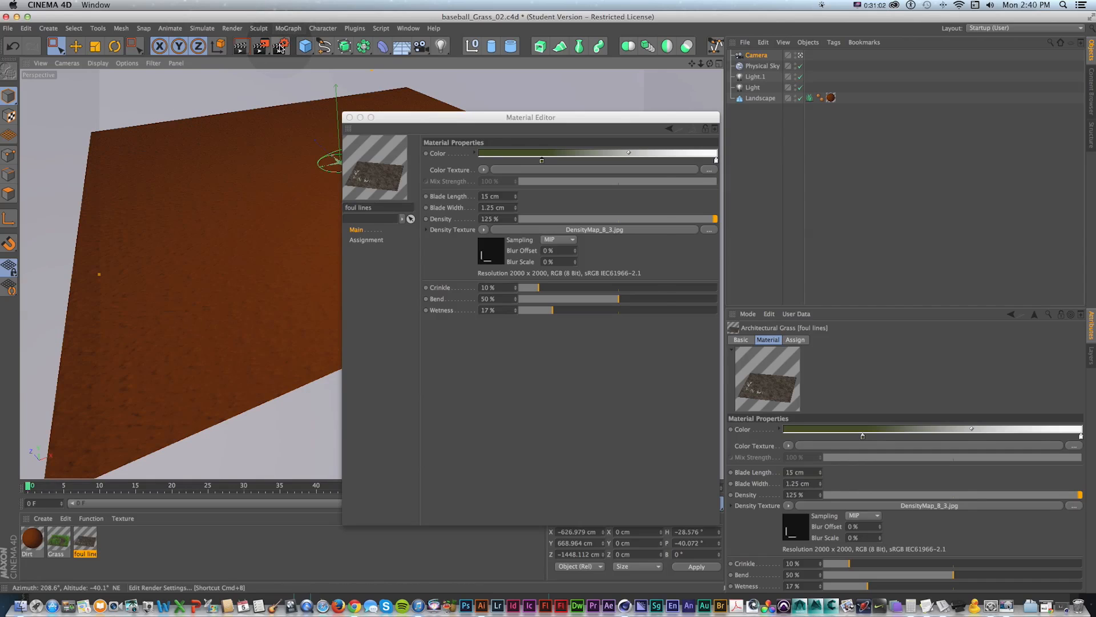
{"action": "left_click", "coordinate": [279, 48]}
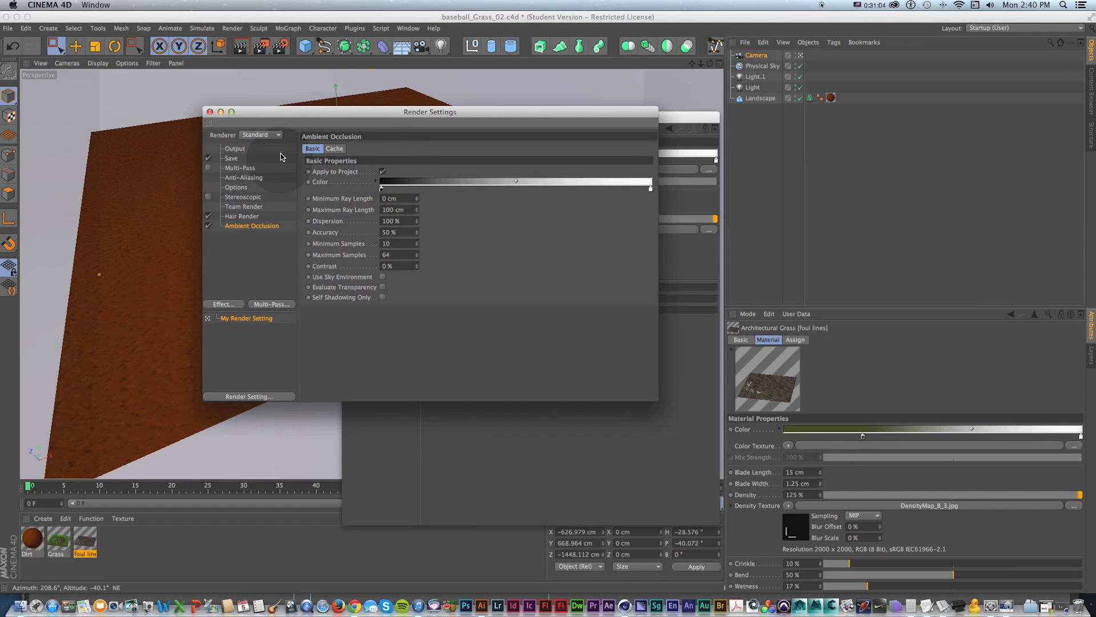
{"action": "left_click", "coordinate": [247, 147]}
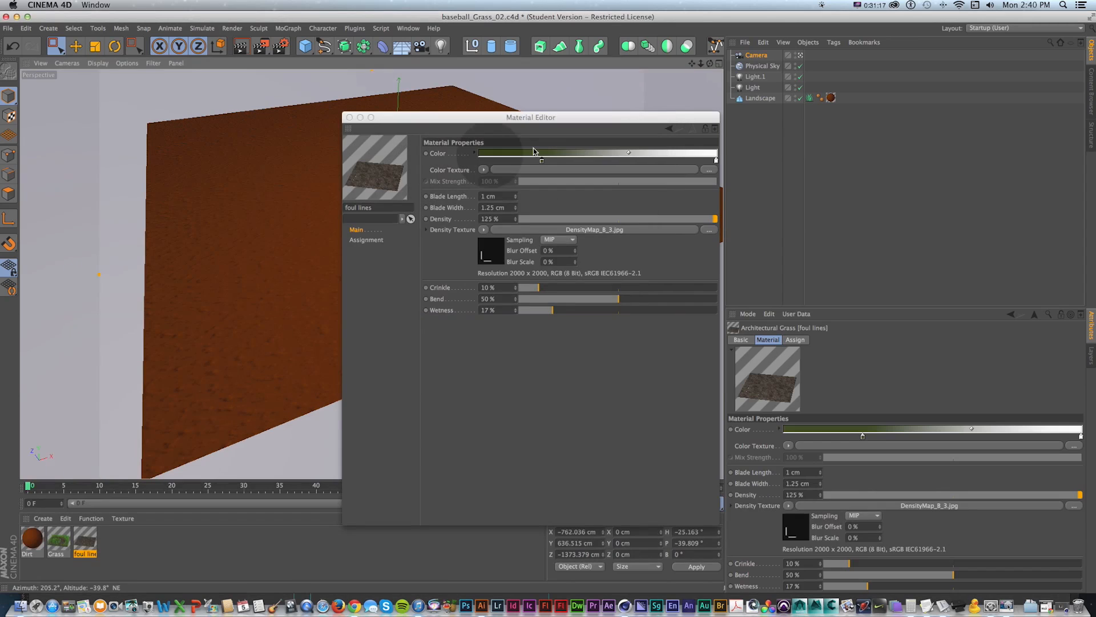
Render the current camera view of the field to the Picture Viewer as a test
{"action": "left_click", "coordinate": [757, 79]}
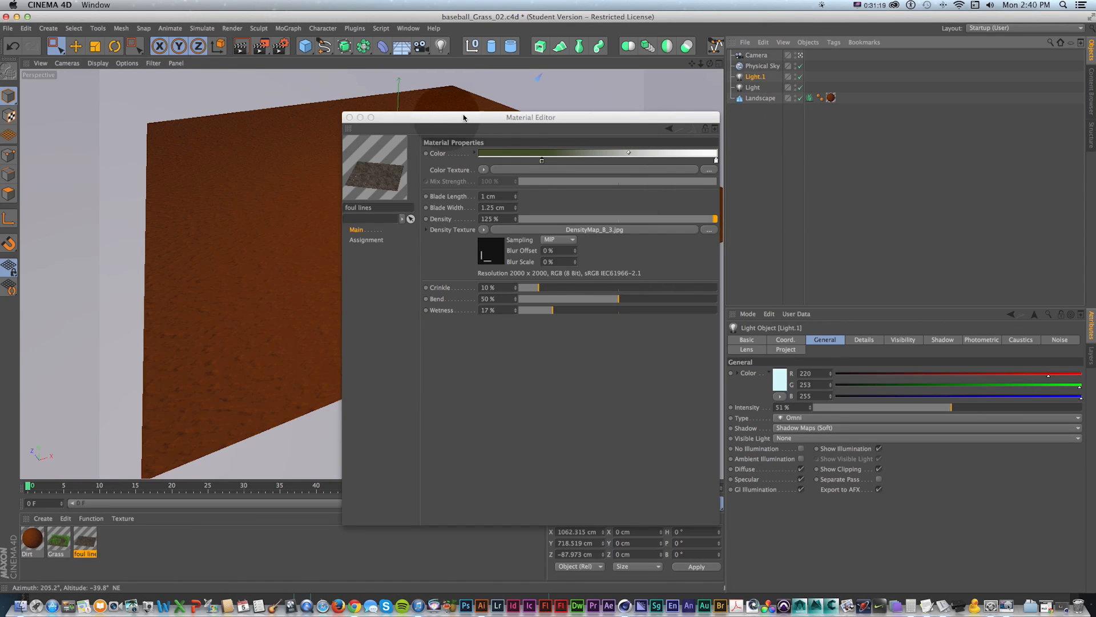
{"action": "left_click", "coordinate": [280, 47]}
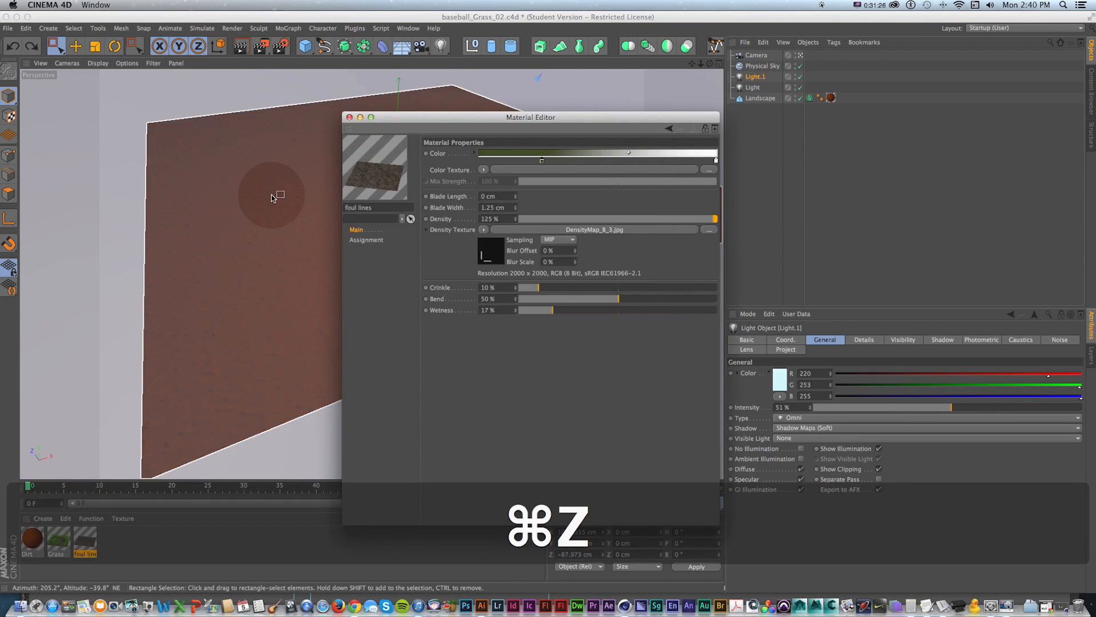
{"action": "key", "text": "super+z"}
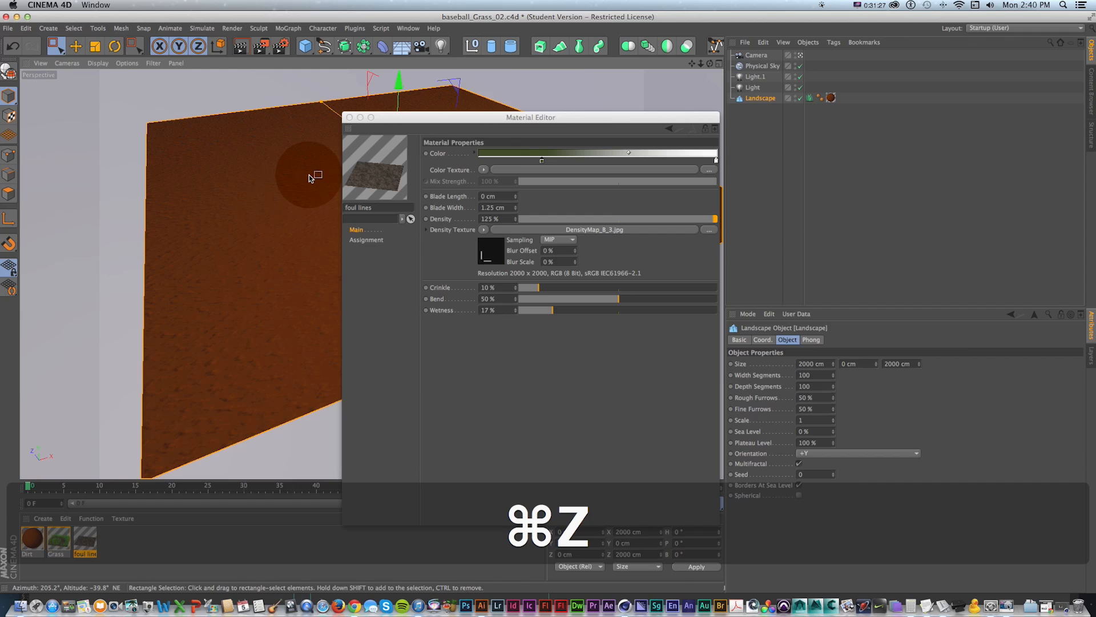
{"action": "key", "text": "shift+r"}
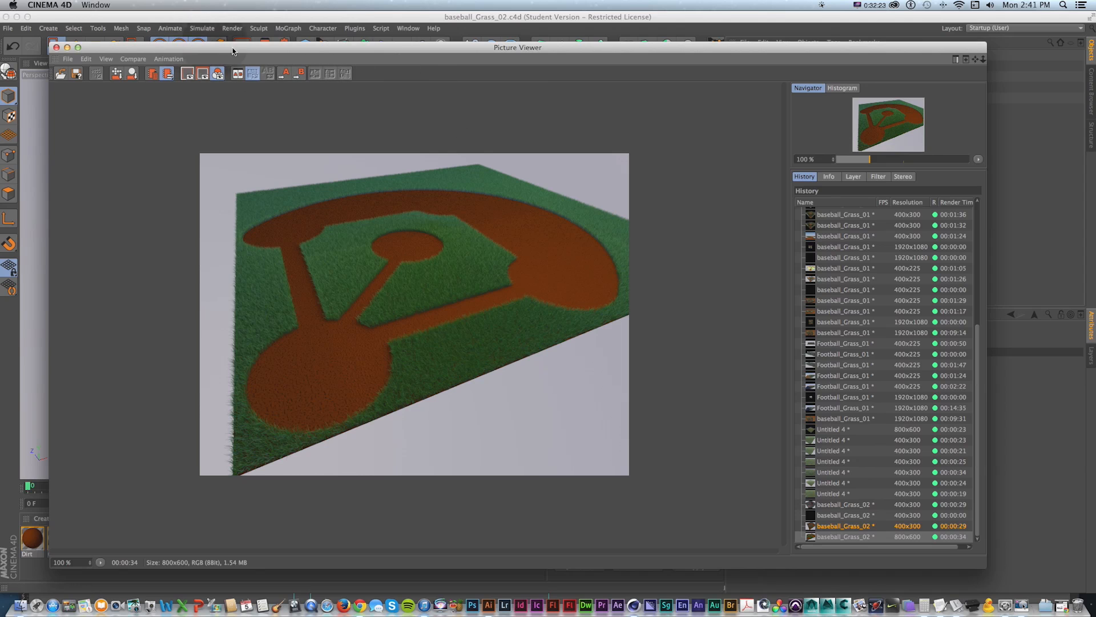
{"action": "left_click", "coordinate": [67, 48]}
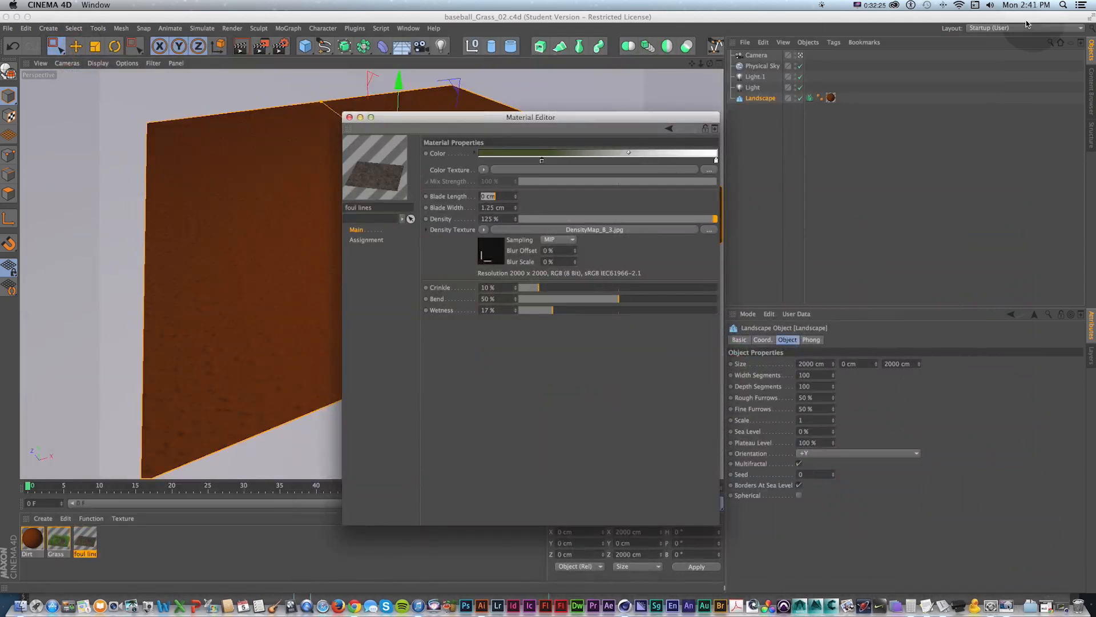
Apply the foul lines material to the Landscape object and render the scene again to the Picture Viewer
{"action": "left_click_drag", "start_coordinate": [385, 119], "coordinate": [471, 141]}
{"action": "left_click", "coordinate": [437, 141]}
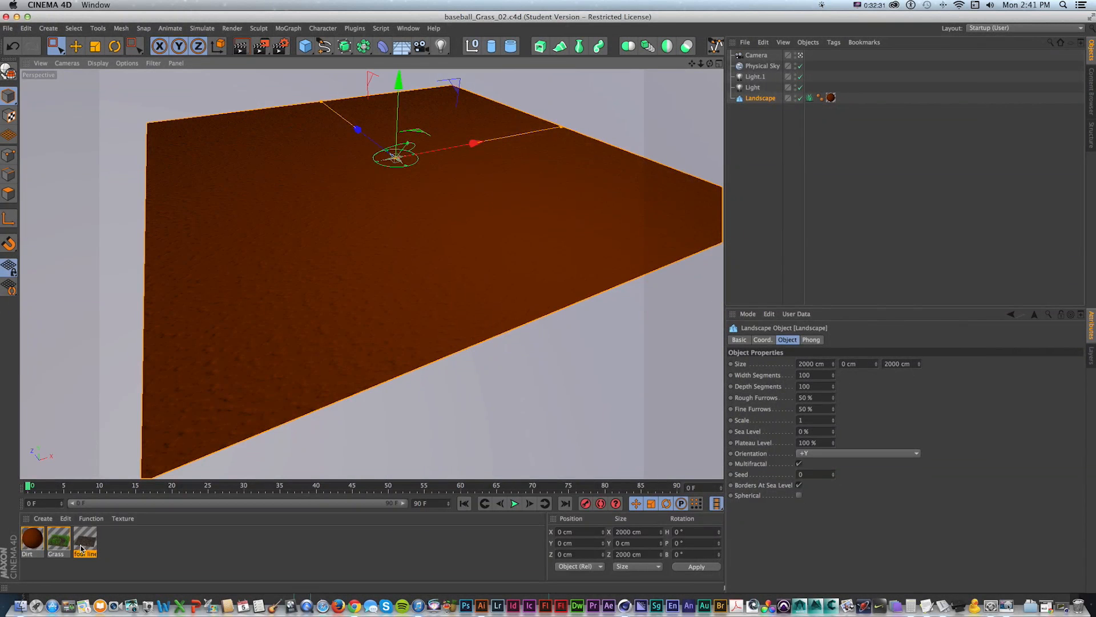
{"action": "left_click_drag", "start_coordinate": [81, 548], "coordinate": [759, 99]}
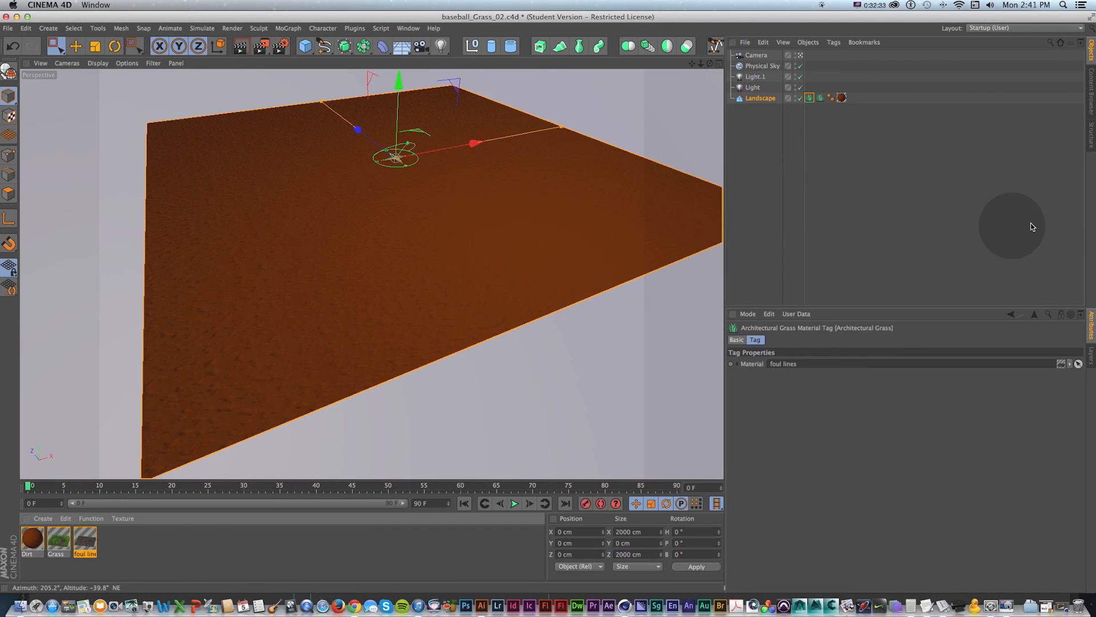
{"action": "left_click", "coordinate": [1061, 607]}
{"action": "key", "text": "shift"}
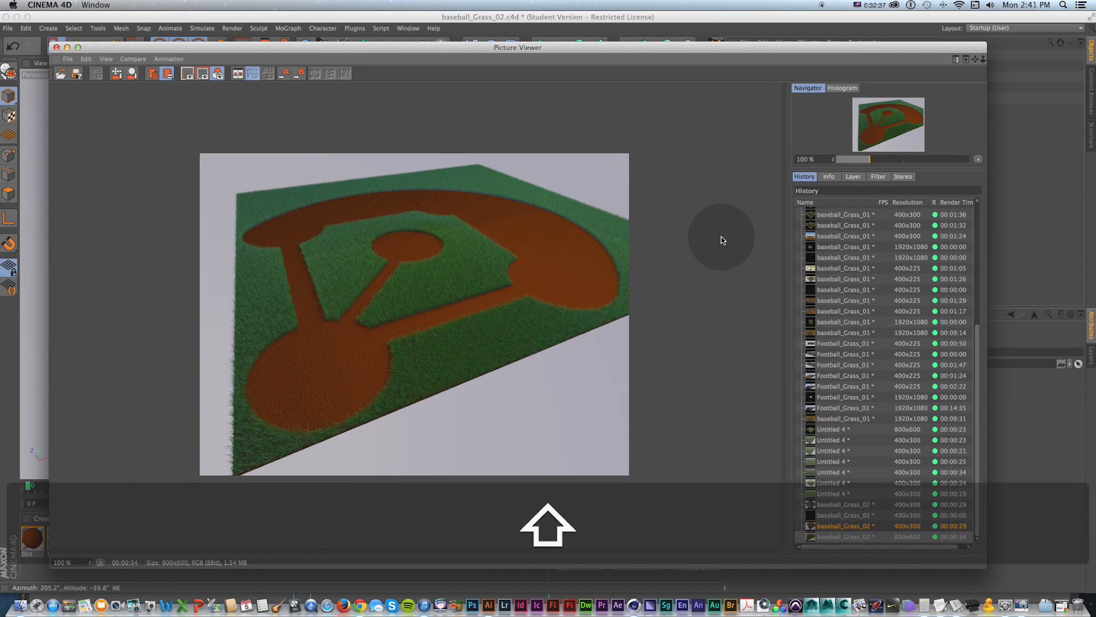
{"action": "key", "text": "shift+r"}
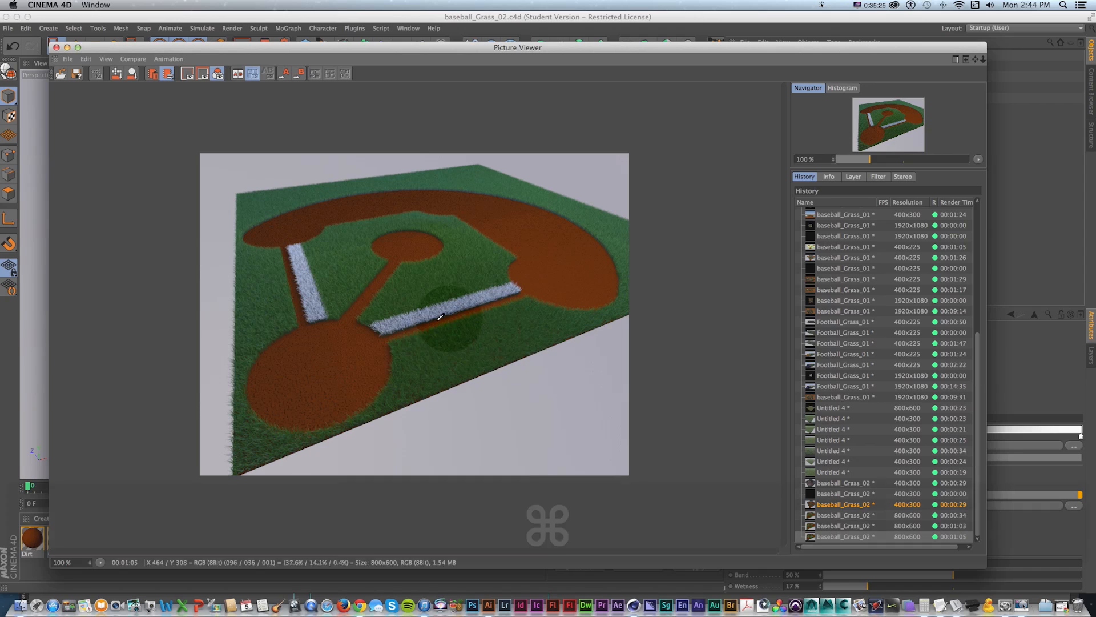
Switch to Illustrator and undo the edits in DensityMap_B_3.ai back to the four yellow-green circles and the untrimmed base path bars
{"action": "key", "text": "super+Tab"}
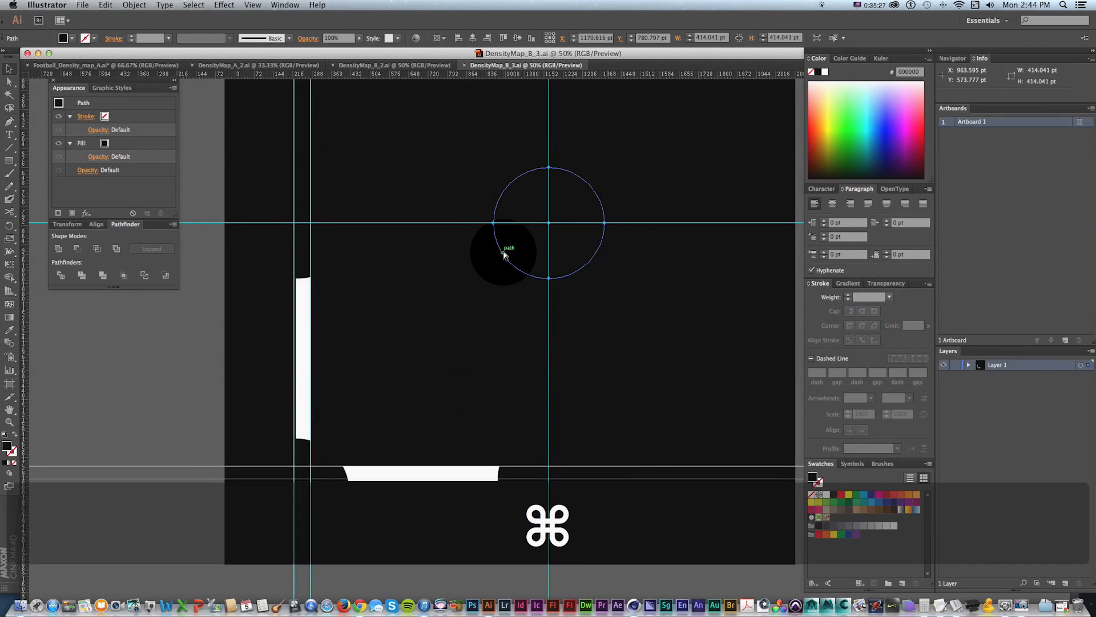
{"action": "key", "text": "super+z"}
{"action": "key", "text": "super+z"}
{"action": "key", "text": "super+z"}
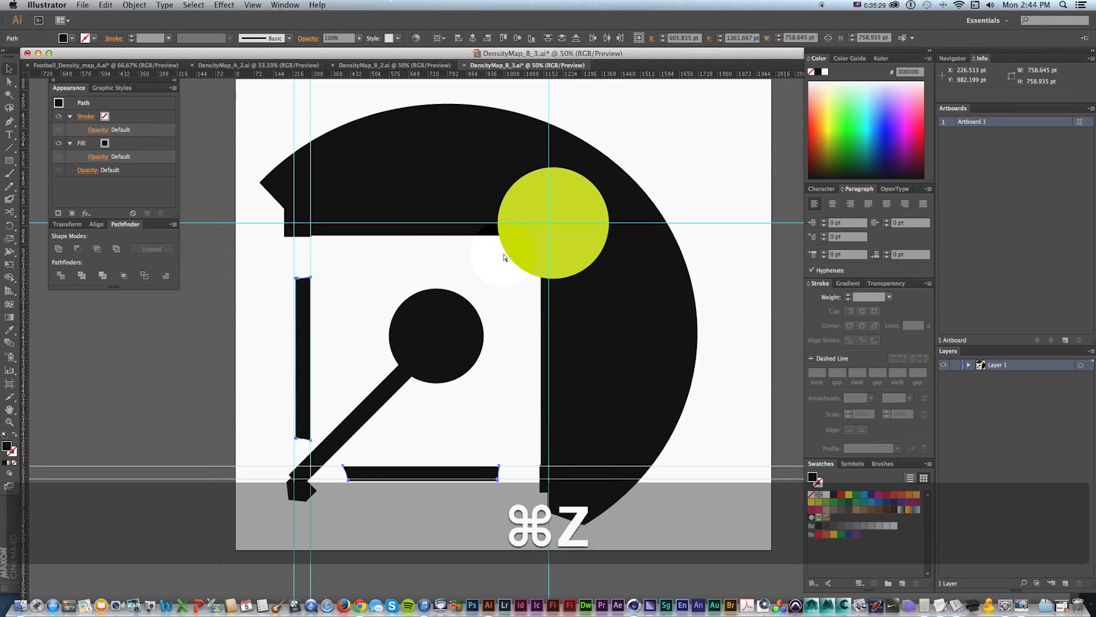
{"action": "key", "text": "super+z"}
{"action": "key", "text": "super+z"}
{"action": "key", "text": "super+z"}
{"action": "key", "text": "super+z"}
{"action": "key", "text": "super+z"}
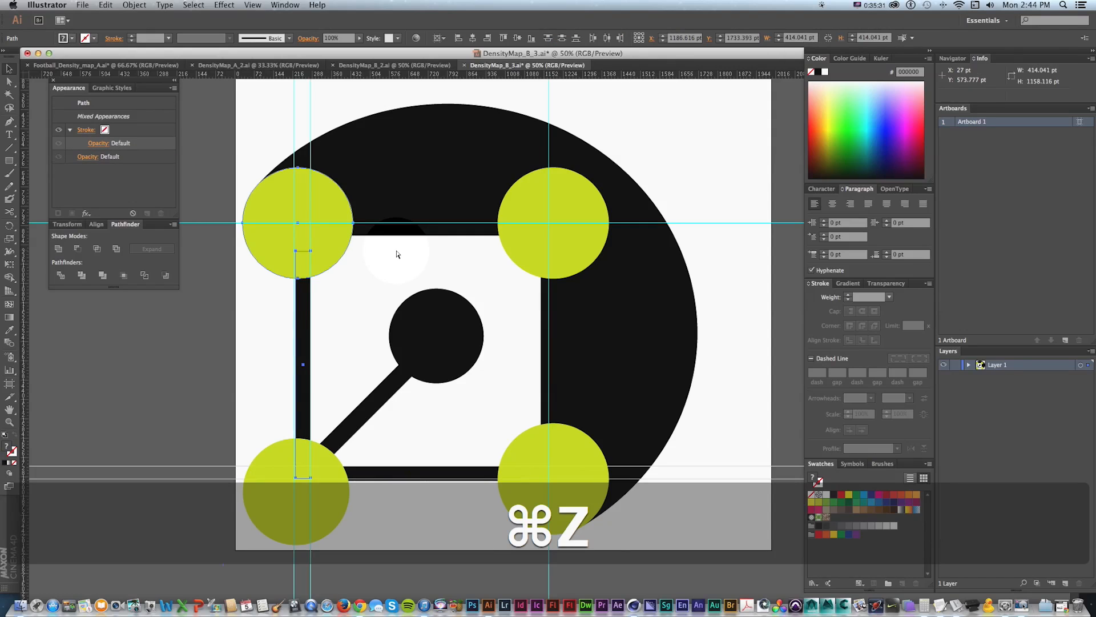
Narrow the artwork's left vertical bar to about 35 pt wide and shift it left onto the vertical guide
{"action": "key", "text": "z"}
{"action": "left_click", "coordinate": [383, 342]}
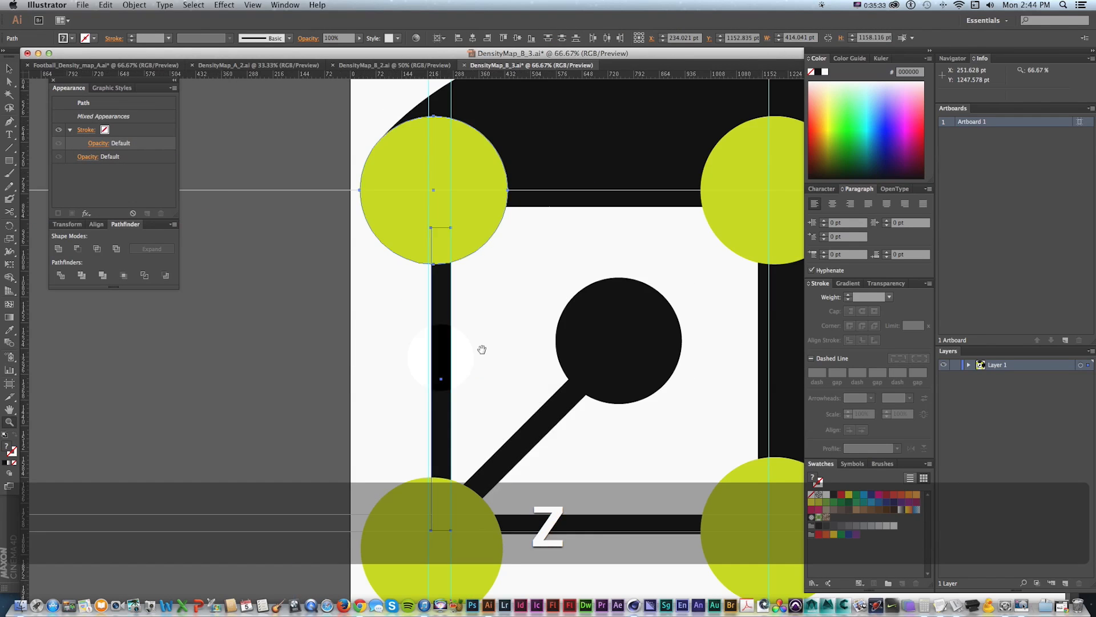
{"action": "key", "text": "space"}
{"action": "left_click_drag", "start_coordinate": [483, 347], "coordinate": [377, 283]}
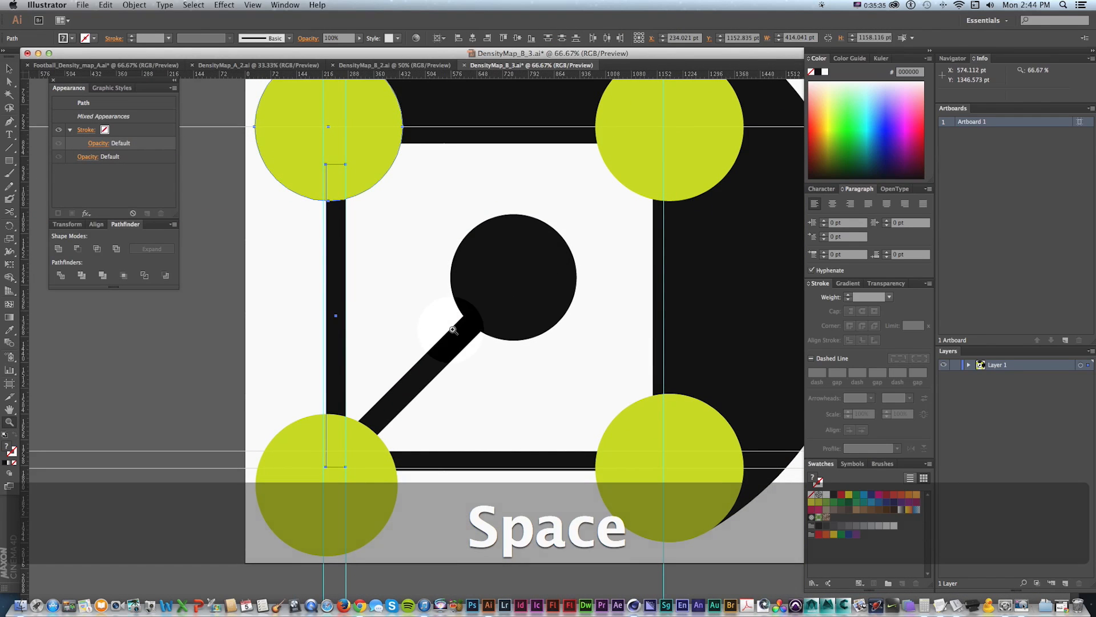
{"action": "left_click", "coordinate": [420, 318]}
{"action": "key", "text": "space"}
{"action": "left_click_drag", "start_coordinate": [484, 262], "coordinate": [417, 250]}
{"action": "key", "text": "v"}
{"action": "left_click", "coordinate": [269, 235]}
{"action": "left_click", "coordinate": [399, 217]}
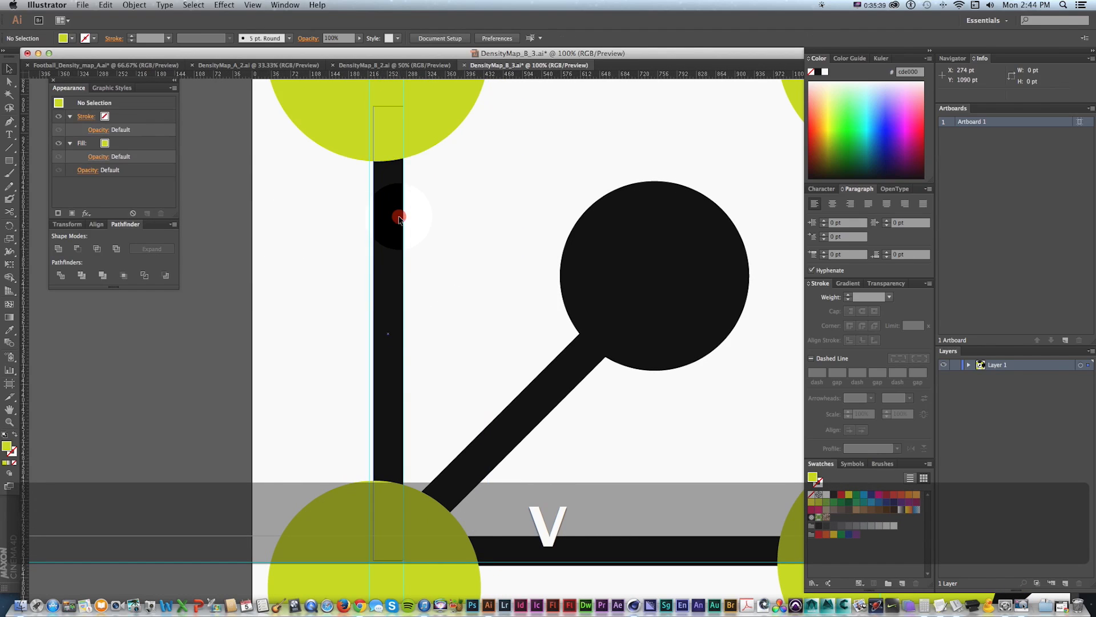
{"action": "left_click_drag", "start_coordinate": [402, 334], "coordinate": [383, 313]}
{"action": "key", "text": "super+z"}
{"action": "key", "text": "v"}
{"action": "key", "text": "Left"}
{"action": "key", "text": "Left"}
{"action": "key", "text": "Left"}
{"action": "key", "text": "Left"}
{"action": "key", "text": "Left"}
{"action": "key", "text": "Left"}
{"action": "key", "text": "Left"}
Thin the artwork's lower horizontal bar to about 35 pt high and shift it down onto the horizontal guide
{"action": "key", "text": "space"}
{"action": "left_click_drag", "start_coordinate": [617, 541], "coordinate": [567, 471]}
{"action": "key", "text": "v"}
{"action": "left_click", "coordinate": [540, 477]}
{"action": "left_click_drag", "start_coordinate": [556, 467], "coordinate": [569, 491]}
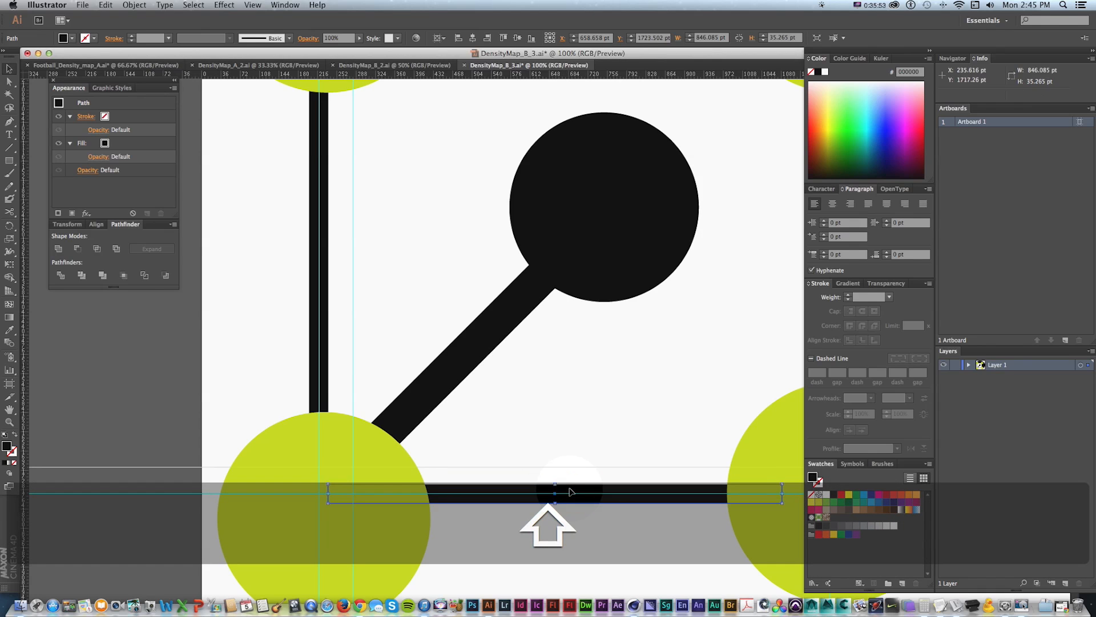
{"action": "key", "text": "super+minus"}
{"action": "key", "text": "super+minus"}
{"action": "key", "text": "space"}
{"action": "left_click_drag", "start_coordinate": [560, 354], "coordinate": [436, 371]}
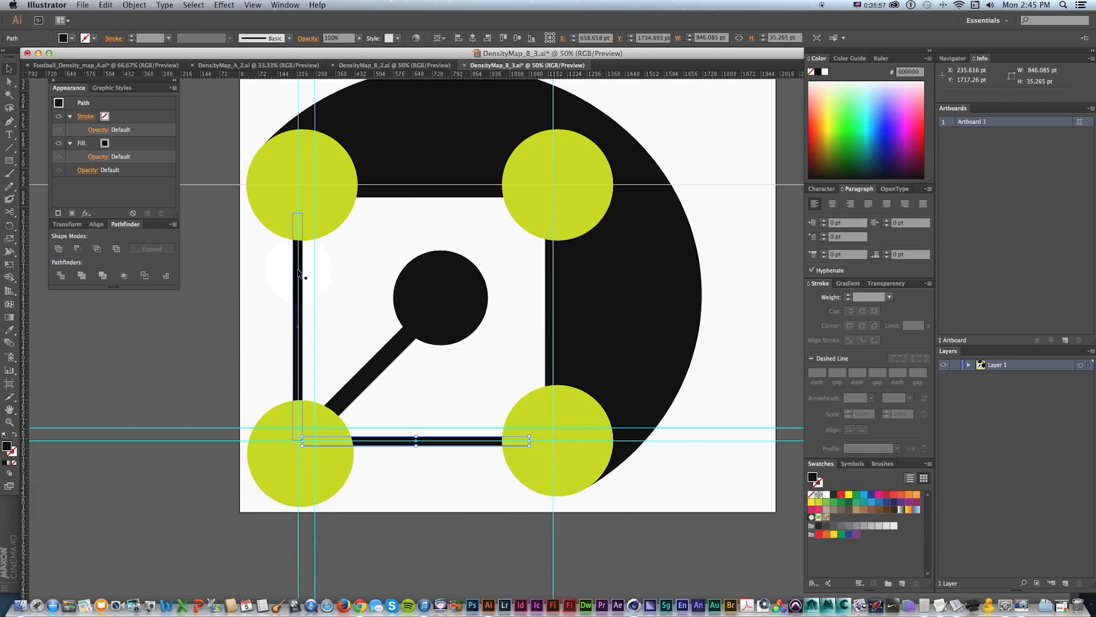
{"action": "left_click", "coordinate": [298, 260], "text": "shift"}
{"action": "left_click", "coordinate": [825, 73]}
{"action": "key", "text": "space"}
{"action": "left_click_drag", "start_coordinate": [415, 302], "coordinate": [402, 328]}
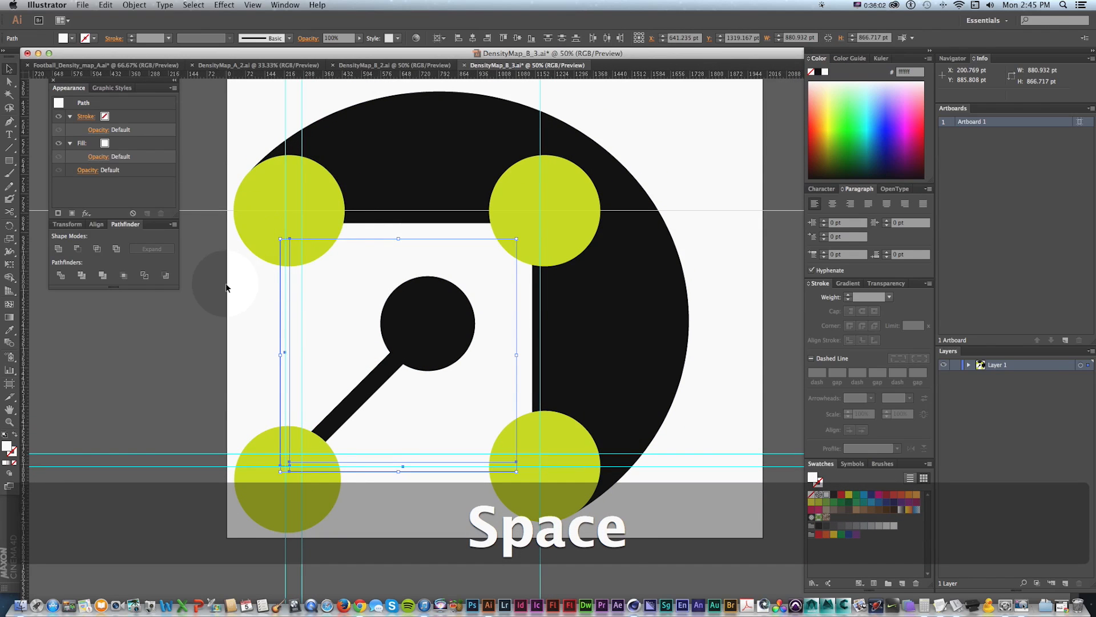
{"action": "key", "text": "super+z"}
Trim both ends of the vertical bar by subtracting the upper-left and lower-left circles from it
{"action": "left_click", "coordinate": [247, 274]}
{"action": "left_click", "coordinate": [285, 275]}
{"action": "left_click", "coordinate": [271, 240], "text": "shift"}
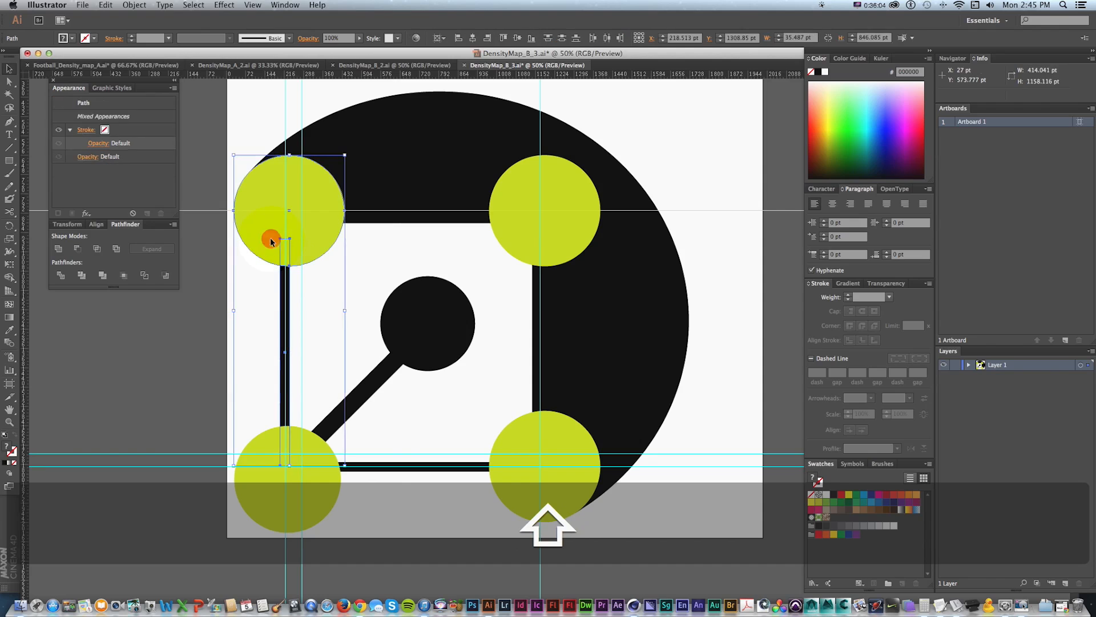
{"action": "left_click", "coordinate": [77, 249]}
{"action": "left_click", "coordinate": [289, 398], "text": "shift"}
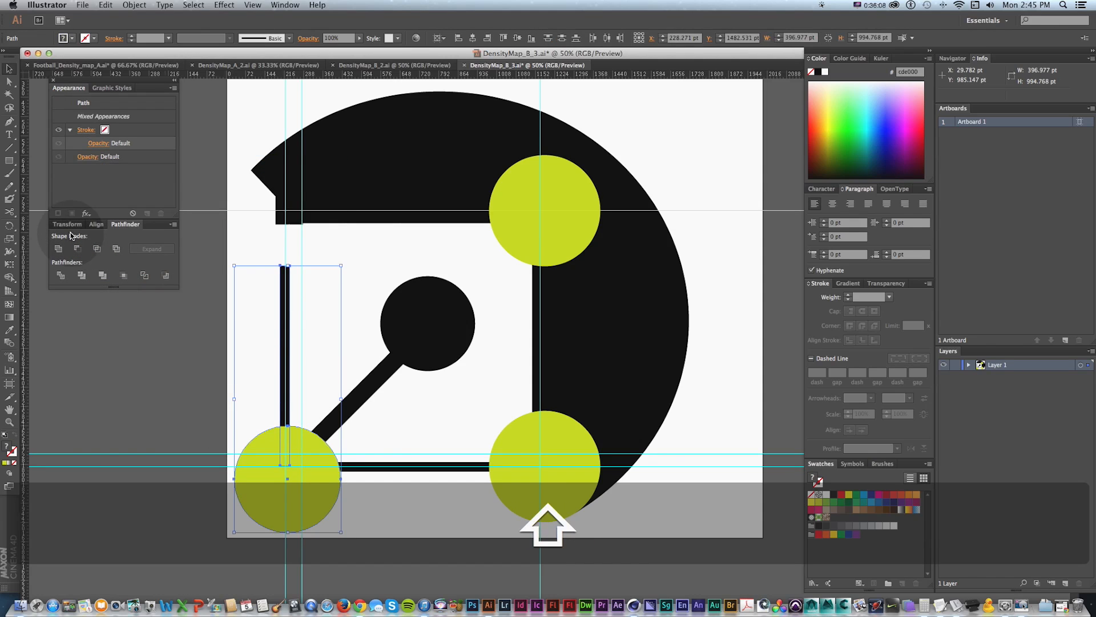
{"action": "left_click", "coordinate": [77, 248]}
Paste the lower-left circle in front in its original place and subtract it from the left end of the horizontal bar
{"action": "key", "text": "super+f"}
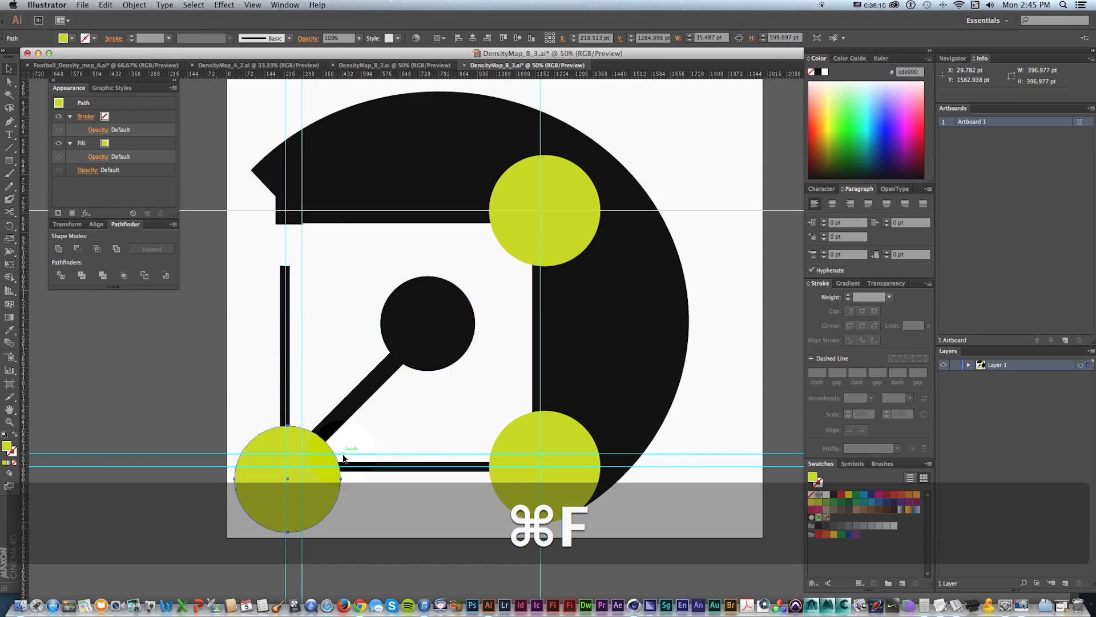
{"action": "left_click", "coordinate": [389, 468], "text": "shift"}
{"action": "left_click", "coordinate": [77, 249]}
{"action": "key", "text": "super+f"}
{"action": "left_click", "coordinate": [523, 434], "text": "shift"}
{"action": "key", "text": "super+z"}
{"action": "left_click", "coordinate": [455, 525]}
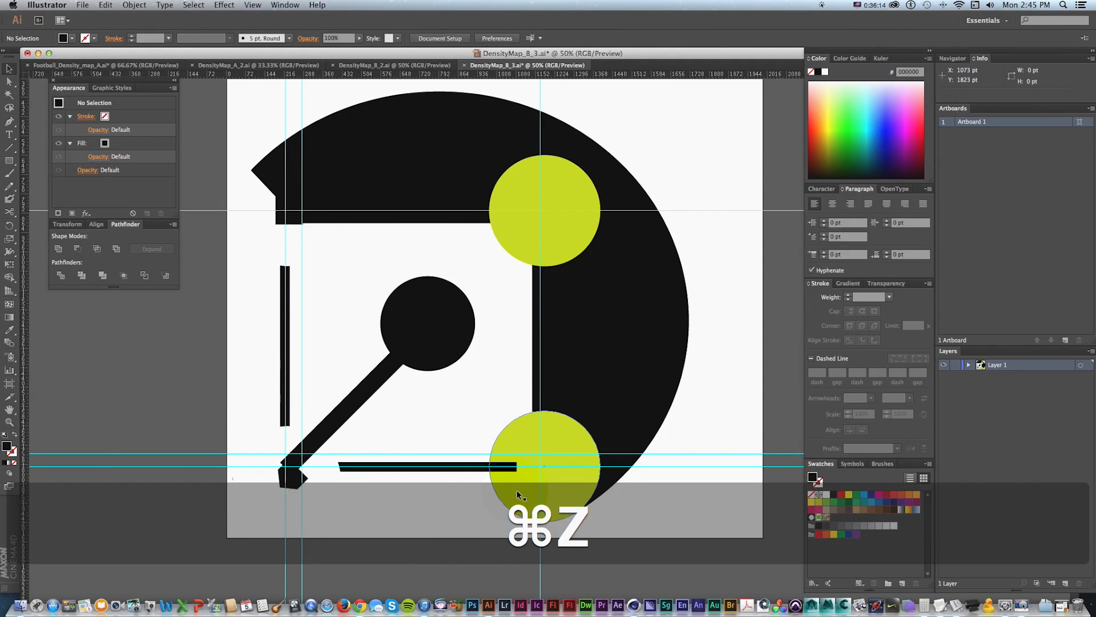
Bring the lower-right circle to the front, subtract it from the horizontal bar's right end, and fill both trimmed bars with white
{"action": "left_click", "coordinate": [512, 486]}
{"action": "key", "text": "super+x"}
{"action": "key", "text": "super+f"}
{"action": "left_click", "coordinate": [463, 458], "text": "shift"}
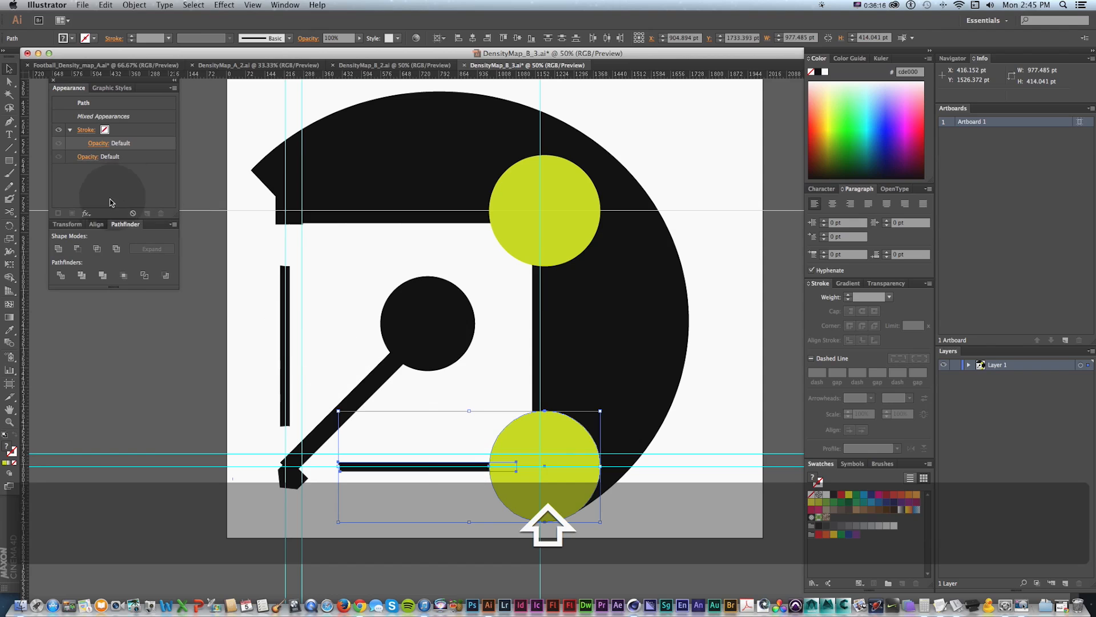
{"action": "left_click", "coordinate": [77, 248]}
{"action": "left_click", "coordinate": [284, 292], "text": "shift"}
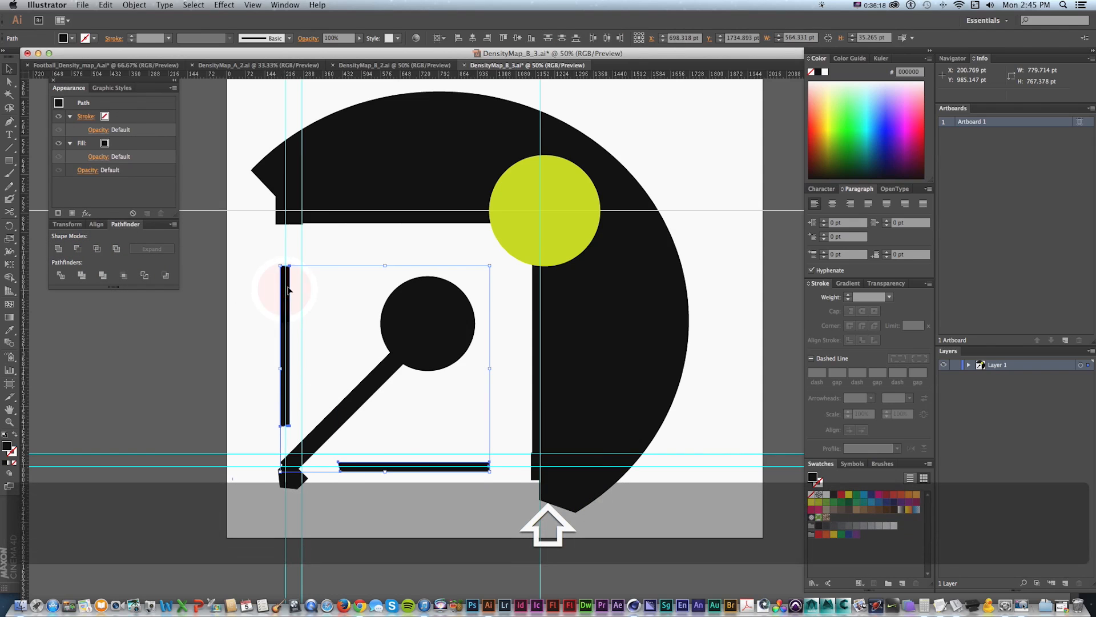
{"action": "left_click", "coordinate": [824, 72]}
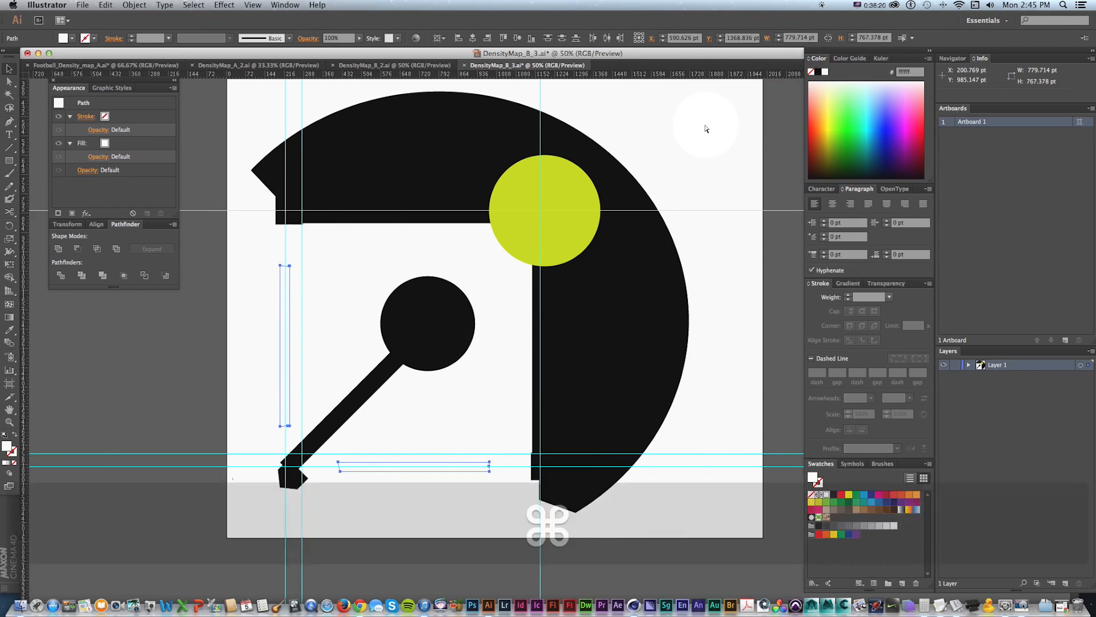
Draw a black rectangle covering the whole artboard and place it behind the white bars but over the infield shapes
{"action": "key", "text": "super+0"}
{"action": "key", "text": "super+minus"}
{"action": "key", "text": "m"}
{"action": "key", "text": "space"}
{"action": "left_click_drag", "start_coordinate": [414, 260], "coordinate": [262, 139]}
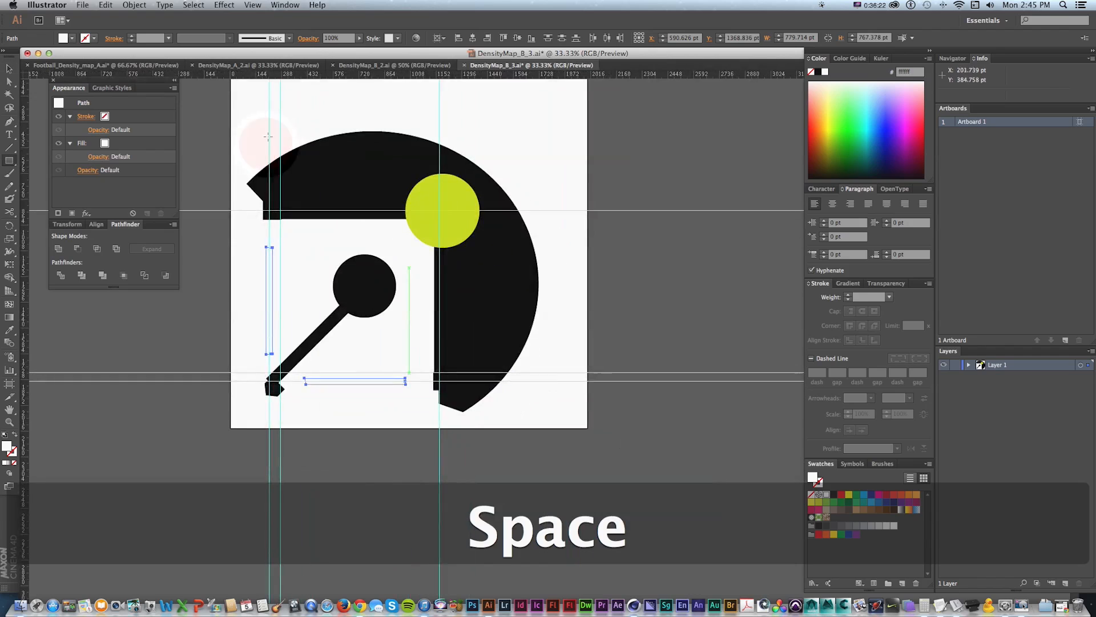
{"action": "left_click_drag", "start_coordinate": [234, 94], "coordinate": [626, 492]}
{"action": "key", "text": "v"}
{"action": "left_click", "coordinate": [818, 72]}
{"action": "key", "text": "super+x"}
{"action": "key", "text": "super+b"}
Fill the remaining yellow-green circle with black so it blends into the background
{"action": "left_click", "coordinate": [489, 250]}
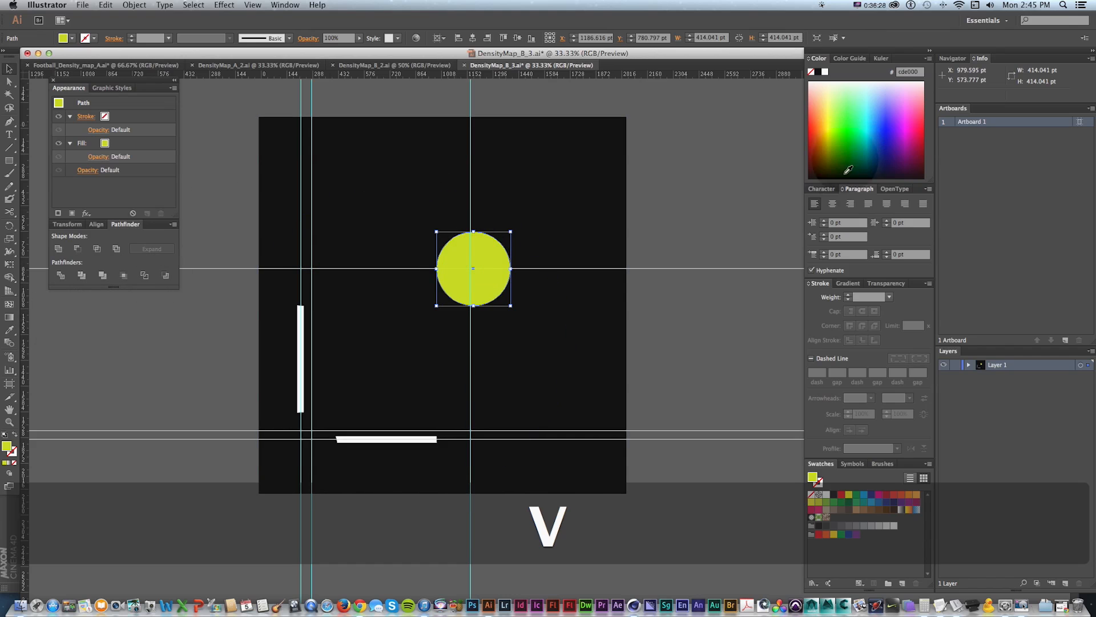
{"action": "left_click", "coordinate": [818, 72]}
{"action": "left_click_drag", "start_coordinate": [431, 394], "coordinate": [433, 419]}
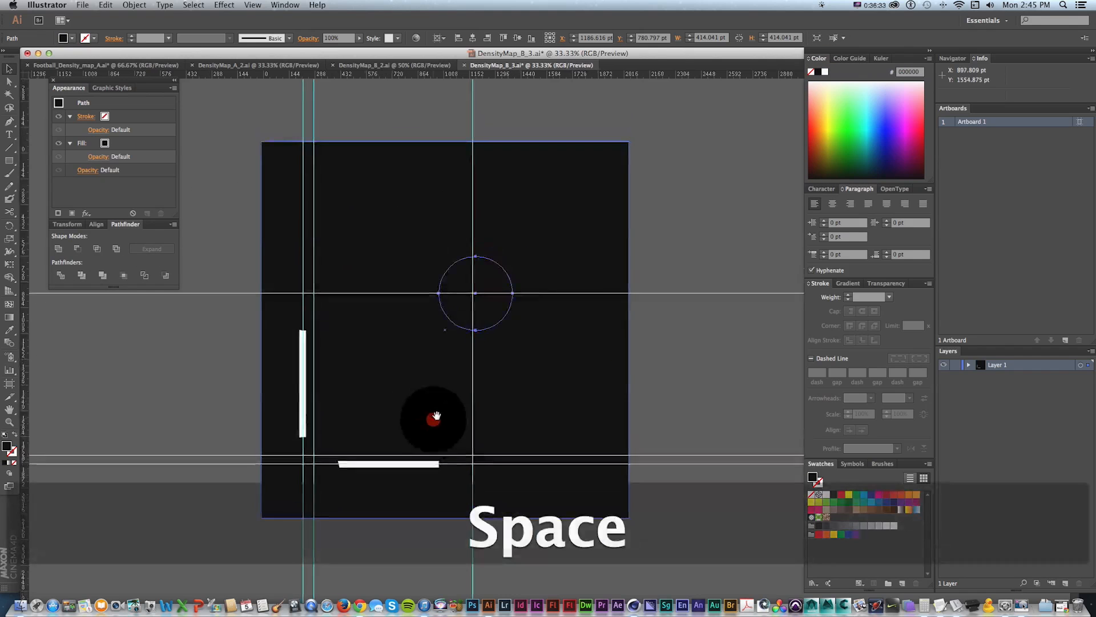
Export the artwork for web as DensityMap_B_3 in the _JPG folder, replacing the existing image
{"action": "key", "text": "alt+shift+super+s"}
{"action": "key", "text": "Return"}
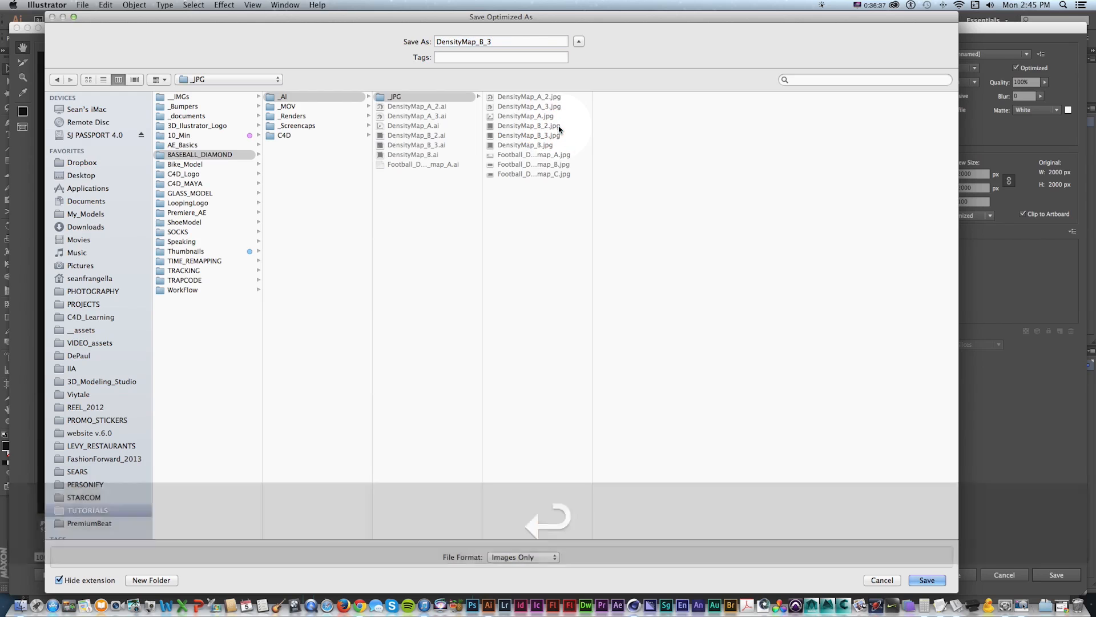
{"action": "key", "text": "Return"}
{"action": "left_click", "coordinate": [578, 87]}
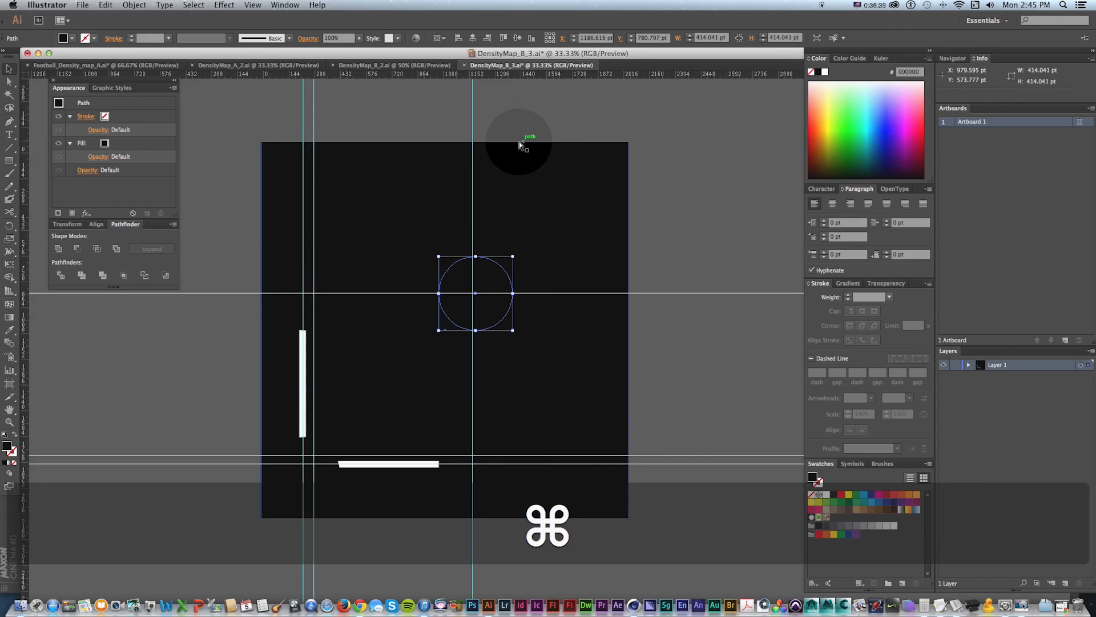
Switch to Cinema 4D and set the foul lines grass material's blade length to 10 cm
{"action": "key", "text": "super+Tab"}
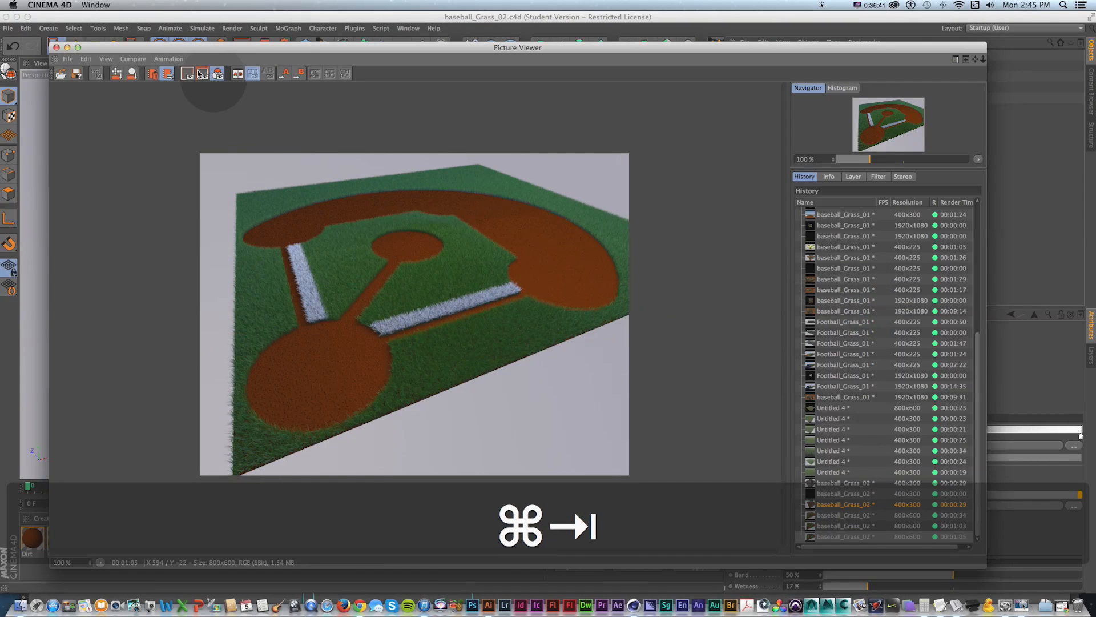
{"action": "left_click_drag", "start_coordinate": [140, 47], "coordinate": [238, 40]}
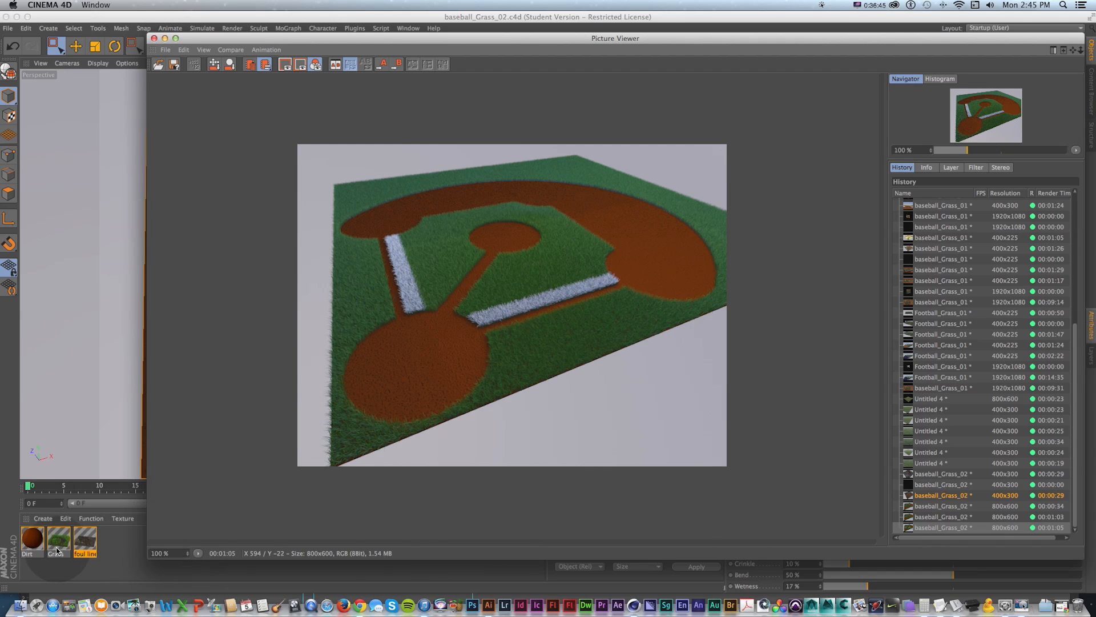
{"action": "double_click", "coordinate": [82, 541]}
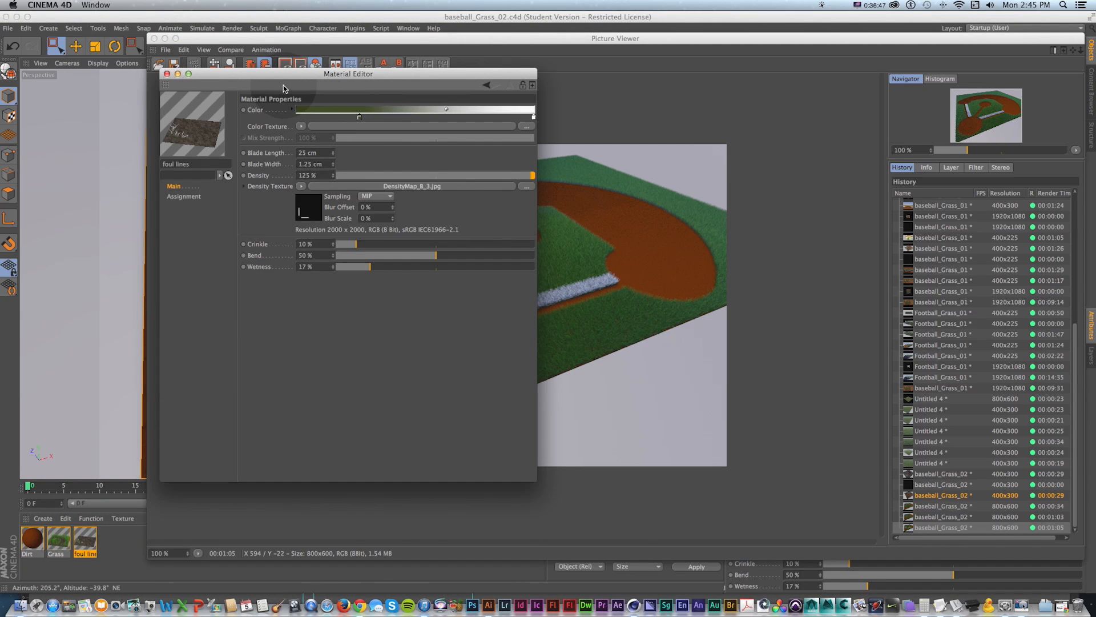
{"action": "left_click_drag", "start_coordinate": [317, 153], "coordinate": [253, 124]}
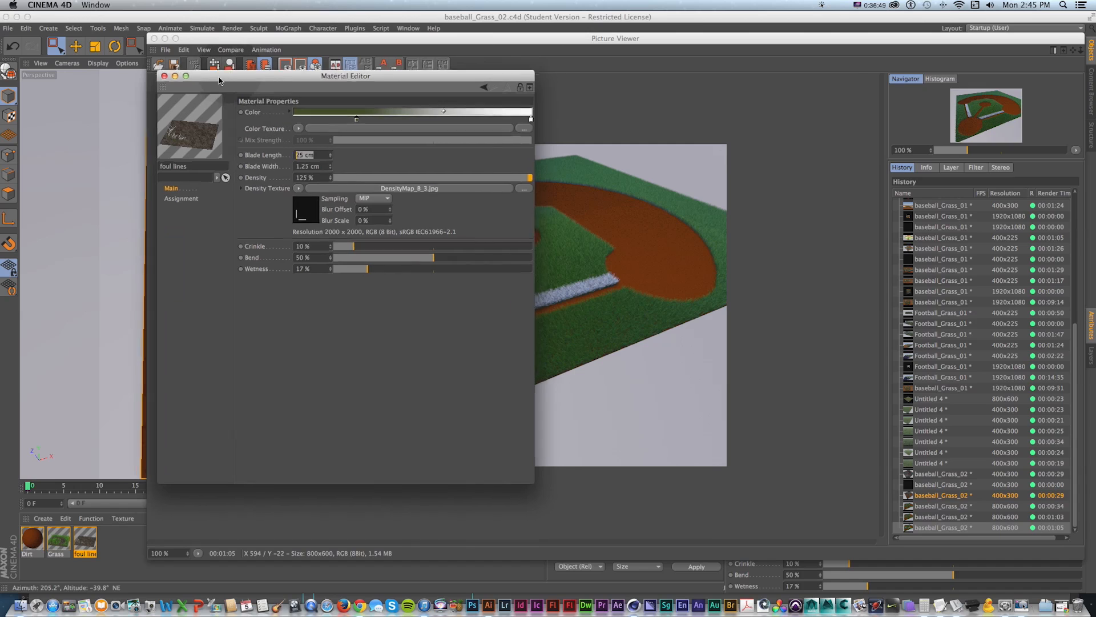
{"action": "left_click_drag", "start_coordinate": [242, 74], "coordinate": [169, 105]}
{"action": "type", "text": "10"}
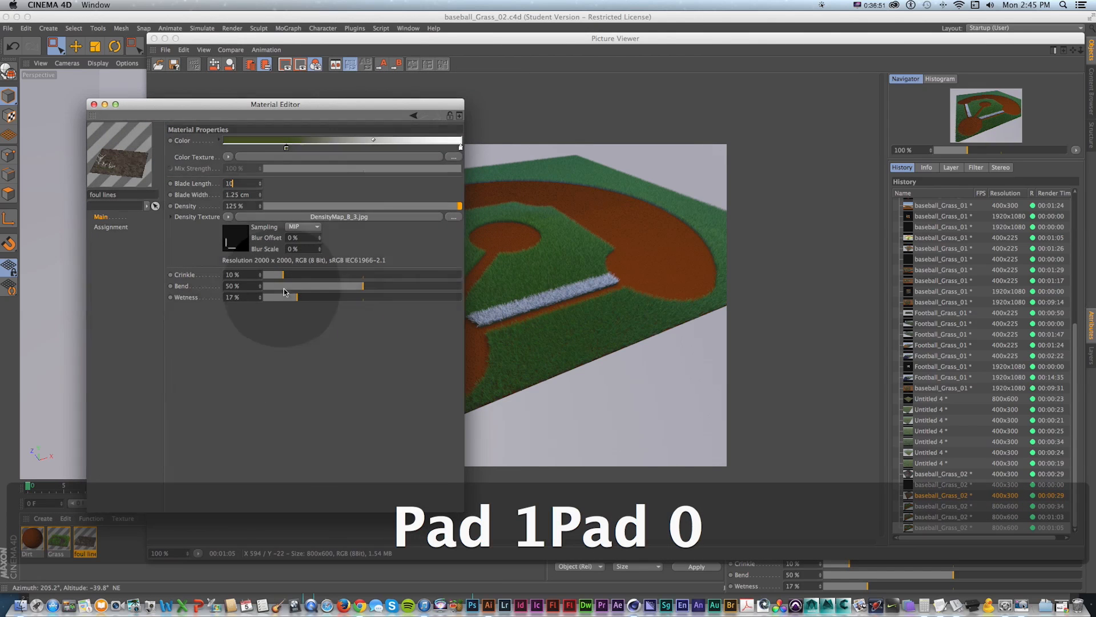
Load the updated DensityMap_B_3.jpg from the _JPG folder as the foul lines material's density texture, without copying it to the project
{"action": "left_click", "coordinate": [228, 217]}
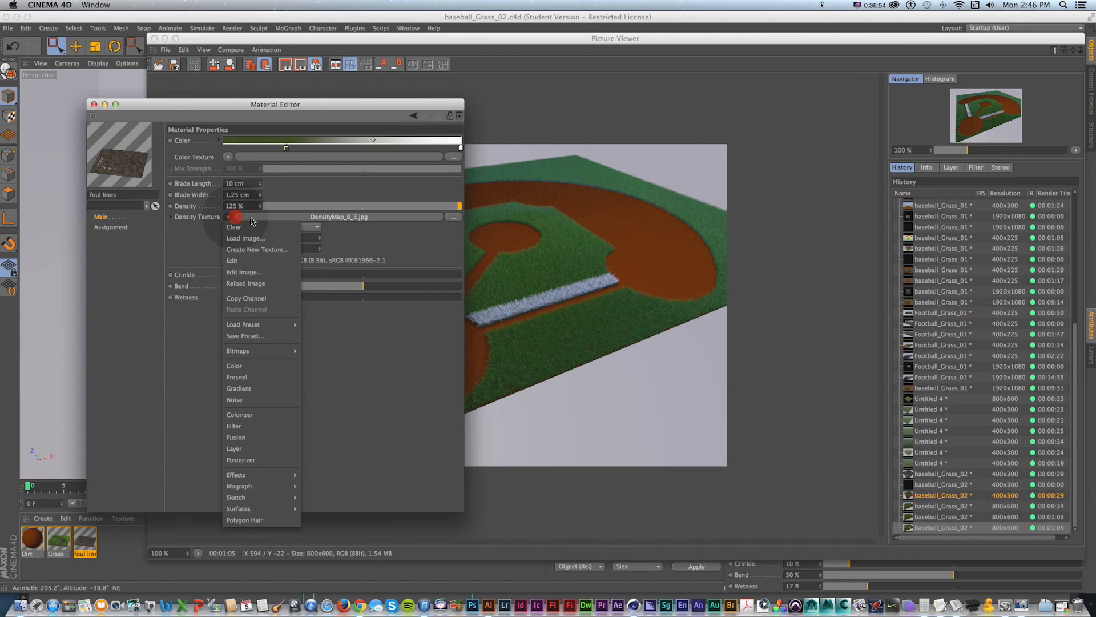
{"action": "left_click", "coordinate": [271, 283]}
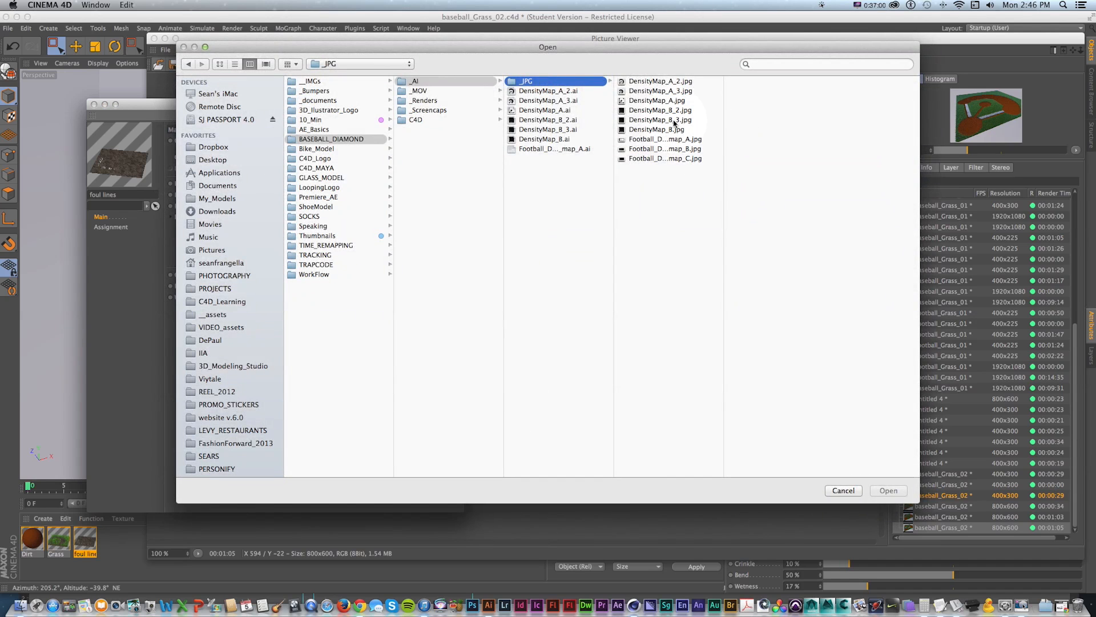
{"action": "left_click", "coordinate": [674, 121]}
{"action": "key", "text": "Return"}
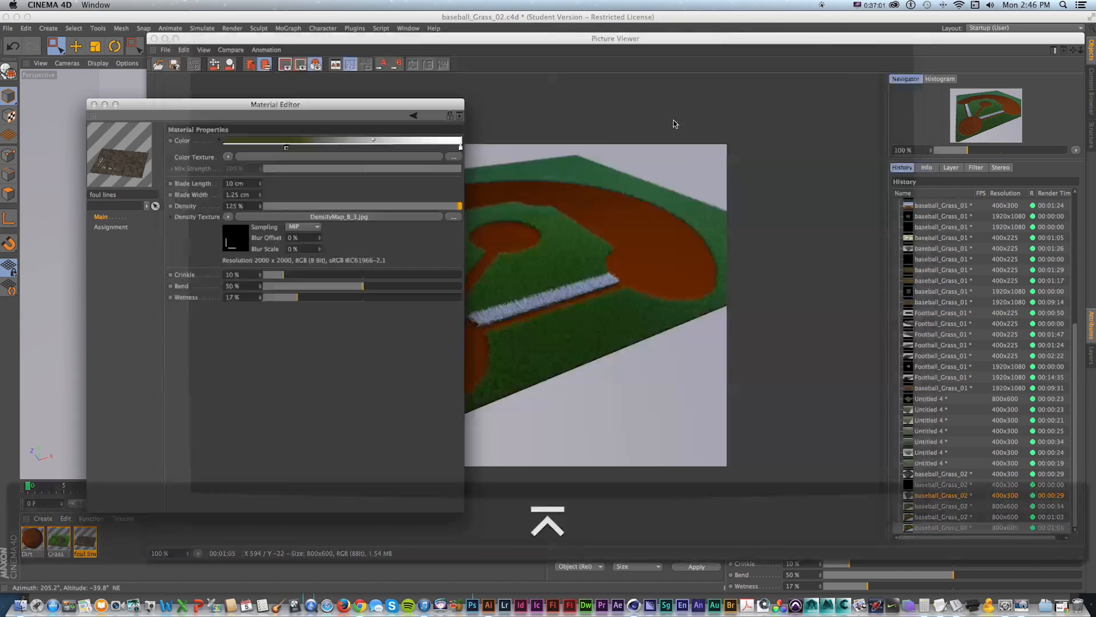
{"action": "left_click", "coordinate": [573, 203]}
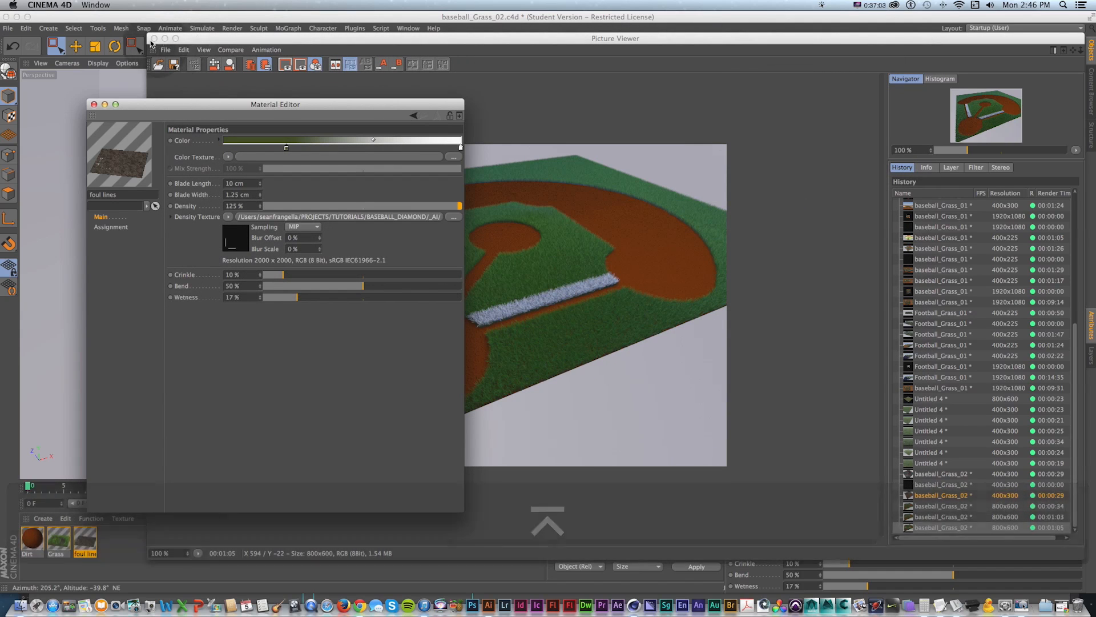
Render the baseball field to the Picture Viewer to check the foul lines, closing the viewer when done
{"action": "left_click", "coordinate": [154, 38]}
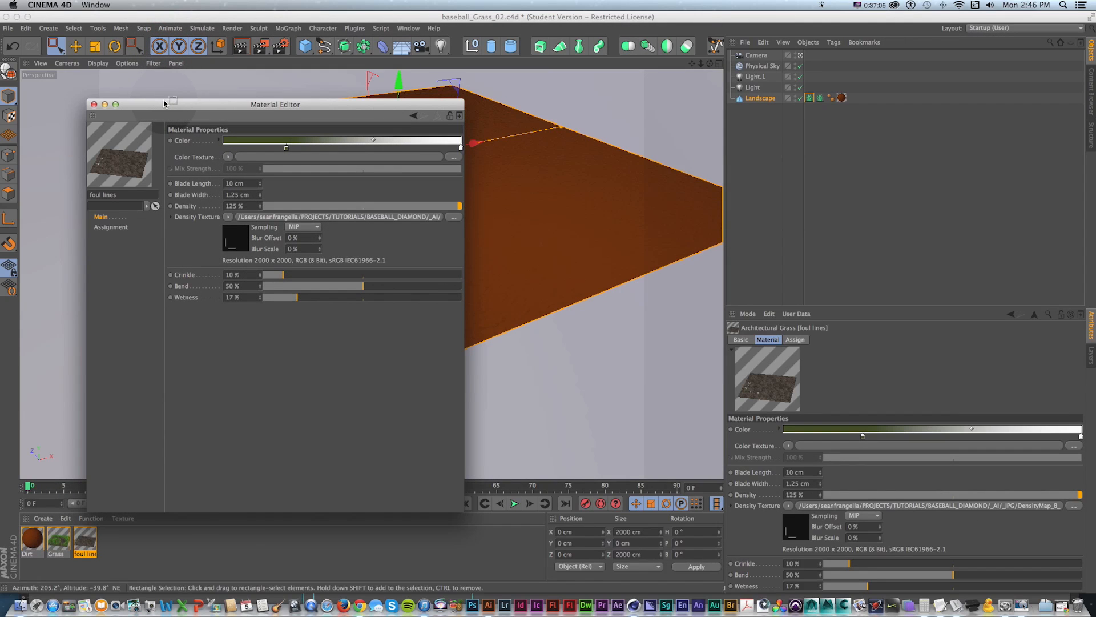
{"action": "key", "text": "super+a"}
{"action": "key", "text": "shift+r"}
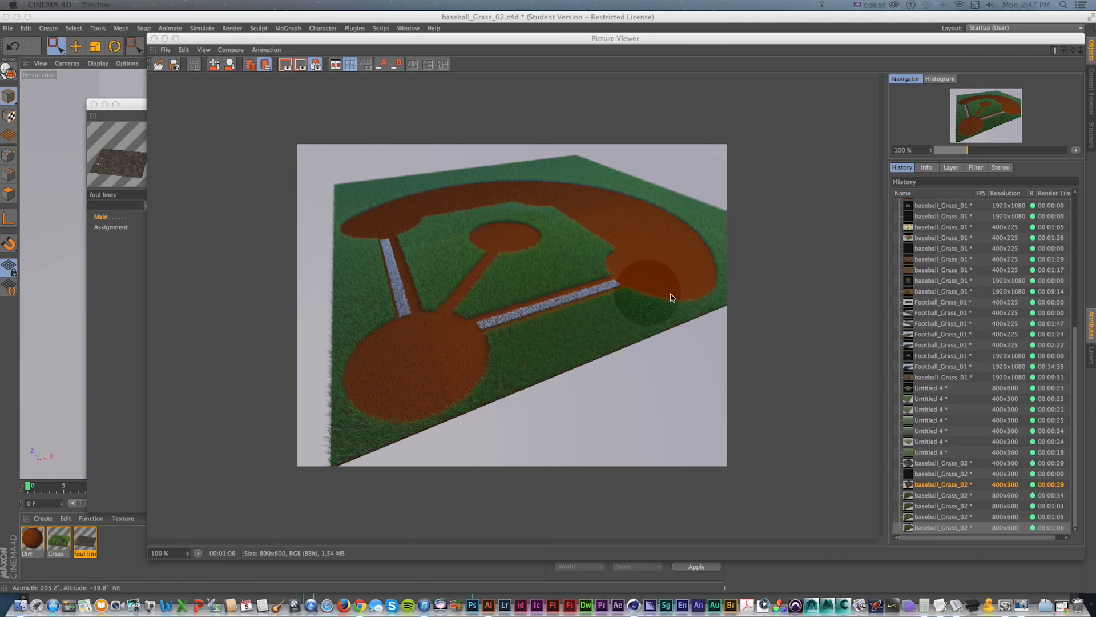
{"action": "left_click", "coordinate": [164, 39]}
Switch to the Football_Grass_01 project and select the Landscape object to examine its size settings alongside the grass material
{"action": "left_click_drag", "start_coordinate": [153, 104], "coordinate": [585, 145]}
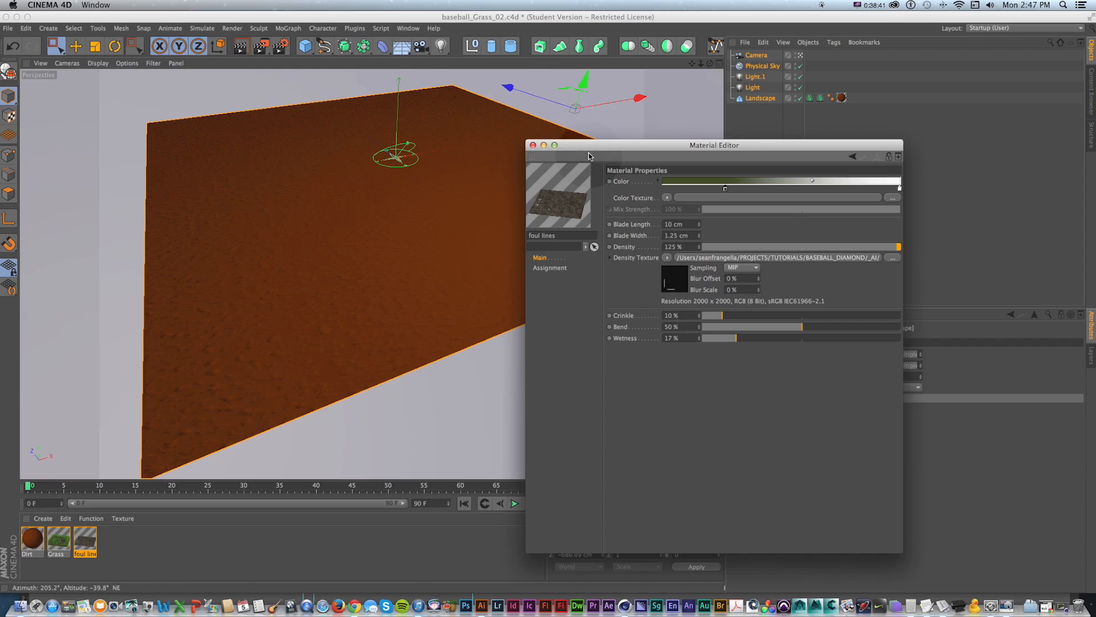
{"action": "left_click_drag", "start_coordinate": [589, 158], "coordinate": [633, 164]}
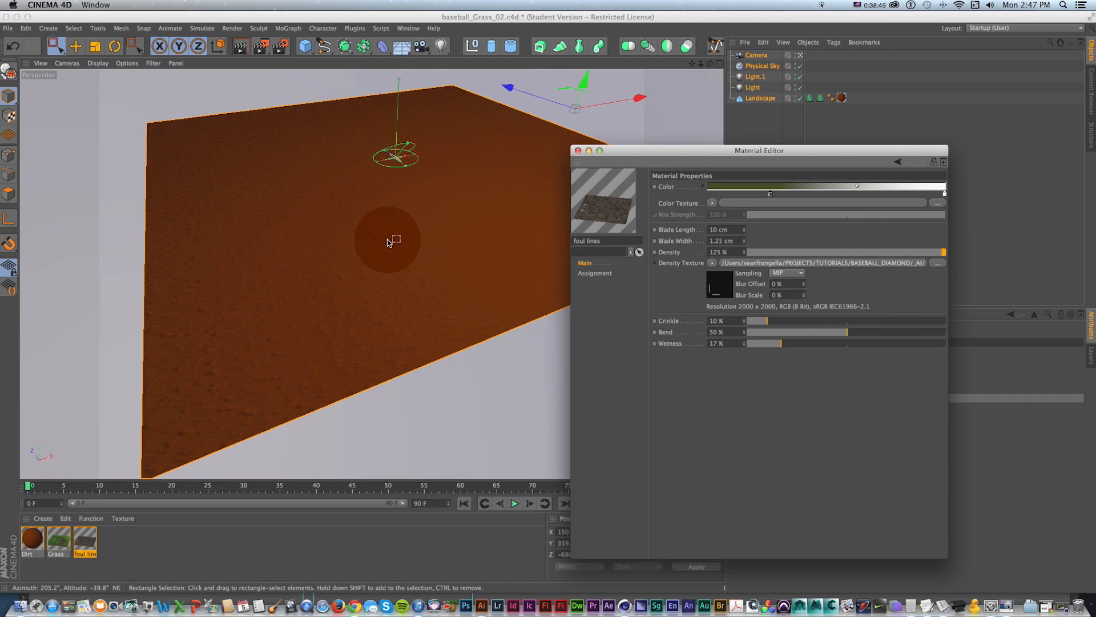
{"action": "key", "text": "v"}
{"action": "mouse_move", "coordinate": [377, 266]}
{"action": "left_click", "coordinate": [378, 285]}
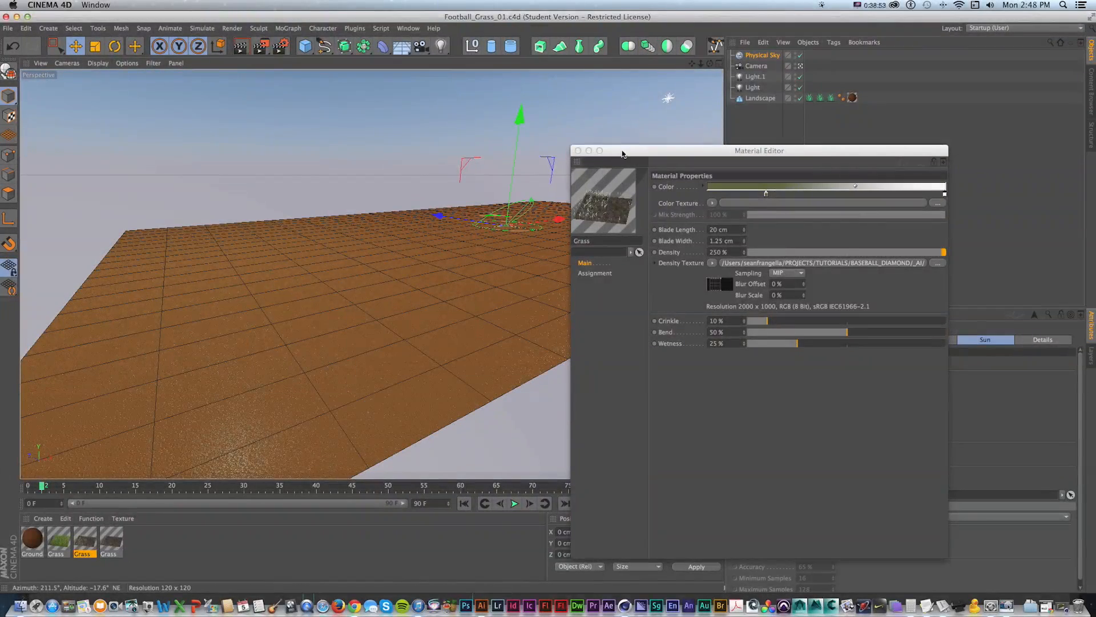
{"action": "left_click_drag", "start_coordinate": [587, 150], "coordinate": [623, 153]}
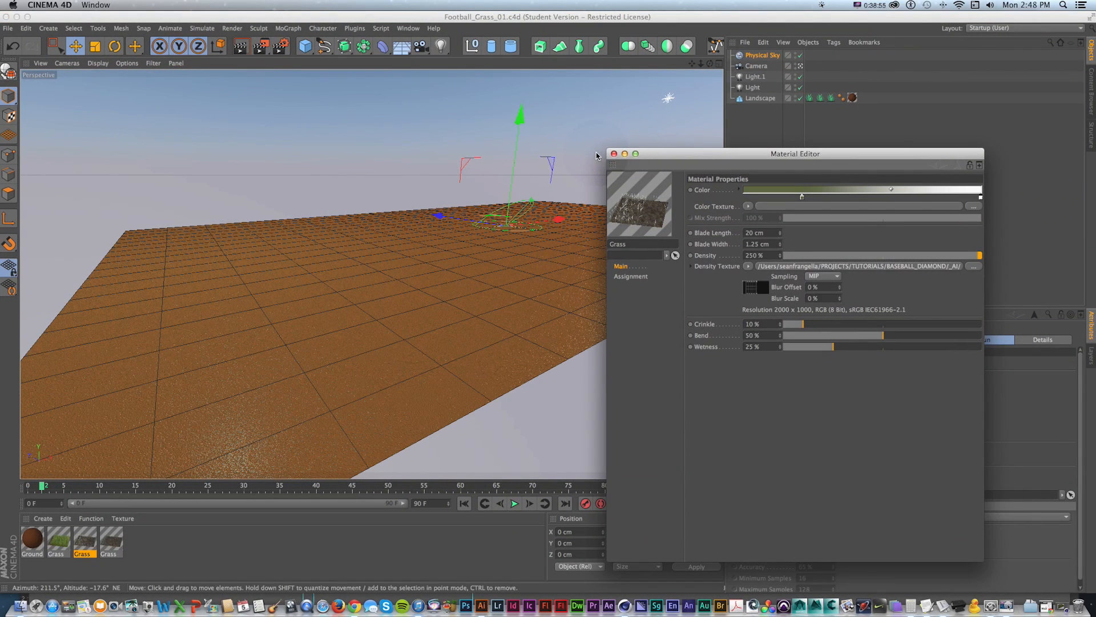
{"action": "left_click_drag", "start_coordinate": [492, 198], "coordinate": [372, 274], "text": "alt"}
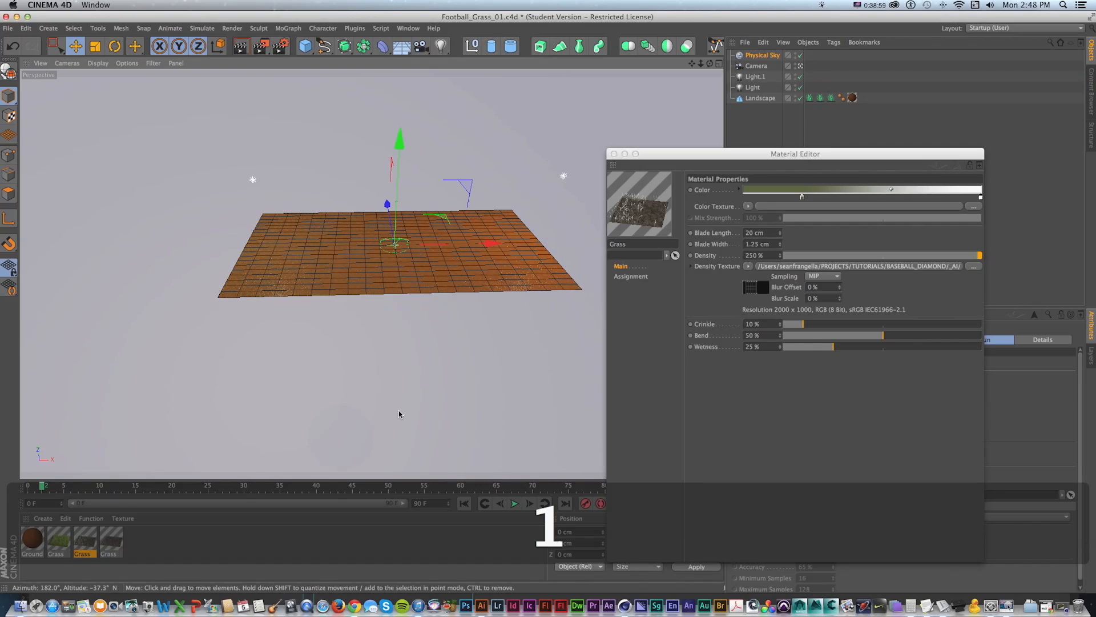
{"action": "left_click_drag", "start_coordinate": [721, 154], "coordinate": [381, 178]}
{"action": "left_click", "coordinate": [761, 98]}
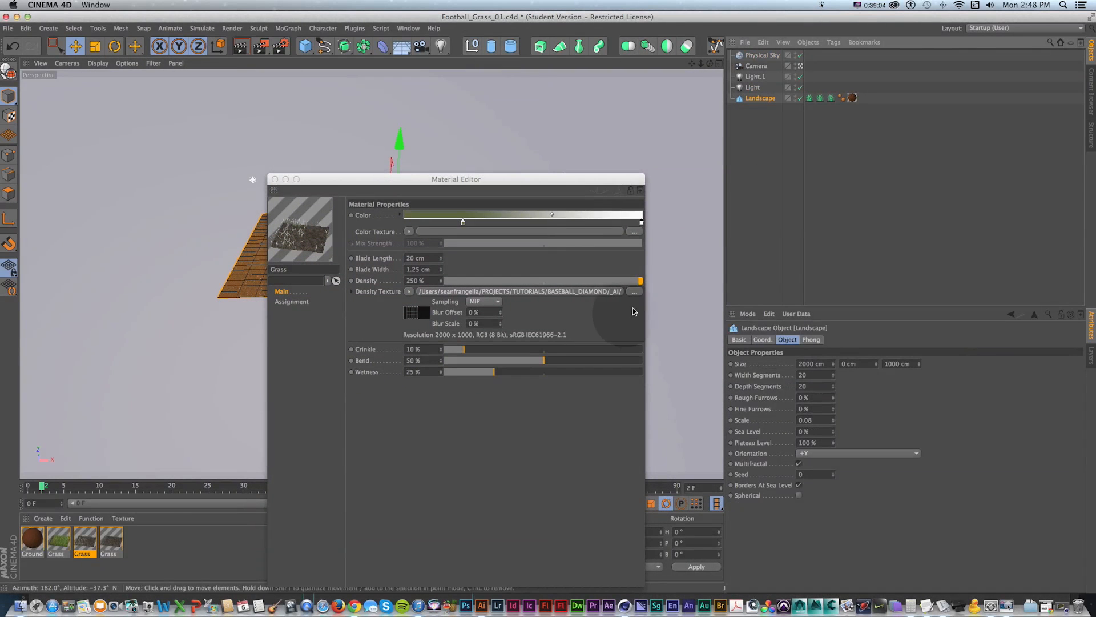
{"action": "left_click_drag", "start_coordinate": [426, 178], "coordinate": [805, 144]}
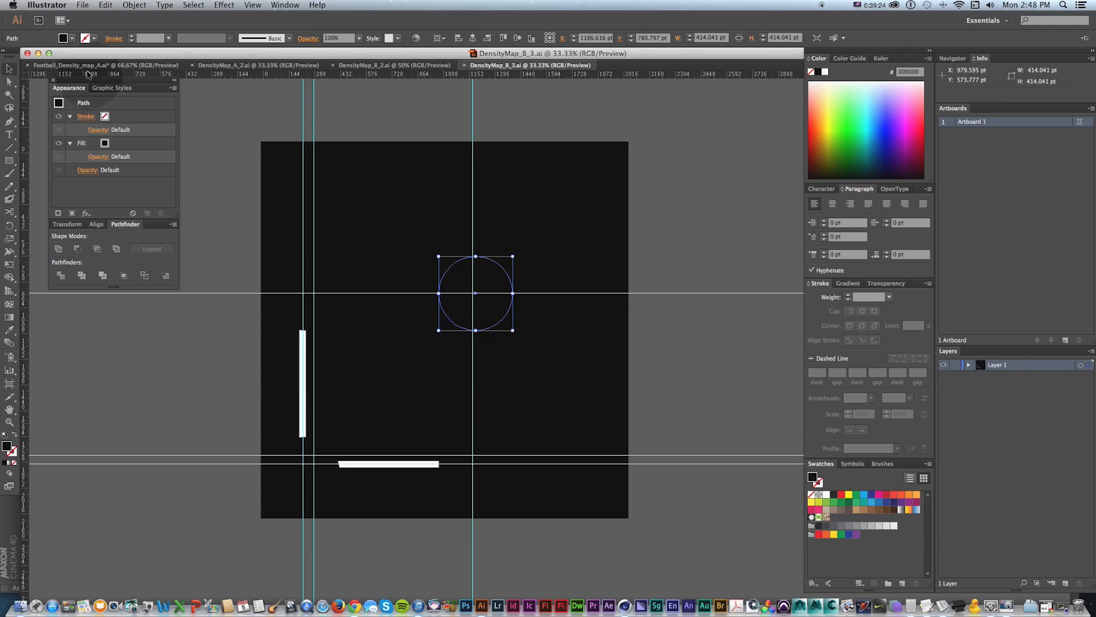
In Illustrator's Football_Density_map_A document, fill the end zone, yard lines, hash marks, numbers and border with white
{"action": "left_click", "coordinate": [88, 65]}
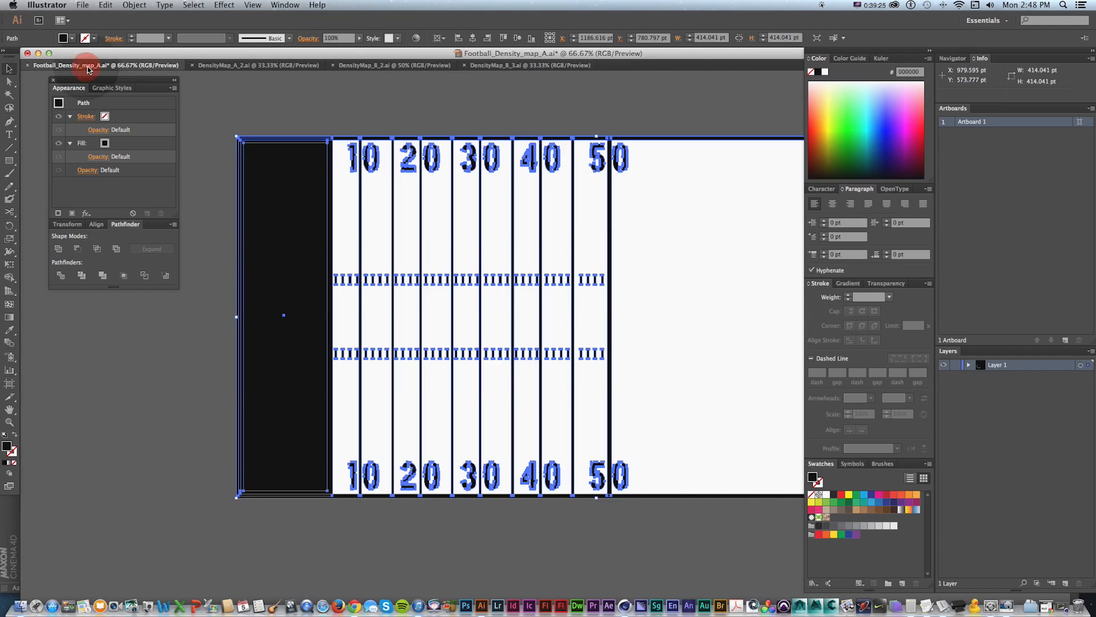
{"action": "mouse_move", "coordinate": [468, 236]}
{"action": "left_mouse_down"}
{"action": "mouse_move", "coordinate": [457, 282]}
{"action": "mouse_move", "coordinate": [481, 222]}
{"action": "mouse_move", "coordinate": [455, 220]}
{"action": "left_mouse_up"}
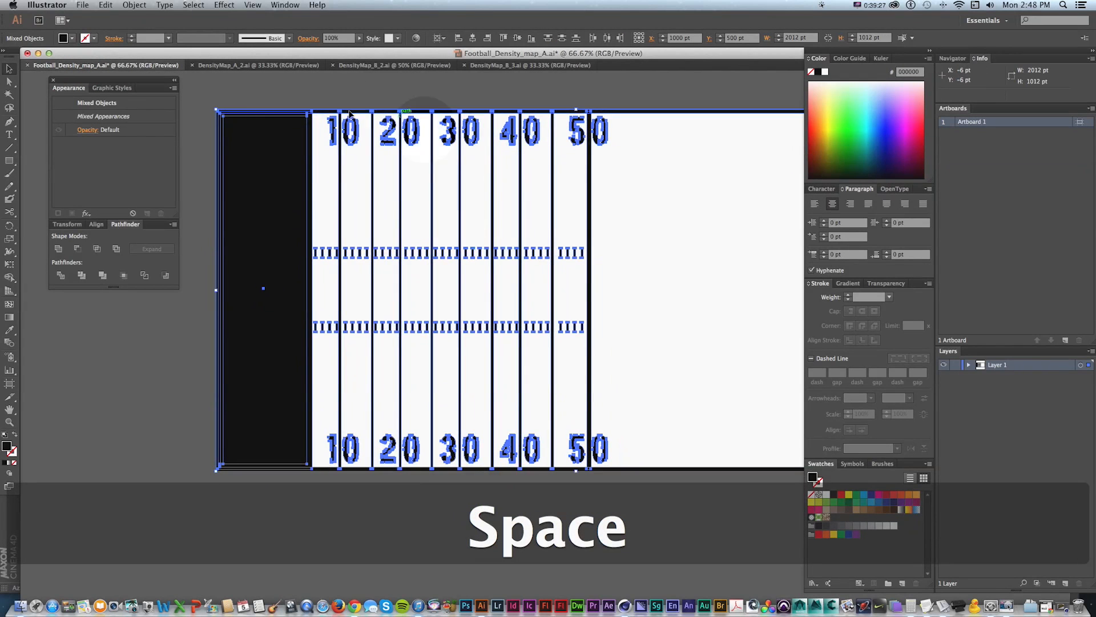
{"action": "key", "text": "v"}
{"action": "left_click", "coordinate": [173, 328]}
{"action": "left_click_drag", "start_coordinate": [456, 270], "coordinate": [484, 271]}
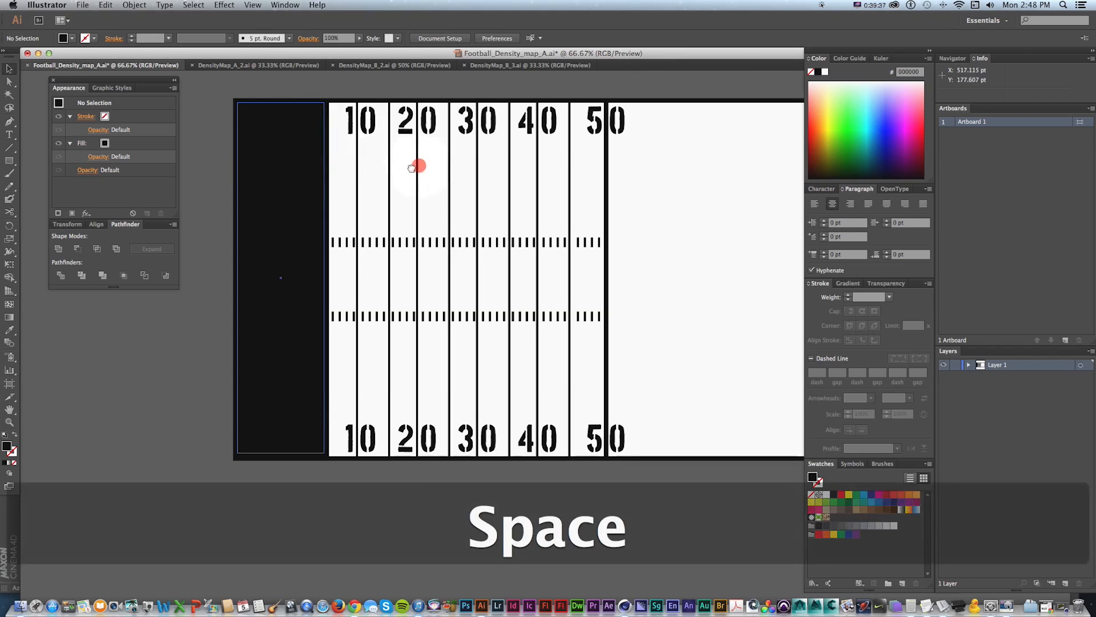
{"action": "left_click_drag", "start_coordinate": [417, 167], "coordinate": [397, 188]}
{"action": "left_click_drag", "start_coordinate": [196, 98], "coordinate": [673, 524]}
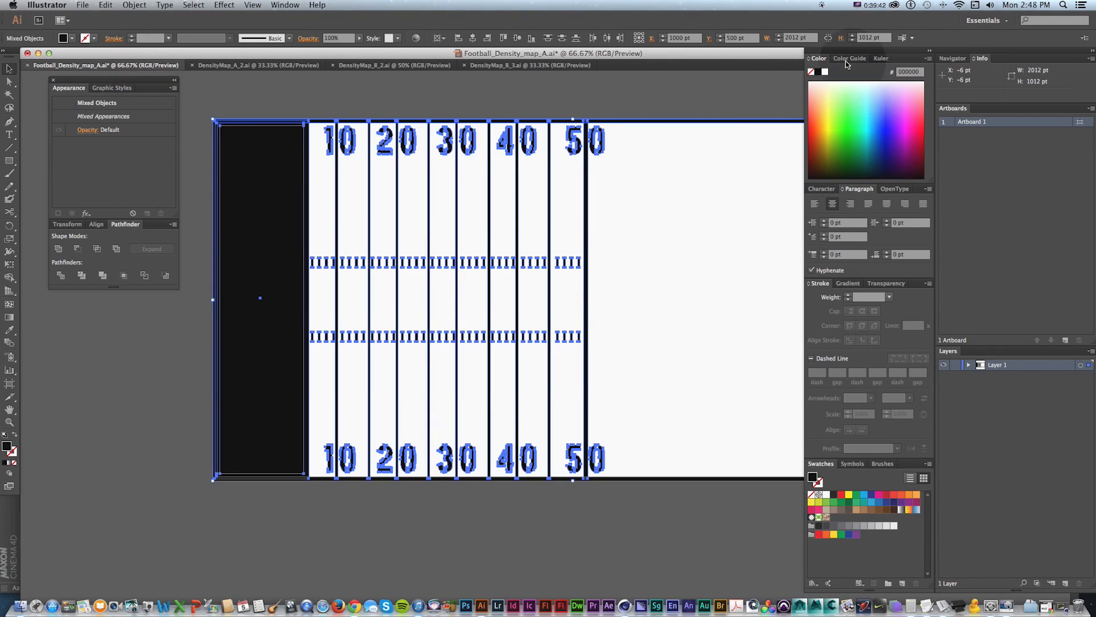
{"action": "left_click", "coordinate": [824, 72]}
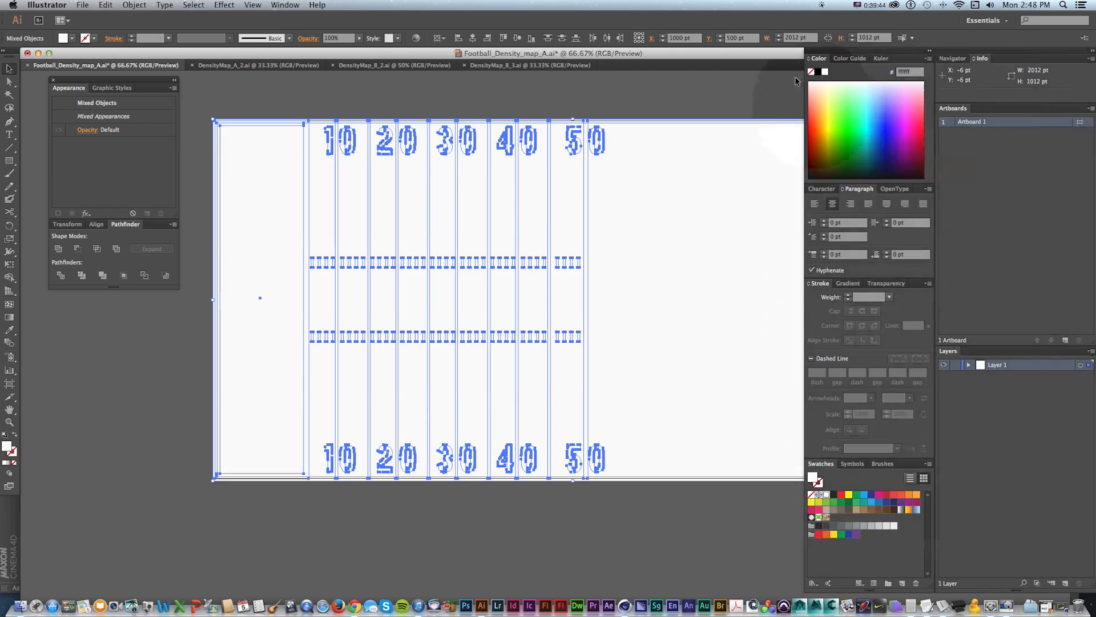
Draw a rectangle about 2082 by 1100 pt covering the artboard, place it behind the field markings and fill it black
{"action": "key", "text": "m"}
{"action": "key", "text": "super+minus"}
{"action": "key", "text": "space"}
{"action": "left_click_drag", "start_coordinate": [290, 164], "coordinate": [774, 456]}
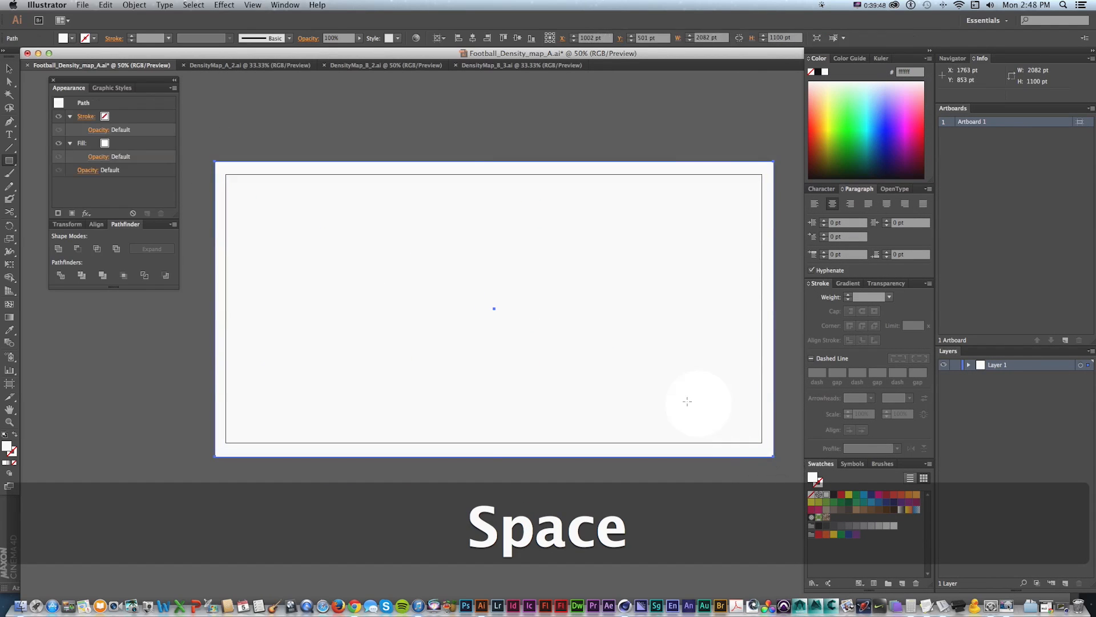
{"action": "key", "text": "super+x"}
{"action": "key", "text": "super+b"}
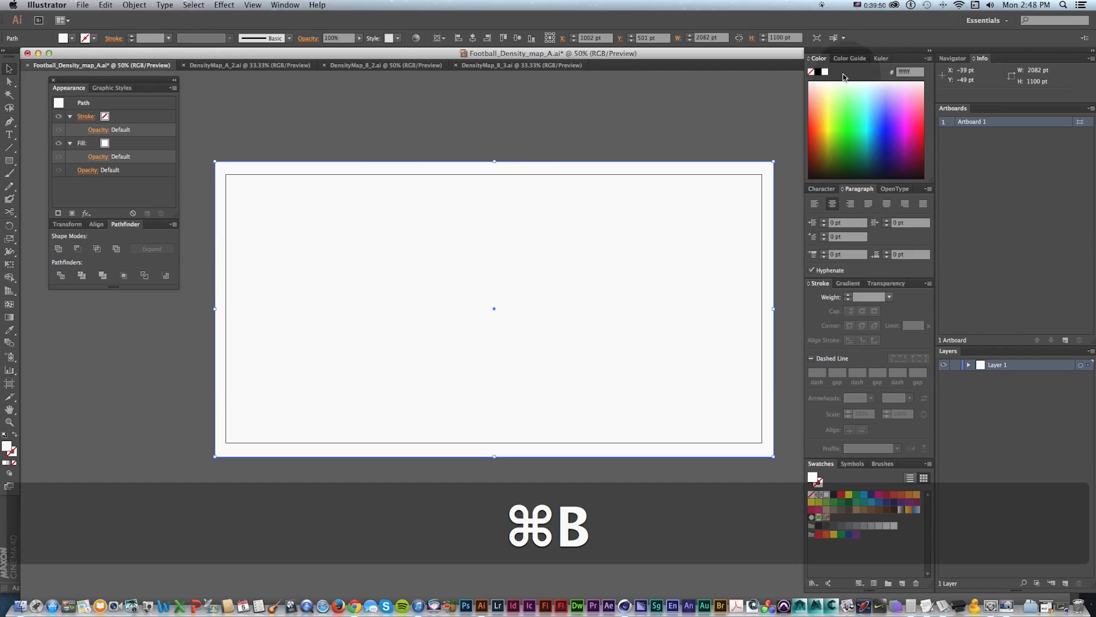
{"action": "left_click", "coordinate": [818, 72]}
Replace the white end zone rectangle with a slightly smaller black-filled one, about 234 by 972 pt
{"action": "key", "text": "z"}
{"action": "left_click", "coordinate": [255, 225]}
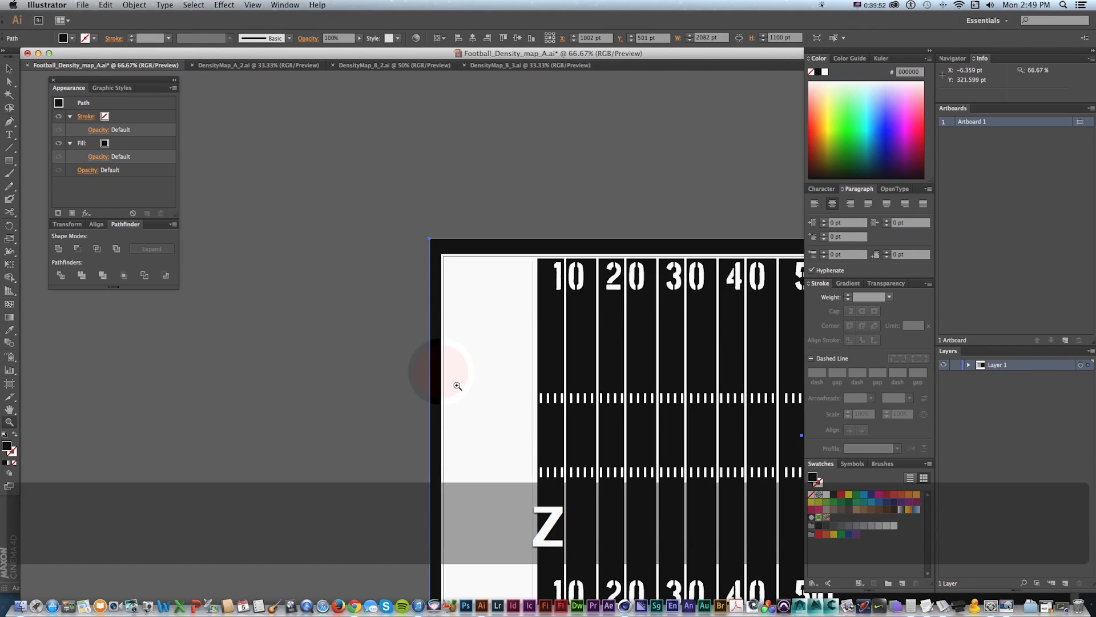
{"action": "key", "text": "space"}
{"action": "left_click_drag", "start_coordinate": [452, 379], "coordinate": [332, 224]}
{"action": "key", "text": "v"}
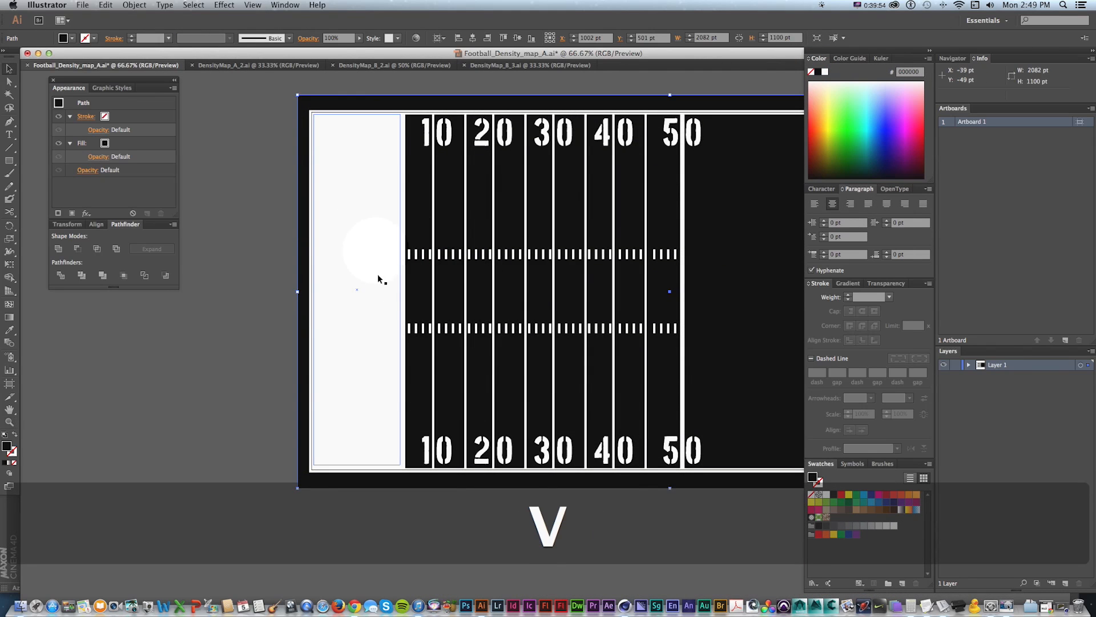
{"action": "left_click", "coordinate": [340, 209]}
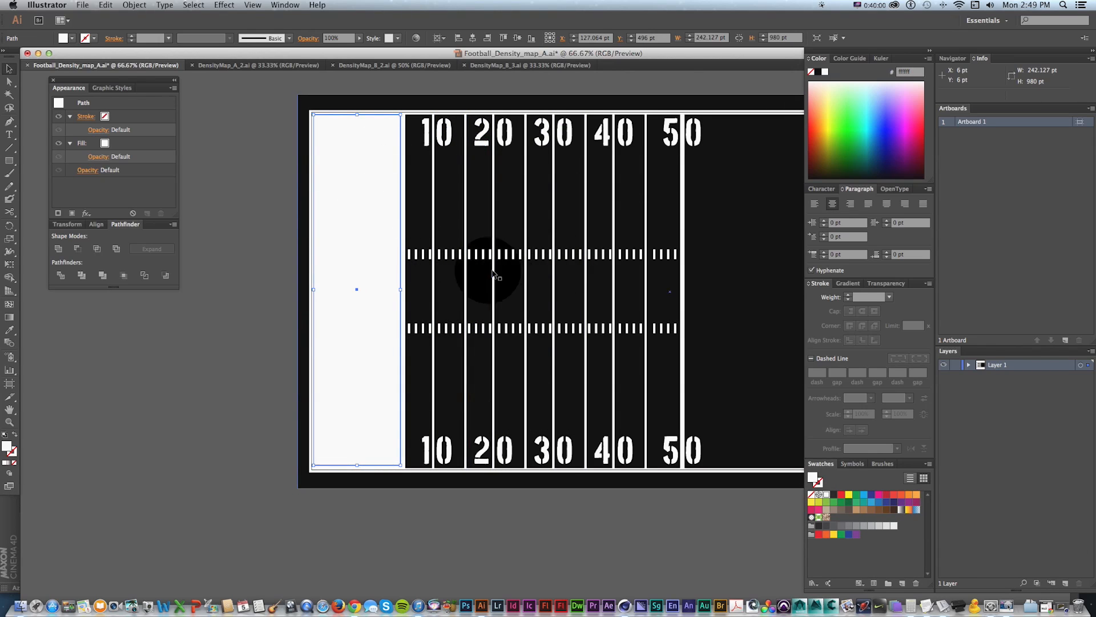
{"action": "key", "text": "BackSpace"}
{"action": "key", "text": "m"}
{"action": "left_click_drag", "start_coordinate": [316, 115], "coordinate": [401, 465]}
{"action": "left_click", "coordinate": [824, 78]}
{"action": "left_click", "coordinate": [818, 72]}
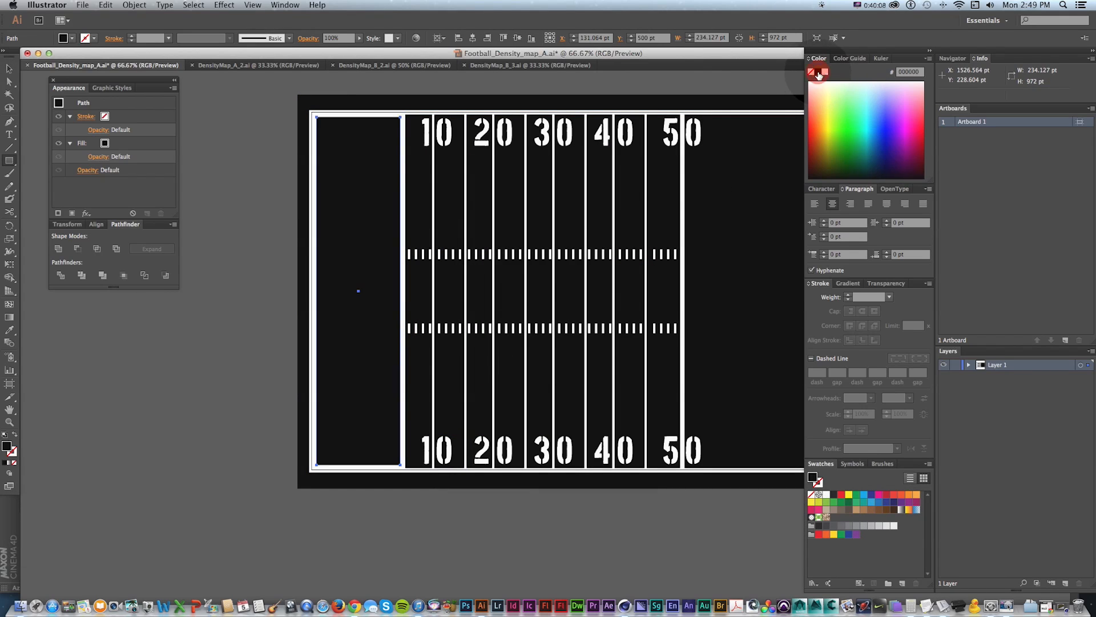
{"action": "key", "text": "v"}
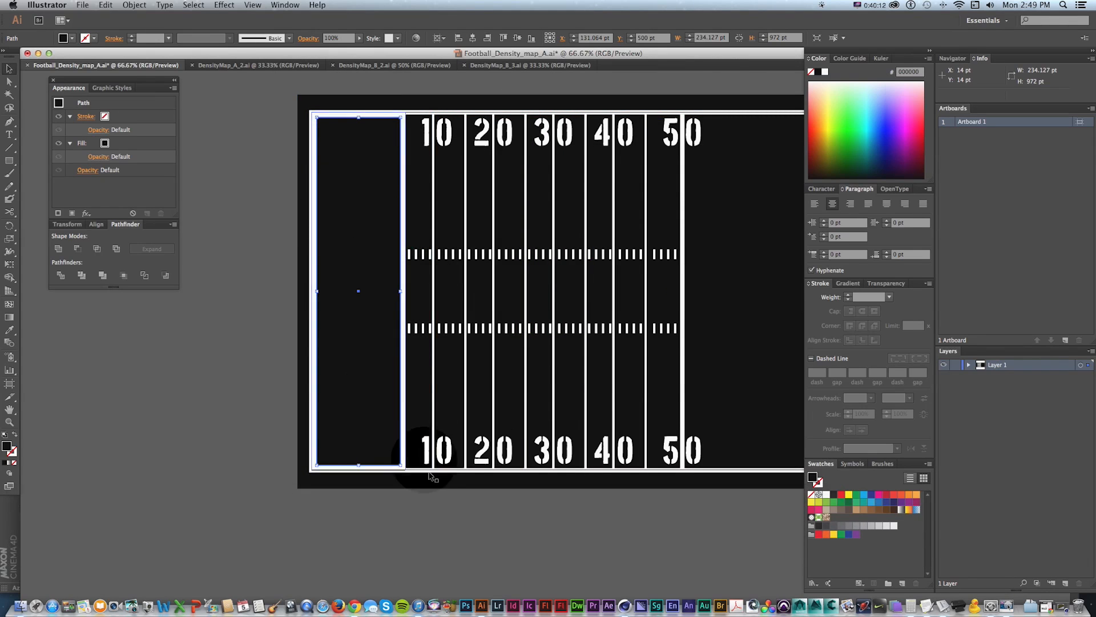
{"action": "key", "text": "alt+shift+super+s"}
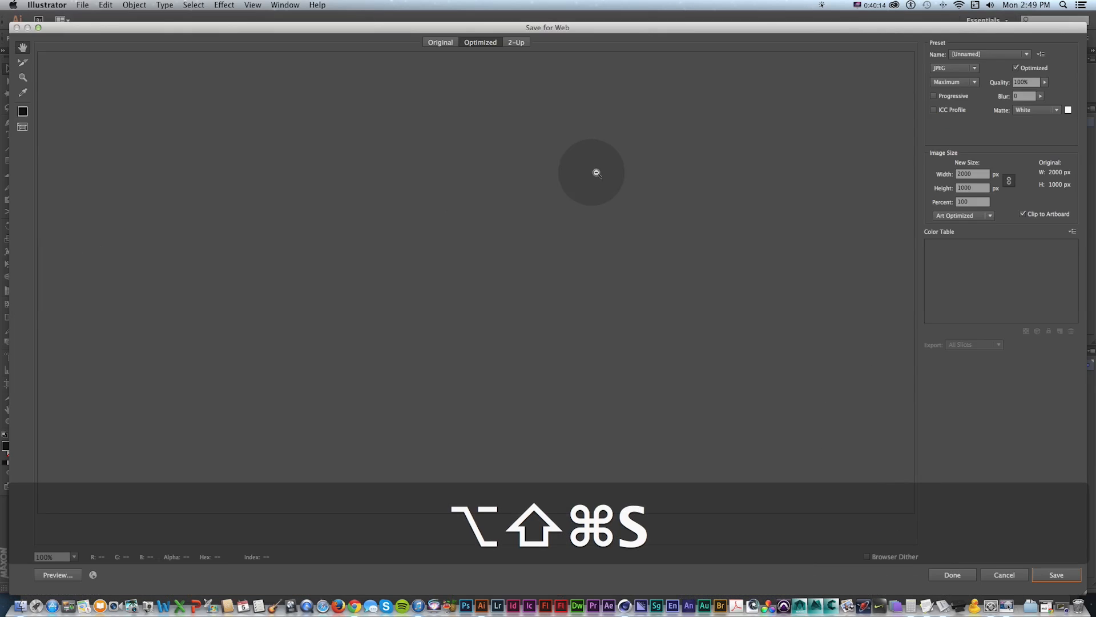
{"action": "key", "text": "Return"}
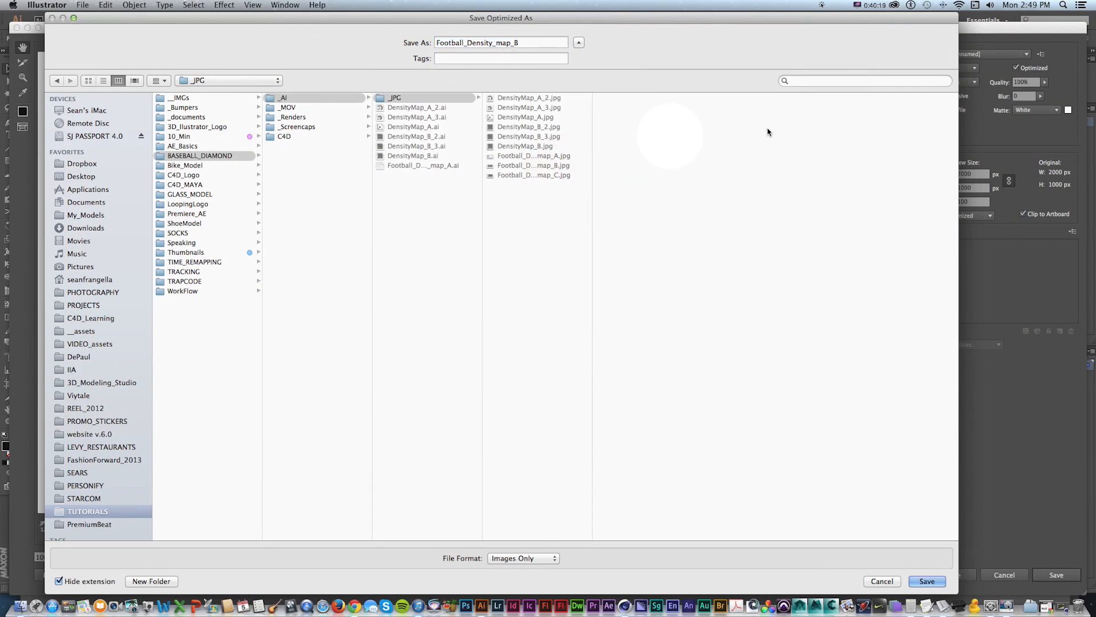
{"action": "key", "text": "Escape"}
{"action": "key", "text": "Escape"}
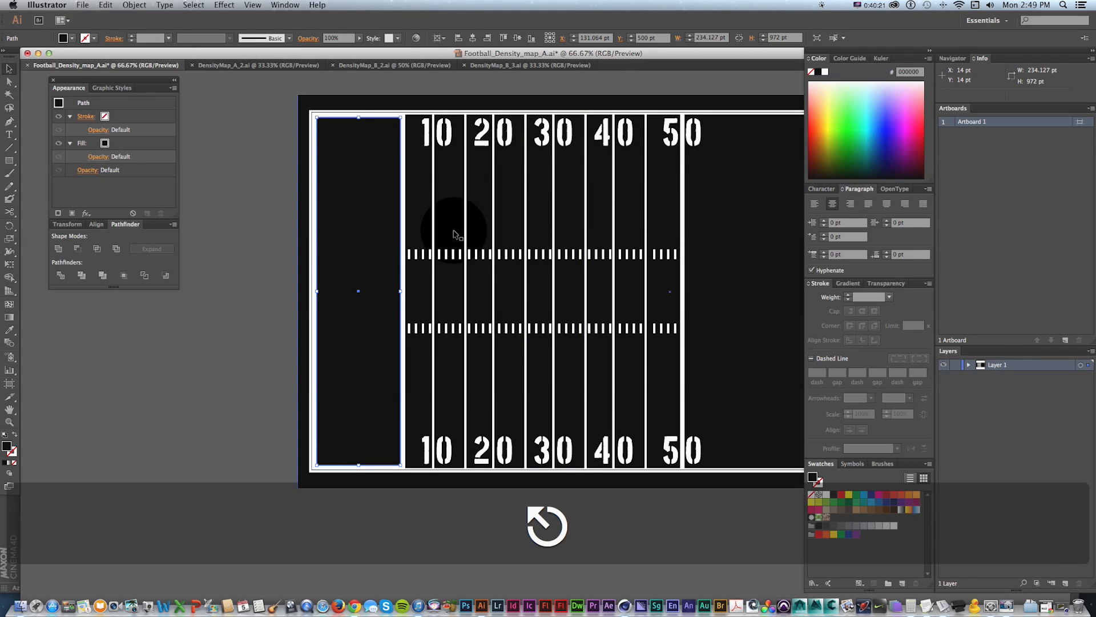
Fill the selected end zone rectangle with white
{"action": "key", "text": "super+minus"}
{"action": "key", "text": "space"}
{"action": "left_click_drag", "start_coordinate": [454, 224], "coordinate": [458, 207]}
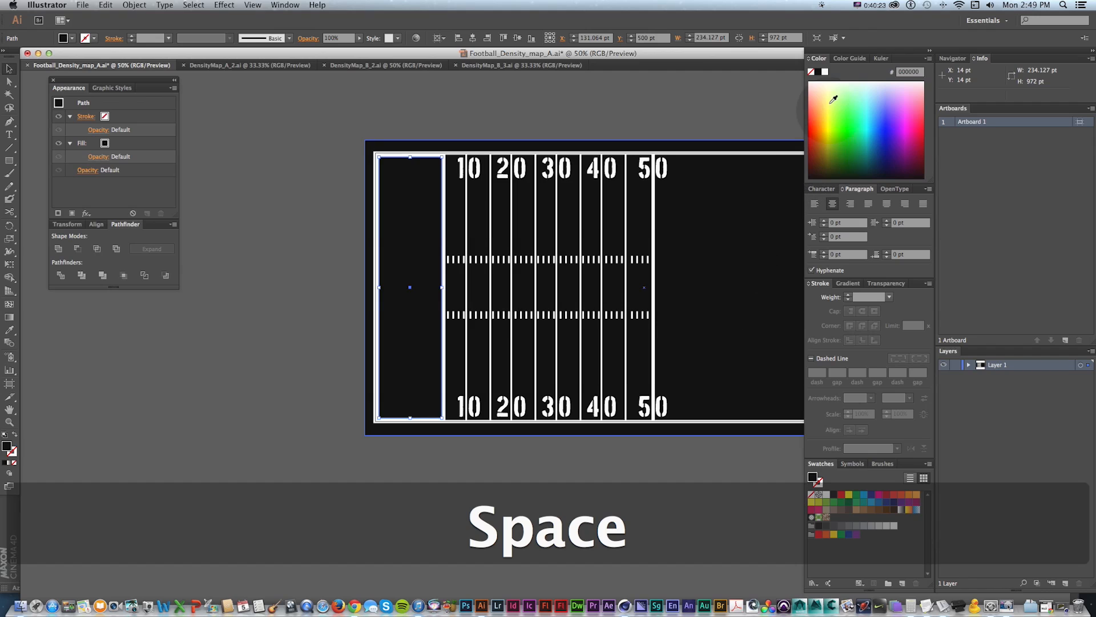
{"action": "left_click", "coordinate": [824, 72]}
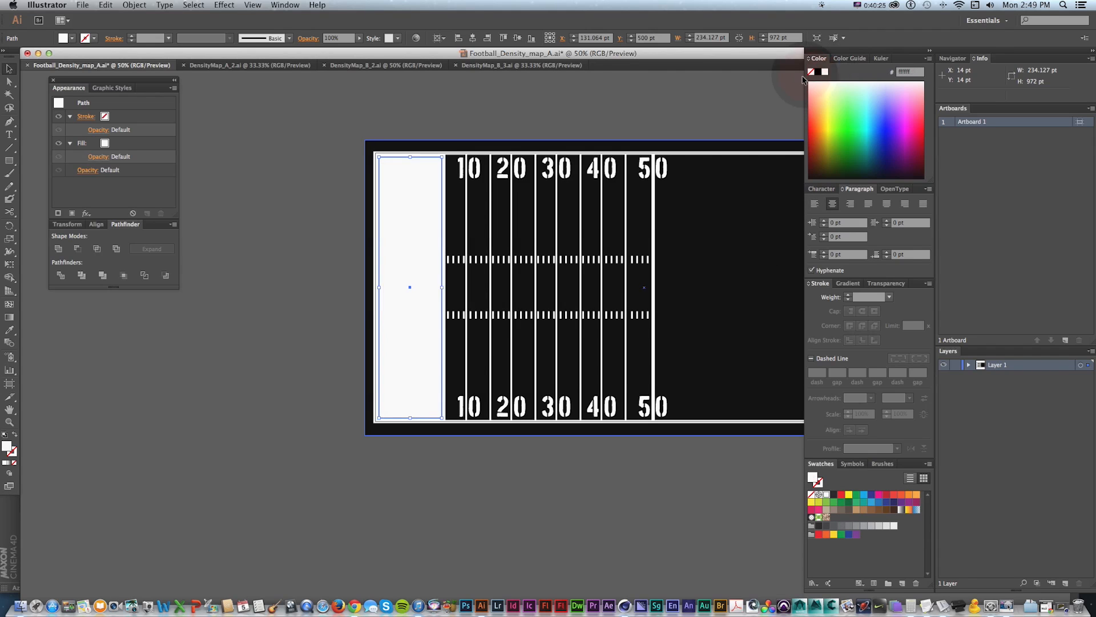
Delete all the other field markings, keeping only the white end zone rectangle in its original place on the black background
{"action": "key", "text": "super+x"}
{"action": "key", "text": "space"}
{"action": "left_click_drag", "start_coordinate": [545, 197], "coordinate": [411, 196]}
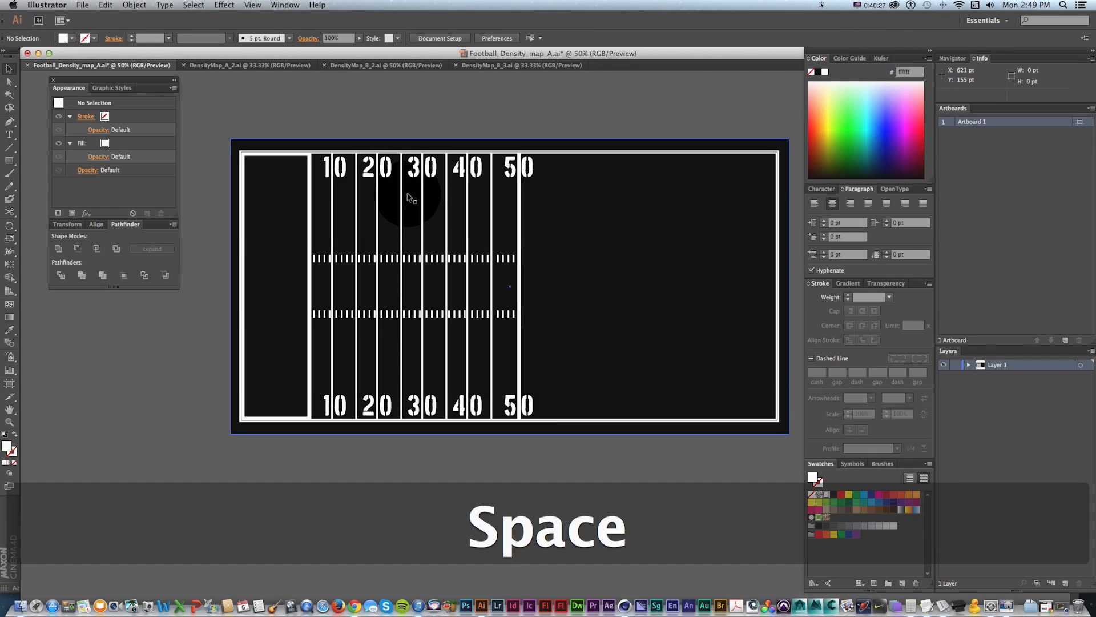
{"action": "key", "text": "super+a"}
{"action": "left_click", "coordinate": [285, 143], "text": "shift"}
{"action": "key", "text": "BackSpace"}
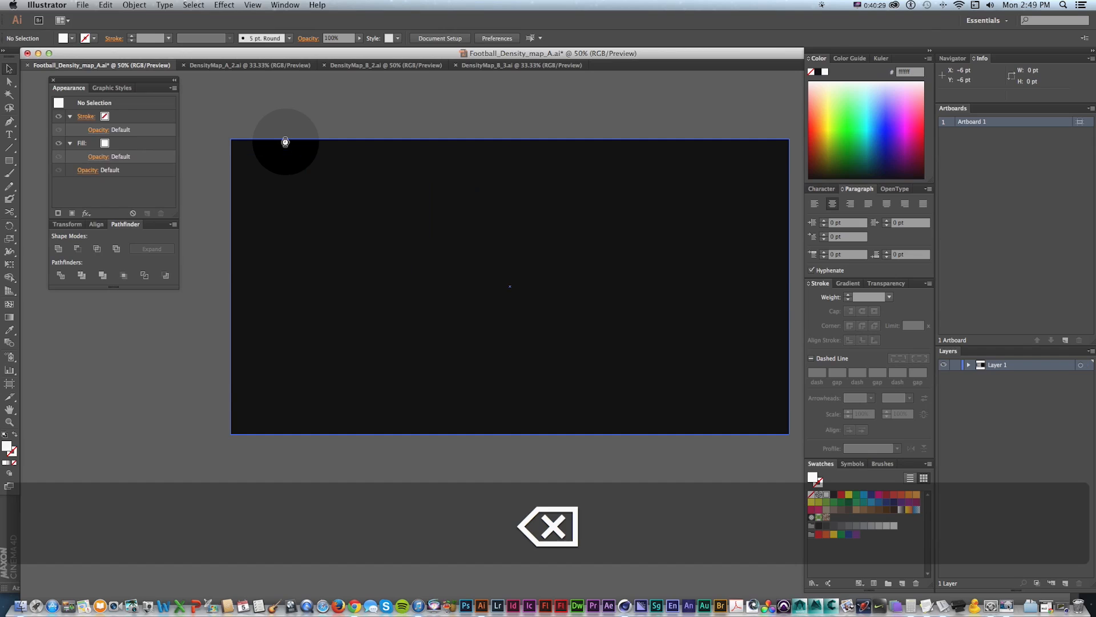
{"action": "key", "text": "super+f"}
{"action": "key", "text": "space"}
{"action": "left_click_drag", "start_coordinate": [442, 227], "coordinate": [538, 232]}
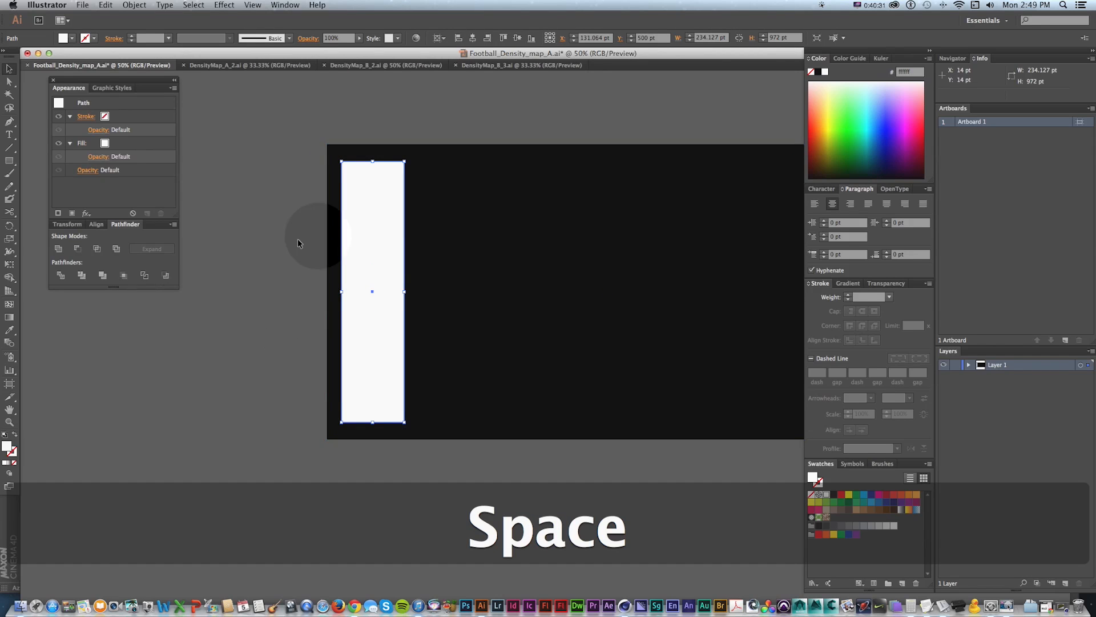
Inspect the end zone rectangle's upper edge up close, undoing and redoing the last two changes to compare states
{"action": "key", "text": "z"}
{"action": "left_click_drag", "start_coordinate": [293, 114], "coordinate": [486, 239]}
{"action": "key", "text": "space"}
{"action": "left_click_drag", "start_coordinate": [580, 233], "coordinate": [476, 175]}
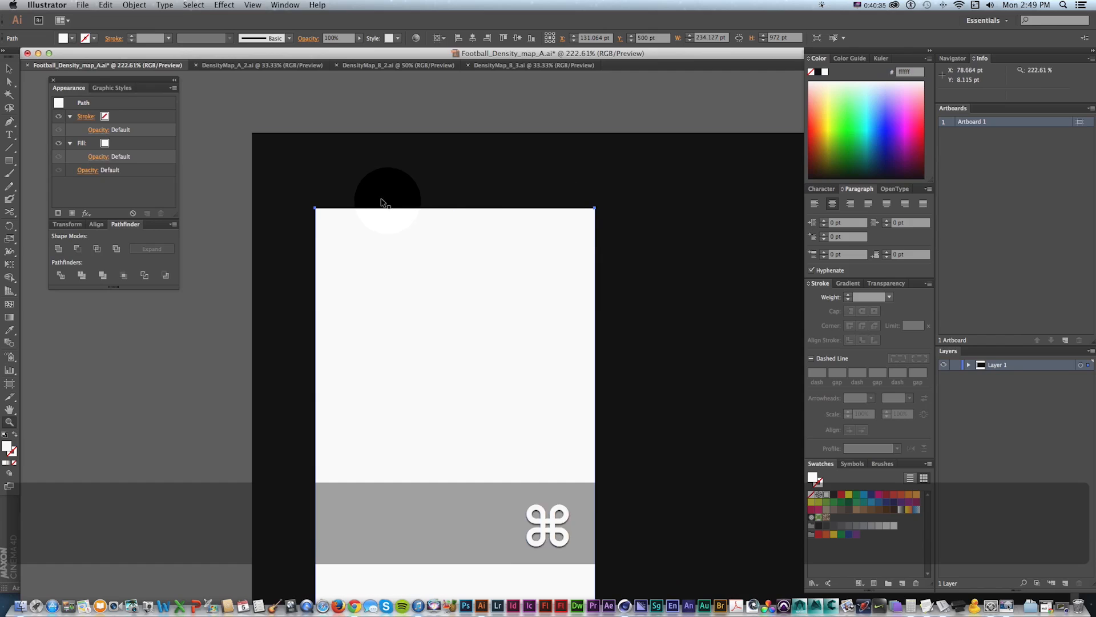
{"action": "key", "text": "super+z"}
{"action": "key", "text": "super+z"}
{"action": "key", "text": "shift+super+z"}
{"action": "key", "text": "shift+super+z"}
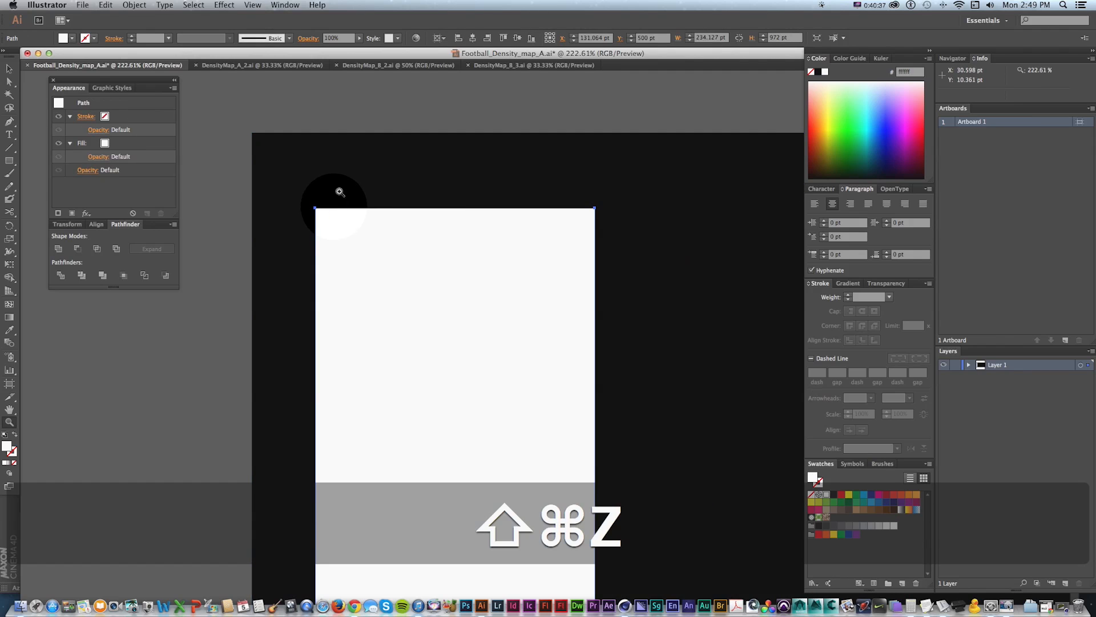
{"action": "key", "text": "v"}
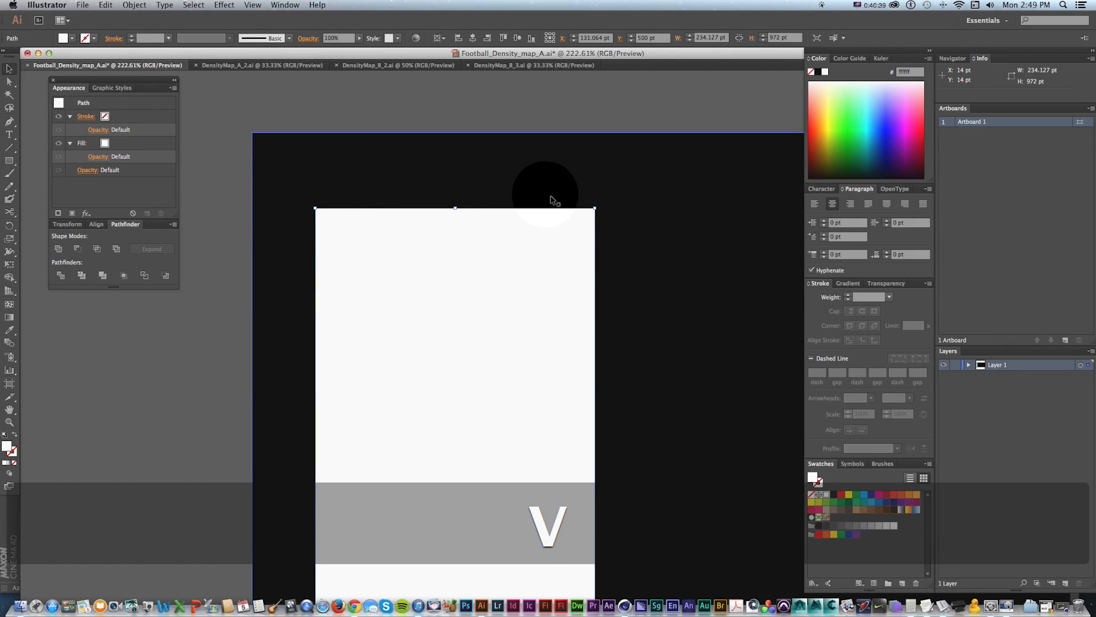
{"action": "key", "text": "alt+shift+super+s"}
{"action": "key", "text": "Return"}
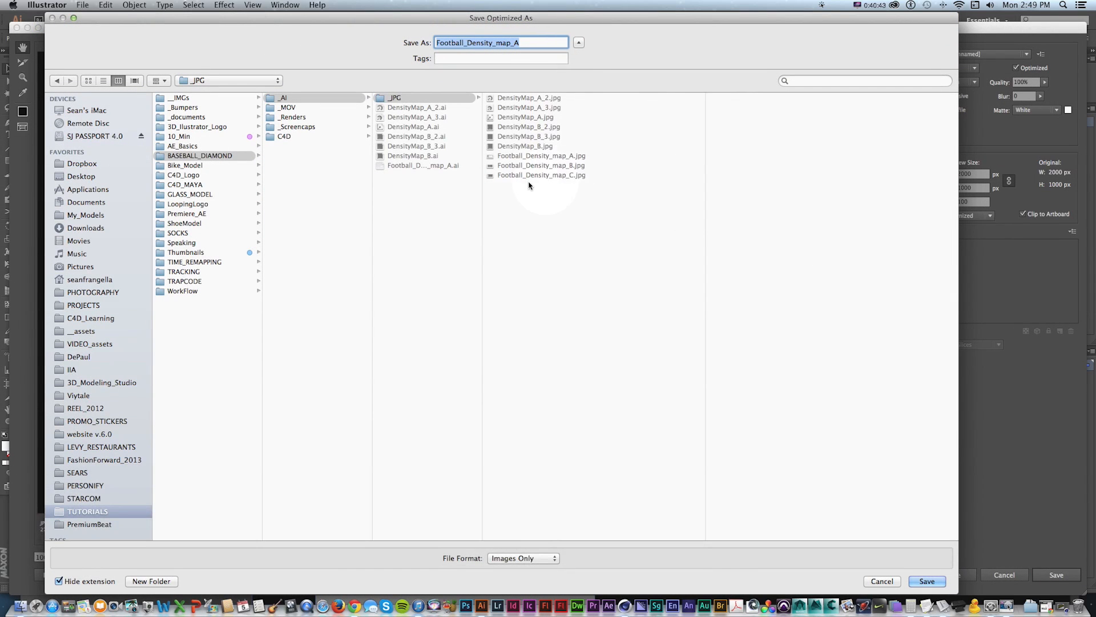
{"action": "key", "text": "Return"}
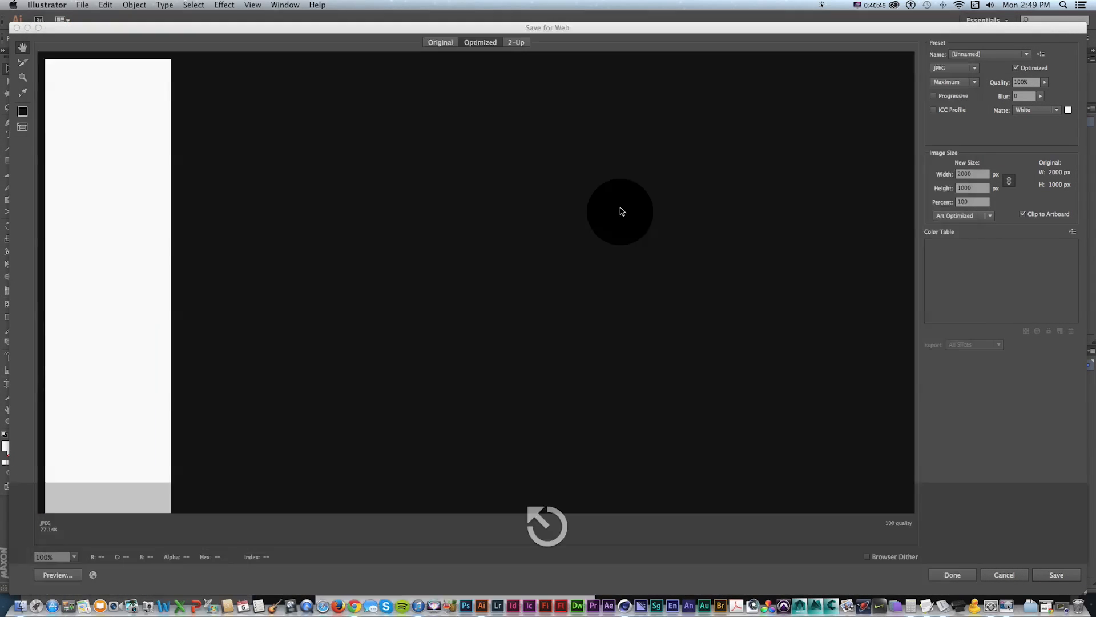
Switch to Cinema 4D and review the color, blade and density map settings of the three football grass materials
{"action": "key", "text": "super+Tab"}
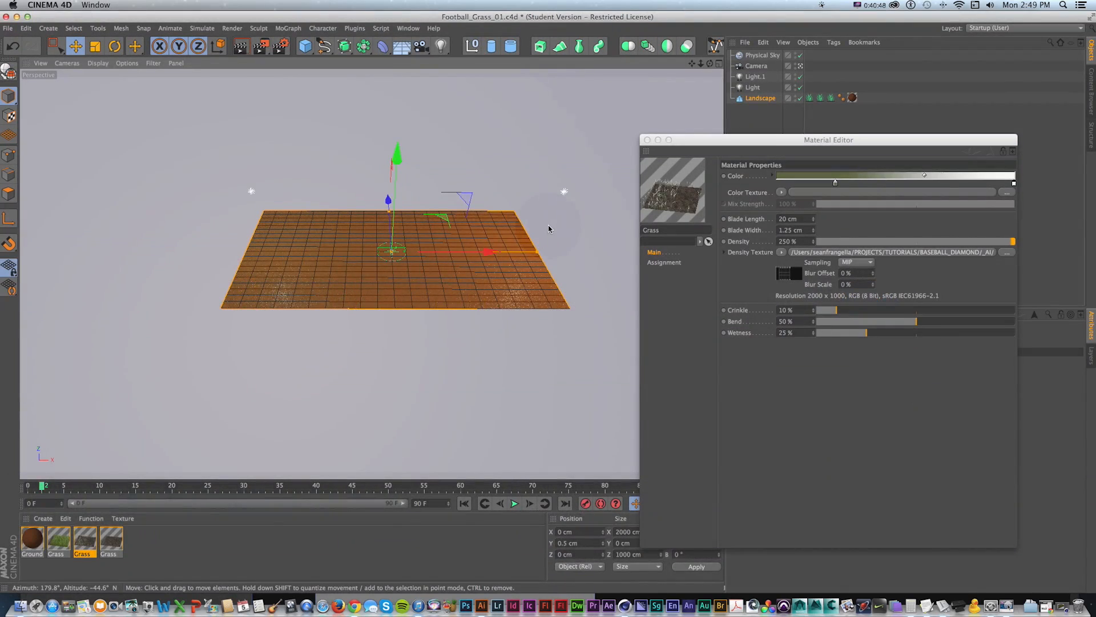
{"action": "left_click_drag", "start_coordinate": [308, 285], "coordinate": [484, 317]}
{"action": "scroll", "coordinate": [357, 293], "scroll_direction": "down", "scroll_amount": 5}
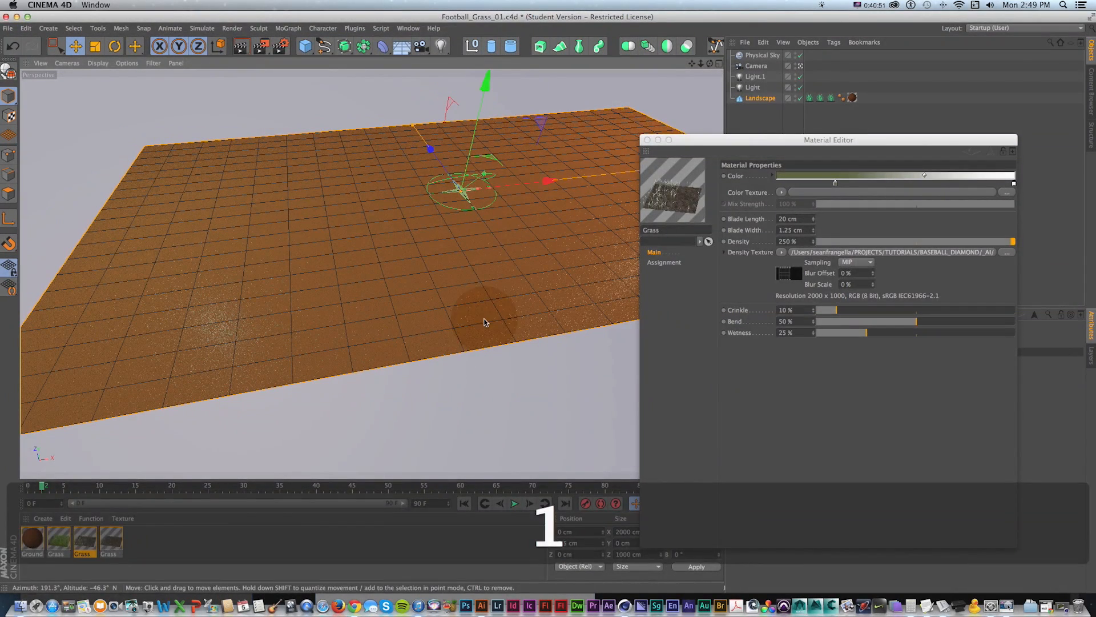
{"action": "left_click", "coordinate": [647, 140]}
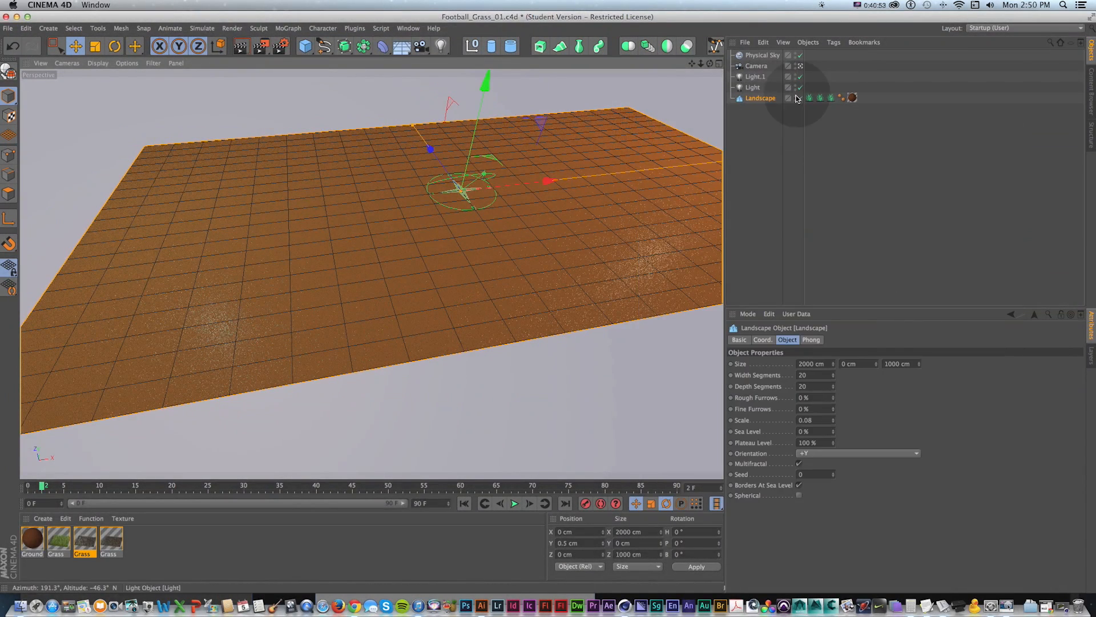
{"action": "double_click", "coordinate": [69, 545]}
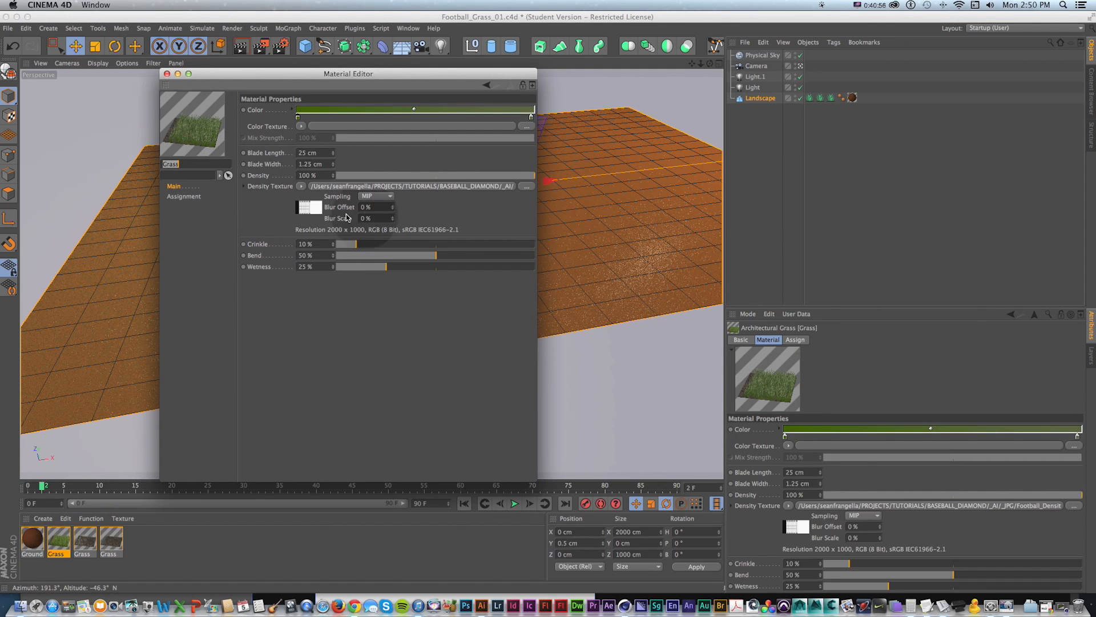
{"action": "left_click", "coordinate": [83, 545]}
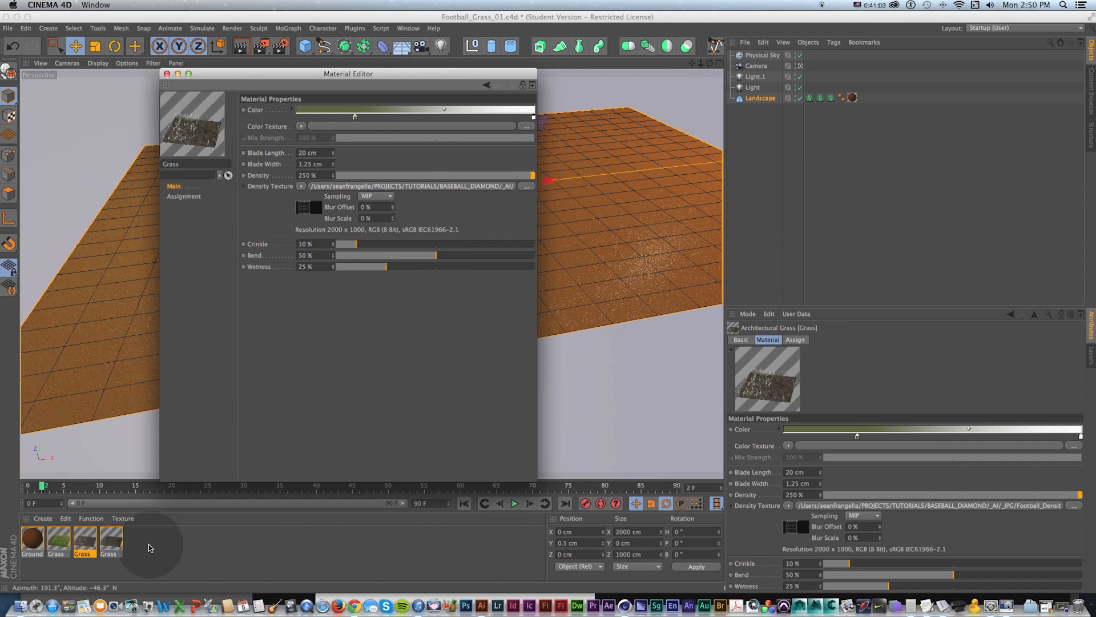
{"action": "left_click", "coordinate": [110, 543]}
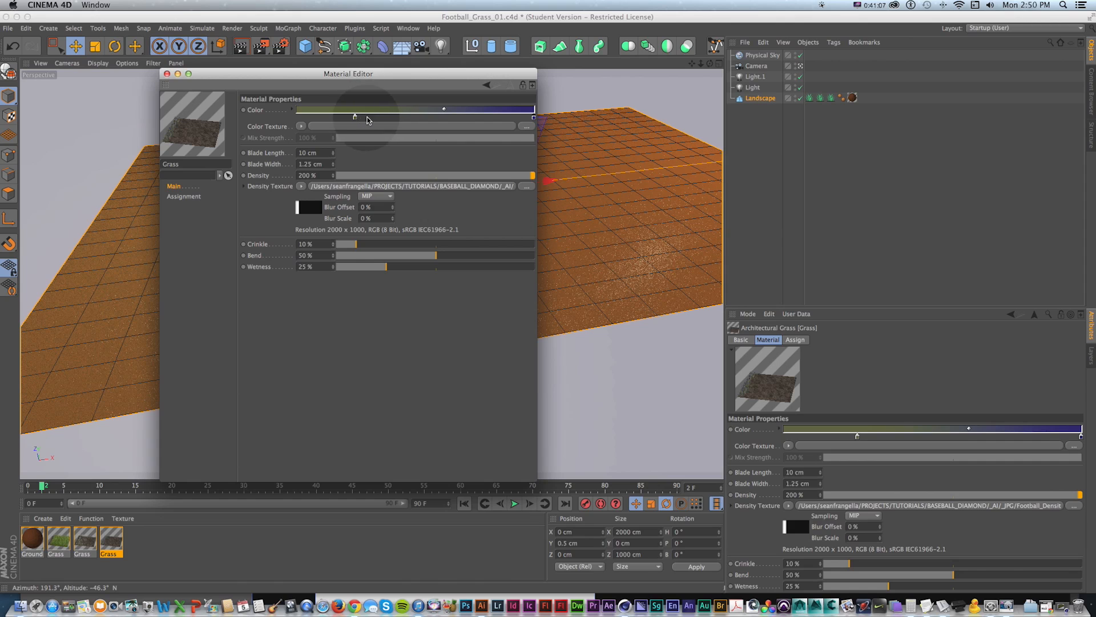
{"action": "left_click_drag", "start_coordinate": [245, 73], "coordinate": [608, 50]}
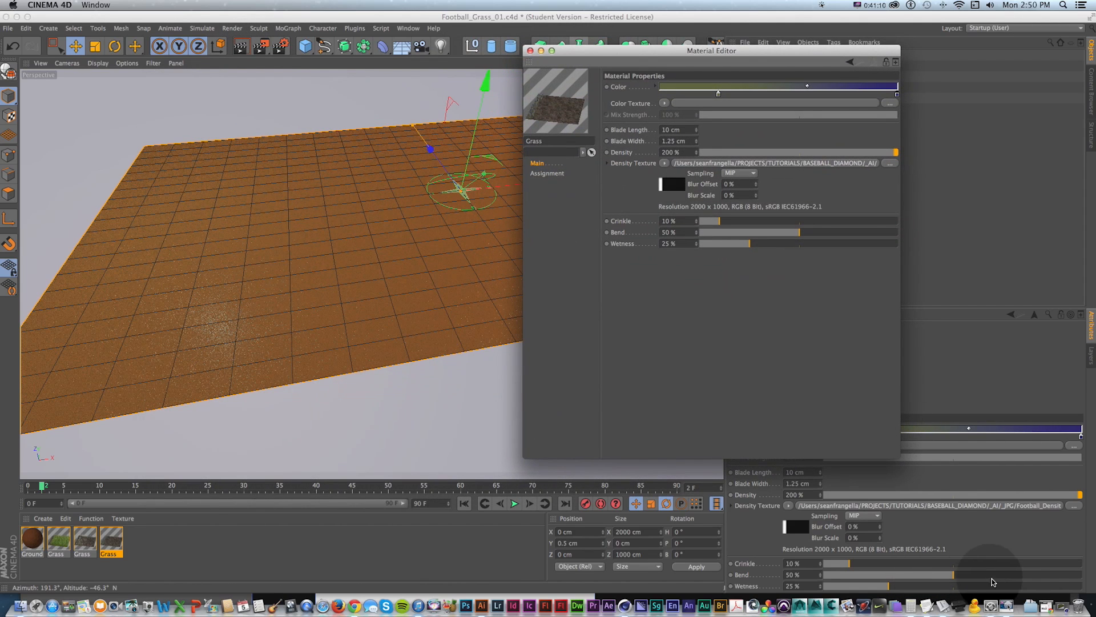
Show the finished 1920x1080 Football_Grass_01 render in the Picture Viewer and compare it with the blue end zone grass material
{"action": "left_click", "coordinate": [1066, 606]}
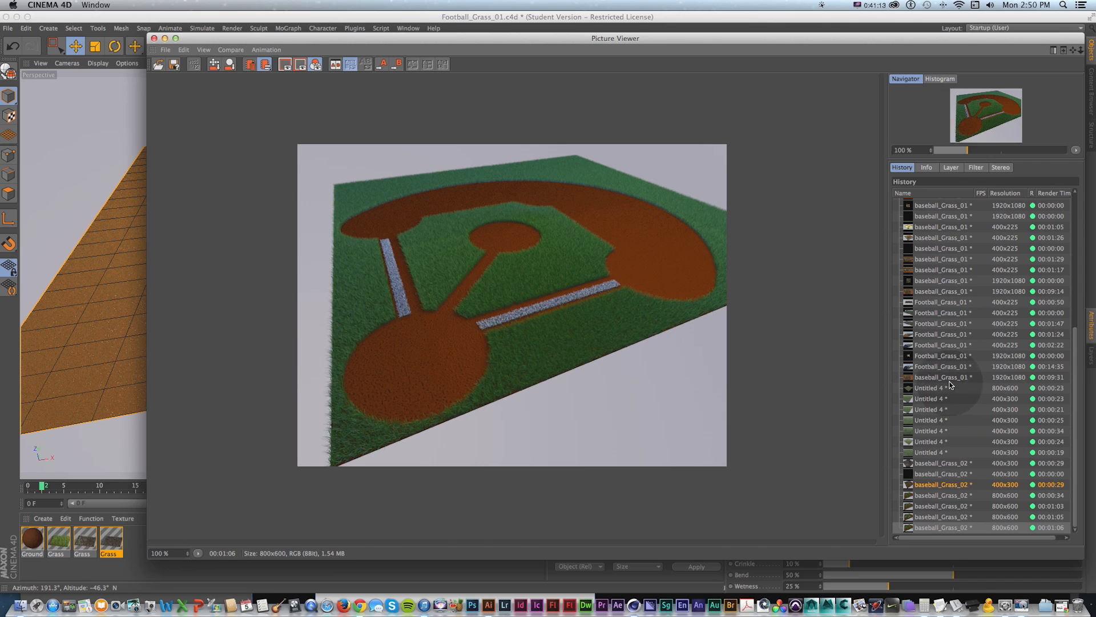
{"action": "left_click", "coordinate": [937, 346]}
{"action": "left_click", "coordinate": [938, 366]}
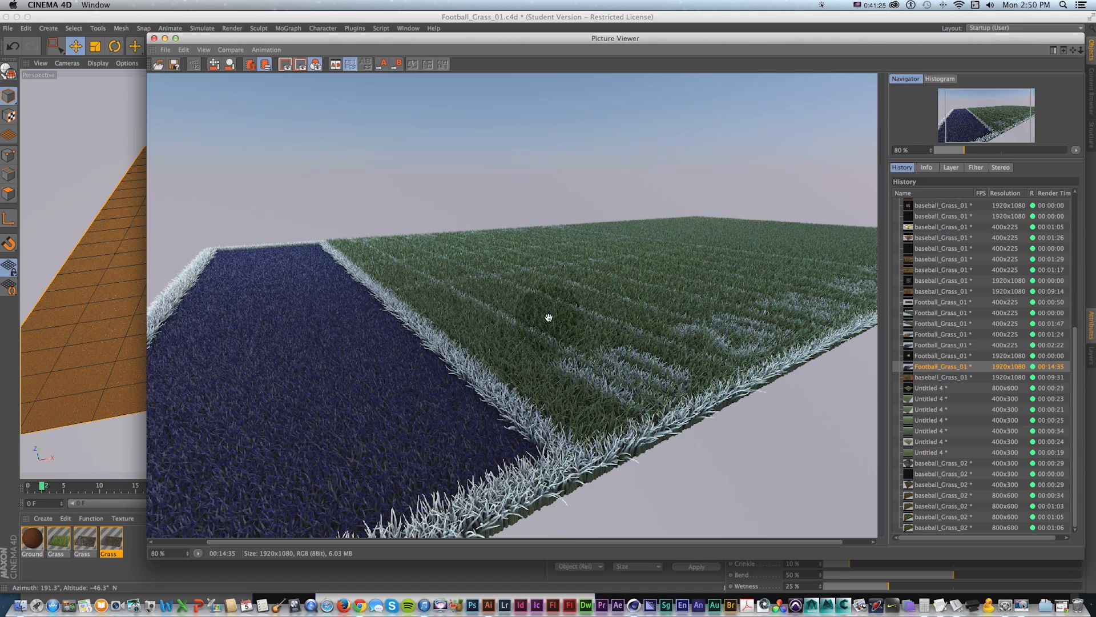
{"action": "double_click", "coordinate": [109, 539]}
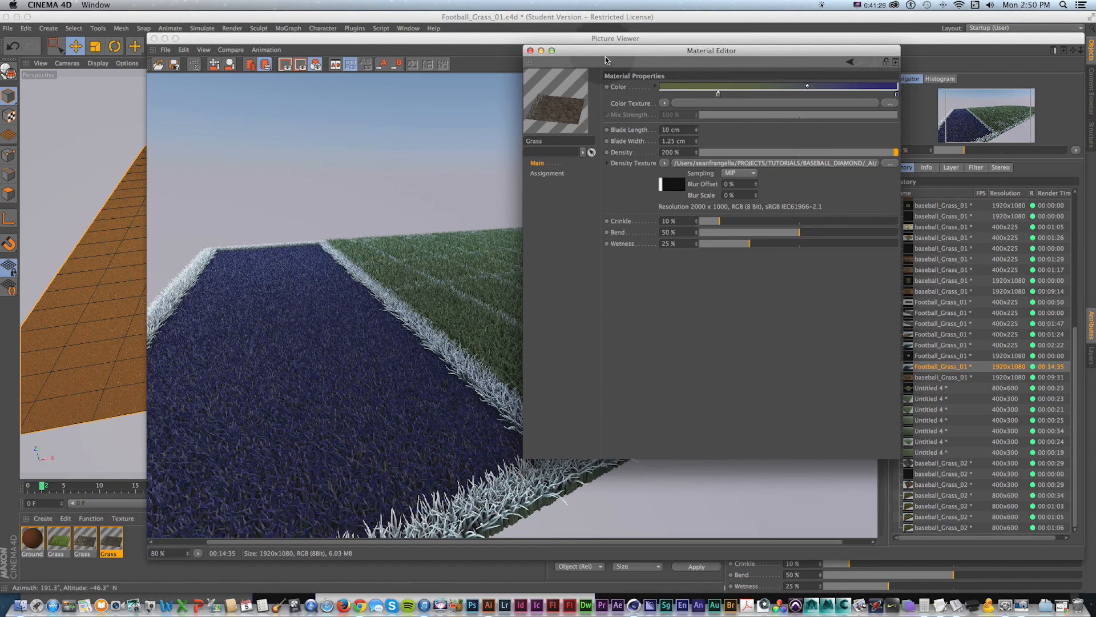
{"action": "left_click_drag", "start_coordinate": [612, 54], "coordinate": [635, 45]}
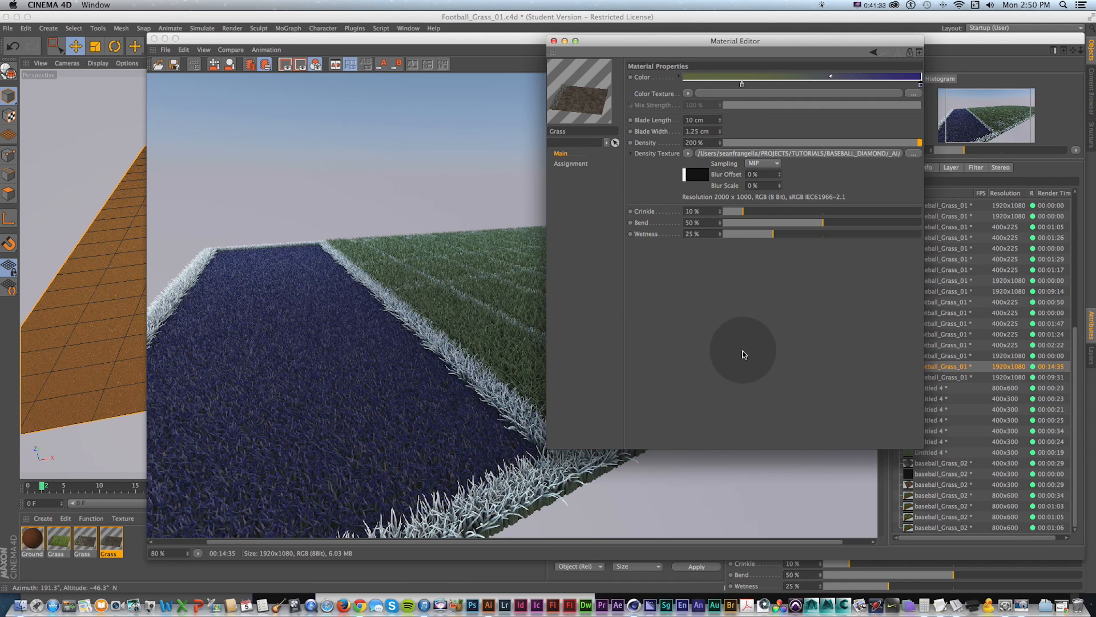
{"action": "left_click_drag", "start_coordinate": [627, 37], "coordinate": [601, 73]}
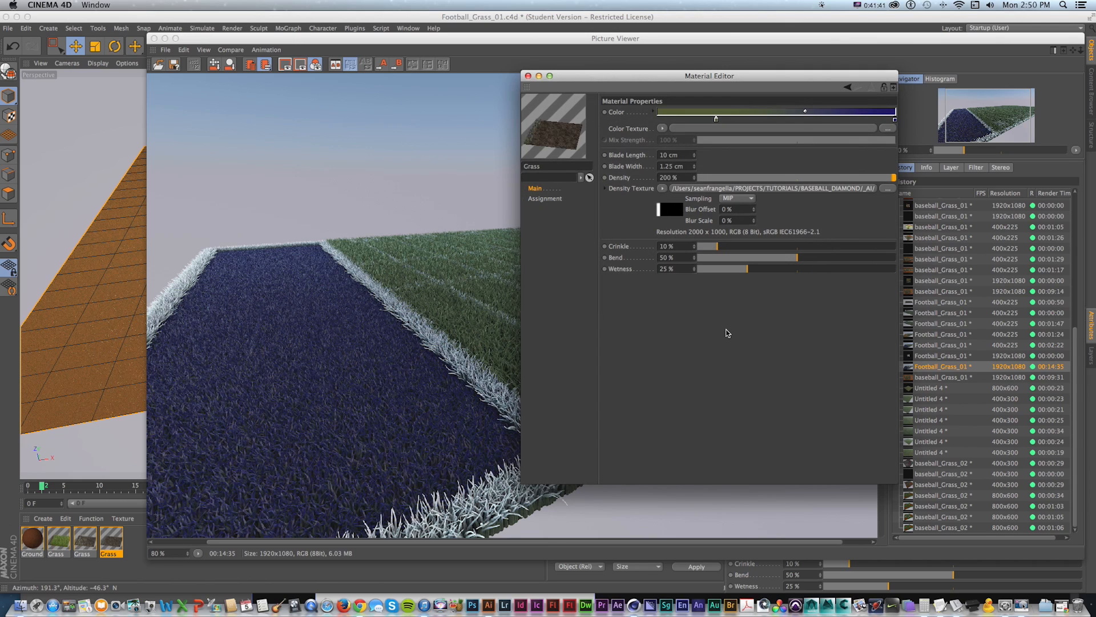
{"action": "left_click_drag", "start_coordinate": [586, 74], "coordinate": [692, 22]}
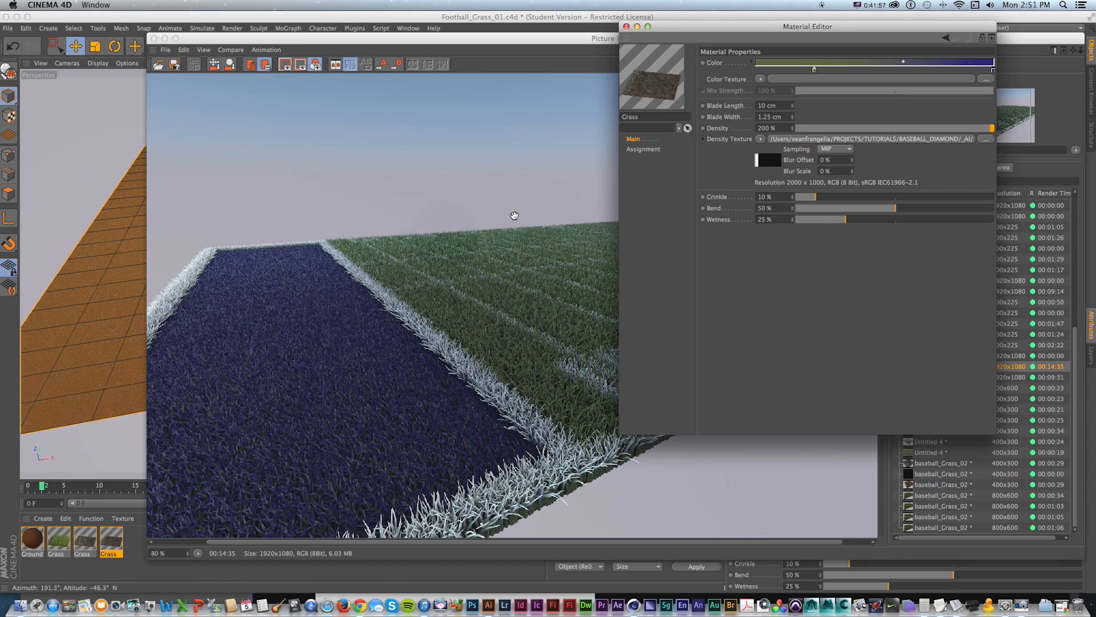
Examine the blue end zone, white border lines and yard numbers across the football field render
{"action": "left_click_drag", "start_coordinate": [451, 36], "coordinate": [413, 25]}
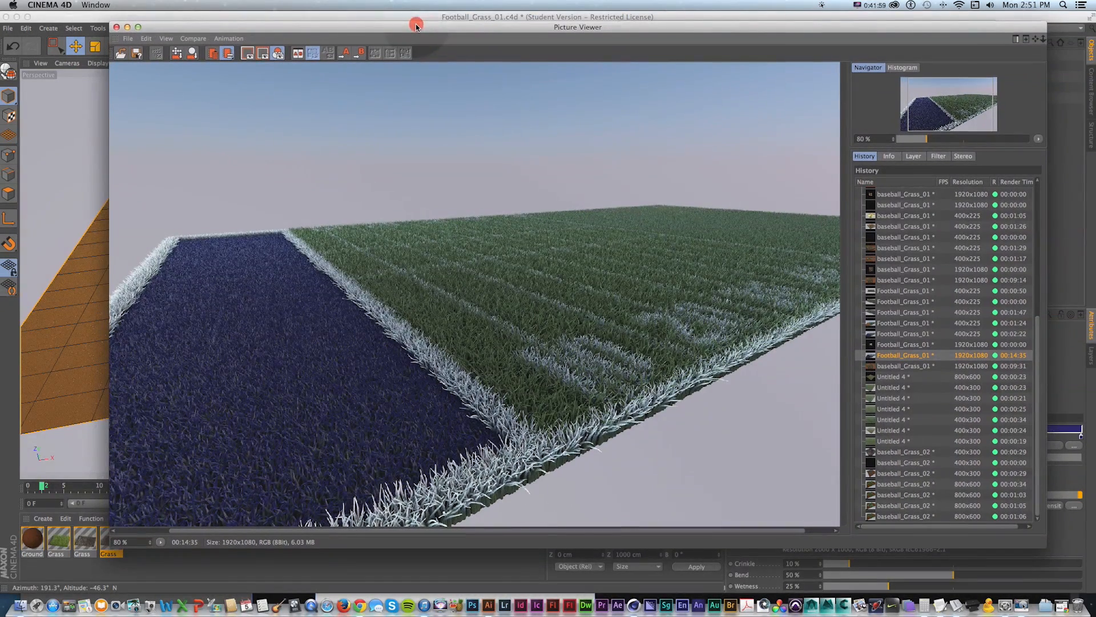
{"action": "left_click_drag", "start_coordinate": [666, 417], "coordinate": [760, 348]}
{"action": "left_click_drag", "start_coordinate": [526, 306], "coordinate": [443, 298]}
{"action": "left_click_drag", "start_coordinate": [631, 292], "coordinate": [712, 297]}
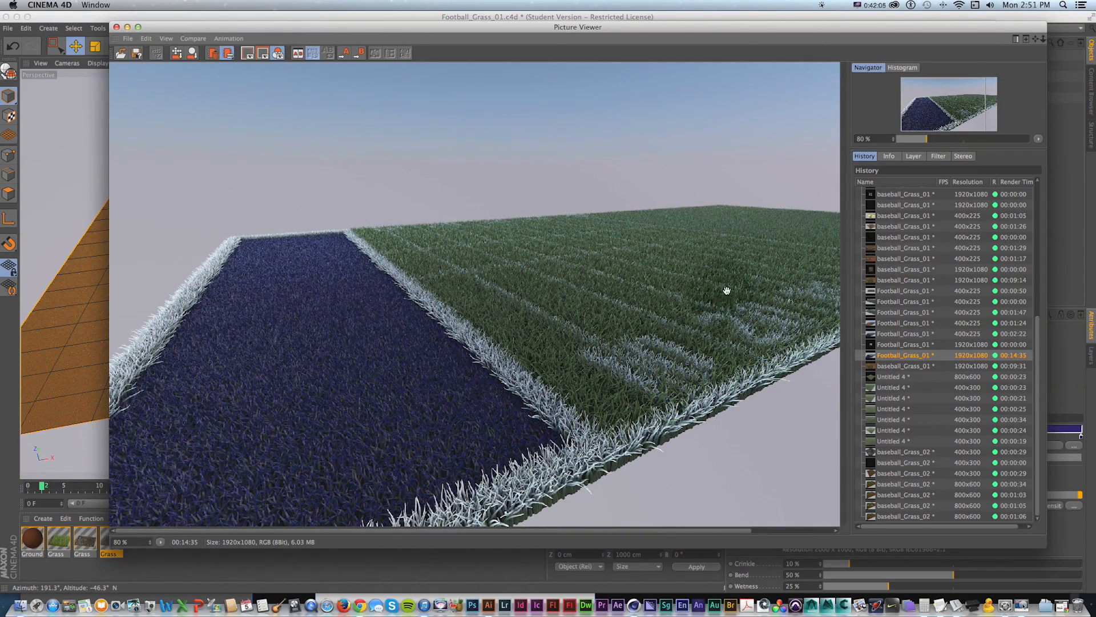
{"action": "mouse_move", "coordinate": [507, 29]}
{"action": "left_mouse_down"}
{"action": "mouse_move", "coordinate": [520, 34]}
{"action": "mouse_move", "coordinate": [503, 27]}
{"action": "left_mouse_up"}
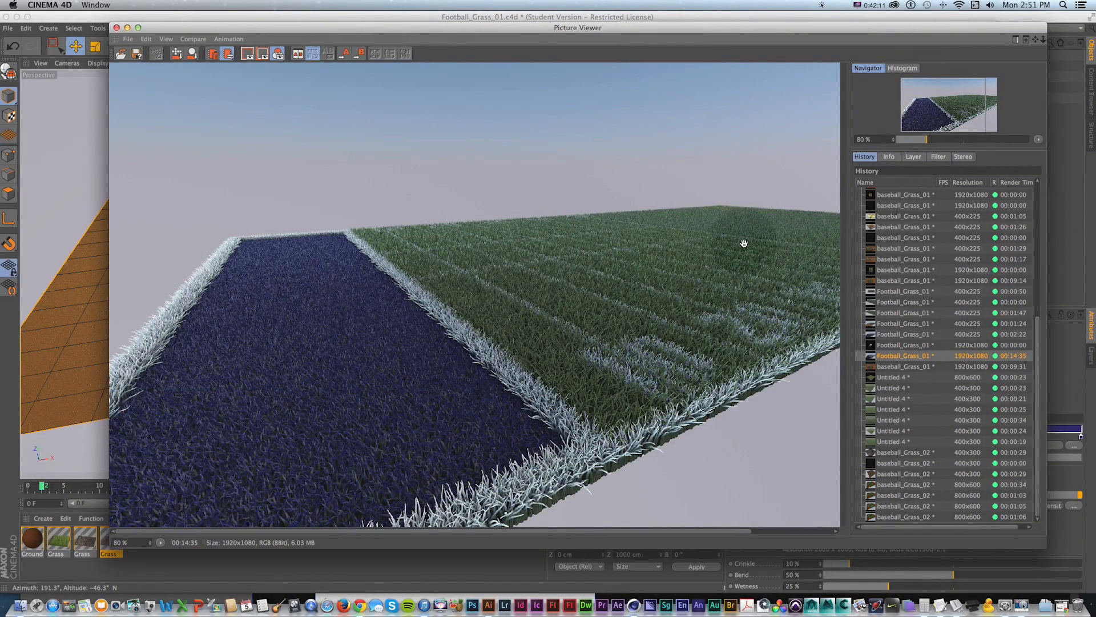
{"action": "left_click_drag", "start_coordinate": [707, 236], "coordinate": [794, 284]}
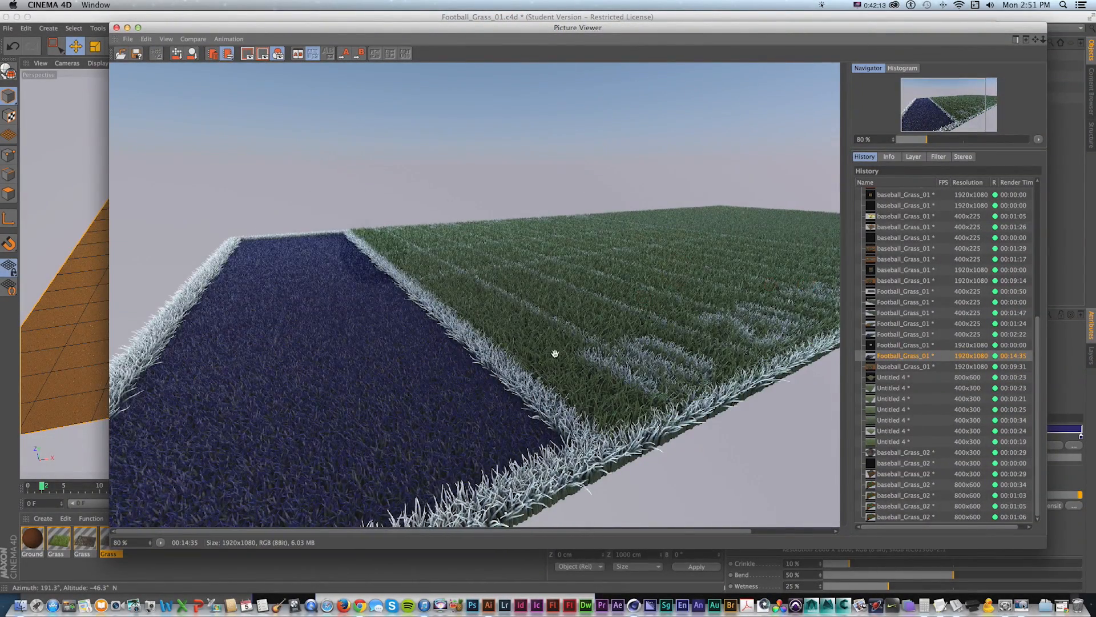
{"action": "mouse_move", "coordinate": [716, 29]}
{"action": "left_mouse_down"}
{"action": "mouse_move", "coordinate": [725, 38]}
{"action": "mouse_move", "coordinate": [714, 27]}
{"action": "left_mouse_up"}
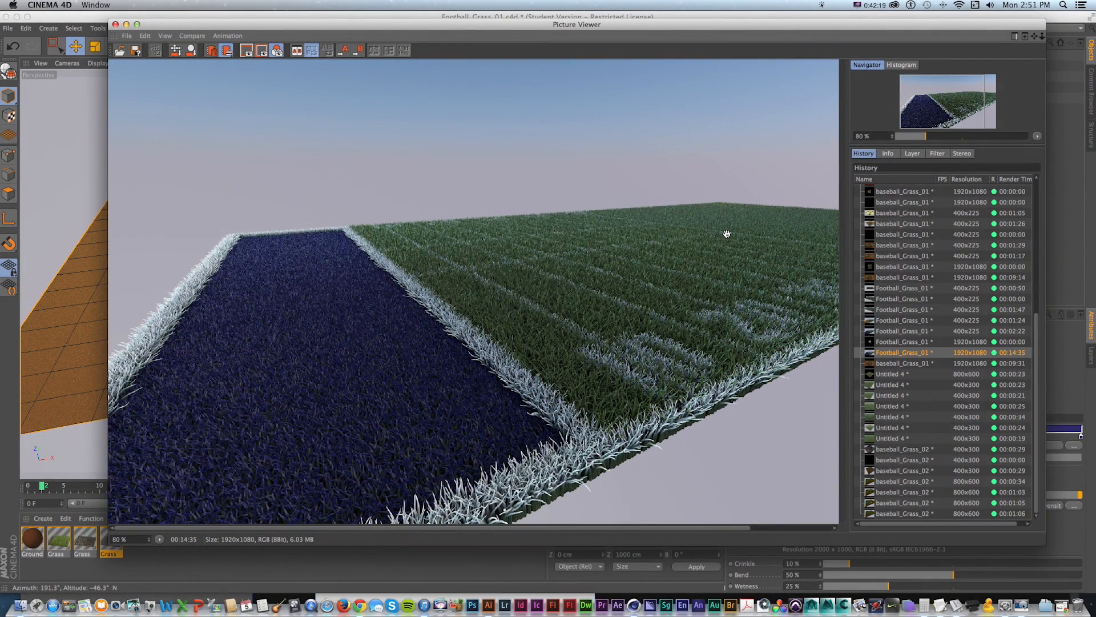
{"action": "left_click_drag", "start_coordinate": [727, 234], "coordinate": [659, 238]}
{"action": "left_click_drag", "start_coordinate": [701, 203], "coordinate": [613, 203]}
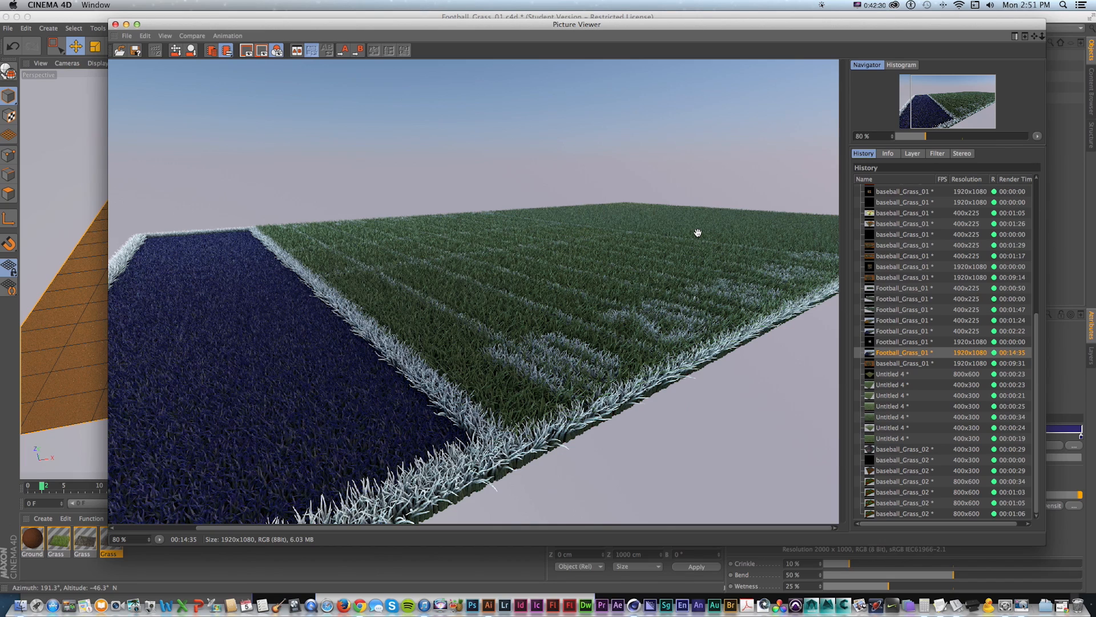
{"action": "left_click_drag", "start_coordinate": [670, 22], "coordinate": [694, 25]}
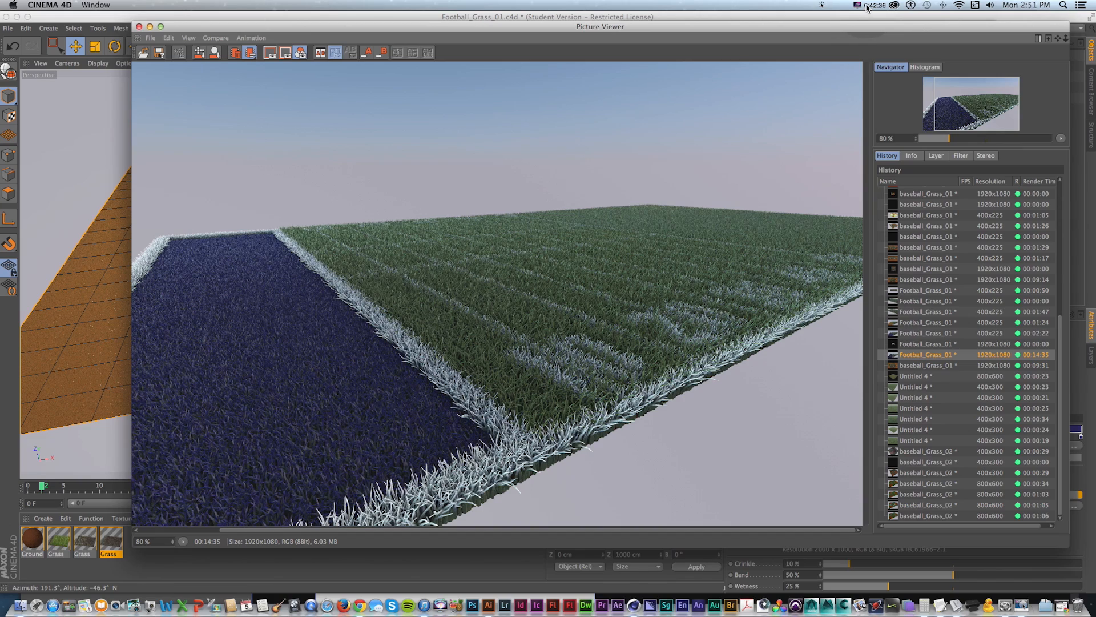
{"action": "left_click", "coordinate": [867, 6]}
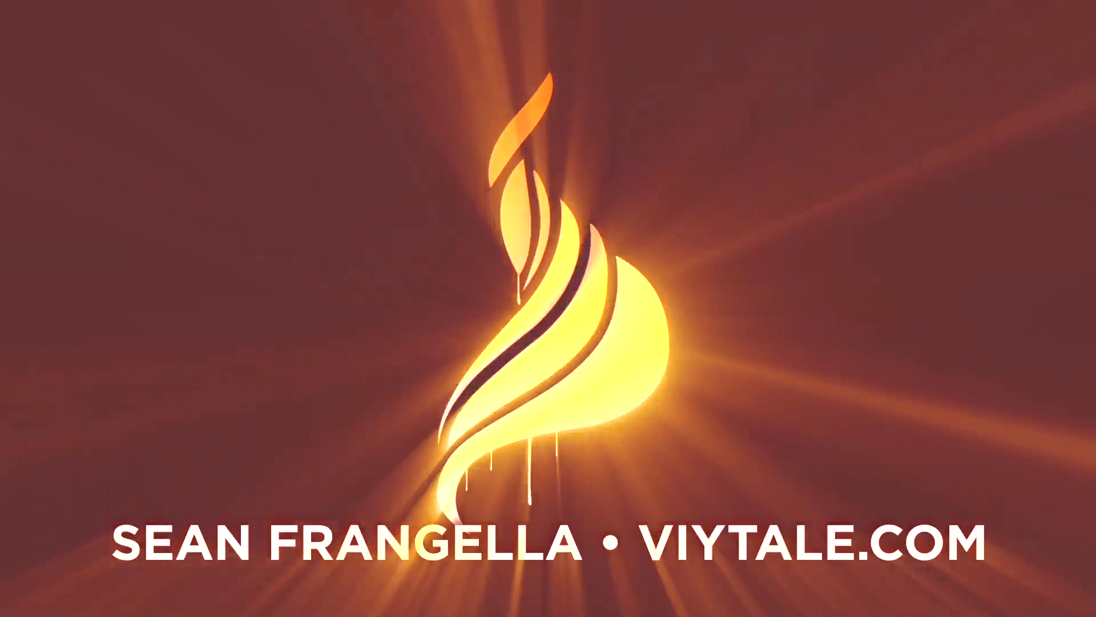